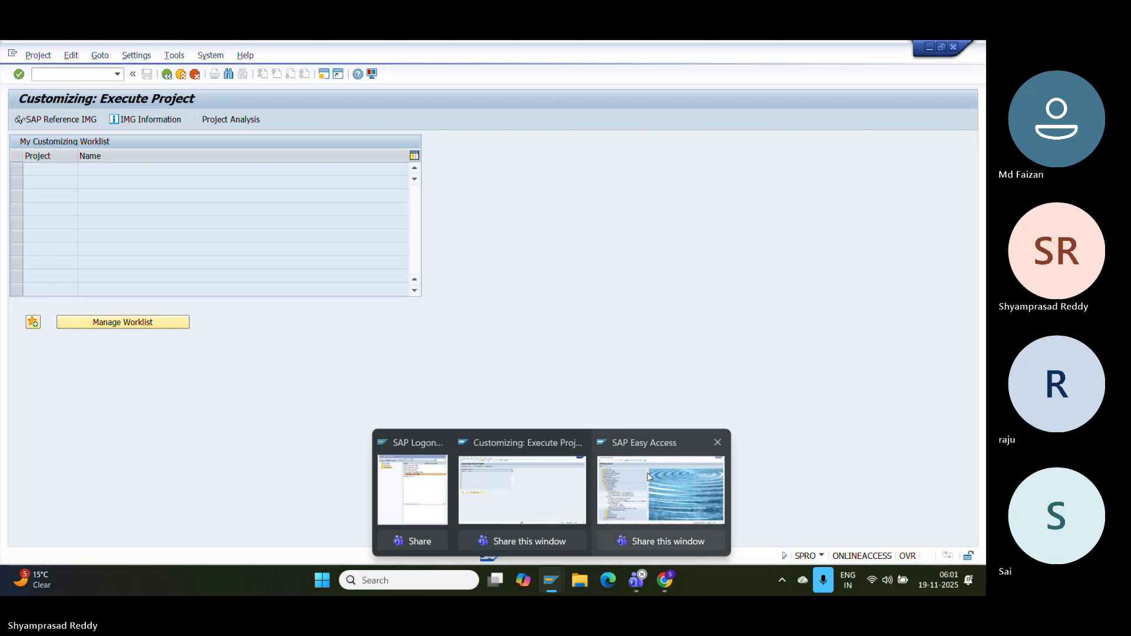
- Cycle through the open SAP windows and bring the SAP Logon system list to the front
click(648, 477)
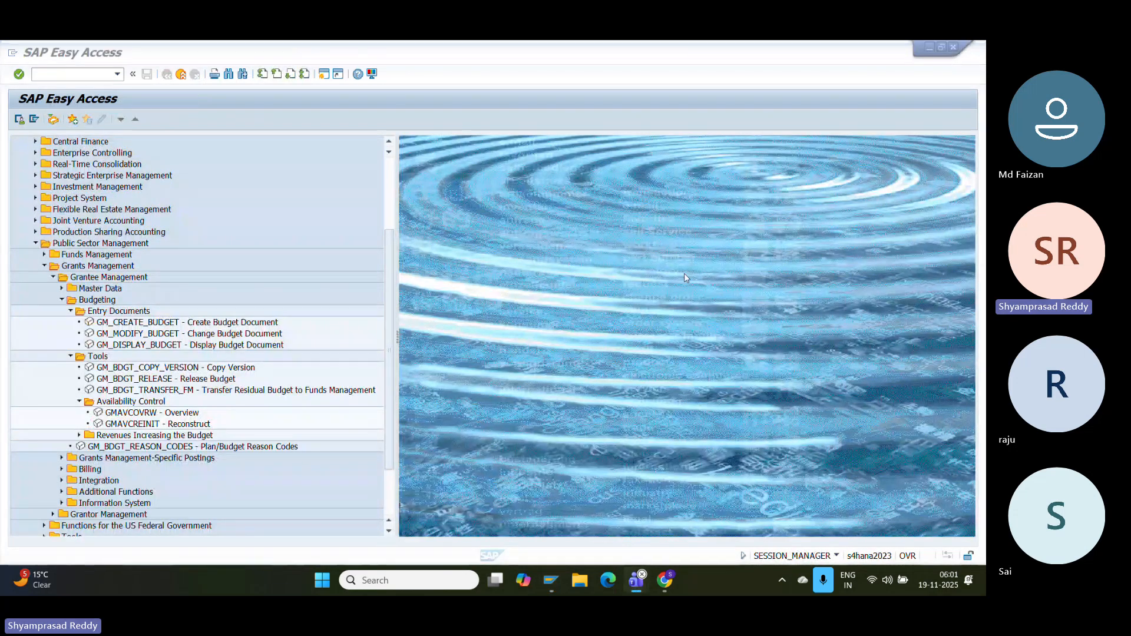
click(542, 586)
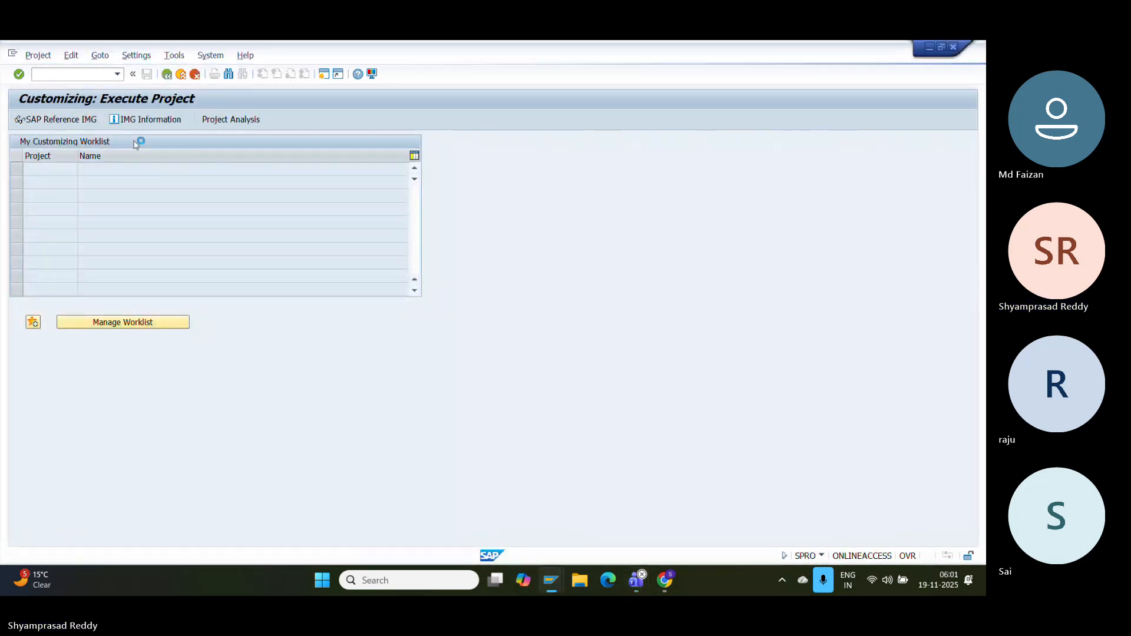
mouse_move(553, 585)
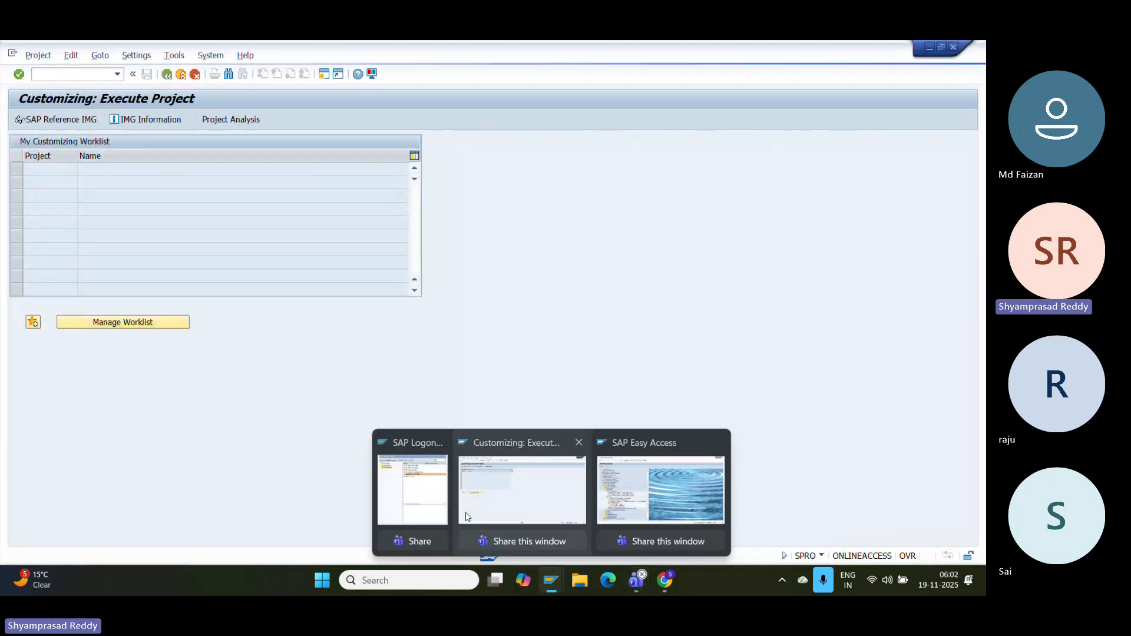
click(421, 500)
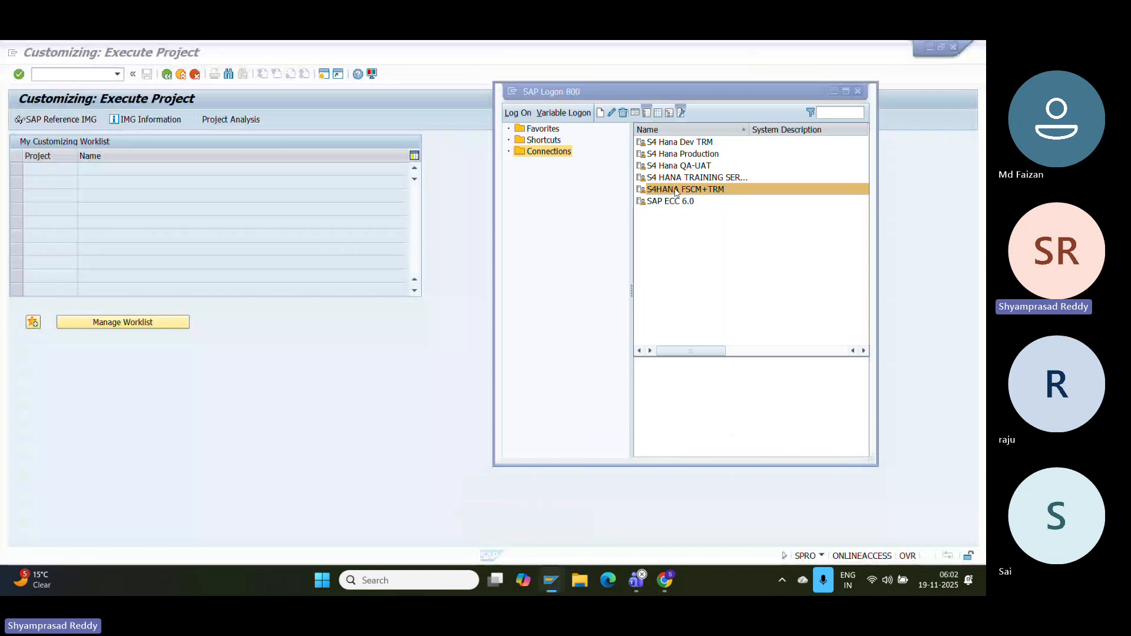
- Attempt a logon to S4HANA FSCM+TRM with the saved user name from history
double_click(674, 188)
key(Down)
key(Down)
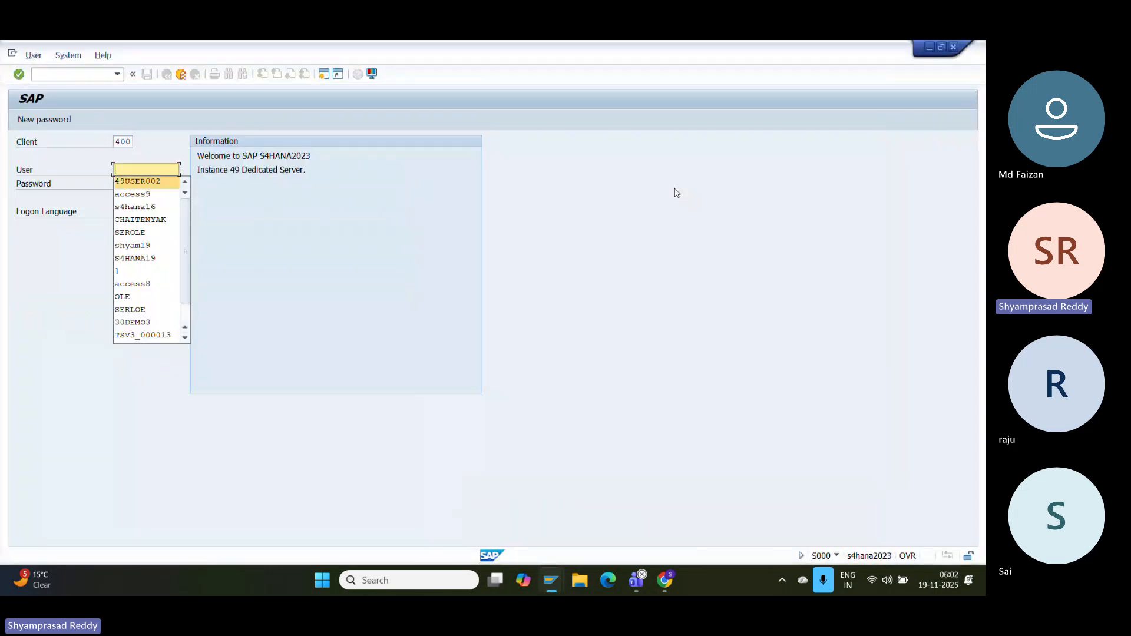
key(Down)
key(Return)
key(Tab)
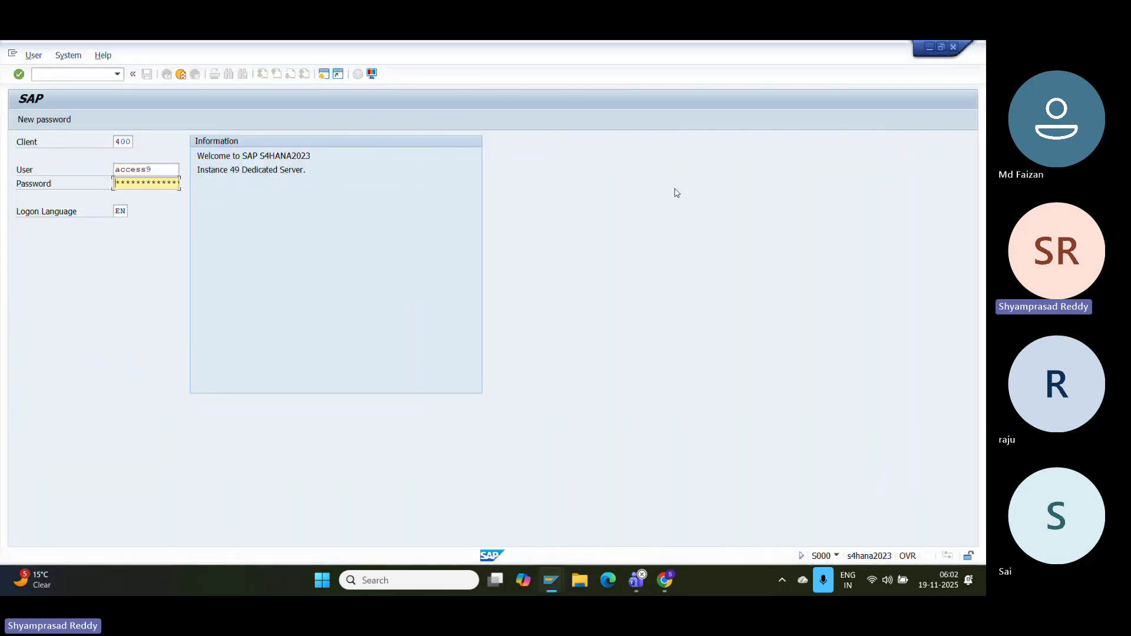
key(Return)
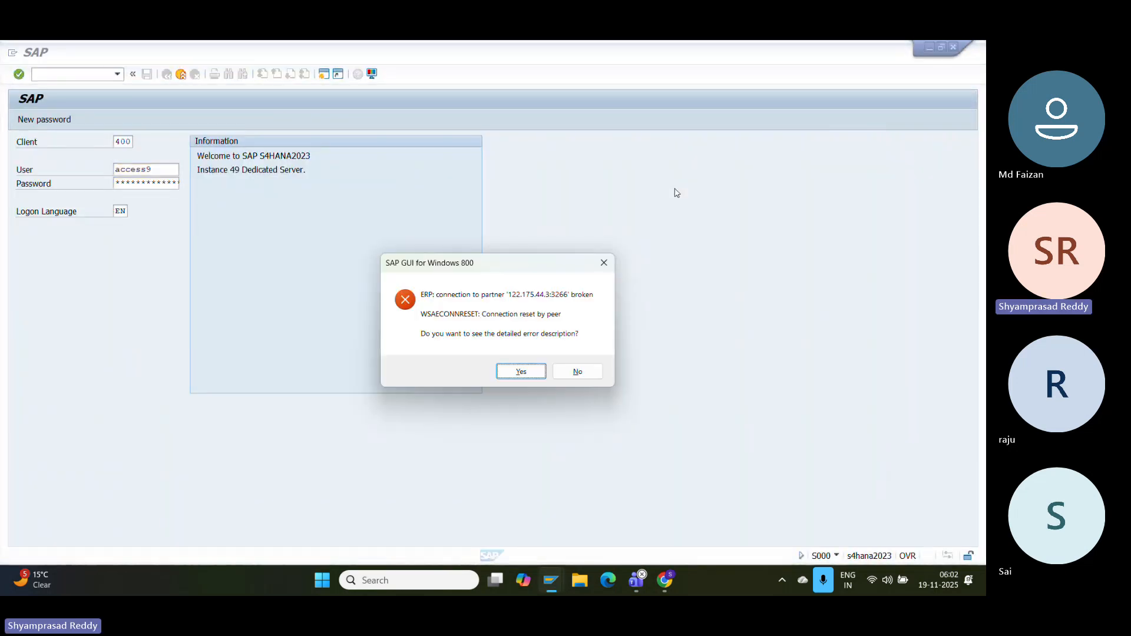
- Dismiss the connection-reset error, enter the password, and log off the failed S4HANA logon
click(603, 263)
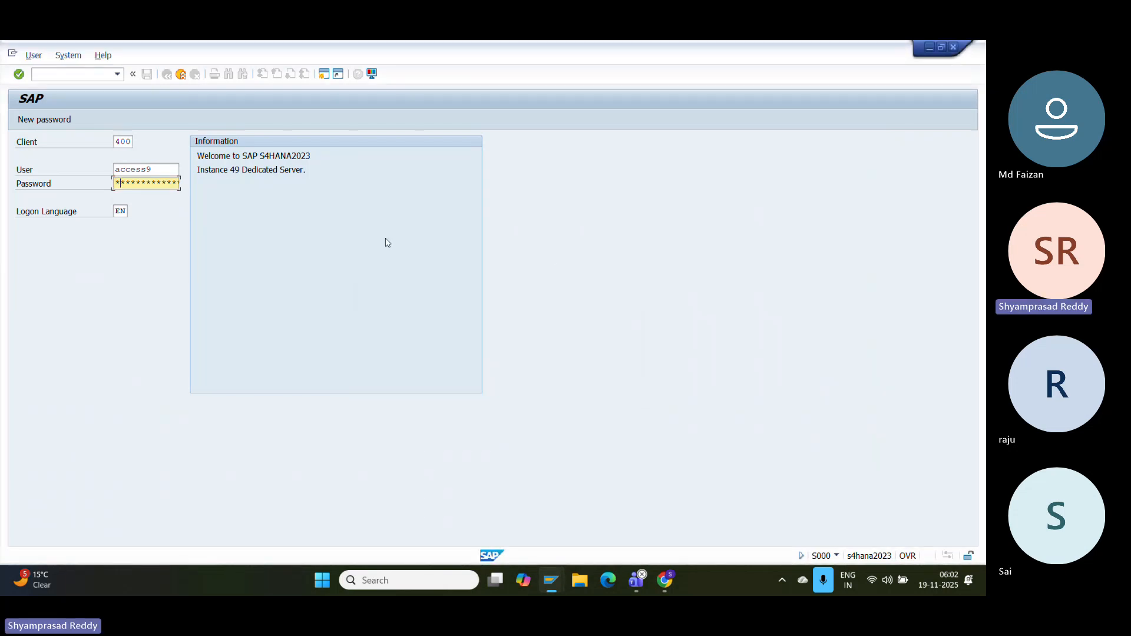
text(*********)
key(BackSpace)
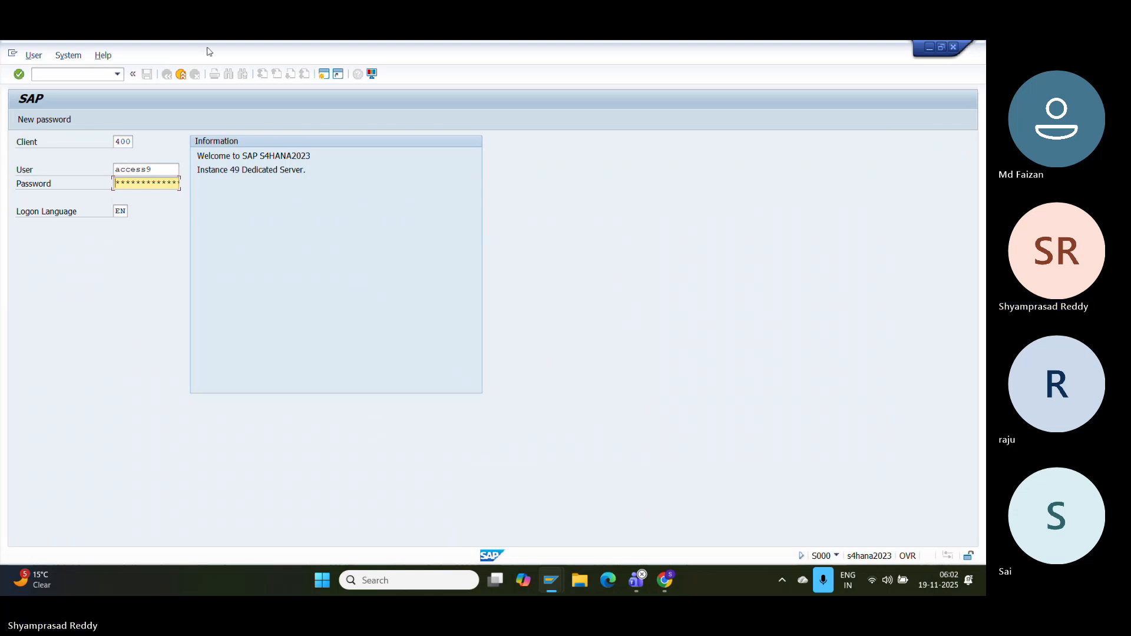
click(180, 74)
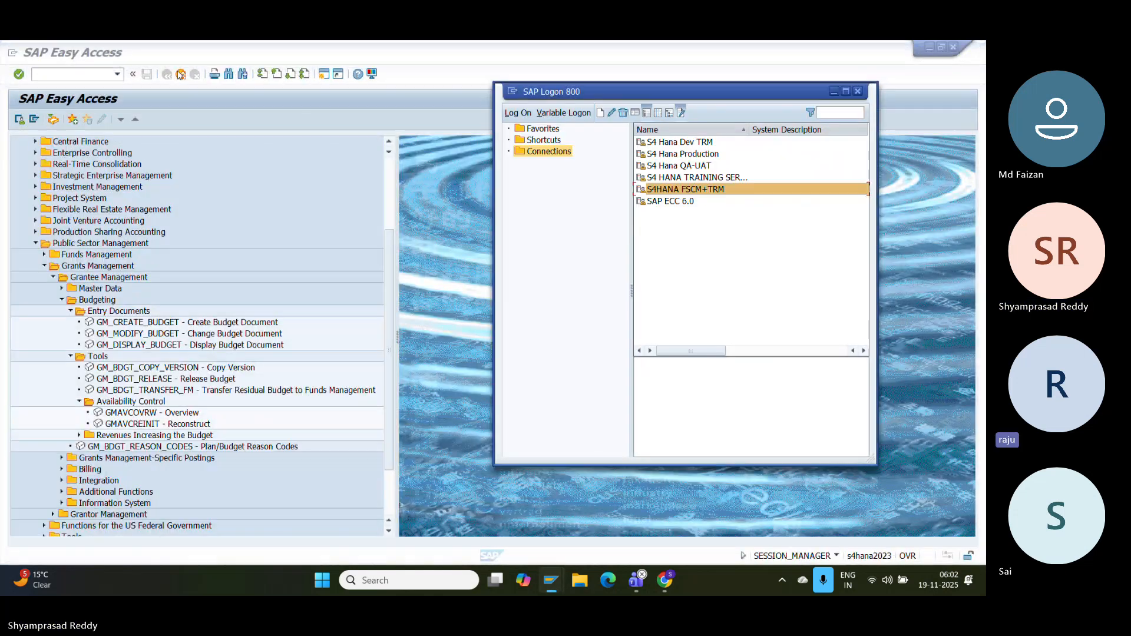
- Log on to SAP ECC 6.0 client 800 with the saved user, continuing past the multiple-logon notice
click(669, 202)
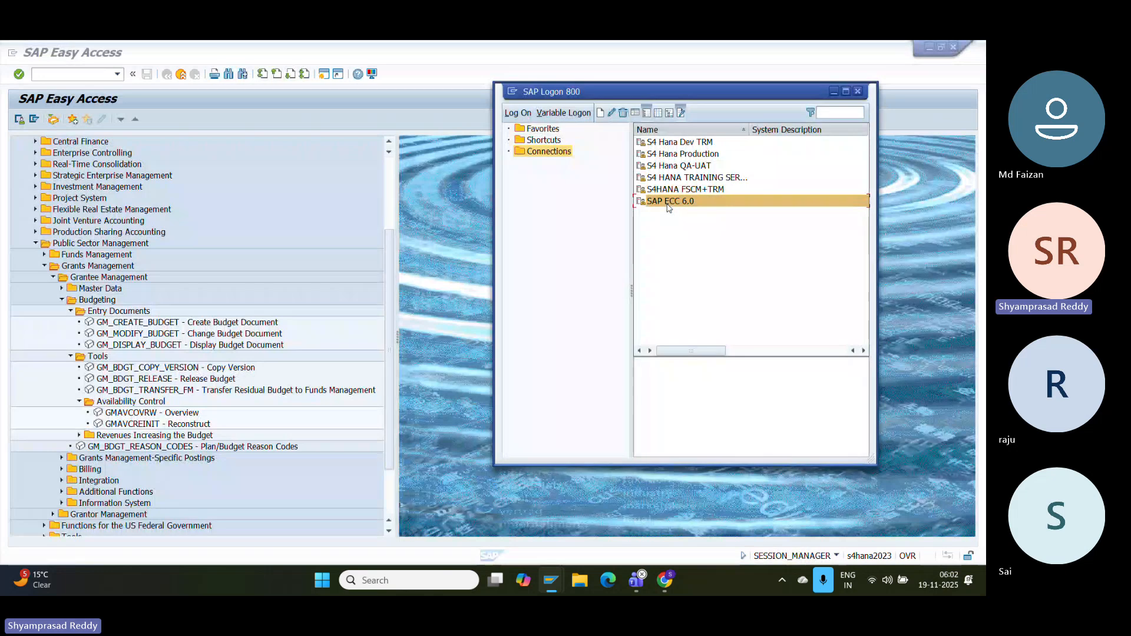
double_click(671, 203)
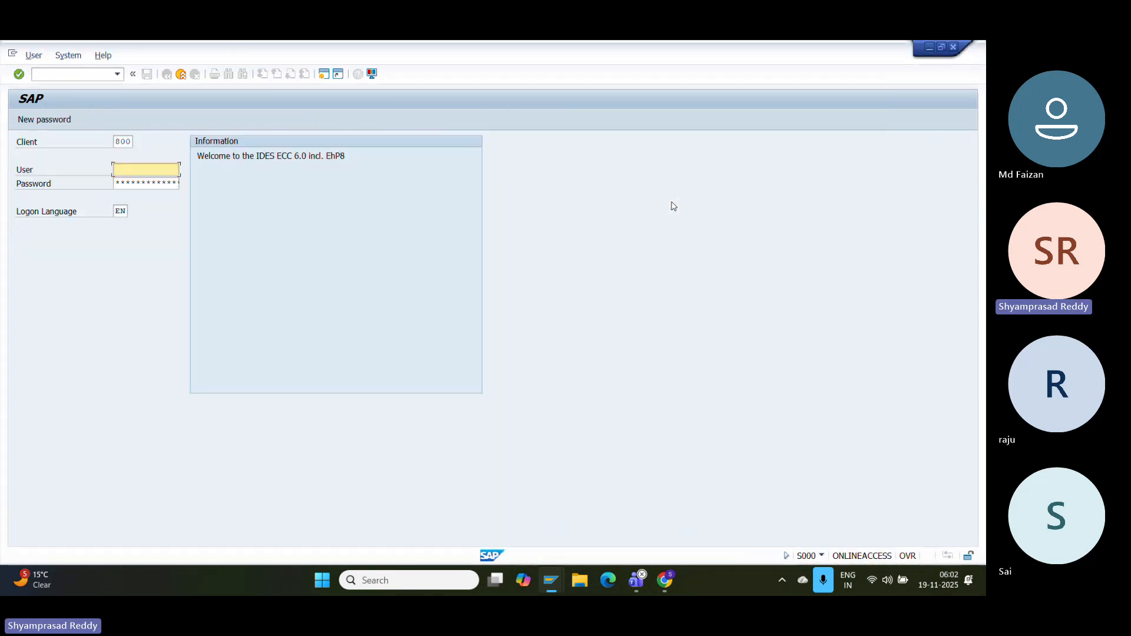
key(Down)
key(Down)
key(Up)
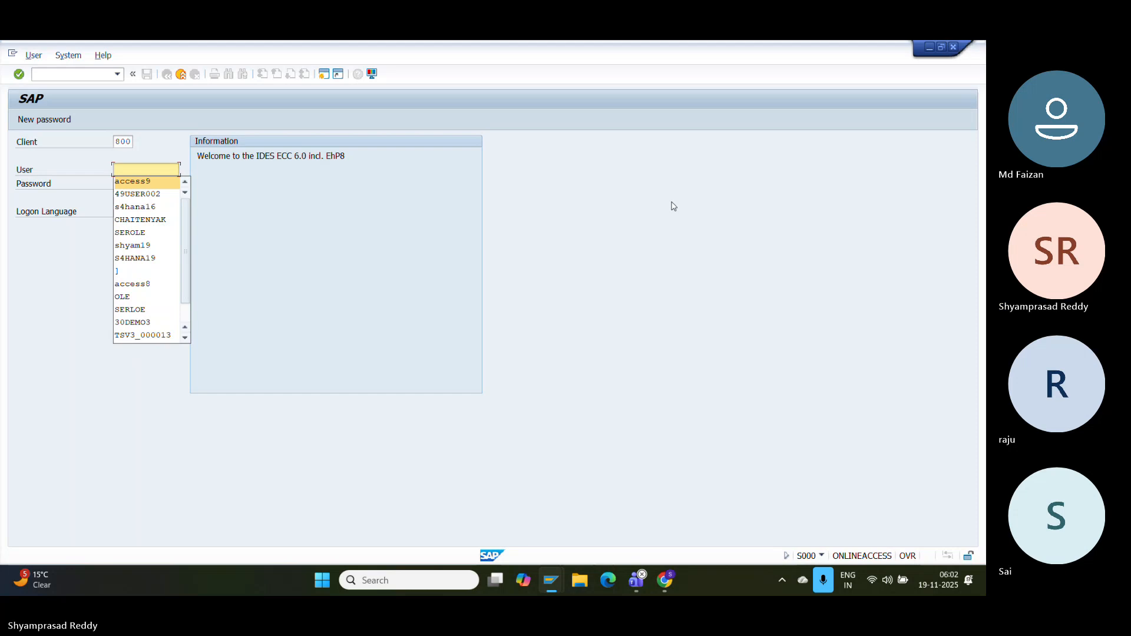
key(Tab)
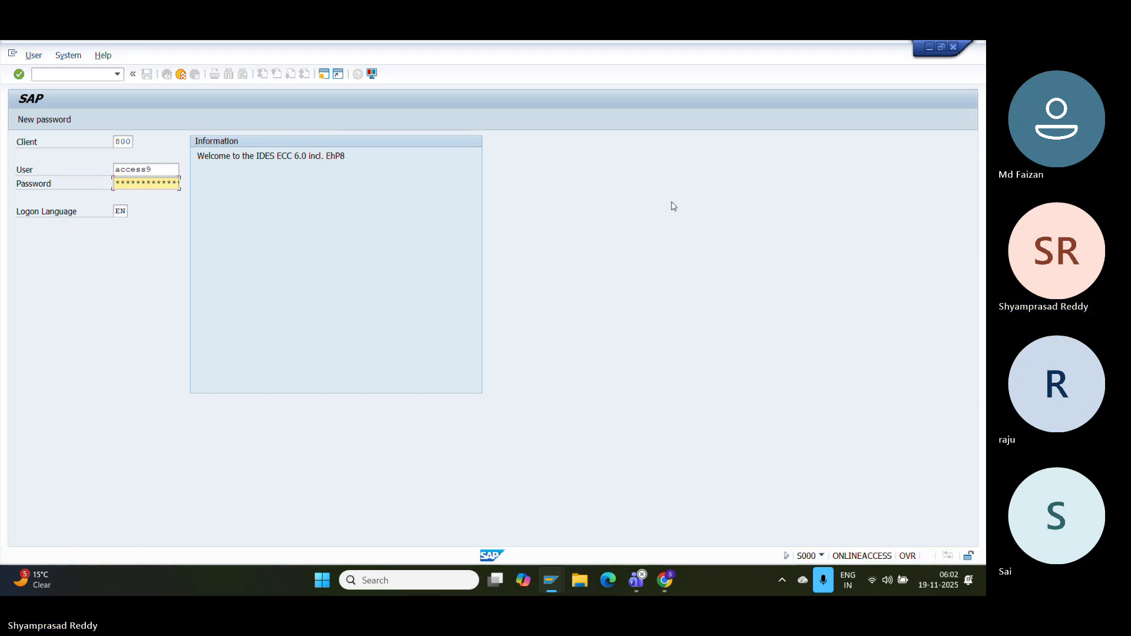
key(Return)
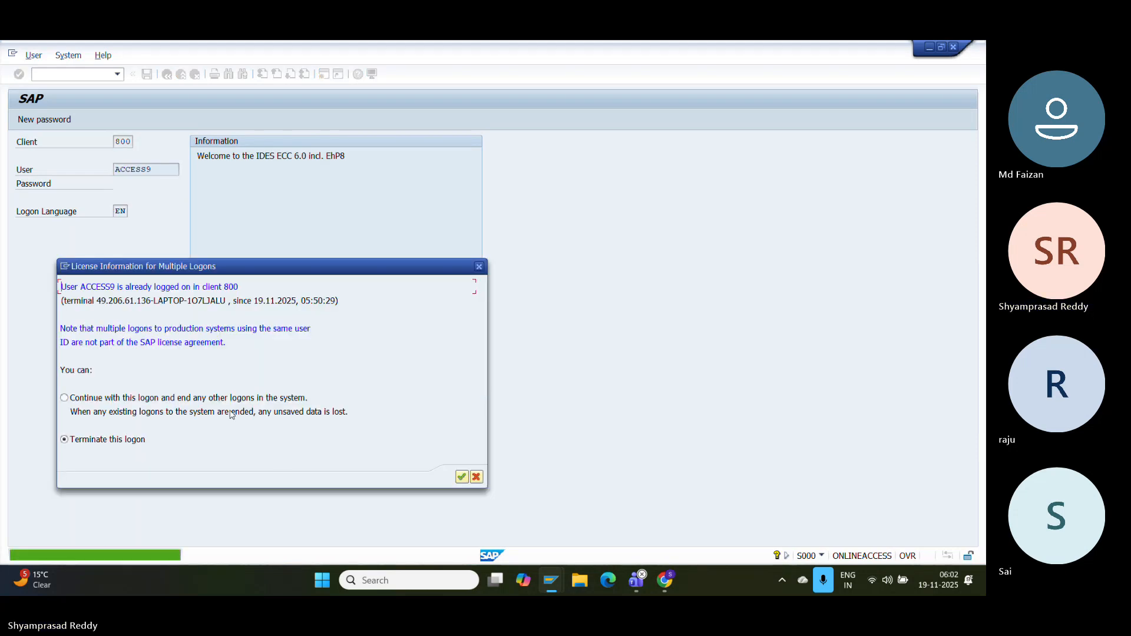
click(213, 398)
key(Return)
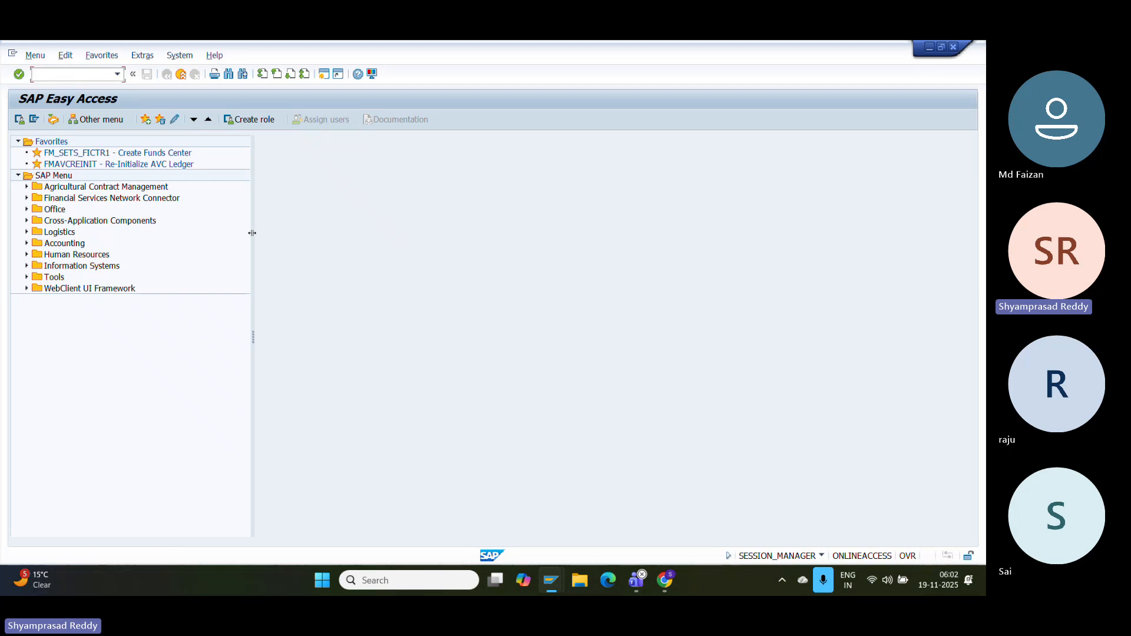
- Run OBD2, then switch to transaction OBD3 to open the Vendor Account Groups overview
text(OBD2)
key(Return)
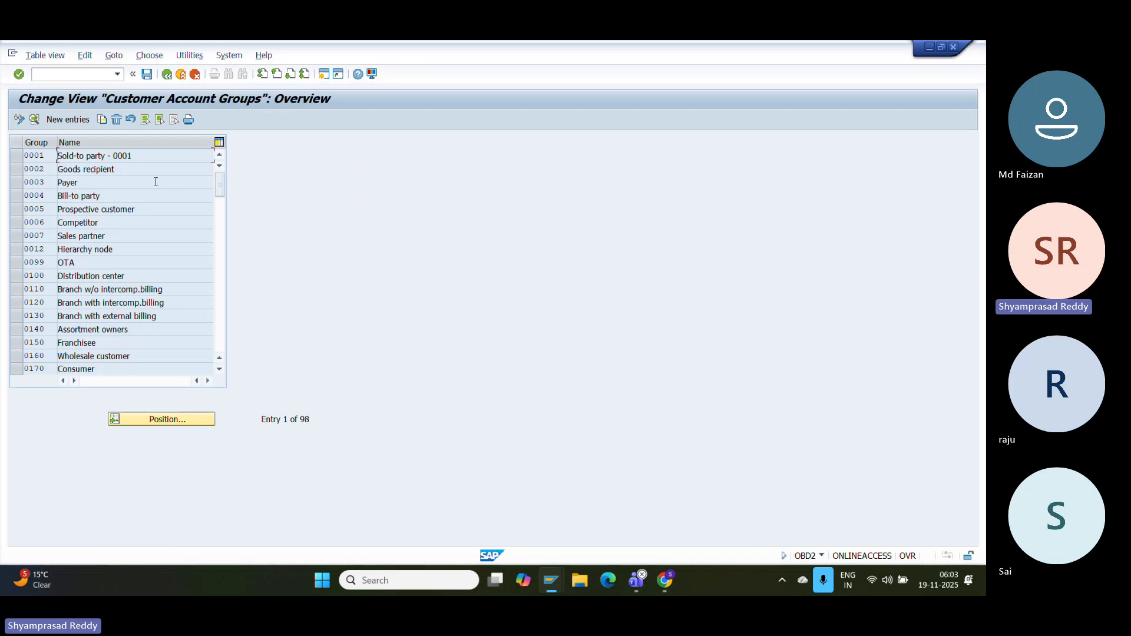
click(68, 77)
text(/NPOB)
key(BackSpace)
key(BackSpace)
key(BackSpace)
text(OBD3)
key(Return)
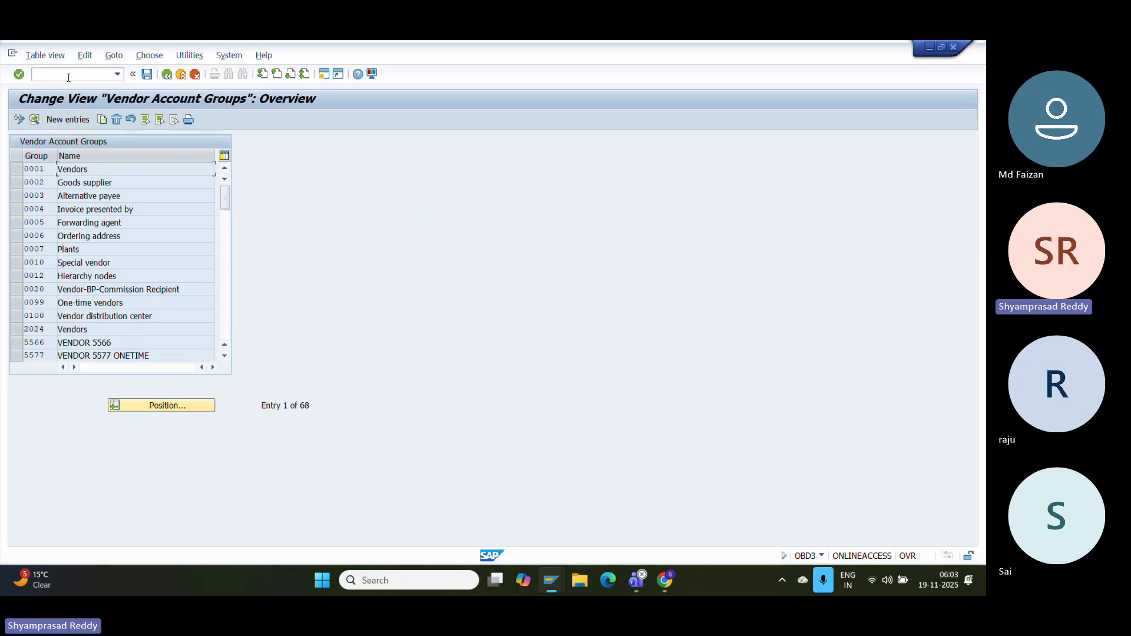
mouse_move(550, 581)
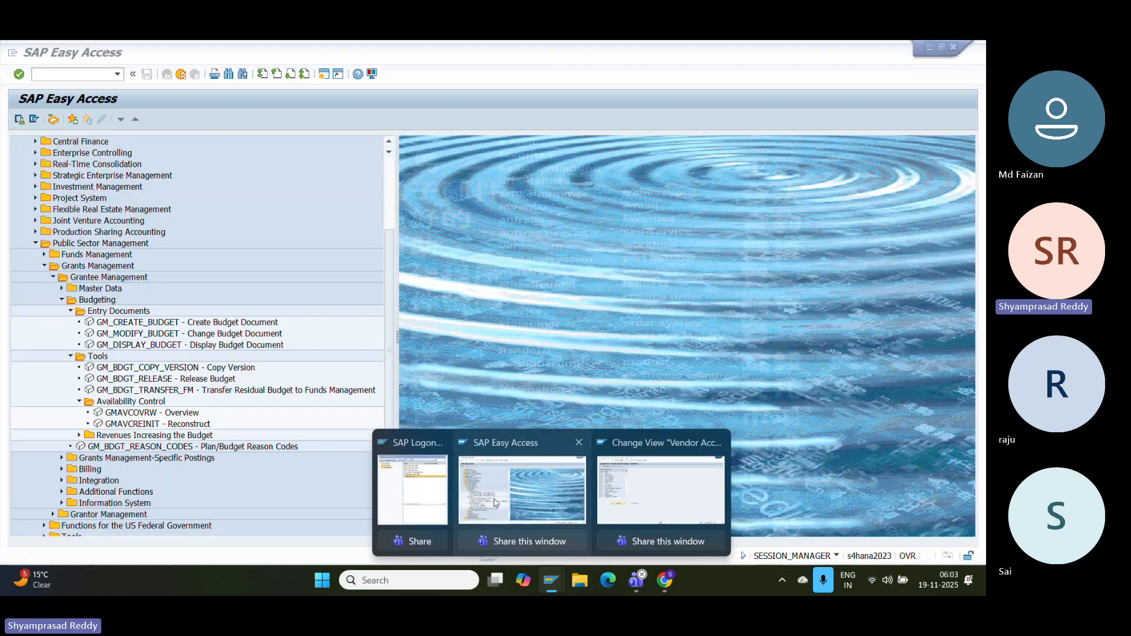
click(533, 518)
click(59, 304)
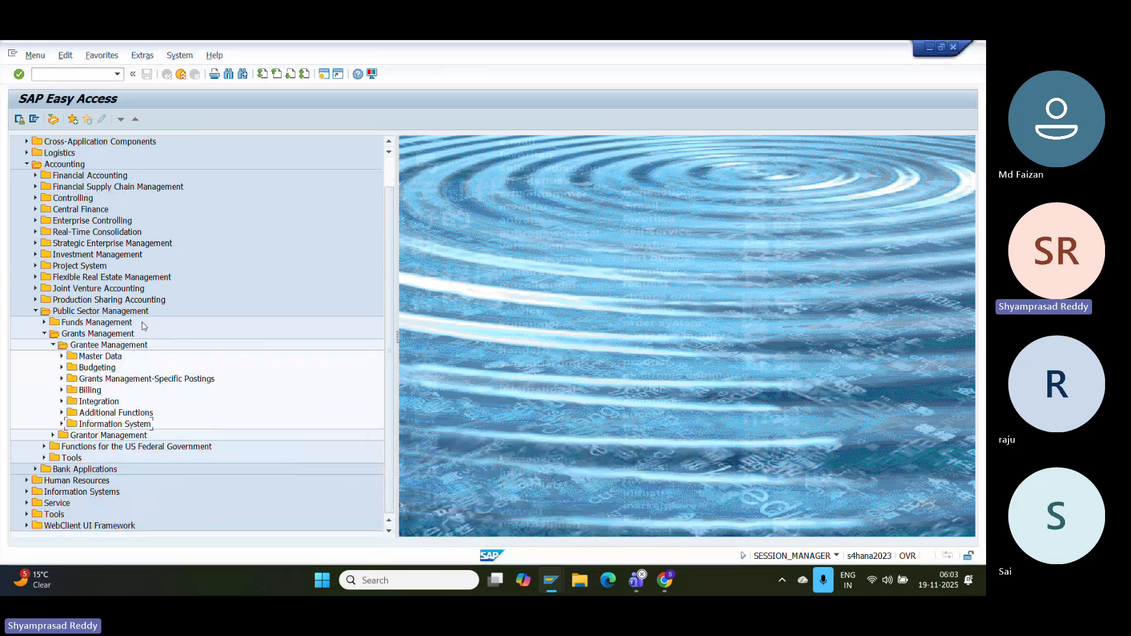
click(53, 345)
click(53, 390)
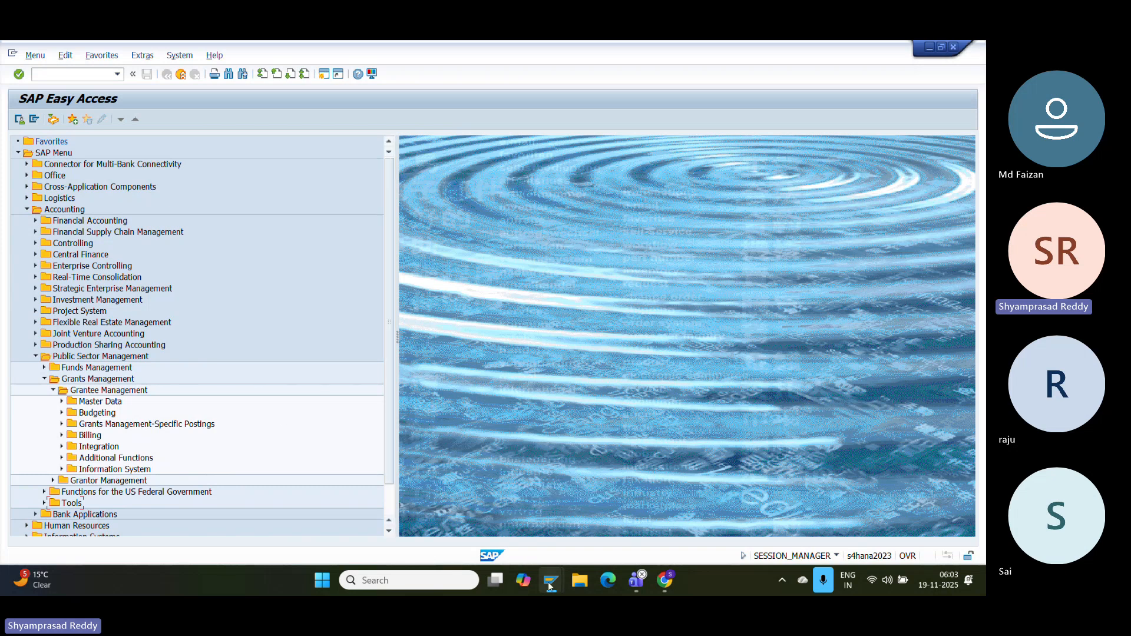
mouse_move(552, 584)
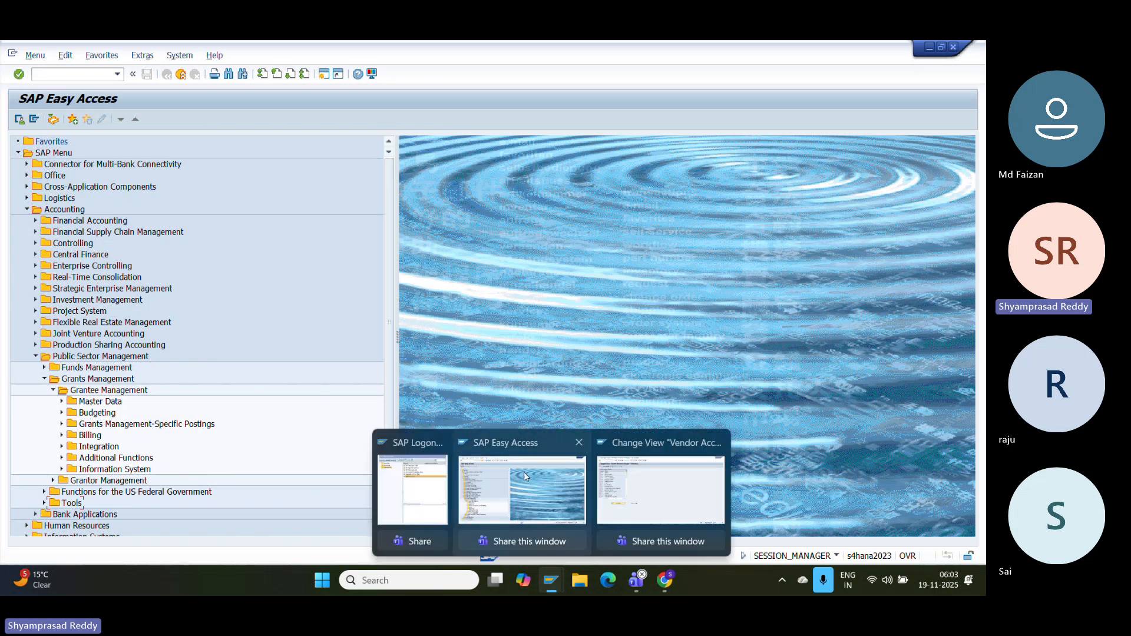
click(661, 489)
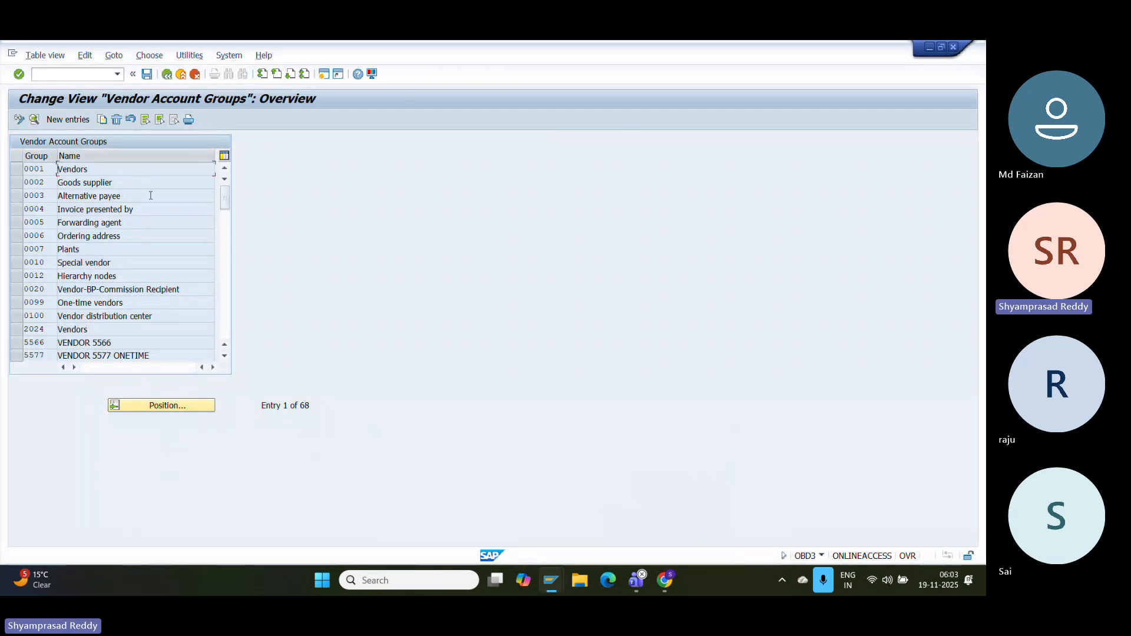
- Add a new vendor account group GDRJ with the meaning 'GDRJ VENDOR'
click(68, 120)
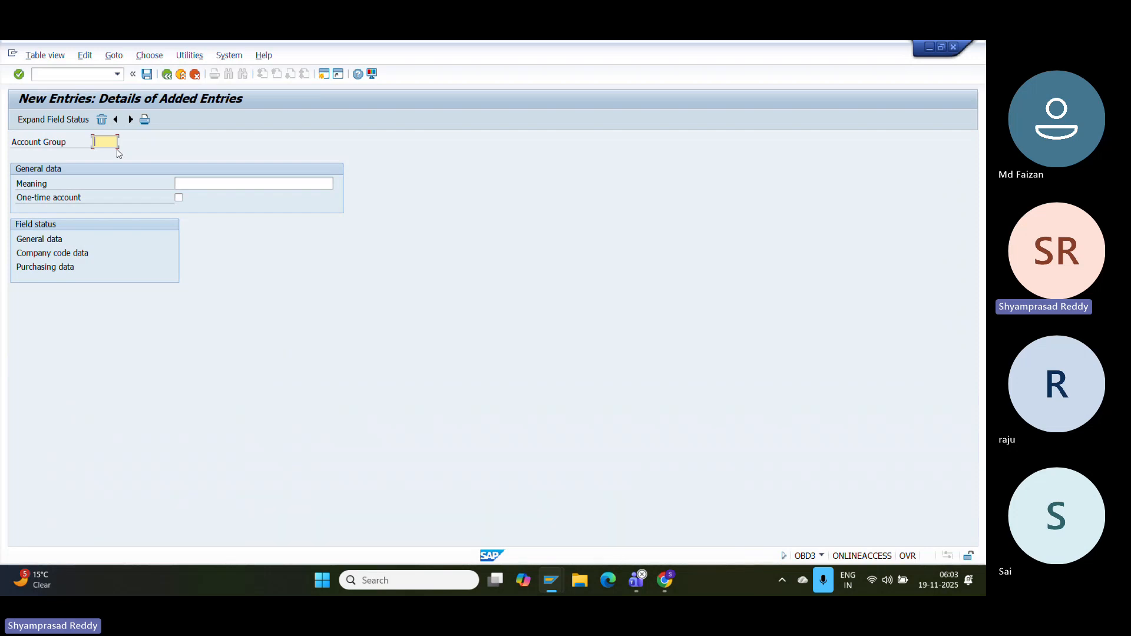
text(T)
key(BackSpace)
text(GDRJ)
click(287, 183)
text(G)
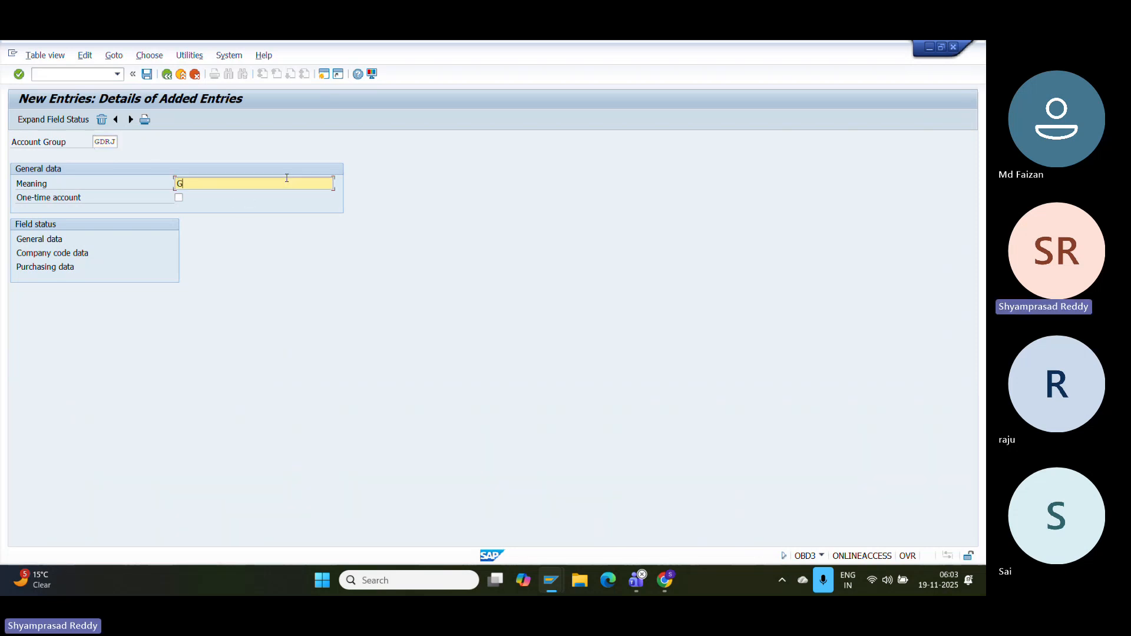
text(DRJ VEND)
key(BackSpace)
text(NDOR)
key(Return)
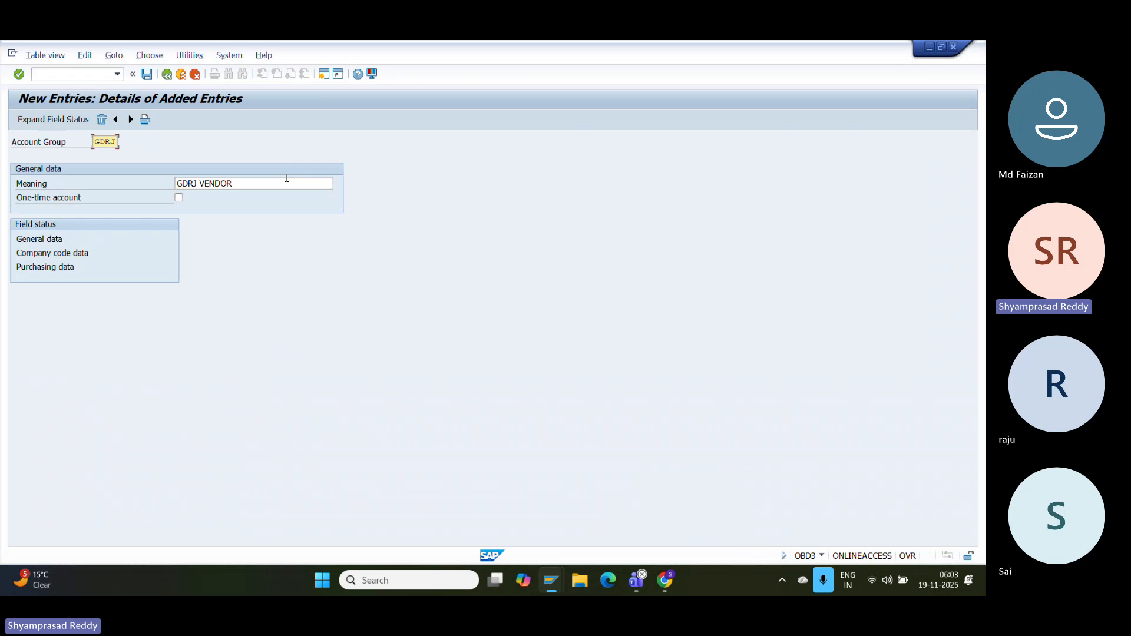
- Make reconciliation account required in Account management field status, save GDRJ, and capture a screenshot
double_click(53, 252)
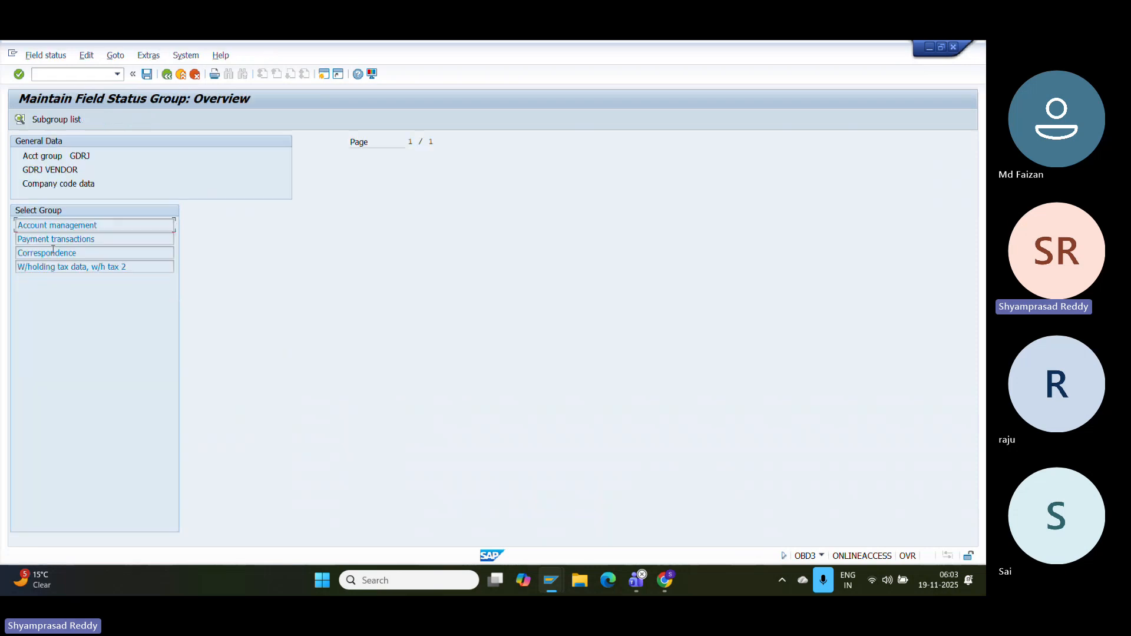
double_click(98, 224)
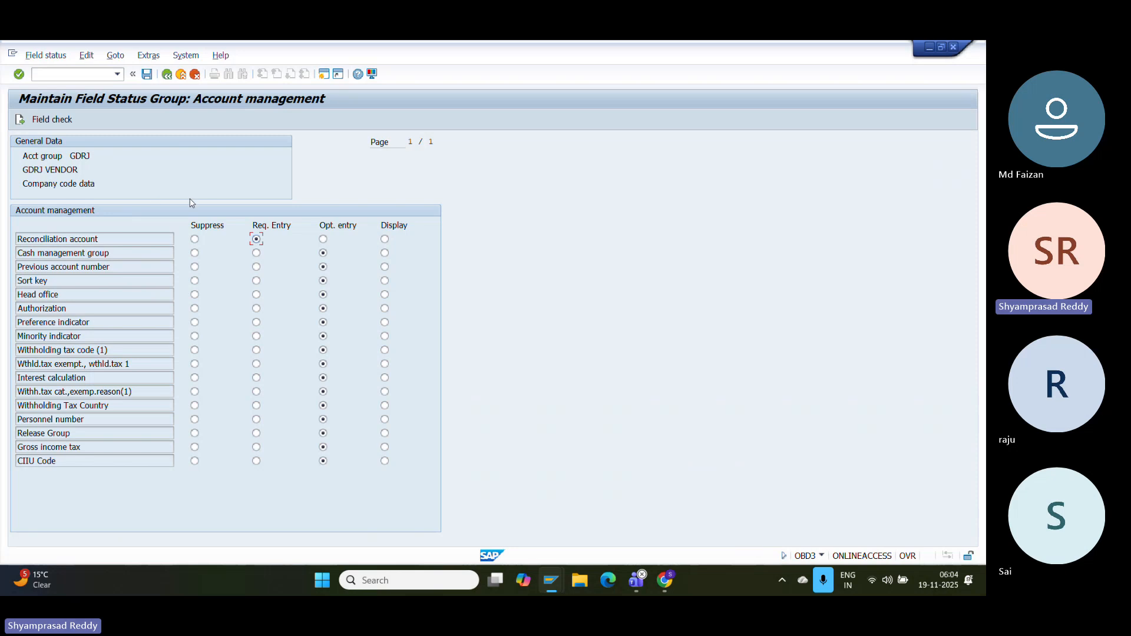
click(167, 75)
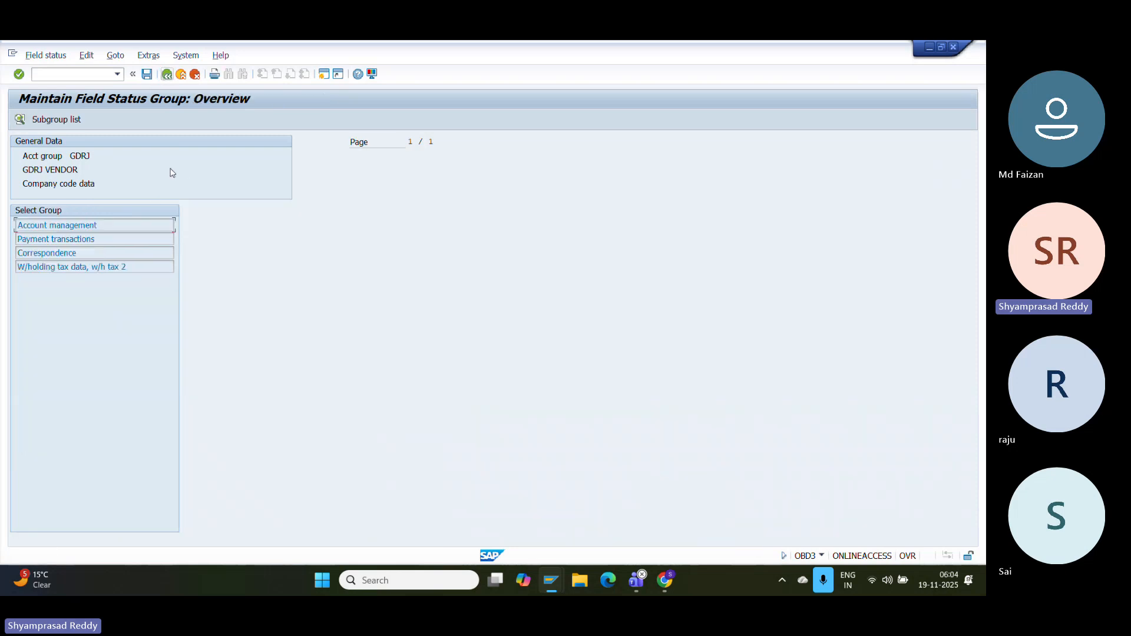
click(147, 74)
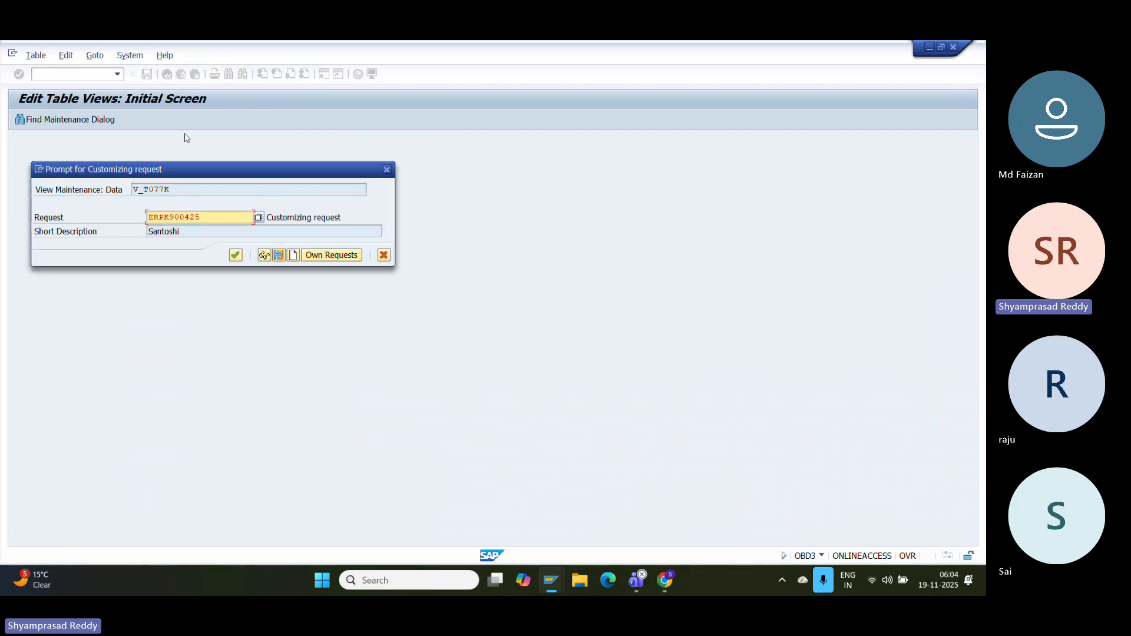
click(235, 254)
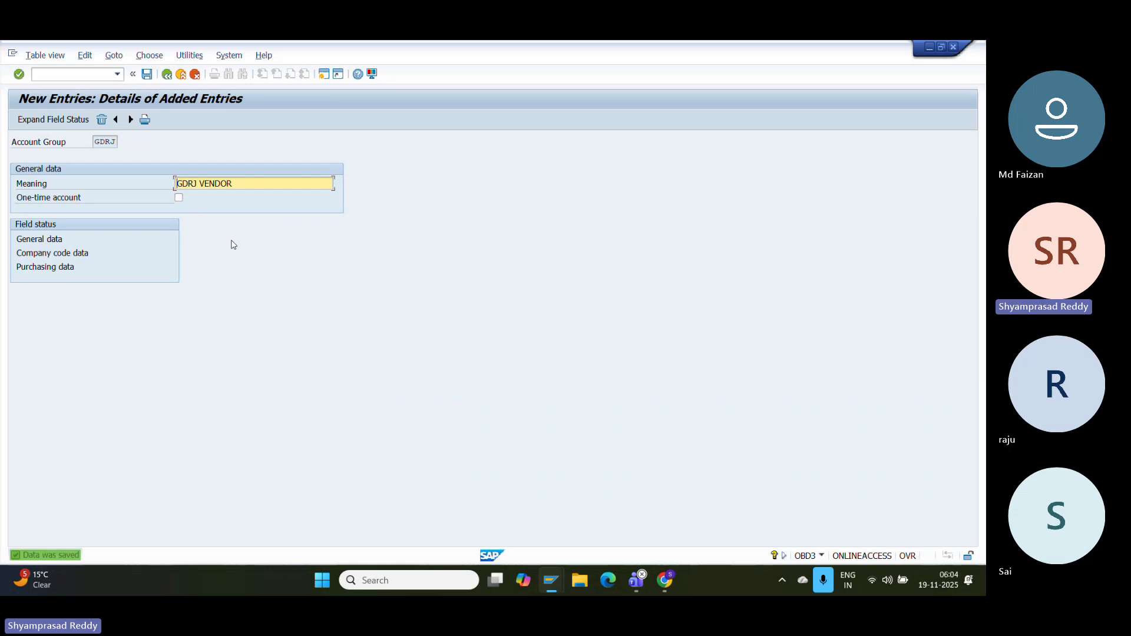
key(super+shift+s)
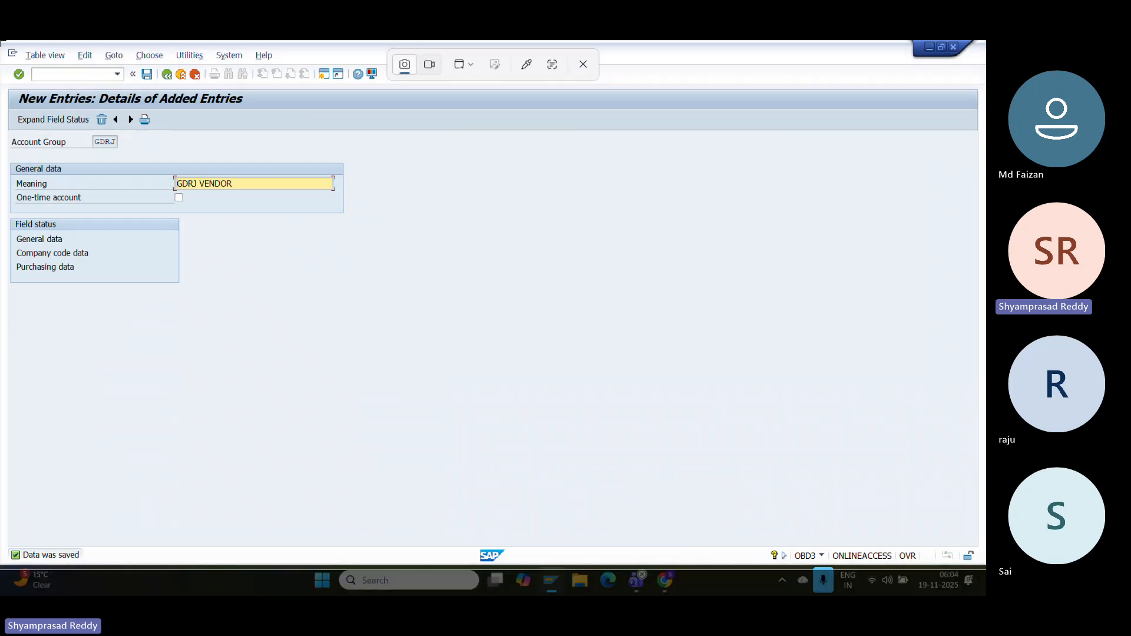
key(Escape)
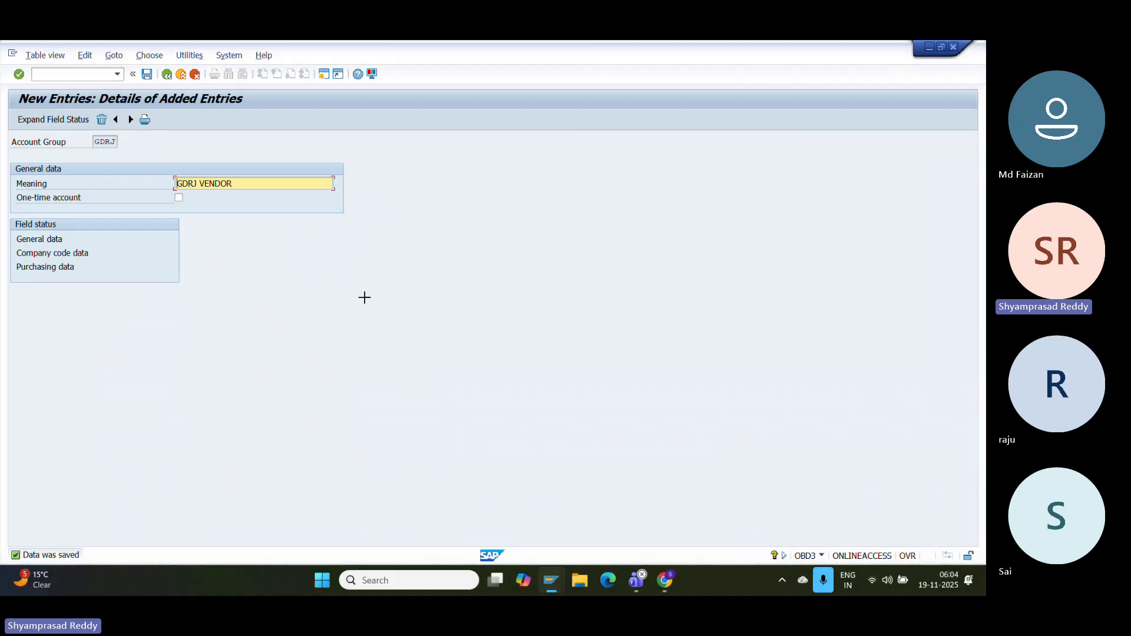
- In Google Docs, type 'Create vendor account group Tcode:OBD3' and paste the GDRJ screenshot below it
click(663, 579)
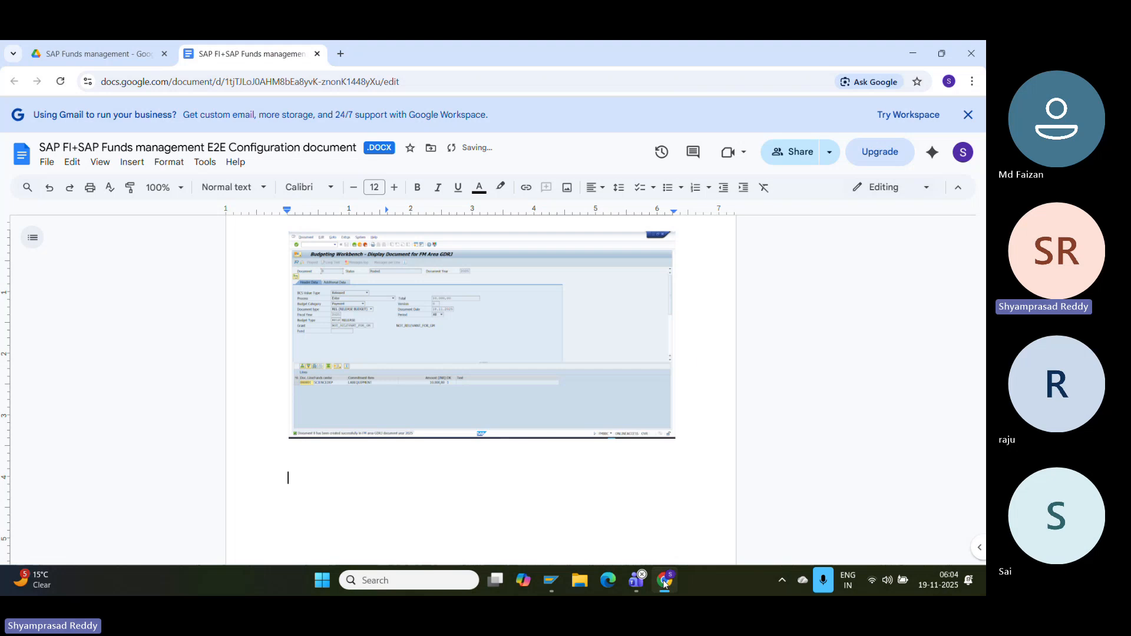
text(Create vebdo)
key(BackSpace)
key(BackSpace)
key(BackSpace)
text(ndor)
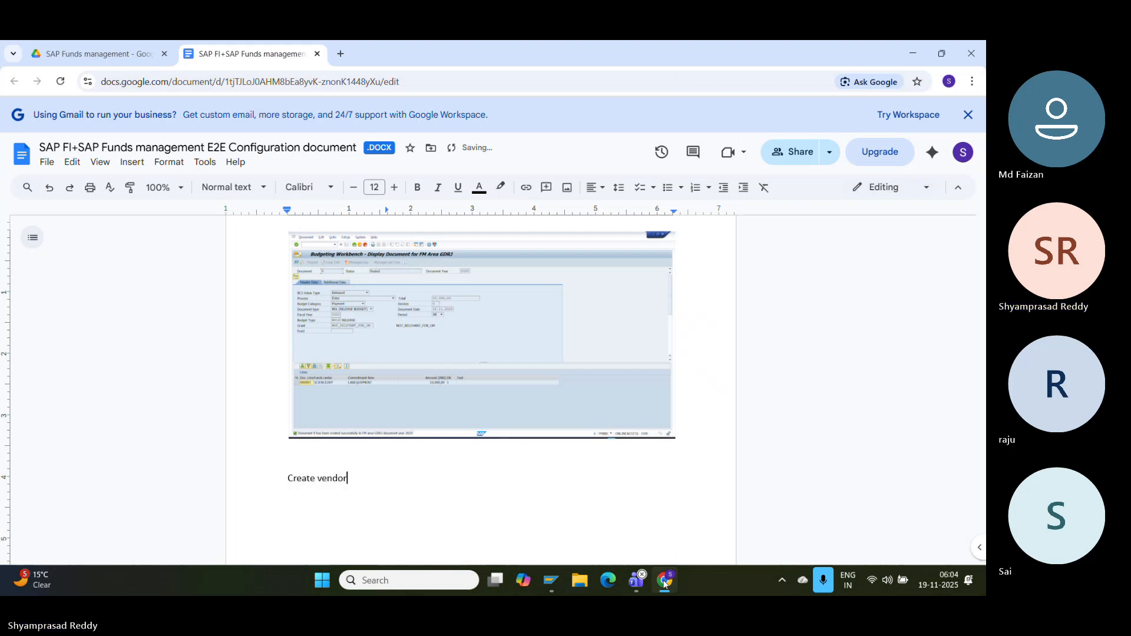
text( account grlou)
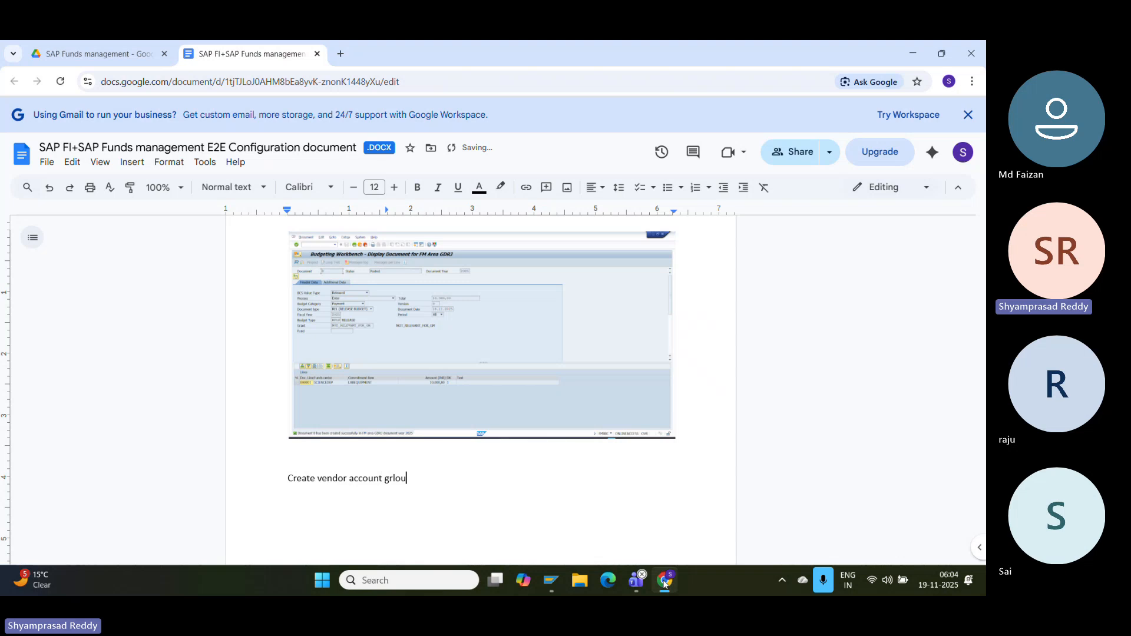
key(BackSpace)
key(BackSpace)
key(BackSpace)
text(o)
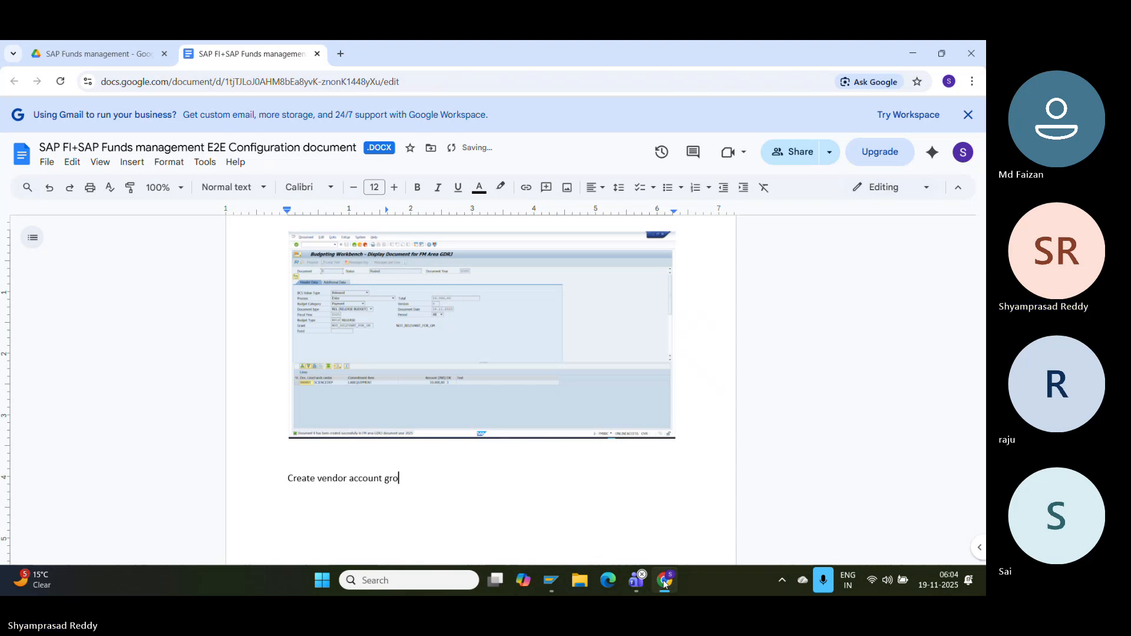
text(up Tcode)
text(:)
text(OBDE)
key(Return)
key(ctrl+v)
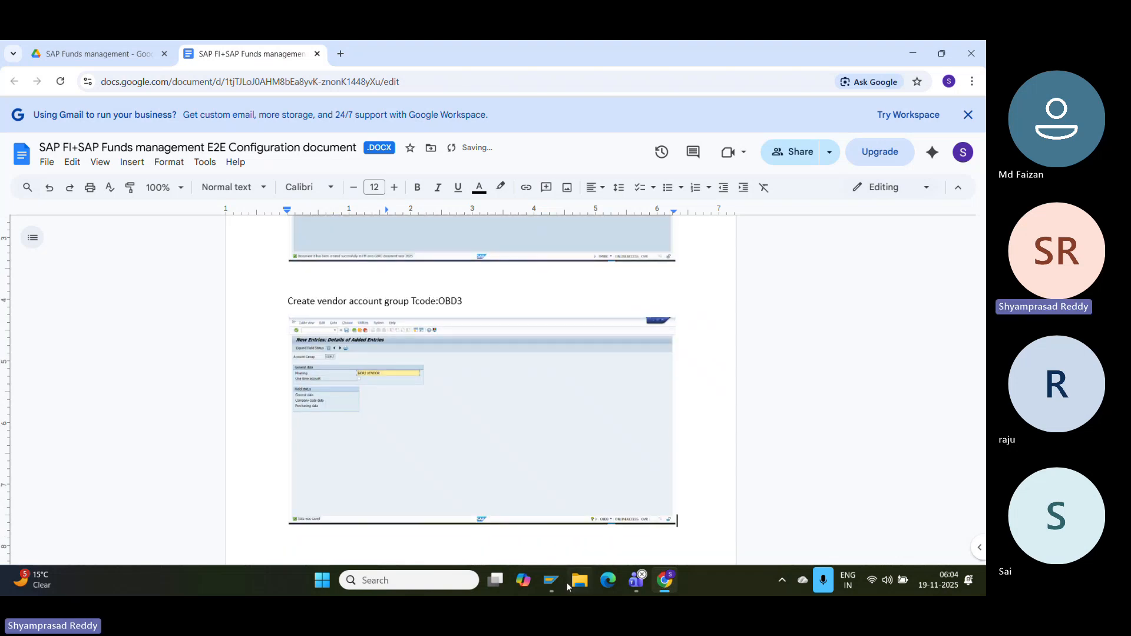
- Return to SAP and enter transaction code /NKXKN1 in the command field
mouse_move(556, 584)
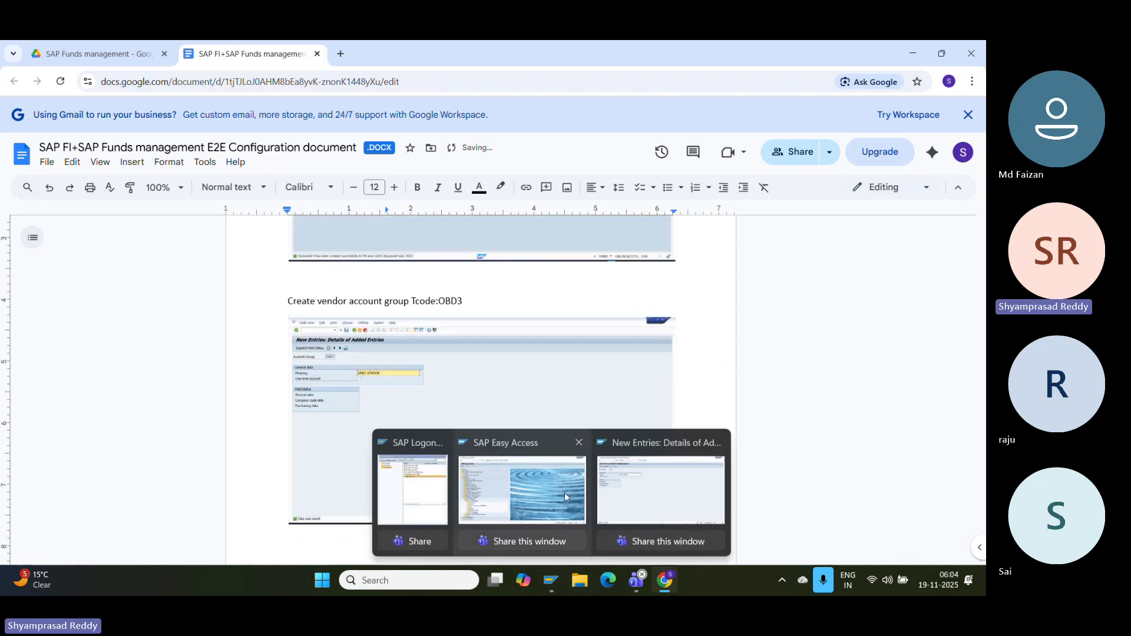
click(647, 492)
click(93, 76)
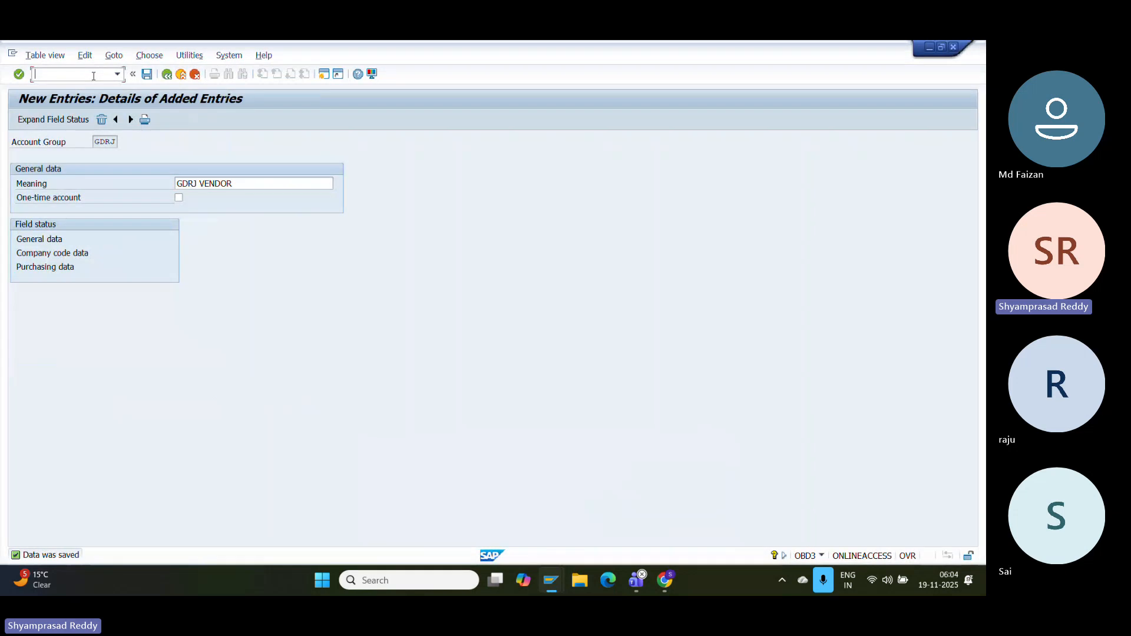
text(/NK)
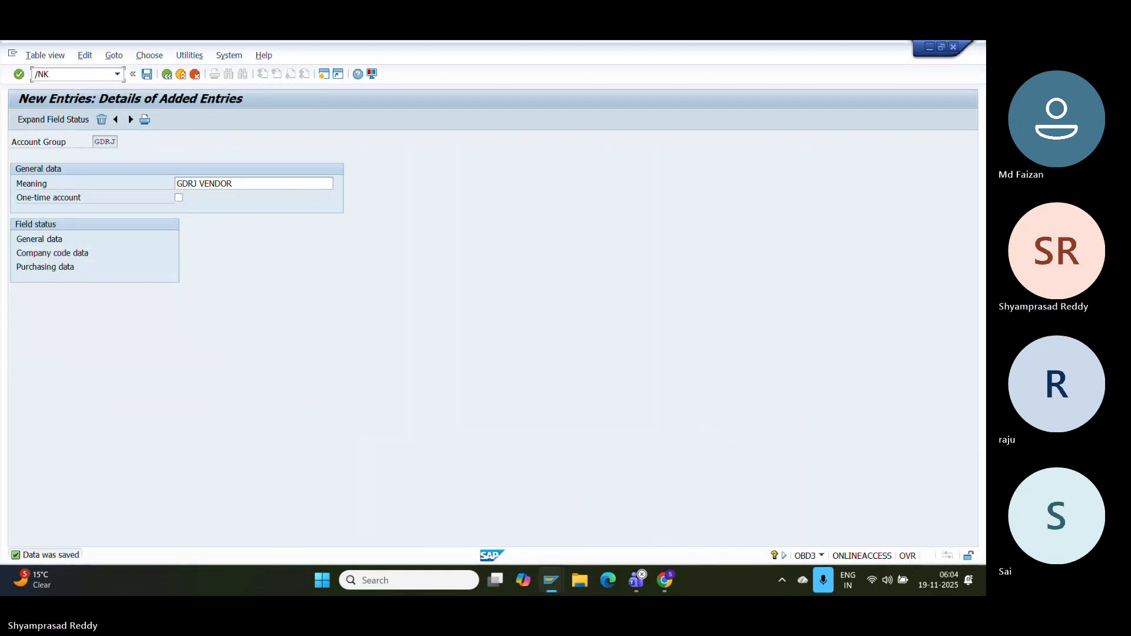
text(XKN1)
- Open the XKN1 vendor number range intervals for editing, then return to Google Docs
key(Return)
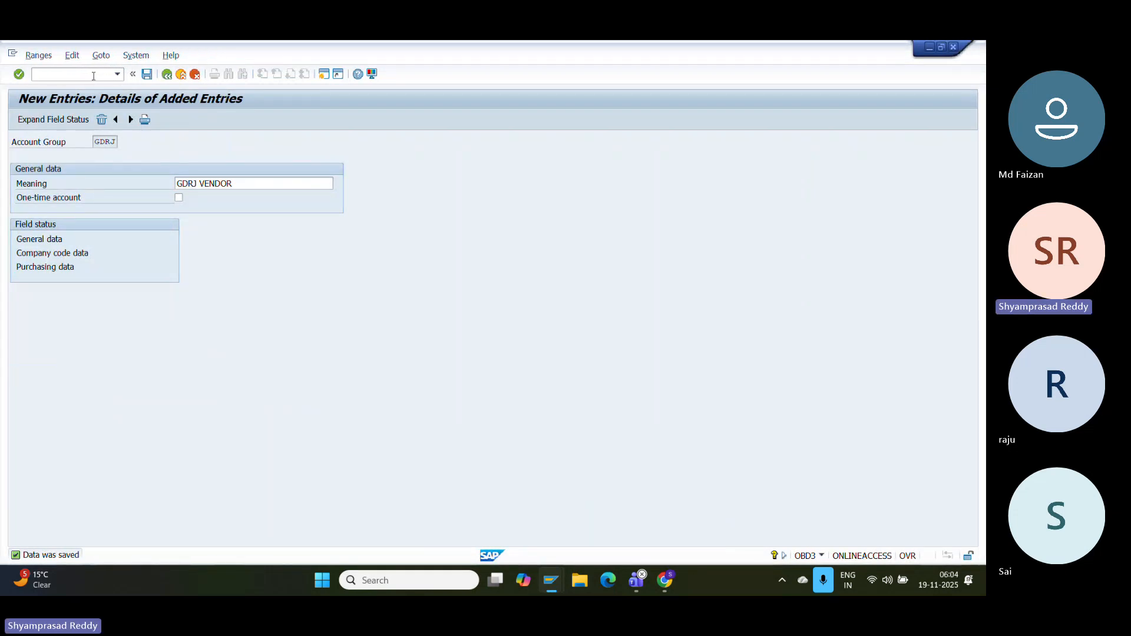
click(180, 165)
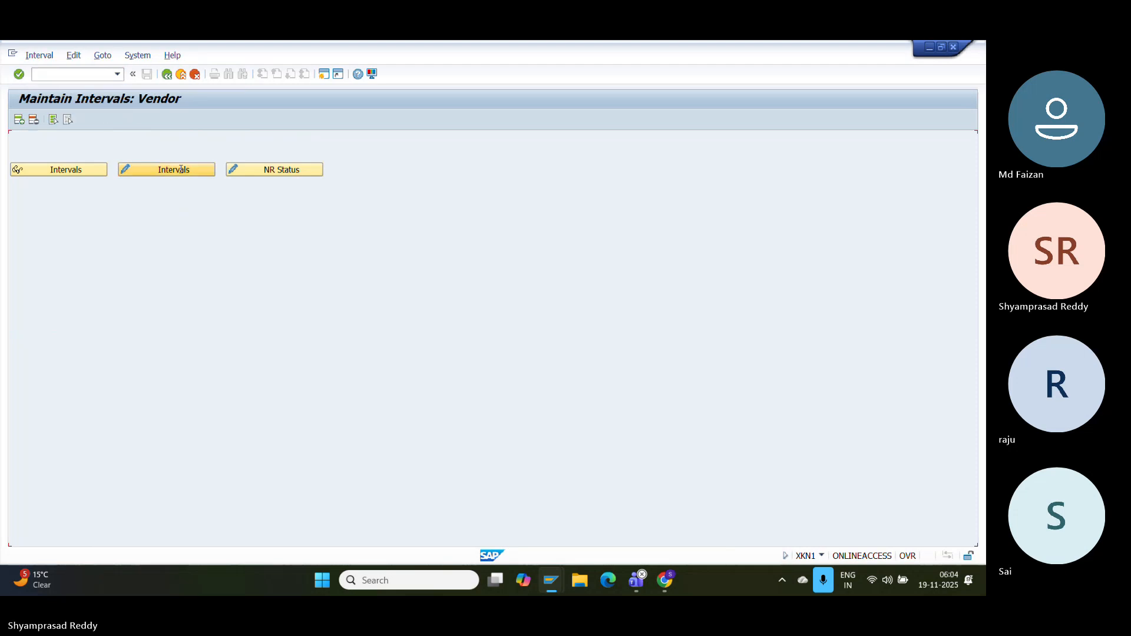
click(664, 581)
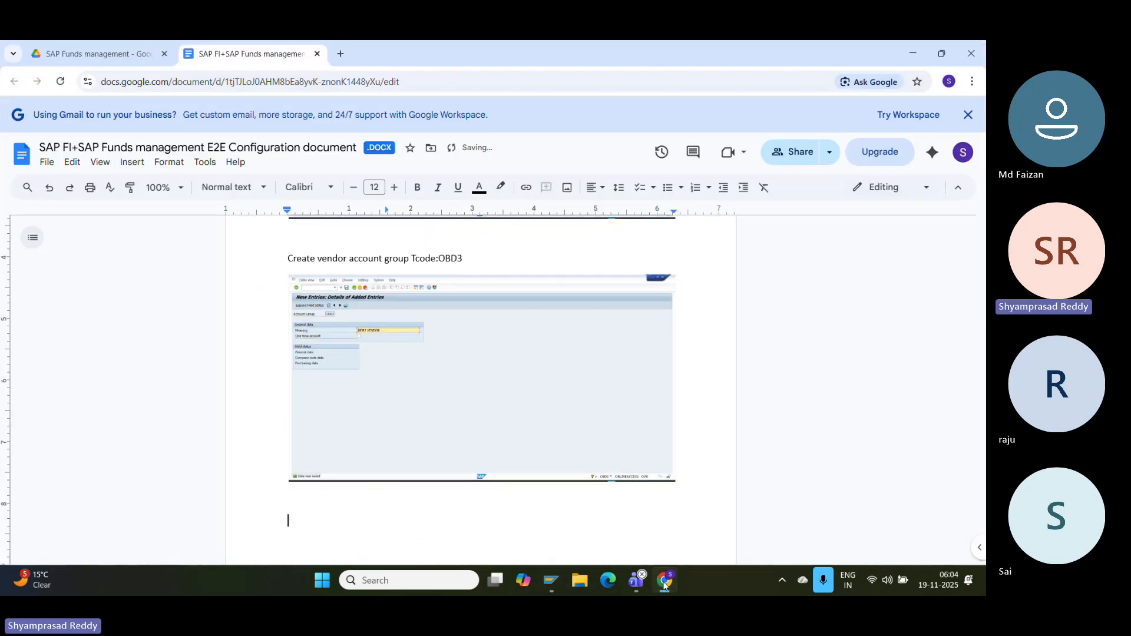
- Add the heading 'Create number ranges for vendor Tcode:XKN1' followed by an empty line
text(Create bu)
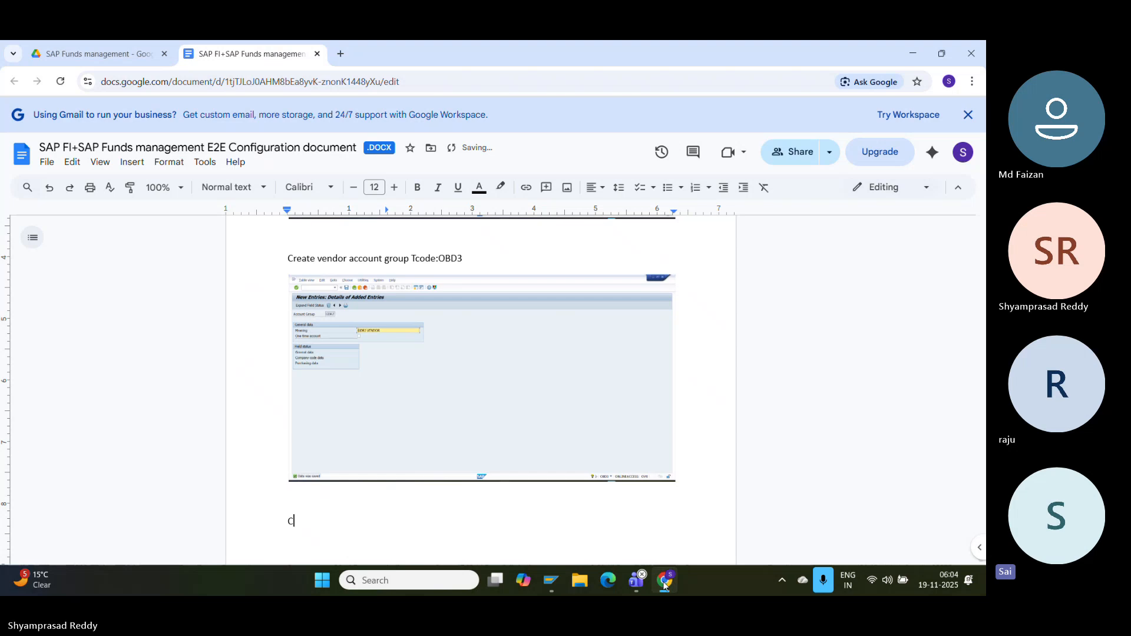
key(BackSpace)
key(BackSpace)
text(numve)
key(BackSpace)
key(BackSpace)
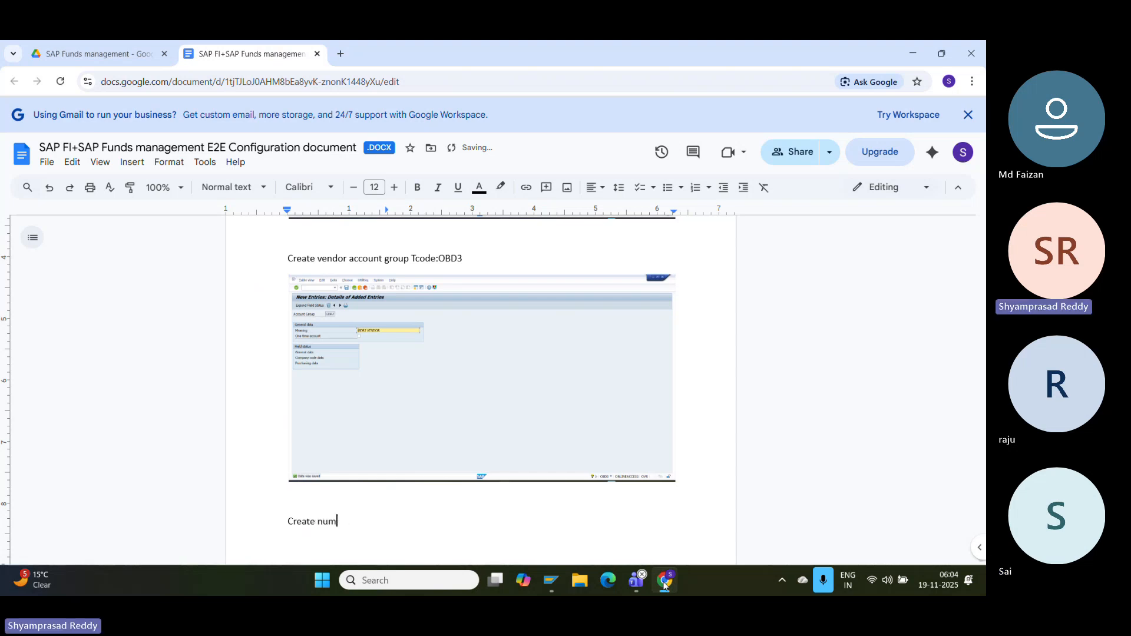
text(ber)
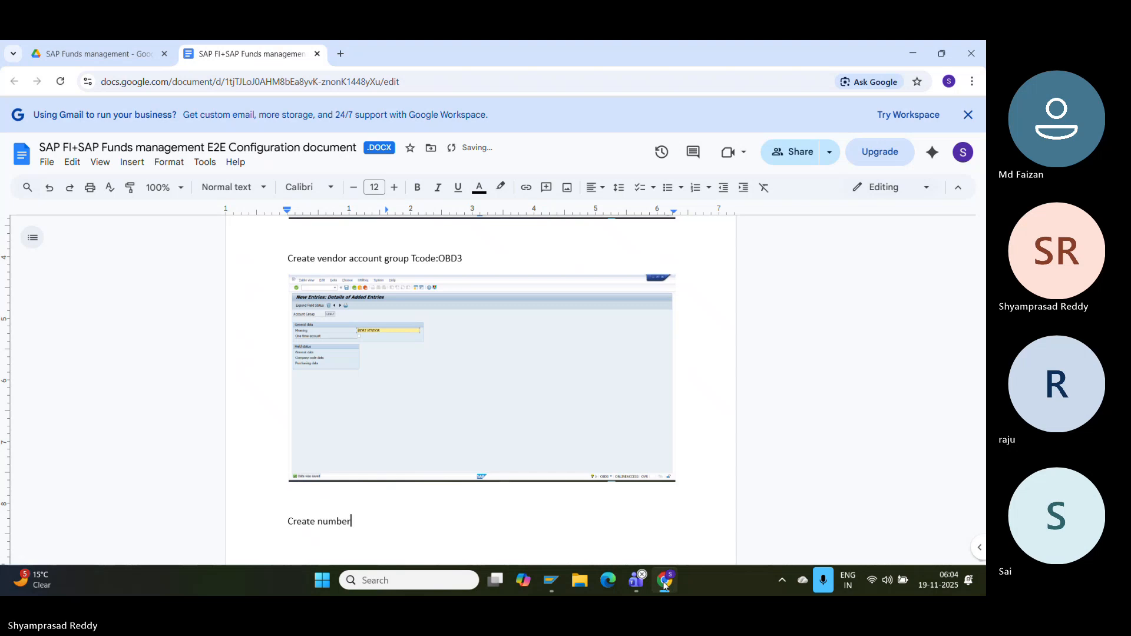
text( ranges for )
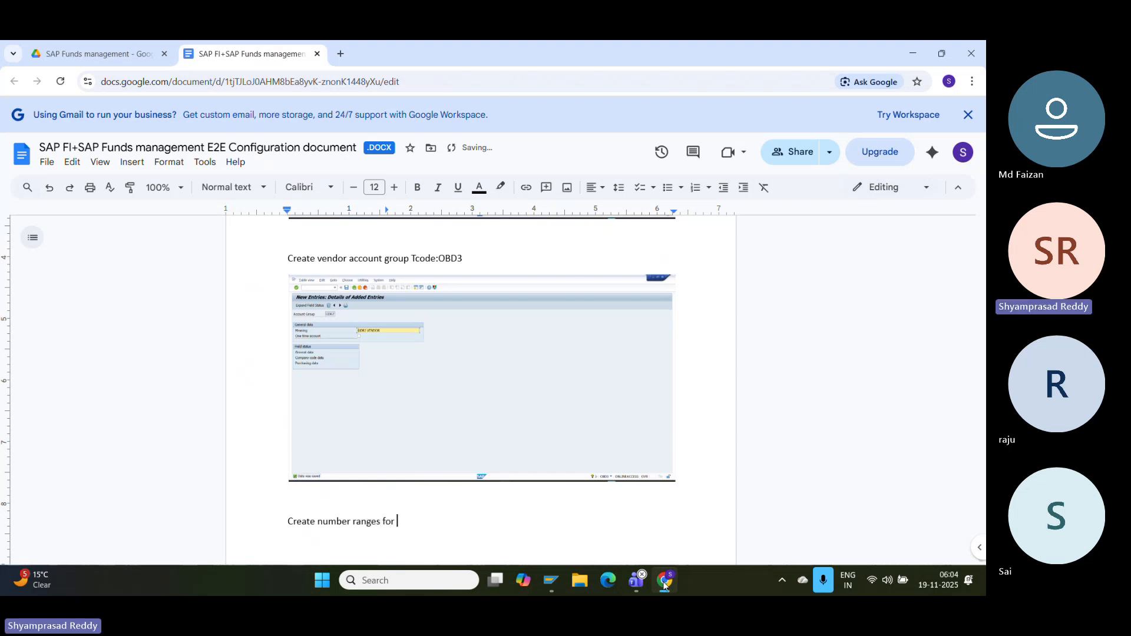
text(vendor Tcode)
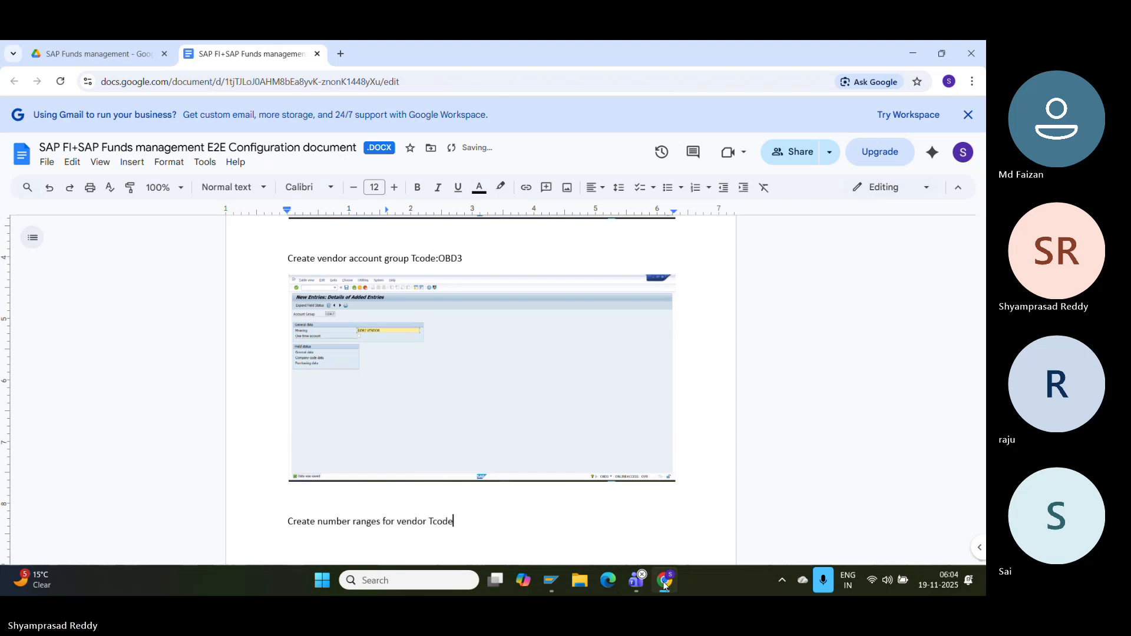
text(:XKN1)
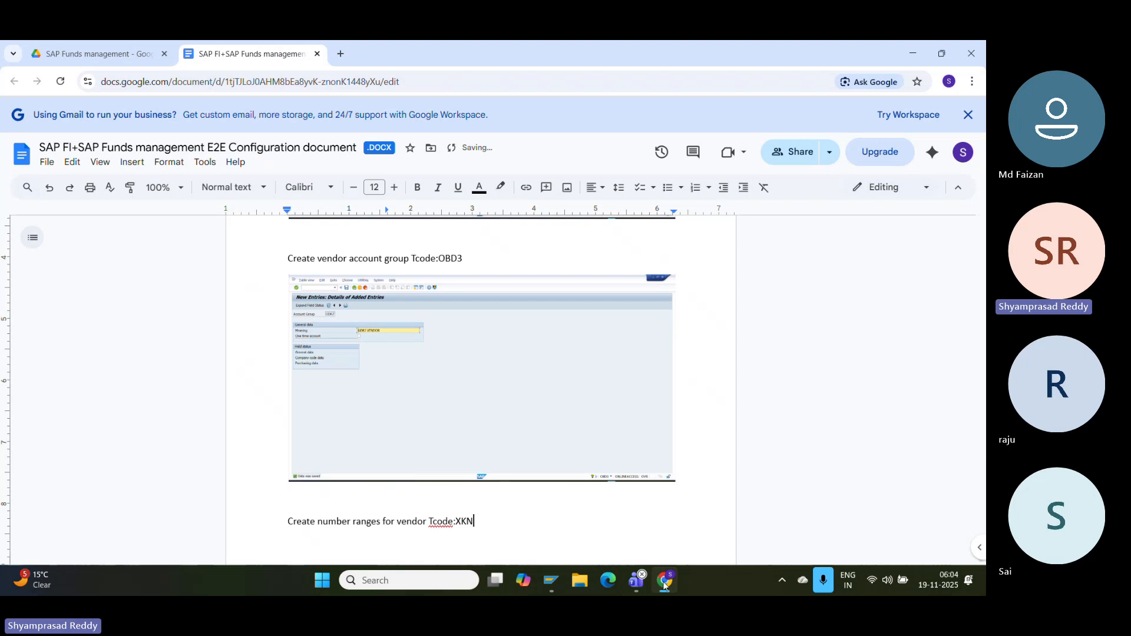
key(Return)
- Review the vendor number range intervals, checking interval 01 and 03 limits and scrolling down
mouse_move(550, 580)
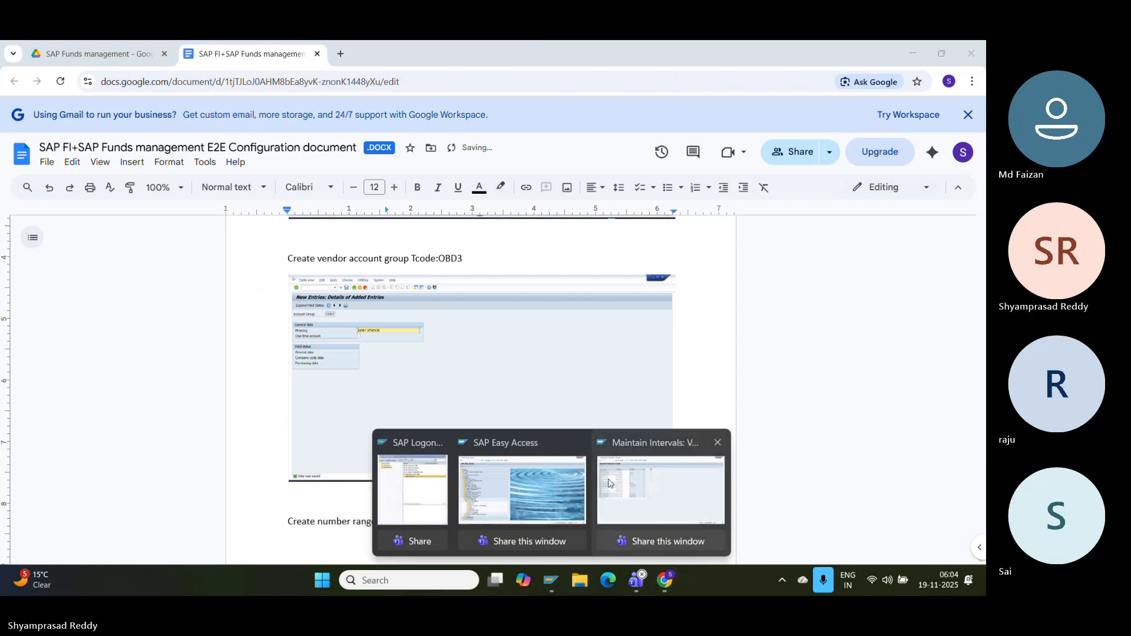
click(582, 449)
click(222, 153)
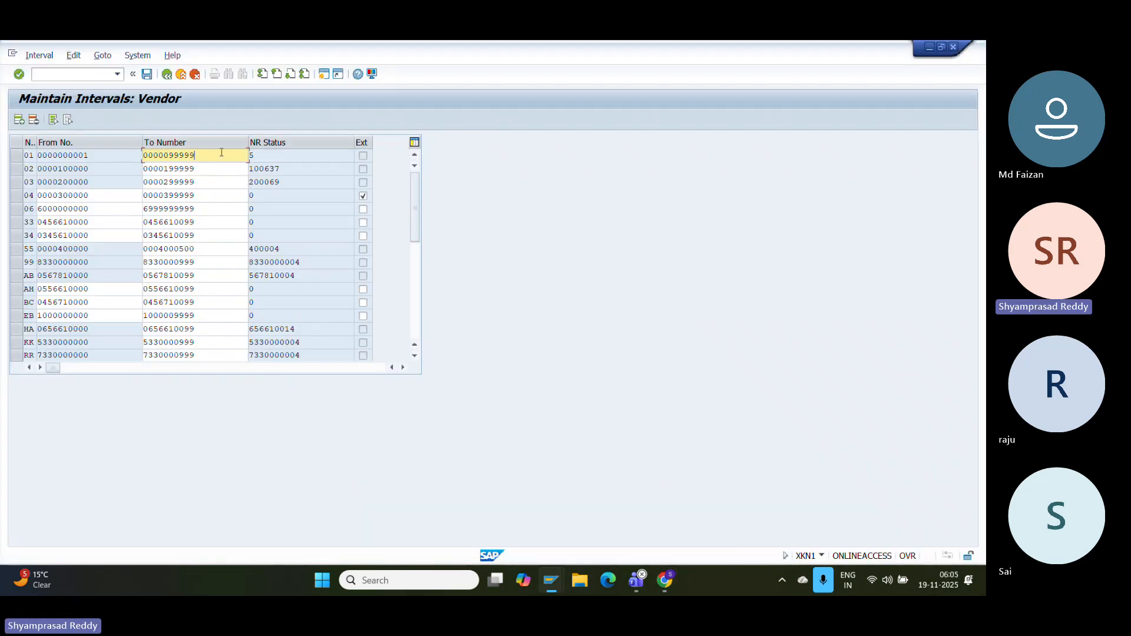
click(119, 184)
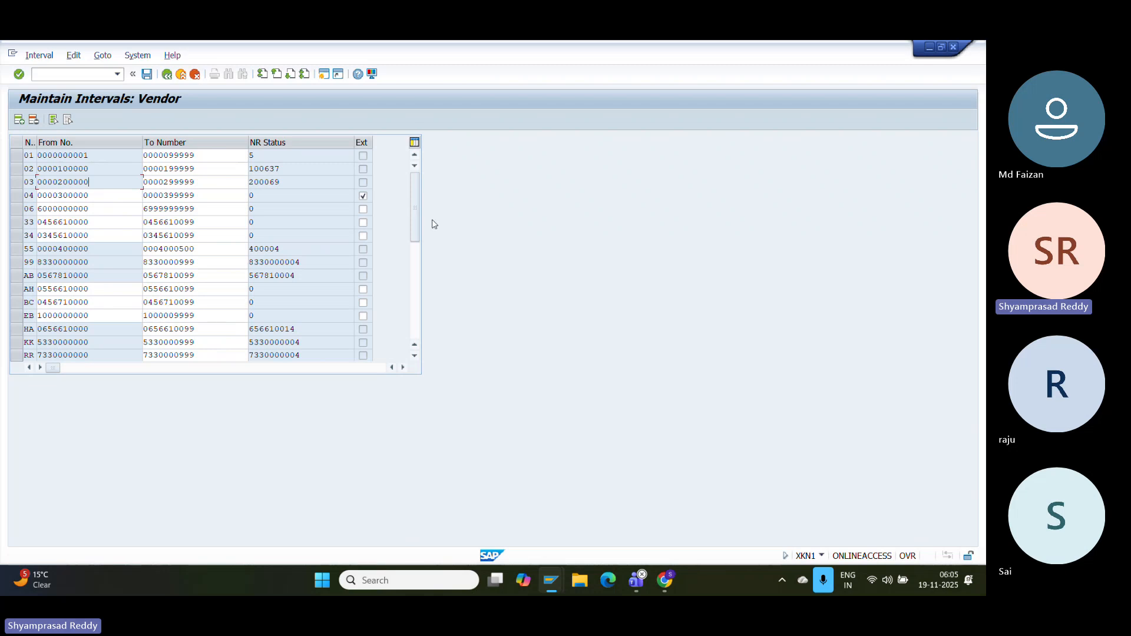
scroll(415, 263, down, 5)
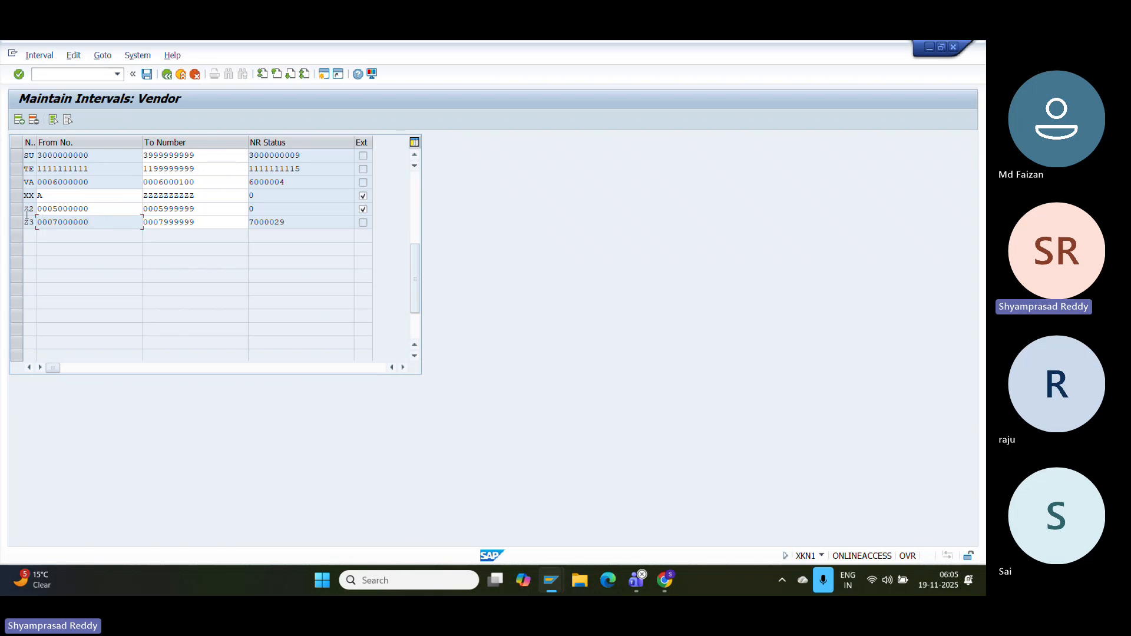
click(167, 75)
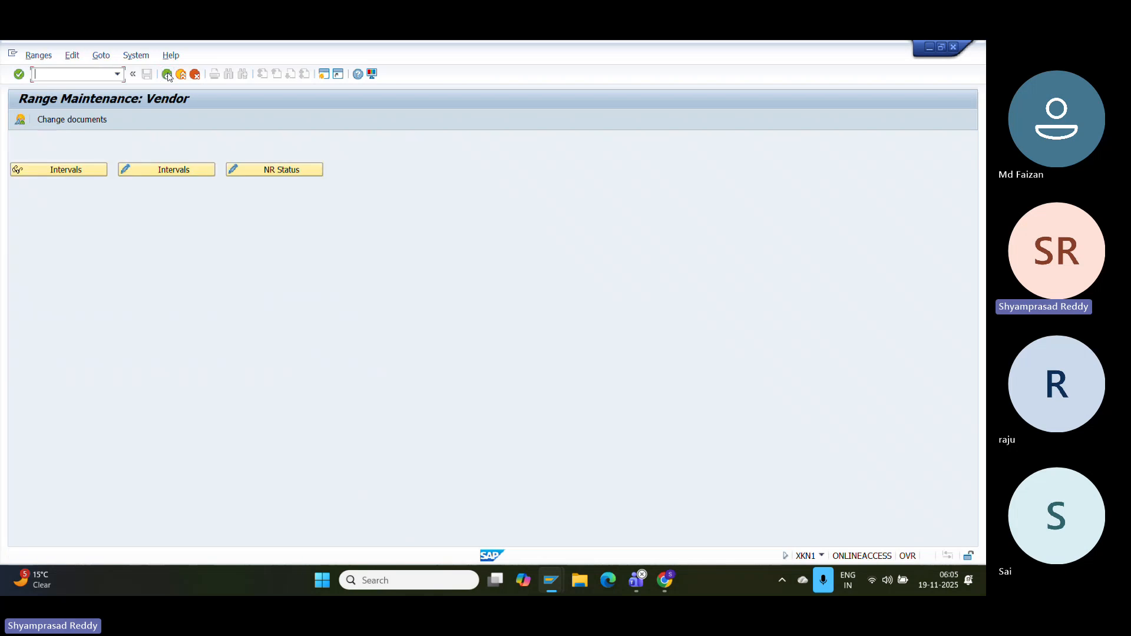
- Reopen the vendor intervals, scroll to the last intervals Z2 and Z3, and snip the table
click(37, 73)
text(/NOBA)
click(189, 171)
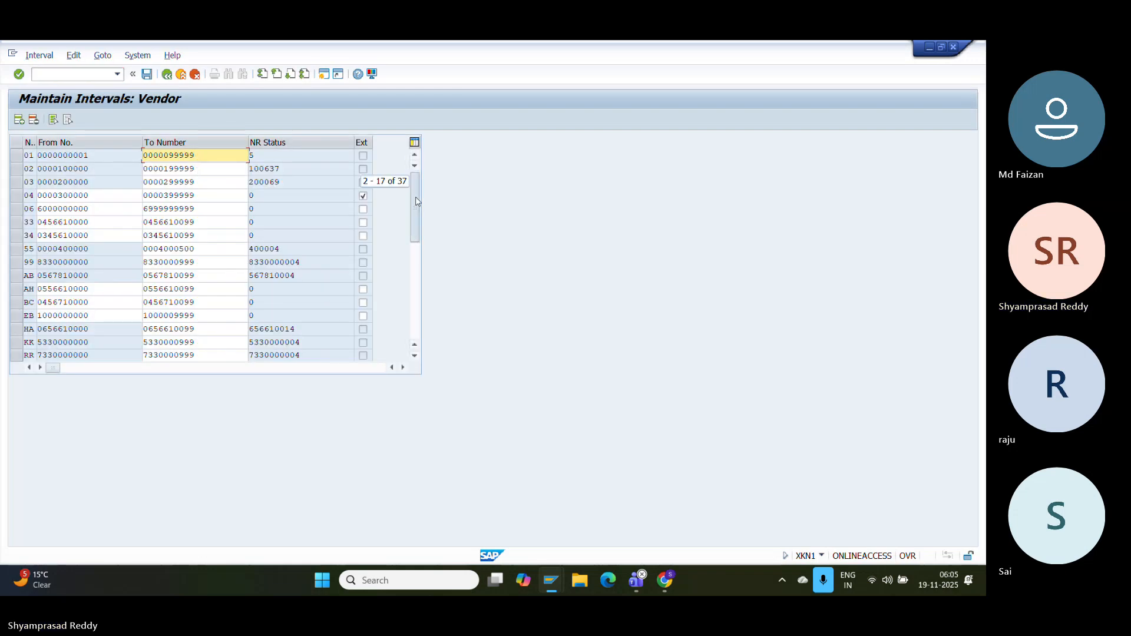
drag(416, 202, 420, 275)
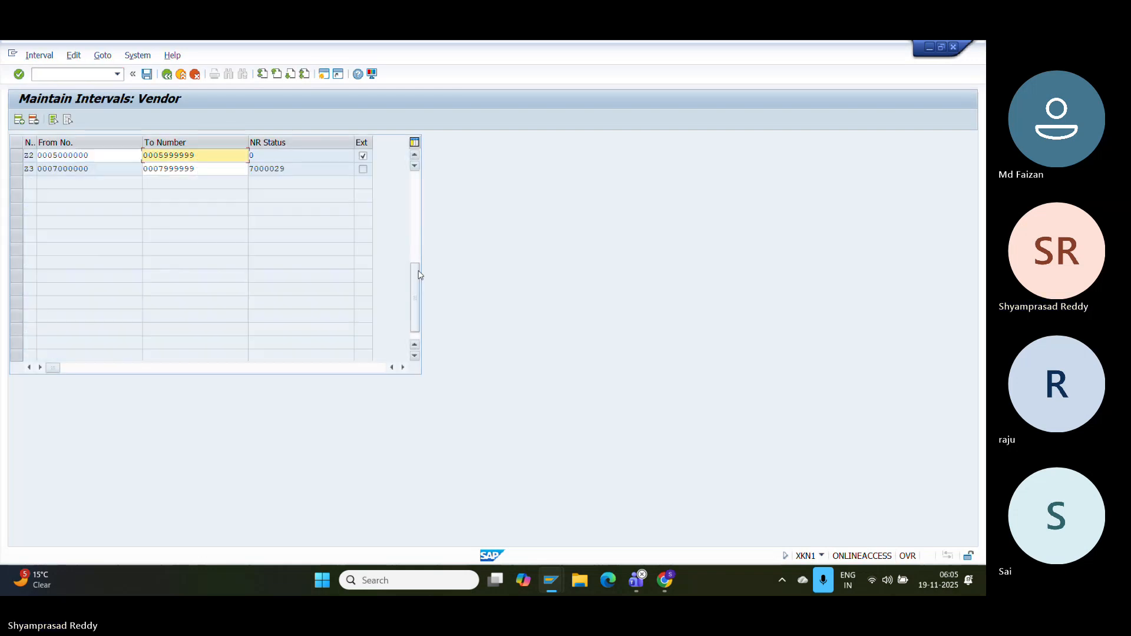
click(17, 169)
click(17, 169)
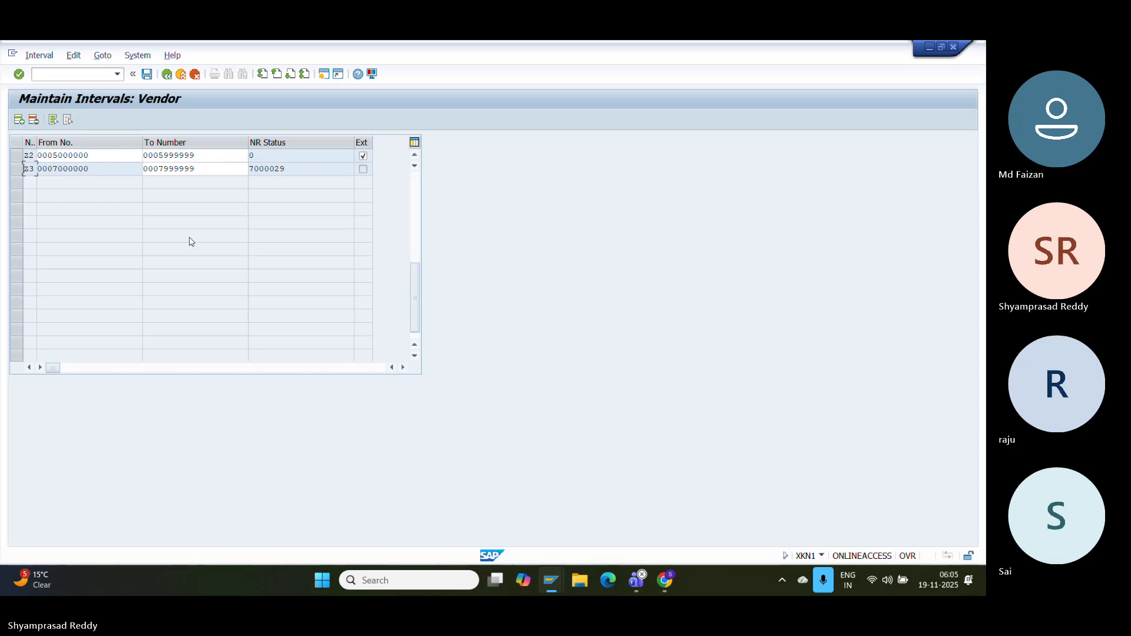
key(super+shift+s)
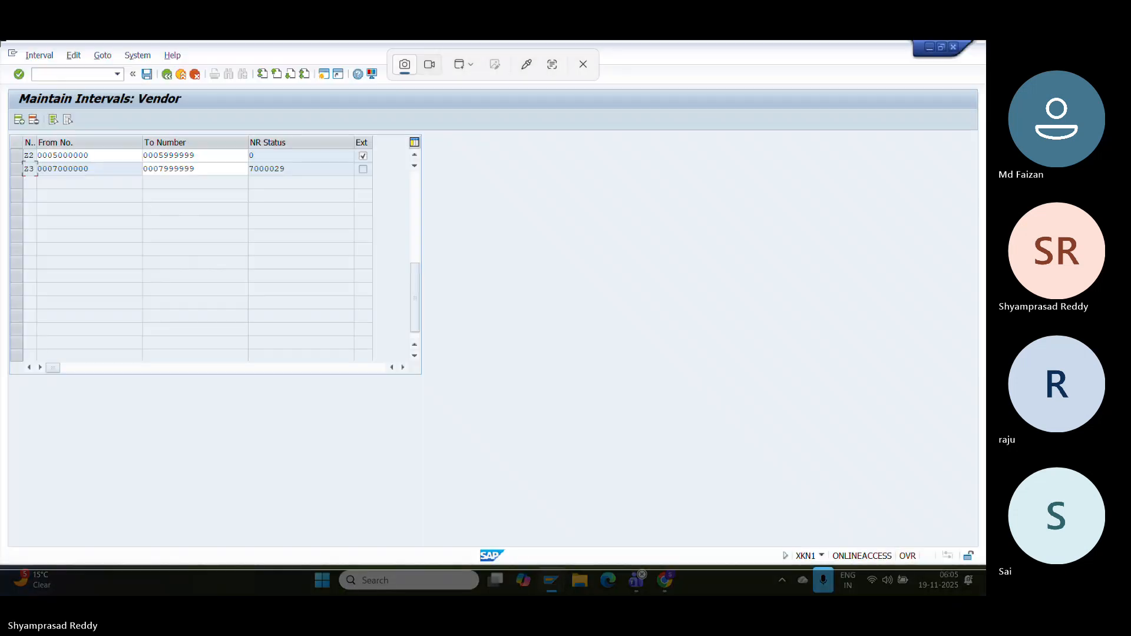
click(609, 391)
- Paste the intervals screenshot and caption it 'Assign number ranges to vendor account group Tcode:OBAS'
click(664, 592)
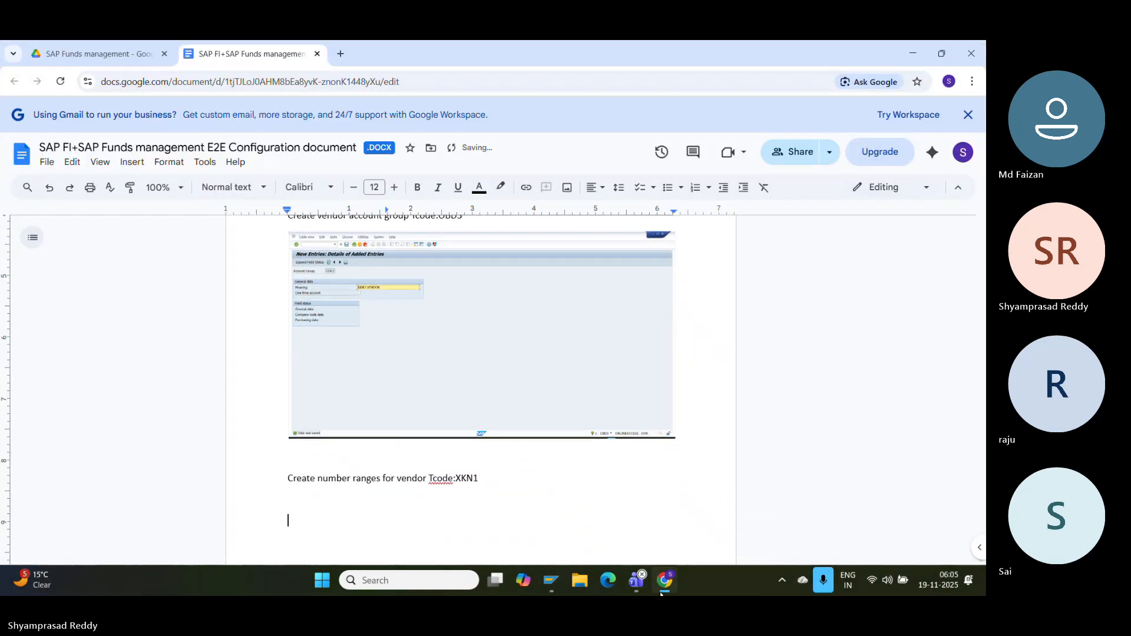
key(ctrl+v)
text(A)
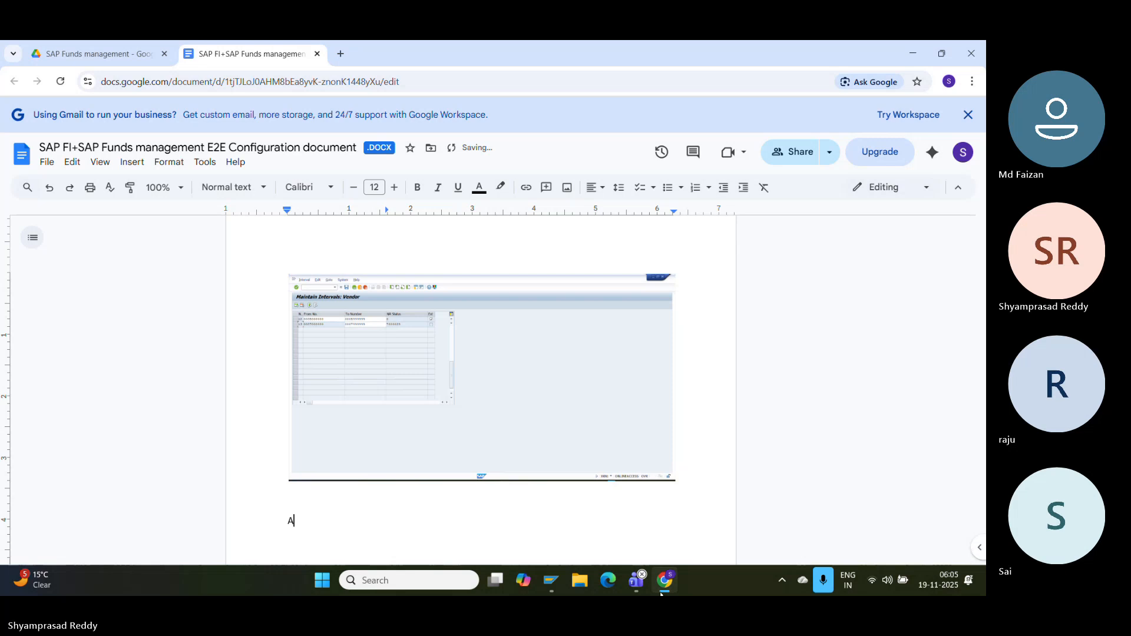
text(ssign number ranges to ven)
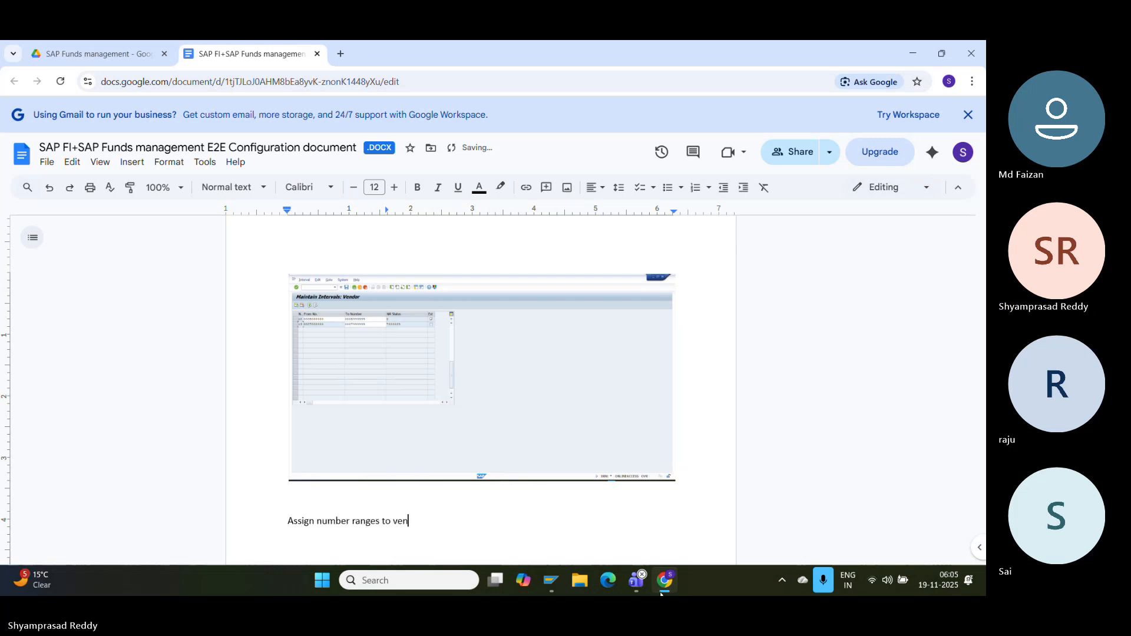
text(dor account group Tcode:OB)
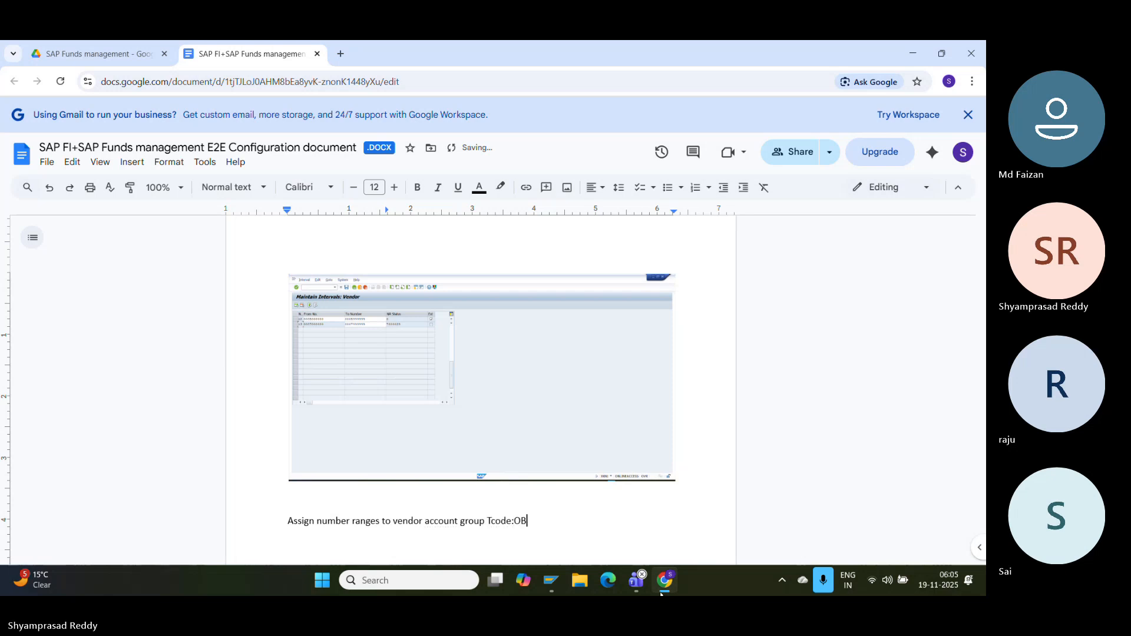
text(AS)
key(Return)
mouse_move(552, 580)
click(610, 499)
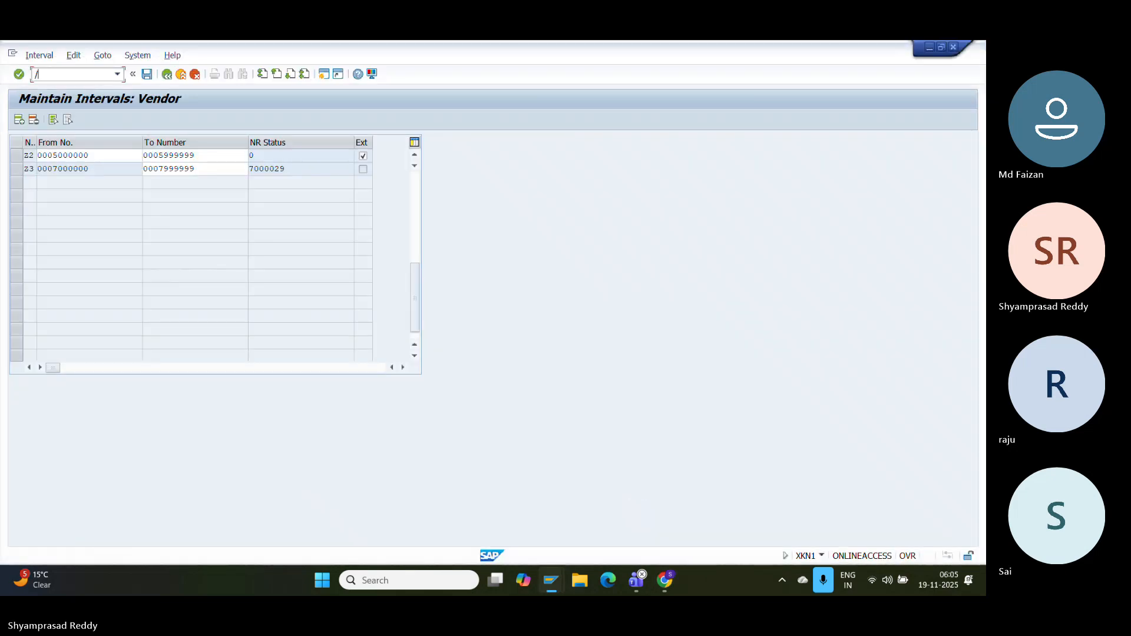
- Run /NOBAS and position the account group list on GDRJ
text(/NOBAS)
key(Return)
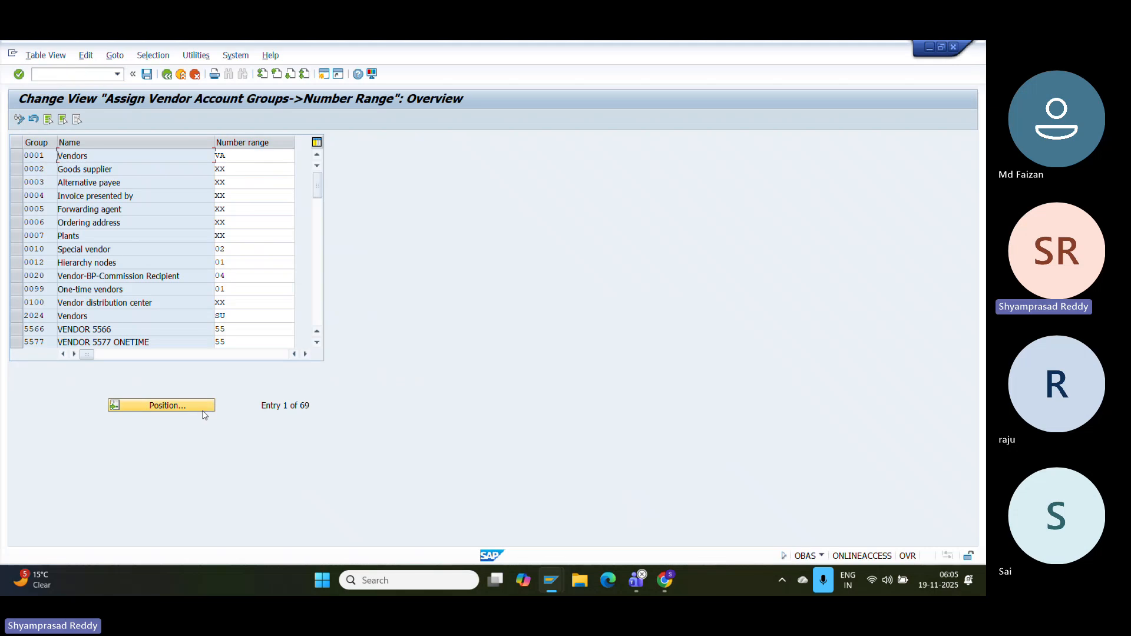
click(187, 411)
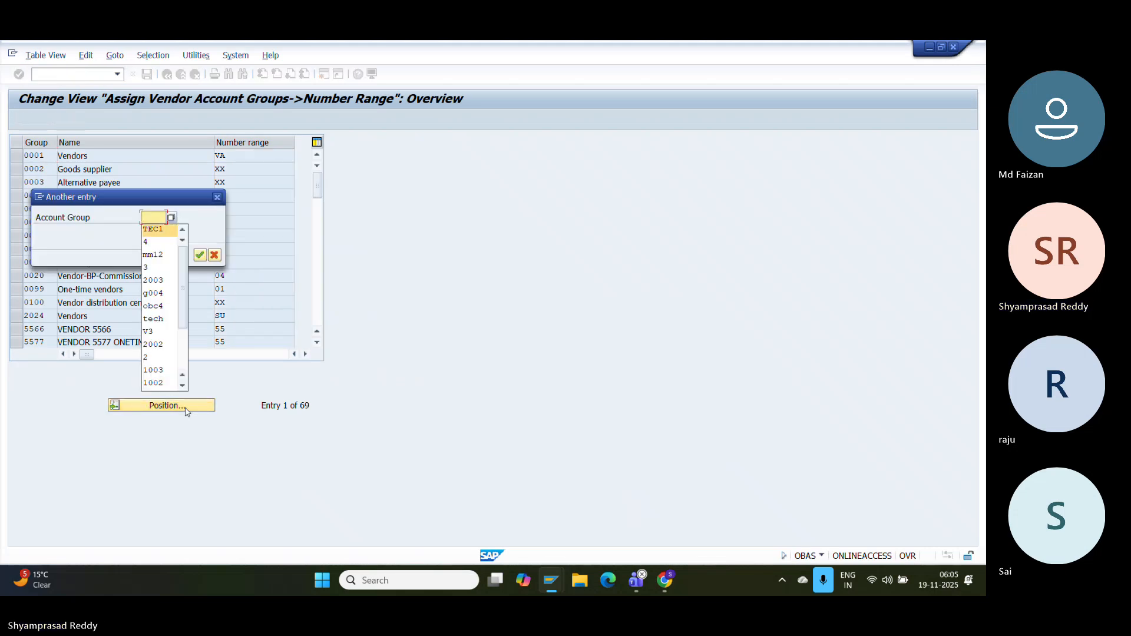
text(GDRJ)
key(Return)
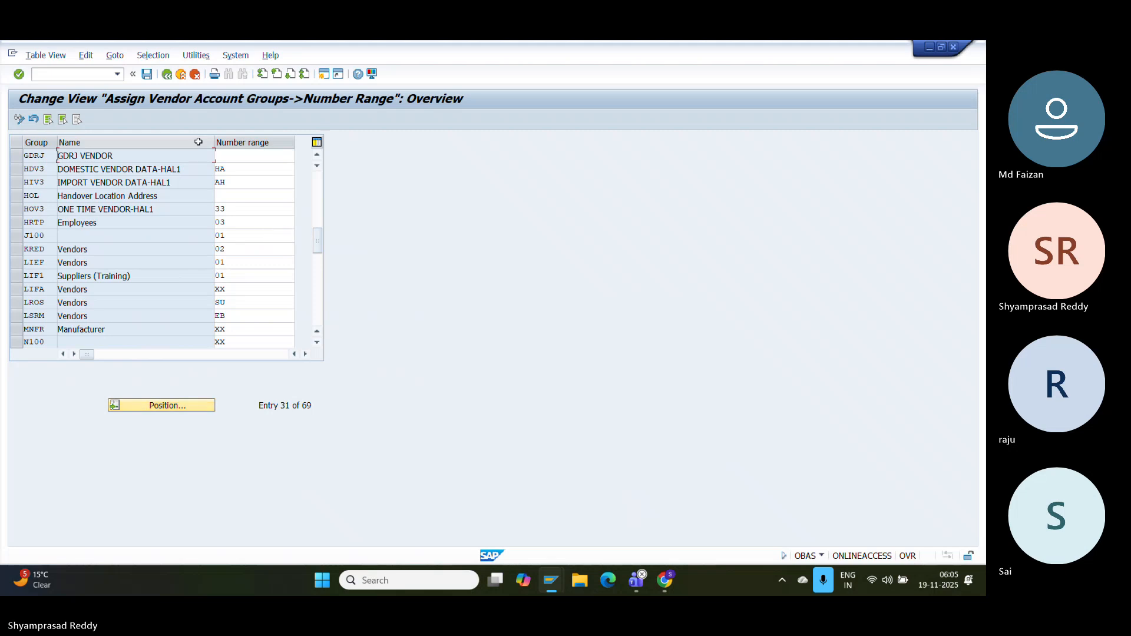
- Assign number range Z3 to GDRJ from the value help and start a screenshot
click(234, 155)
text(Z)
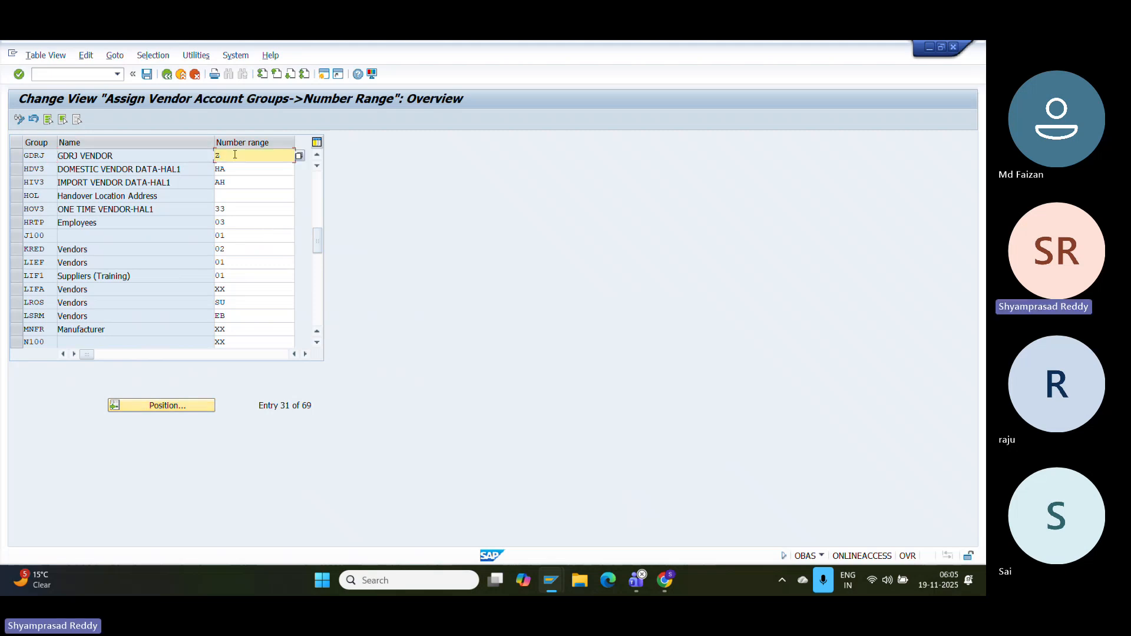
click(299, 156)
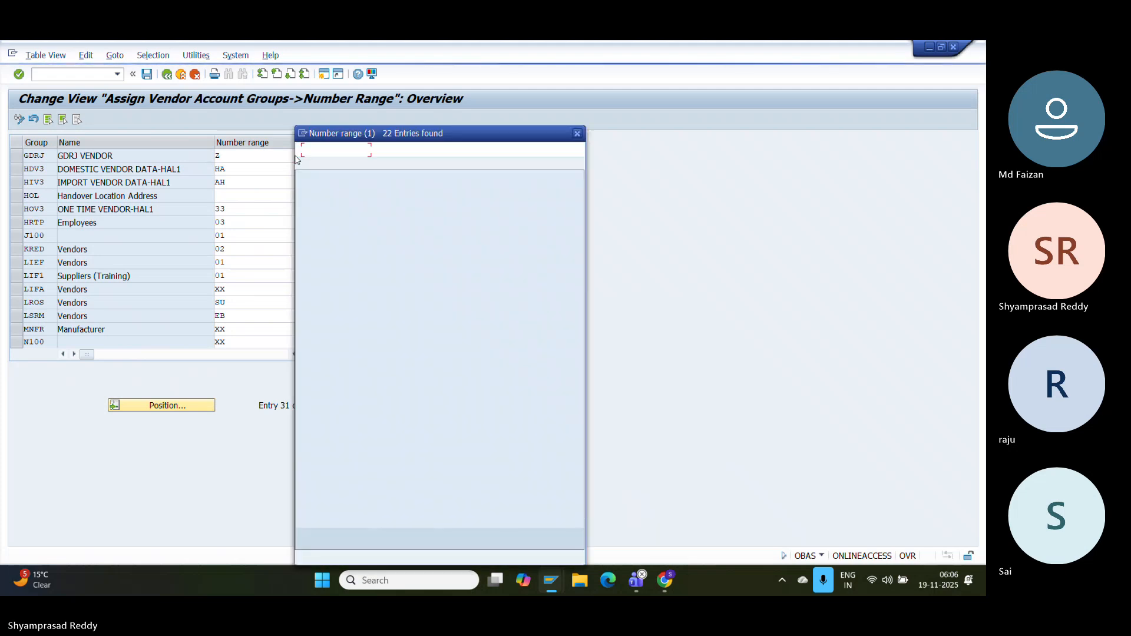
double_click(377, 454)
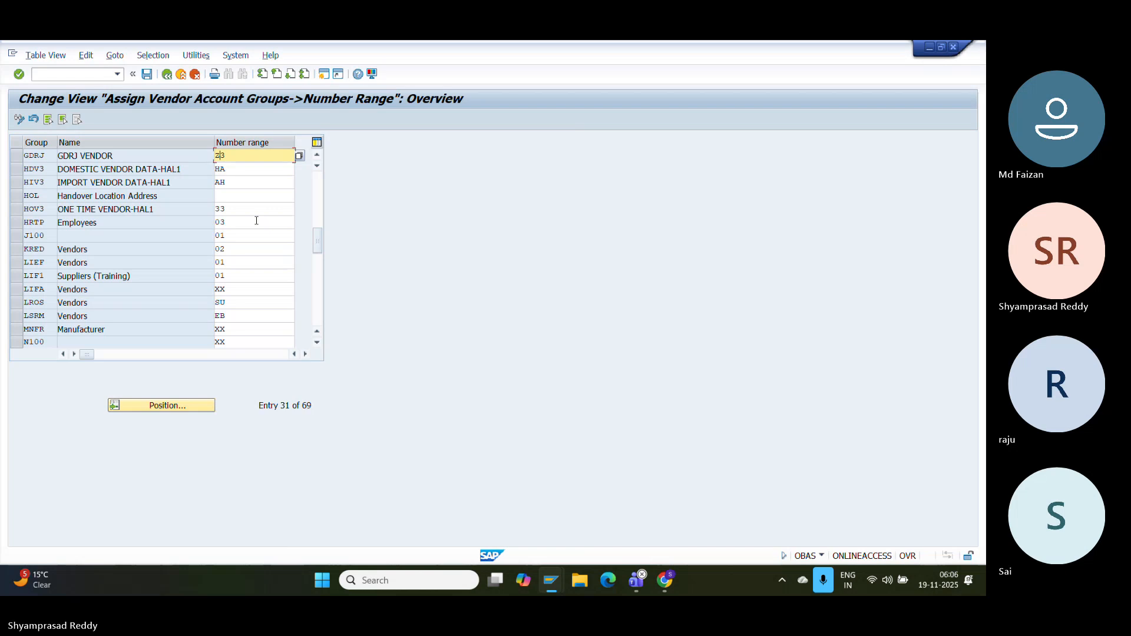
key(super+shift+s)
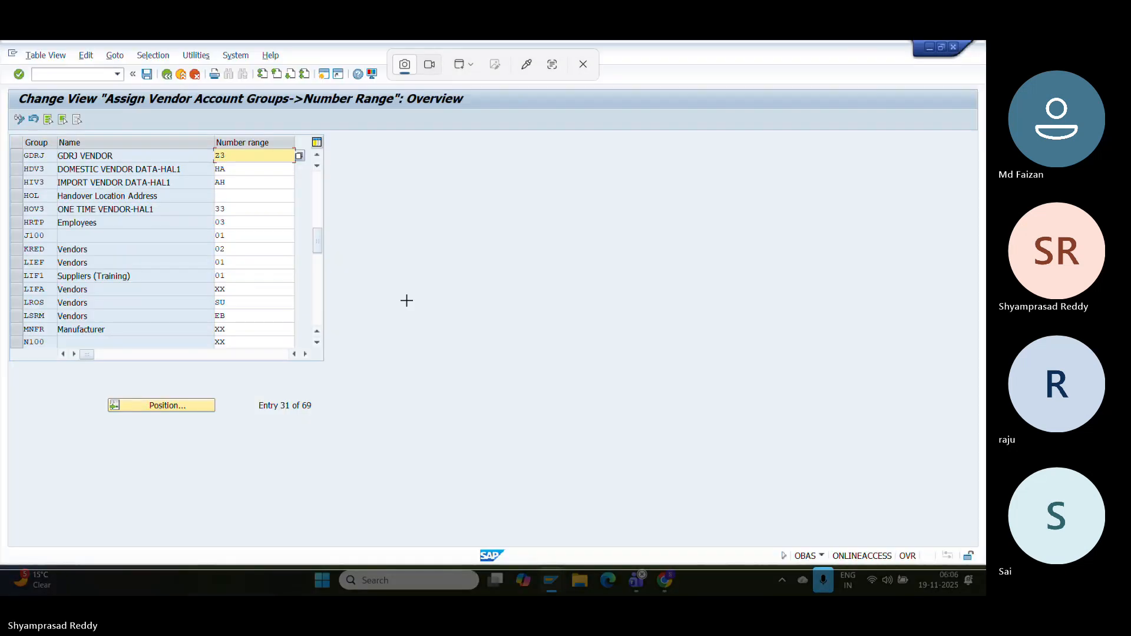
- Paste the OBAS overview screenshot on a new line in the Google Doc
key(Escape)
click(655, 580)
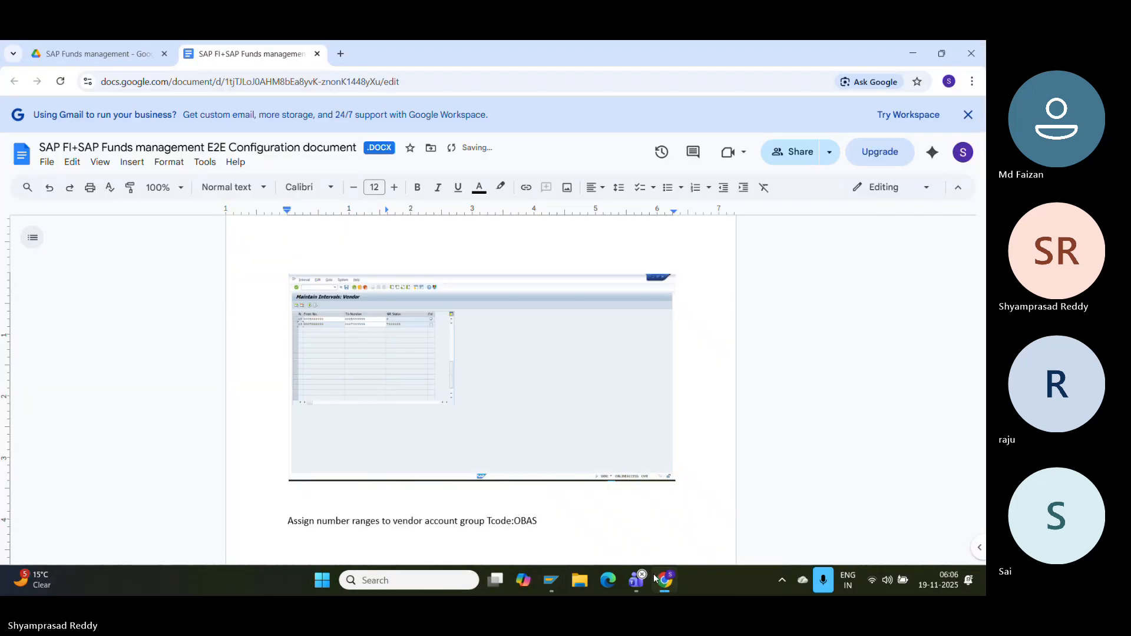
key(Return)
key(Return)
key(ctrl+v)
- Save the GDRJ number range assignment under the customizing request and exit to SAP Easy Access
click(552, 580)
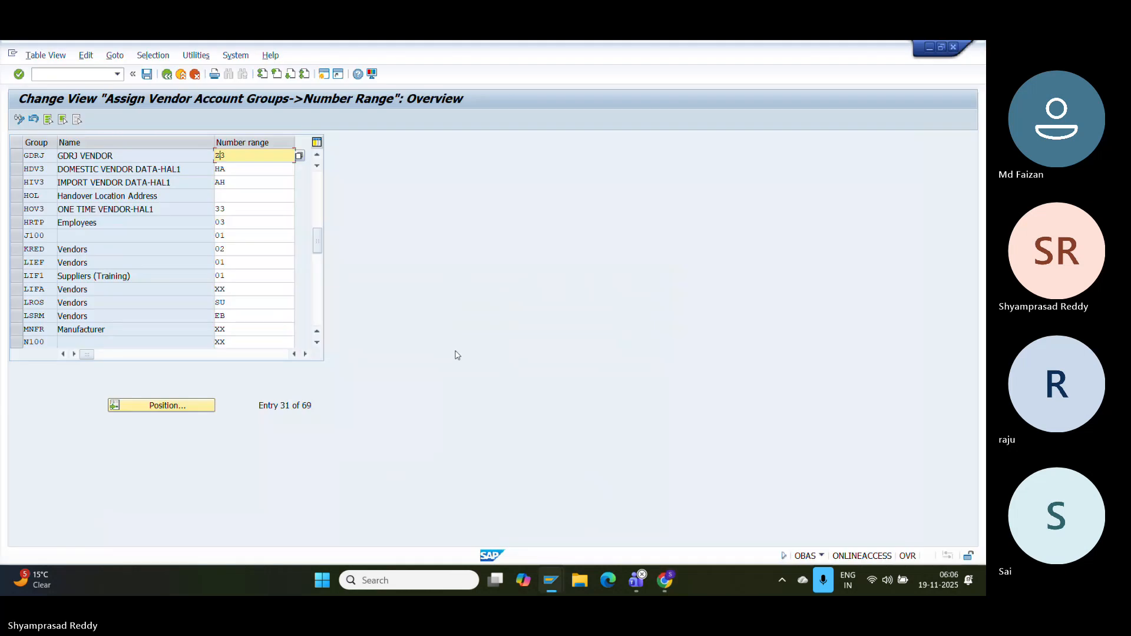
click(146, 73)
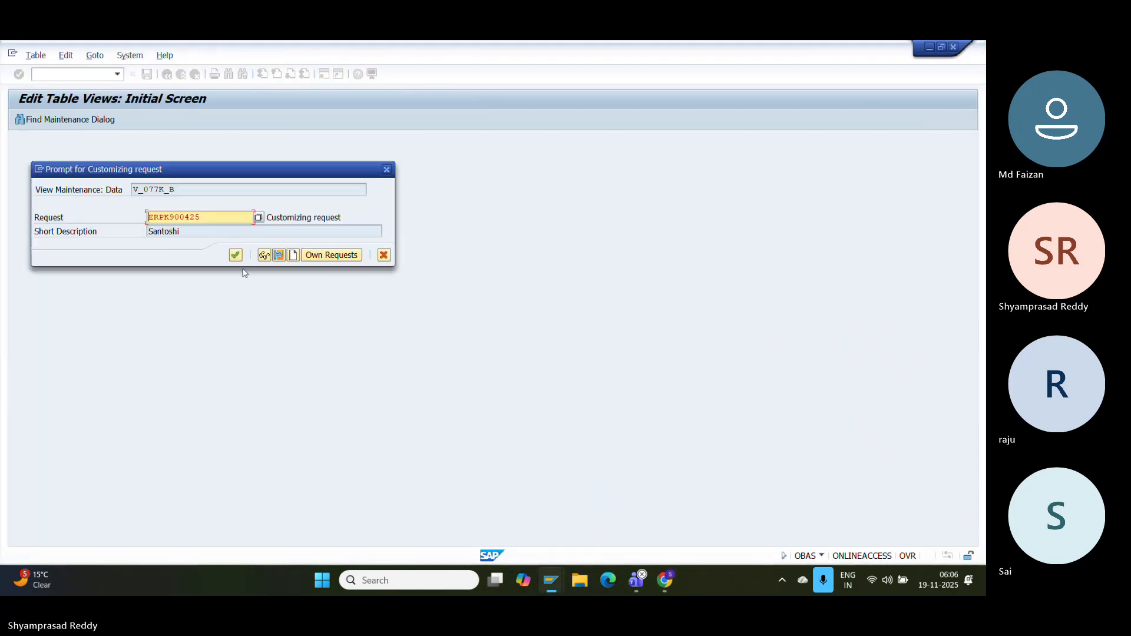
click(235, 255)
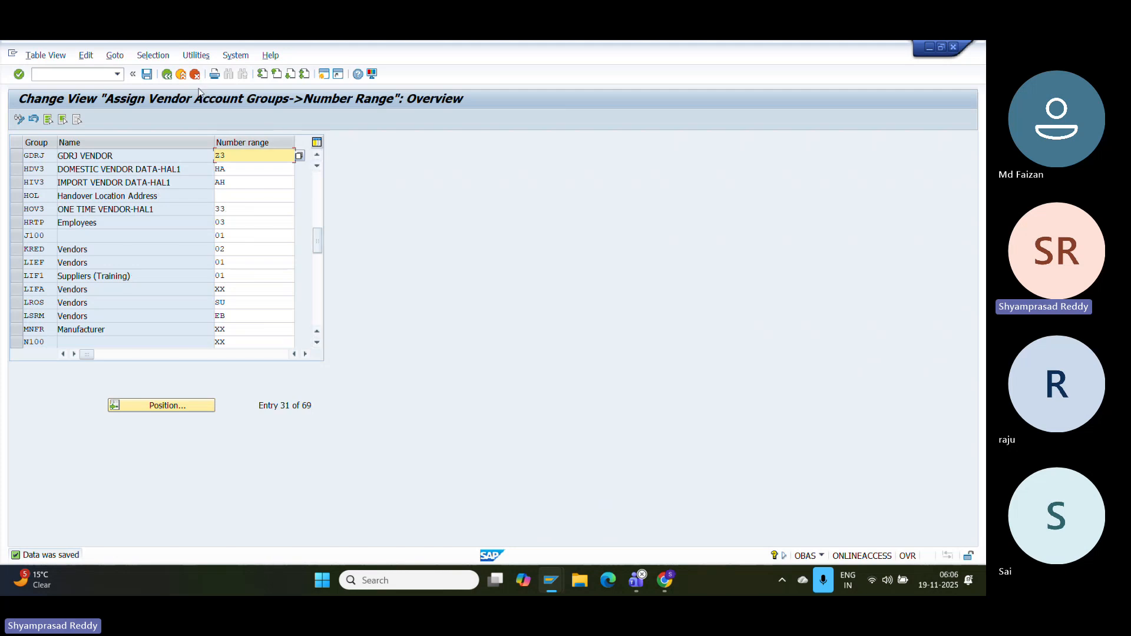
click(181, 74)
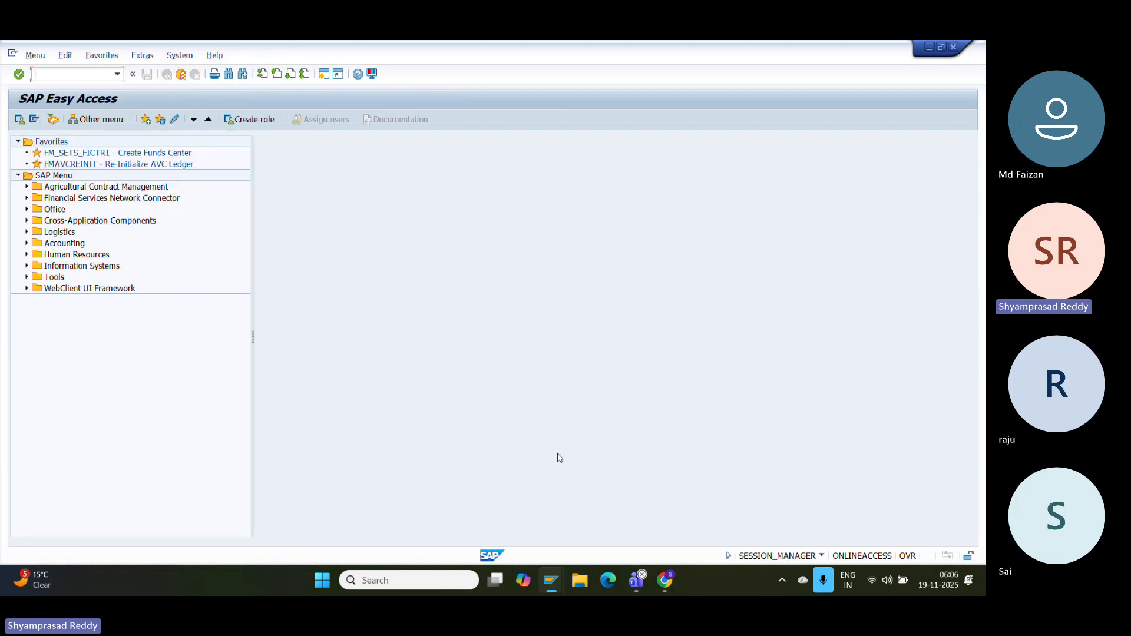
- Switch to the other SAP Easy Access session and submit a transaction code
click(550, 580)
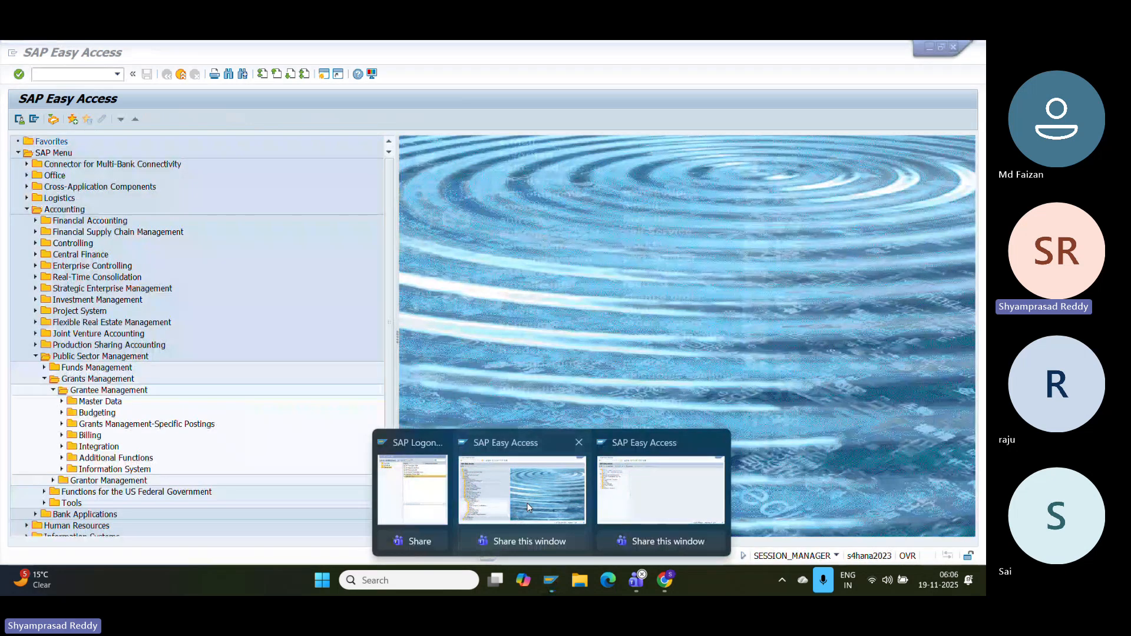
click(526, 503)
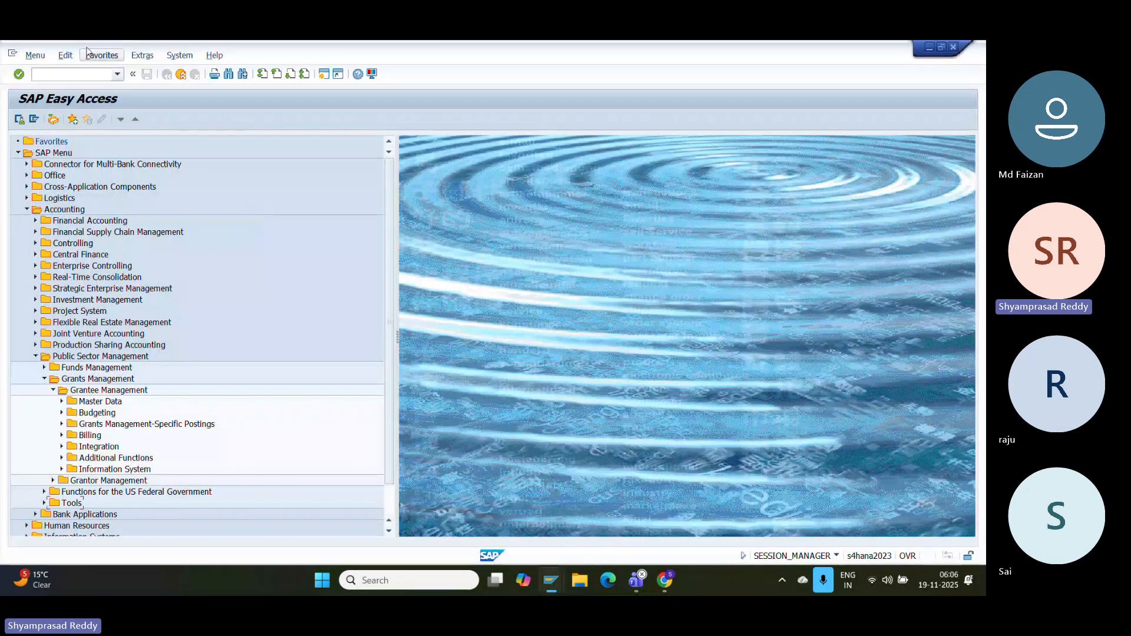
click(63, 73)
key(Return)
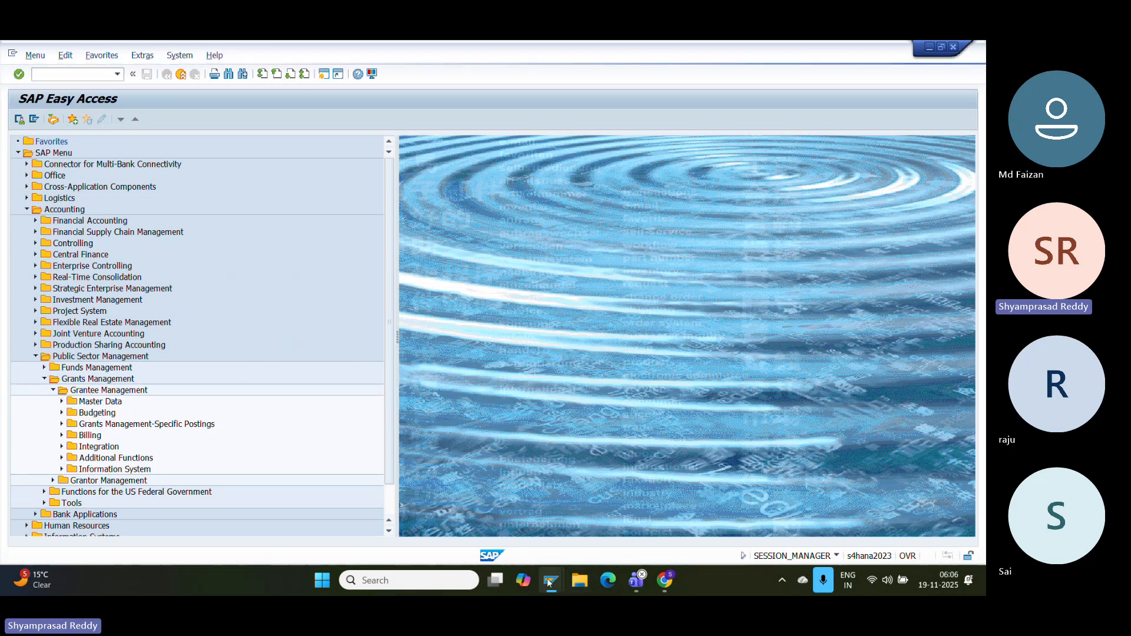
- Go back to the first session, dismiss the connection error, and run XK01
mouse_move(551, 580)
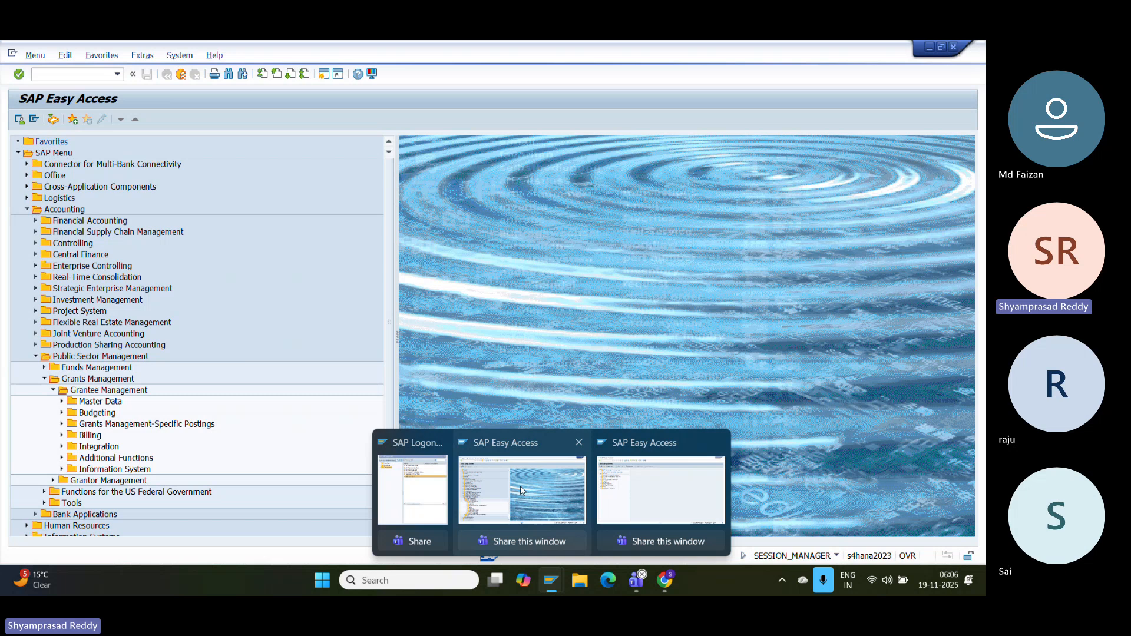
click(623, 491)
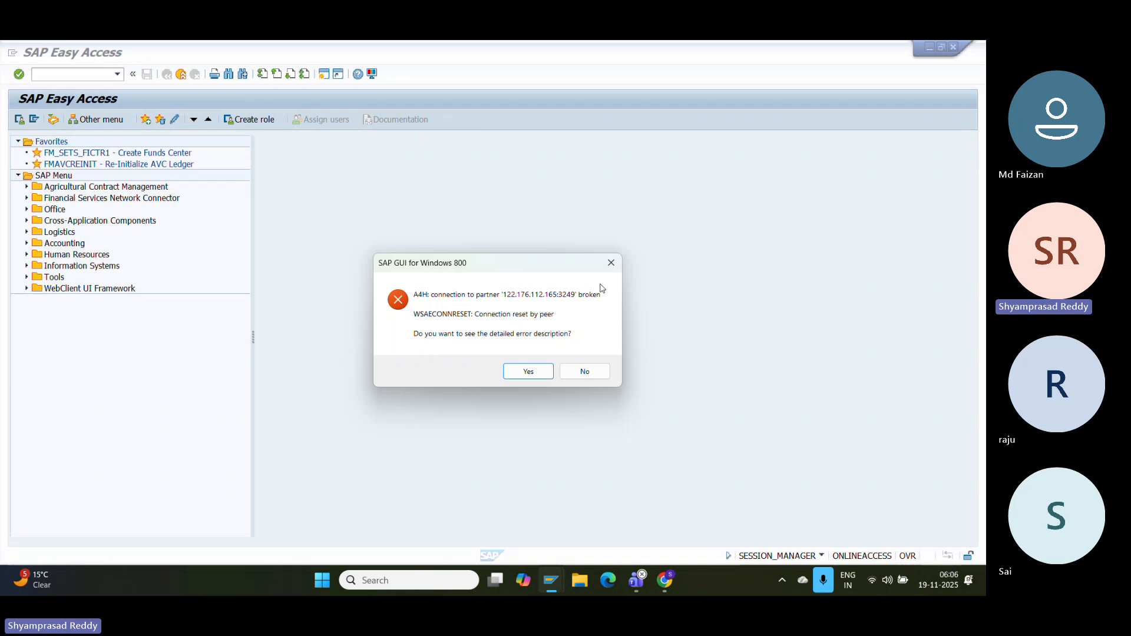
click(611, 262)
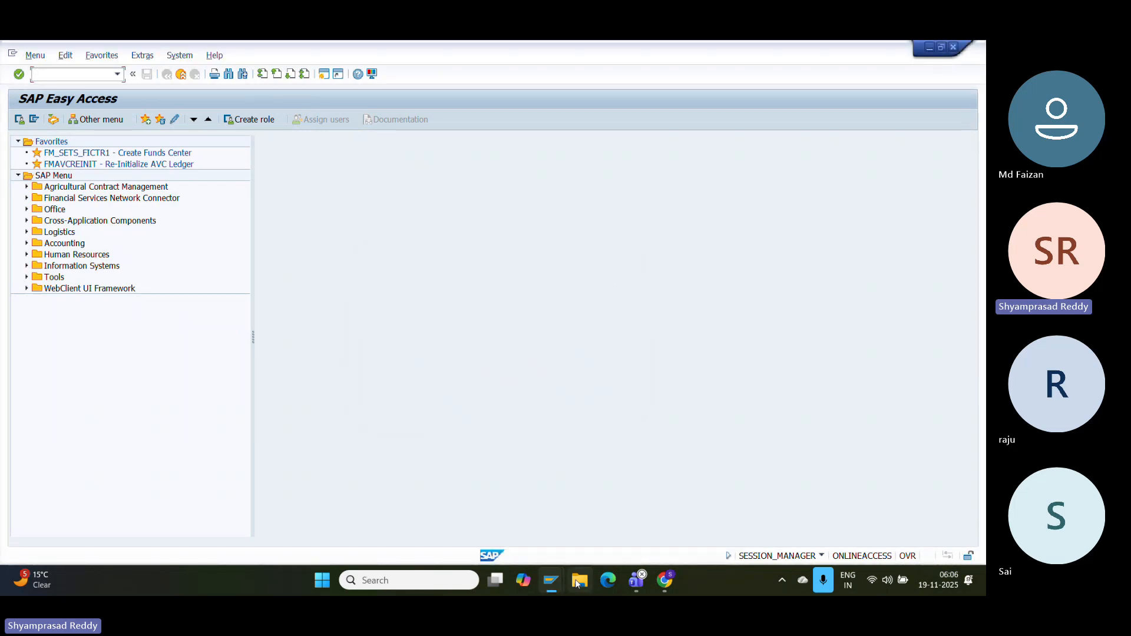
mouse_move(551, 580)
text(1)
key(Return)
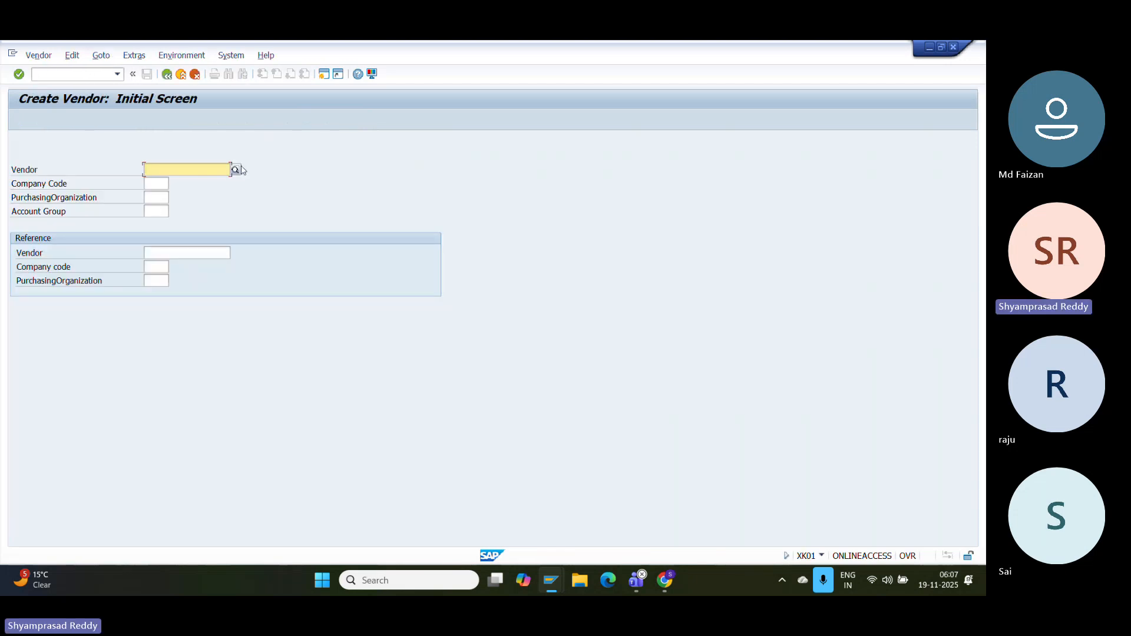
- Type 'Create vendor master Tcode:XK01' below the OBAS screenshot in the Google Doc
click(665, 579)
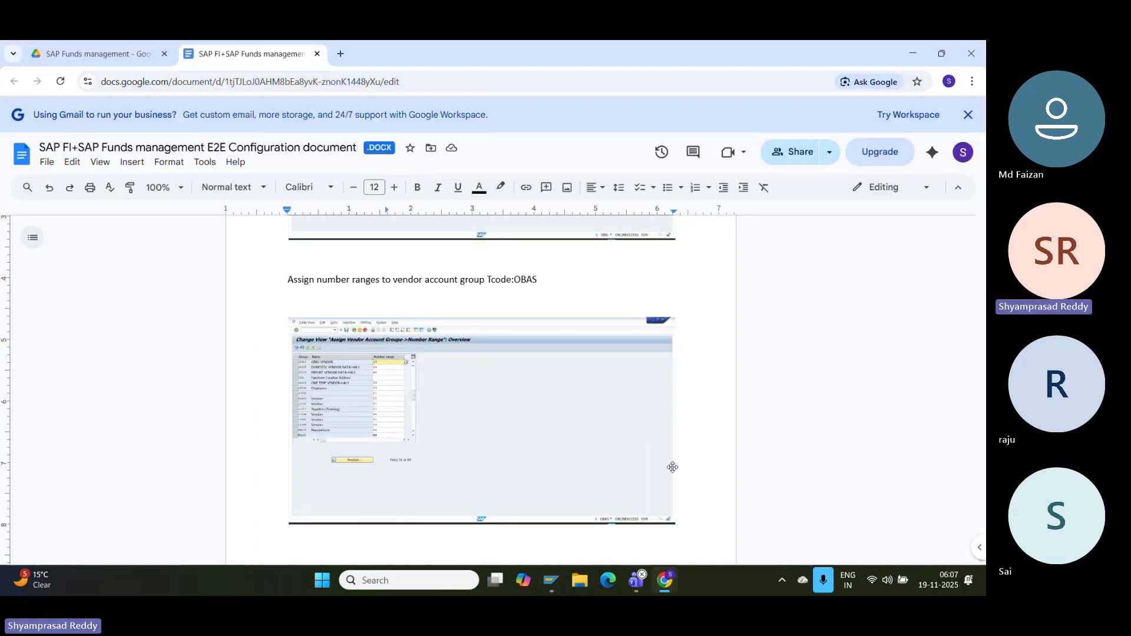
scroll(672, 467, down, 2)
text(Creat)
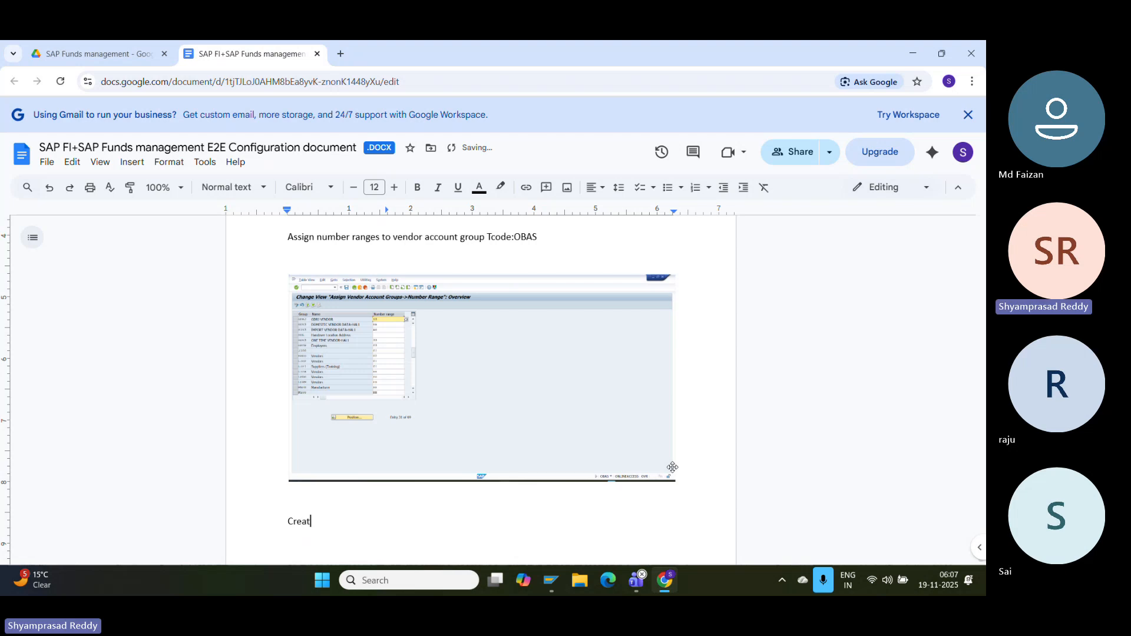
text(e vendor master Tcode:XK0)
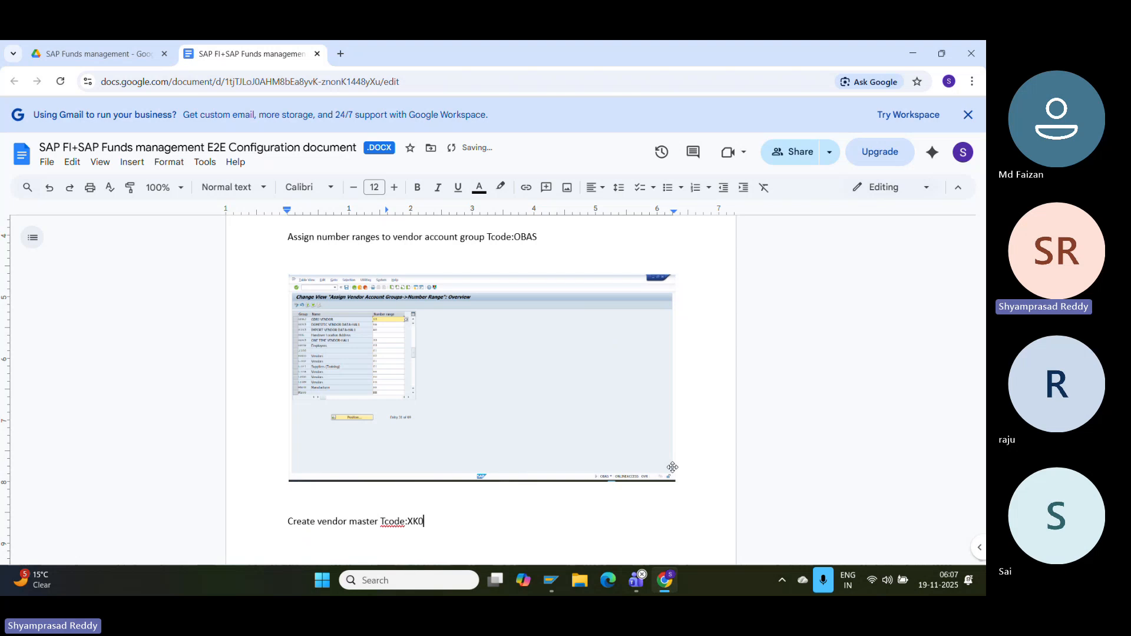
text(1)
key(Return)
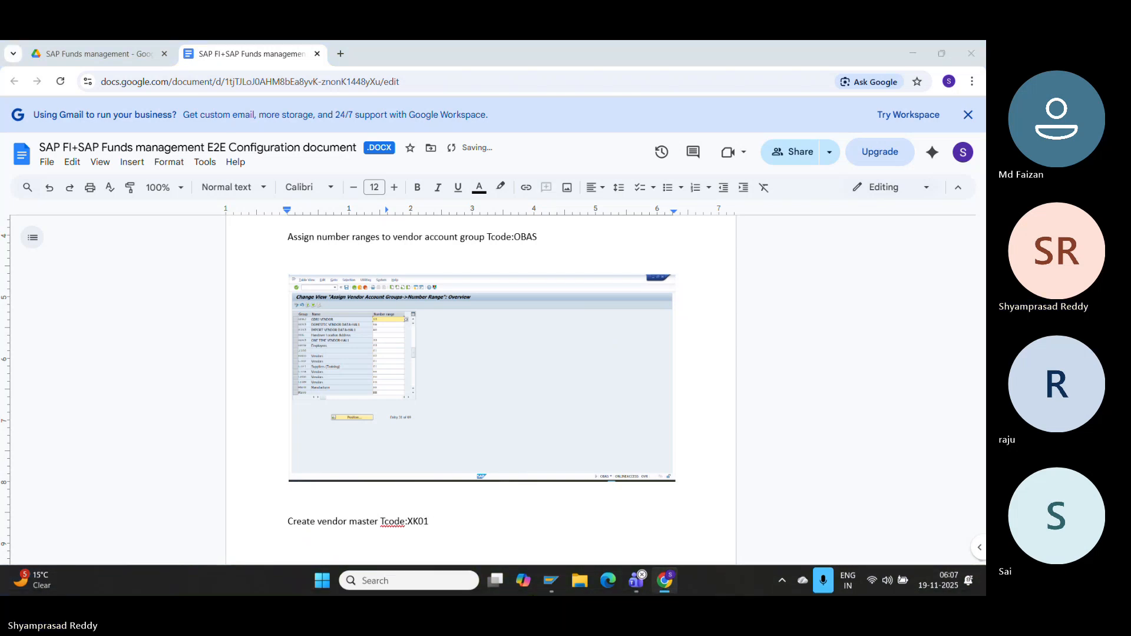
click(547, 583)
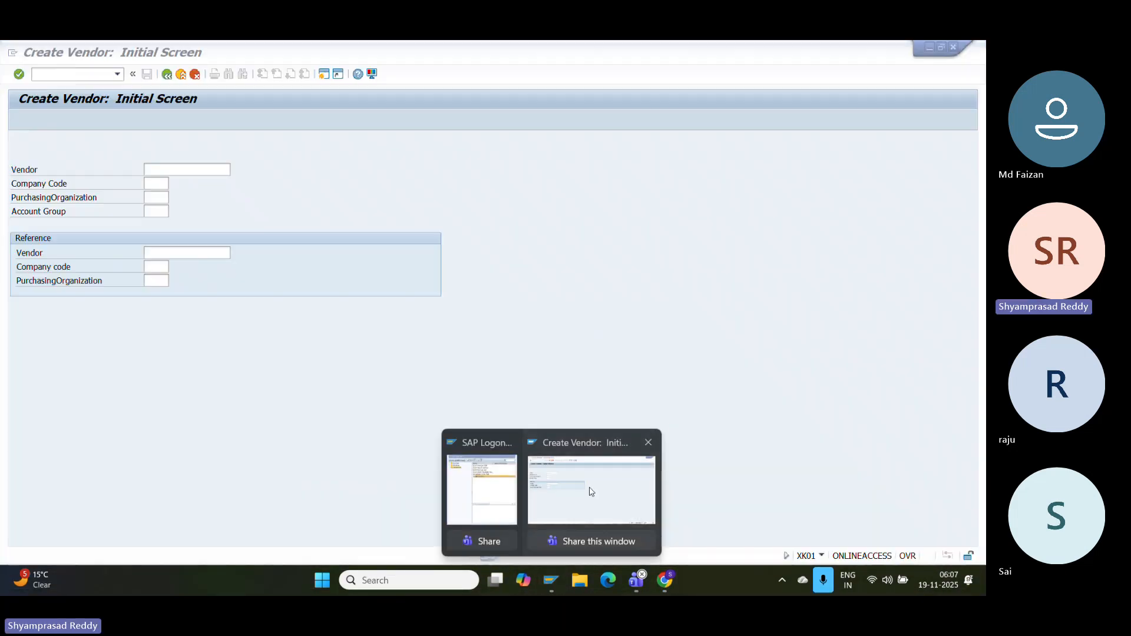
- Bring the Create Vendor screen forward and set company code GDRJ
click(589, 489)
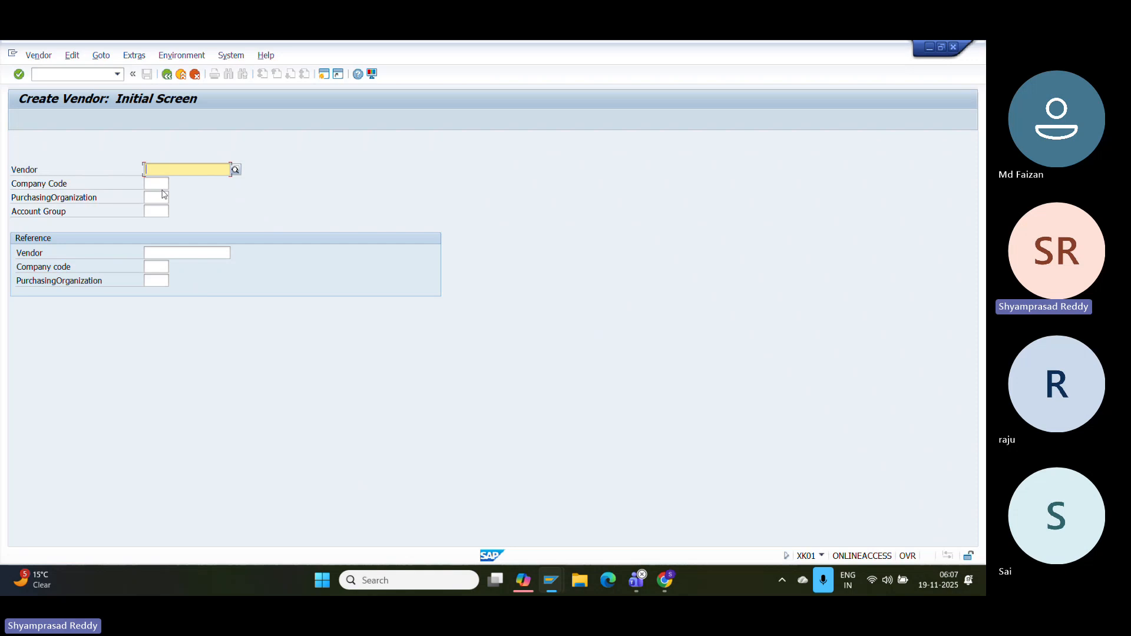
click(158, 185)
text(GDR)
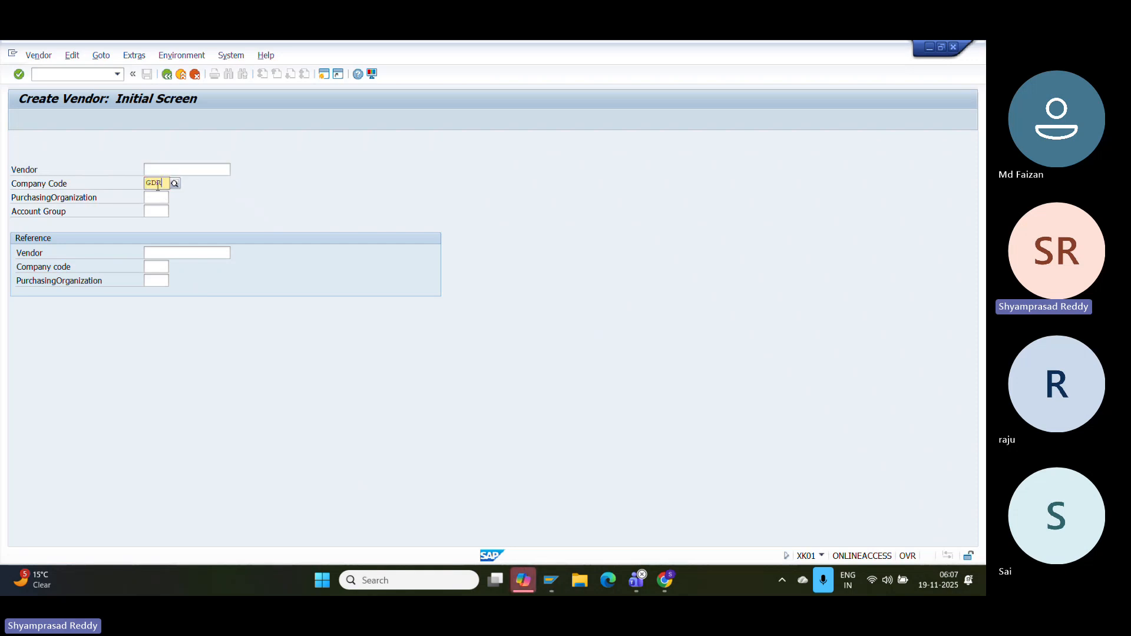
click(157, 211)
- Set account group GDRJ and continue to the vendor address screen
click(156, 213)
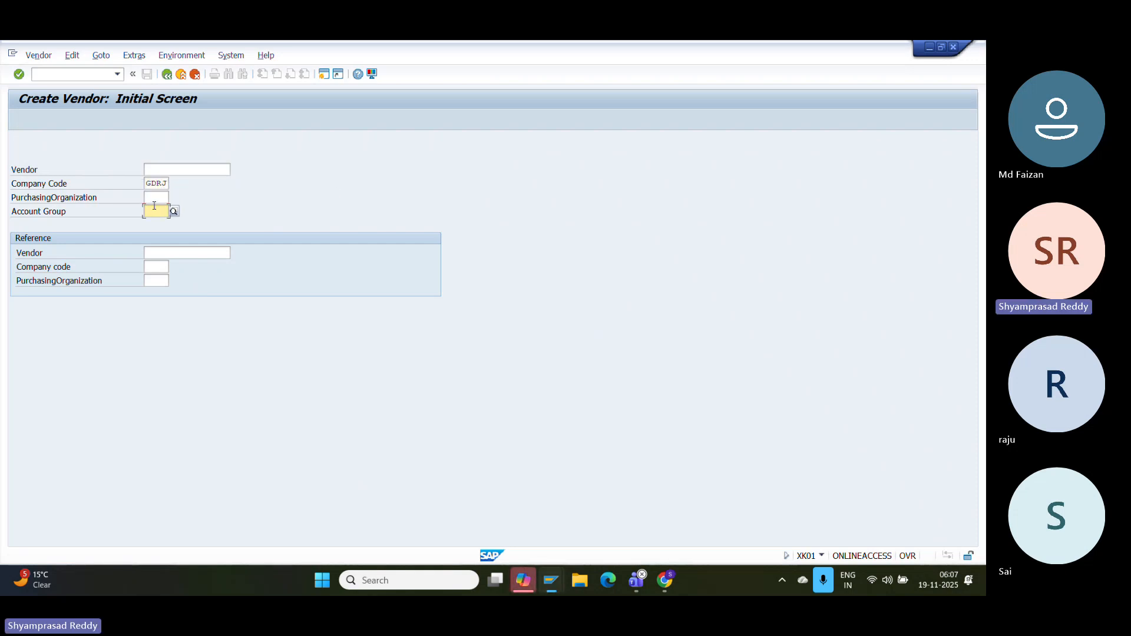
click(155, 210)
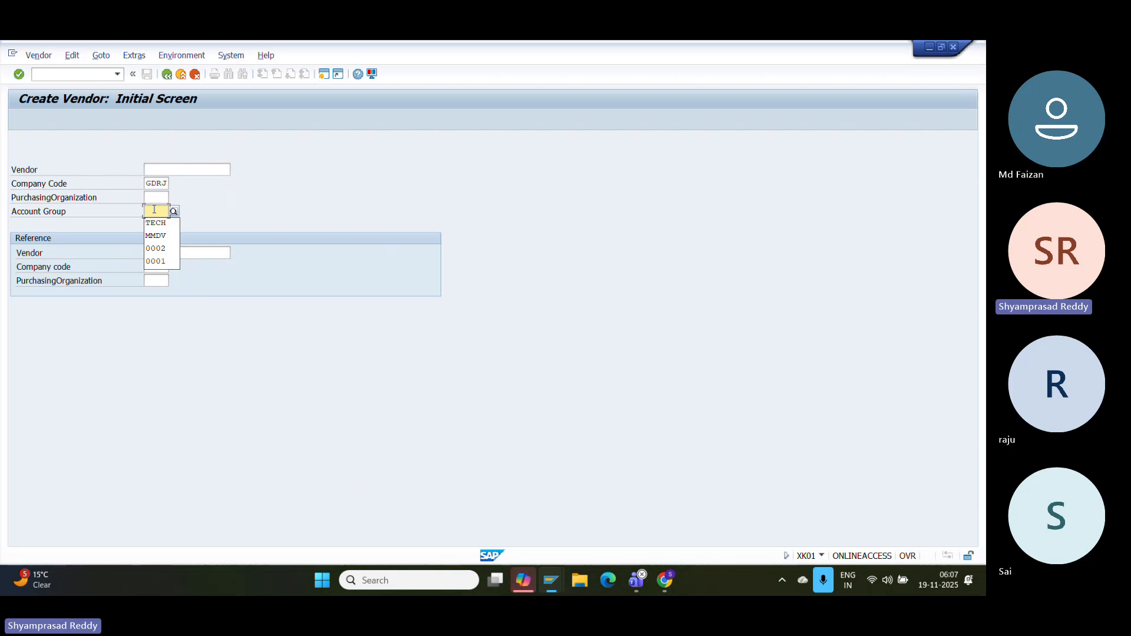
text(GRD)
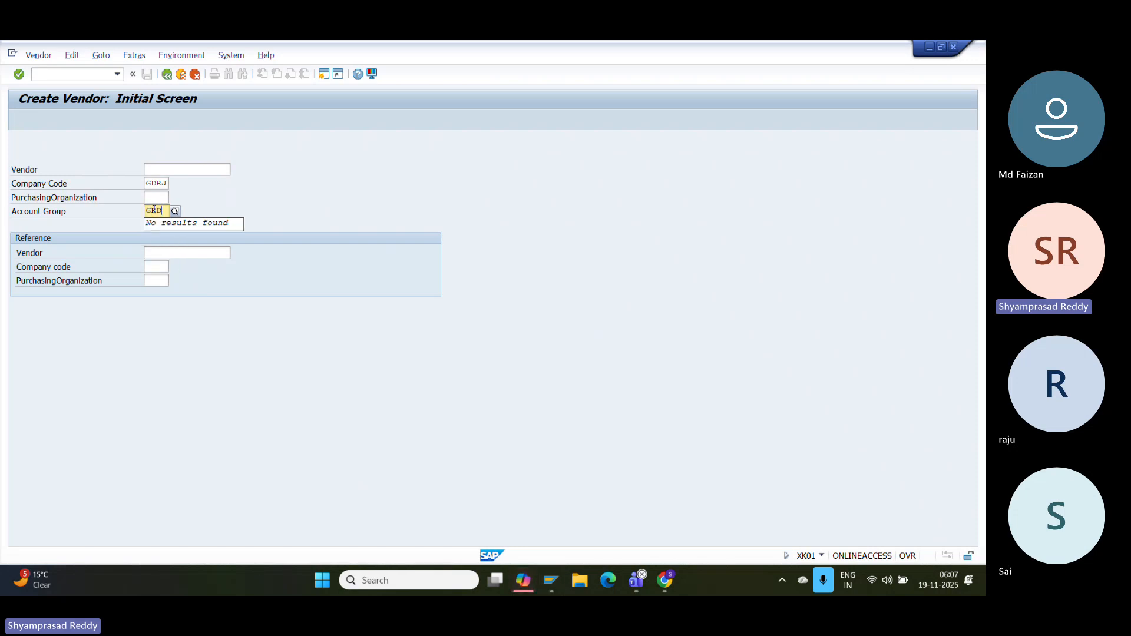
key(BackSpace)
key(BackSpace)
text(DRJ)
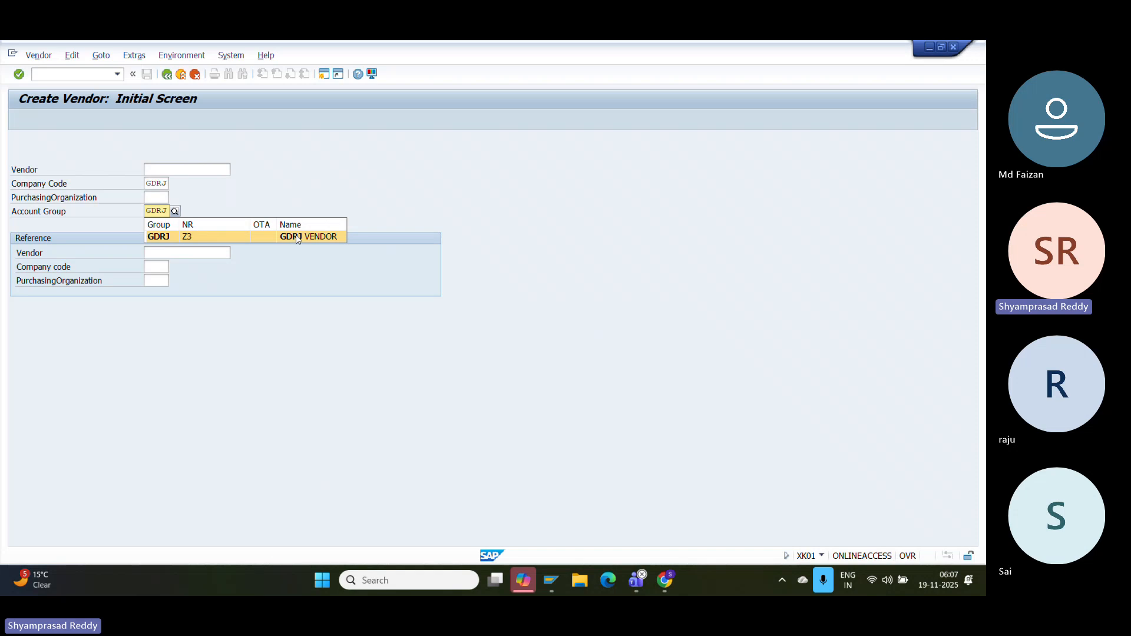
click(296, 237)
key(Return)
click(168, 199)
- Set title Company and enter the vendor name GDRJ VENDOR
click(167, 210)
click(157, 212)
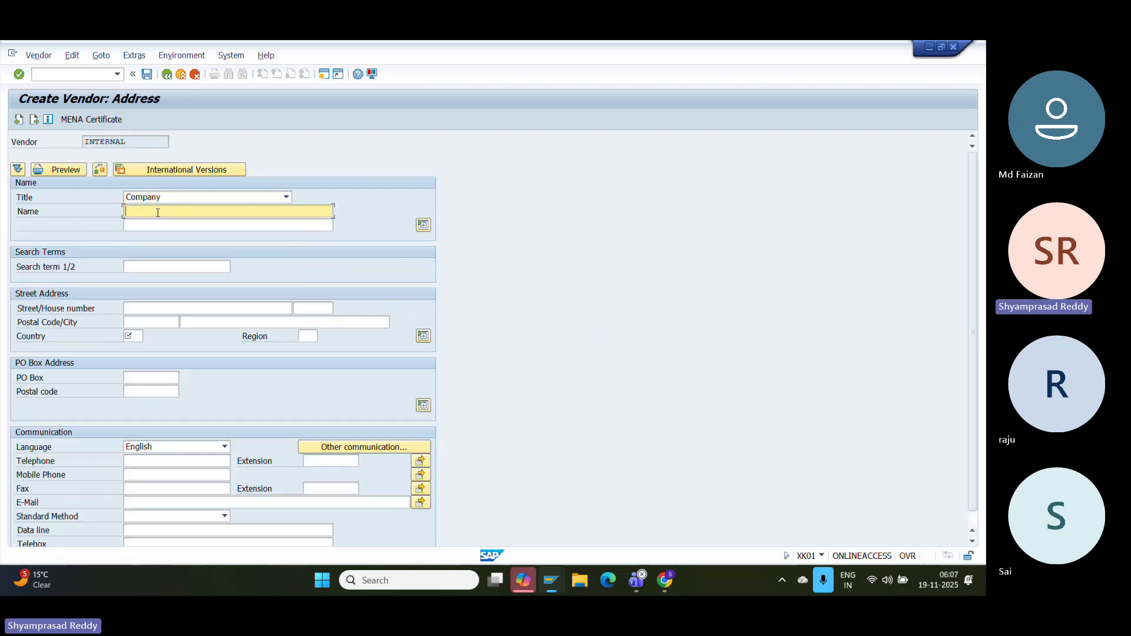
text(GDRJ)
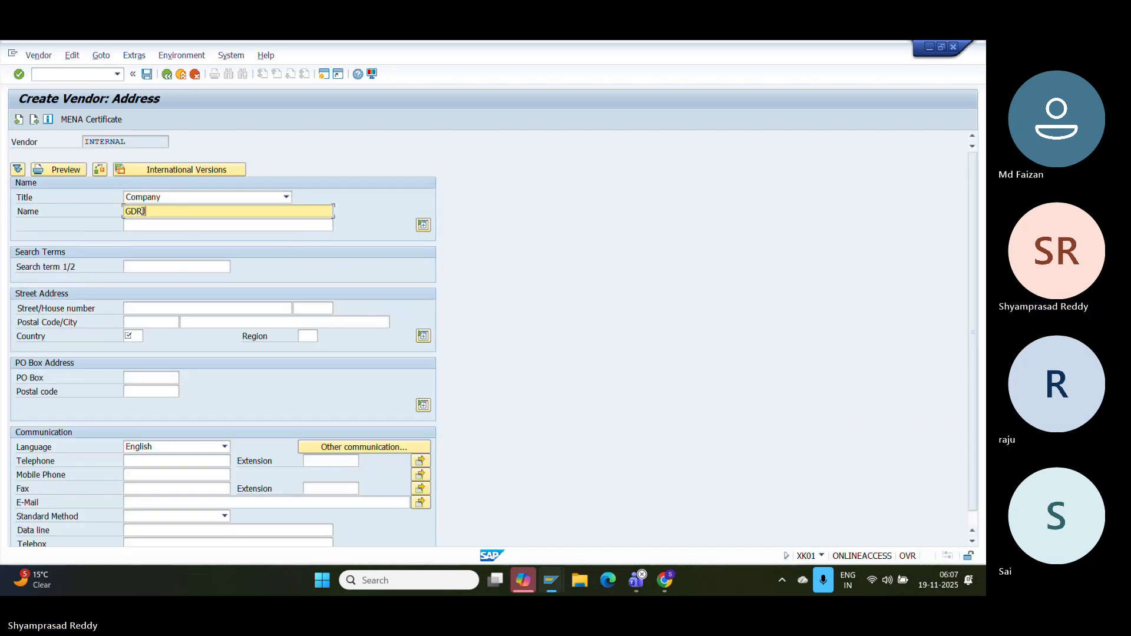
key(BackSpace)
key(BackSpace)
key(BackSpace)
key(BackSpace)
text(GDR)
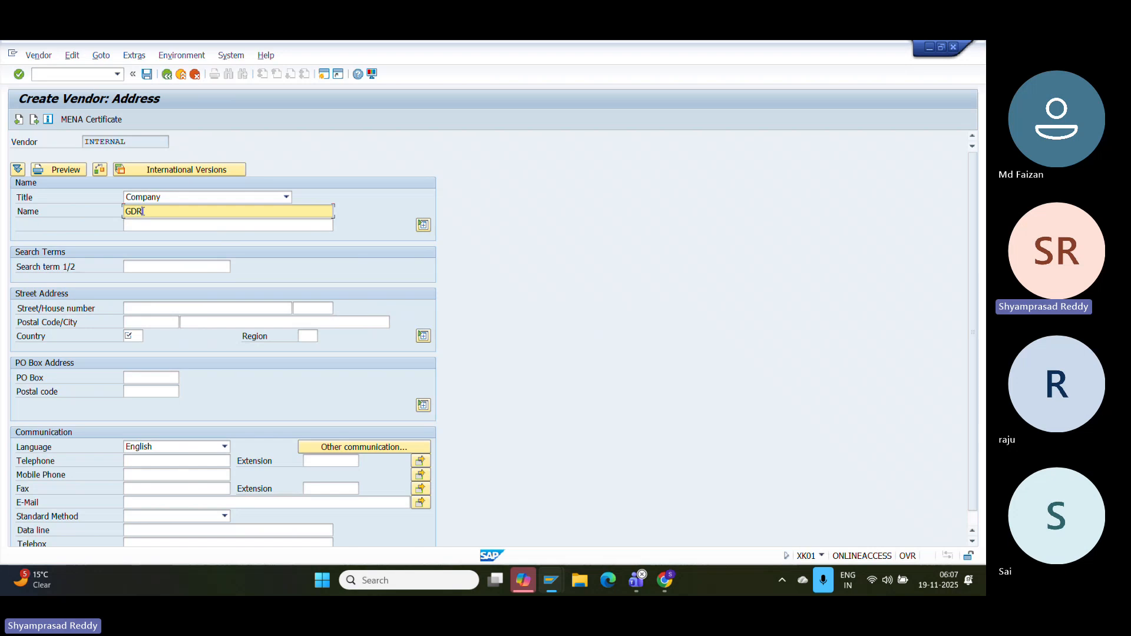
text( VENDOR)
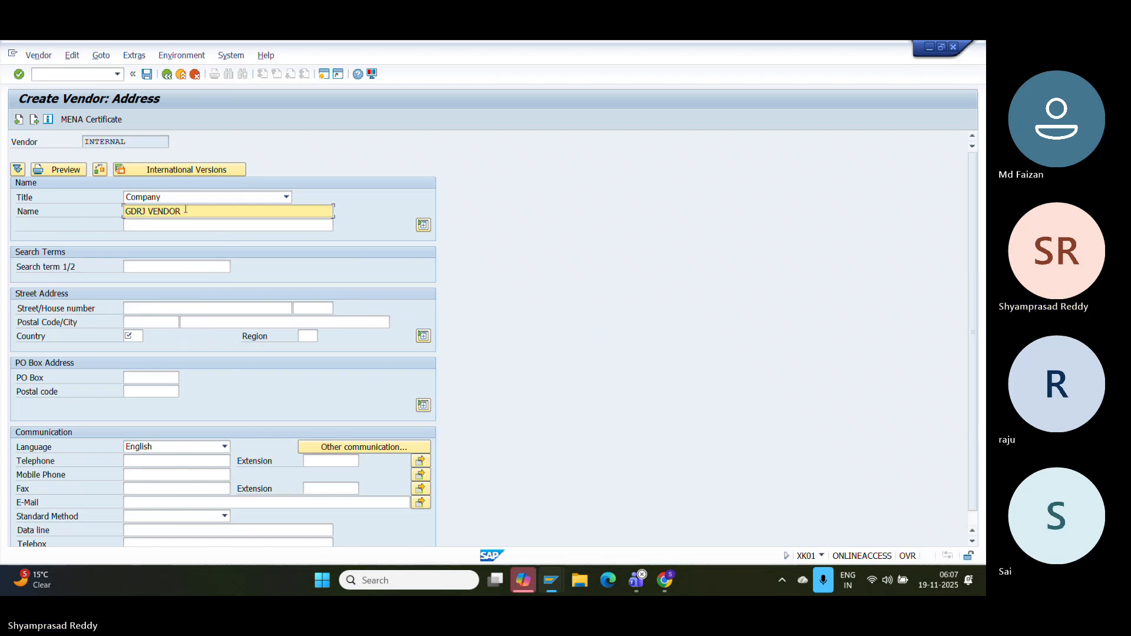
drag(185, 212, 16, 221)
text(C)
key(BackSpace)
text(G)
key(Right)
key(Right)
key(Right)
key(Right)
key(Right)
key(Right)
key(Right)
key(Right)
key(Right)
key(Right)
click(202, 222)
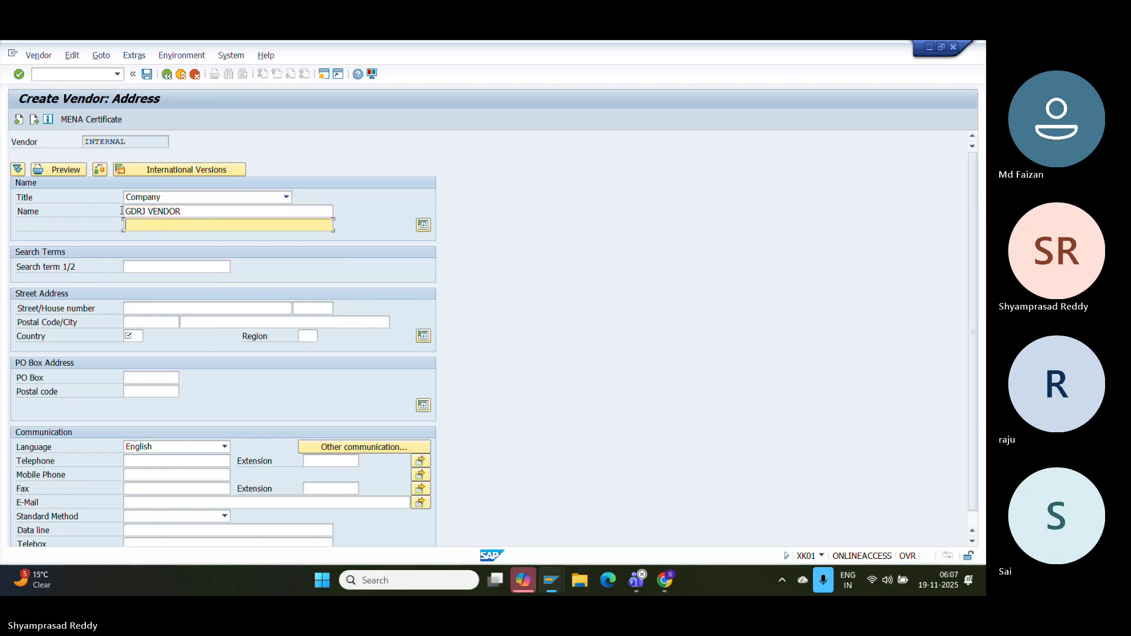
- Copy the name GDRJ VENDOR into the search term field
drag(215, 207, 10, 216)
key(ctrl+c)
key(Tab)
key(Tab)
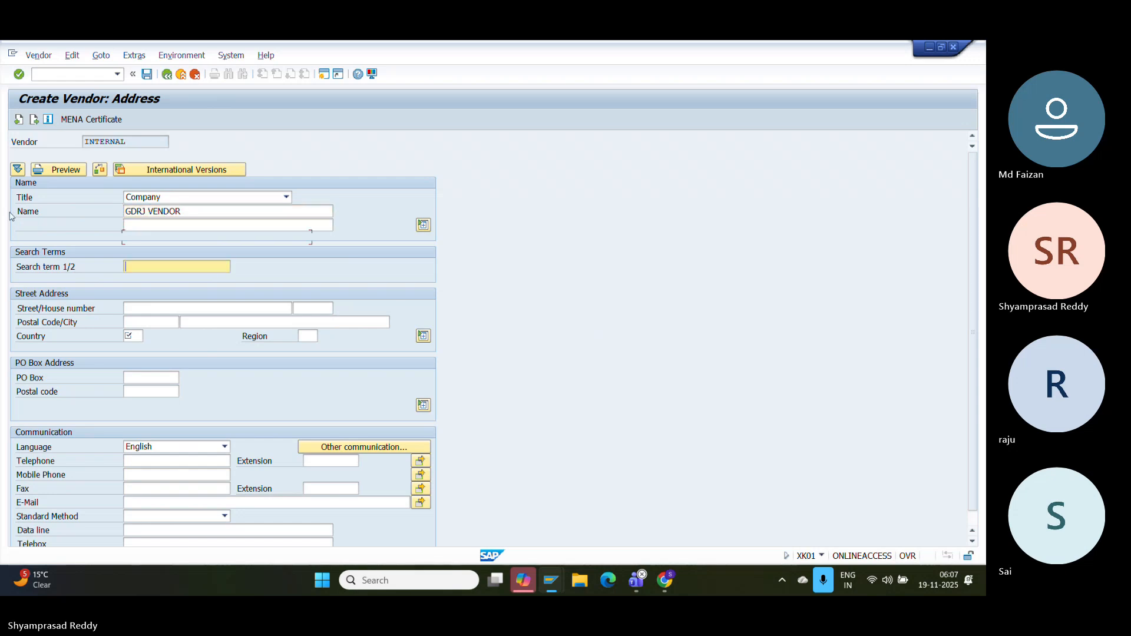
key(Tab)
key(shift+Tab)
key(ctrl+v)
- Enter street 22, country IN and postal code 500001
click(148, 309)
text(22)
key(Down)
key(Down)
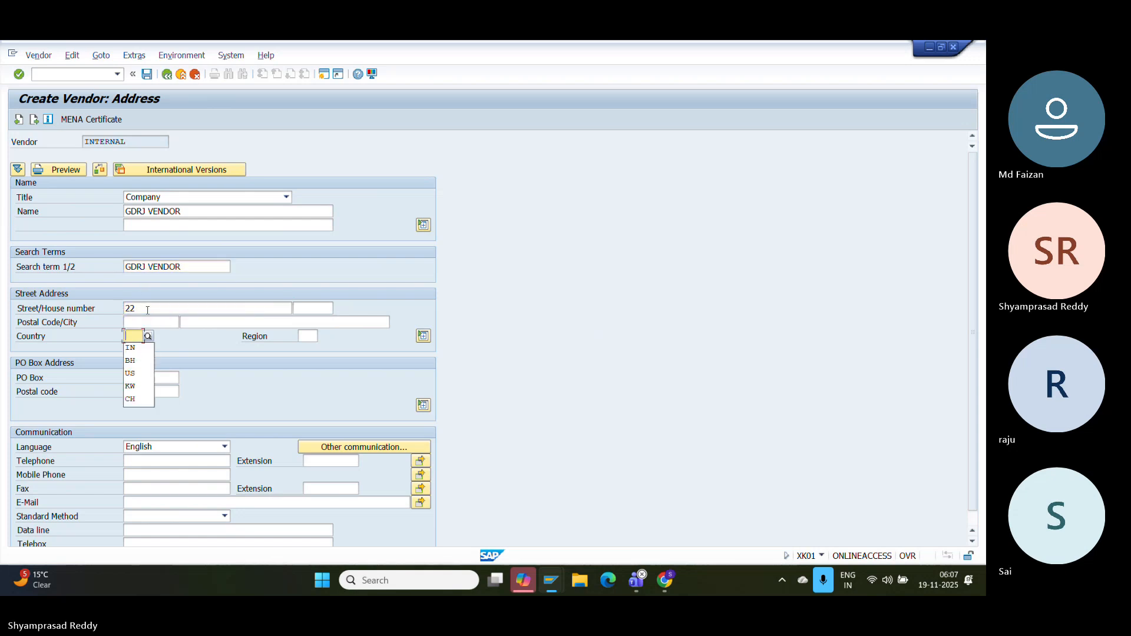
key(Down)
key(Return)
key(Up)
key(BackSpace)
key(Down)
key(Return)
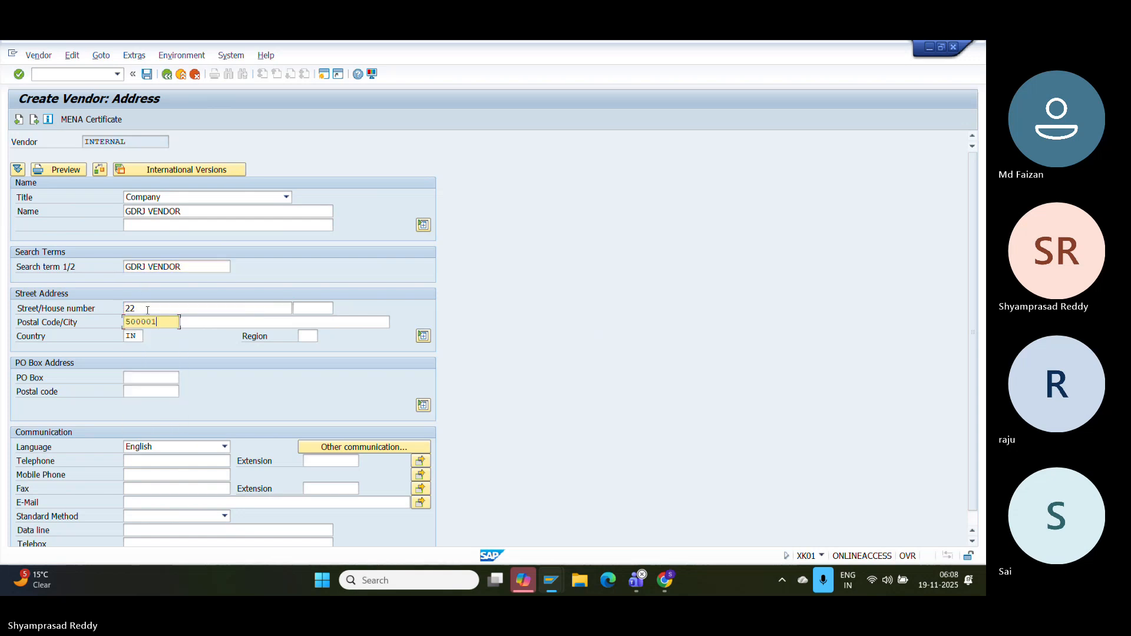
- Choose city HYD and region 01, then confirm to reach the Control screen
click(242, 320)
key(Down)
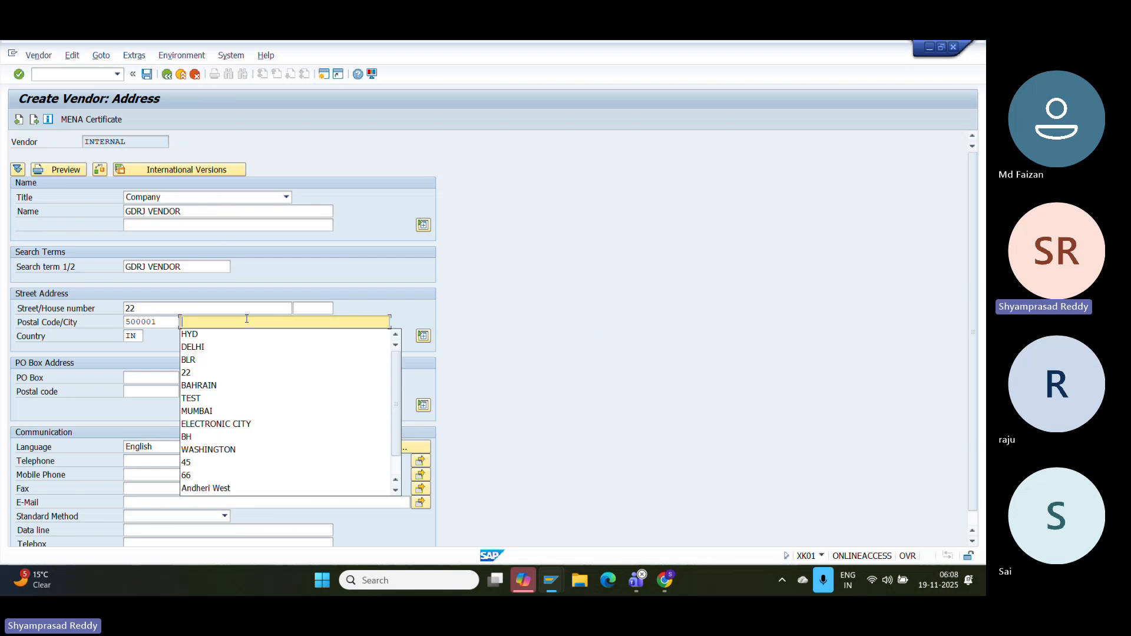
key(Down)
key(Return)
key(Tab)
click(307, 340)
key(Down)
key(Down)
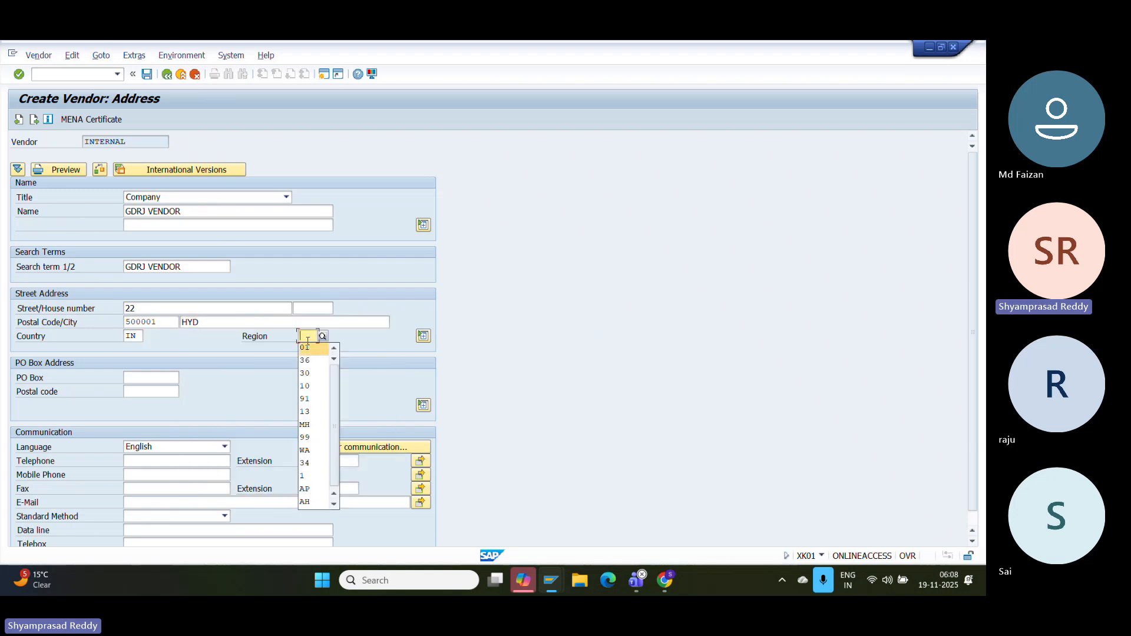
key(Return)
key(Return)
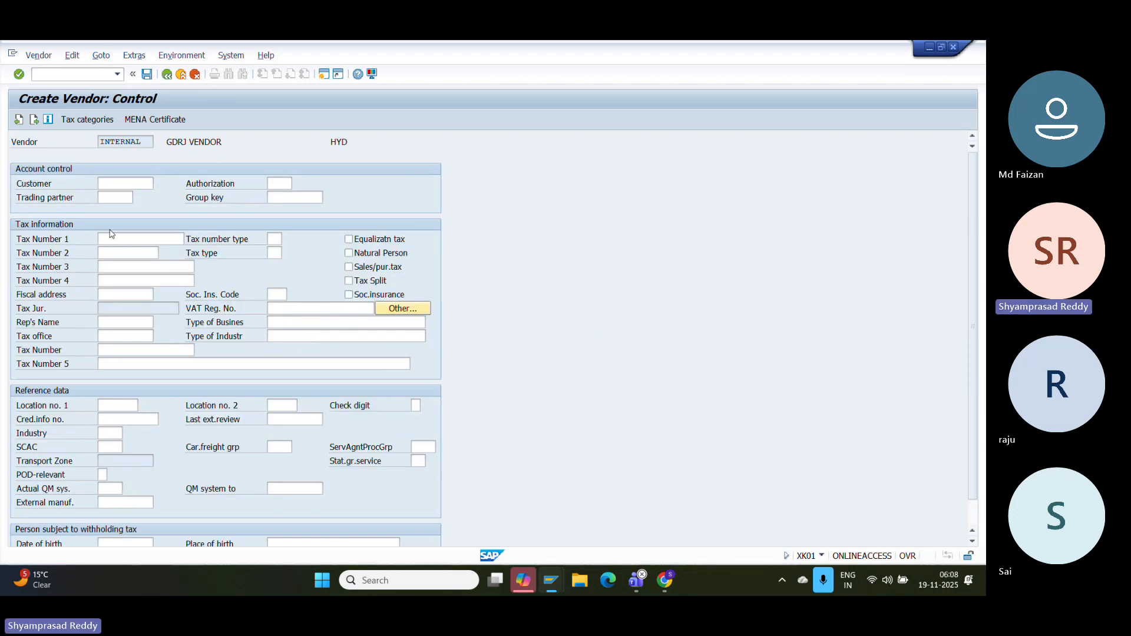
- Advance to the GDRJ Accounting information screen and look up reconciliation accounts, finding none
key(Return)
key(Return)
key(Return)
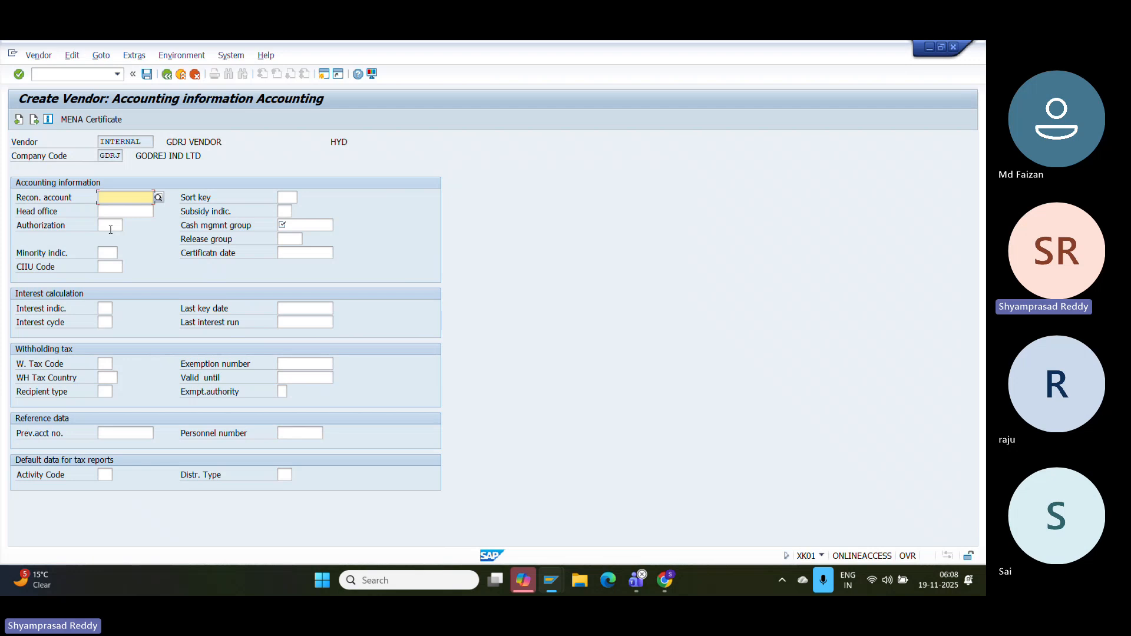
click(158, 198)
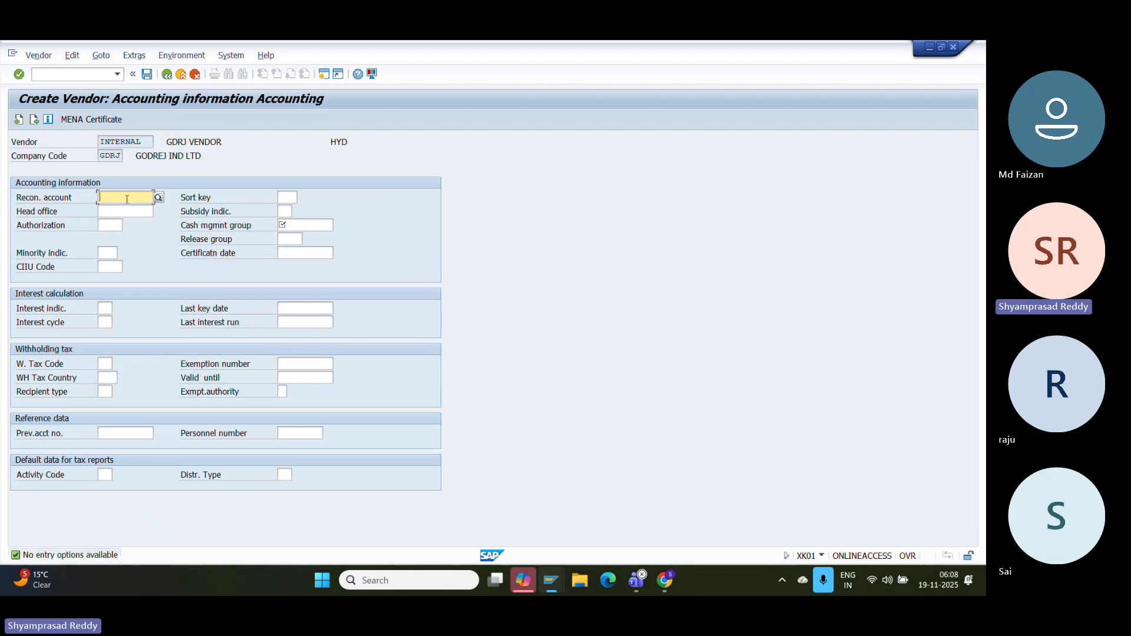
click(86, 77)
- Run /OFS00 and start creating G/L account 1002
text(/O)
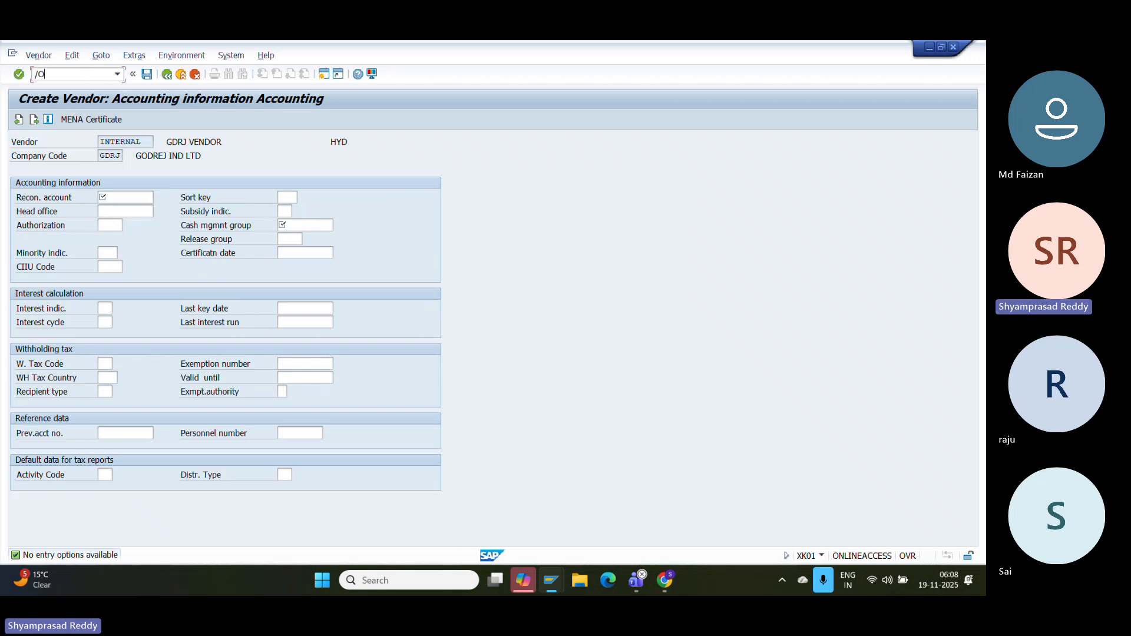
text(FS00)
key(Return)
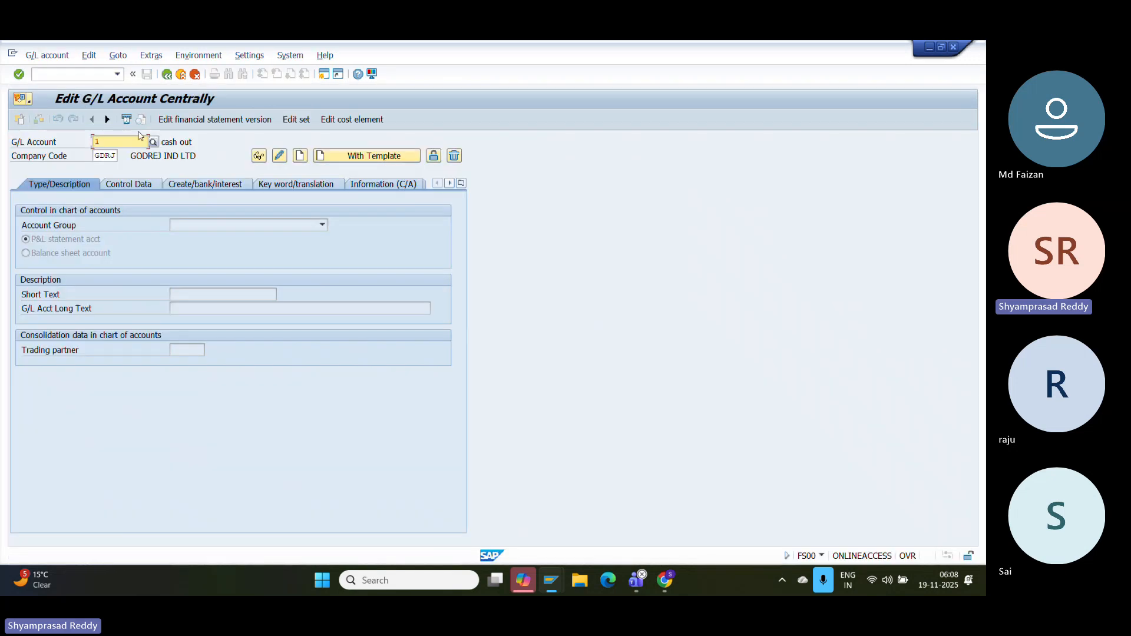
text(100)
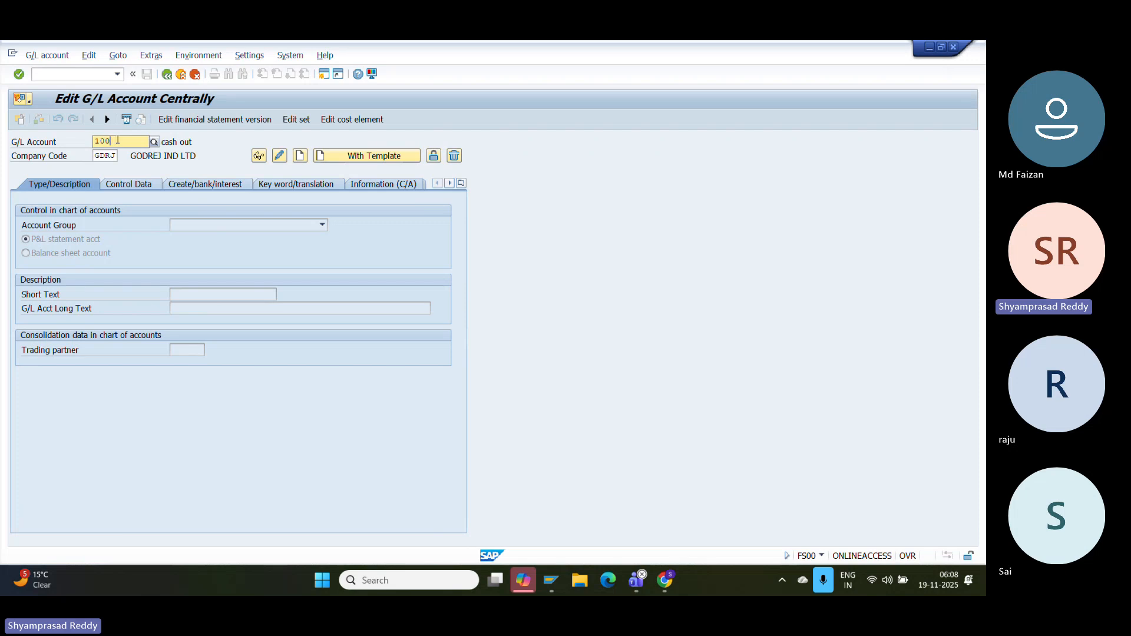
text(2)
click(300, 156)
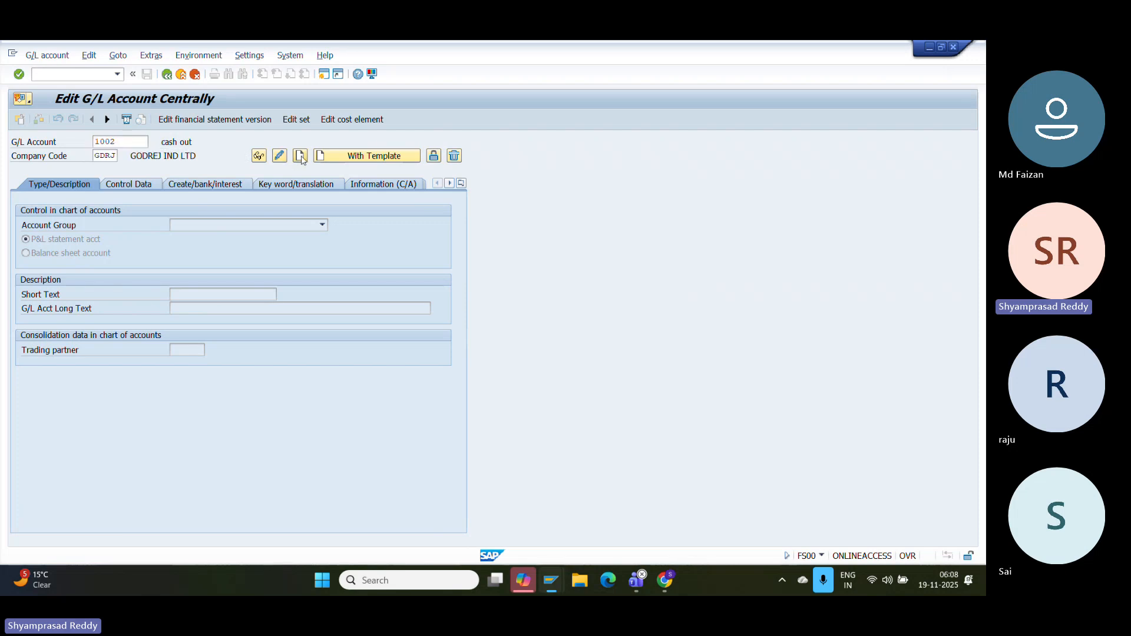
- Make 1002 a LIA balance sheet account with short and long text VEN REC
click(233, 226)
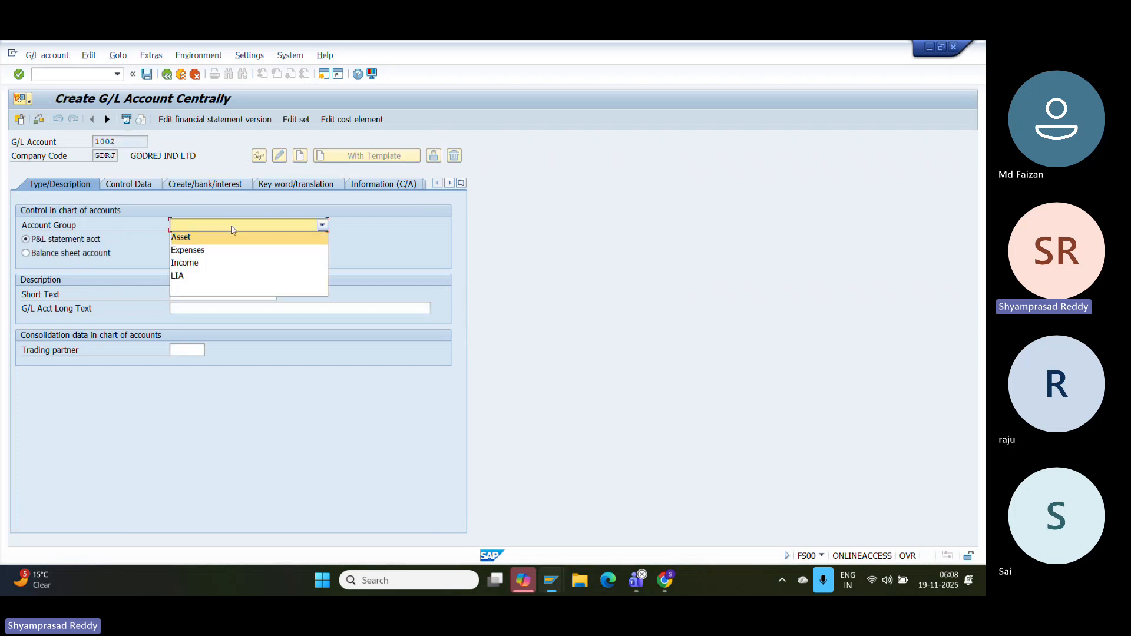
click(182, 277)
click(79, 255)
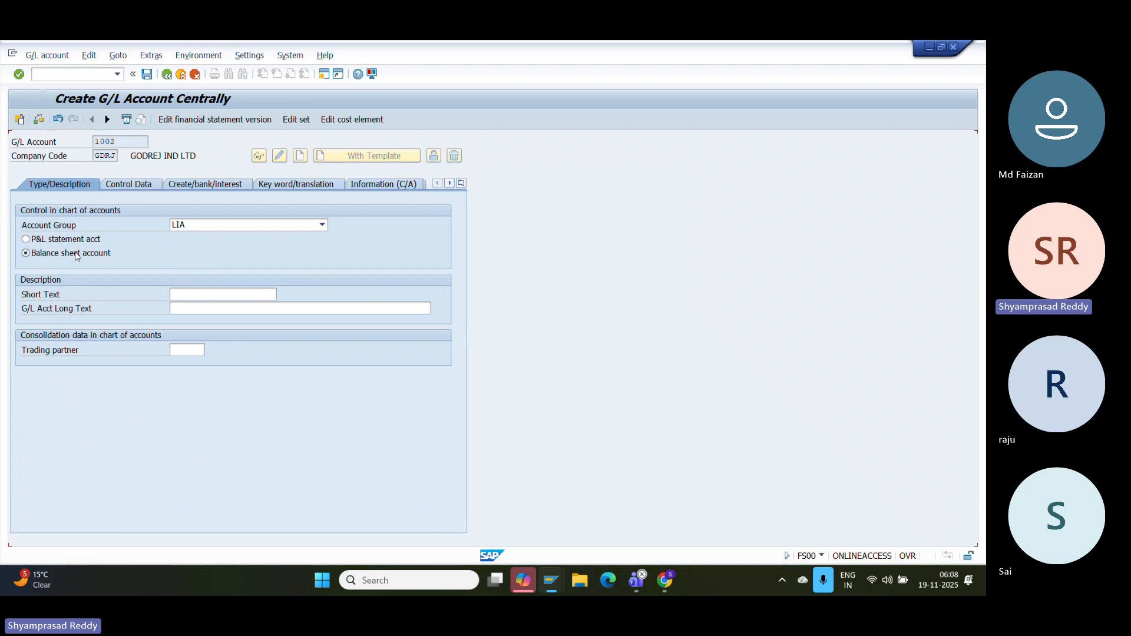
click(234, 295)
text(VEN REC)
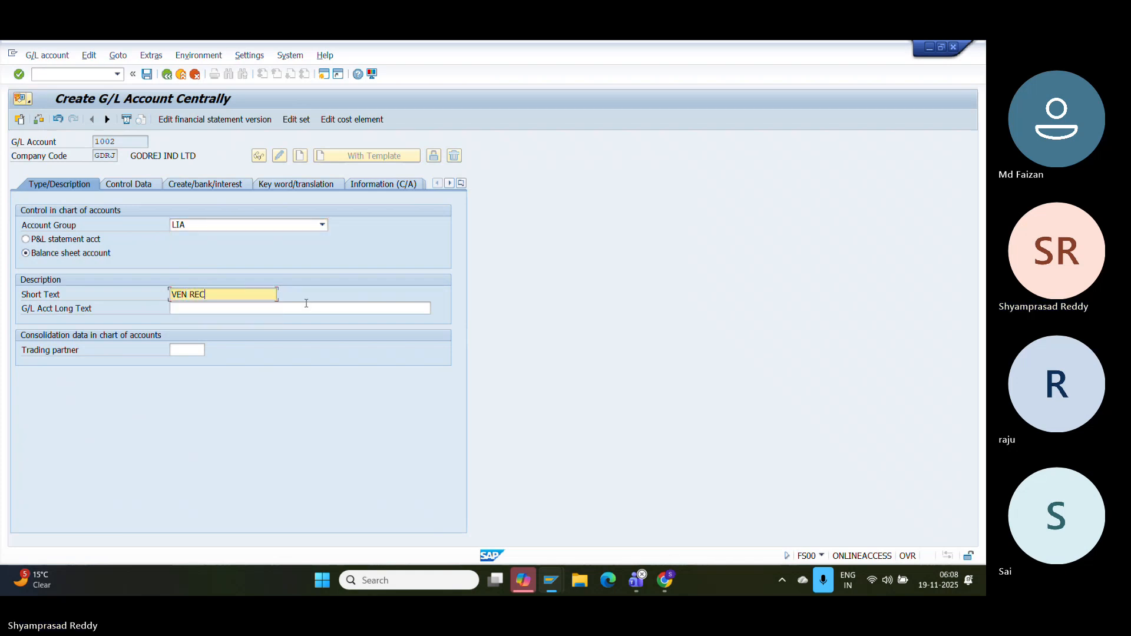
click(307, 304)
text(VEN REC)
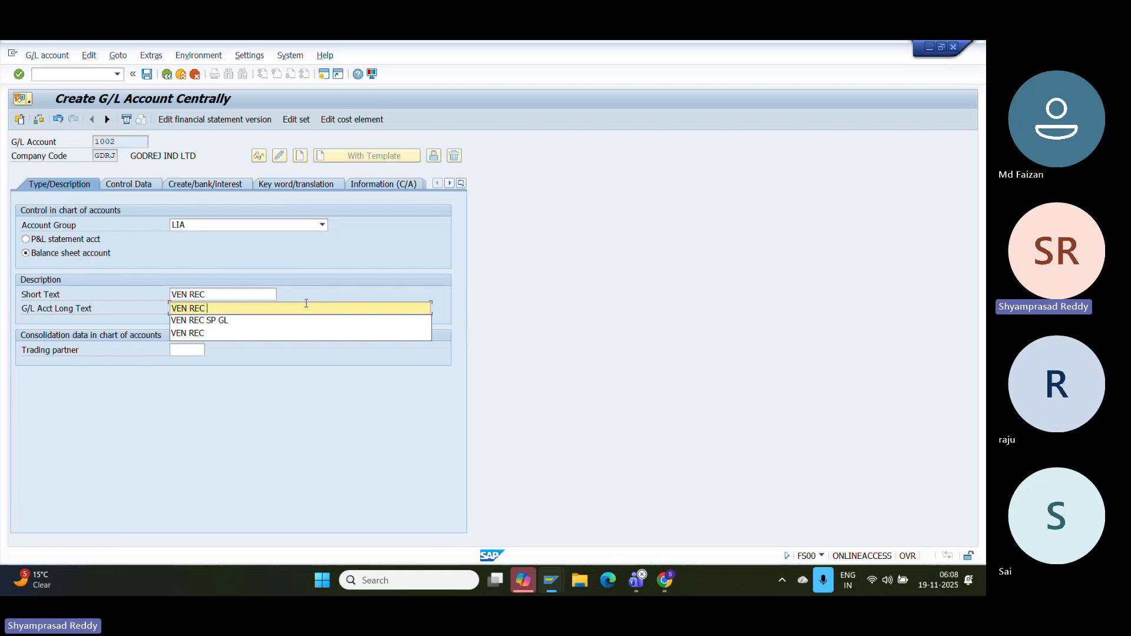
key(Return)
- Give account 1002 reconciliation type Vendors, sort key 001 and line item display
click(138, 187)
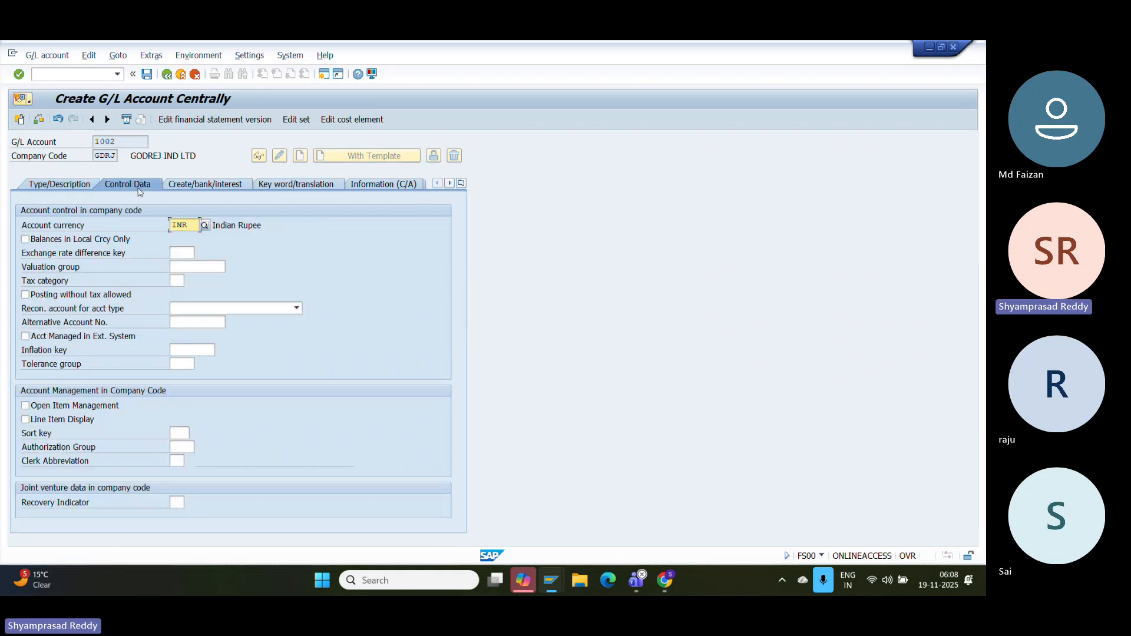
click(204, 309)
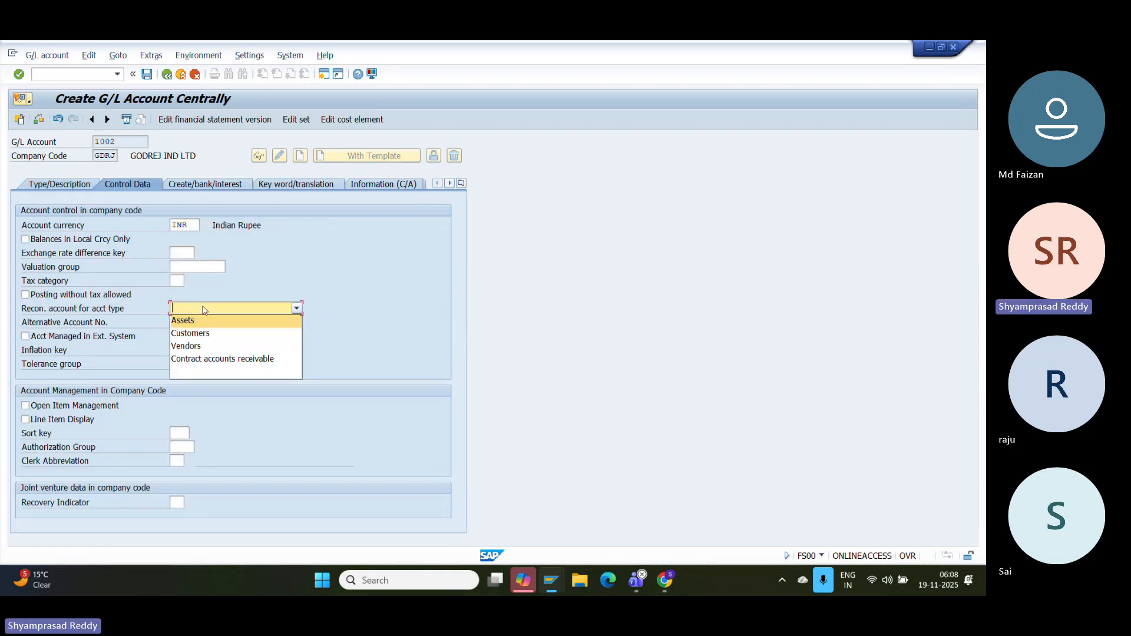
click(195, 347)
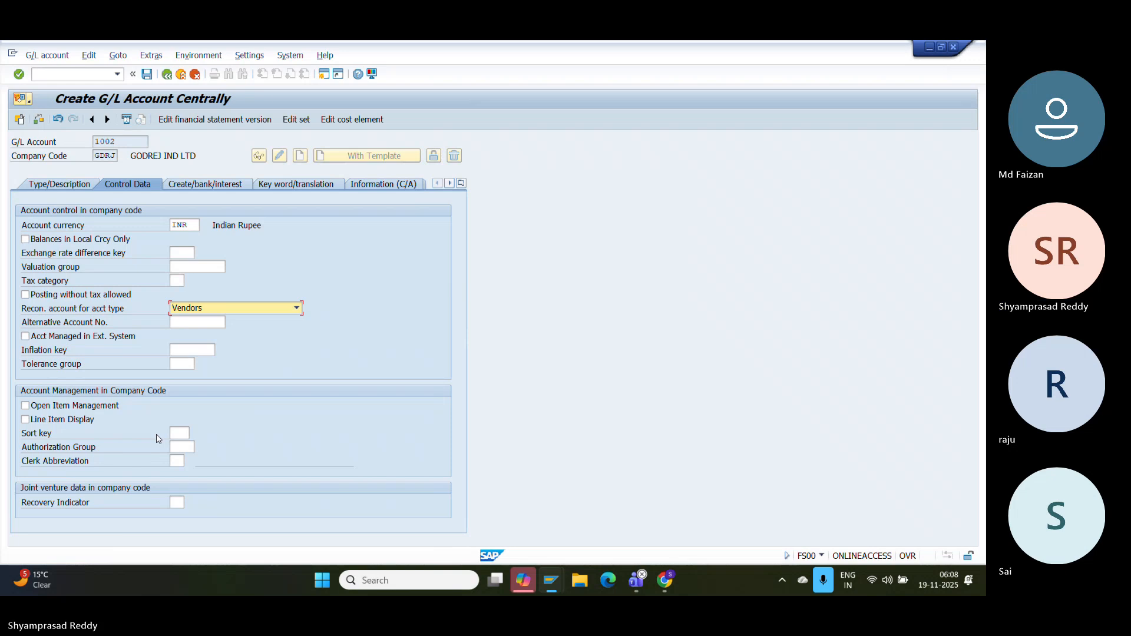
click(174, 433)
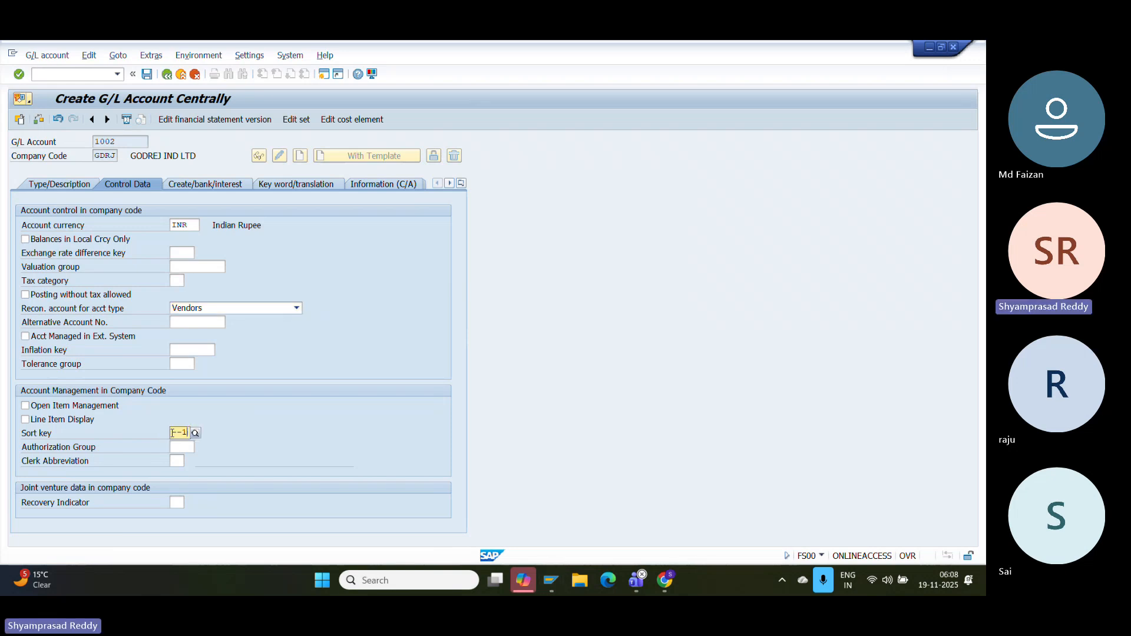
text(001)
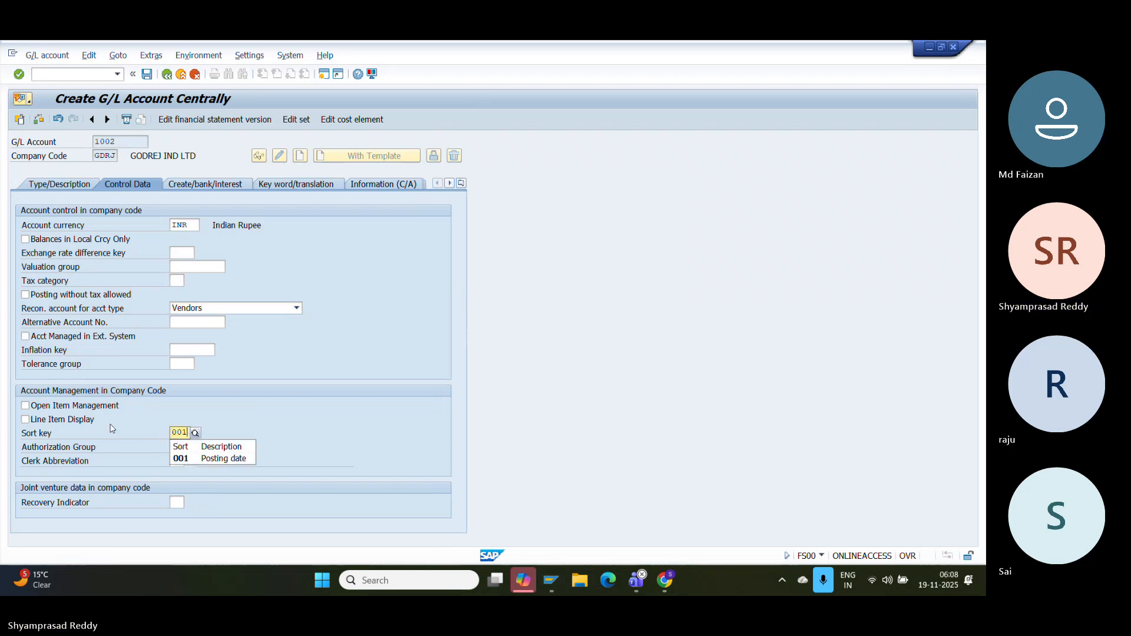
click(53, 419)
- Choose field status group G067, save account 1002, and view its type and description data
click(195, 183)
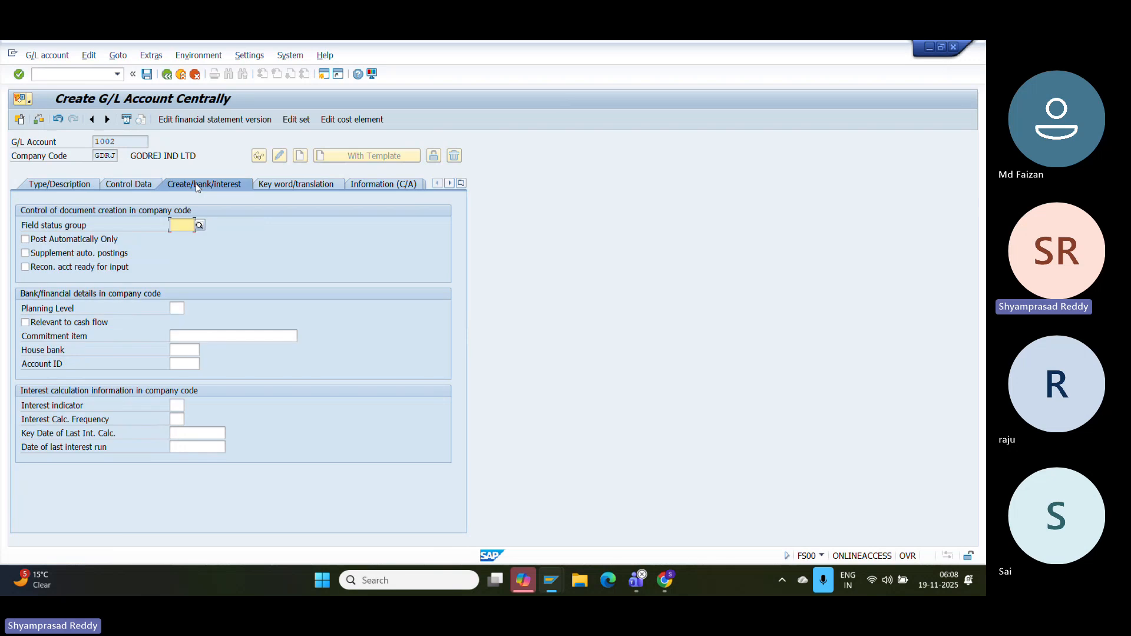
key(Down)
key(Down)
key(Down)
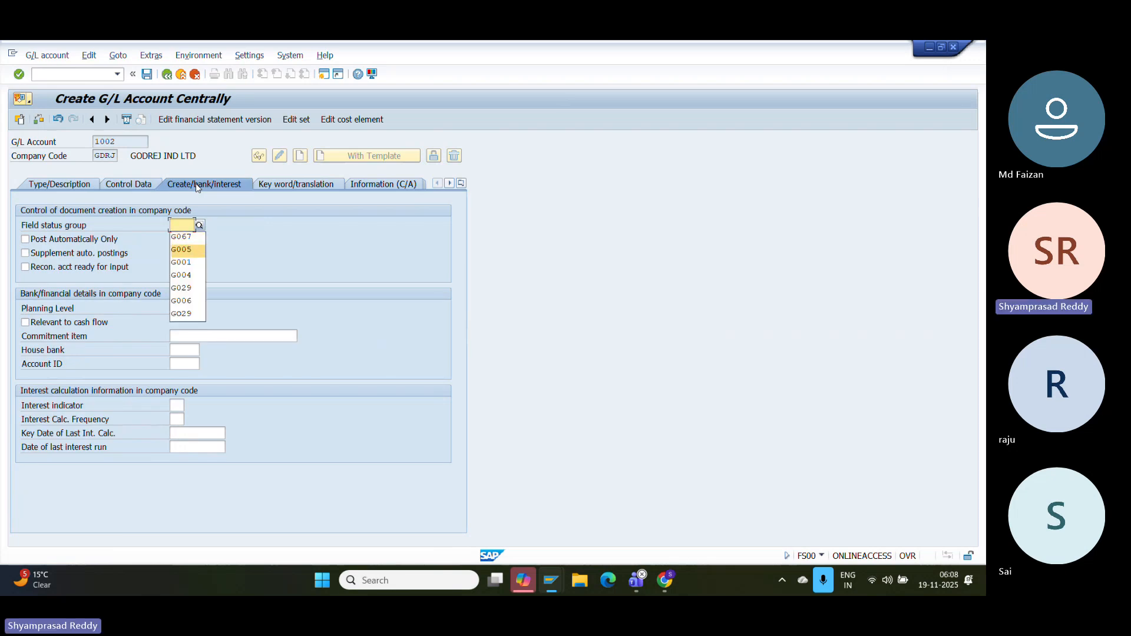
key(Up)
key(Return)
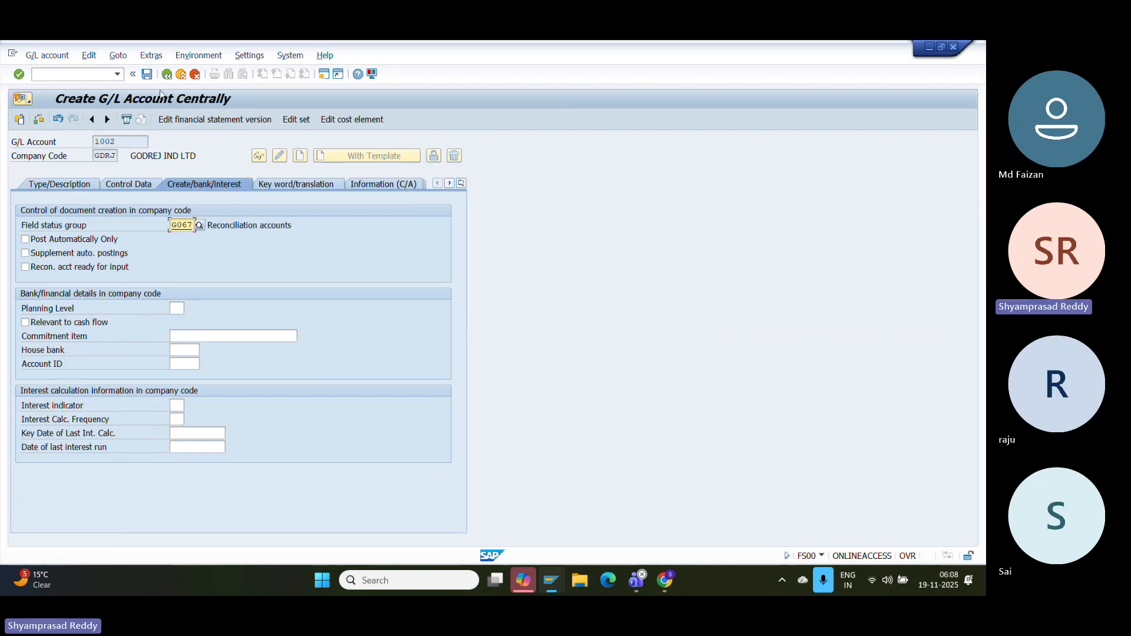
click(147, 74)
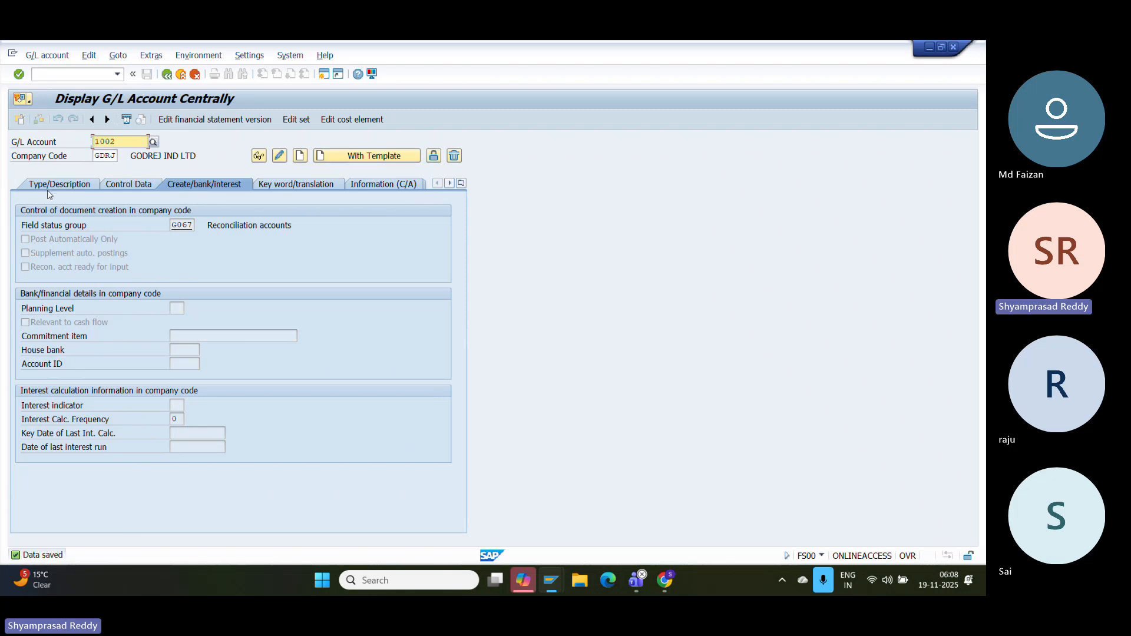
click(66, 185)
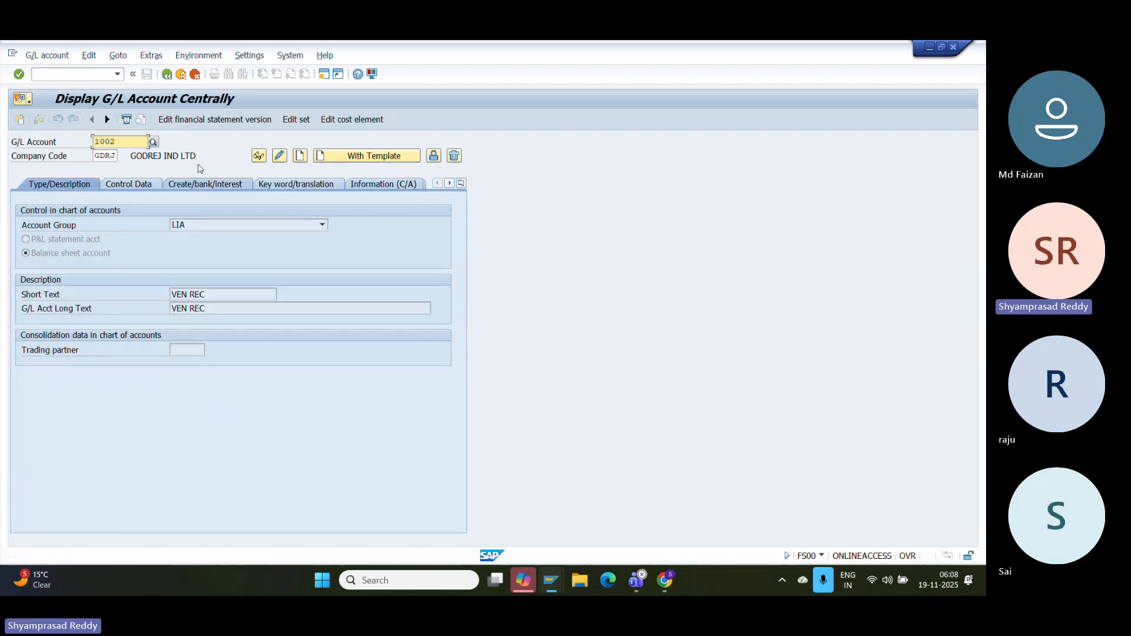
- Start G/L account 1003 from reference account 1002 in company code GDRJ
click(332, 156)
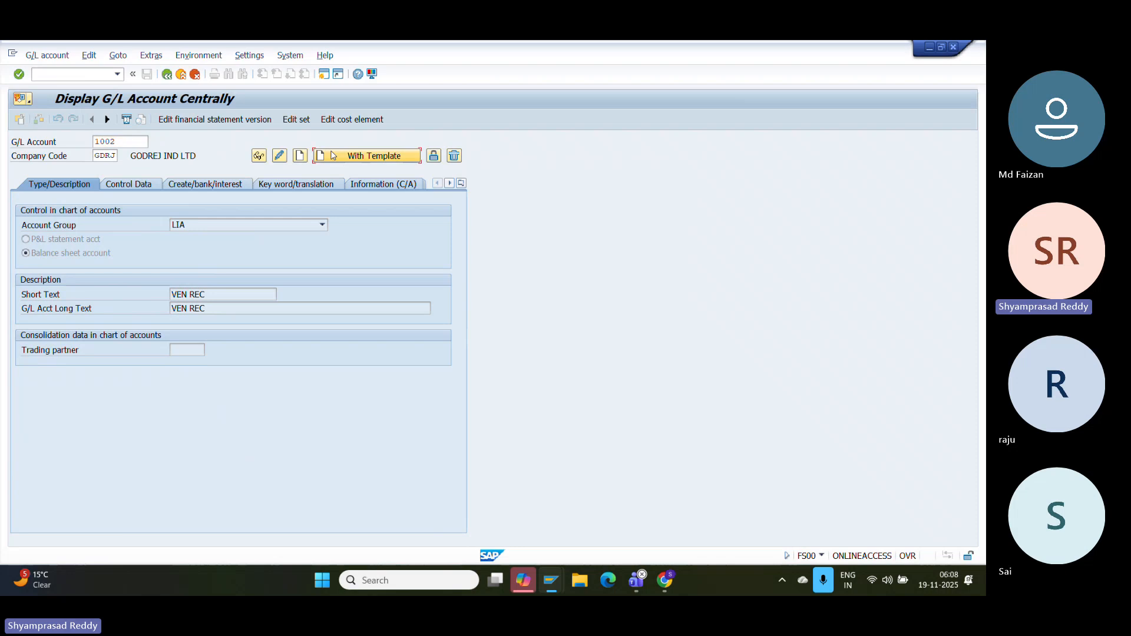
key(Return)
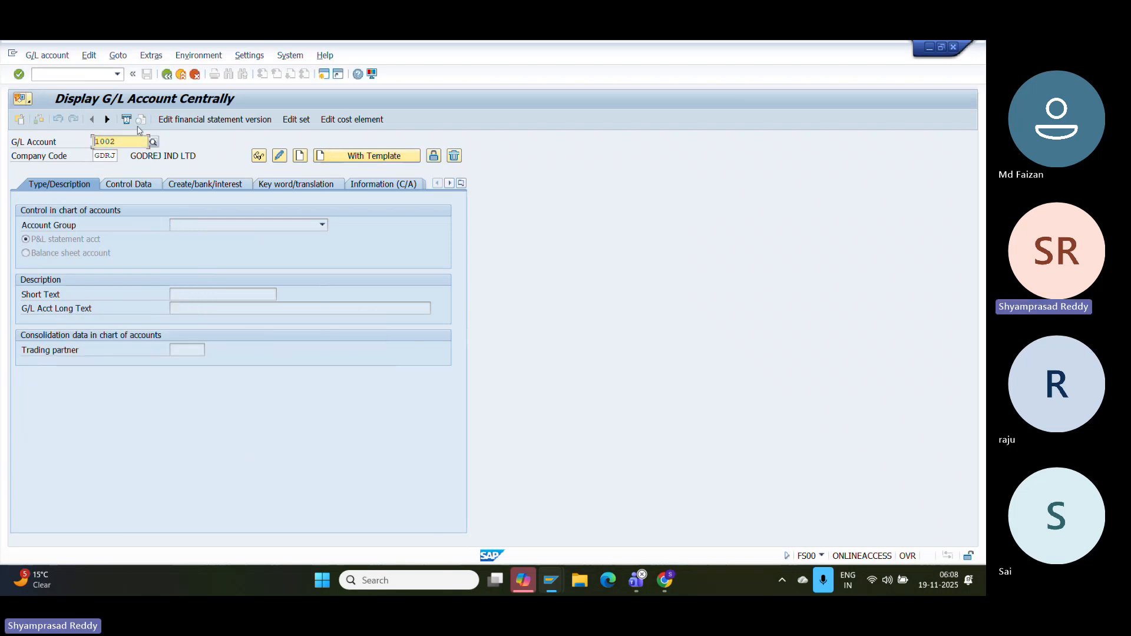
click(126, 144)
key(BackSpace)
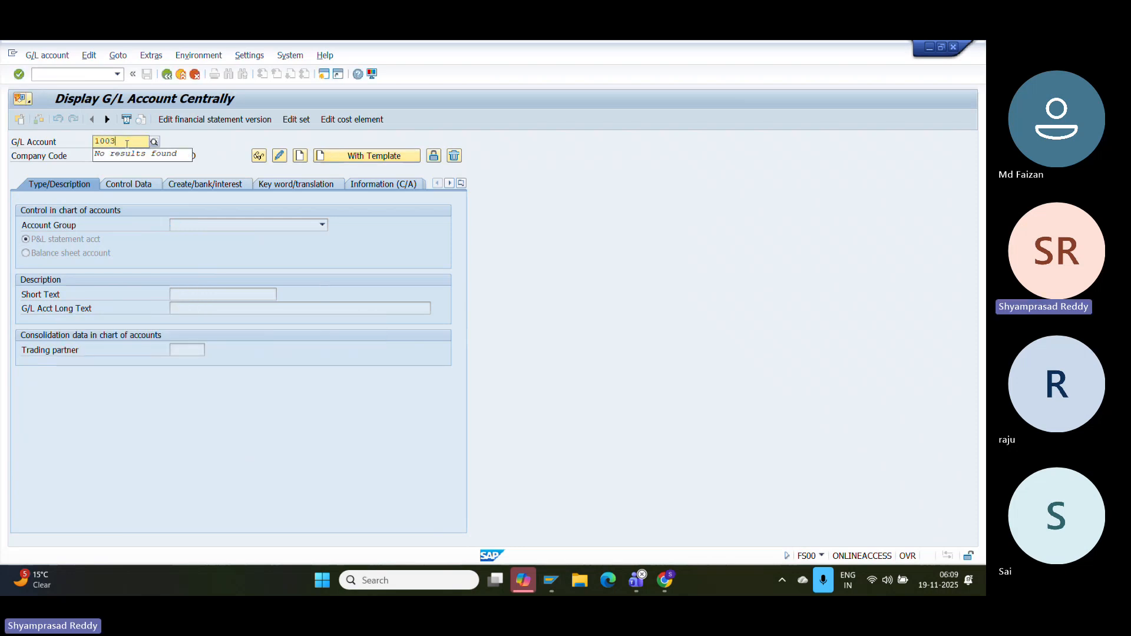
click(365, 159)
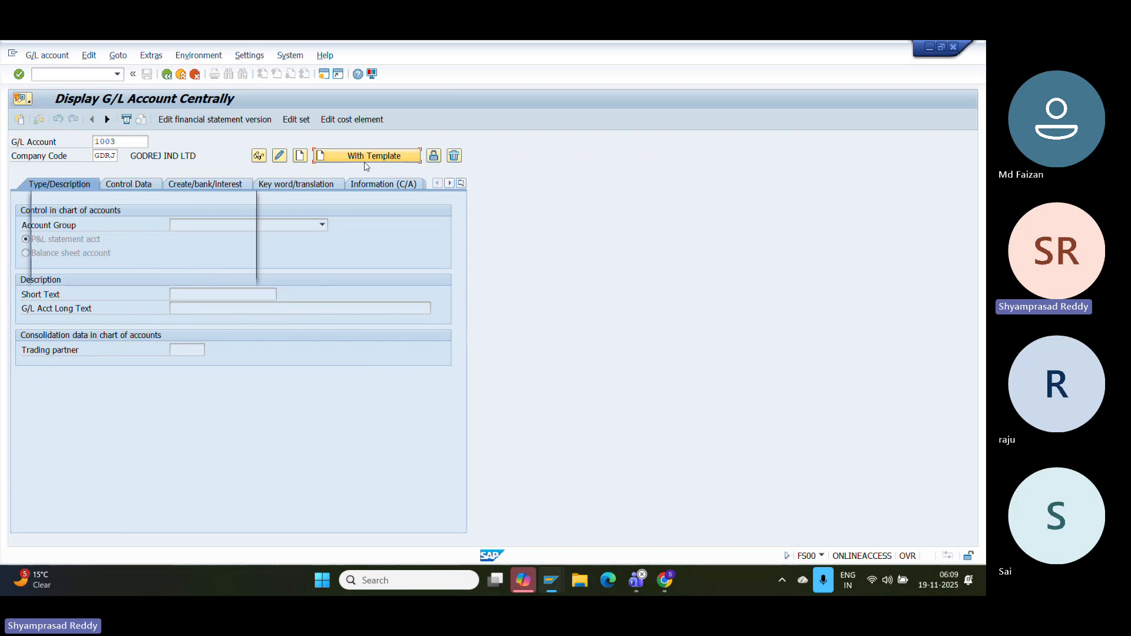
text(1002)
key(Tab)
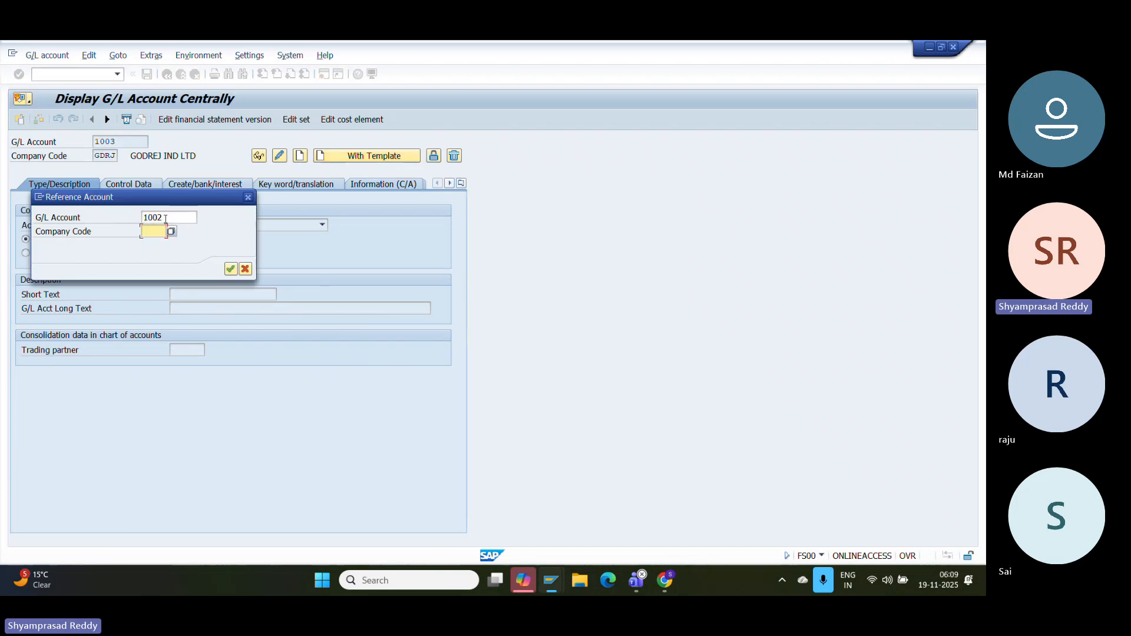
click(153, 243)
key(Return)
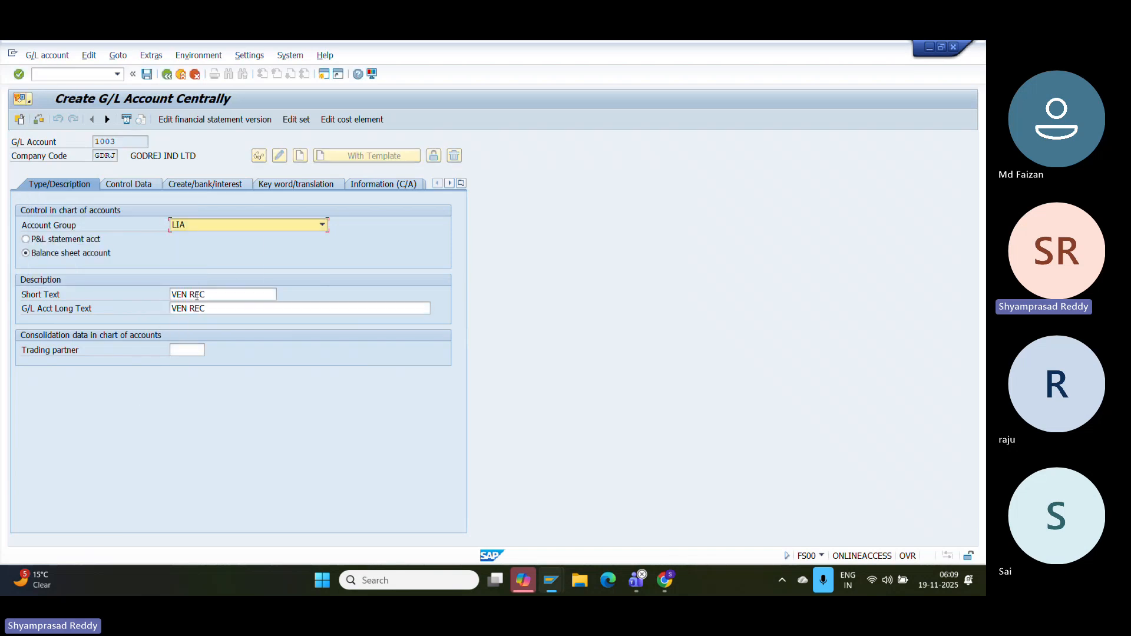
- Append SP GL to the short and long texts (VEN REC SP GL) and save 1003
click(220, 303)
text(SP)
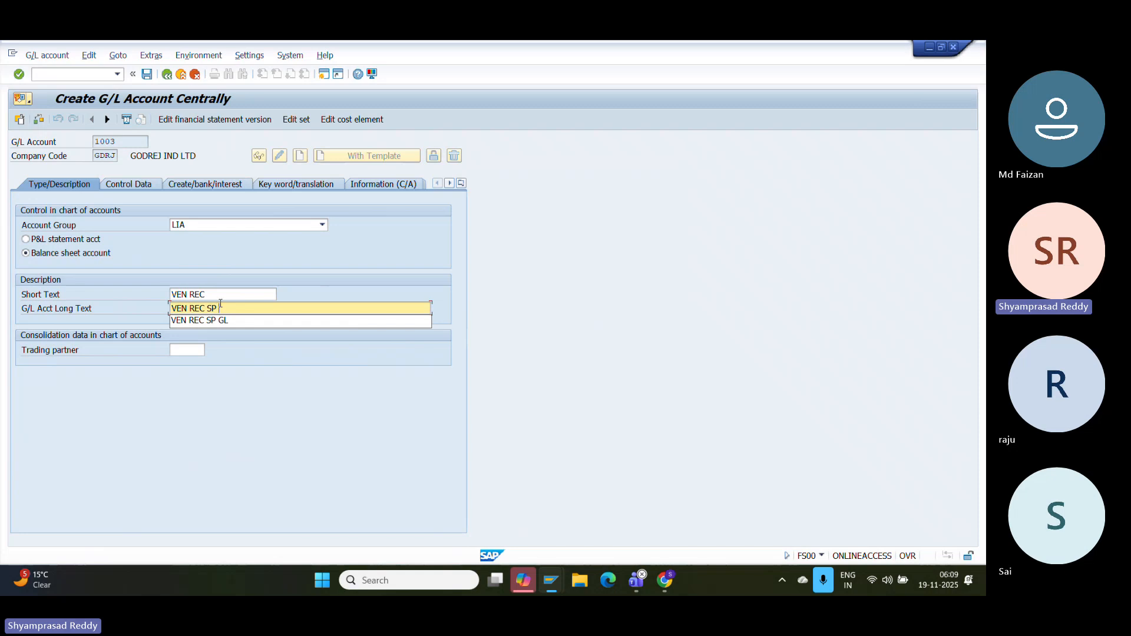
click(226, 289)
text(SP GL)
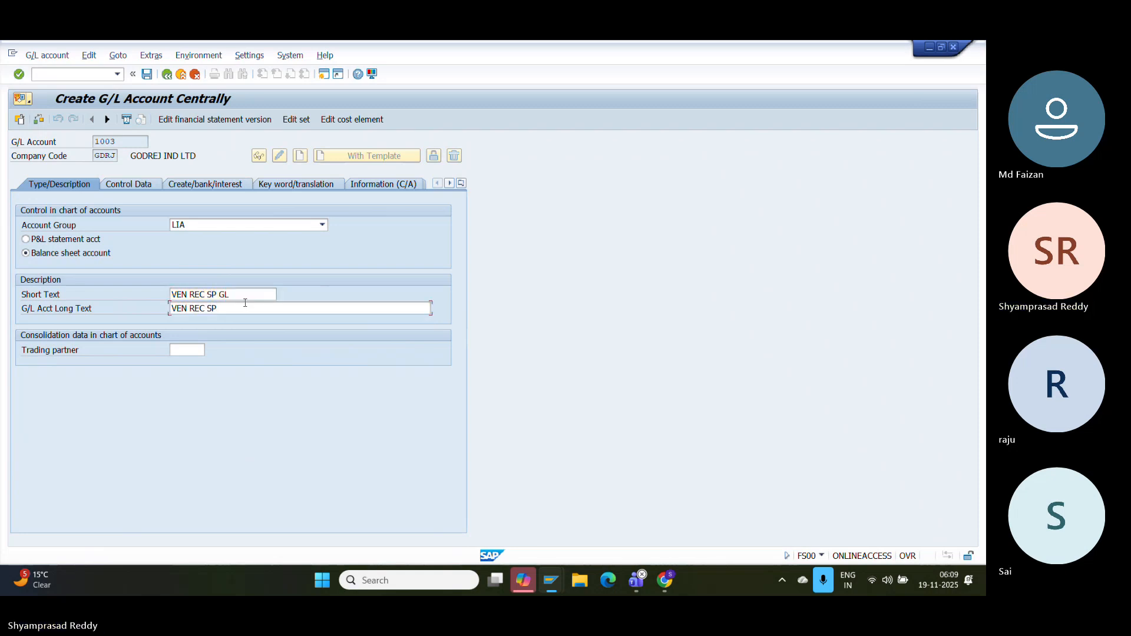
click(245, 304)
text(GL)
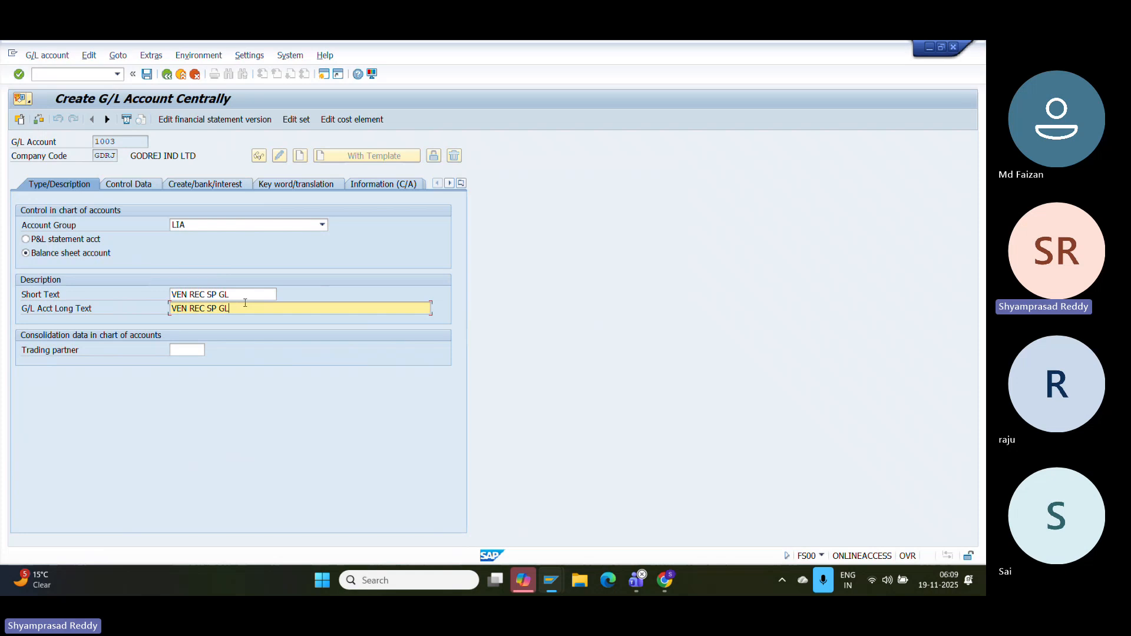
click(147, 74)
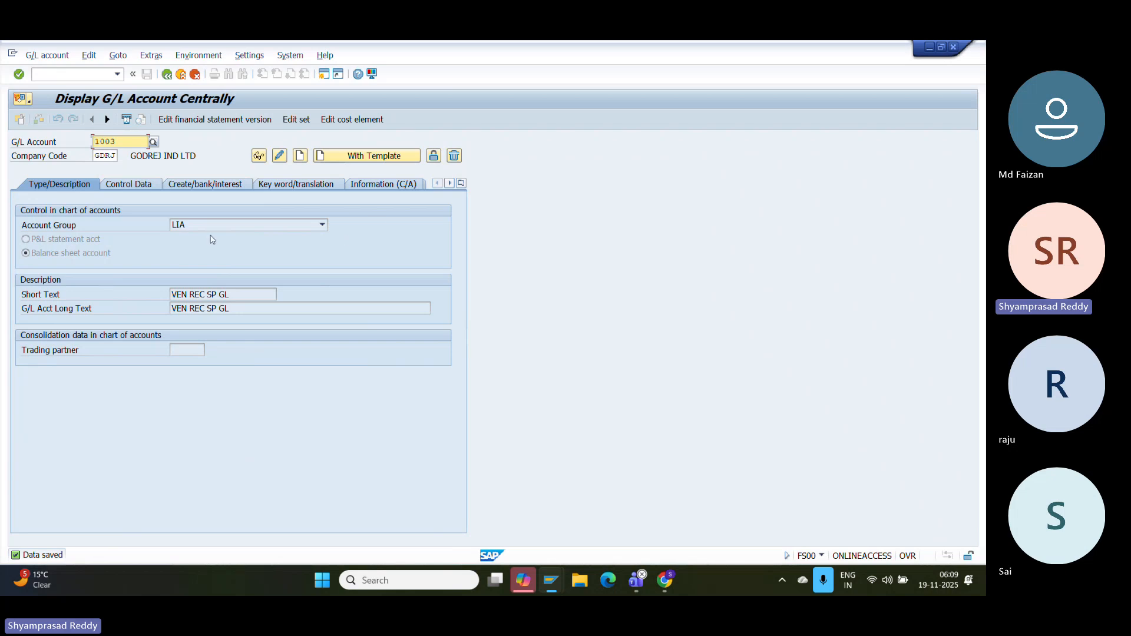
- Pick 1002 from the lookup as the vendor's reconciliation account
mouse_move(558, 576)
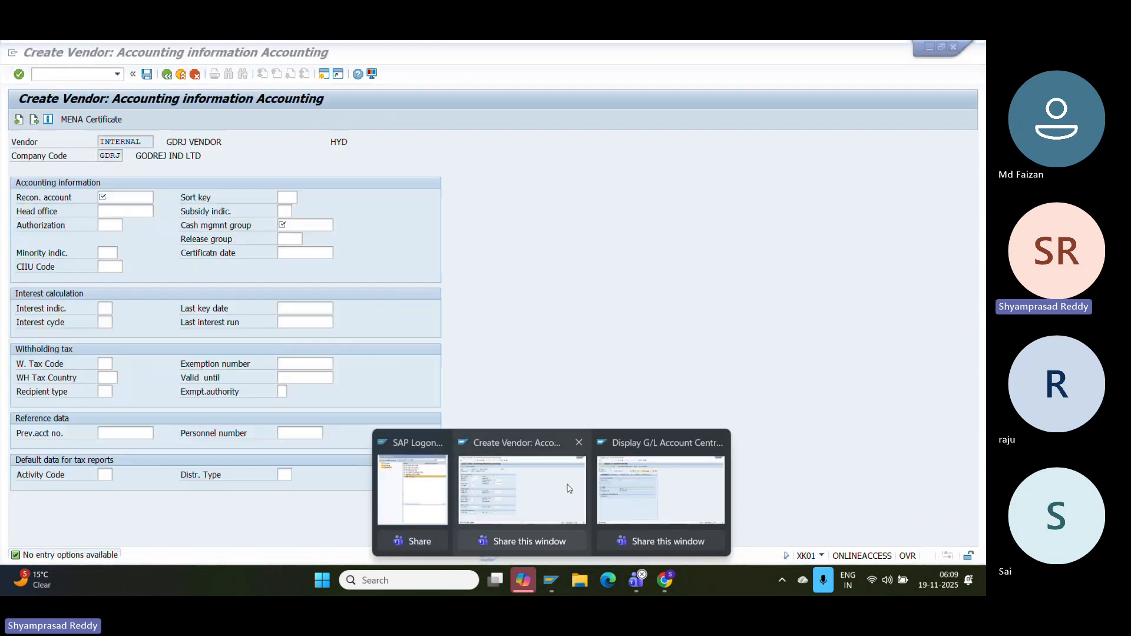
click(521, 498)
click(142, 196)
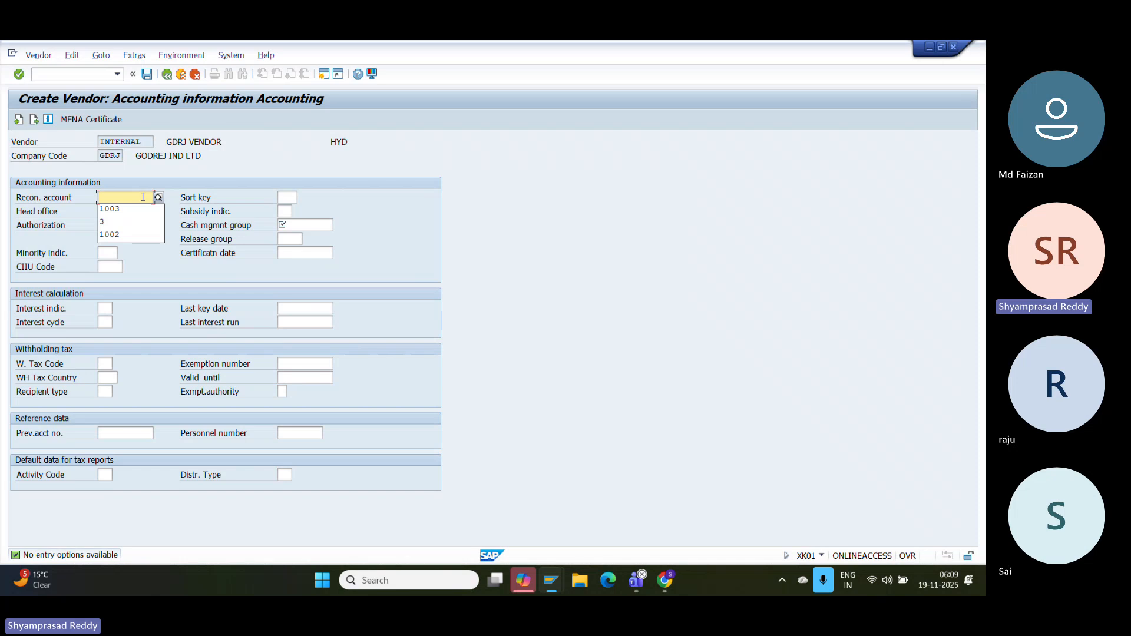
click(158, 197)
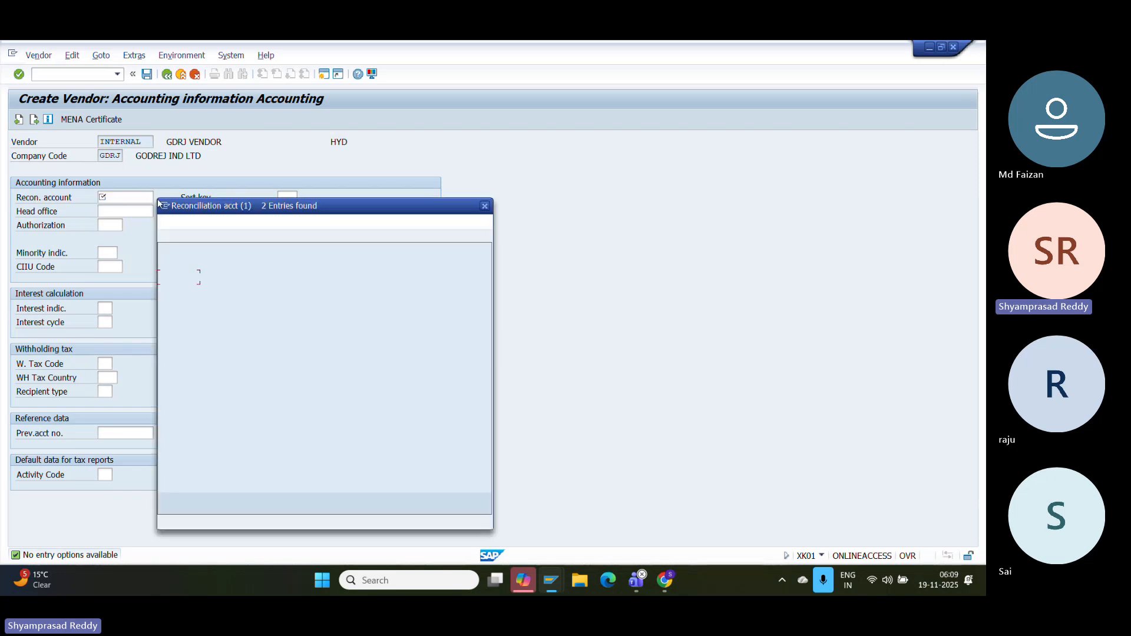
double_click(212, 278)
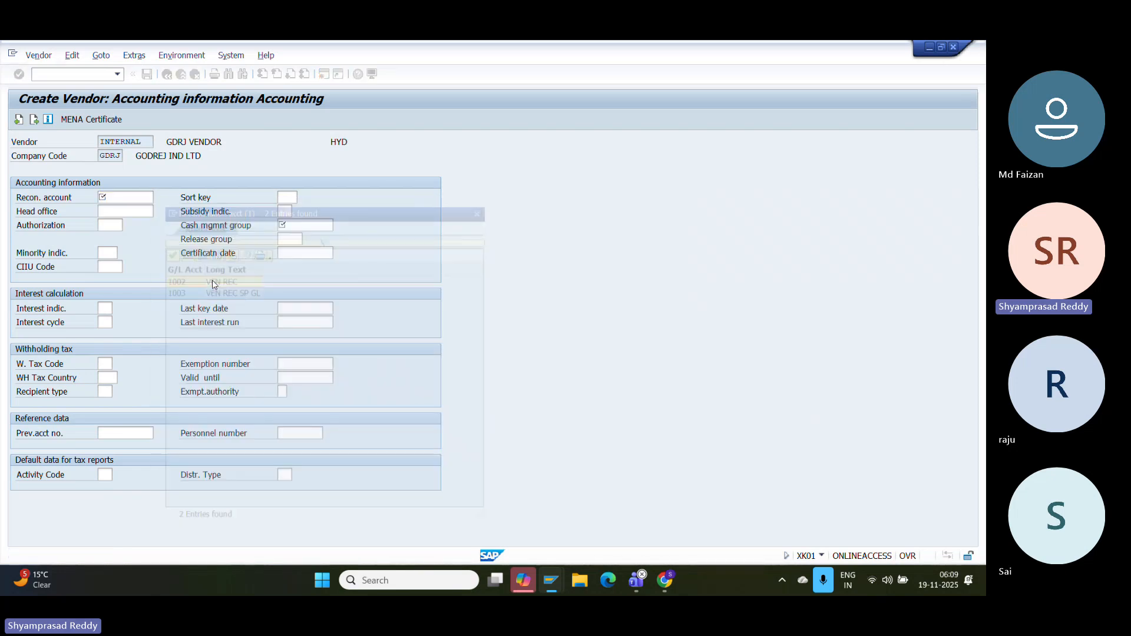
- Continue to payment transactions, save the new vendor in GDRJ, and begin a screen capture
click(302, 226)
key(Return)
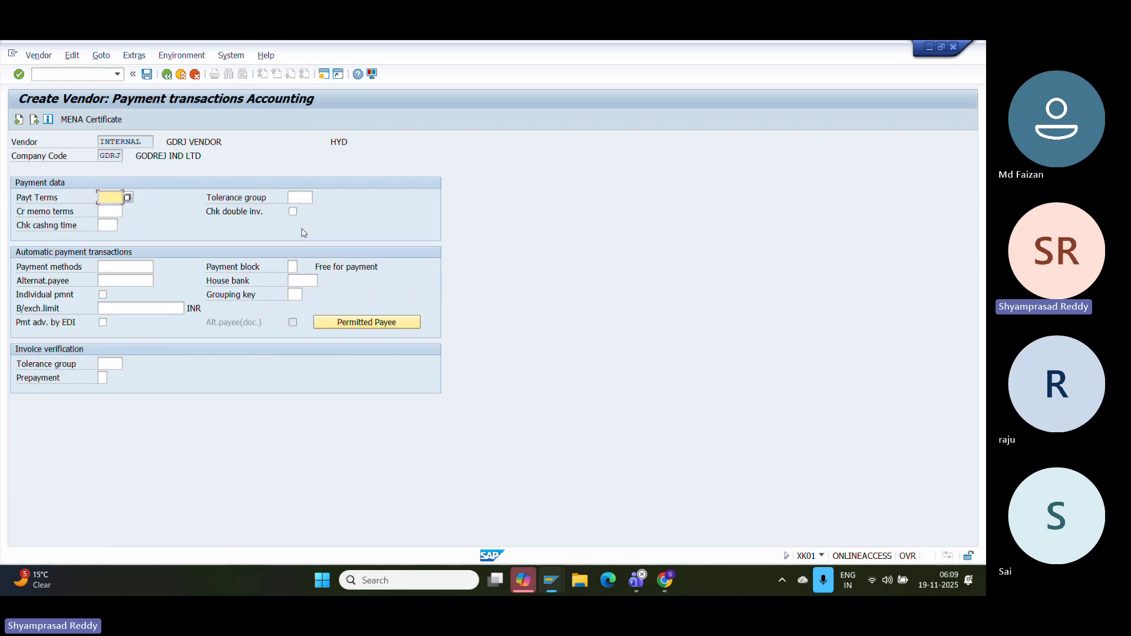
click(147, 74)
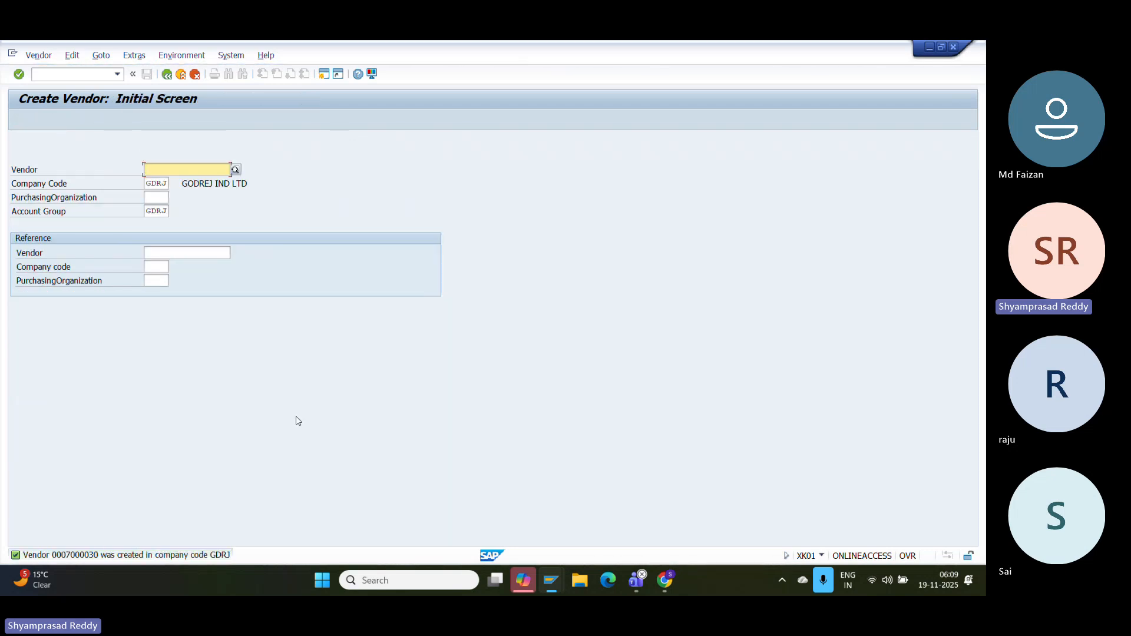
key(super+shift+s)
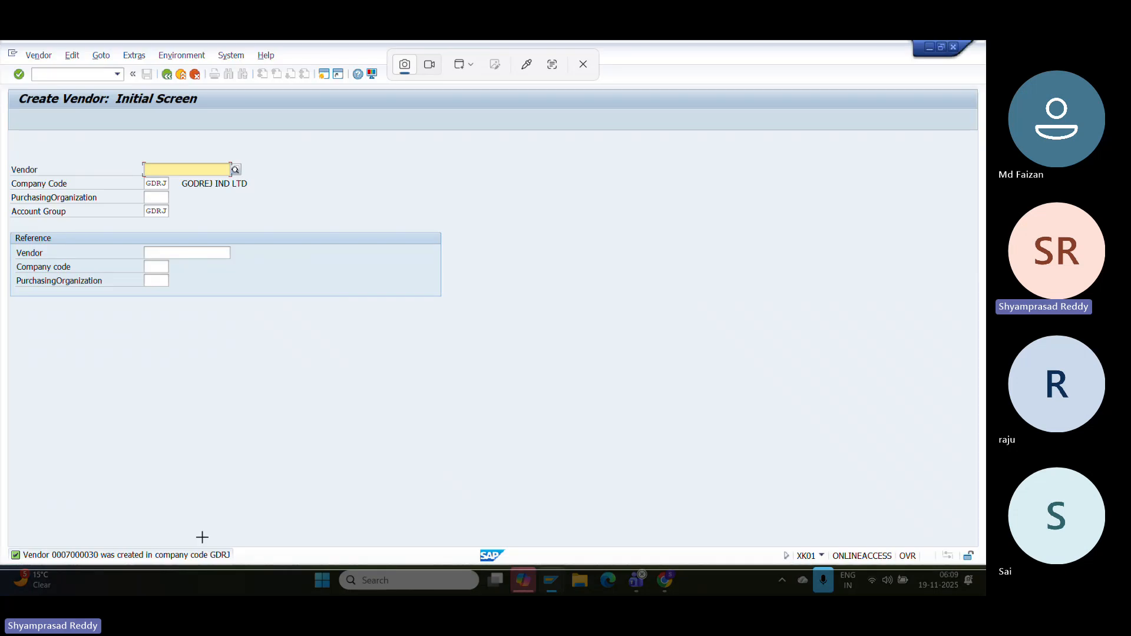
- Paste a screenshot of the SAP vendor screen into the Google Docs configuration document
click(202, 536)
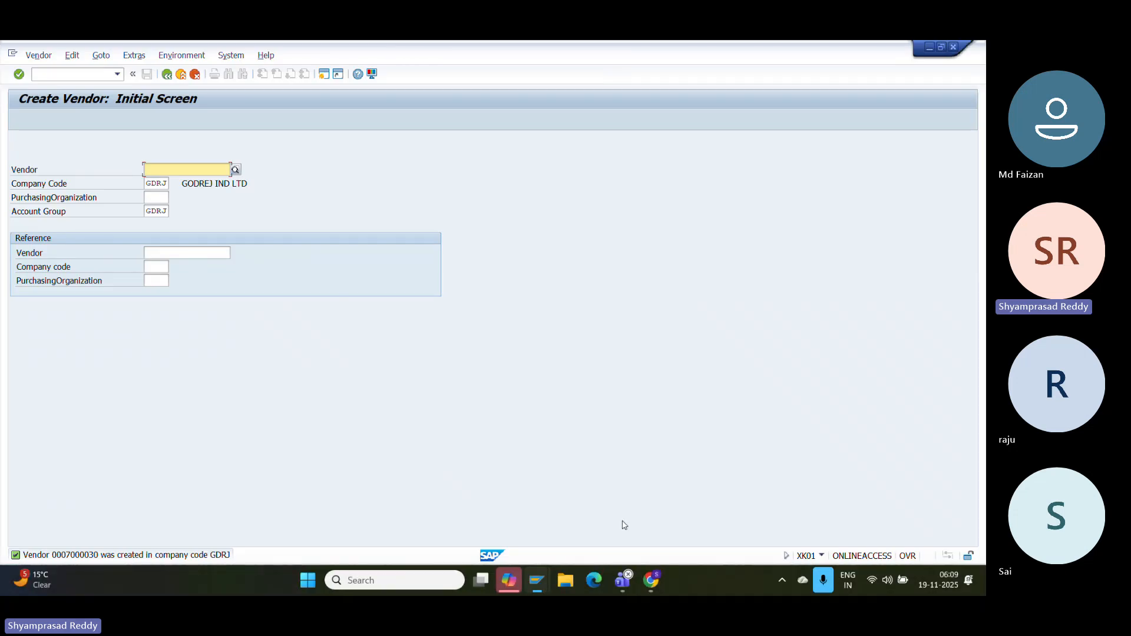
click(666, 576)
key(ctrl+v)
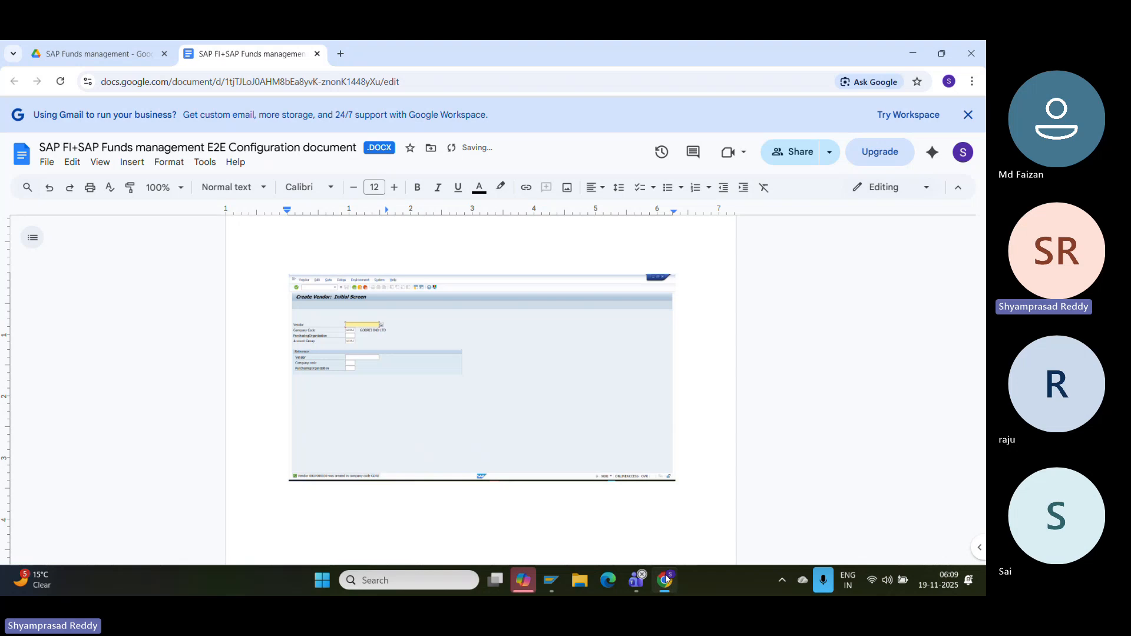
- Add the heading 'Create SP GL indicator configuration in SAP FICO' and the line 'Tcode: OBYR'
text(Crer)
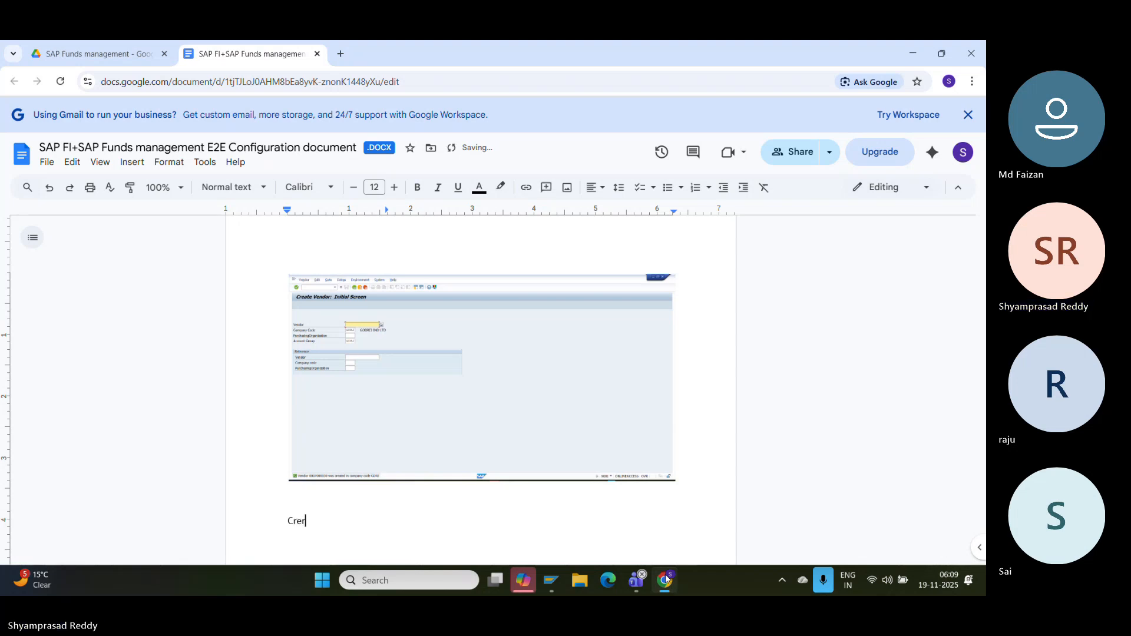
key(BackSpace)
text(ate SP)
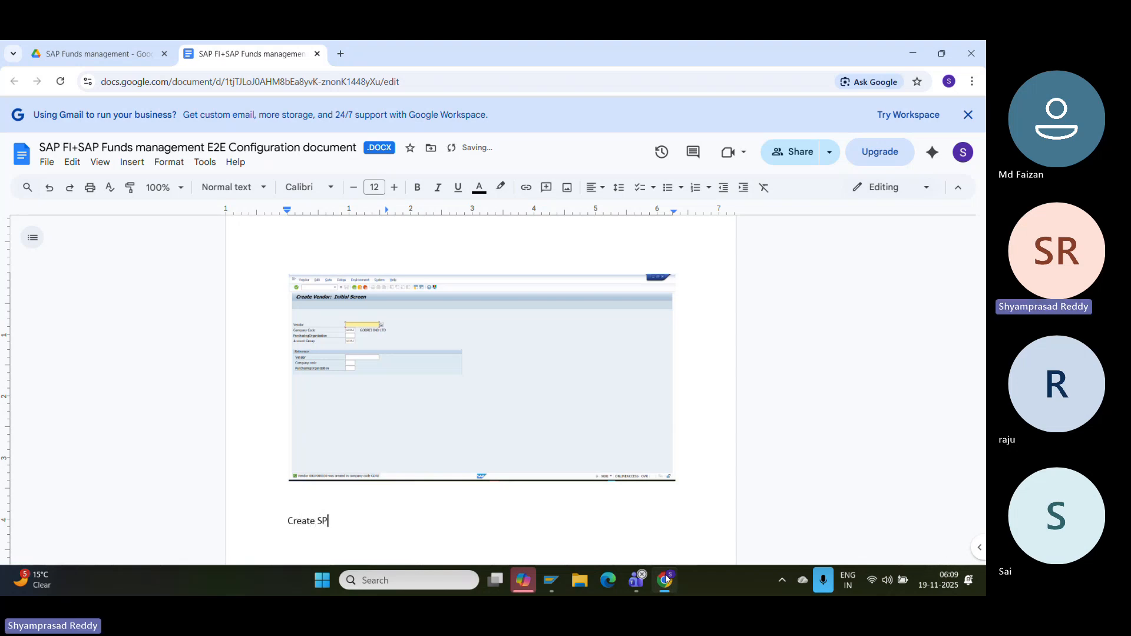
text( GL indicator configuration in )
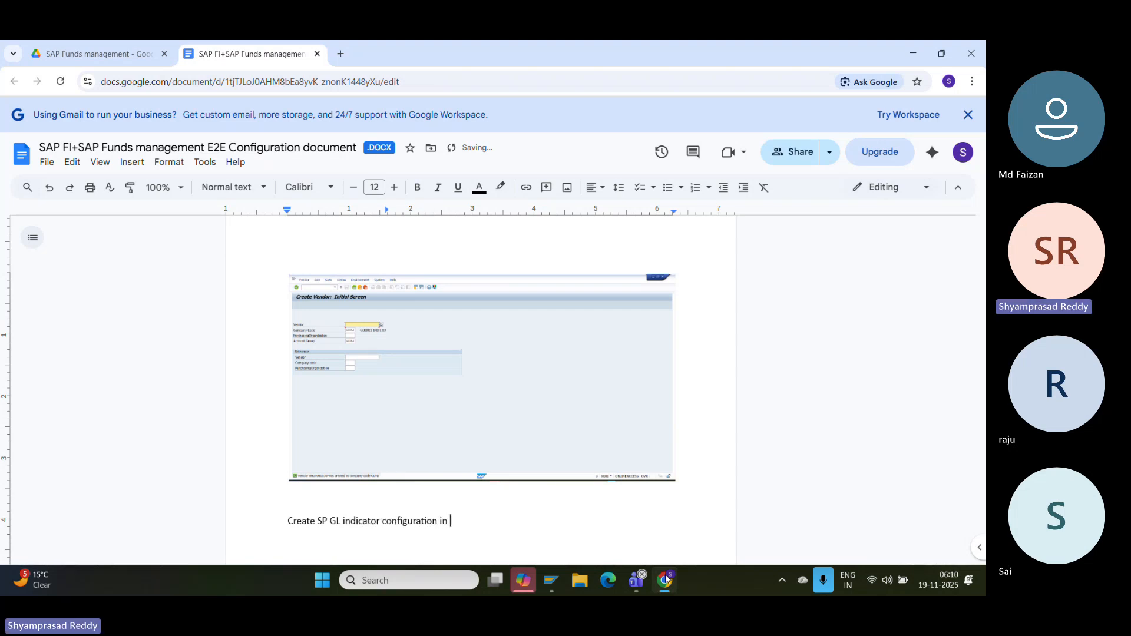
text(SAP FM)
key(BackSpace)
key(BackSpace)
key(BackSpace)
text(FICO)
key(Return)
key(Return)
text(T)
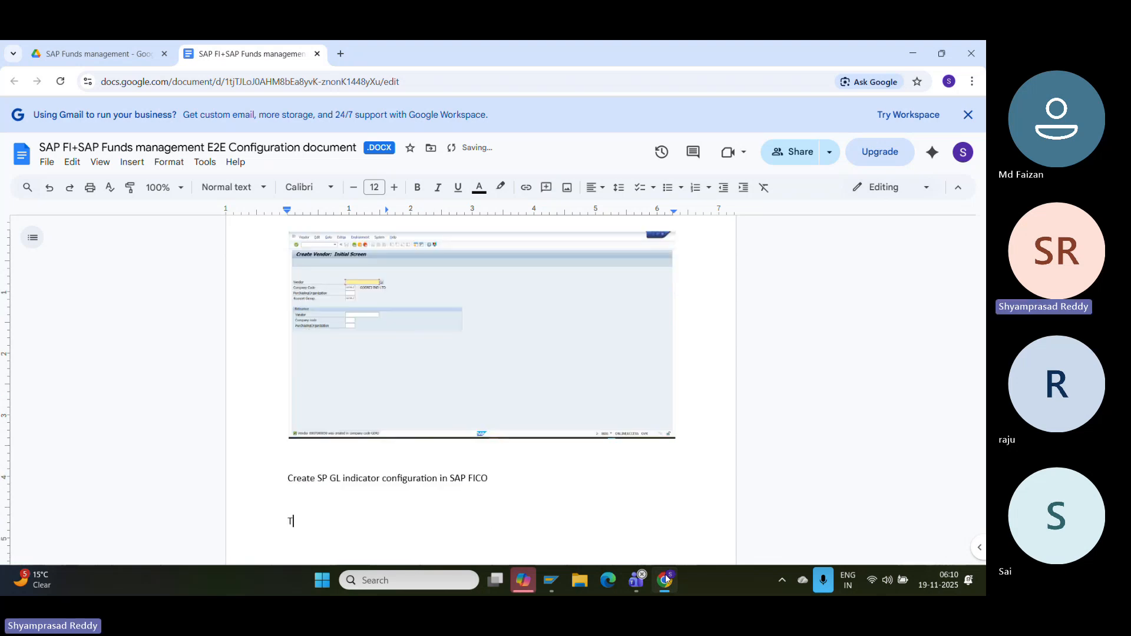
text(code)
key(BackSpace)
key(BackSpace)
key(BackSpace)
text(ode:)
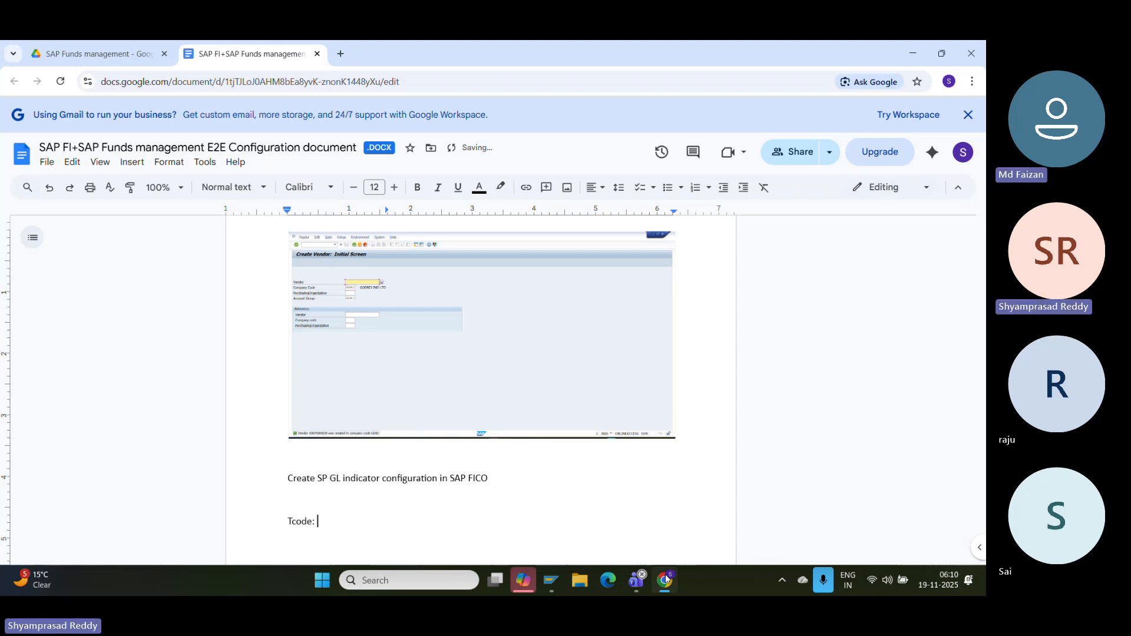
text( OBYR)
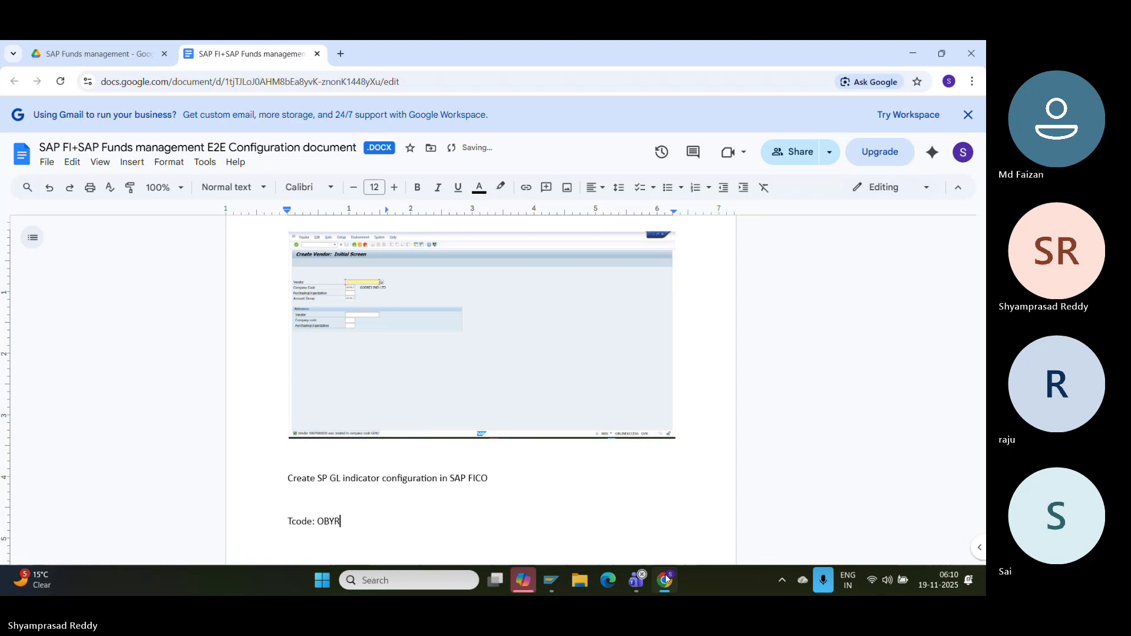
key(Return)
- Run OBYR and open vendor special G/L indicator F, confirming the chart of accounts
mouse_move(551, 581)
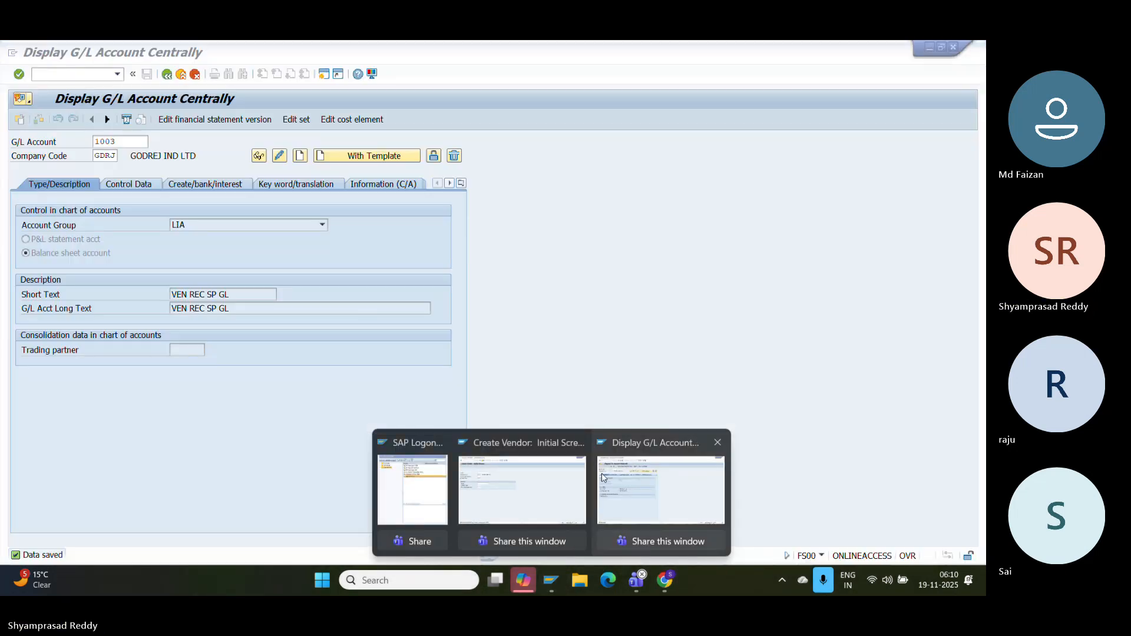
click(601, 477)
key(ctrl+slash)
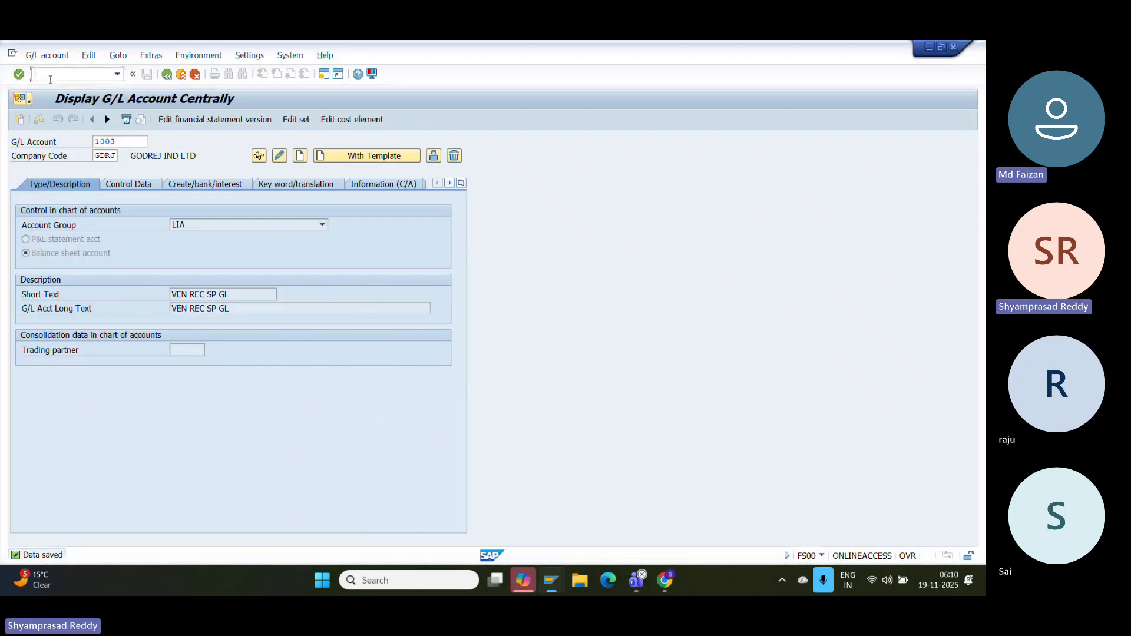
text(/NOBYR)
key(Return)
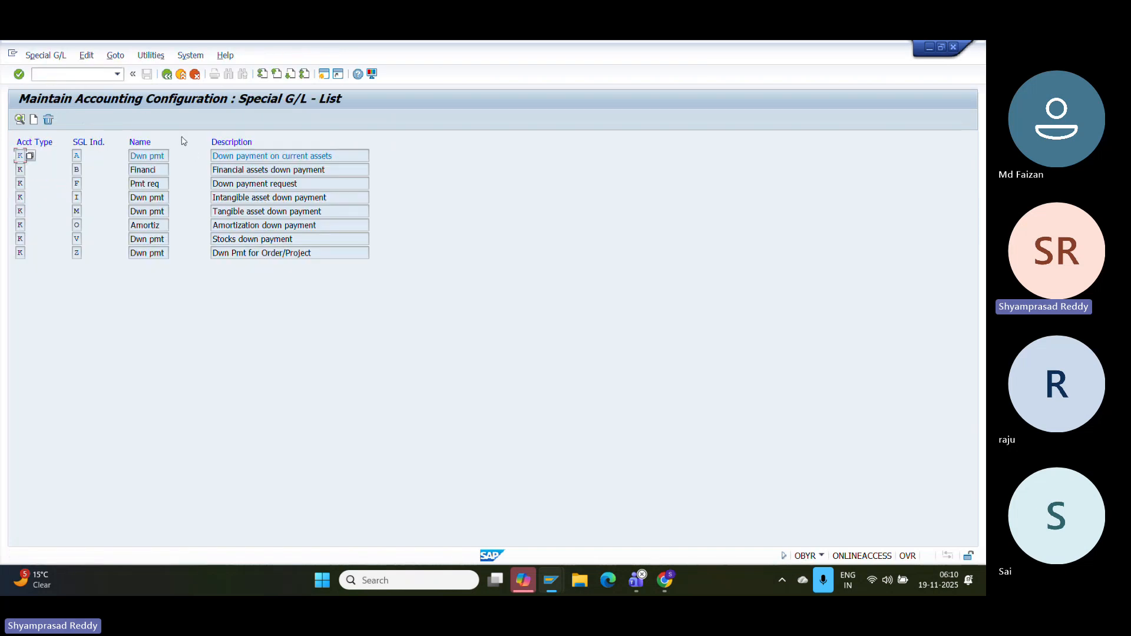
click(165, 198)
double_click(151, 184)
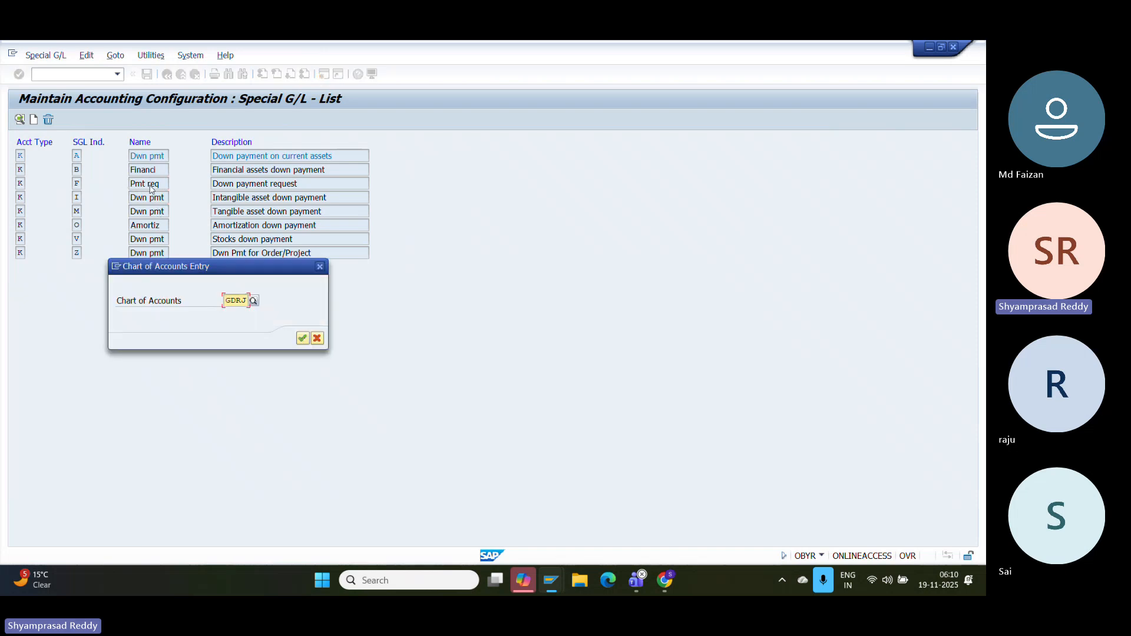
key(Return)
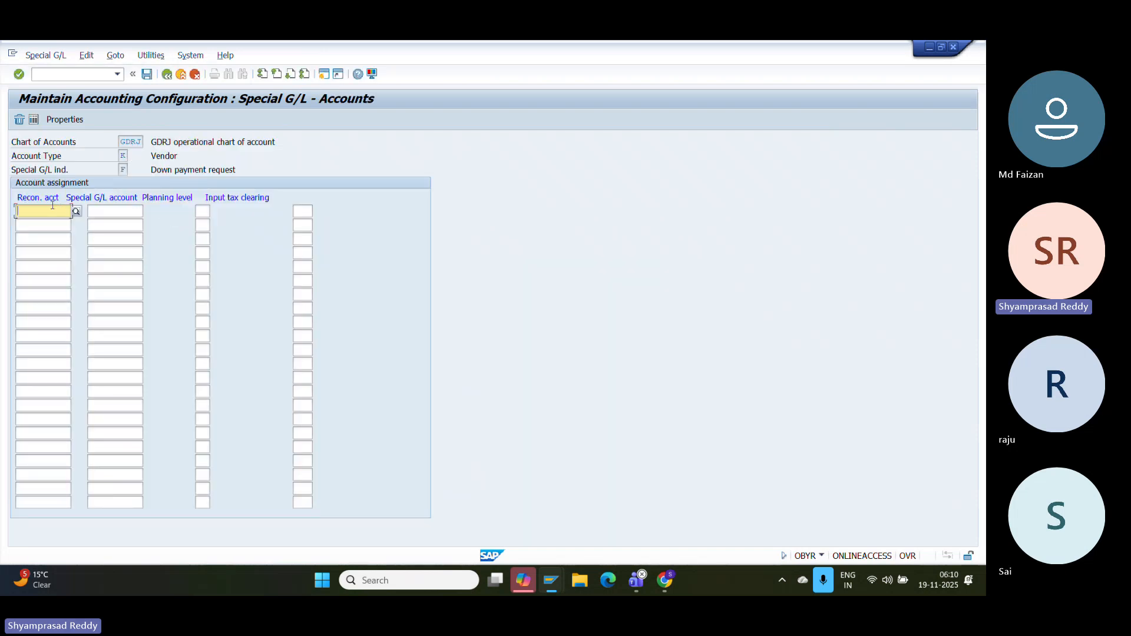
- Assign reconciliation account 1002 to special G/L account 1003 and save under the customizing request
click(76, 211)
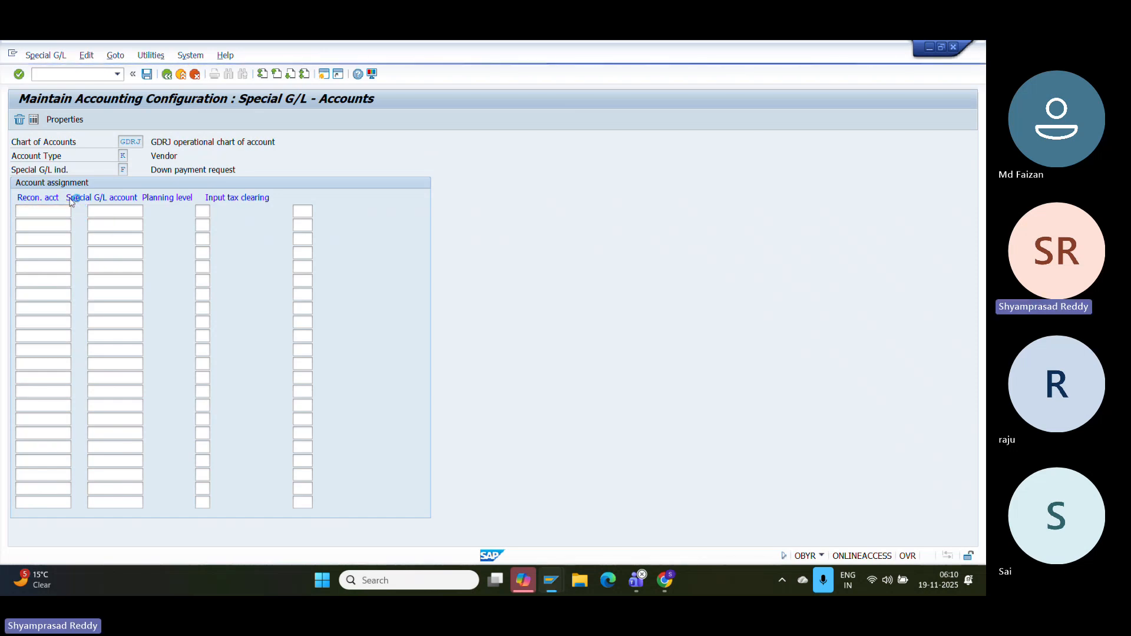
text(100)
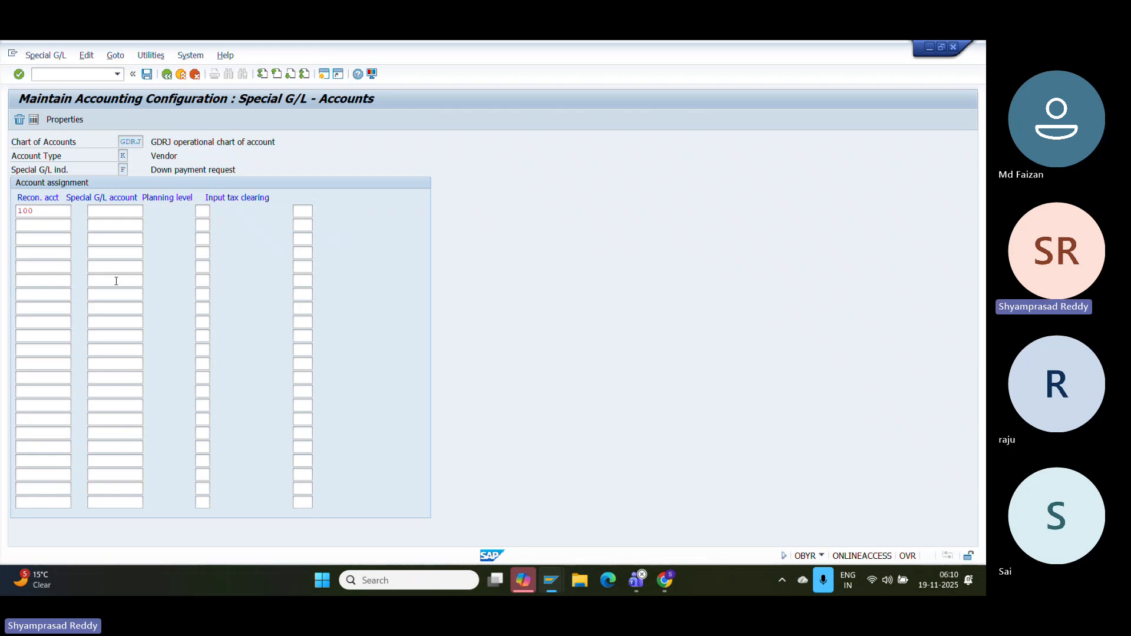
click(69, 211)
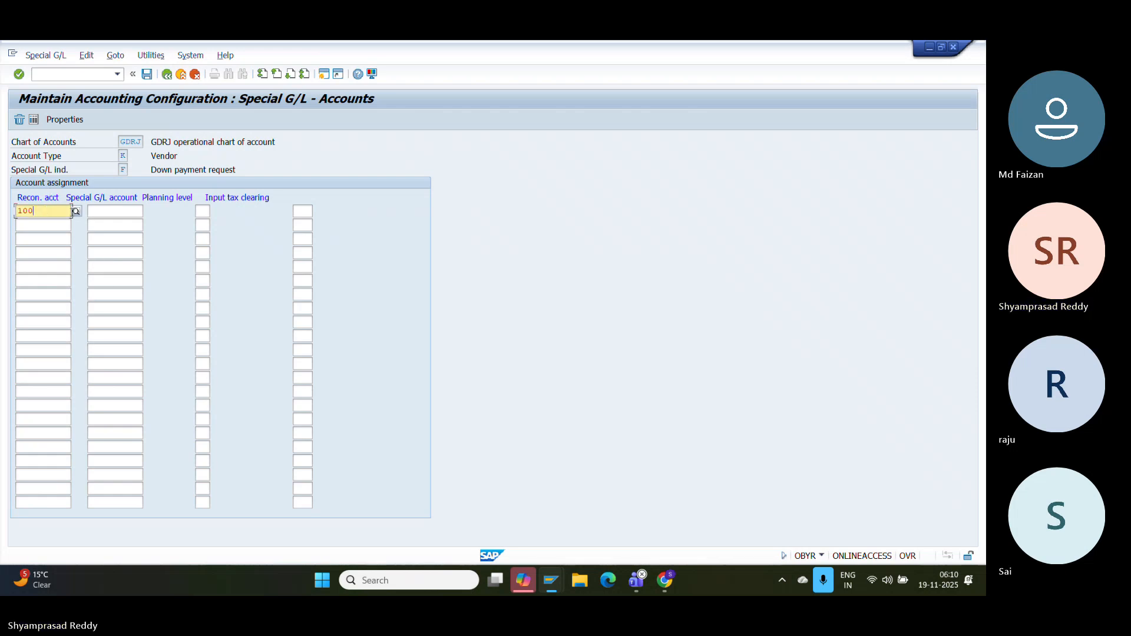
click(76, 211)
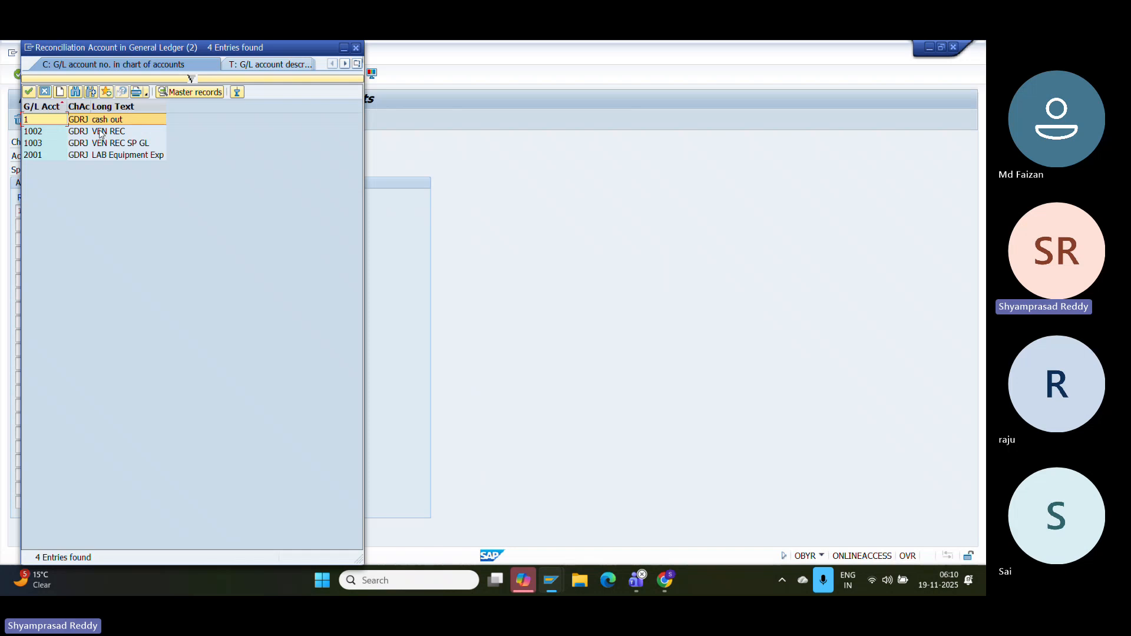
double_click(100, 133)
click(119, 208)
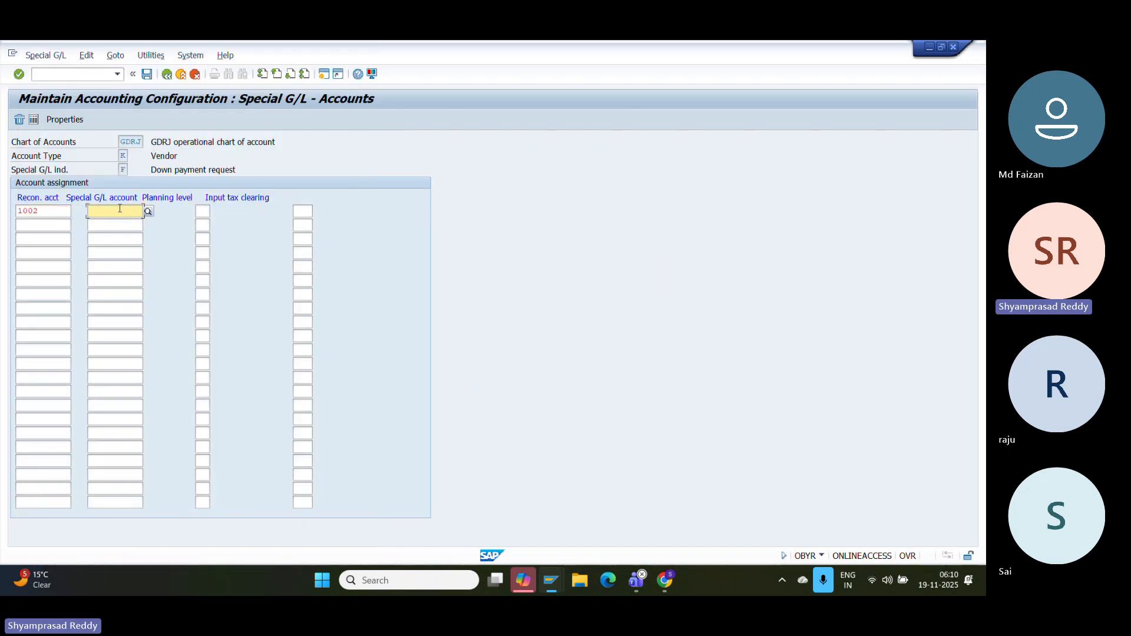
text(1003)
key(shift+Tab)
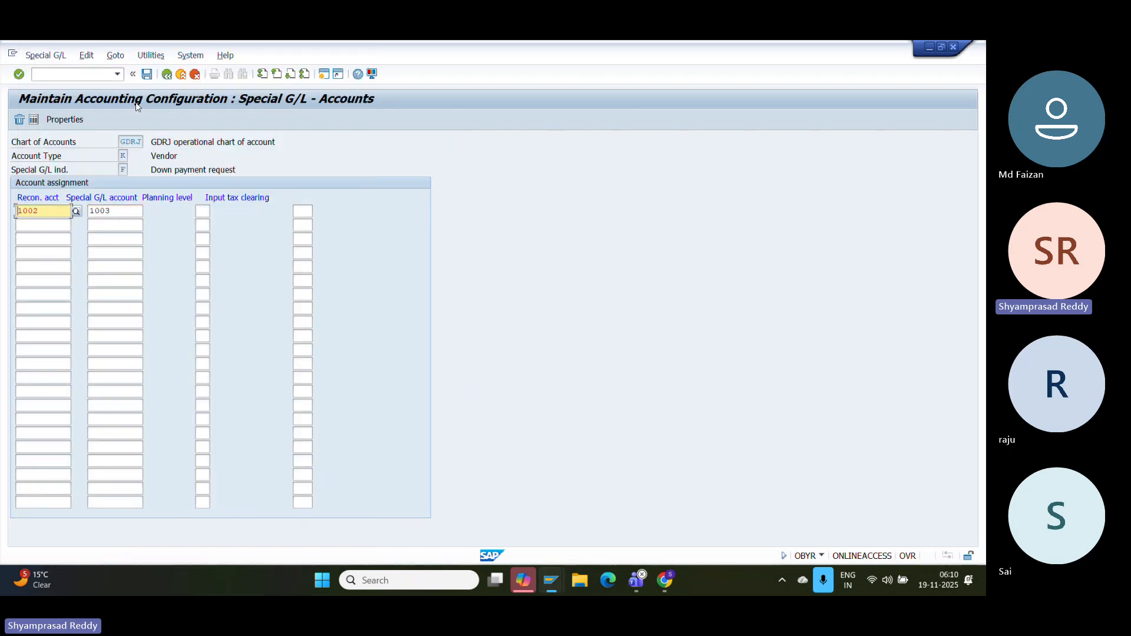
click(146, 73)
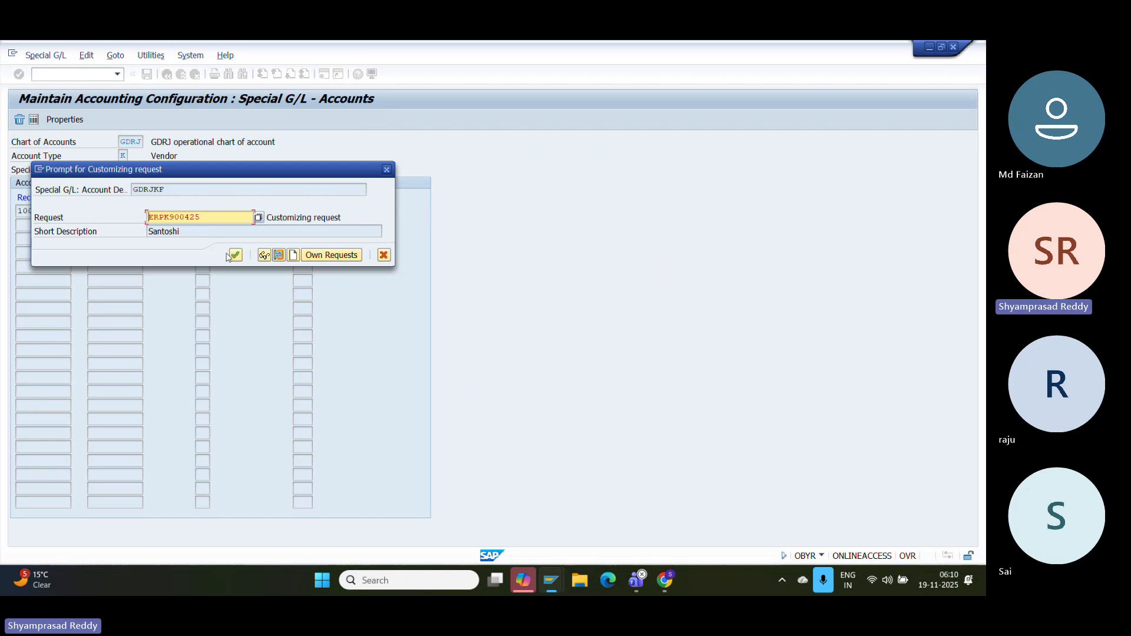
click(236, 256)
- Paste a screenshot of the saved Down payment request assignment below 'Tcode: OBYR' in the document
drag(150, 170, 259, 169)
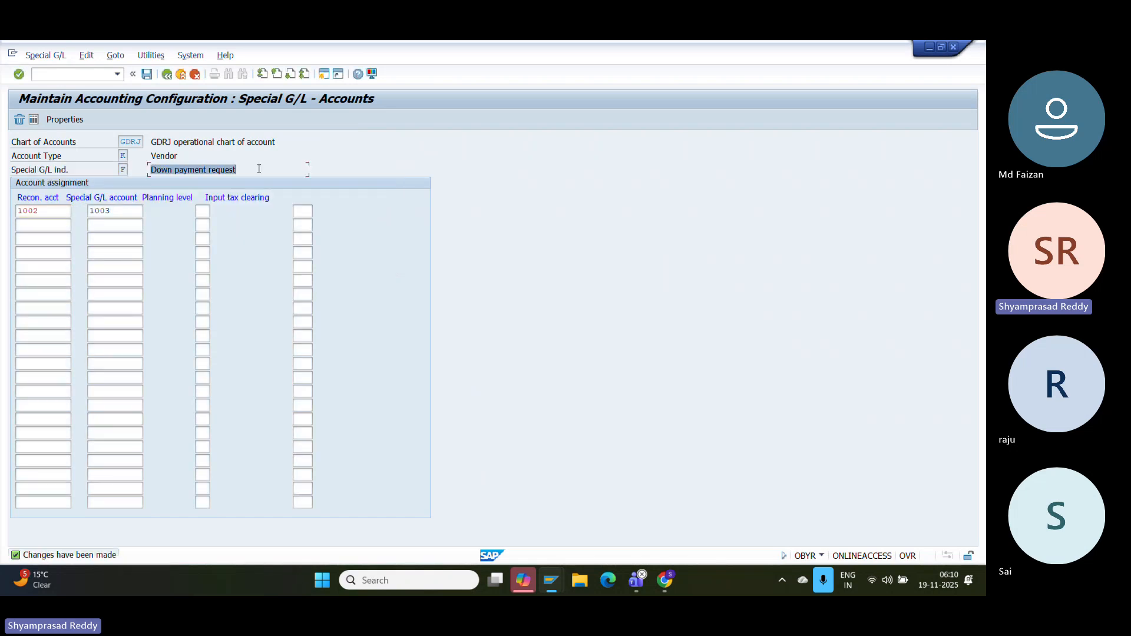
click(259, 169)
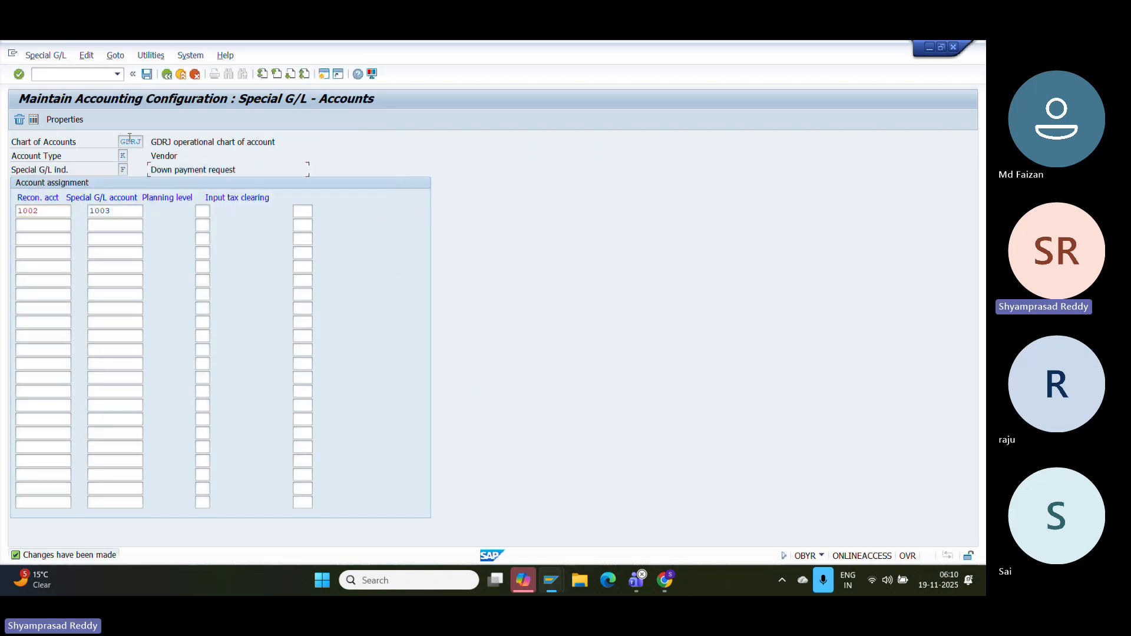
key(super+shift+s)
click(14, 50)
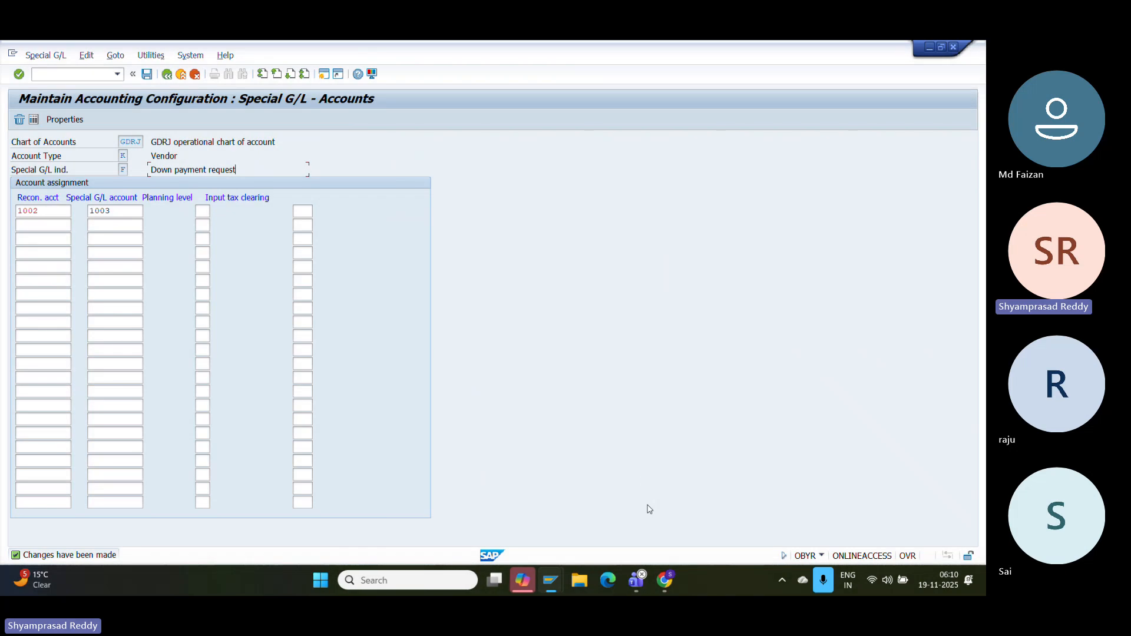
click(666, 581)
key(ctrl+v)
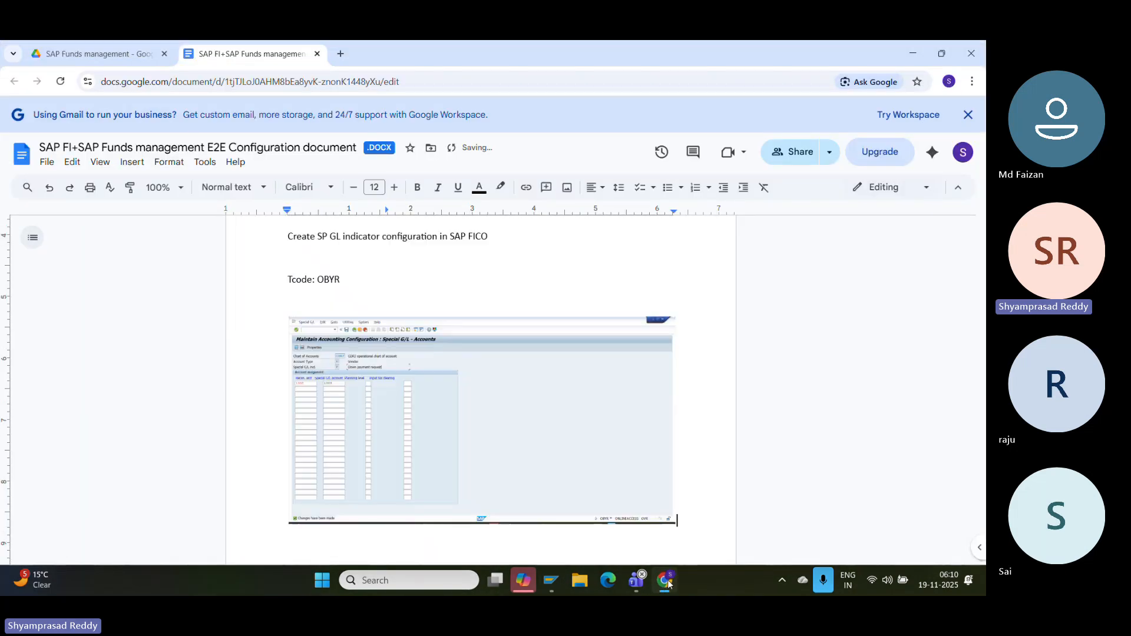
click(666, 580)
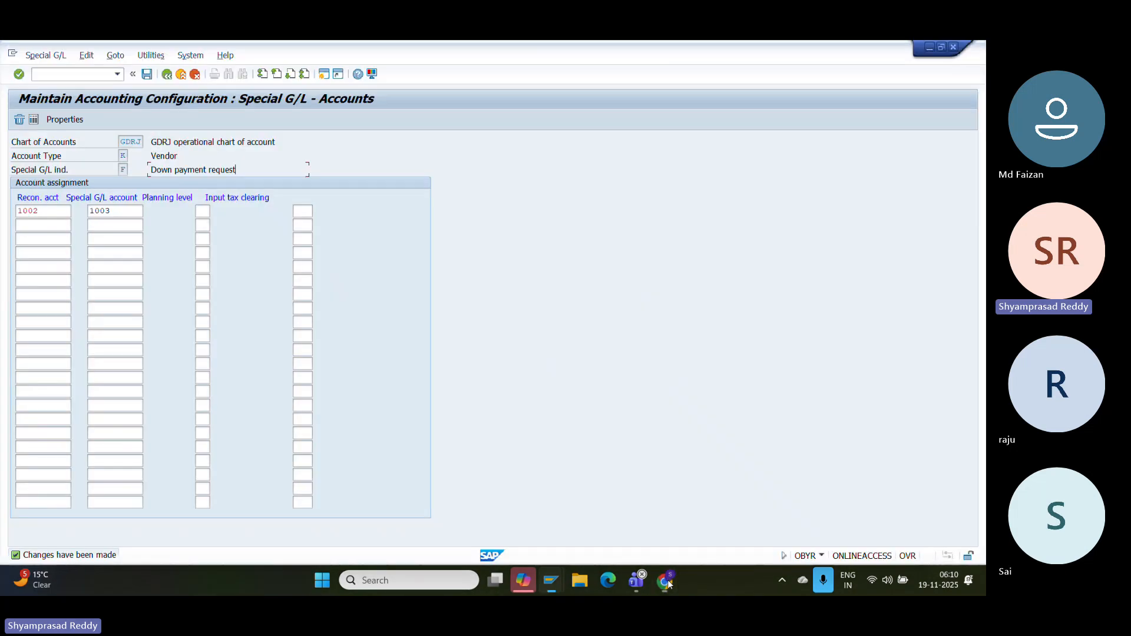
- Review indicator F's properties: target special G/L indicator AIMB and credit posting key 39
click(65, 119)
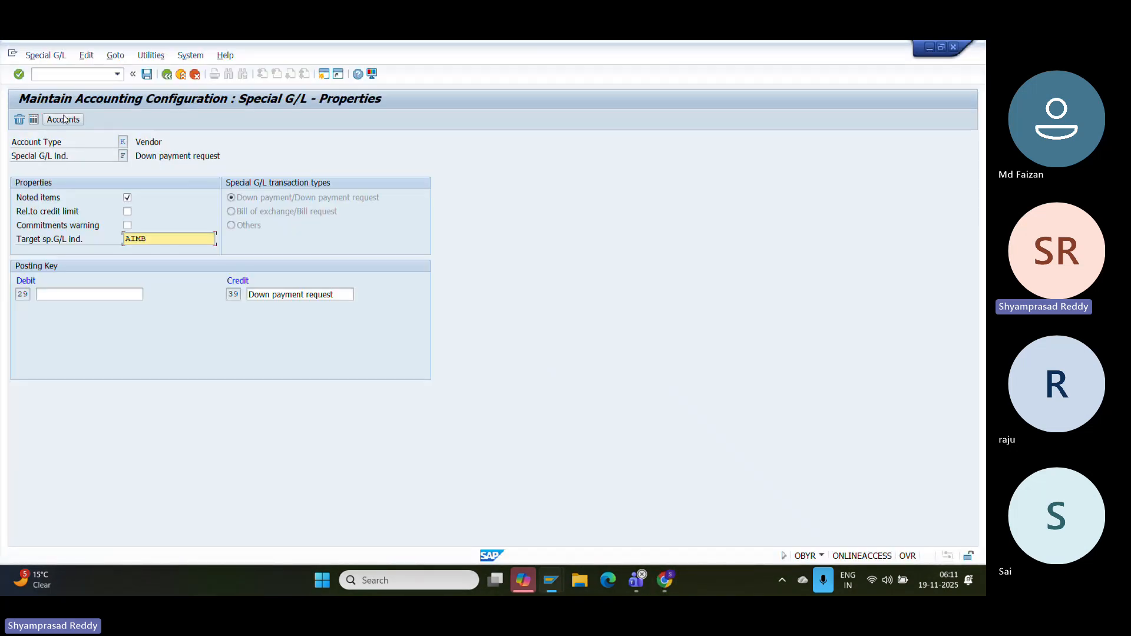
drag(164, 239, 112, 243)
click(150, 238)
drag(121, 155, 219, 153)
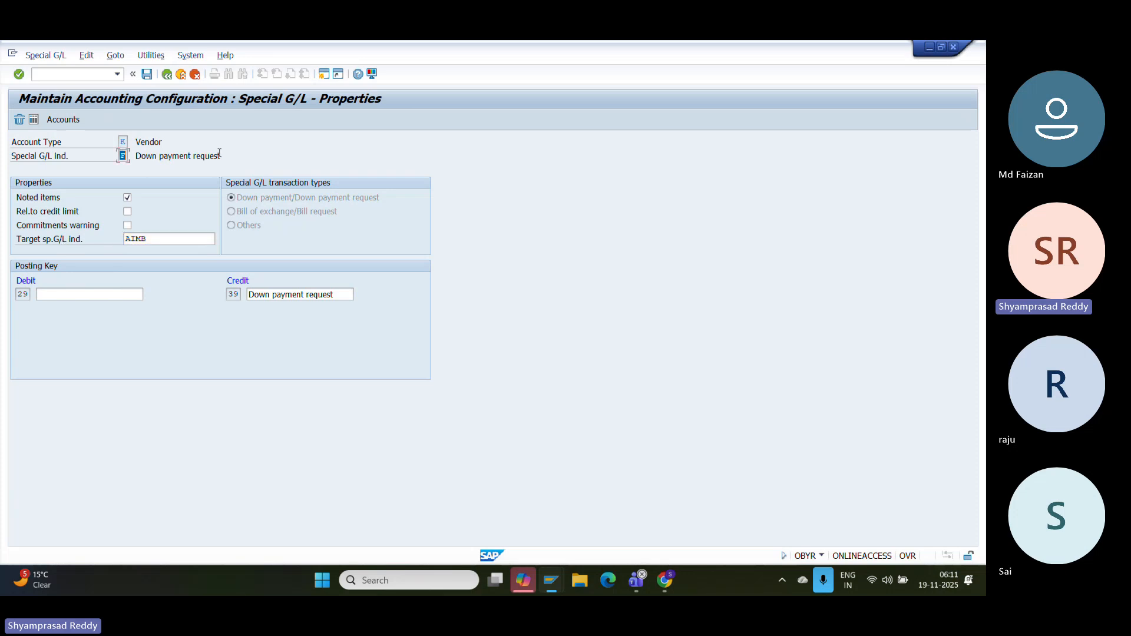
click(136, 239)
drag(157, 238, 72, 232)
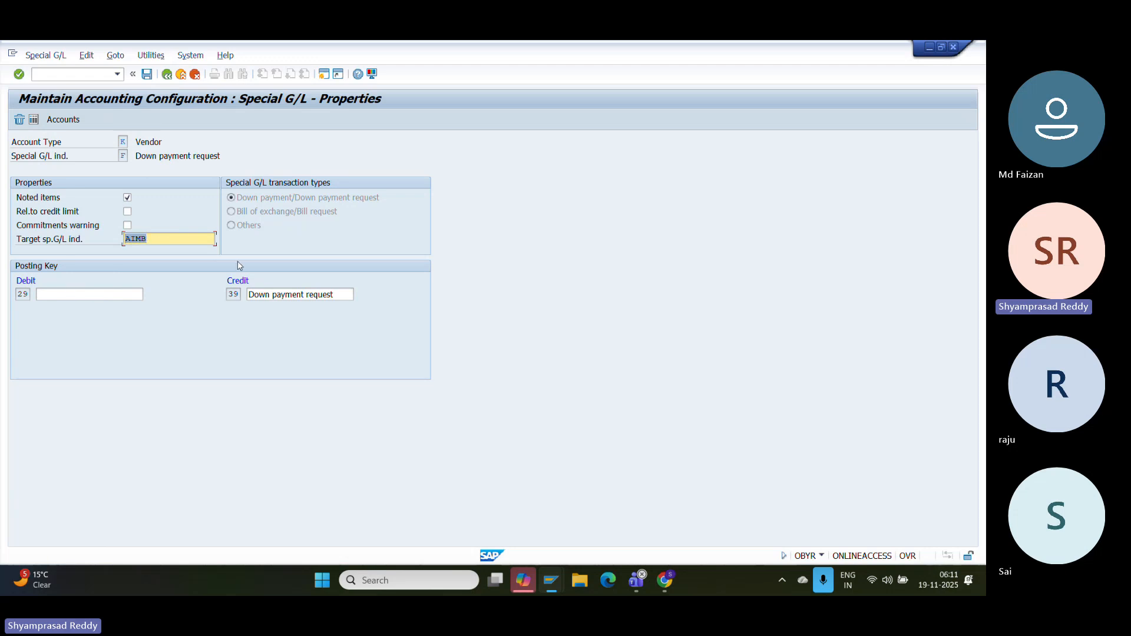
drag(240, 292, 168, 293)
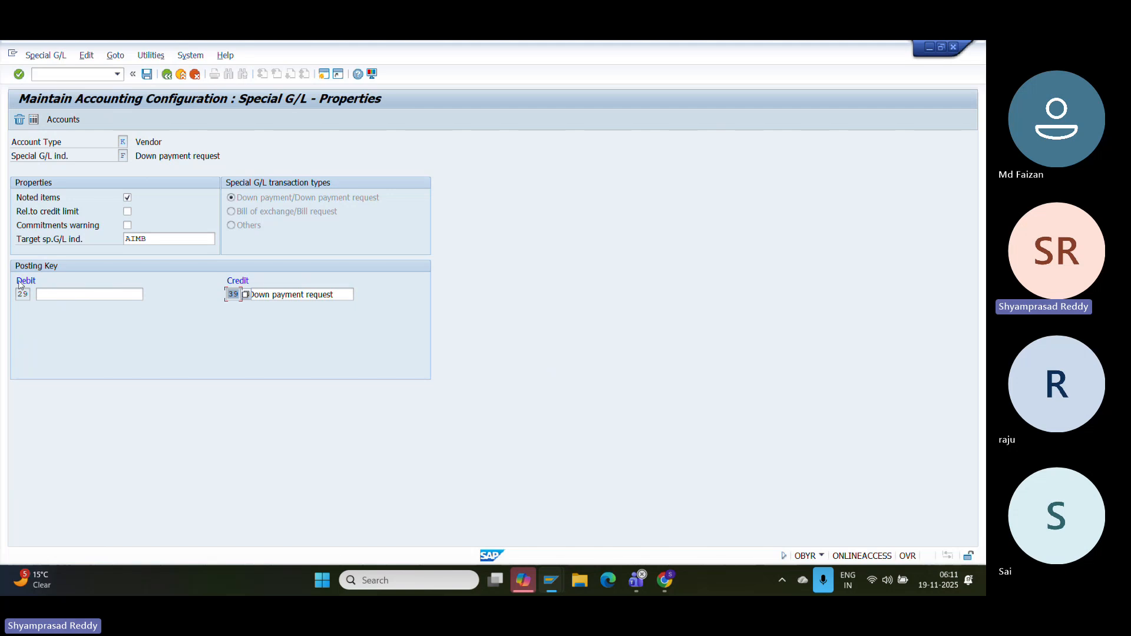
- Save indicator F's properties and exit to the SAP Easy Access menu
click(147, 74)
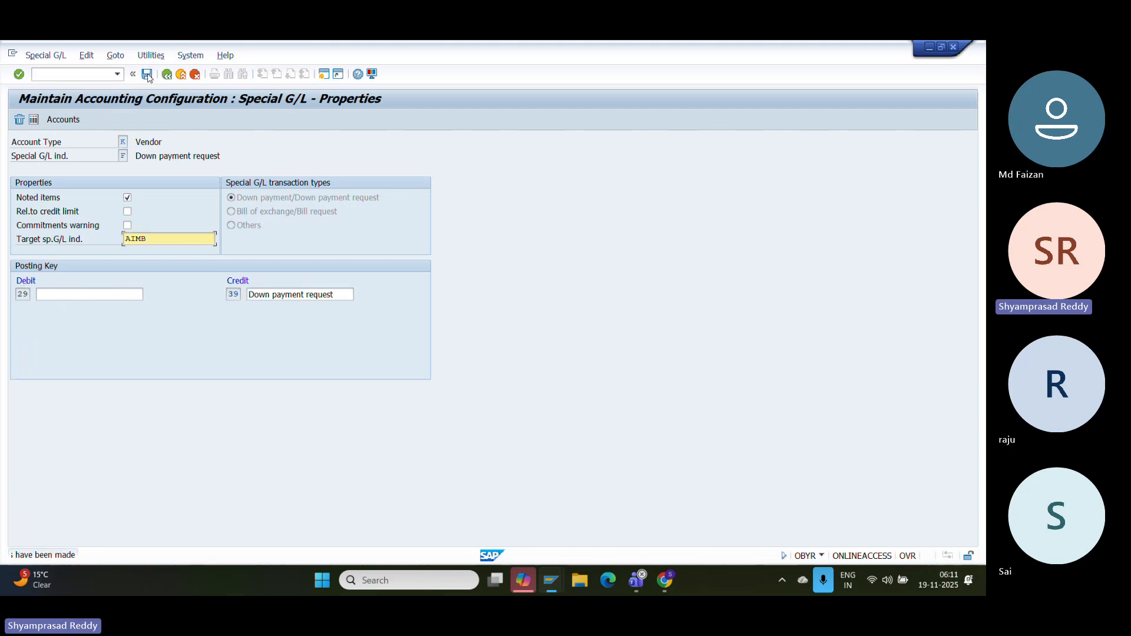
click(179, 77)
click(179, 76)
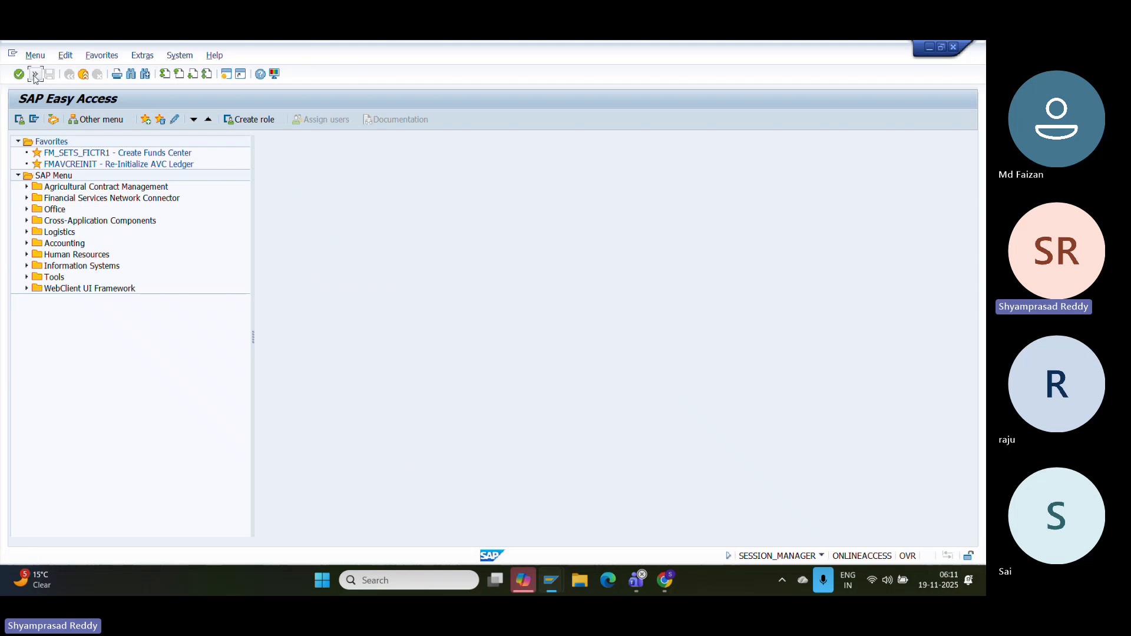
- Run OBYR and open indicator A's account assignments for chart of accounts GDRJ
click(35, 73)
text(OBY)
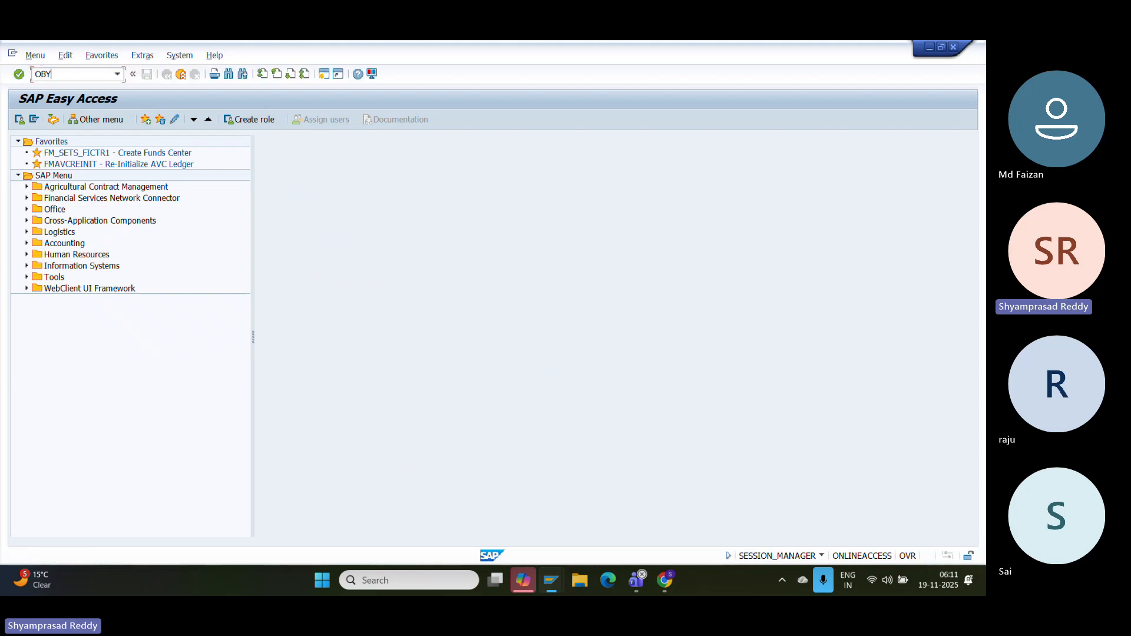
text(R)
key(Return)
click(147, 155)
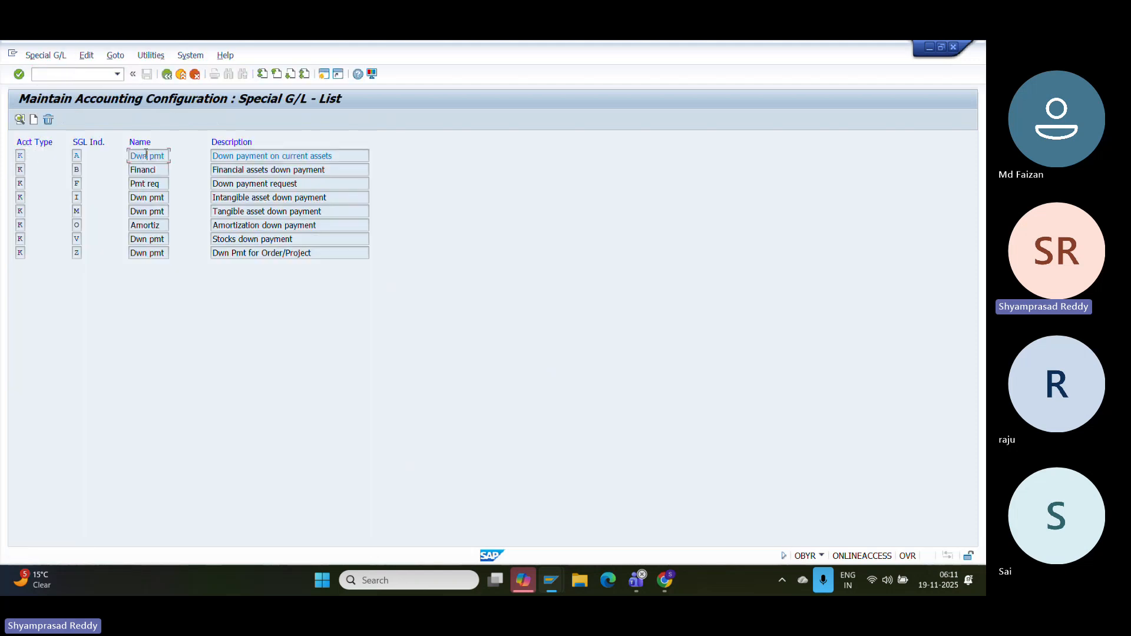
double_click(147, 155)
key(Return)
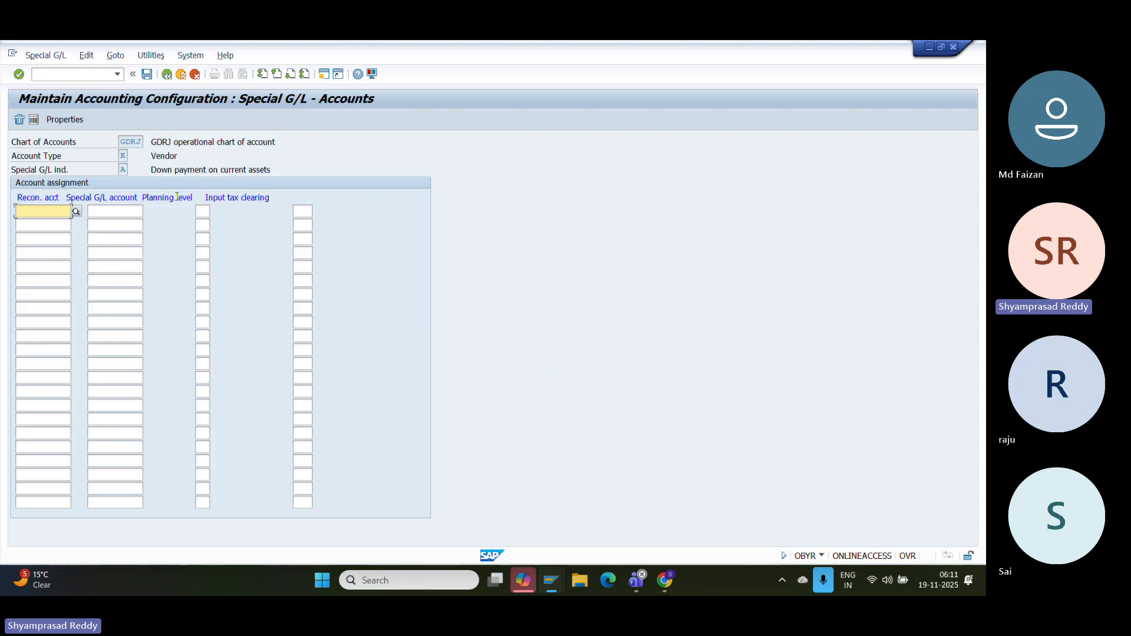
- Map reconciliation account 1002 to special G/L account 1003 for indicator A and save it
text(1002)
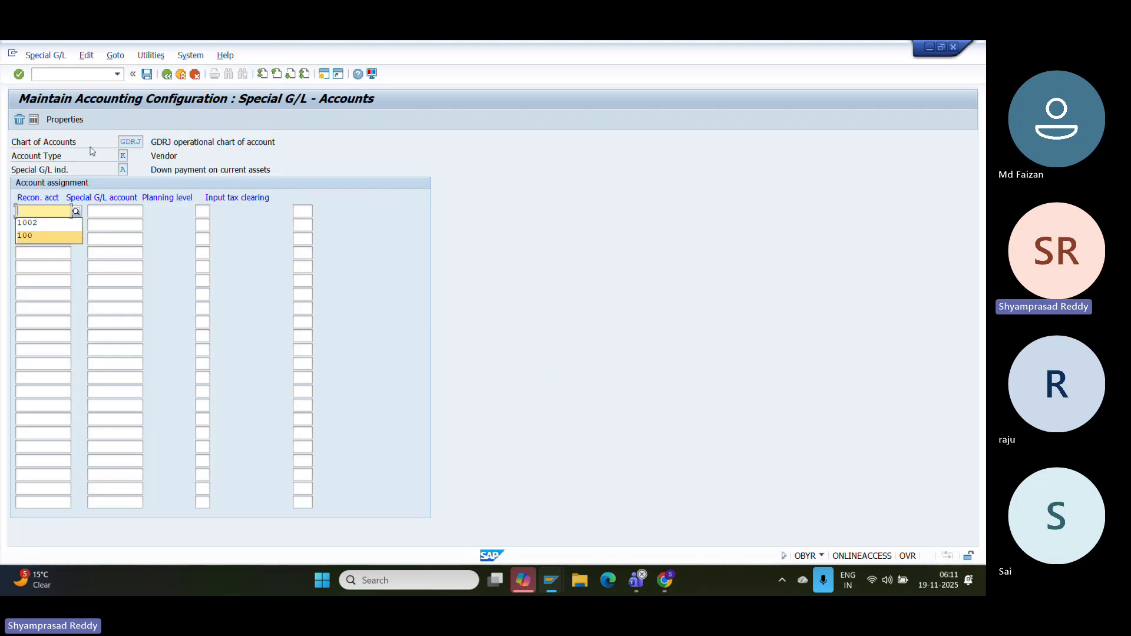
click(139, 211)
text(1003)
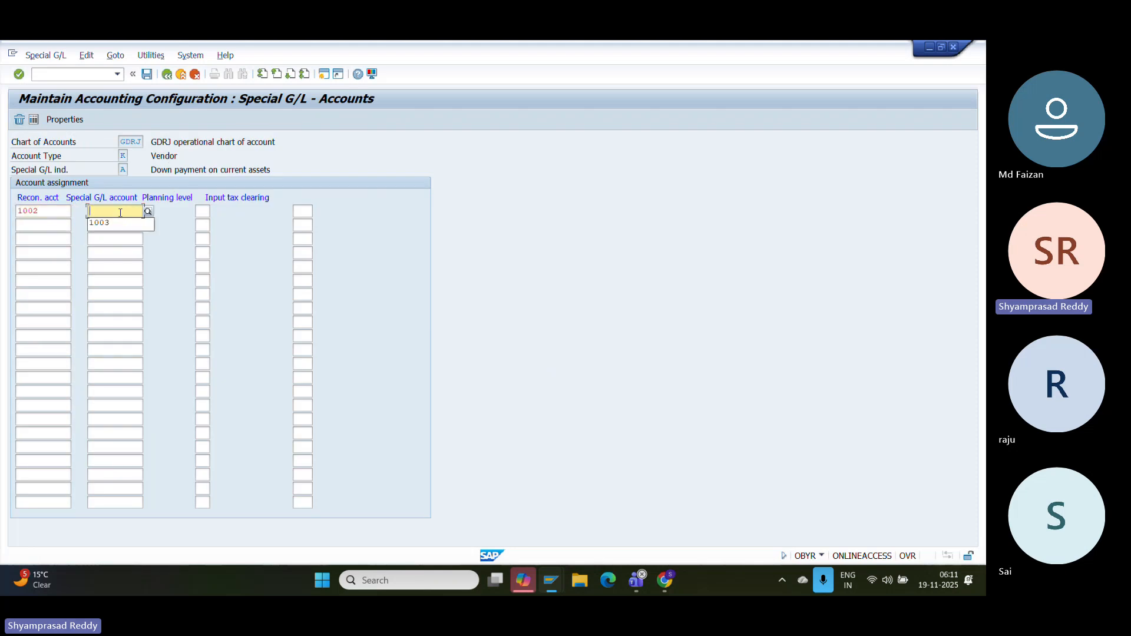
key(Return)
click(65, 119)
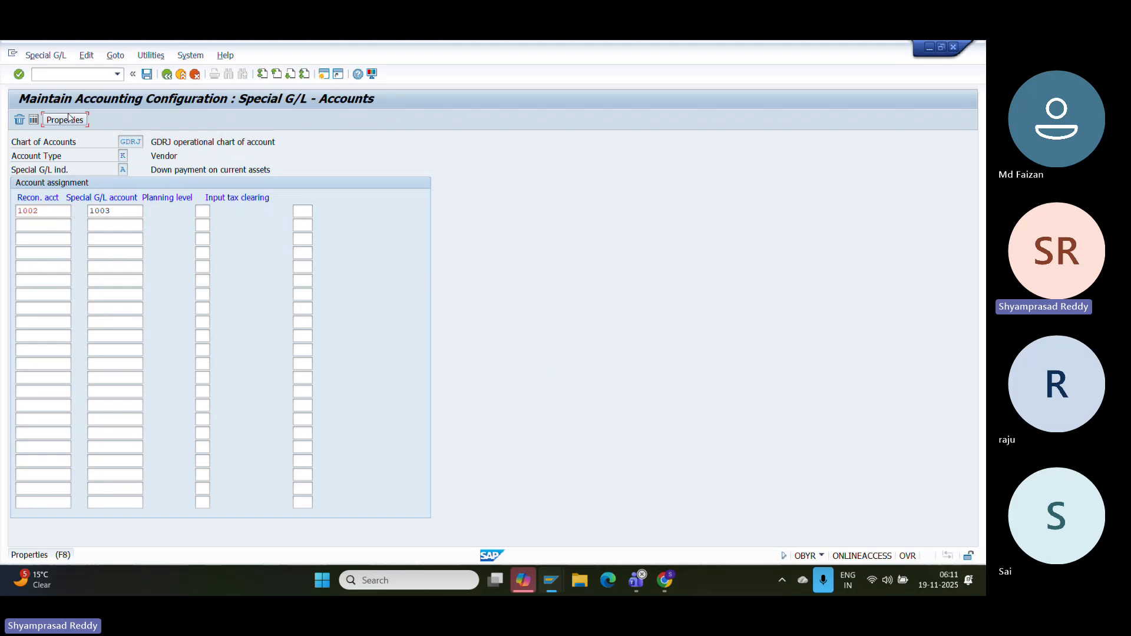
click(202, 272)
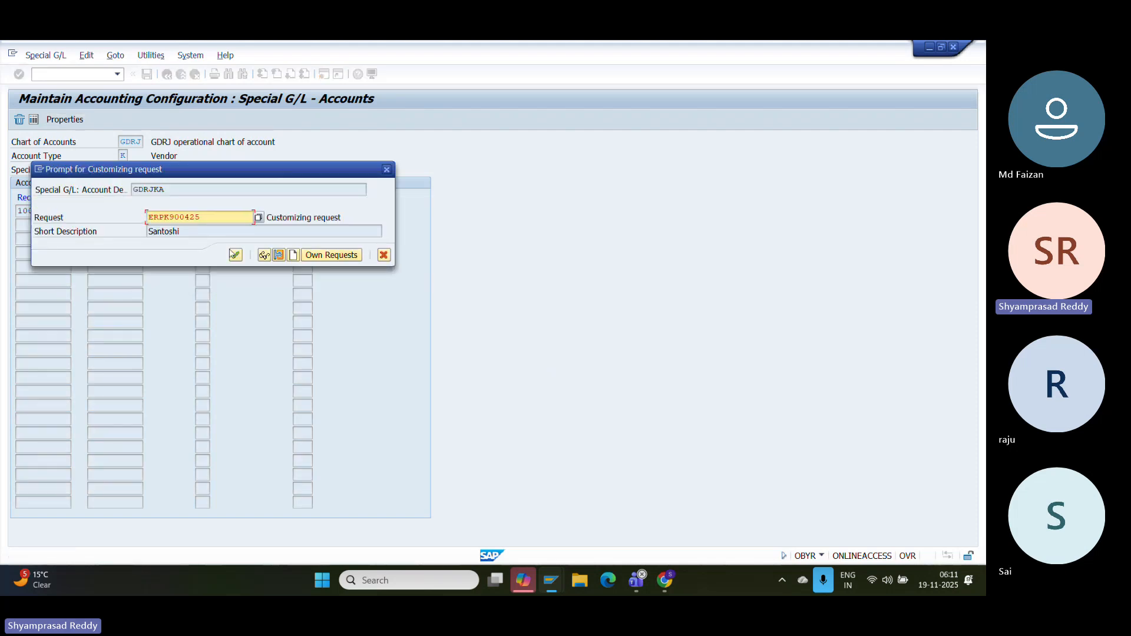
click(235, 255)
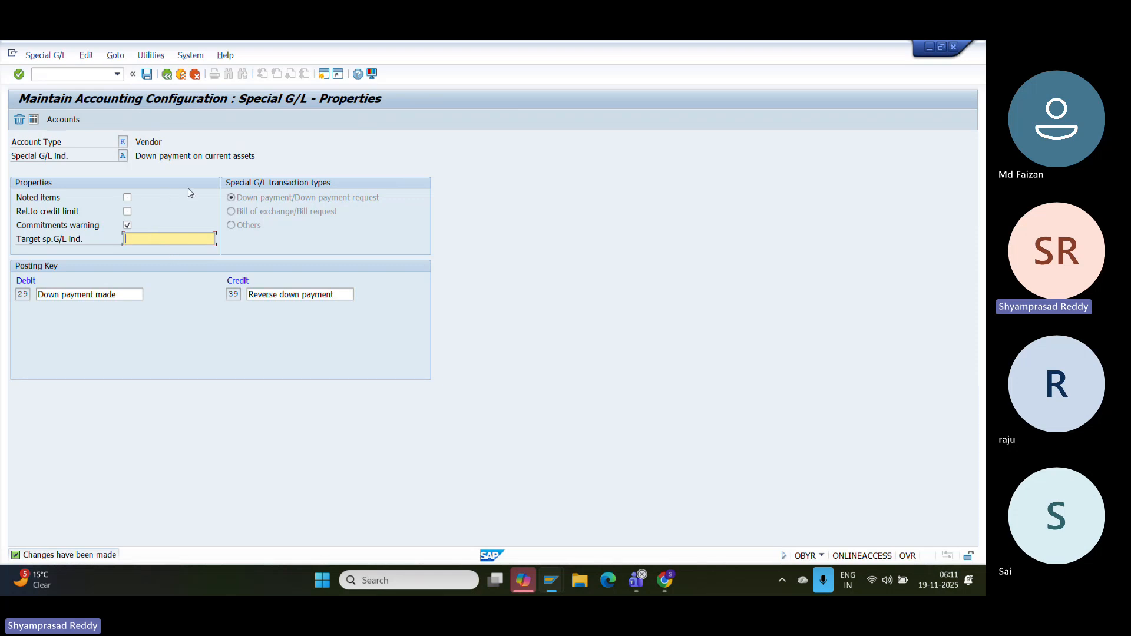
click(168, 74)
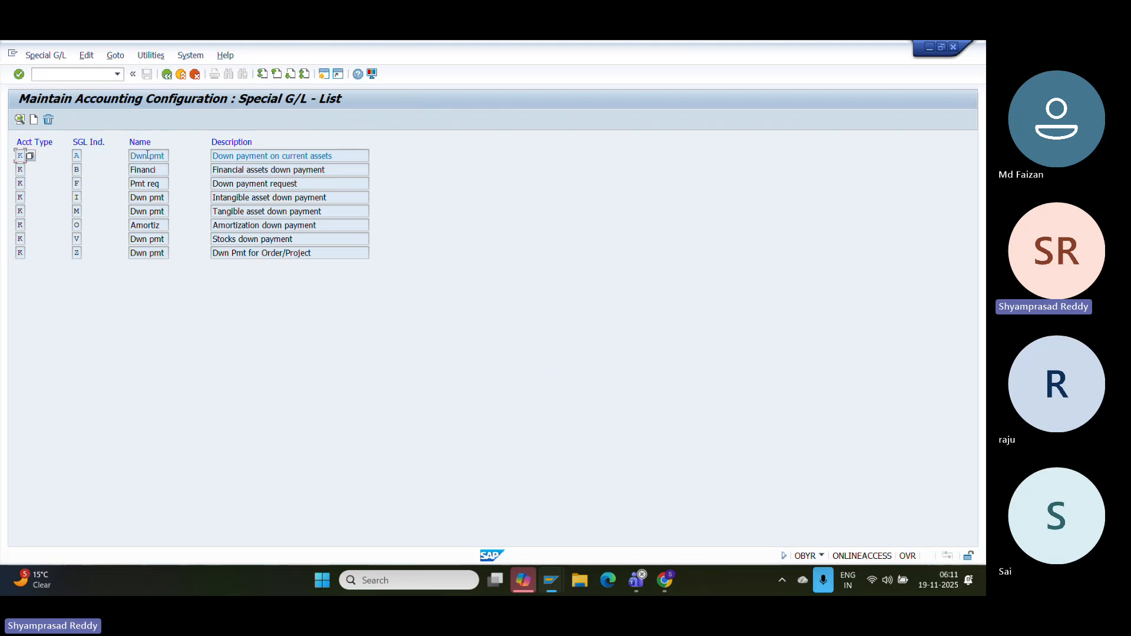
double_click(147, 155)
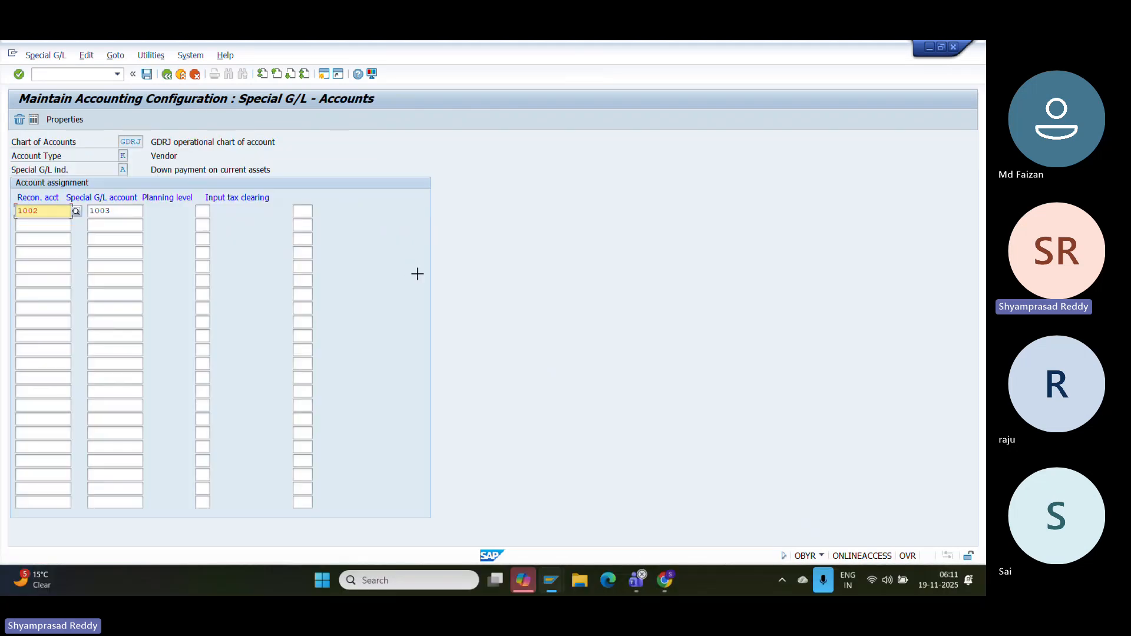
- Paste the SAP screenshot of indicator A's assignment into the configuration document
click(661, 589)
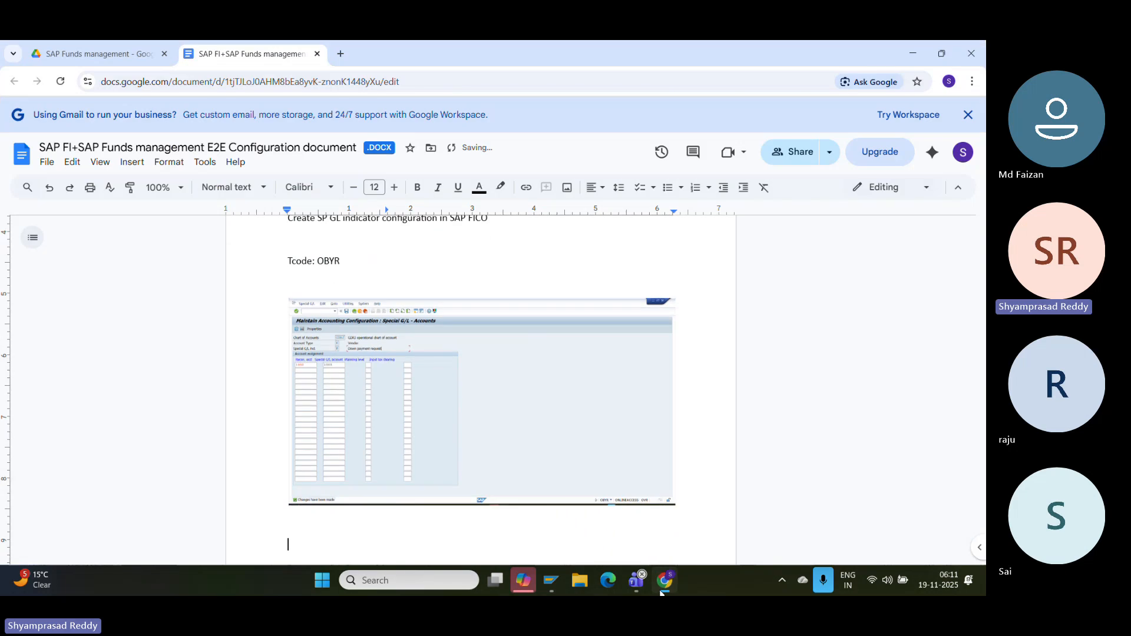
key(ctrl+v)
click(660, 590)
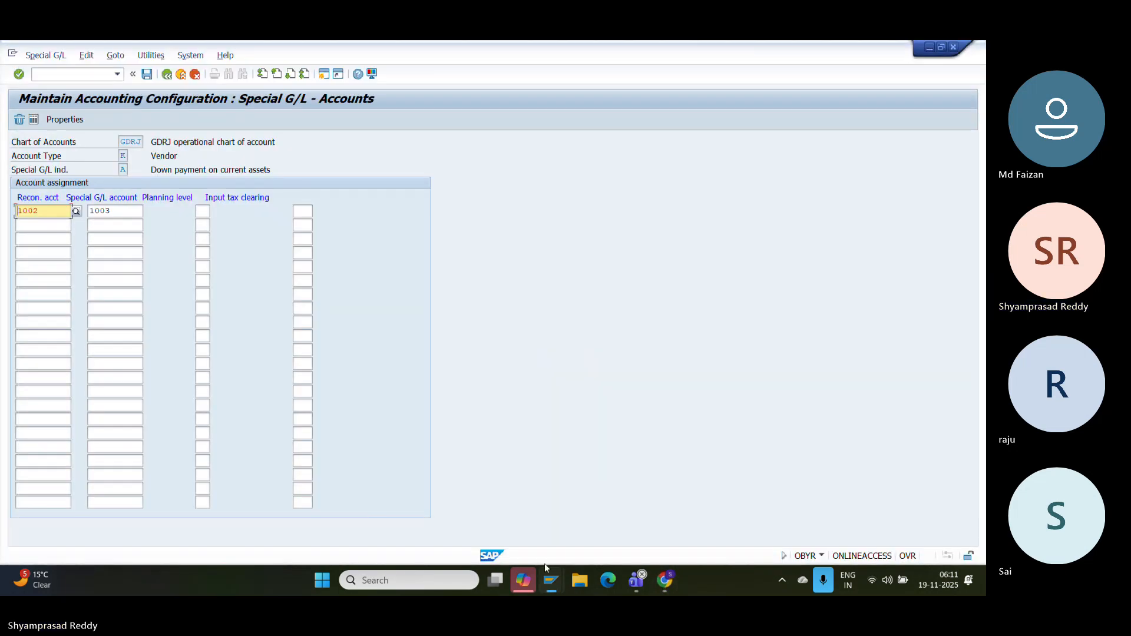
- Save the indicator A assignment again and confirm the customizing request
click(546, 585)
click(640, 473)
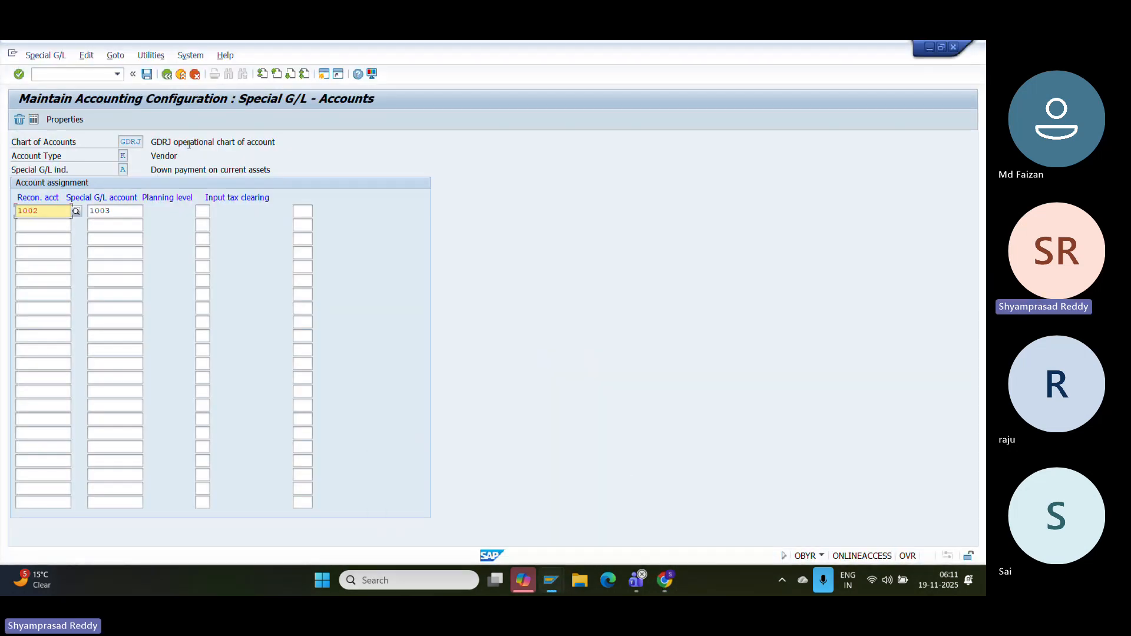
click(147, 75)
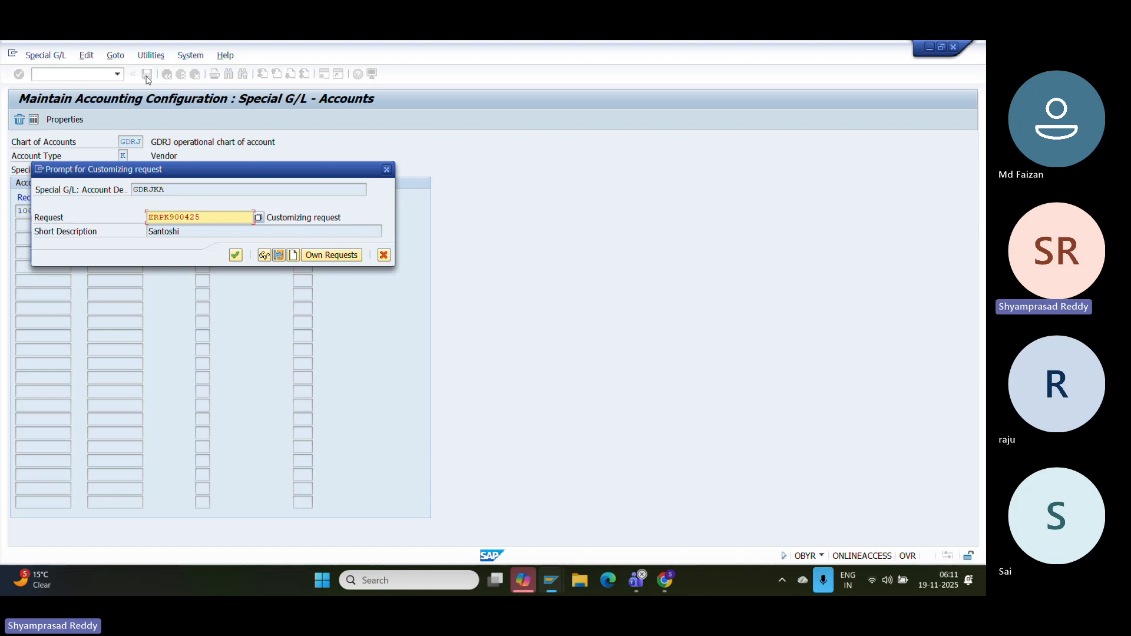
click(237, 254)
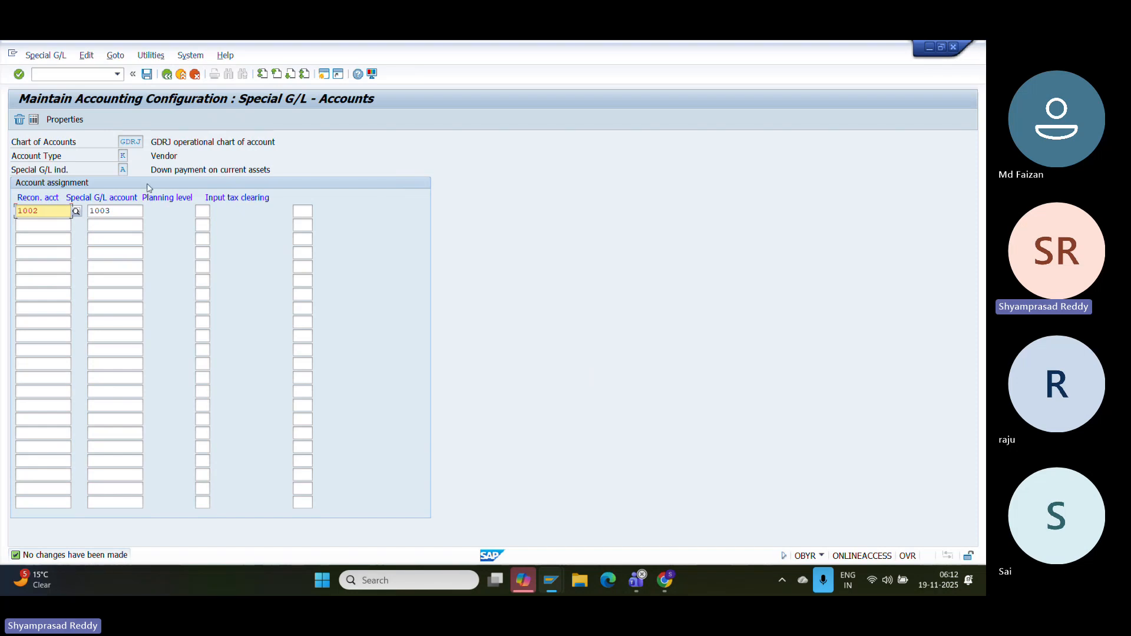
- Start transaction FMSA to create a funds center in FM Area GDRJ
click(64, 76)
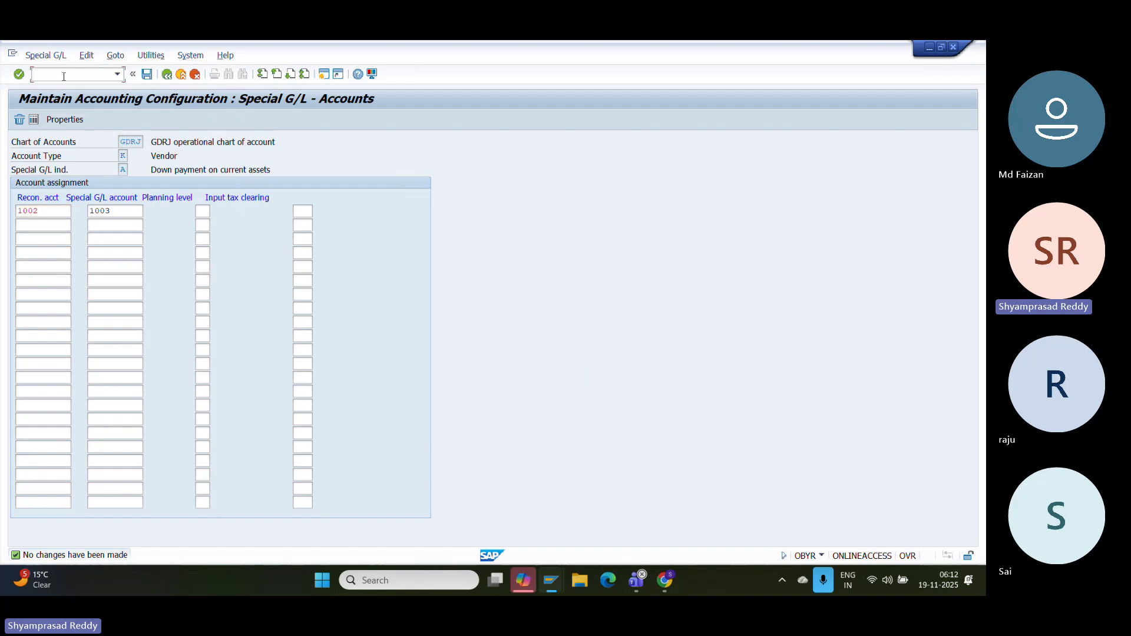
text(/NFMSA)
key(Return)
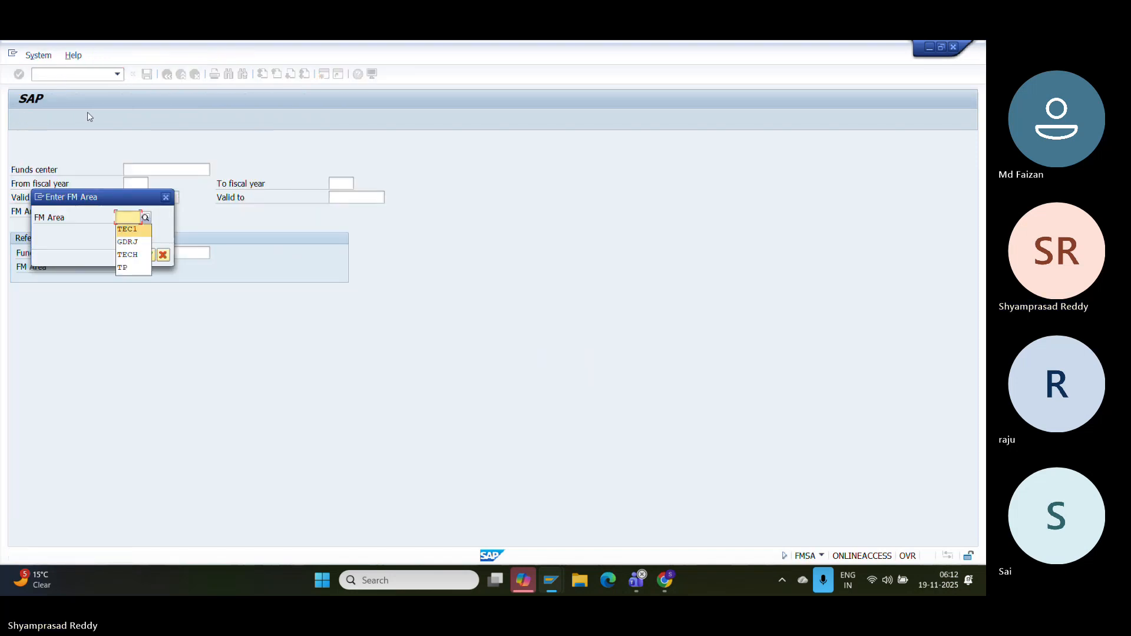
key(Down)
key(Return)
key(Return)
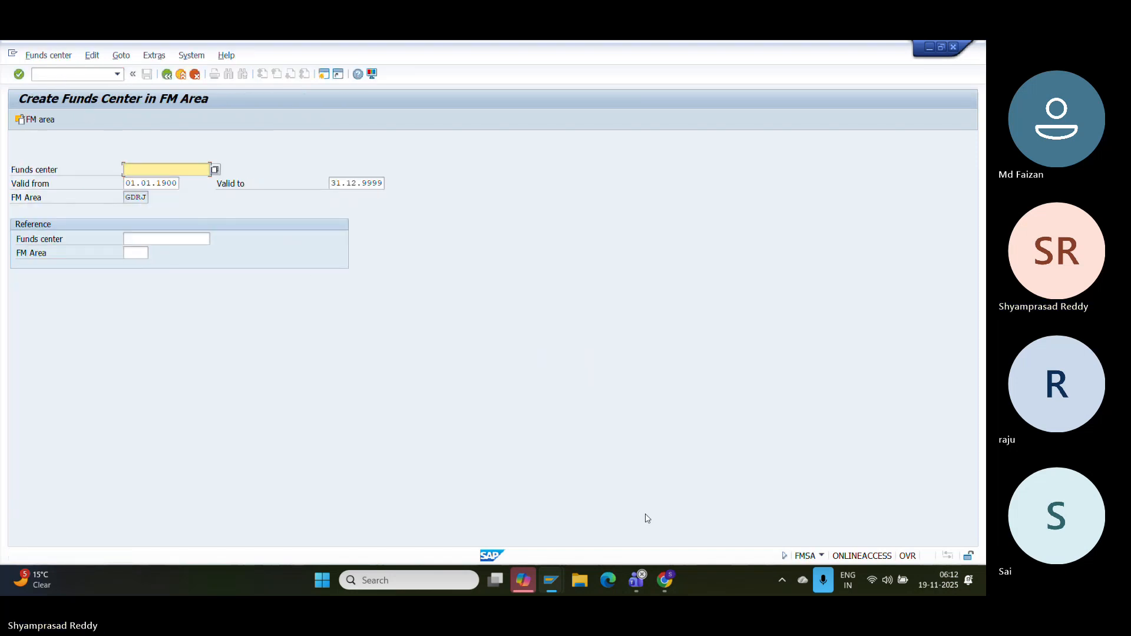
click(667, 580)
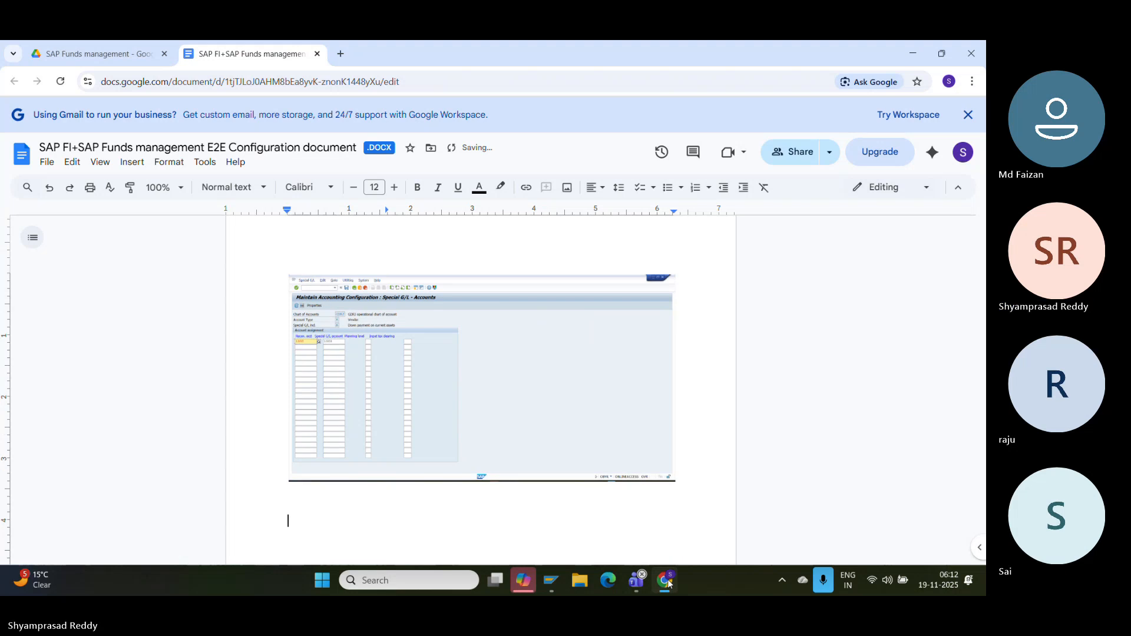
- Add the note 'Create fund center Tcode:FMC' below the screenshot, then return to Create Funds Center
text(Create )
text(fund cent)
text(er )
text(Tcid)
text(ode)
text(:FMC)
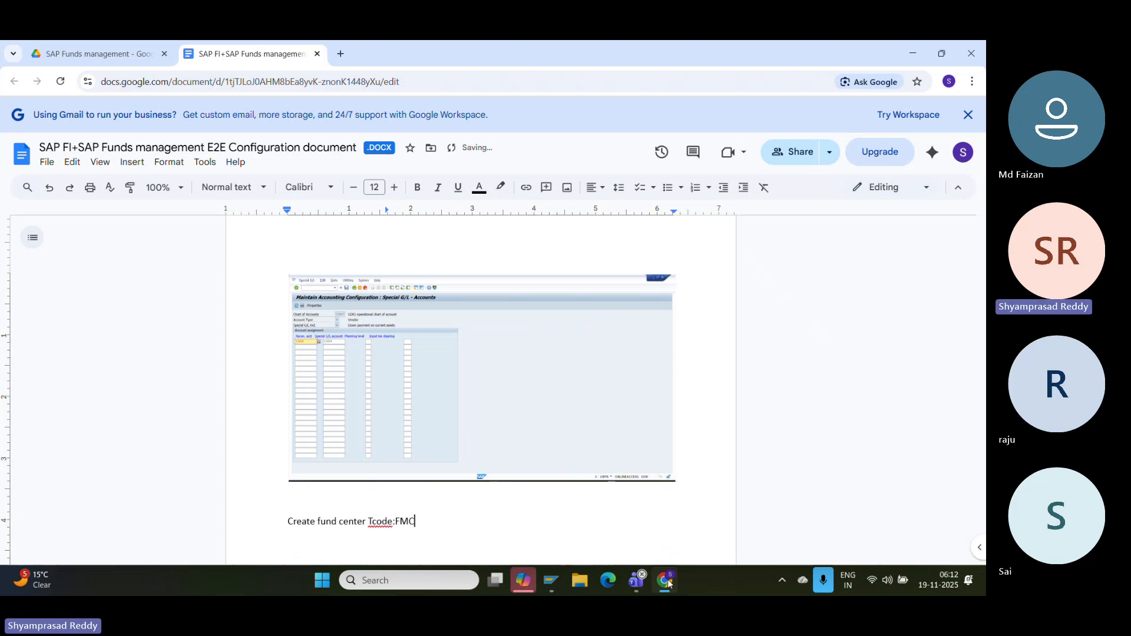
key(Return)
click(553, 582)
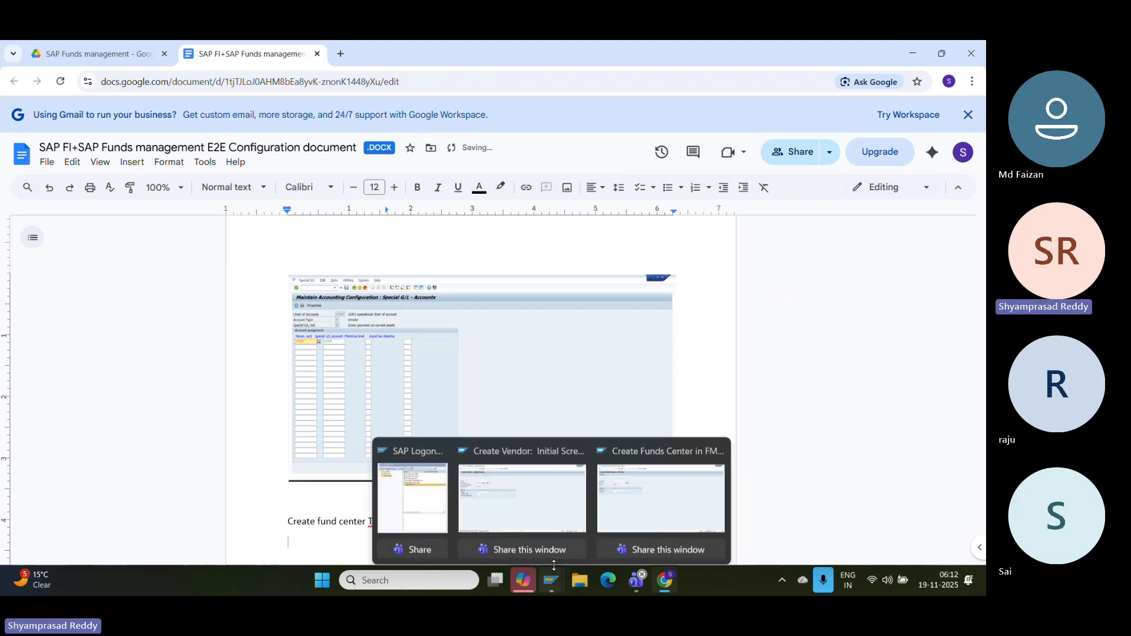
click(639, 488)
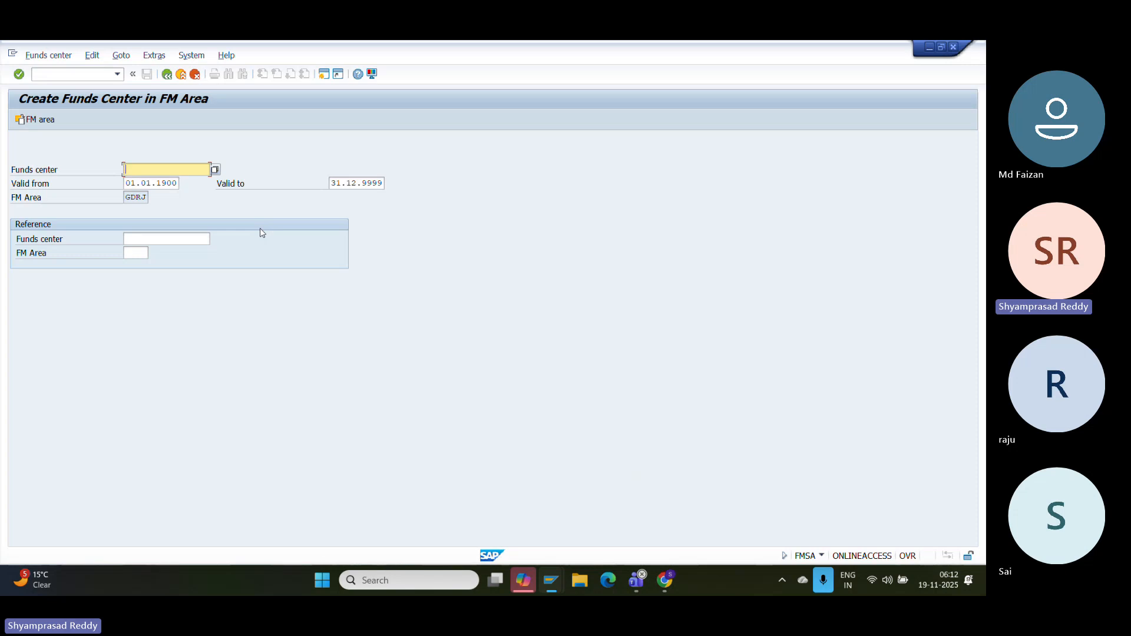
- Submit funds center DUMMY for FM Area GDRJ, which SAP rejects as already existing
text(DUMMY)
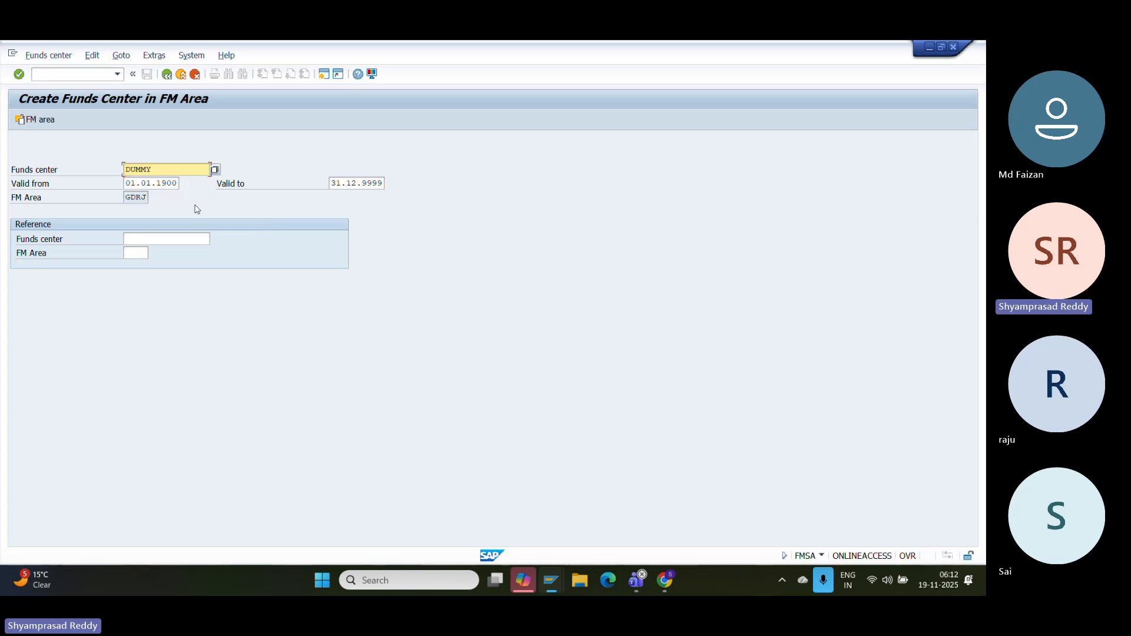
click(170, 182)
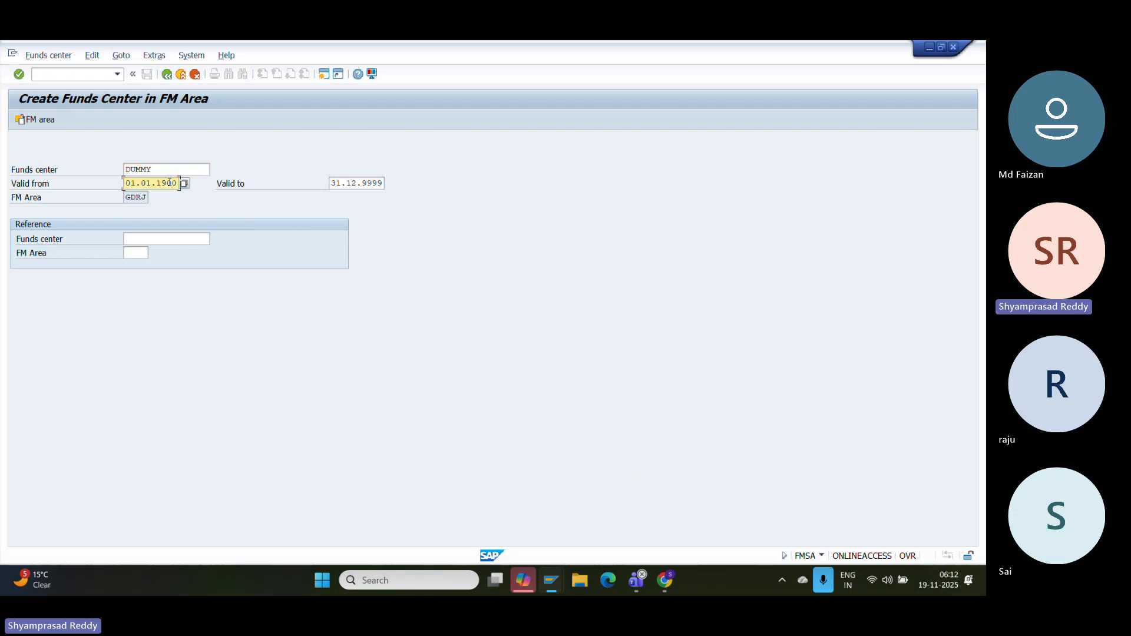
key(Return)
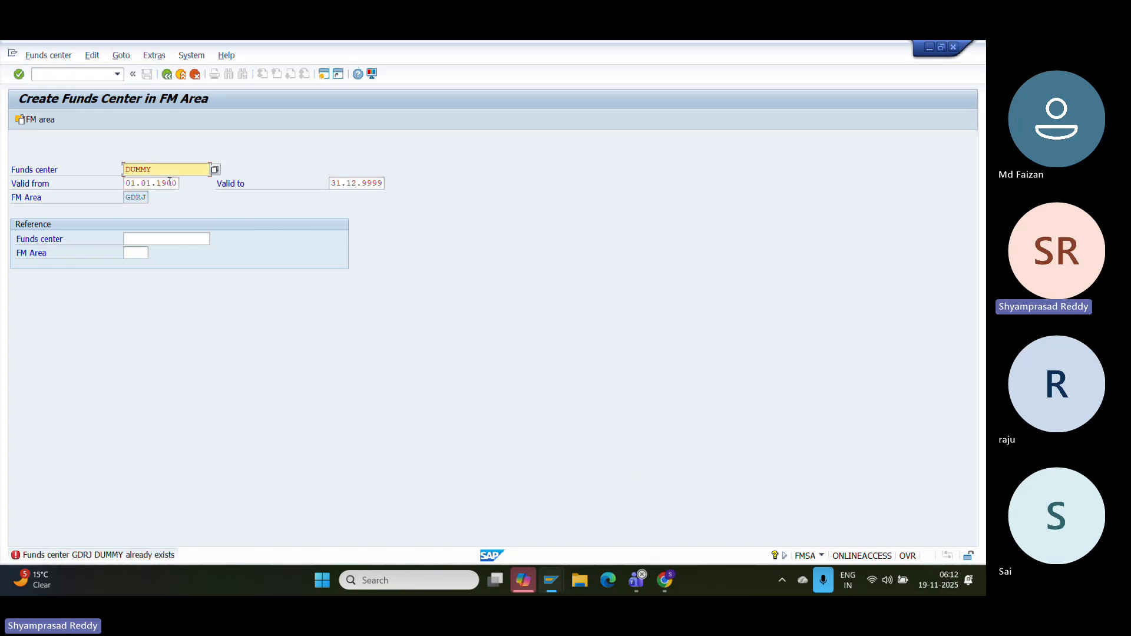
- Create funds center DUMMY1 named 'DUMMY1 FOR VENDOR D' with description 'DUMMY1 FOR VENDOR DP'
text(1)
key(Return)
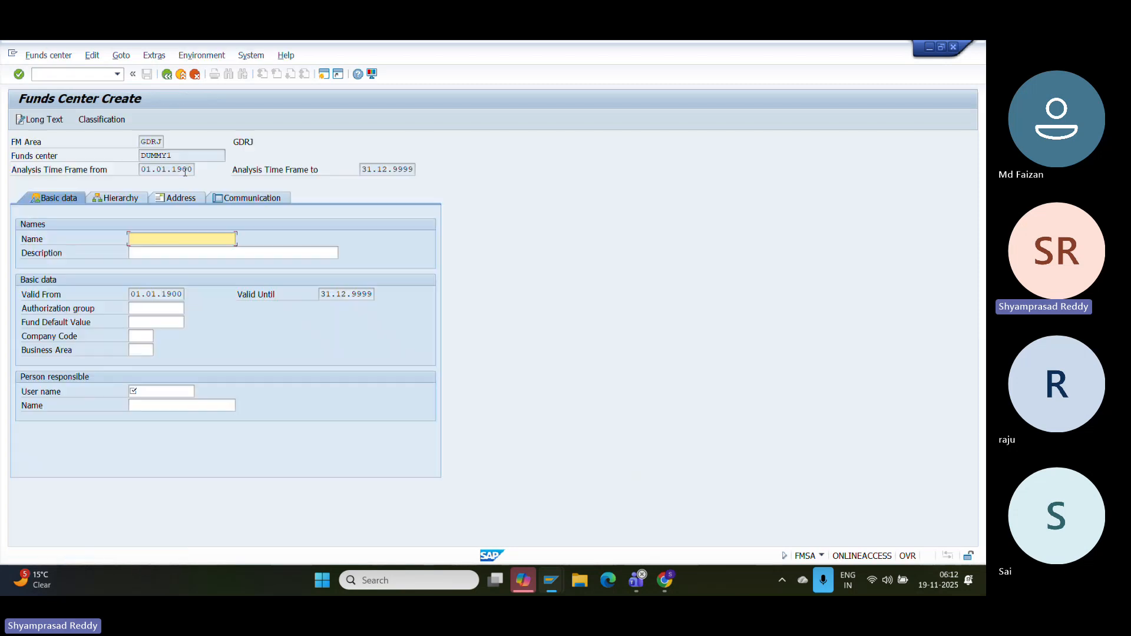
text(DUMMY1 FOR VE)
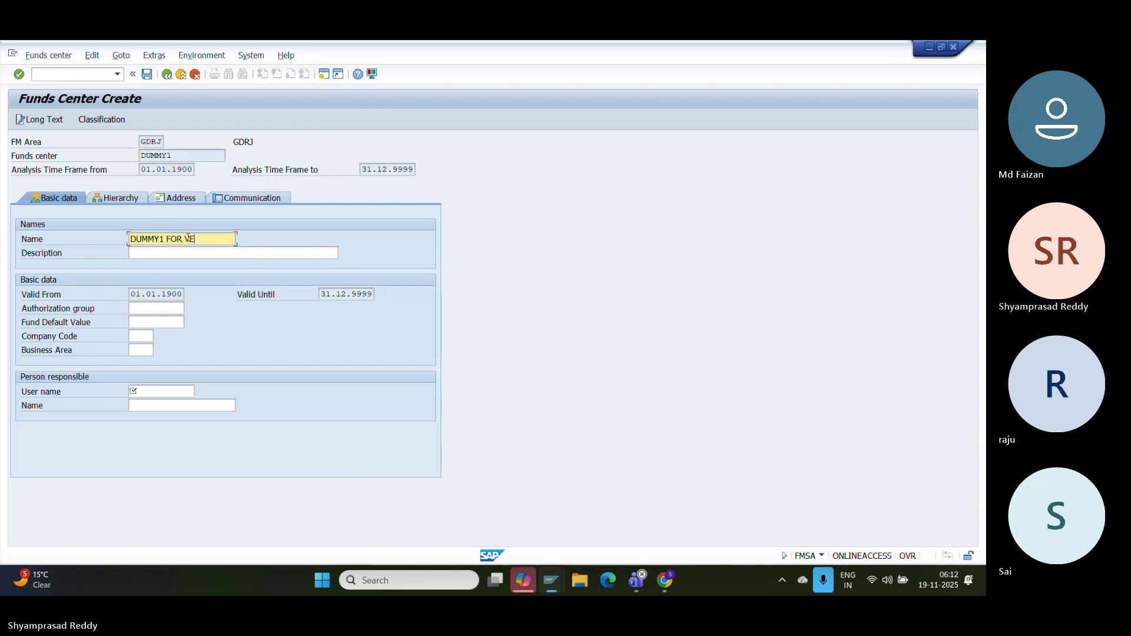
key(BackSpace)
key(BackSpace)
text(NDOR )
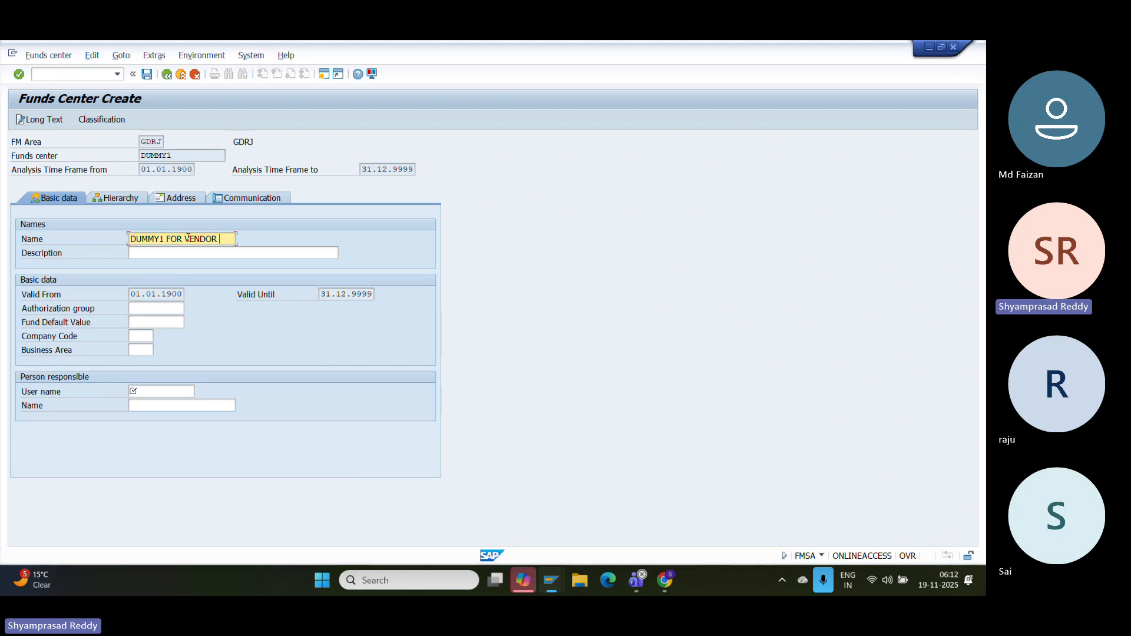
text(D)
click(234, 254)
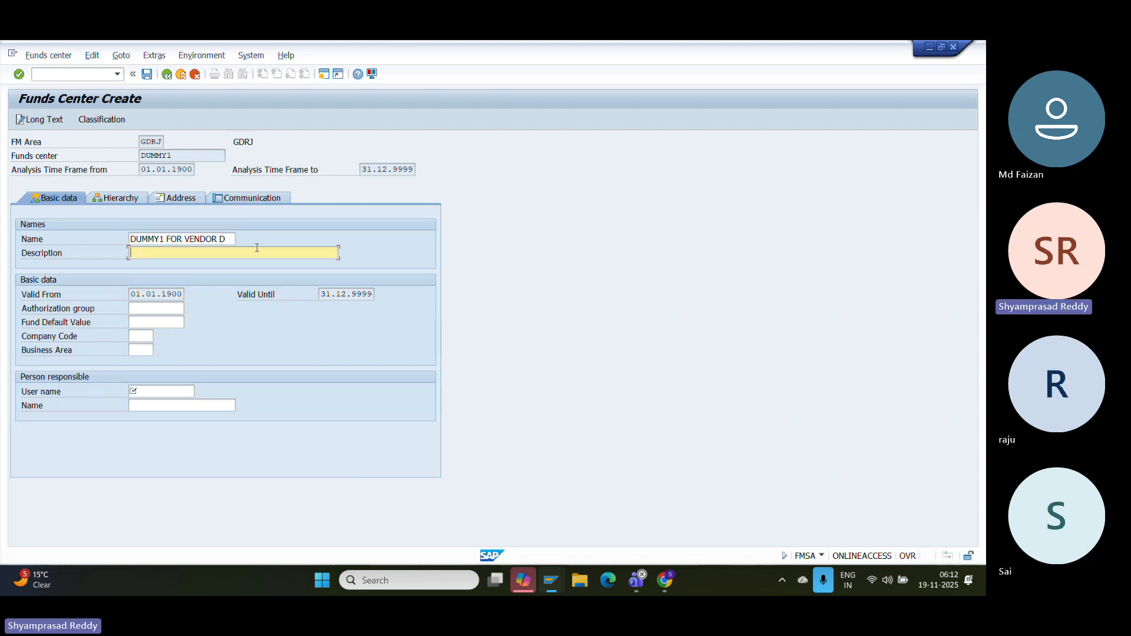
drag(233, 238, 24, 241)
key(ctrl+c)
key(Tab)
key(ctrl+v)
text(P)
- Fill in the company code and choose a valid responsible user name from history
click(139, 336)
key(BackSpace)
key(Down)
key(Return)
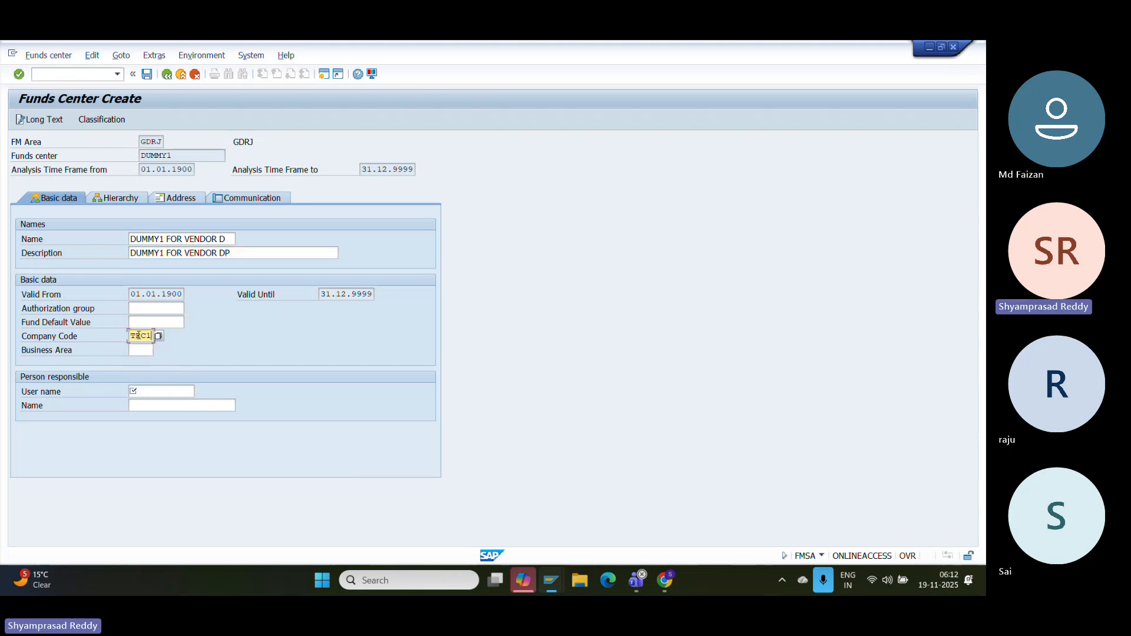
key(Tab)
key(Tab)
key(BackSpace)
key(Down)
key(Return)
key(Return)
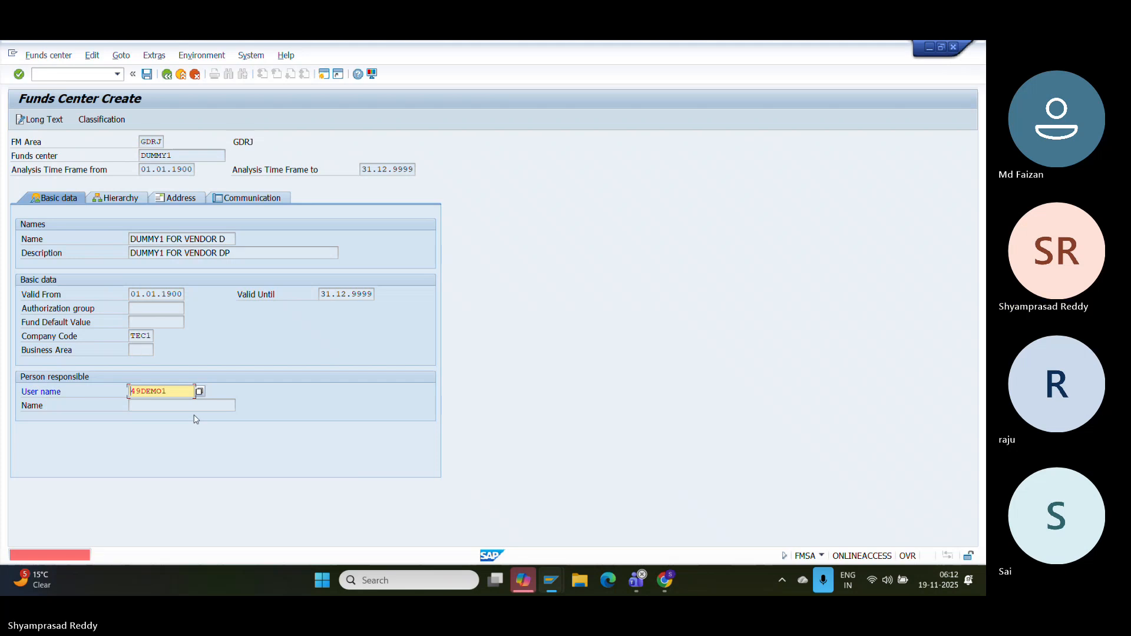
drag(174, 392, 104, 398)
key(BackSpace)
key(Down)
key(Down)
key(Return)
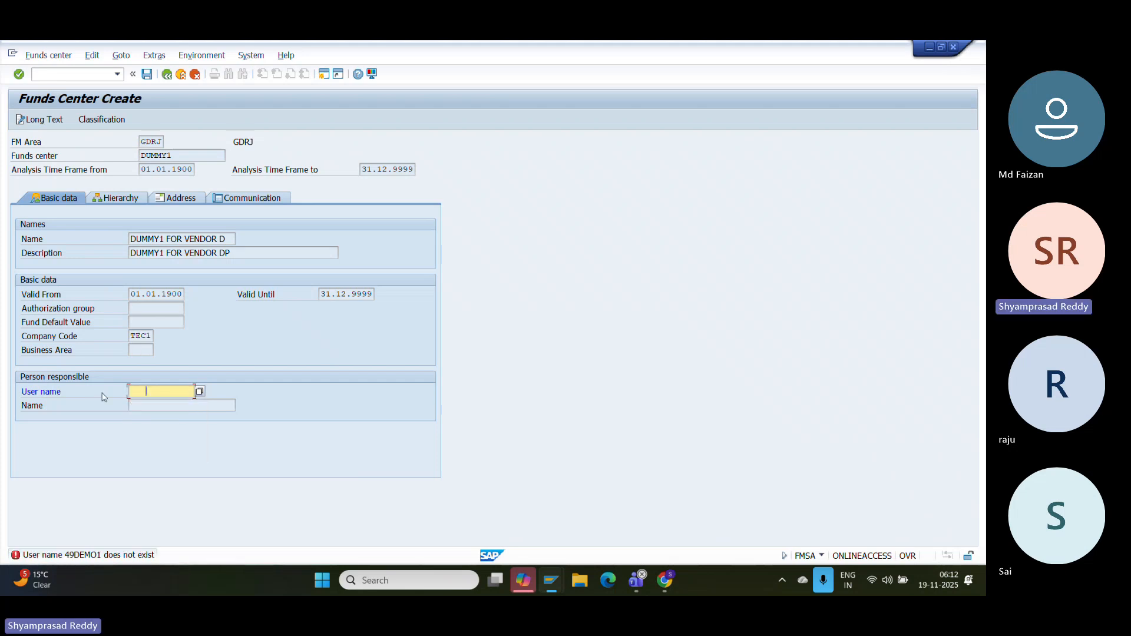
key(Return)
key(BackSpace)
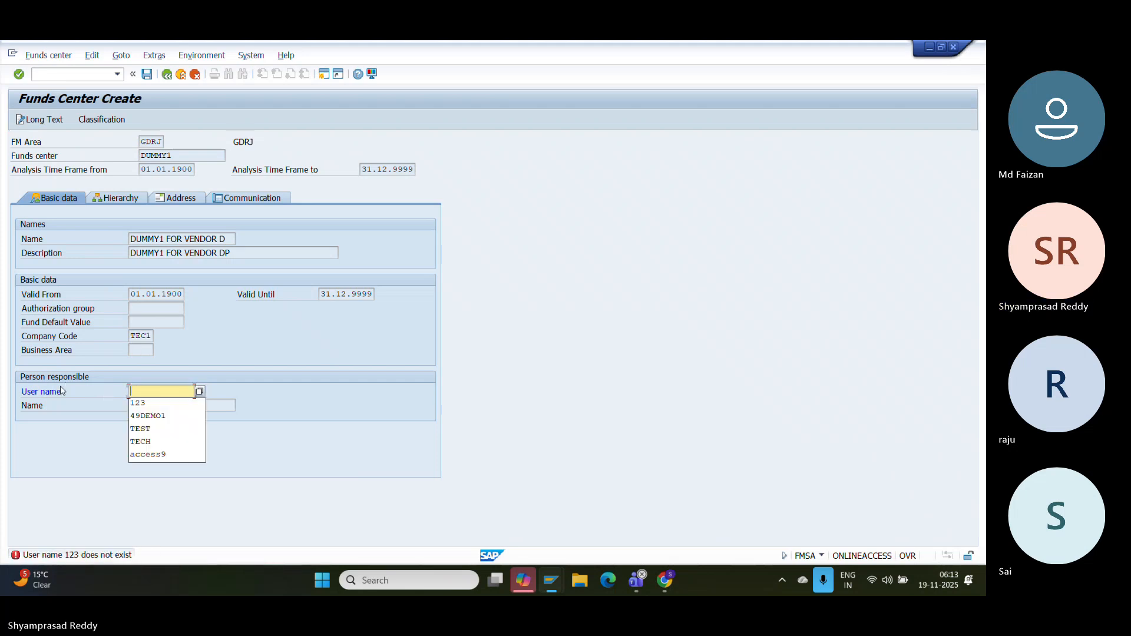
key(Down)
key(Down)
key(Down)
key(Return)
- Replace the invalid company code TEC1 with GDRJ and recheck the form
key(Return)
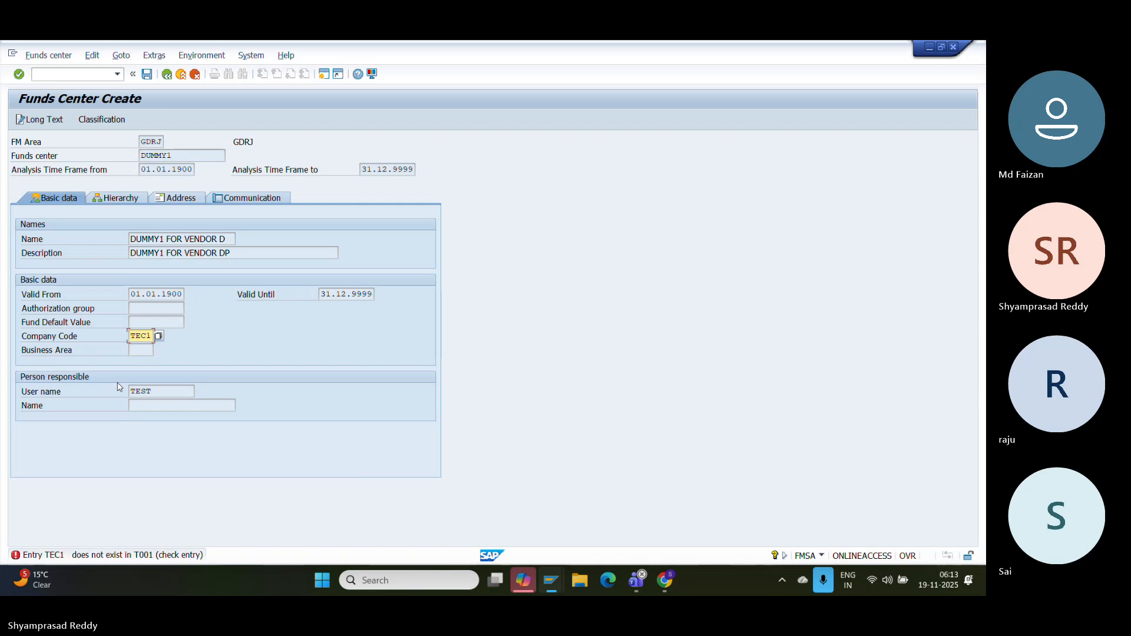
drag(152, 336, 13, 316)
key(BackSpace)
key(Down)
key(Down)
key(Return)
key(Return)
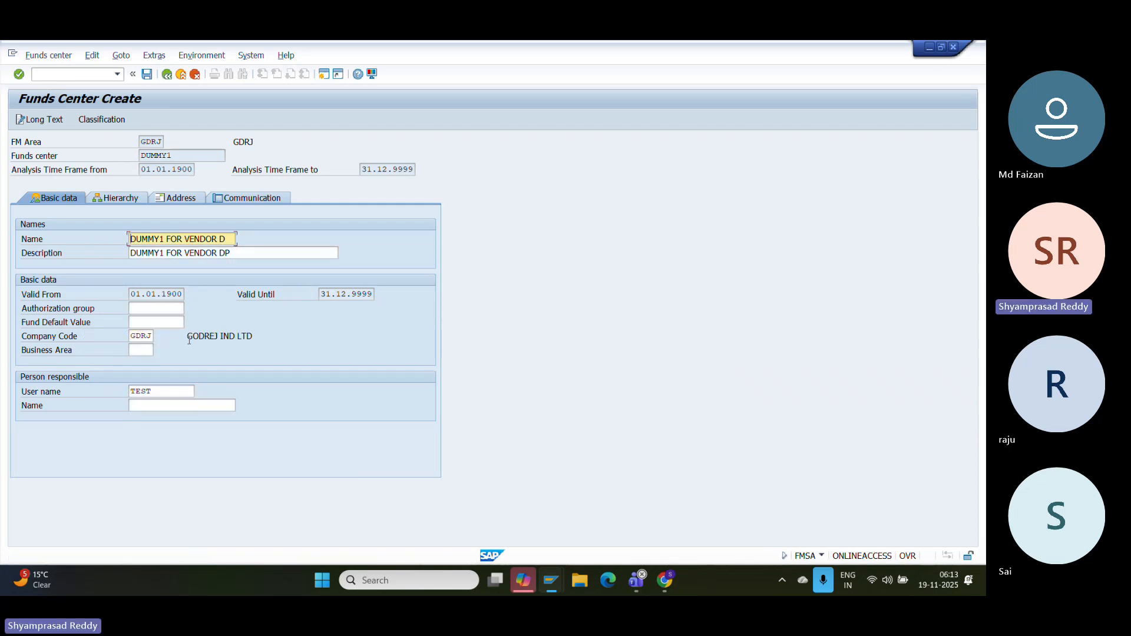
- Capture the funds center form as an image and save funds center DUMMY1
key(super+s)
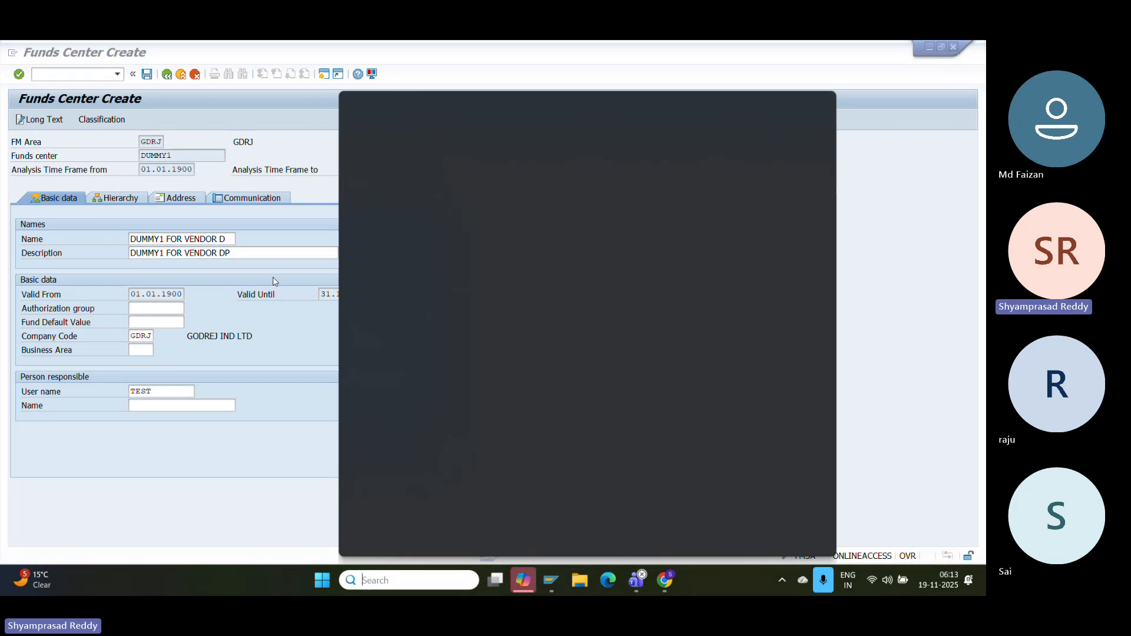
click(264, 301)
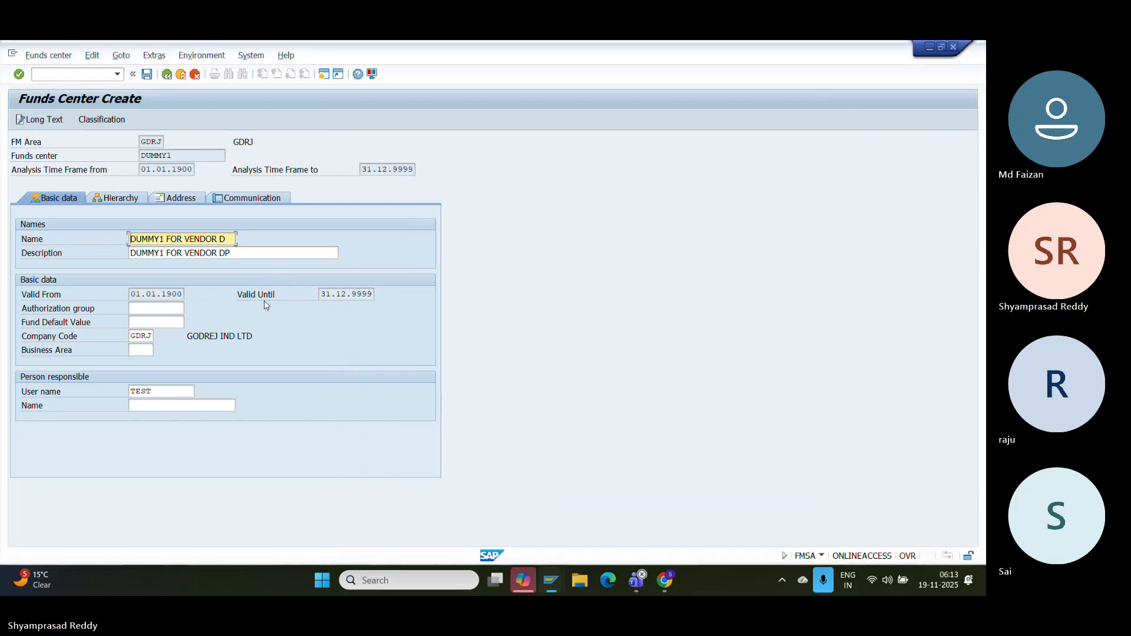
key(super+shift+s)
drag(79, 112, 441, 378)
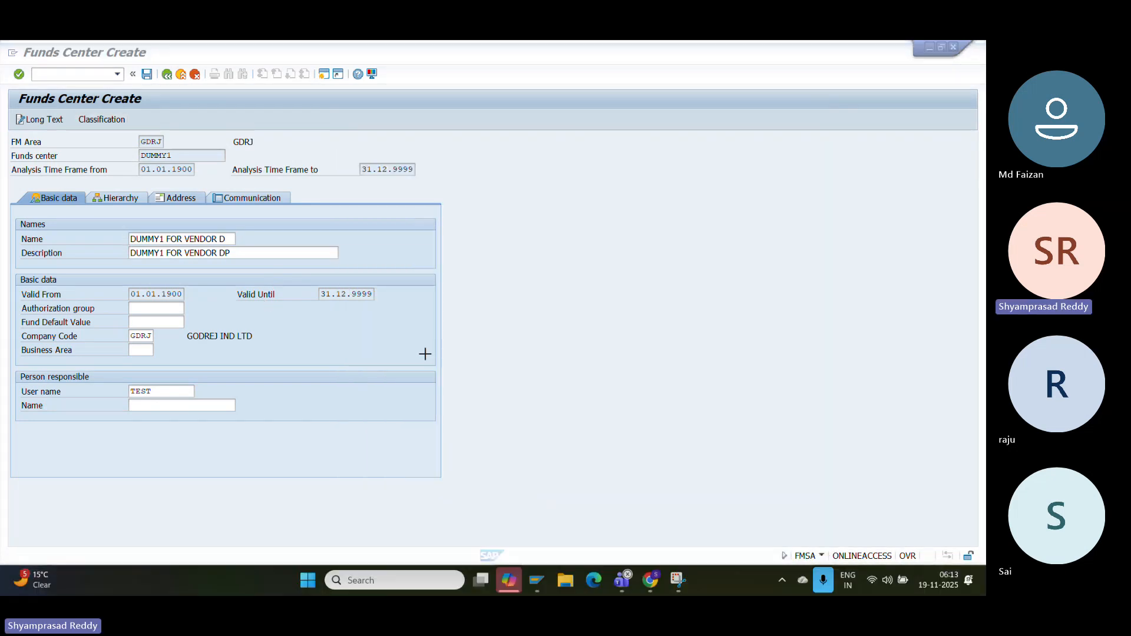
click(147, 75)
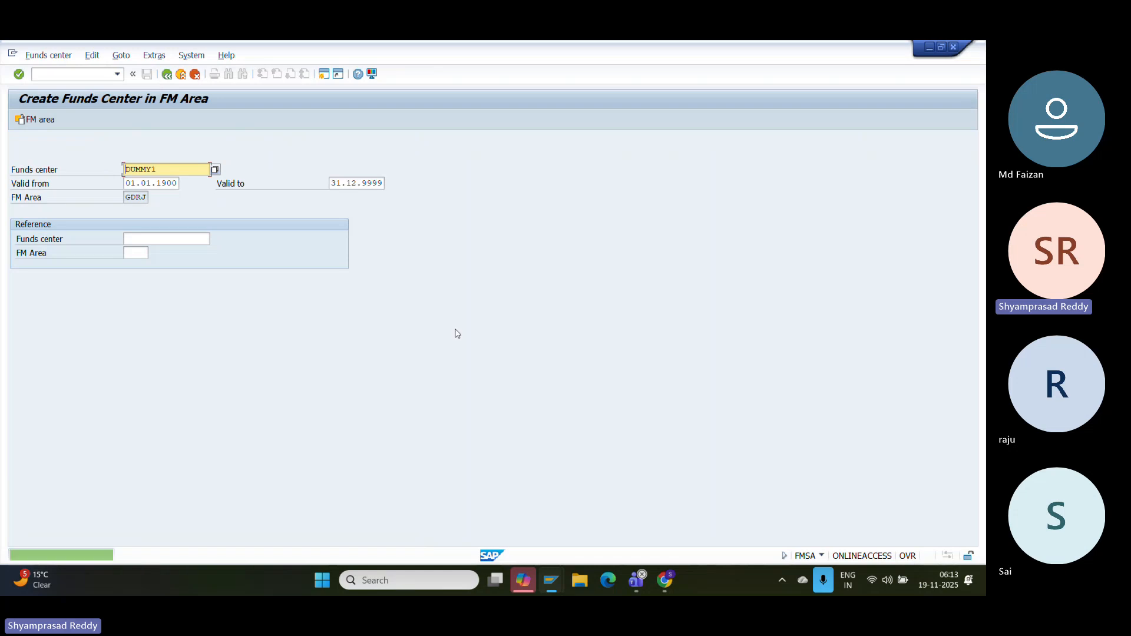
- Paste the funds center screenshot and add 'Create commitment item for vendor down payment Tcode:FMCIA'
click(666, 581)
key(ctrl+v)
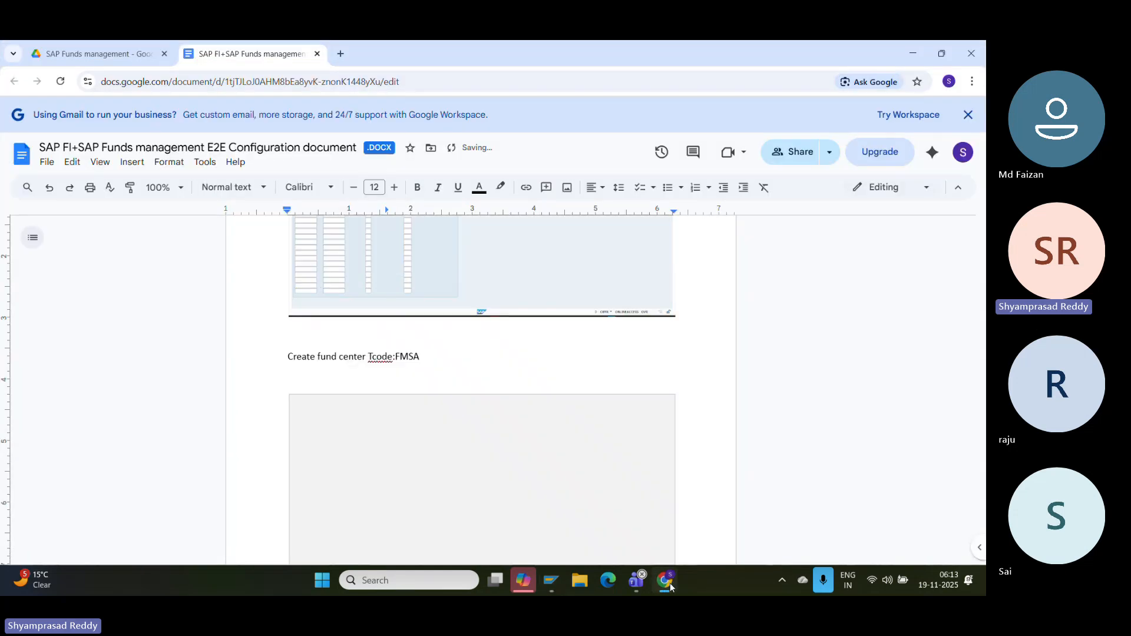
key(Return)
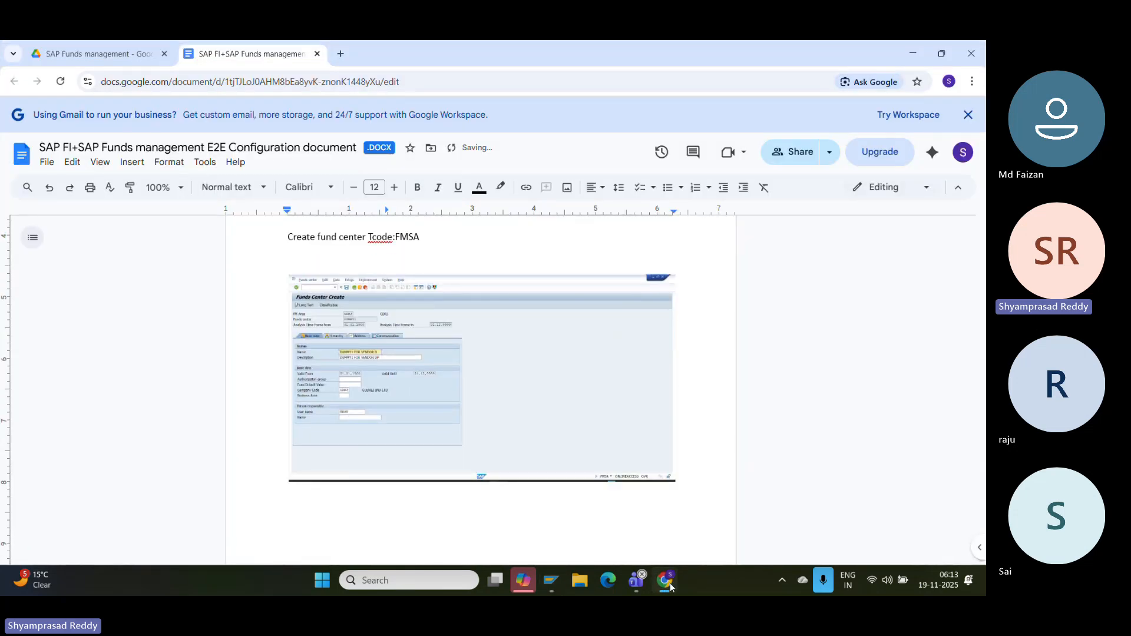
text(Ct)
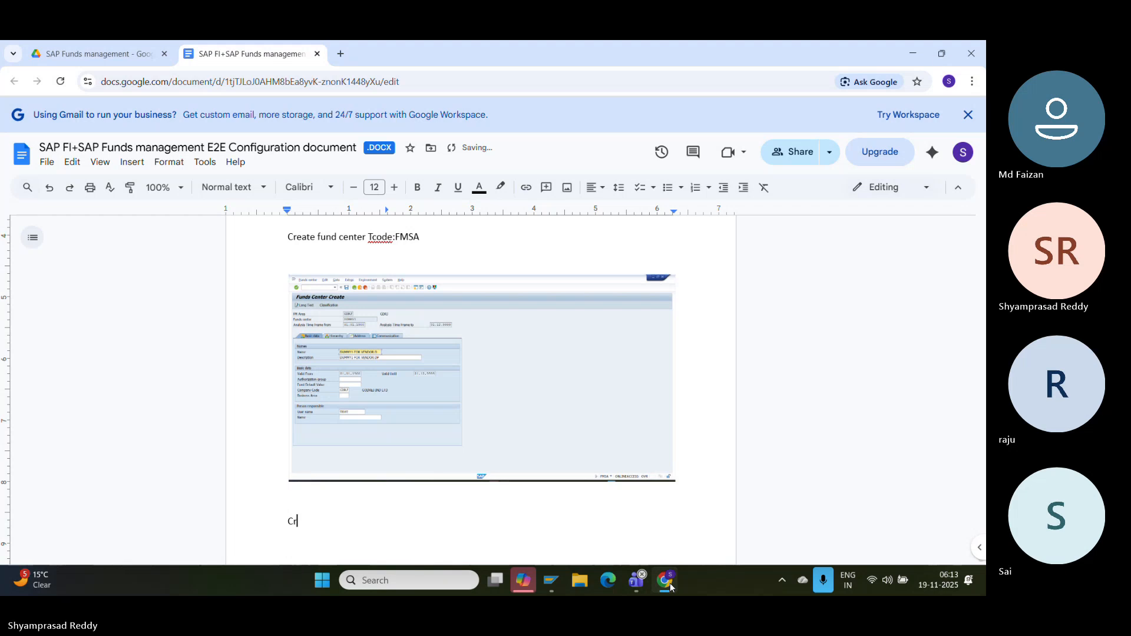
text(eate commitment item for )
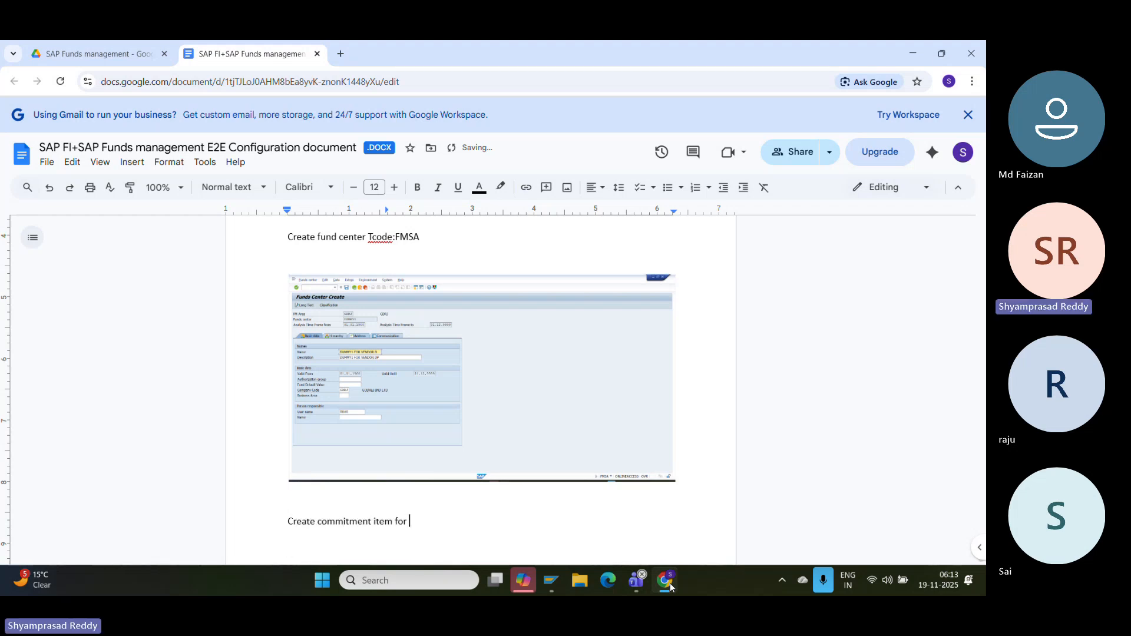
text(vendor down )
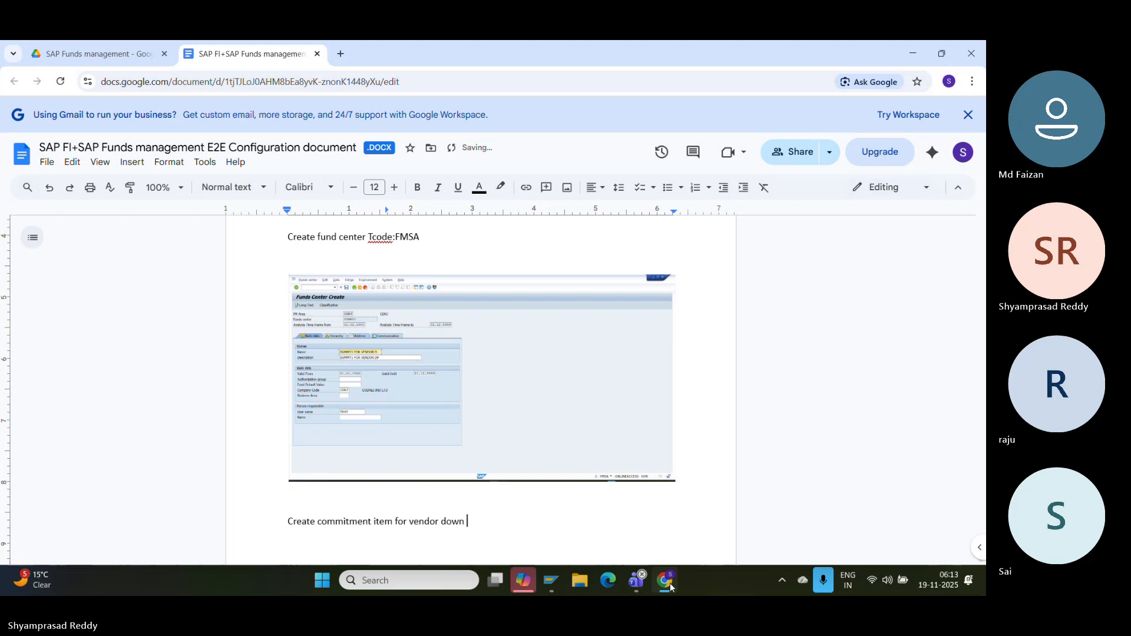
text(payment)
text( Tx)
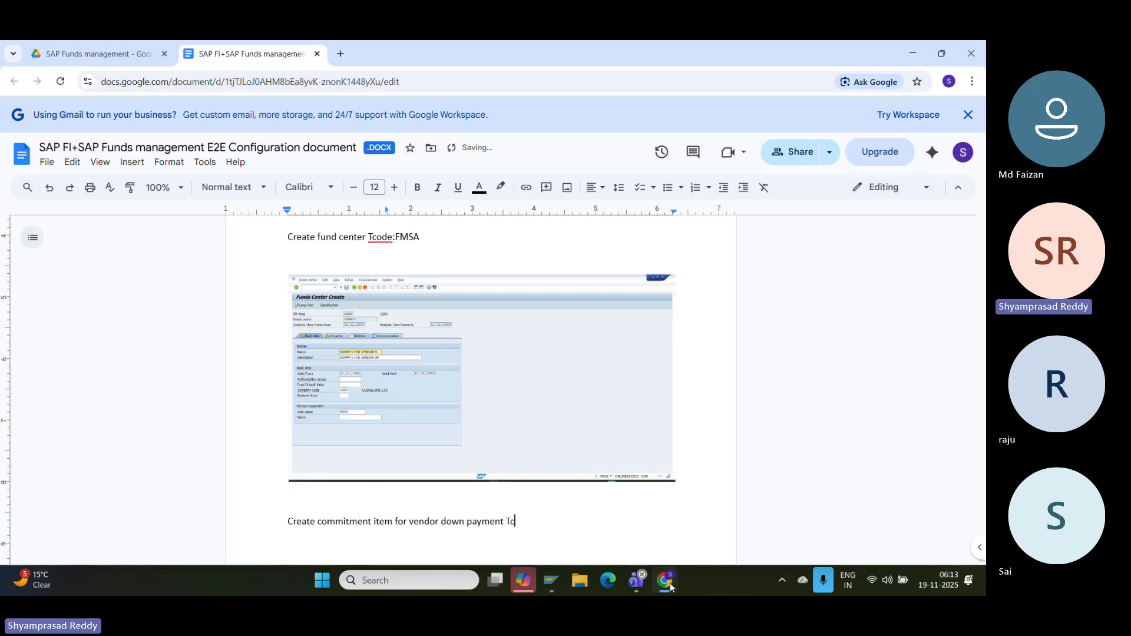
text(ode:)
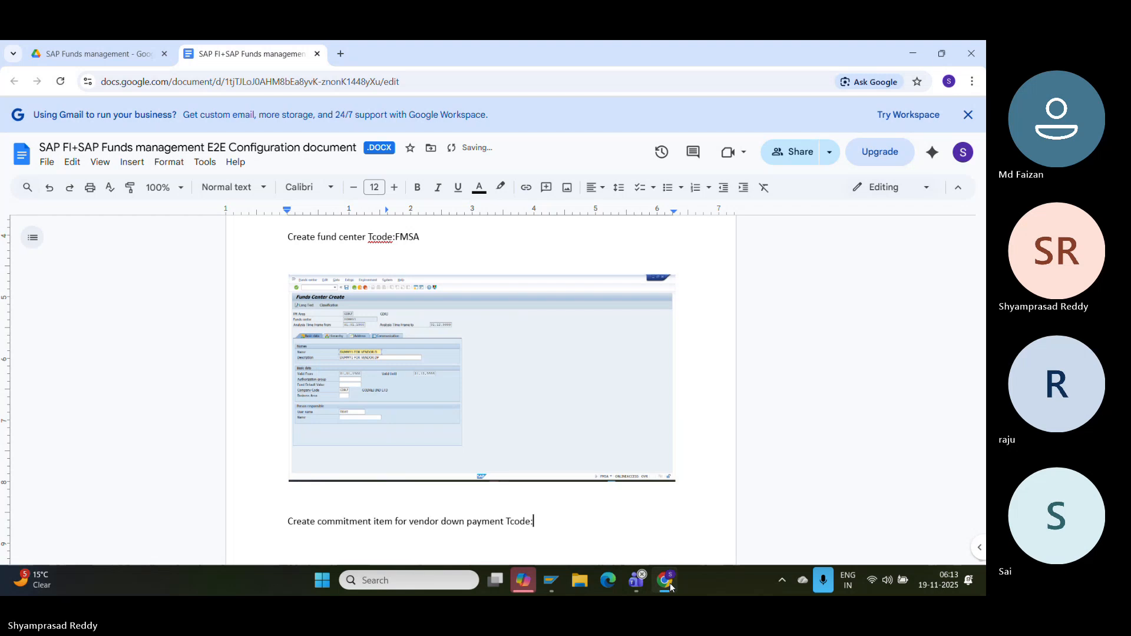
text(FMCIA)
key(Return)
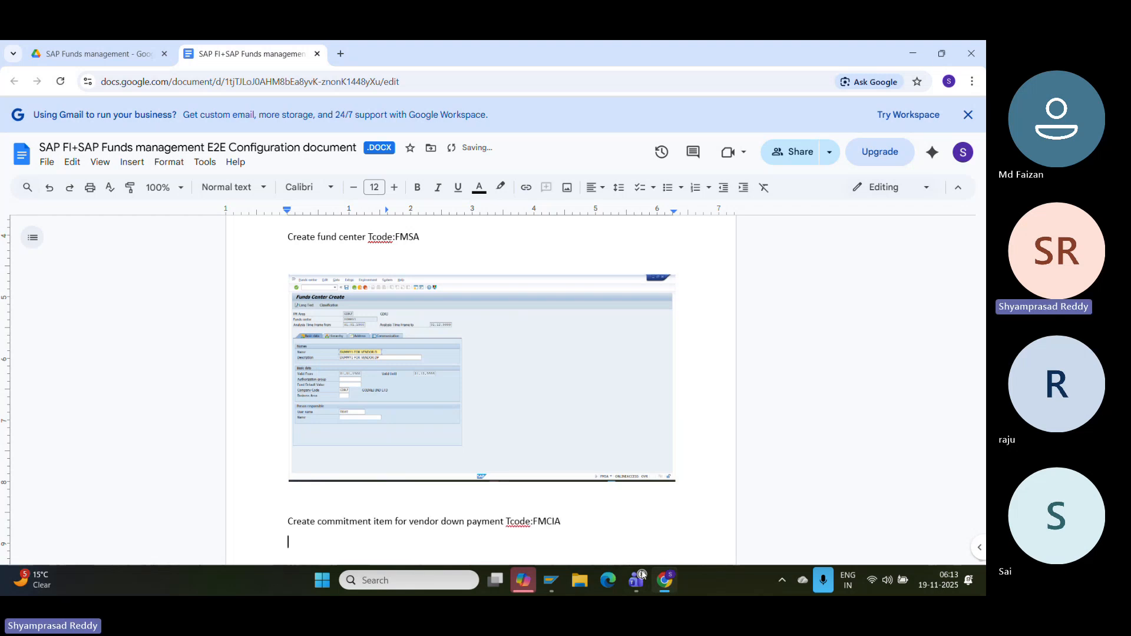
- Start creating commitment item DUMM1 in transaction /NFMCIA
mouse_move(552, 582)
click(598, 493)
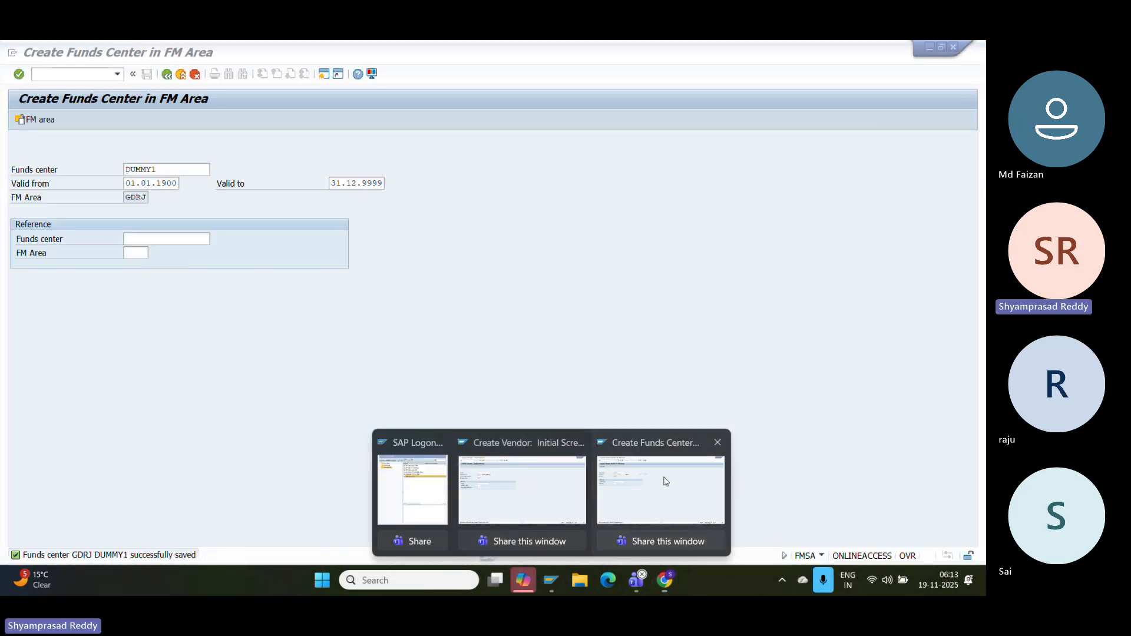
click(87, 73)
text(/)
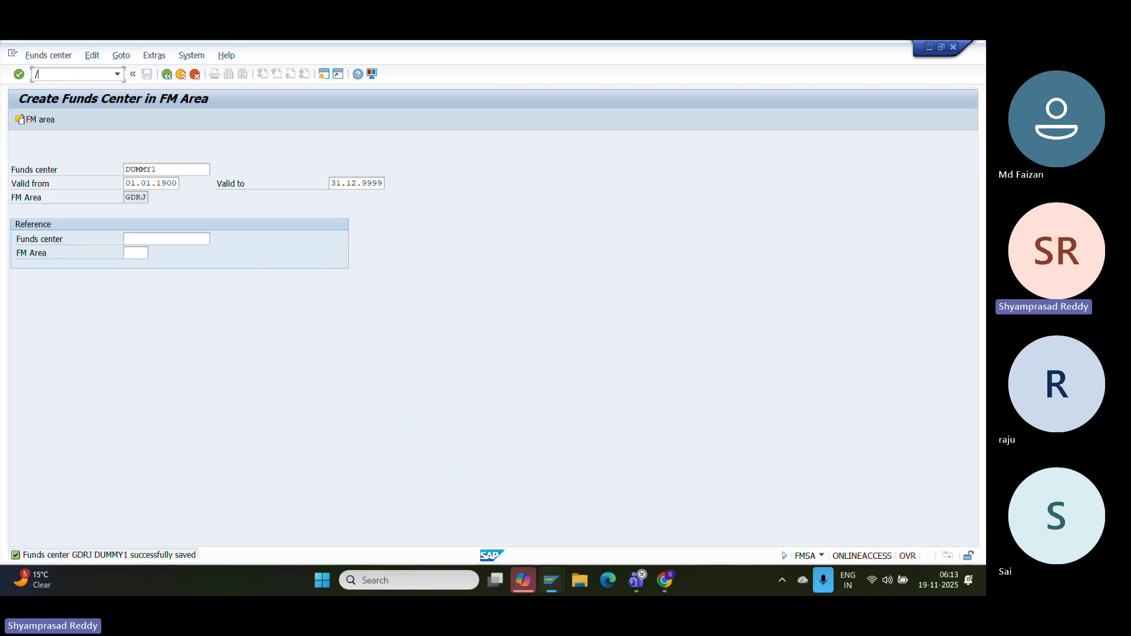
text(NFMCIA)
key(Return)
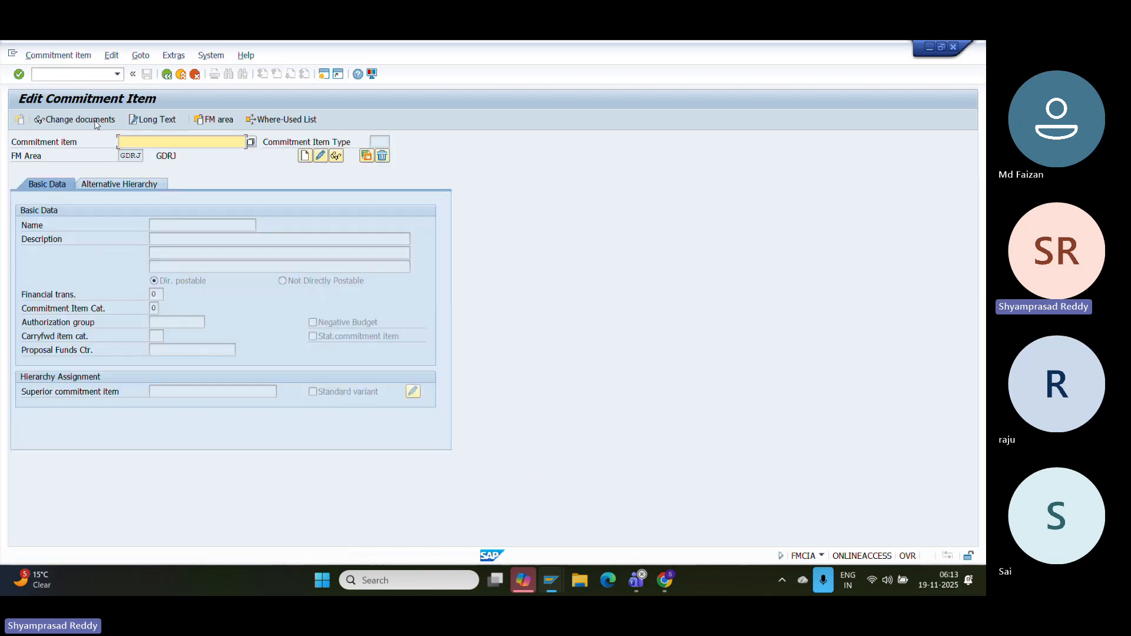
text(DUMM1)
click(305, 156)
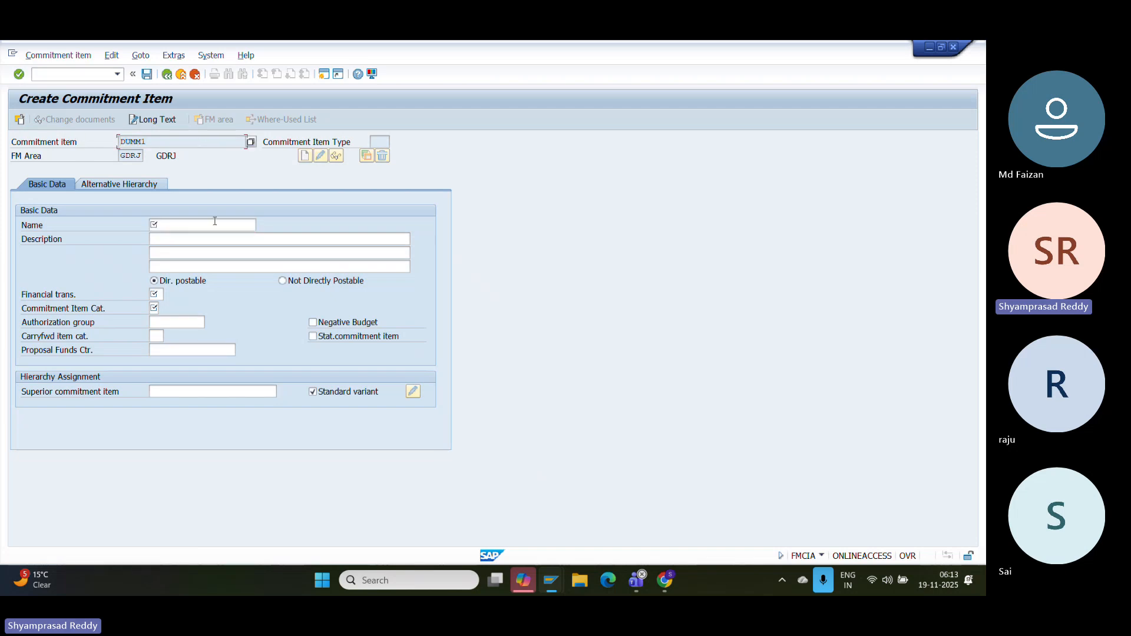
- Enter DUMM1 as name and description, then list the financial transaction options
text(DUMM1)
key(Tab)
key(Tab)
key(Tab)
text(DUMM1)
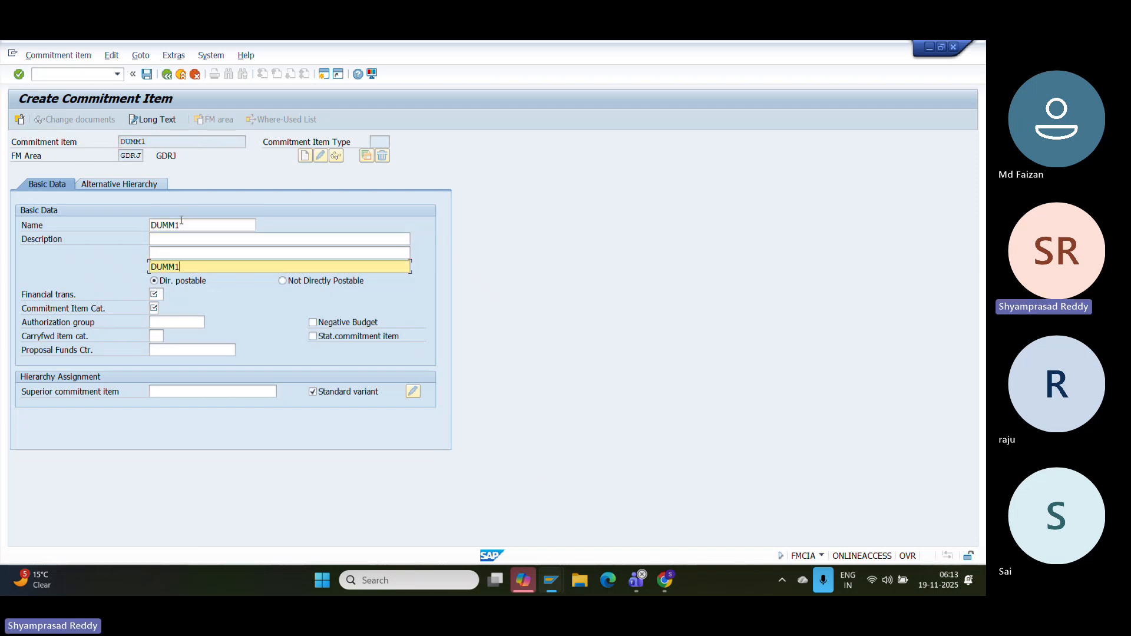
click(163, 294)
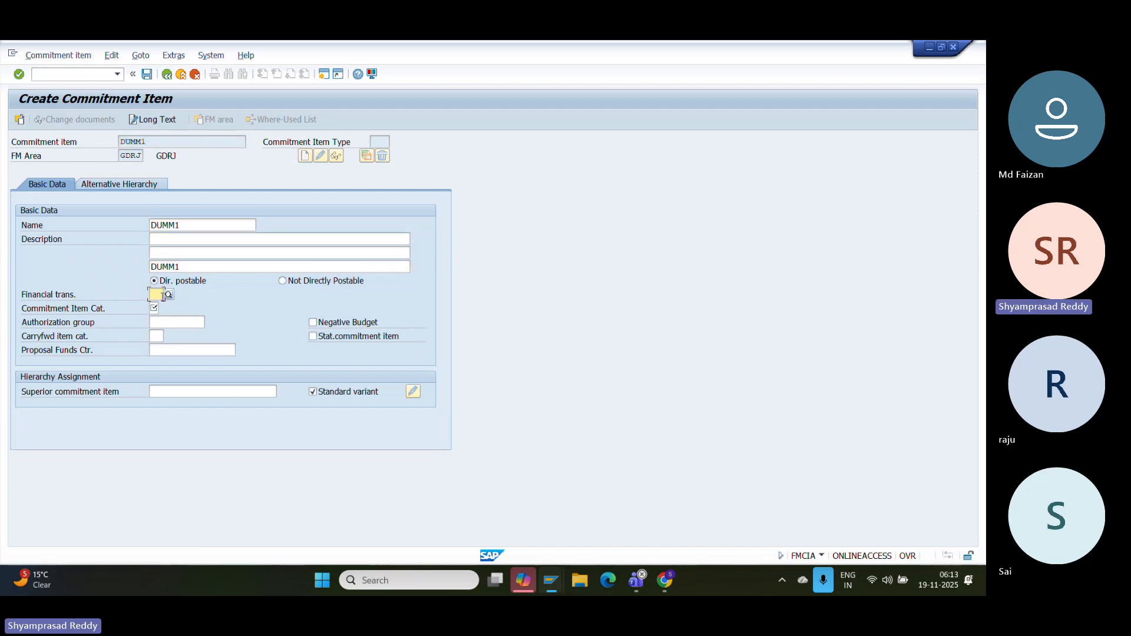
click(168, 296)
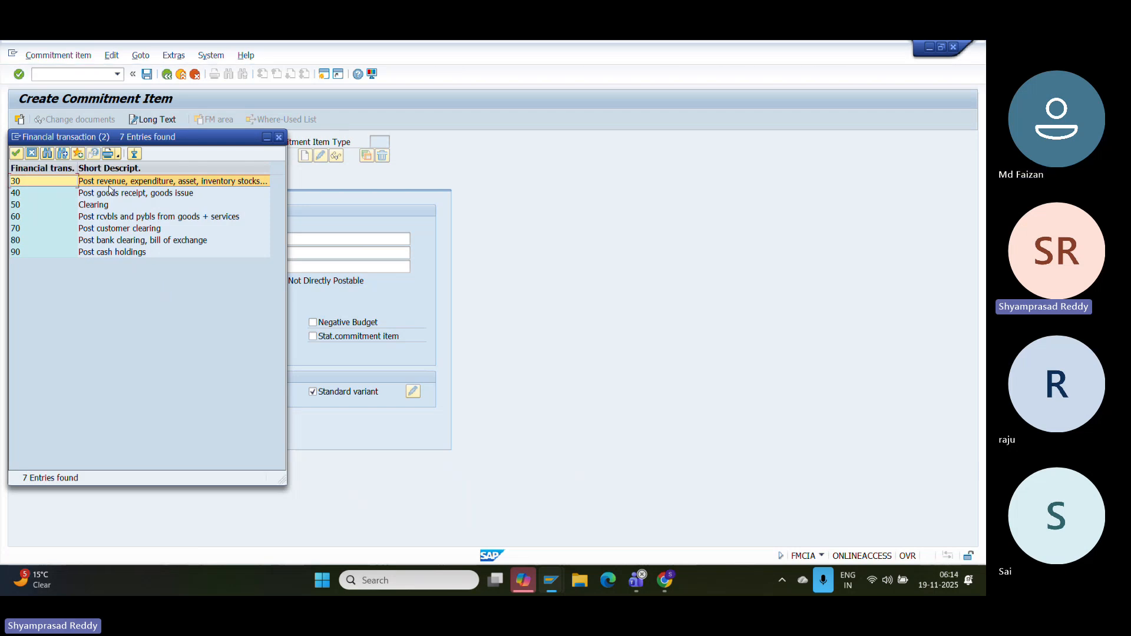
- Pick financial transaction 60 and check the commitment item category options without choosing
click(114, 217)
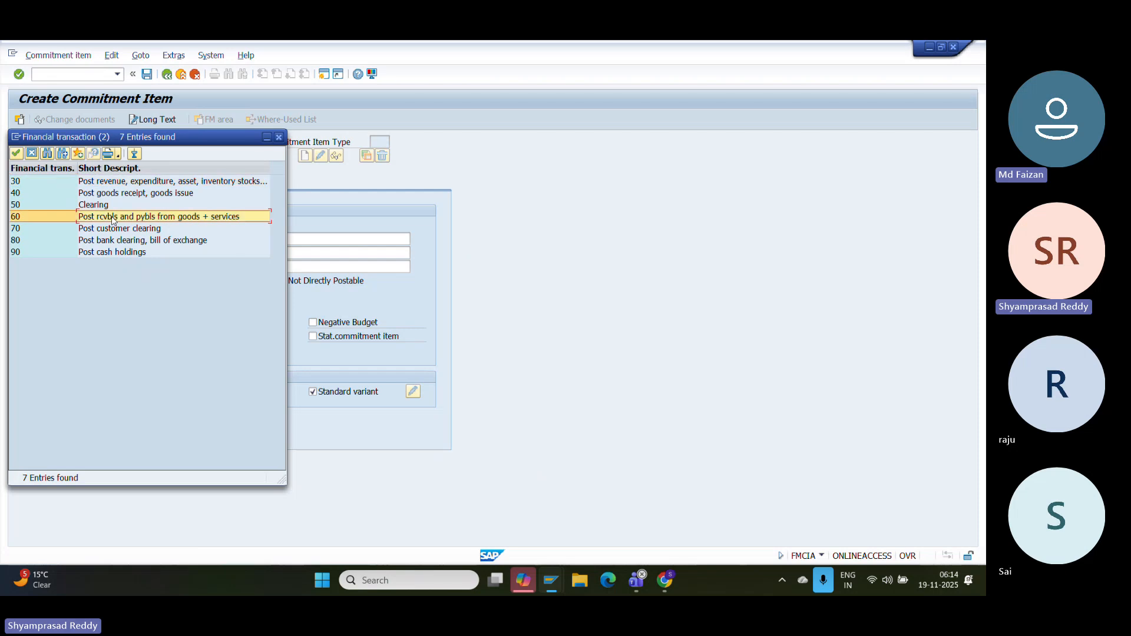
click(112, 228)
click(122, 217)
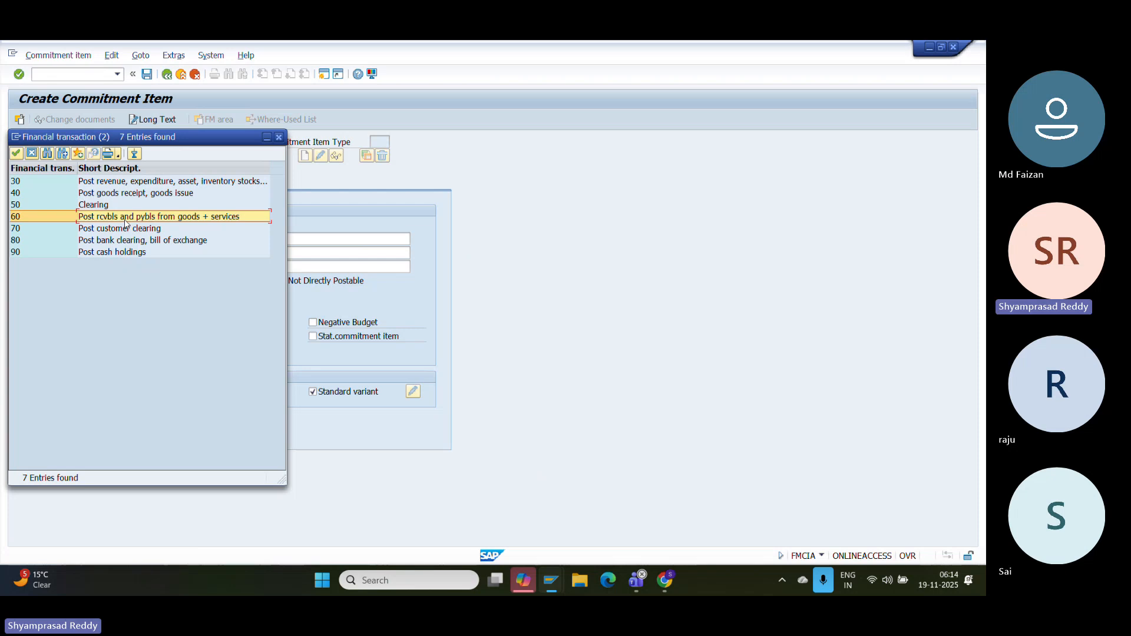
double_click(146, 219)
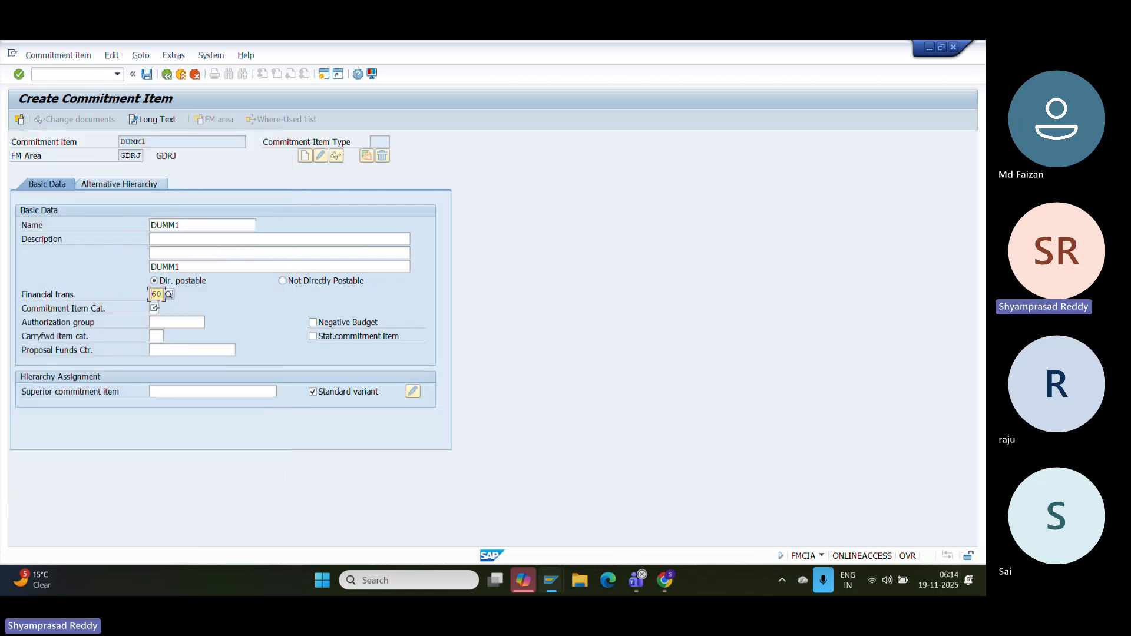
click(154, 307)
click(167, 307)
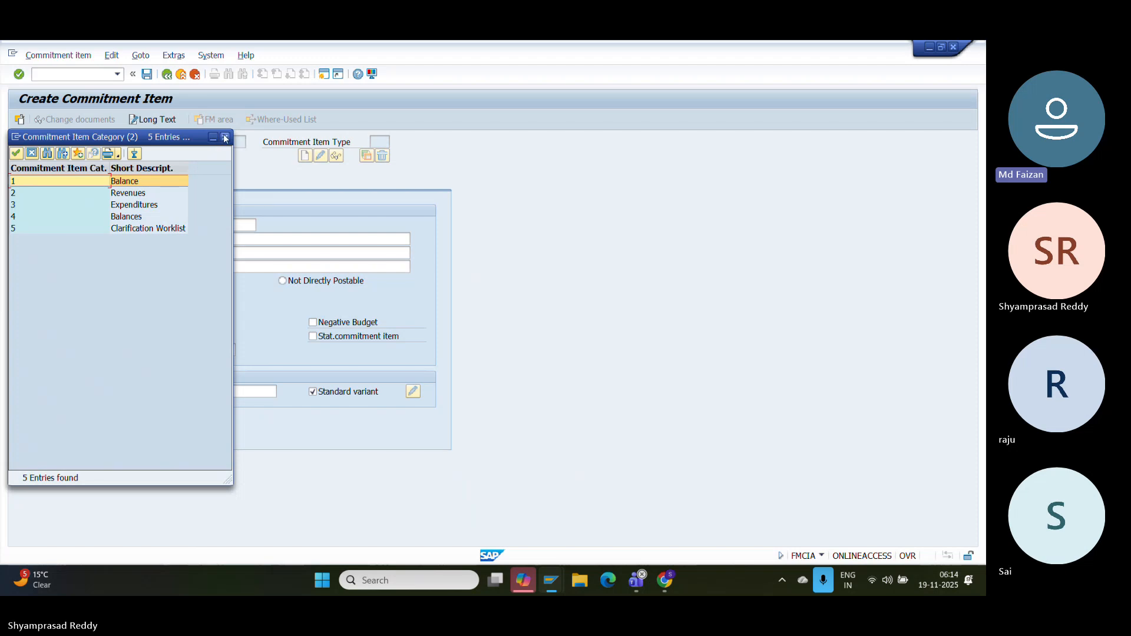
click(225, 138)
- Confirm financial transaction 60, 'Post rcvbls and pybls from goods + services', for DUMM1
click(156, 294)
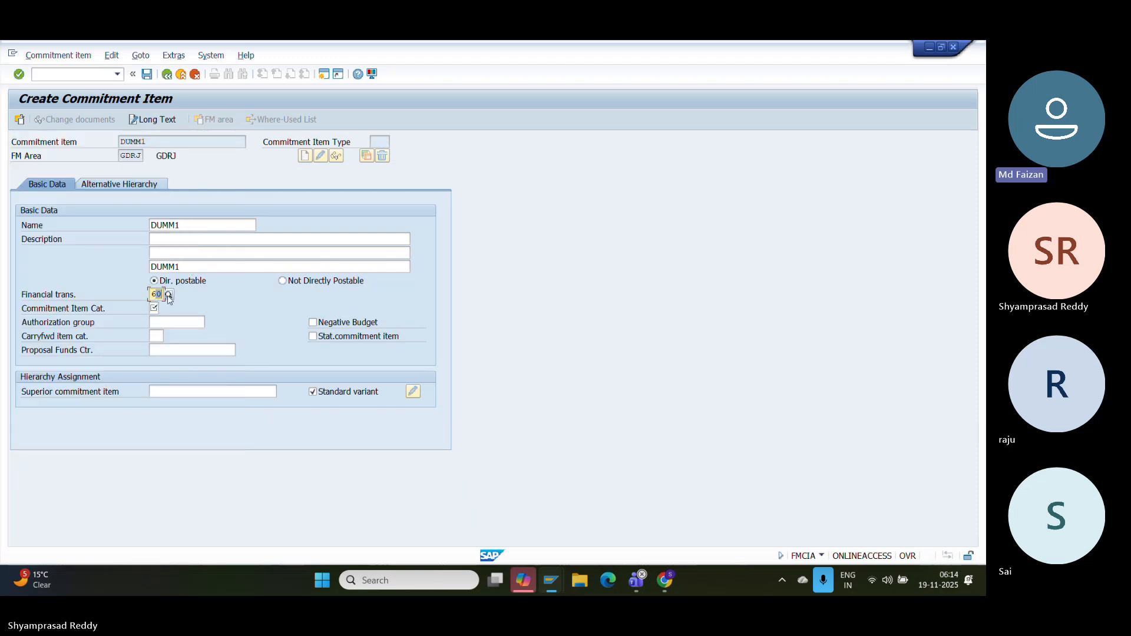
click(168, 294)
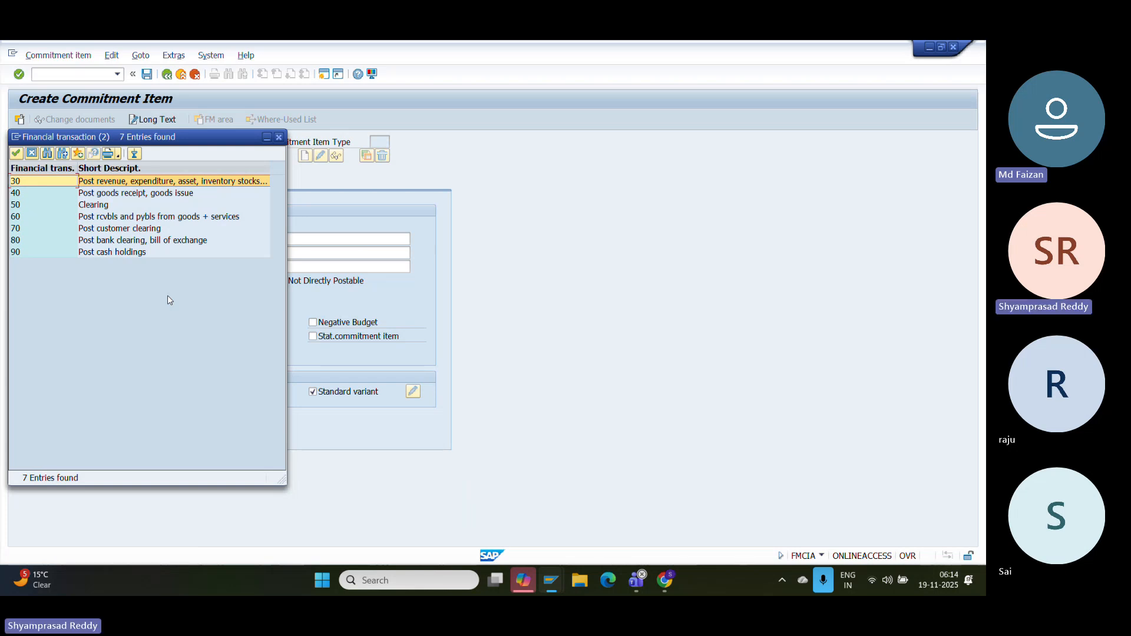
click(102, 217)
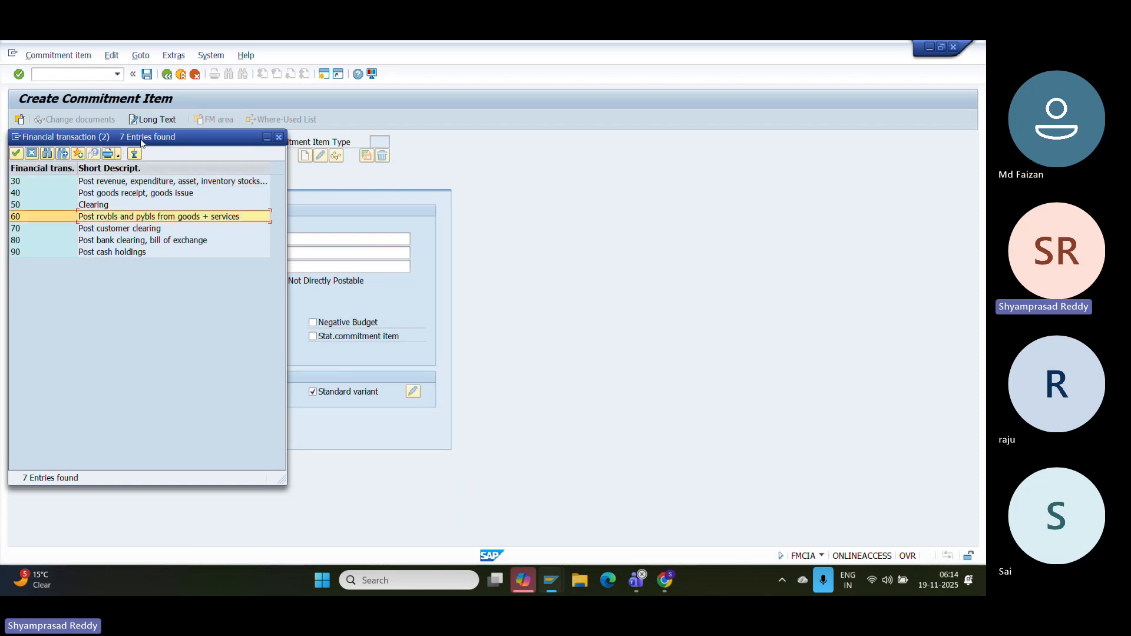
drag(141, 139, 467, 146)
click(401, 224)
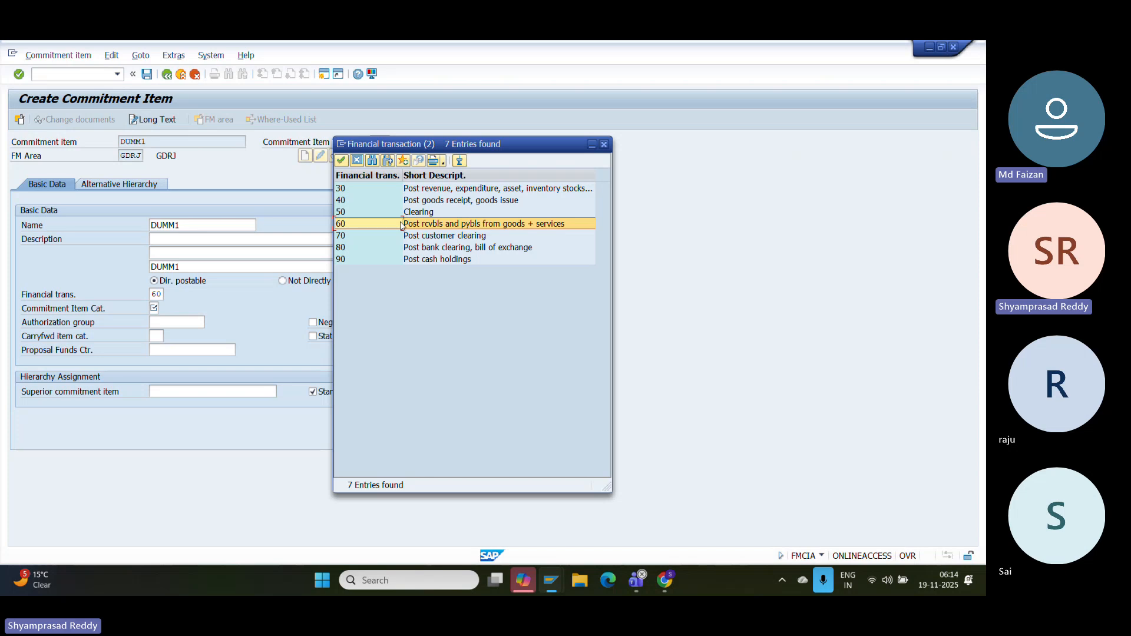
double_click(406, 226)
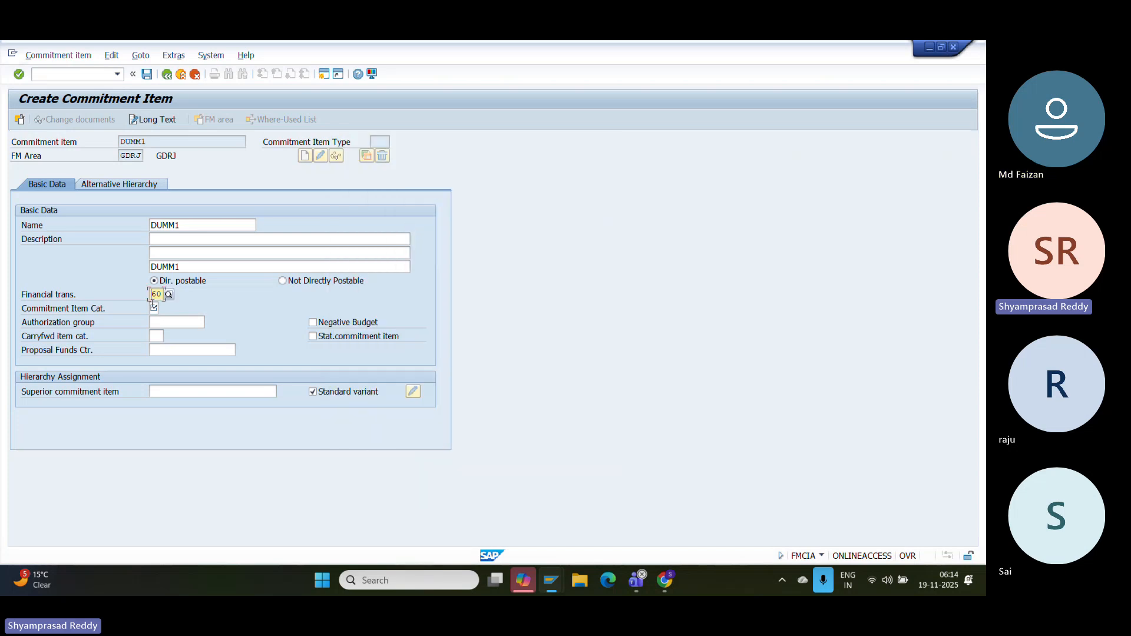
click(155, 308)
- Try commitment item category 1, Balance, and dismiss the cash holdings error
click(168, 308)
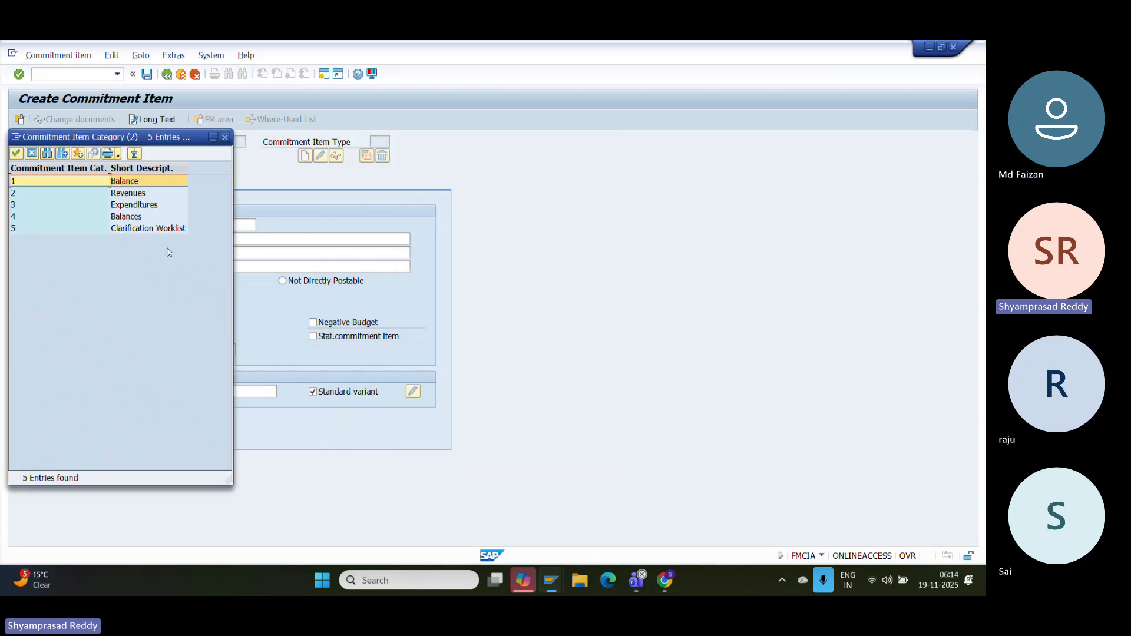
click(132, 206)
click(130, 194)
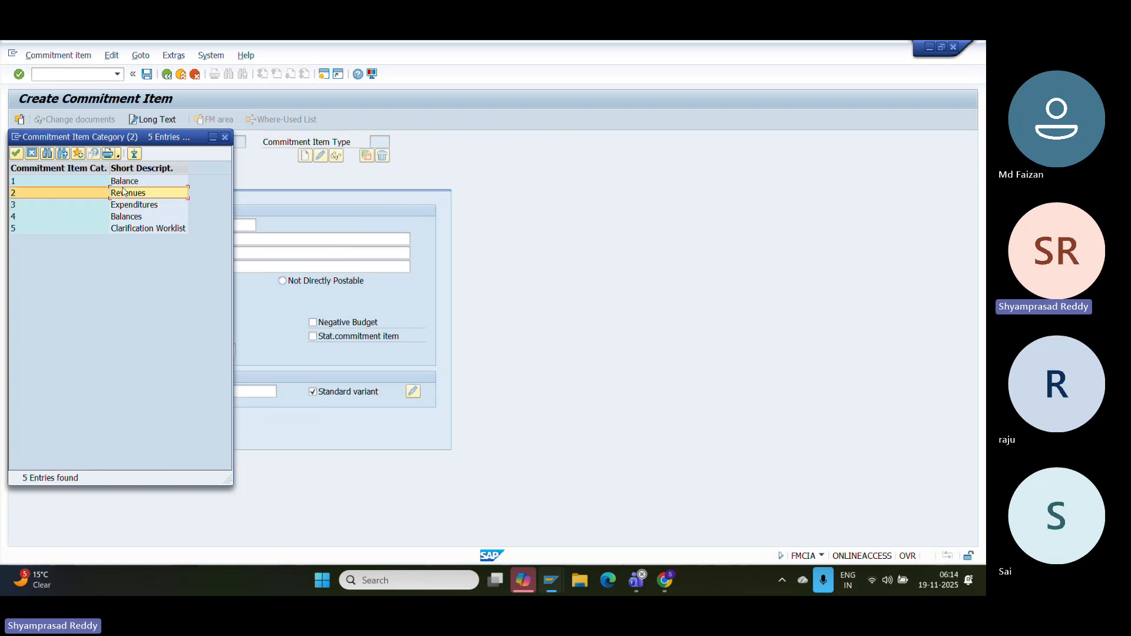
click(130, 182)
click(130, 194)
click(132, 205)
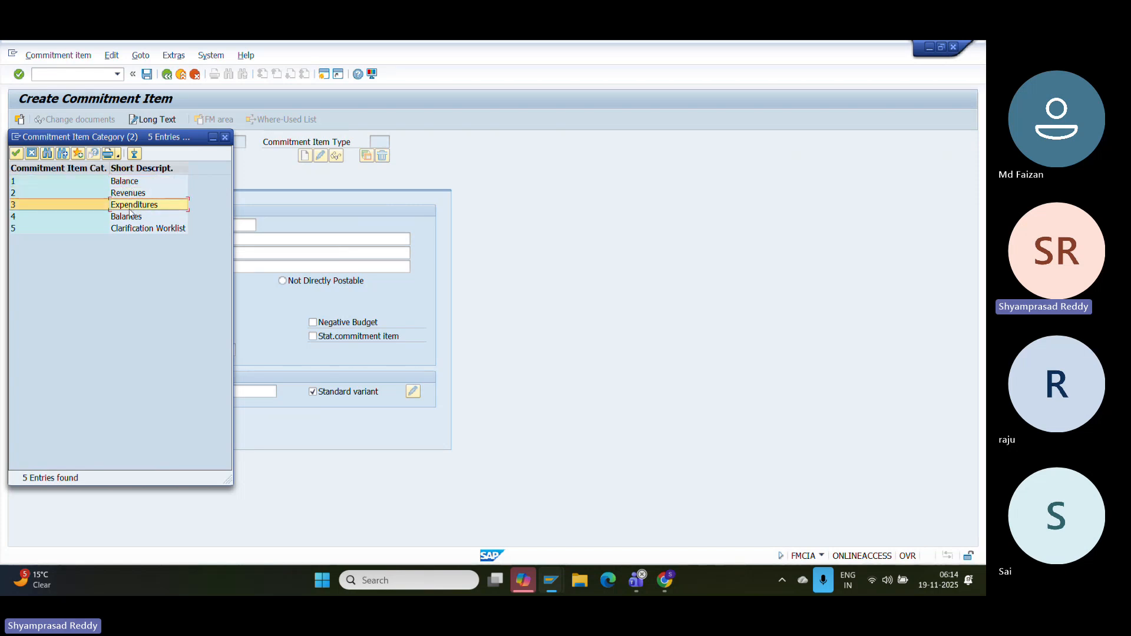
click(132, 216)
click(136, 195)
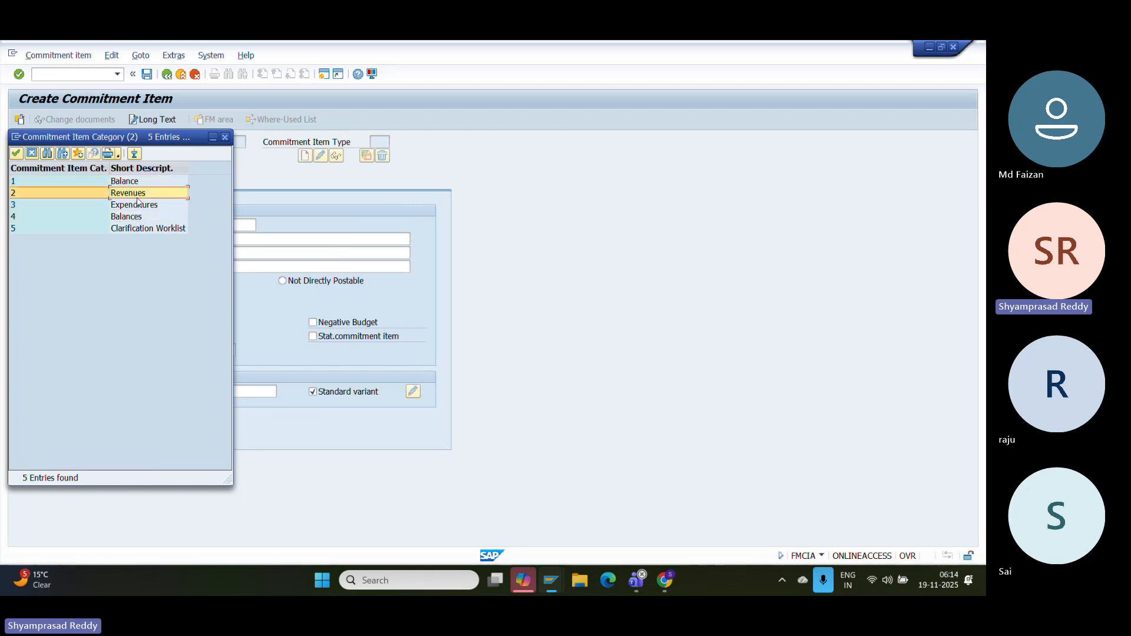
click(97, 129)
drag(97, 139, 508, 150)
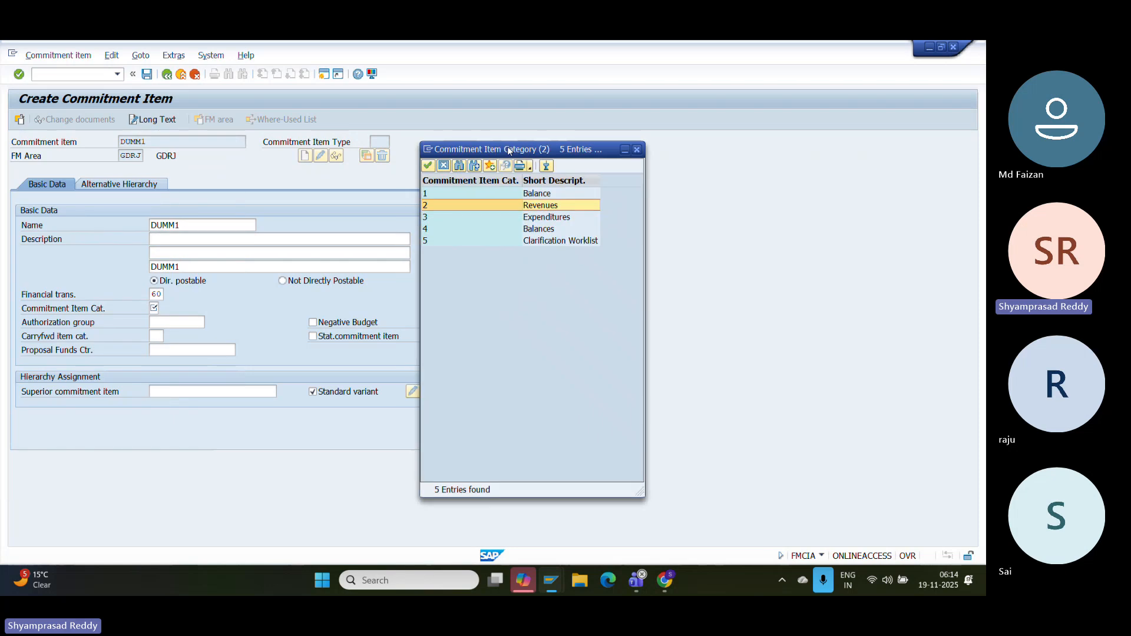
double_click(533, 197)
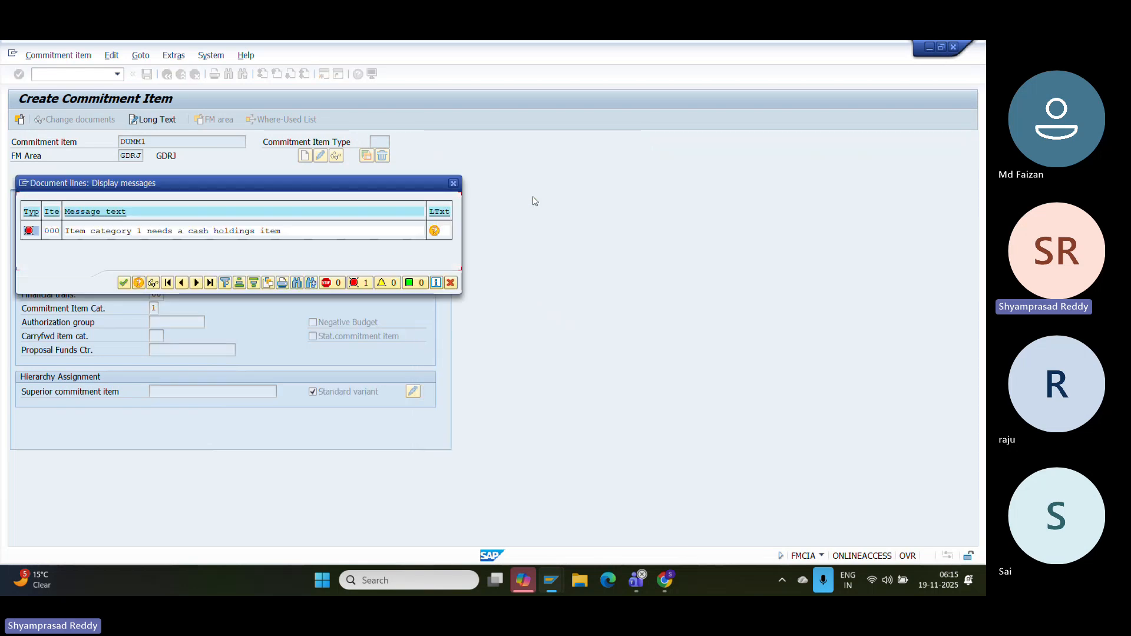
key(Return)
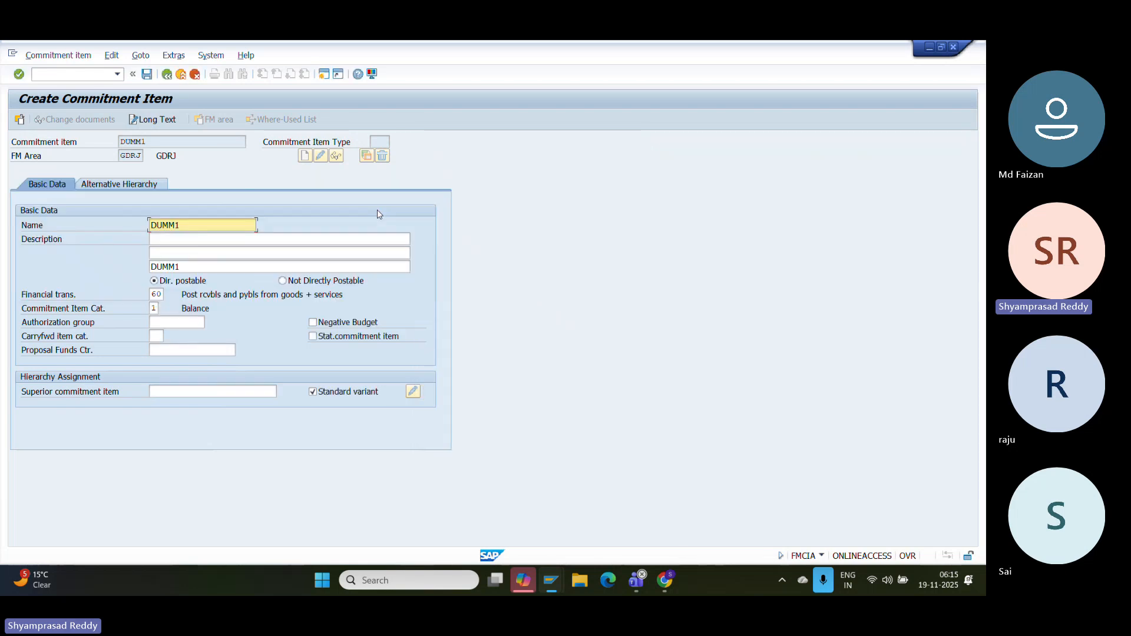
- Set the commitment item category to 2, Revenues
click(155, 308)
click(164, 309)
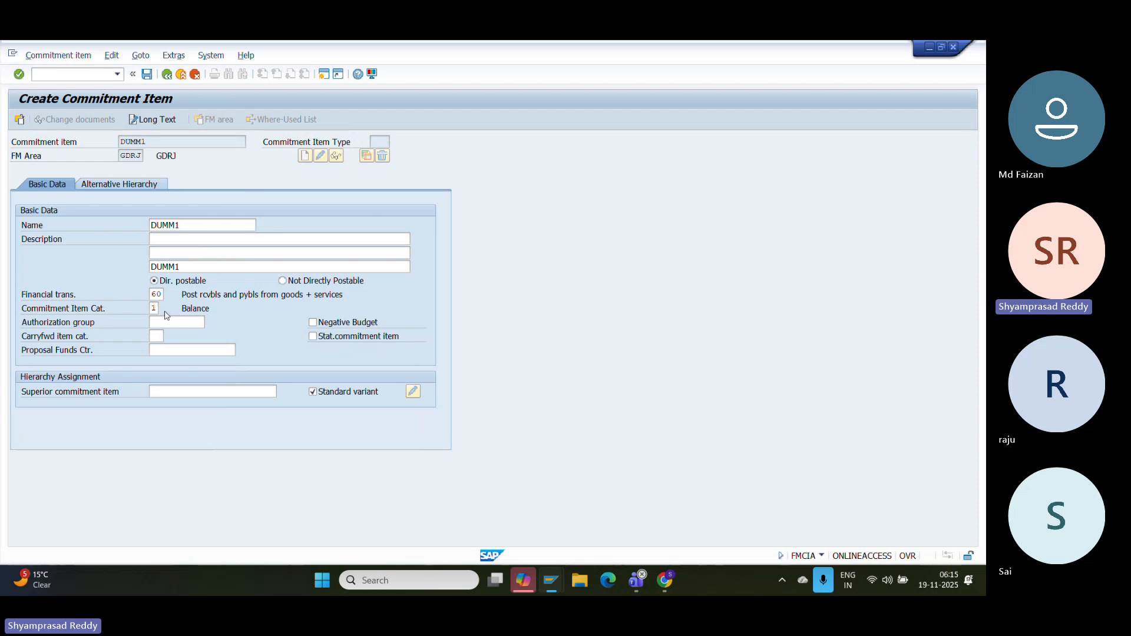
click(125, 196)
click(125, 198)
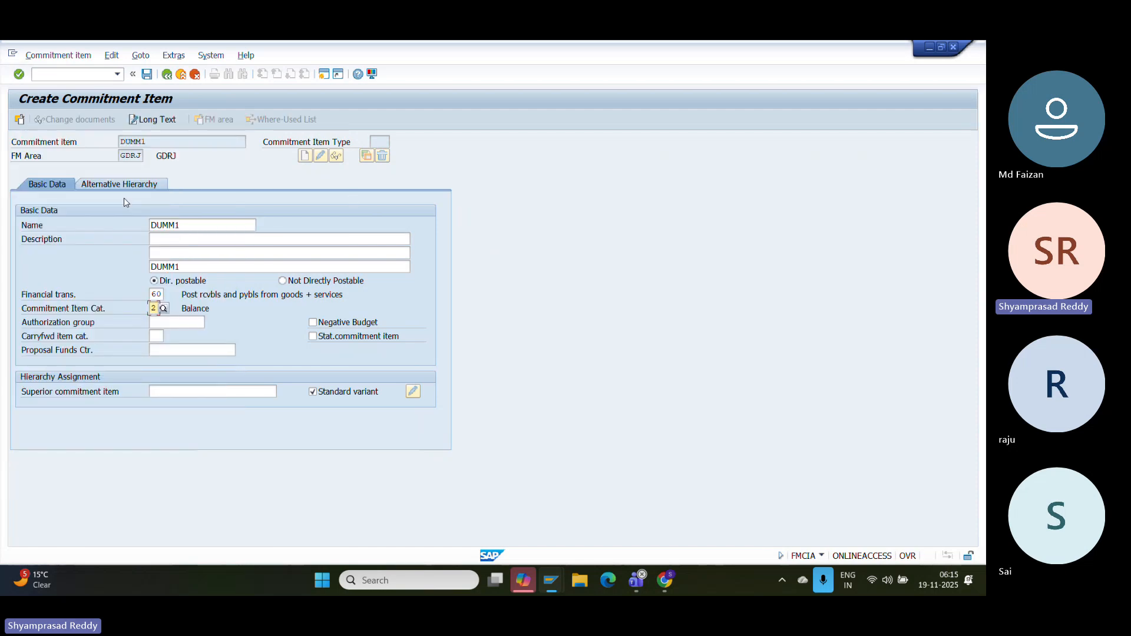
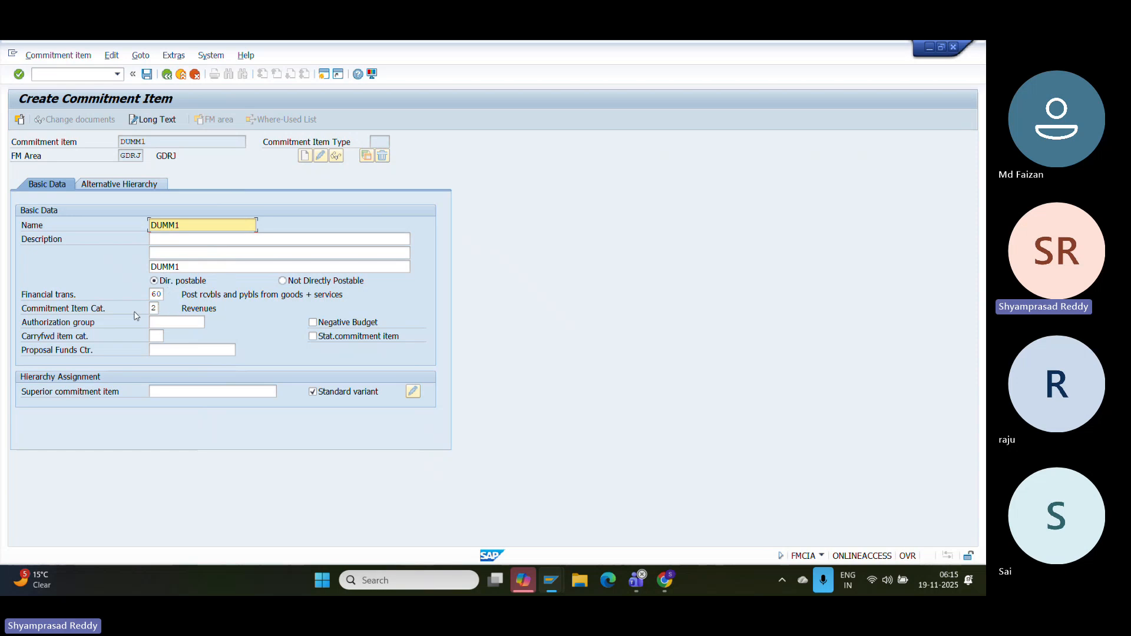
- Save commitment item DUMM1 in GDRJ with financial transaction 60 and category 2, Revenues
click(158, 295)
click(155, 308)
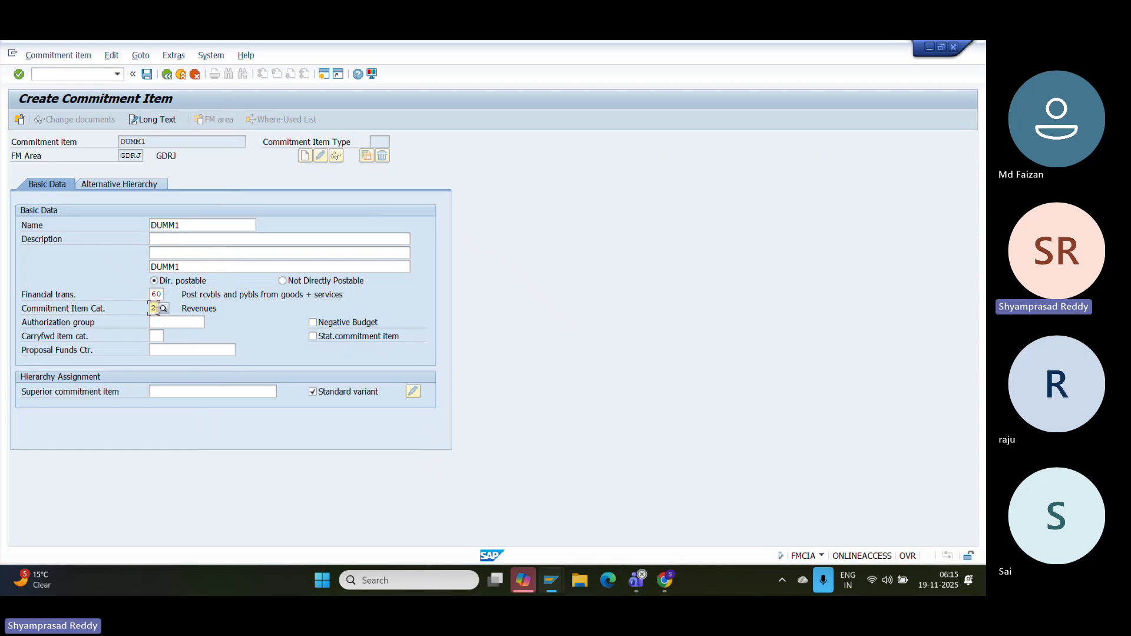
key(Return)
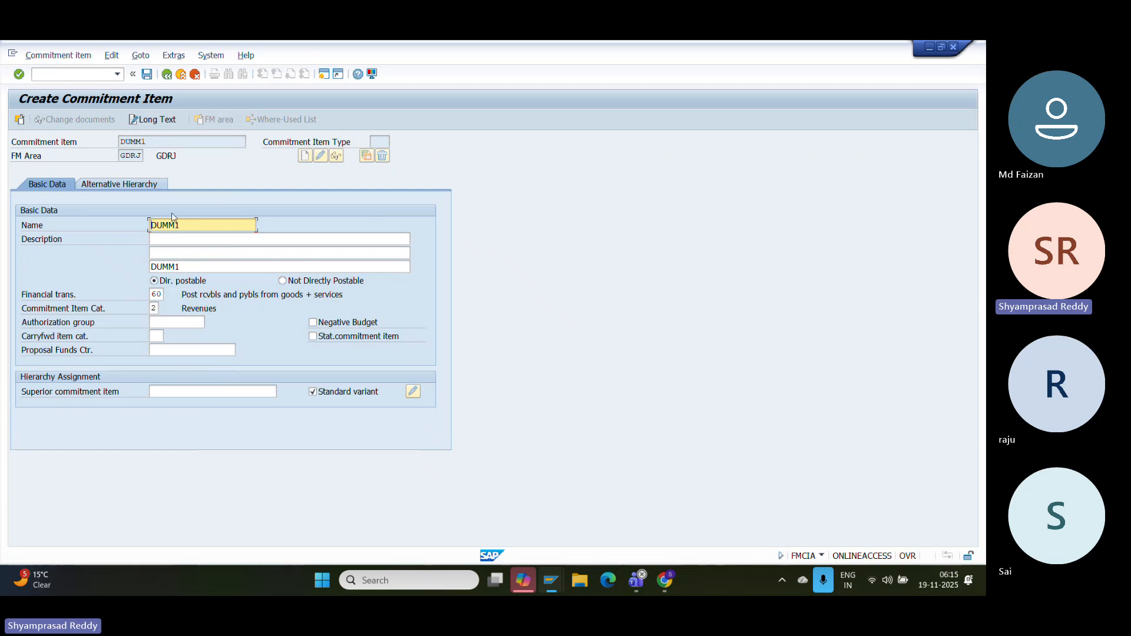
click(147, 74)
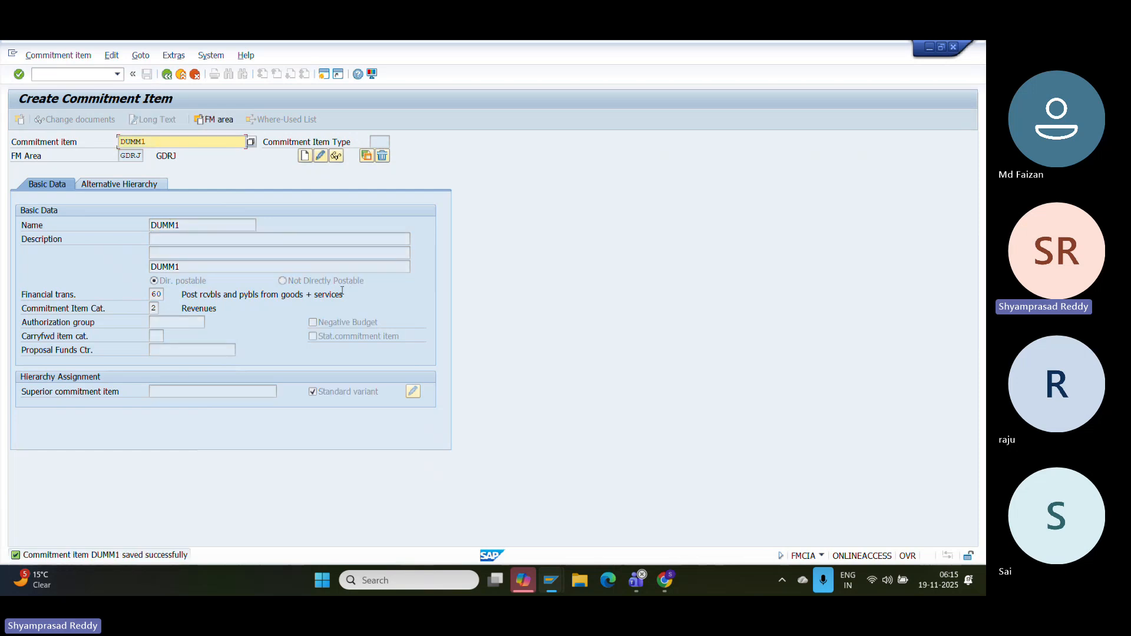
key(super+shift+s)
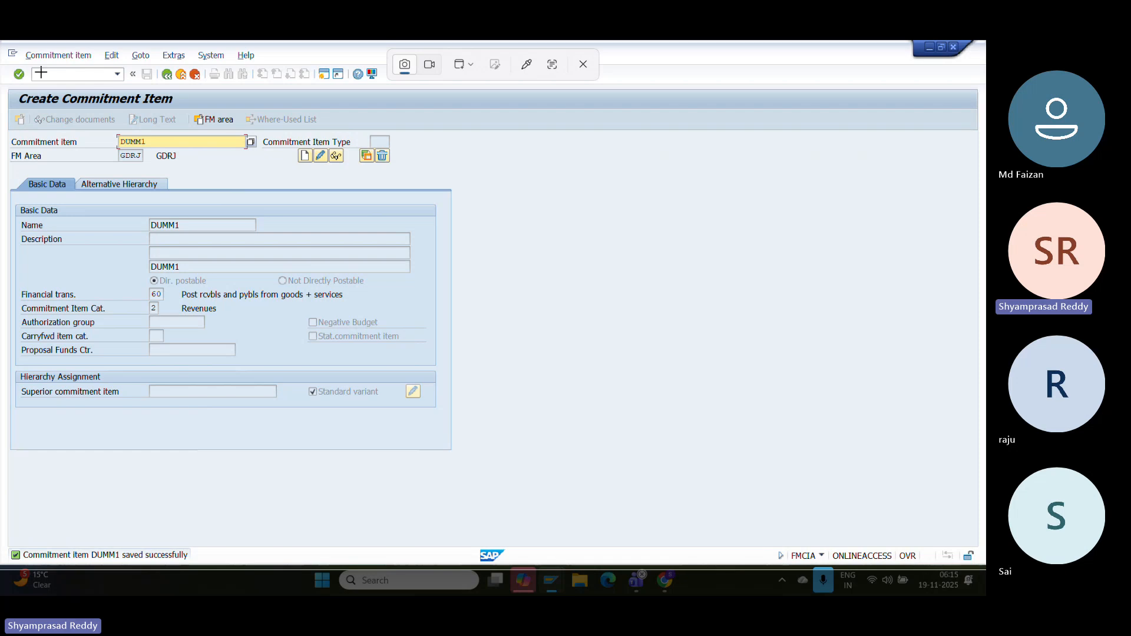
- Paste a screenshot of saved commitment item DUMM1 into the configuration document
click(40, 72)
click(666, 587)
key(Return)
key(Return)
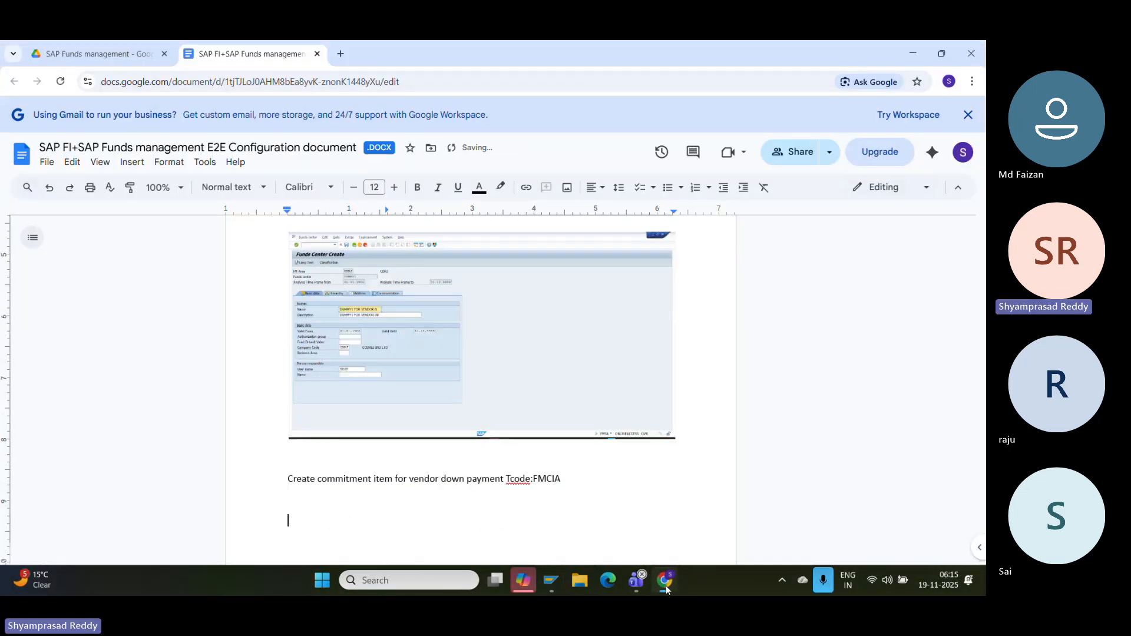
key(ctrl+v)
- Add the line 'Create Derivation rule Tcode:FMDERIVER' and switch back to SAP GUI
key(Return)
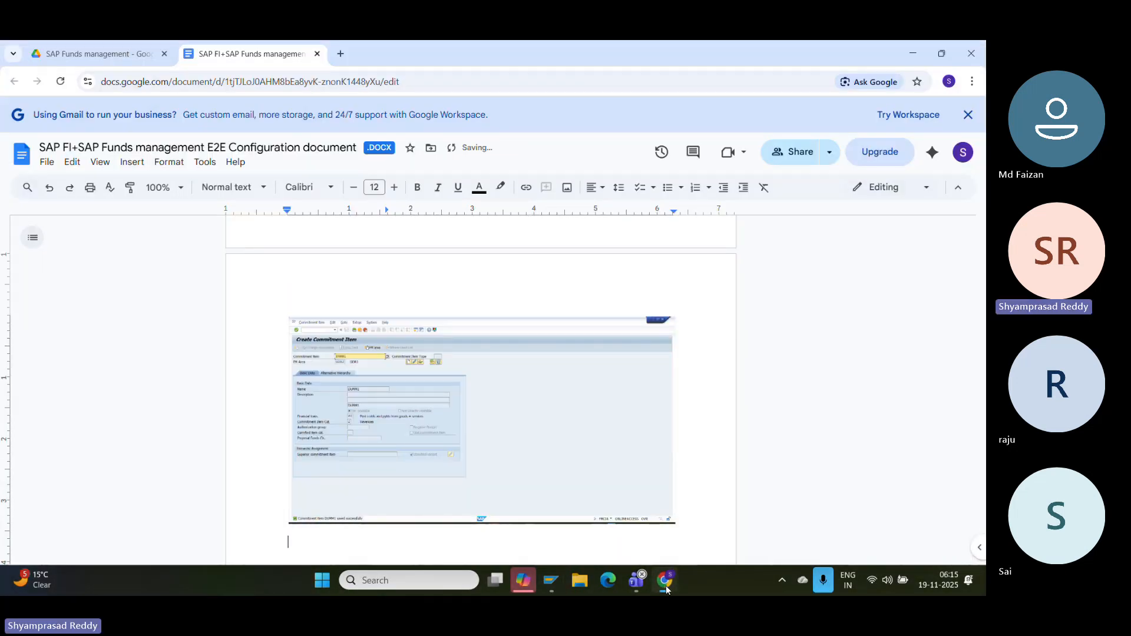
text(create )
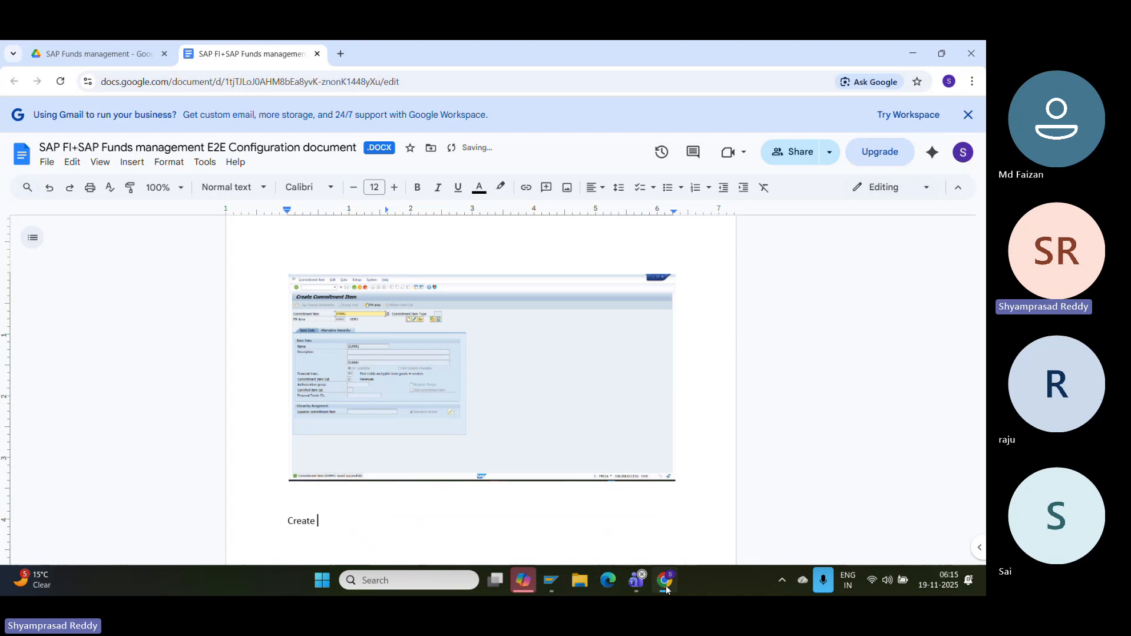
text(Derivation rule Tcode:FM)
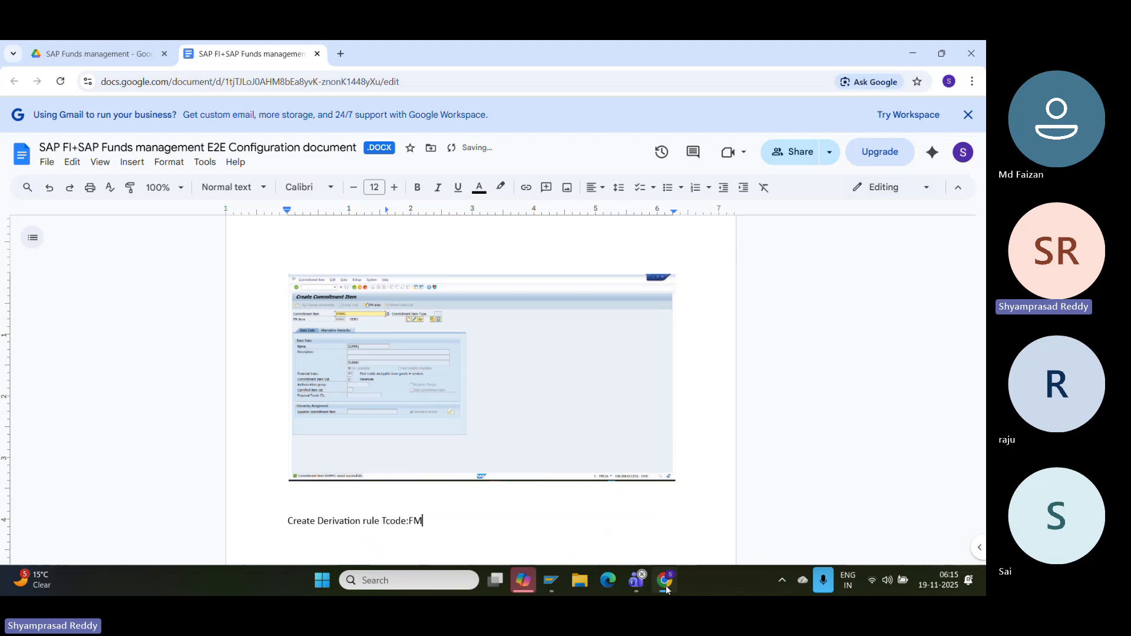
text(DERIVER)
key(Return)
mouse_move(556, 586)
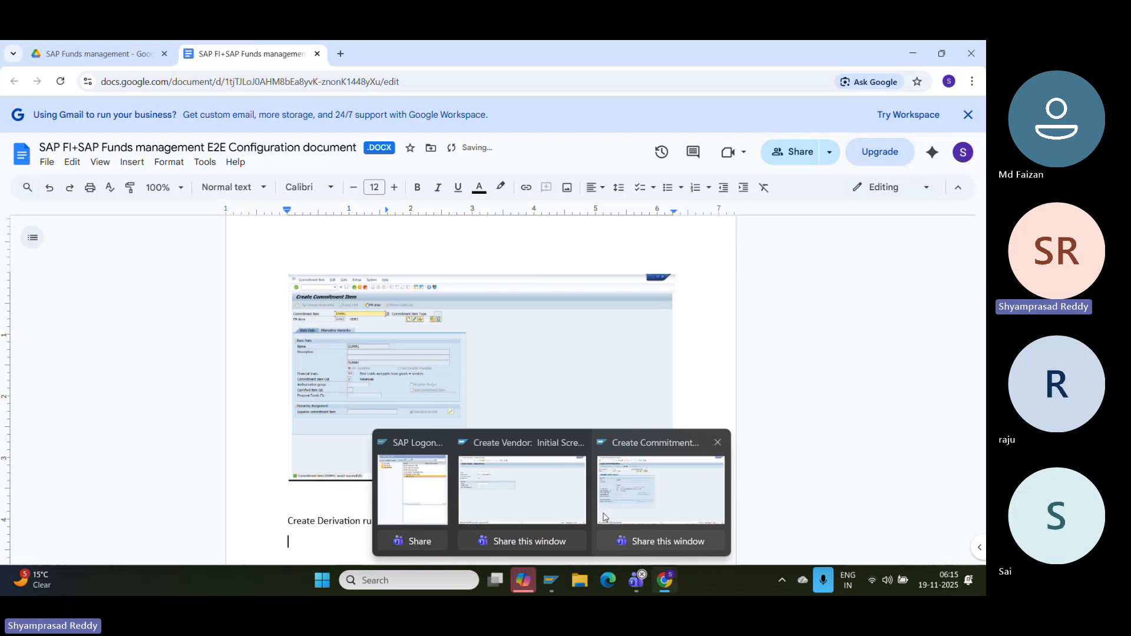
click(656, 489)
click(83, 73)
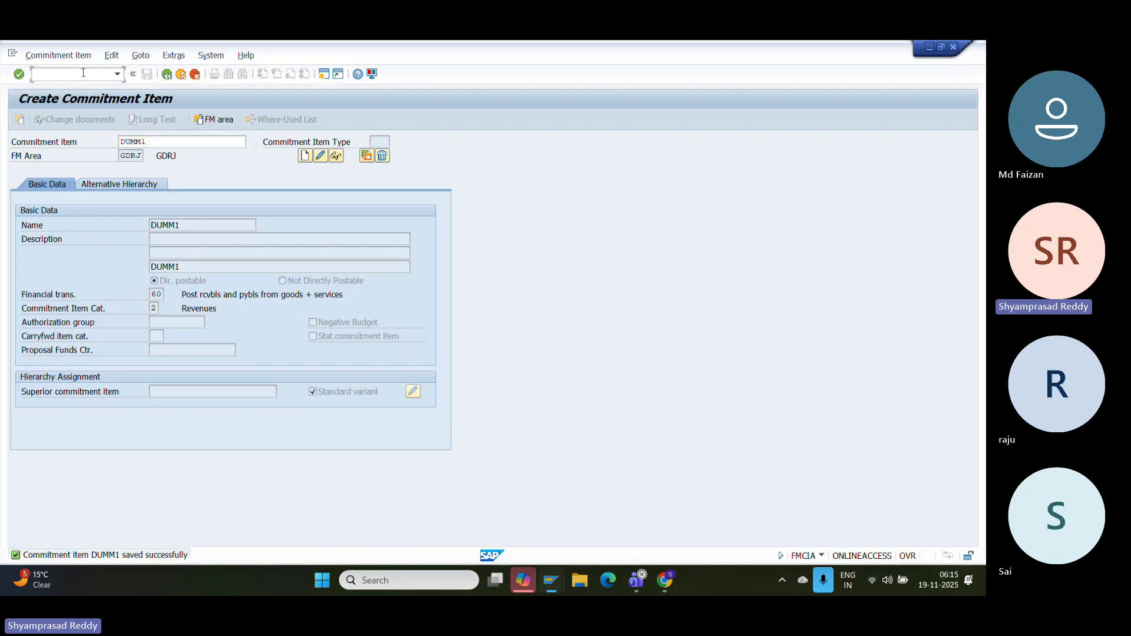
- Open FMDERIVER for strategy GDRJ and its GL Account to commitment item rule values
text(/NFMDEE)
key(BackSpace)
text(R)
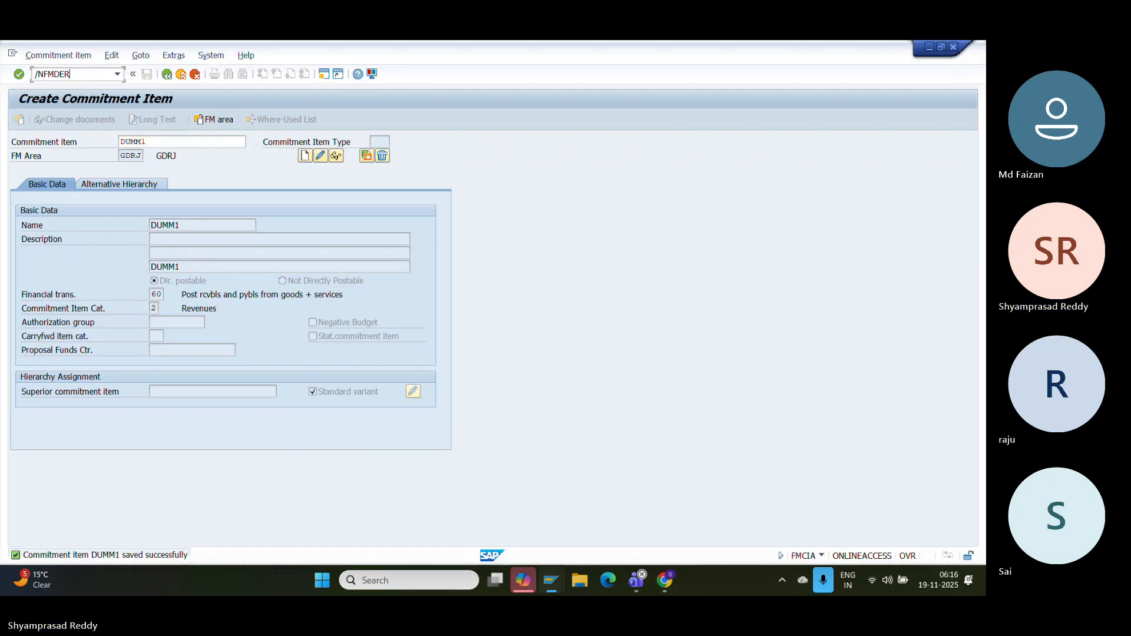
key(Return)
key(Down)
key(Down)
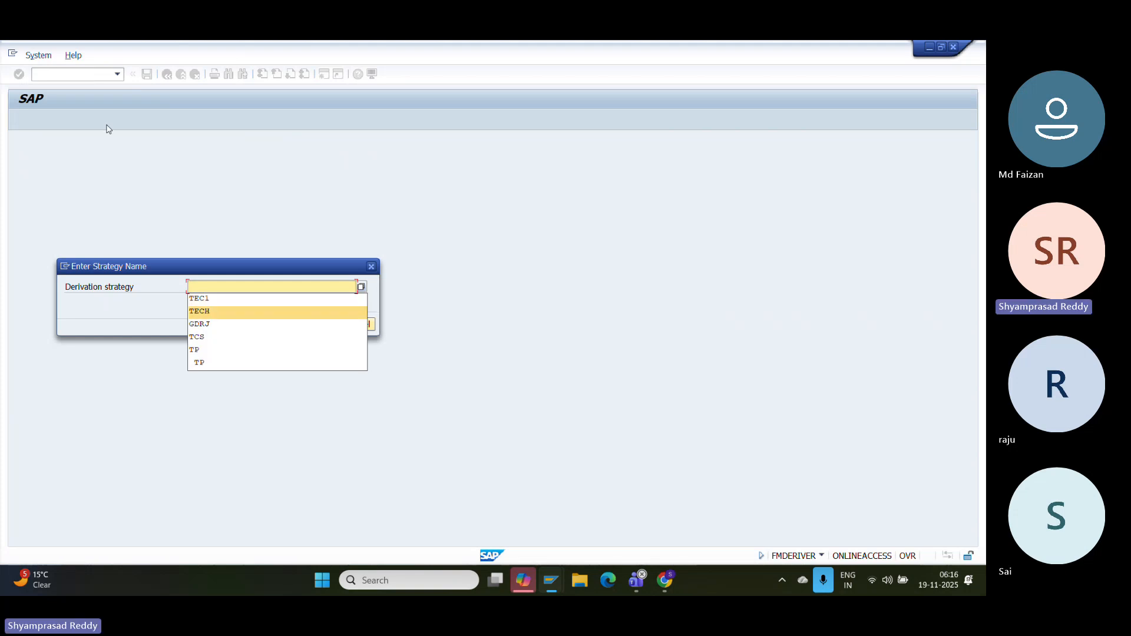
key(Down)
key(Return)
key(Return)
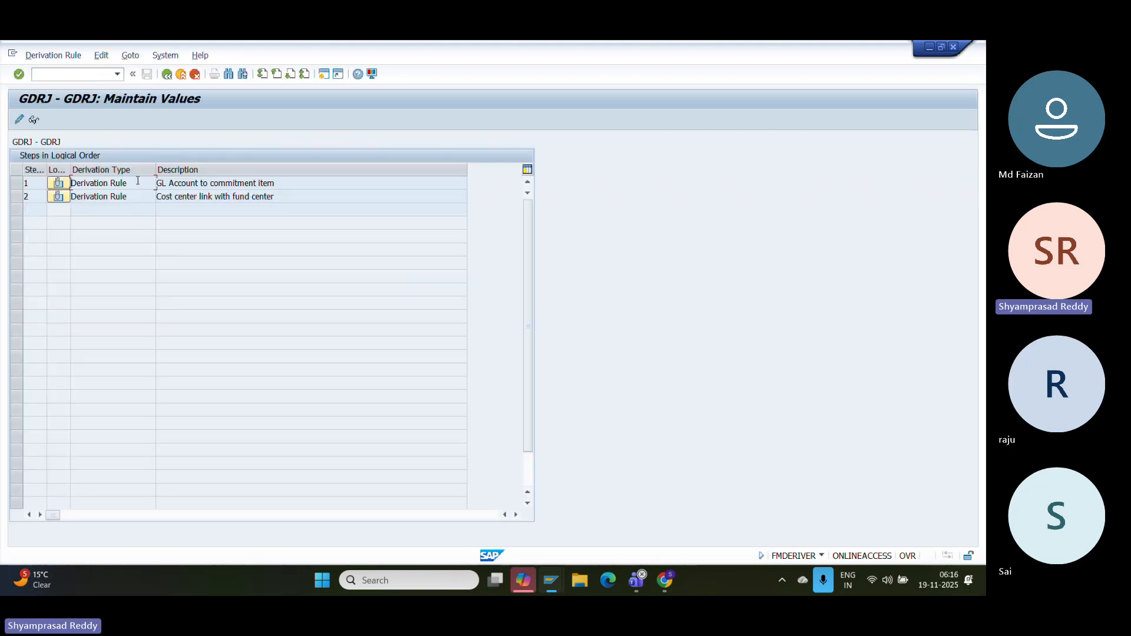
double_click(124, 184)
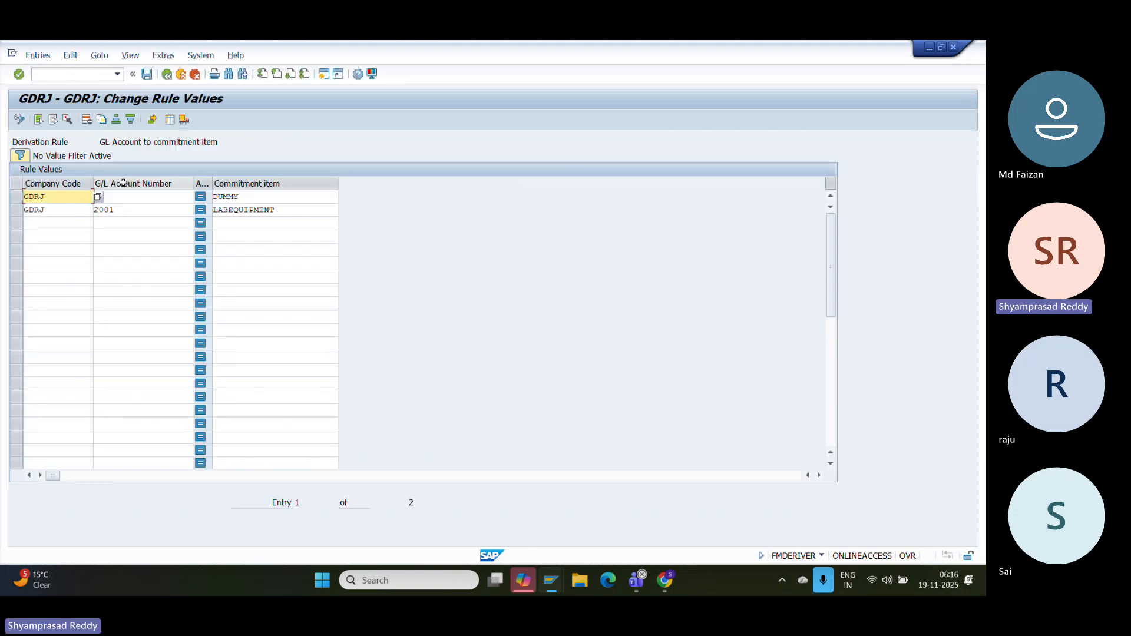
- Add a third GDRJ rule row assigning a G/L account to commitment item DUMM1
click(71, 209)
click(69, 224)
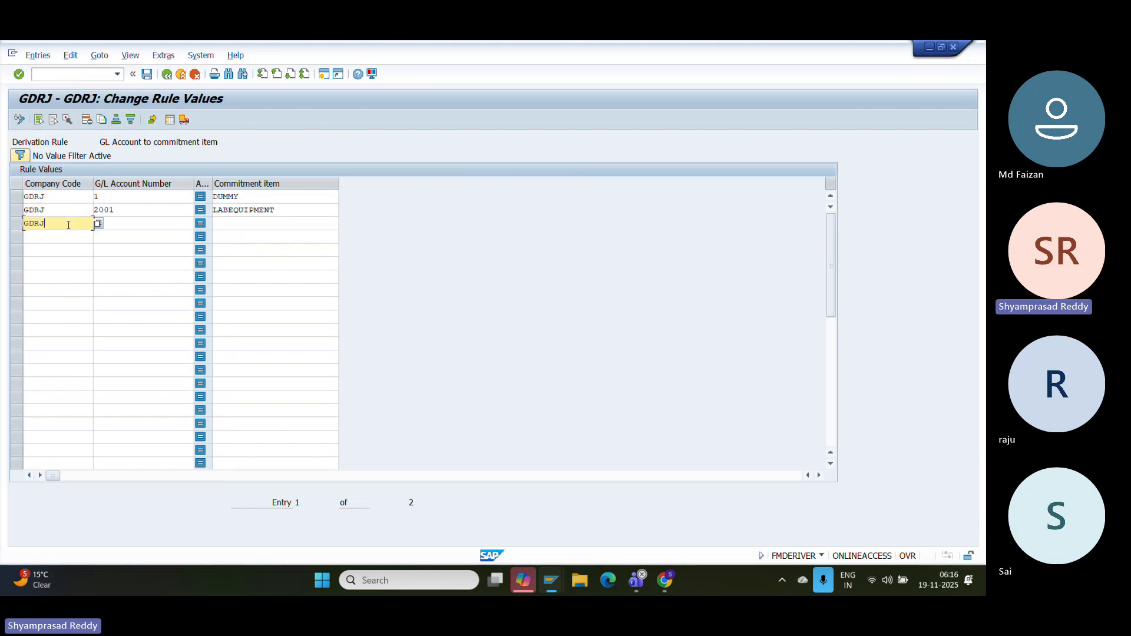
text(GDRJ)
click(136, 224)
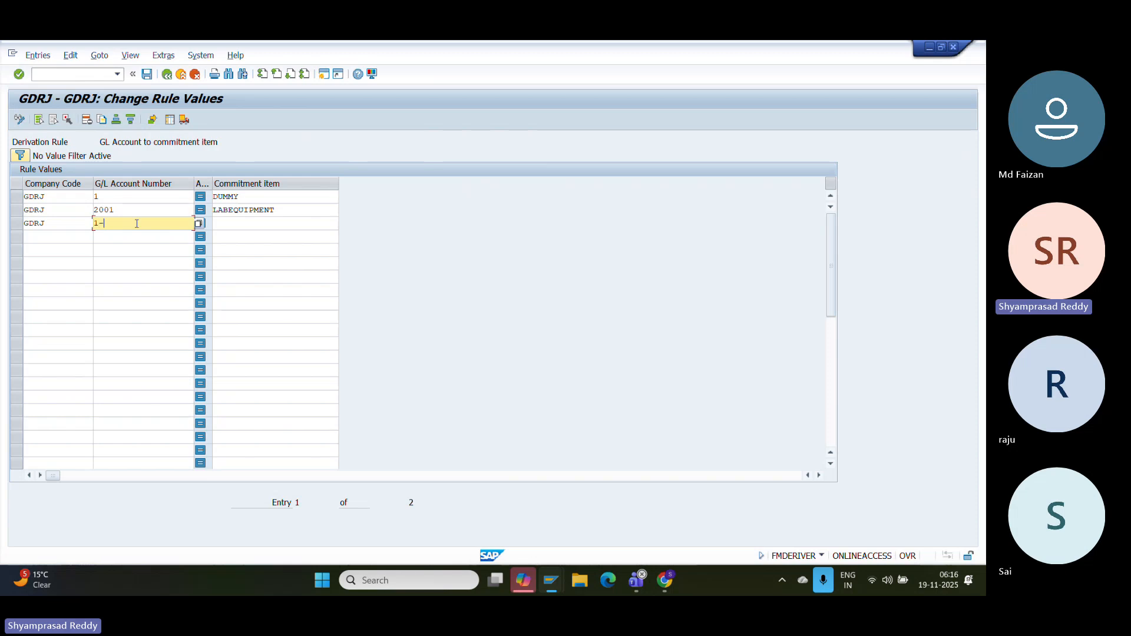
click(260, 219)
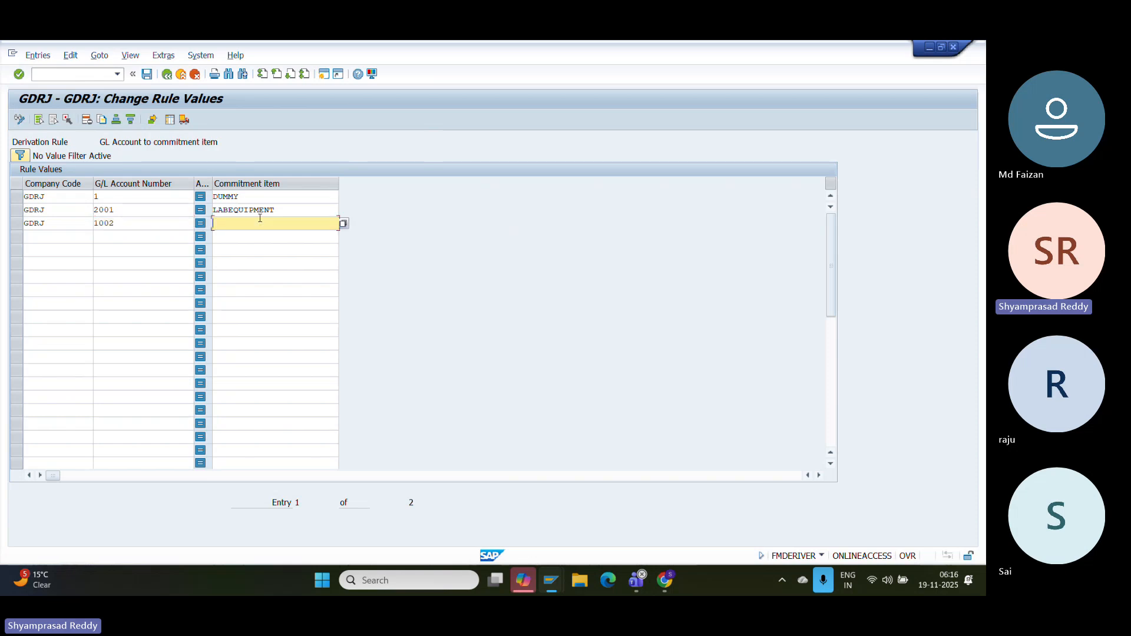
text(DU)
click(343, 223)
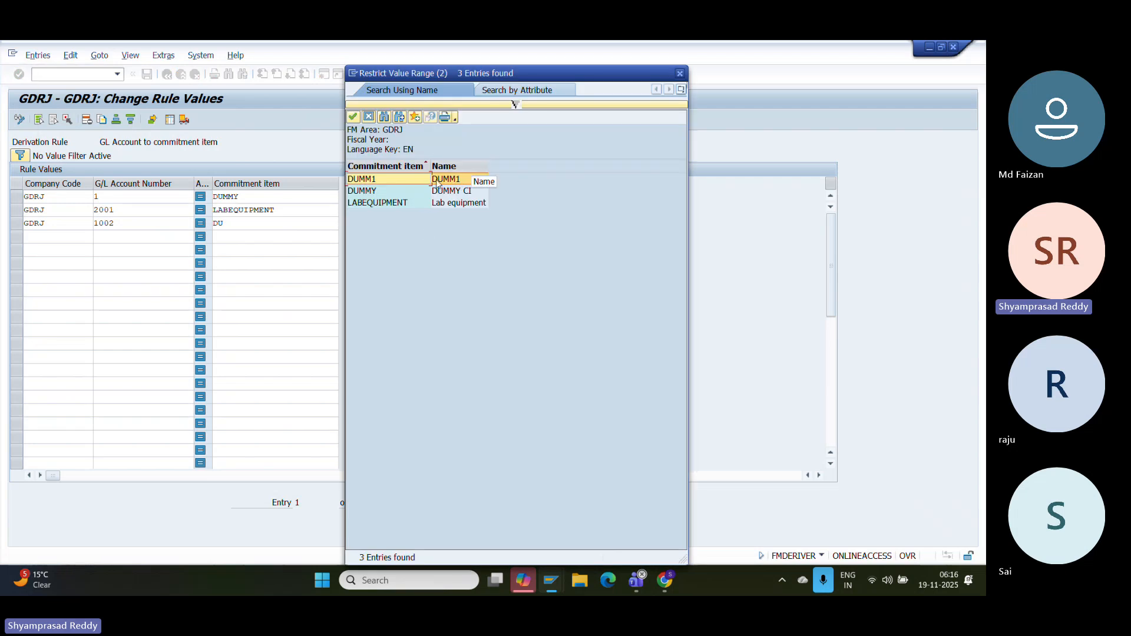
double_click(436, 182)
- Add a fourth rule row mapping another G/L account to commitment item DUMM1
click(78, 247)
click(65, 237)
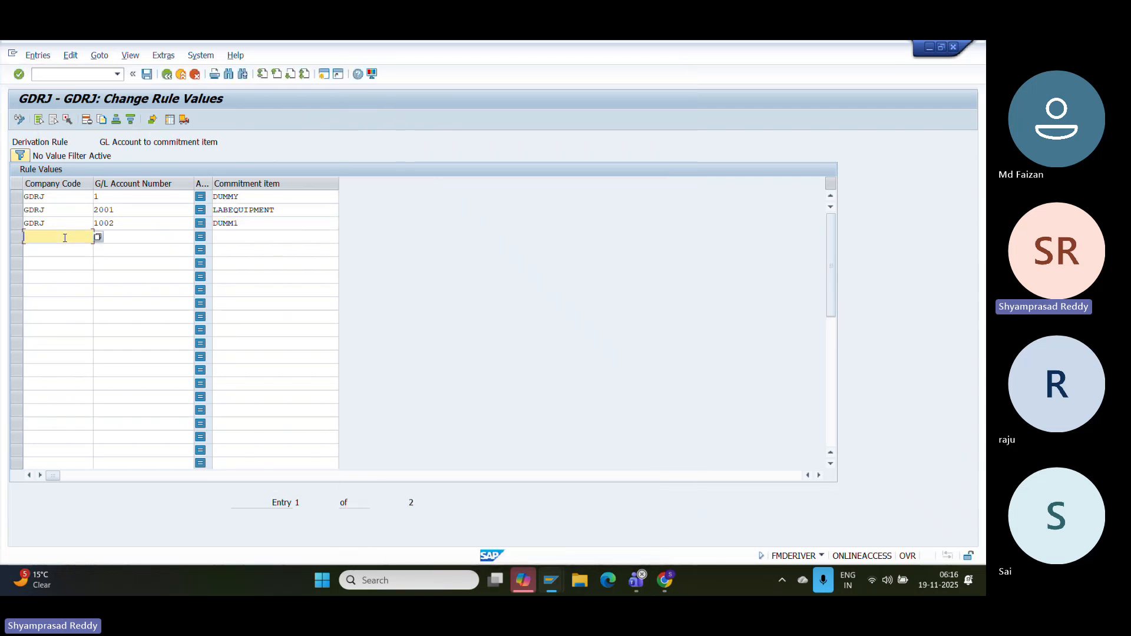
click(134, 234)
text(1003)
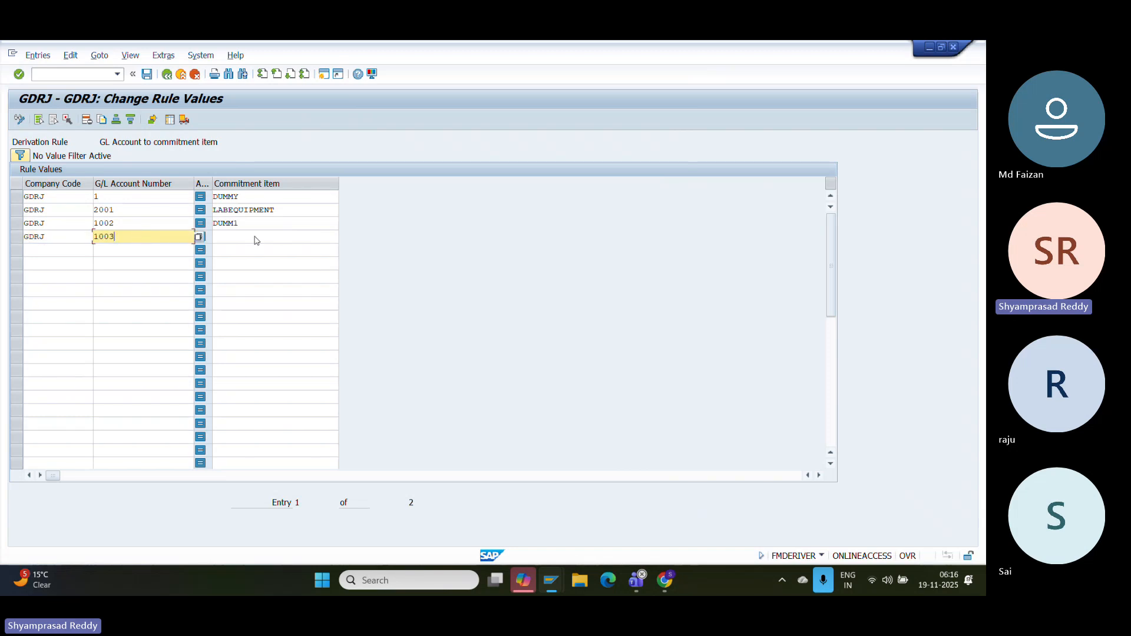
click(256, 236)
click(344, 237)
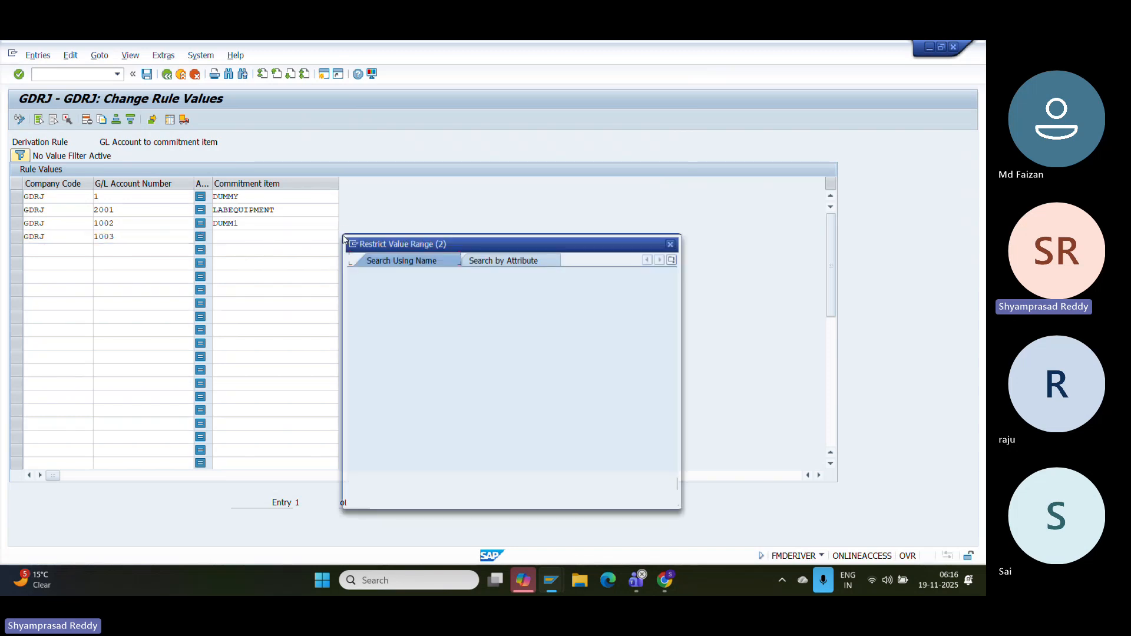
key(Return)
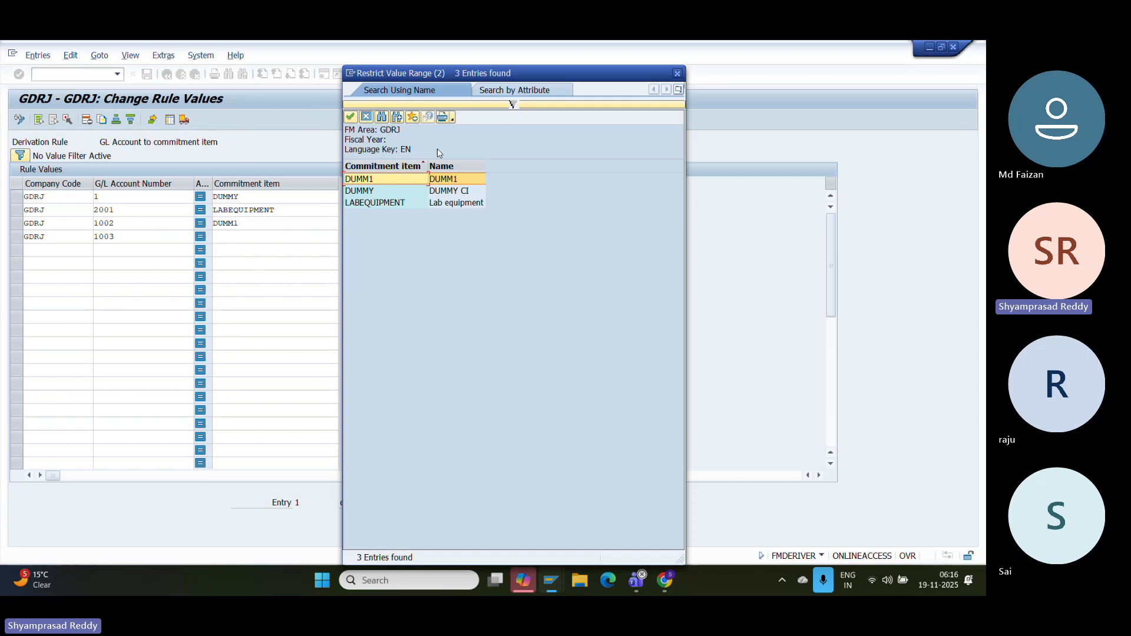
double_click(436, 182)
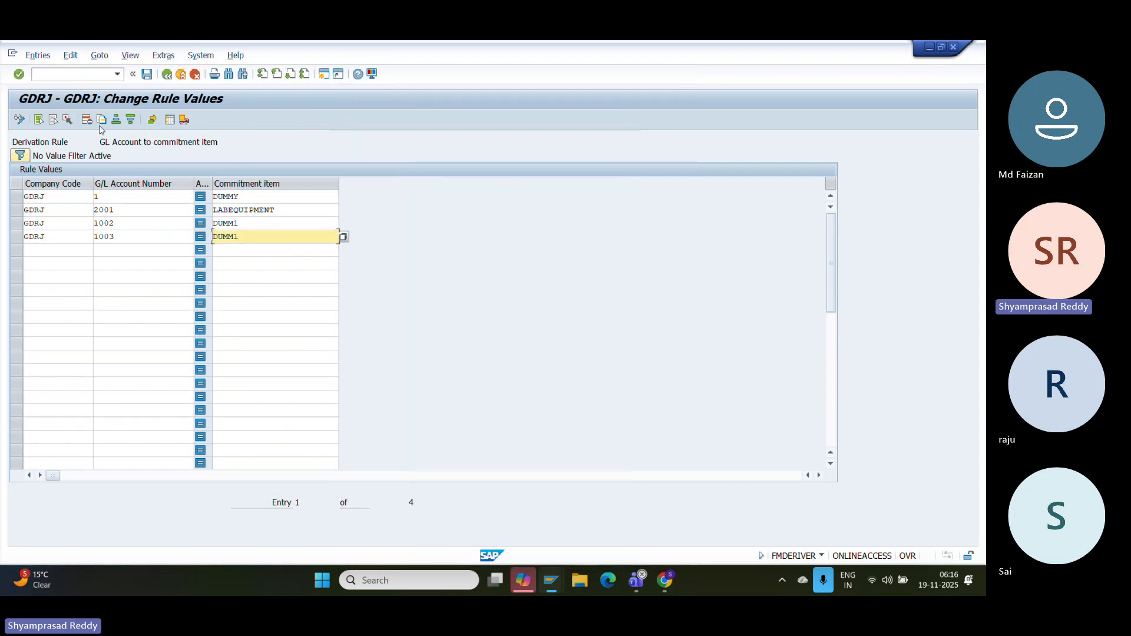
- Save the new rule values for G/L accounts 1002 and 1003
click(134, 73)
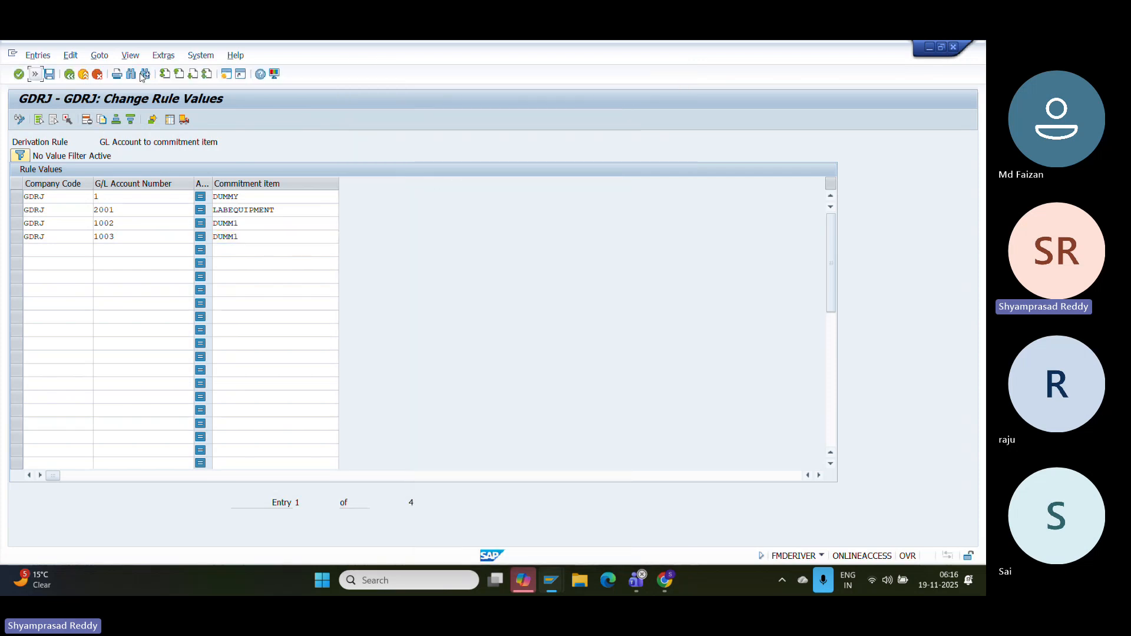
click(49, 75)
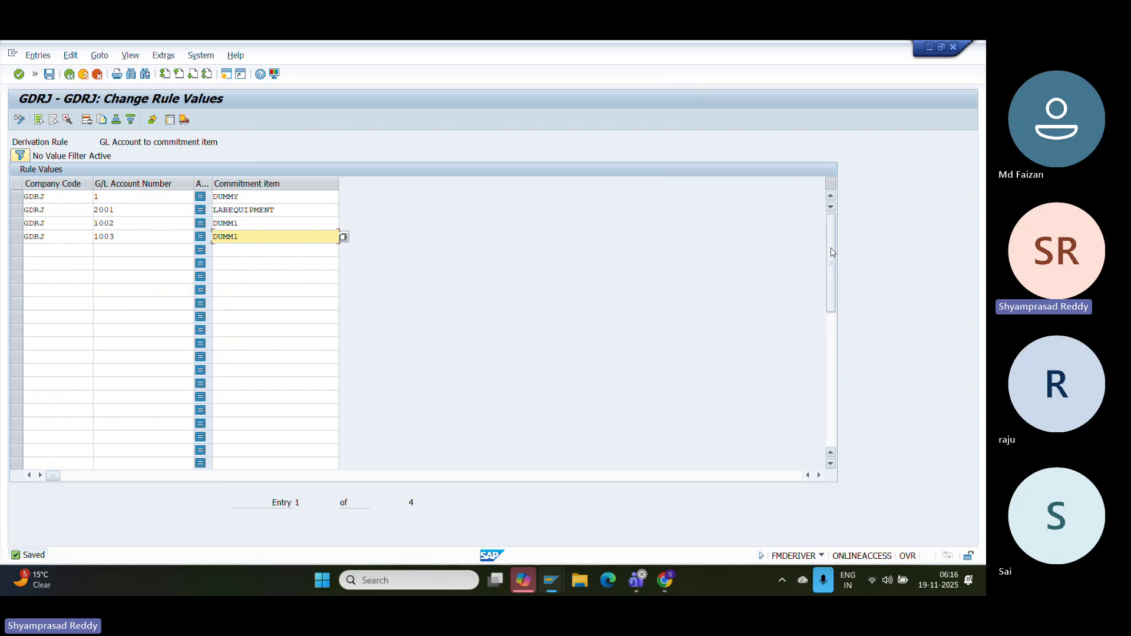
drag(831, 252, 836, 257)
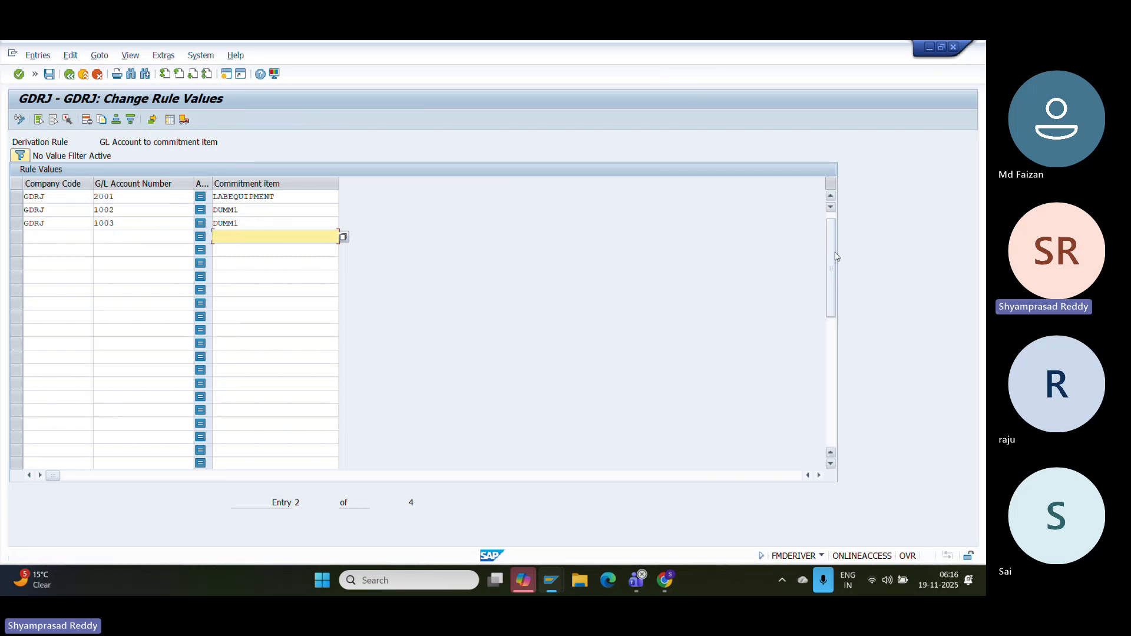
click(145, 237)
- Paste a screenshot of the rule values into the configuration document and return to SAP
key(super+shift+s)
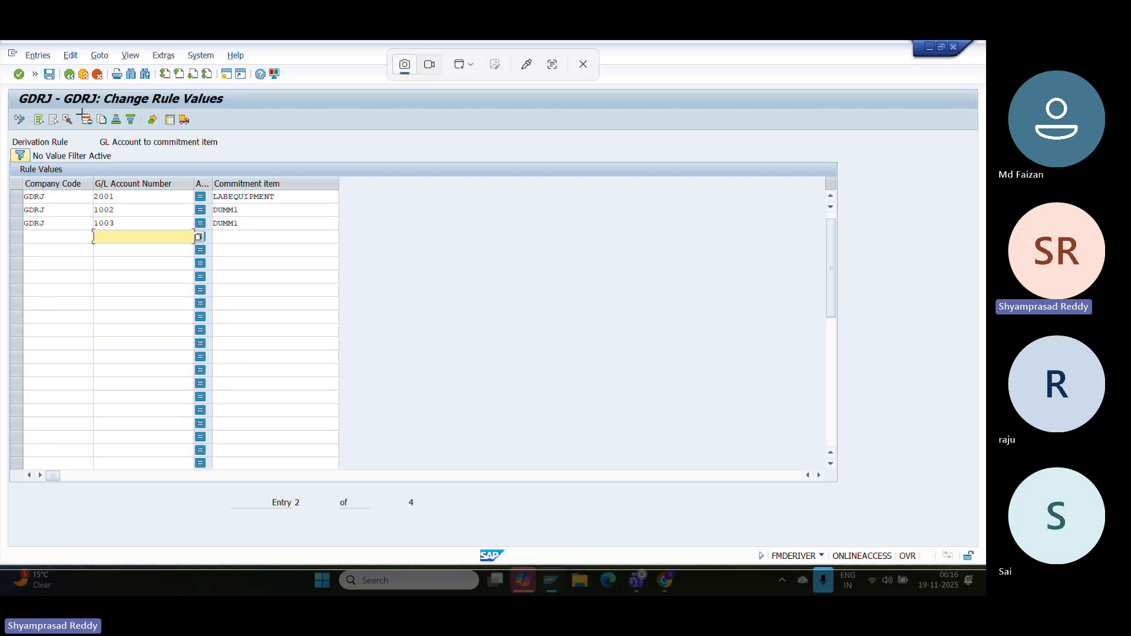
click(310, 239)
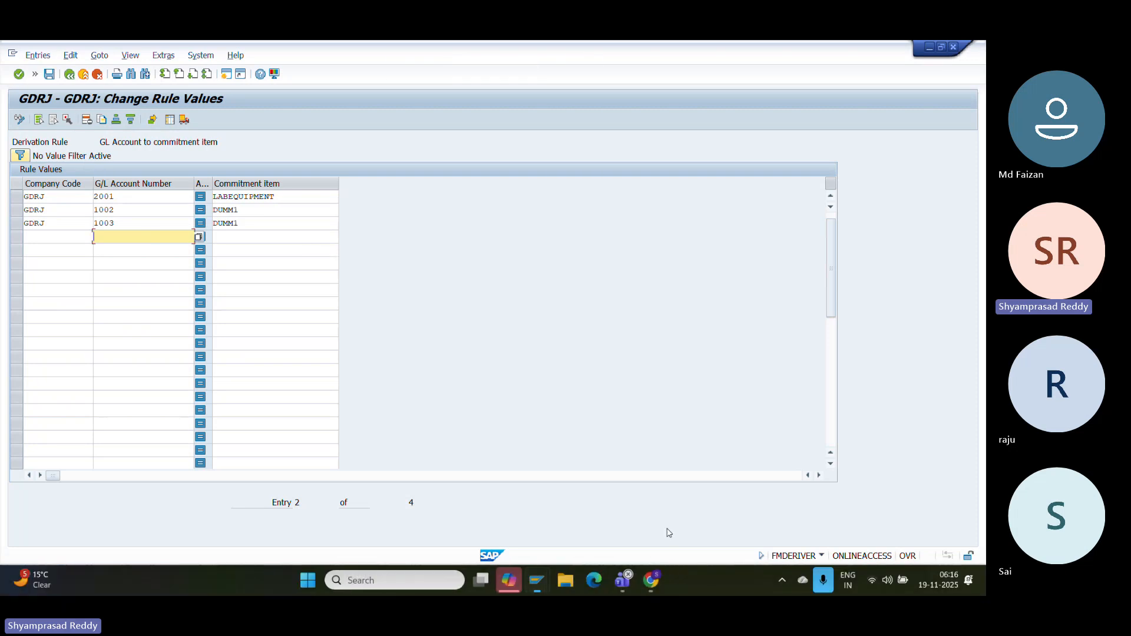
click(664, 576)
key(ctrl+v)
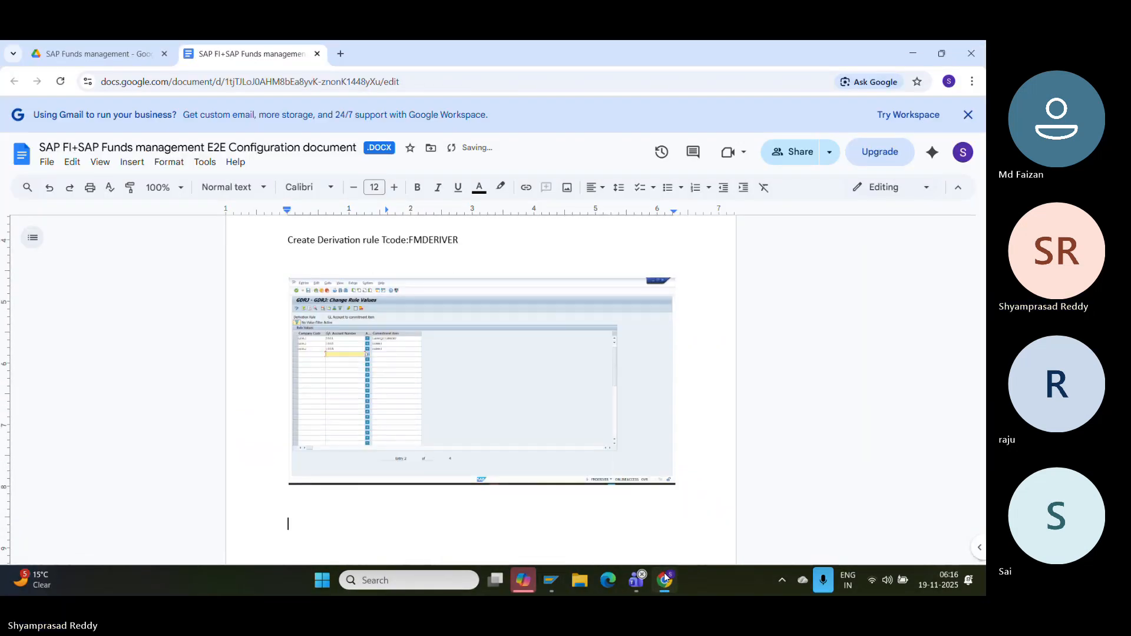
mouse_move(550, 584)
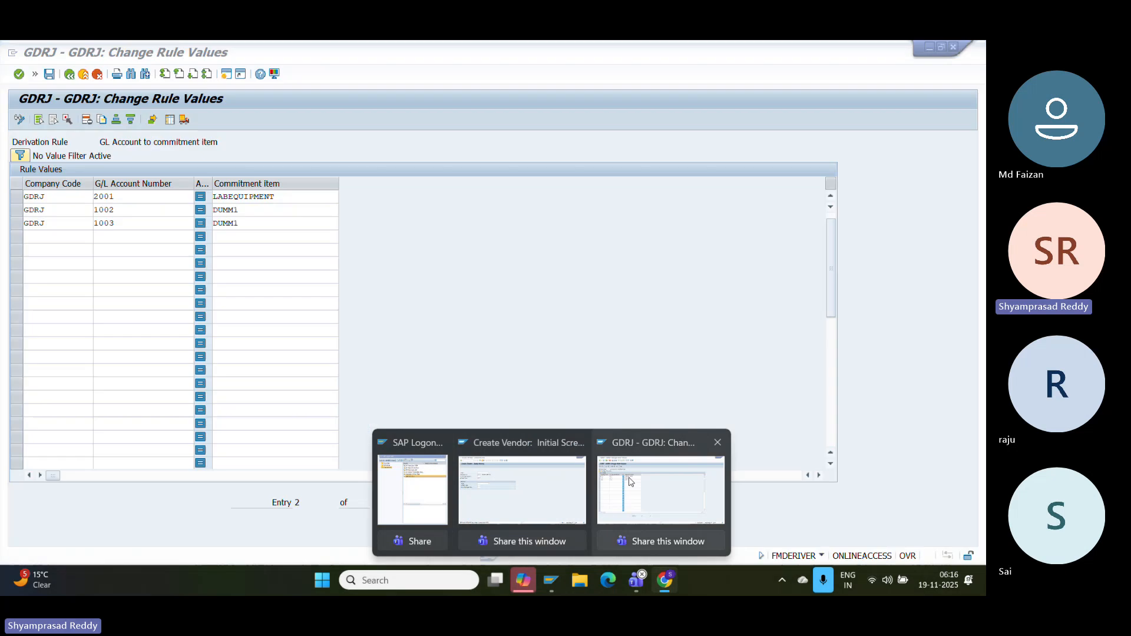
click(659, 480)
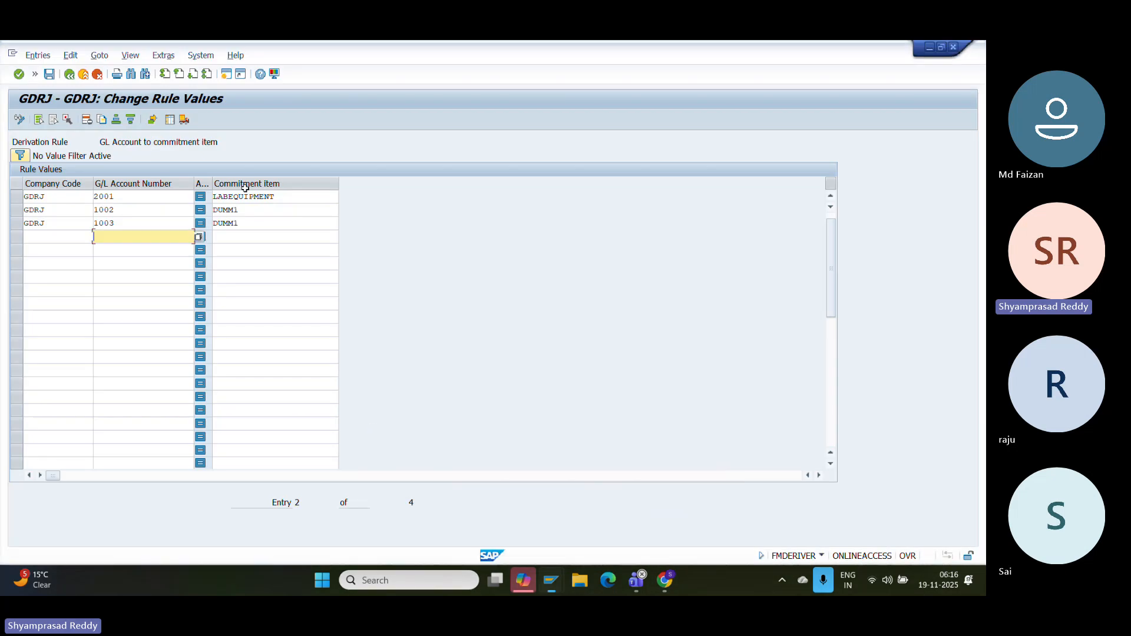
- Save the G/L account rule values and open the cost center to funds center rule
click(34, 73)
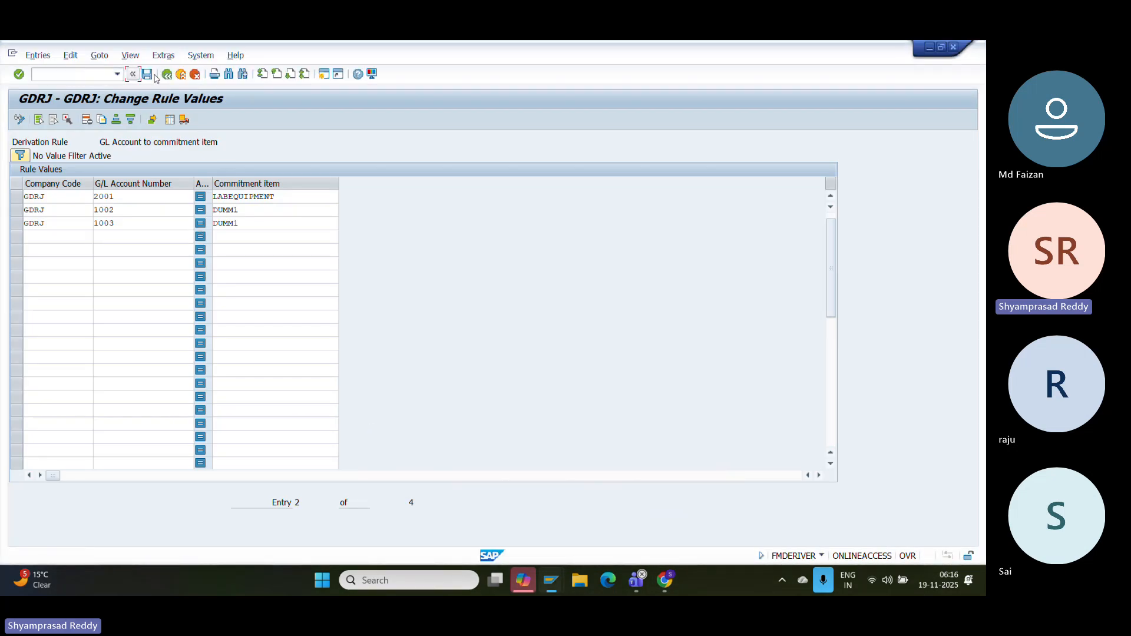
click(147, 75)
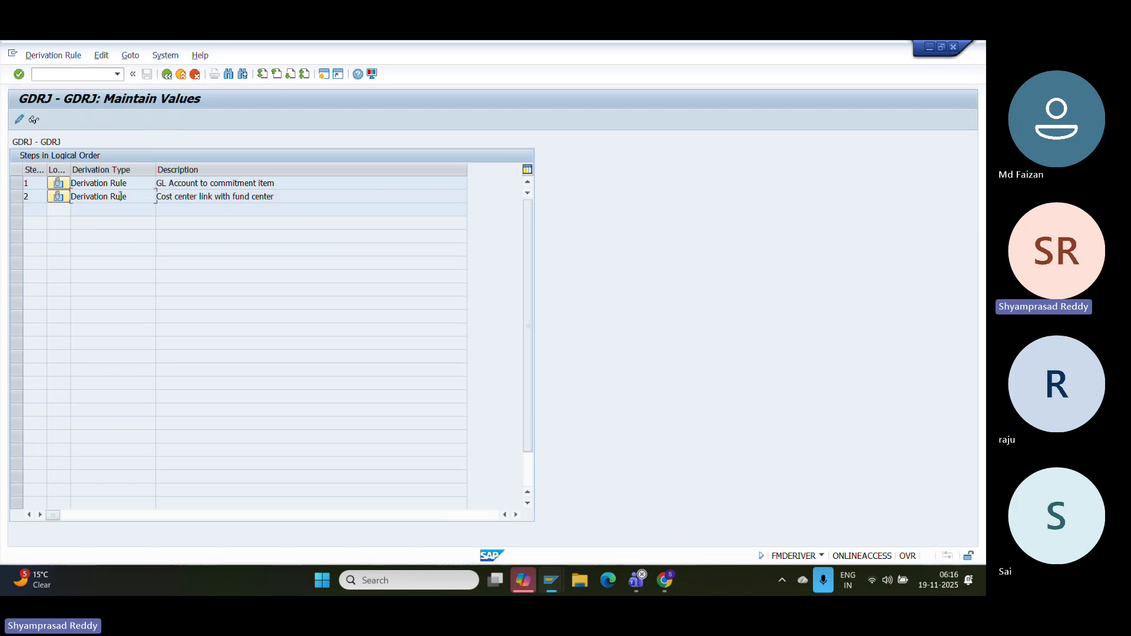
double_click(121, 197)
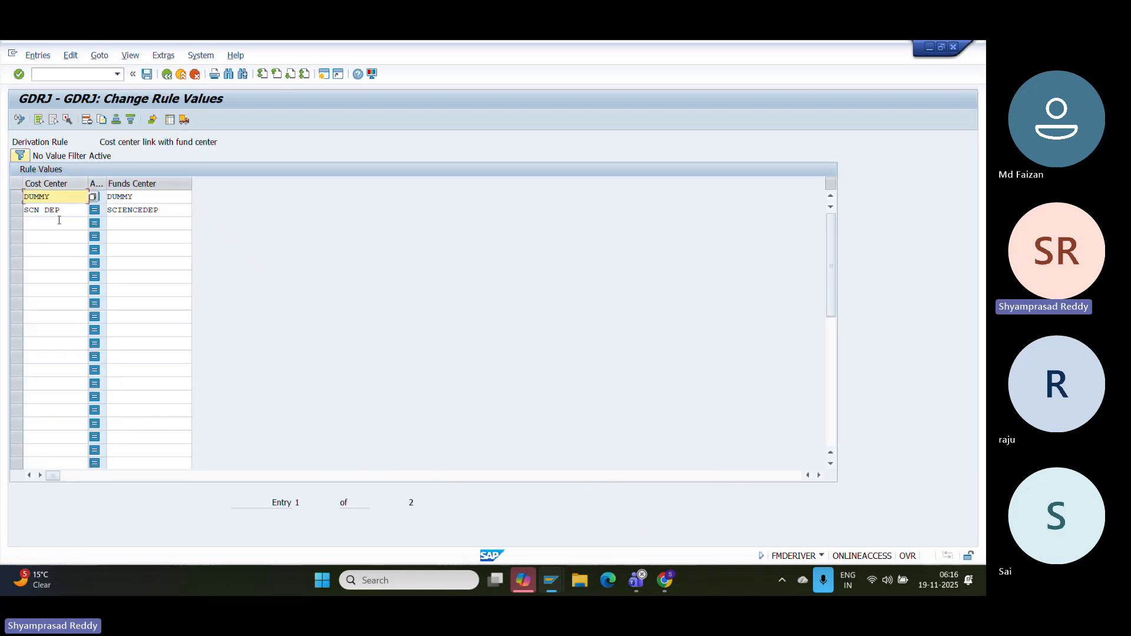
- Add a third row mapping cost center DUMMY to funds center DUMMY1
click(59, 222)
click(62, 213)
click(58, 224)
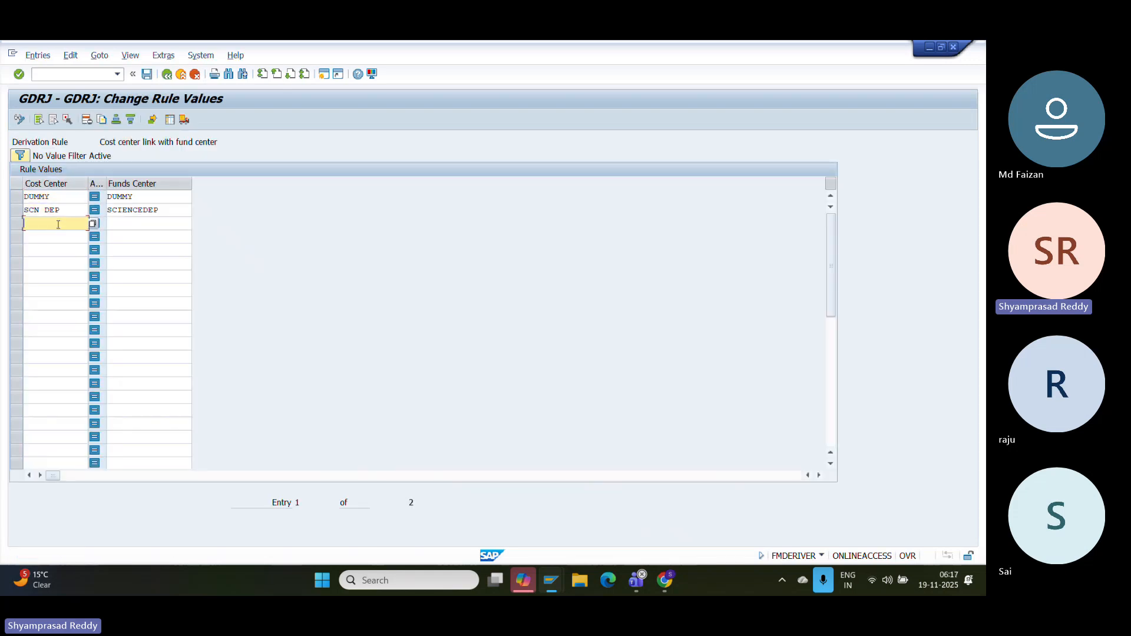
click(91, 223)
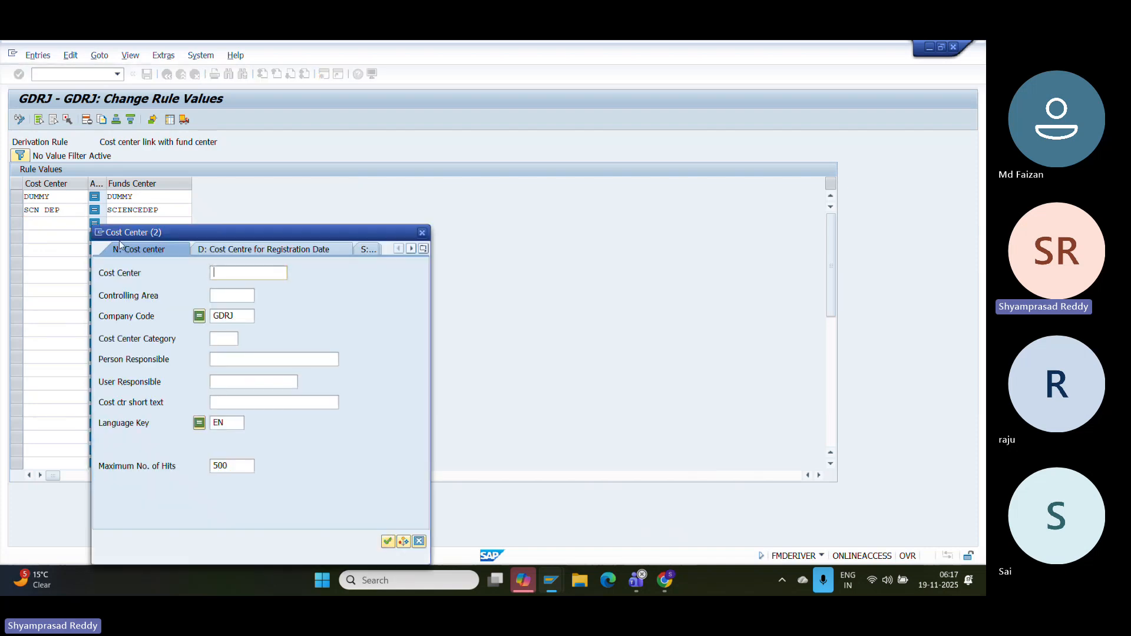
key(Return)
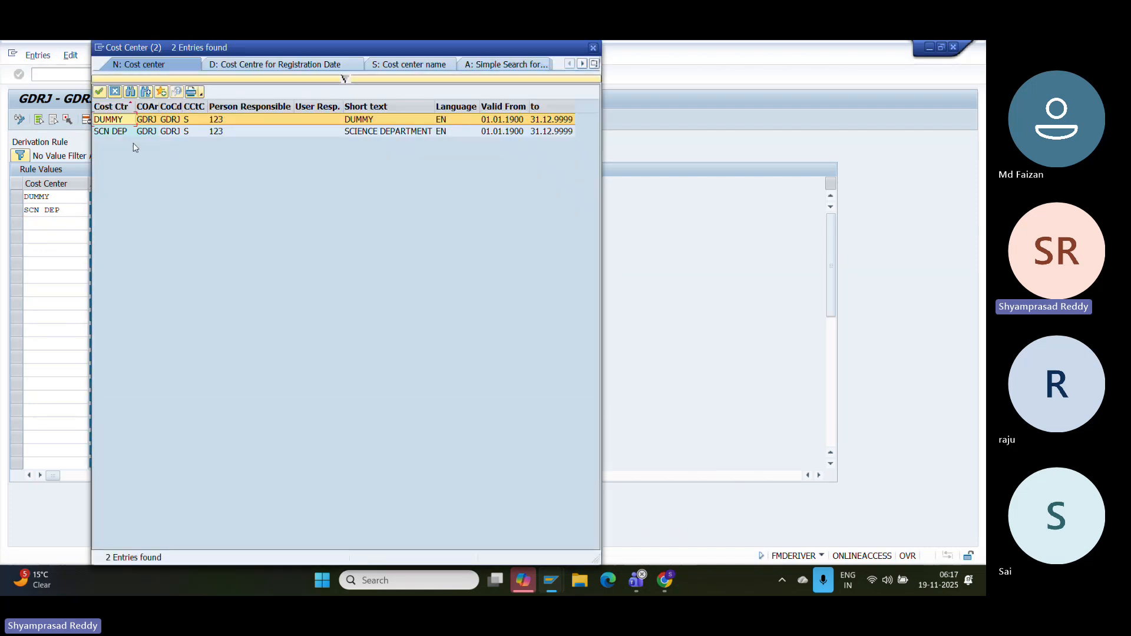
click(132, 120)
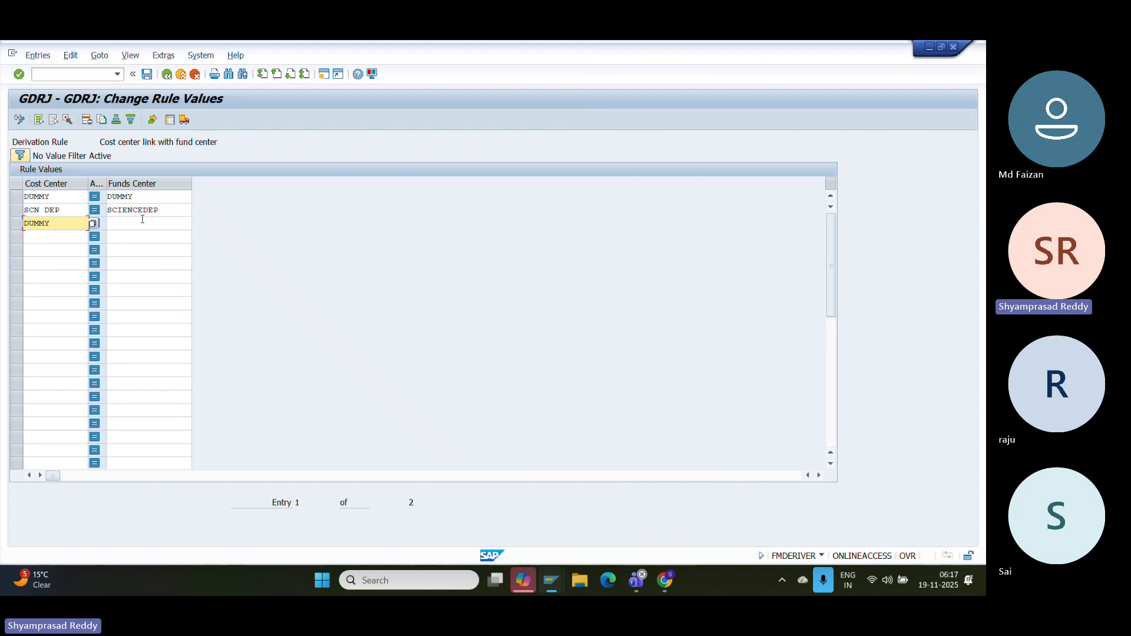
click(146, 221)
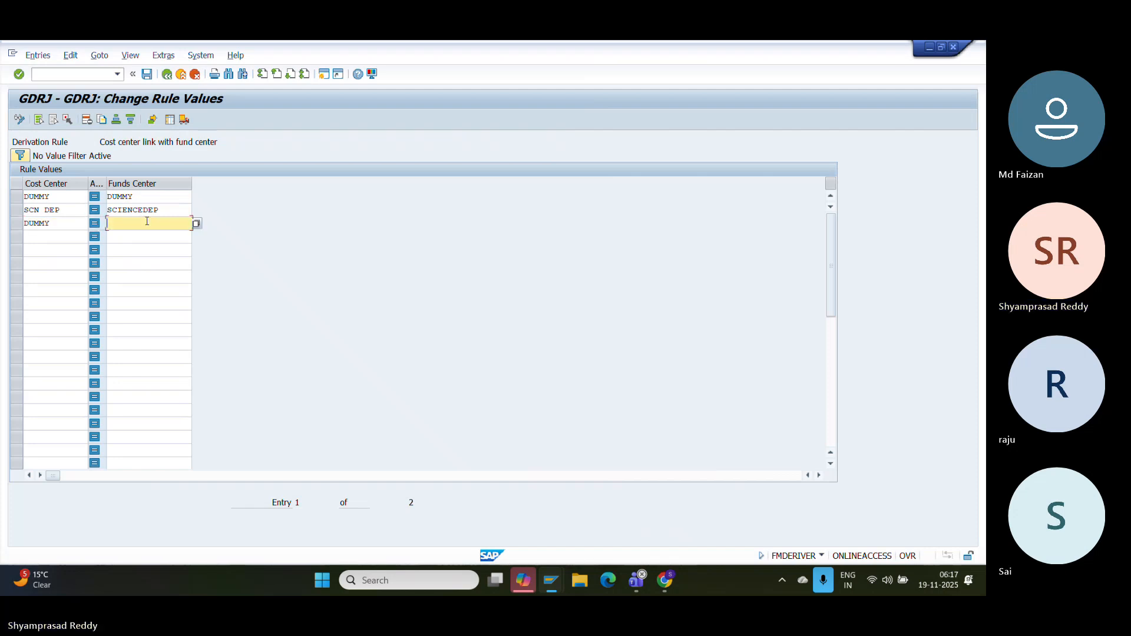
click(196, 223)
key(Return)
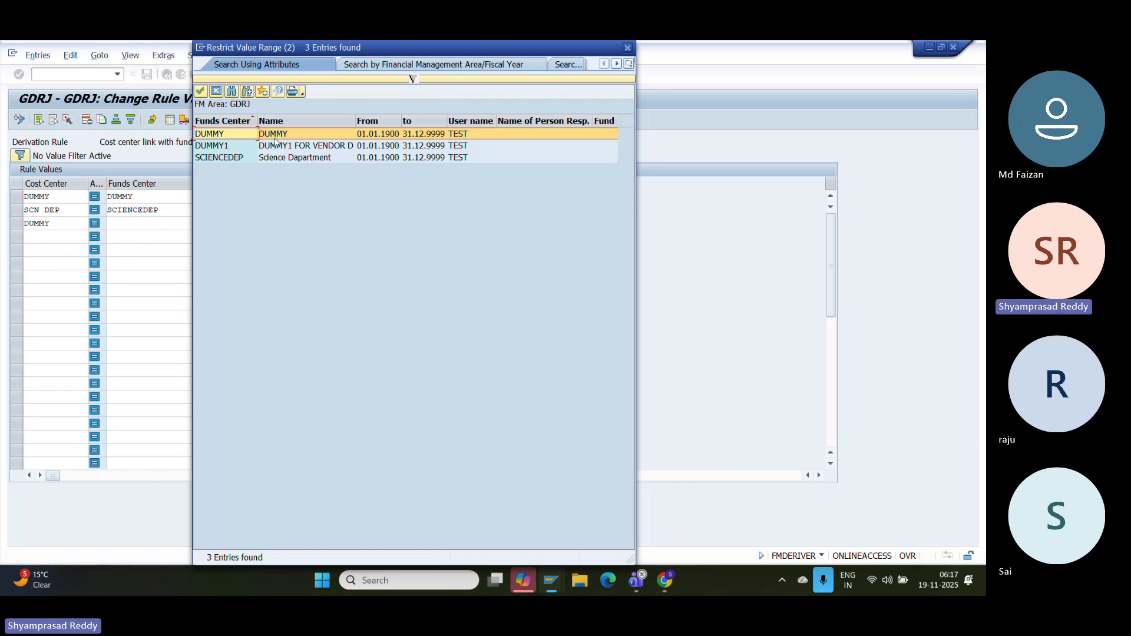
double_click(235, 146)
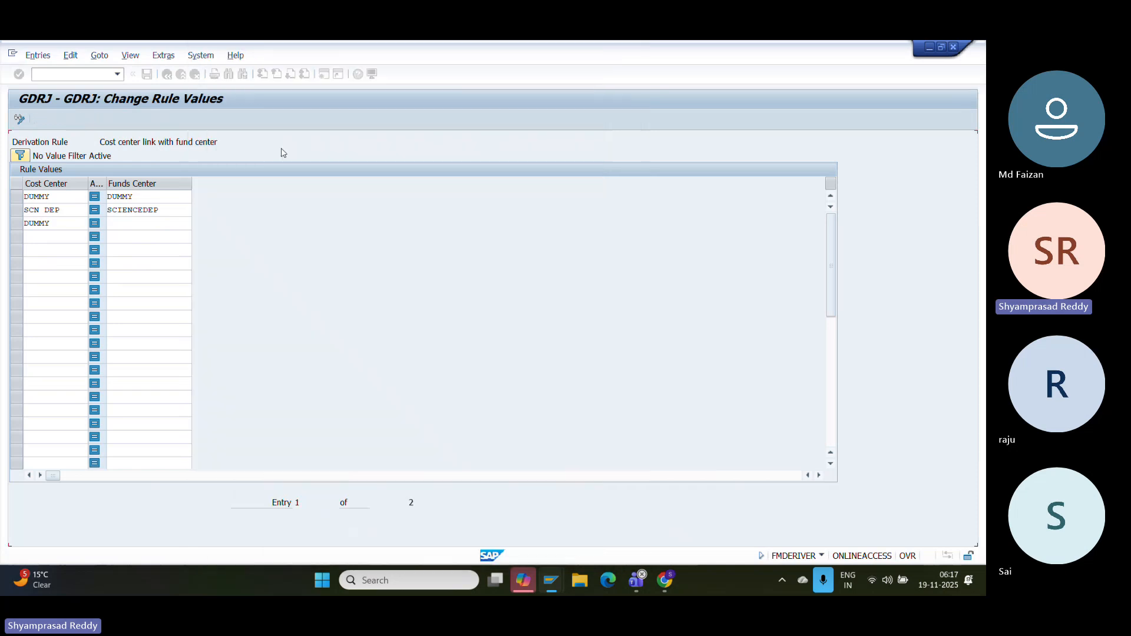
key(Return)
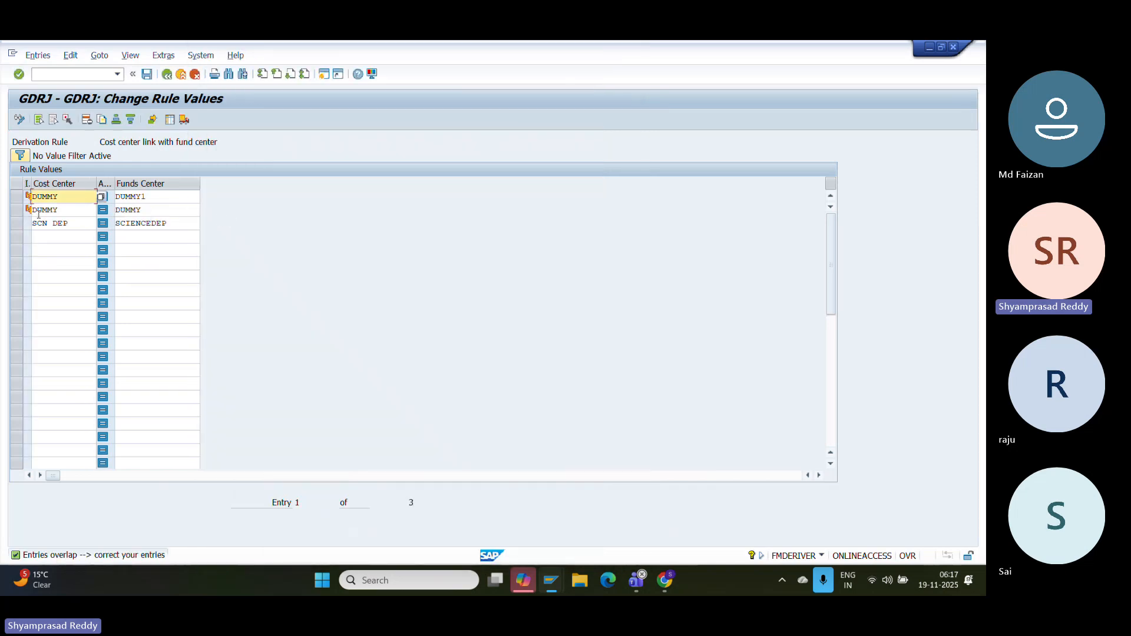
- Review the existing cost center rows and enter /OKS01 to create a cost center
drag(68, 211, 11, 214)
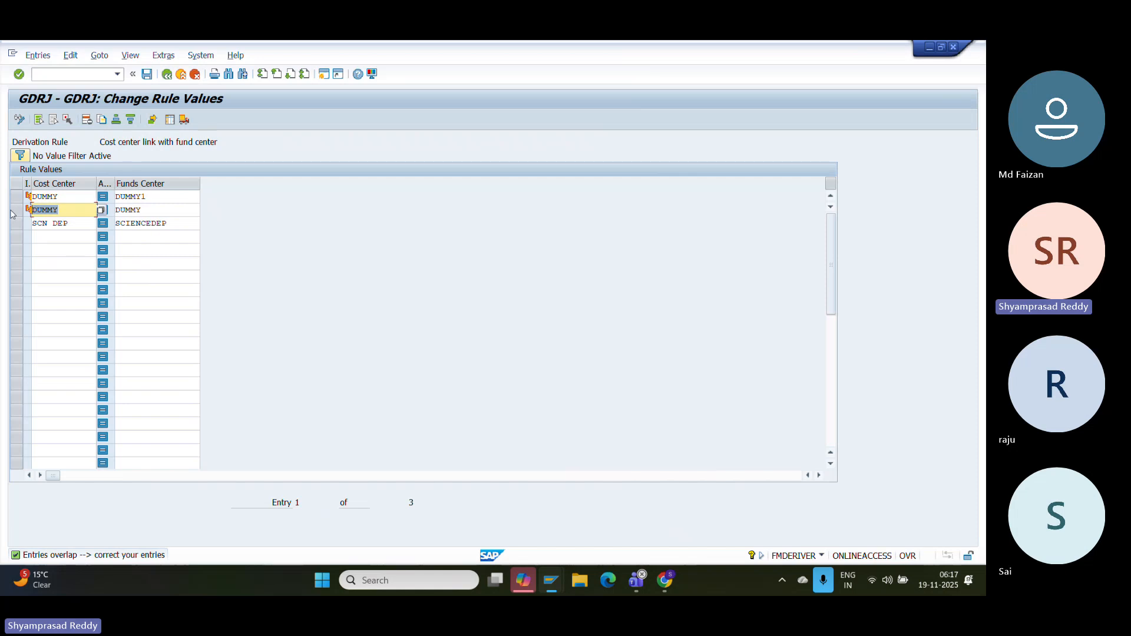
click(58, 198)
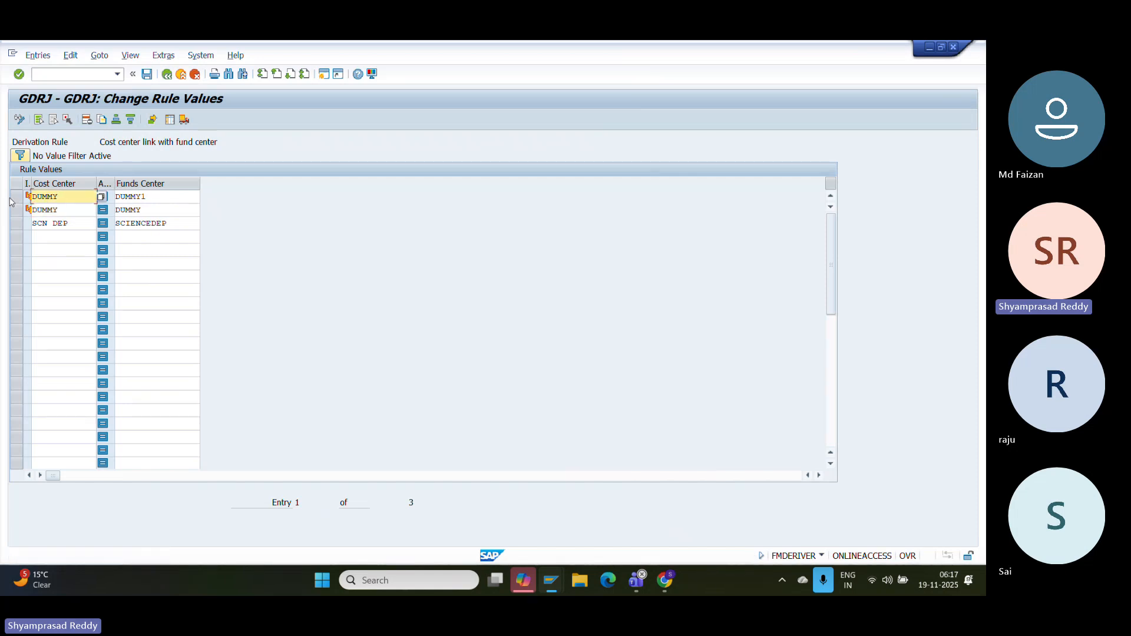
click(48, 74)
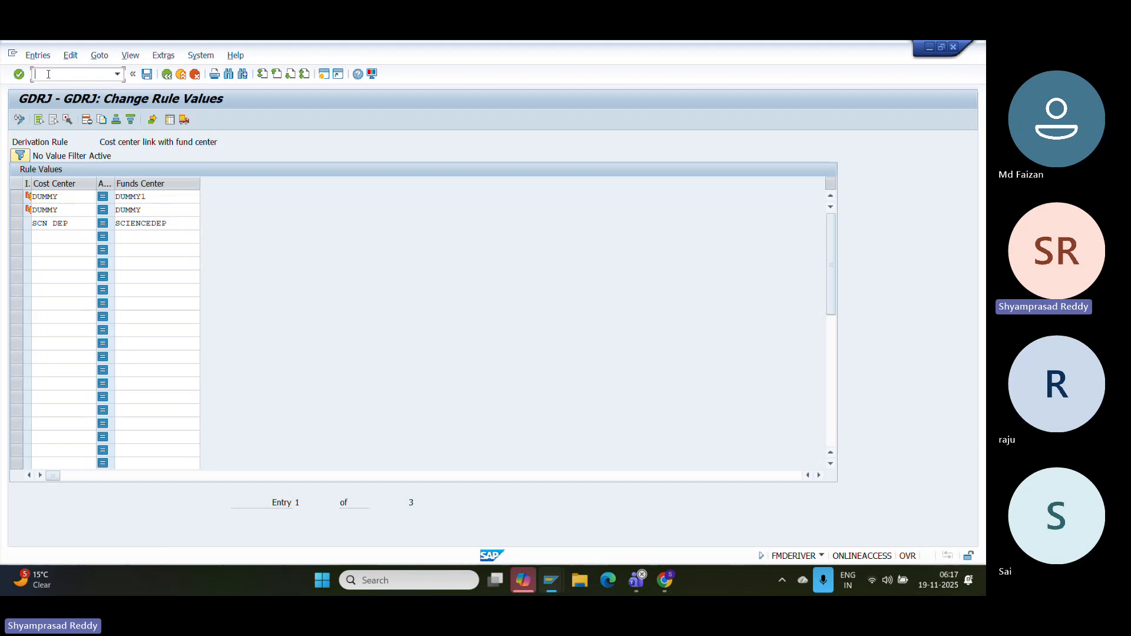
text(/OKS01)
- Start creating cost center DPDUMMY in KS01, valid from 01.01.1900
key(Return)
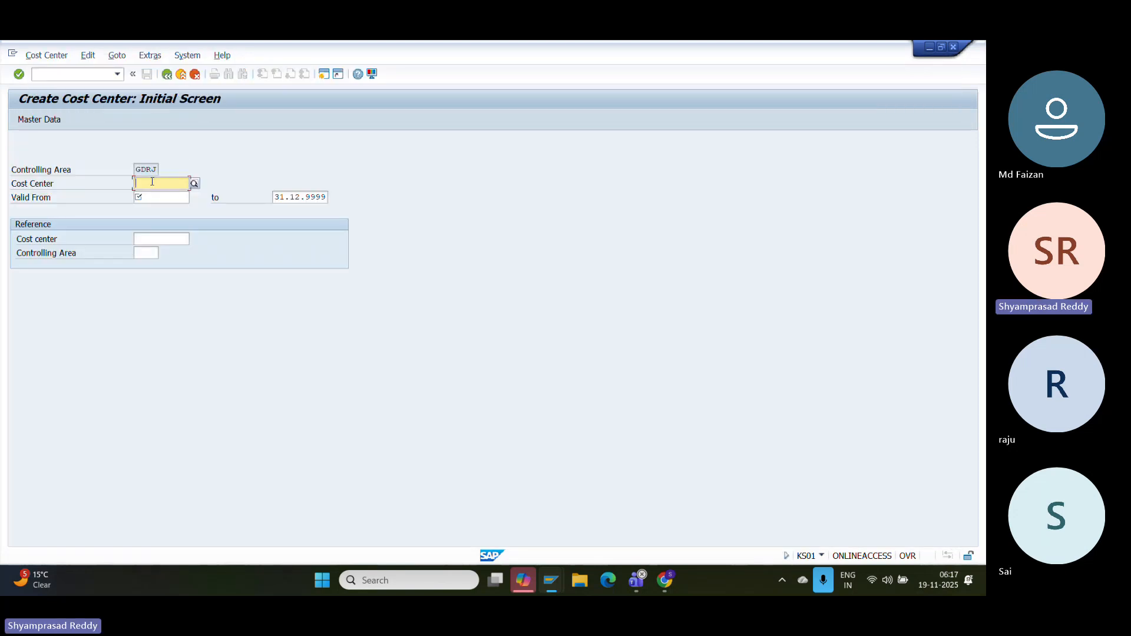
click(152, 182)
text(DO)
key(BackSpace)
text(P)
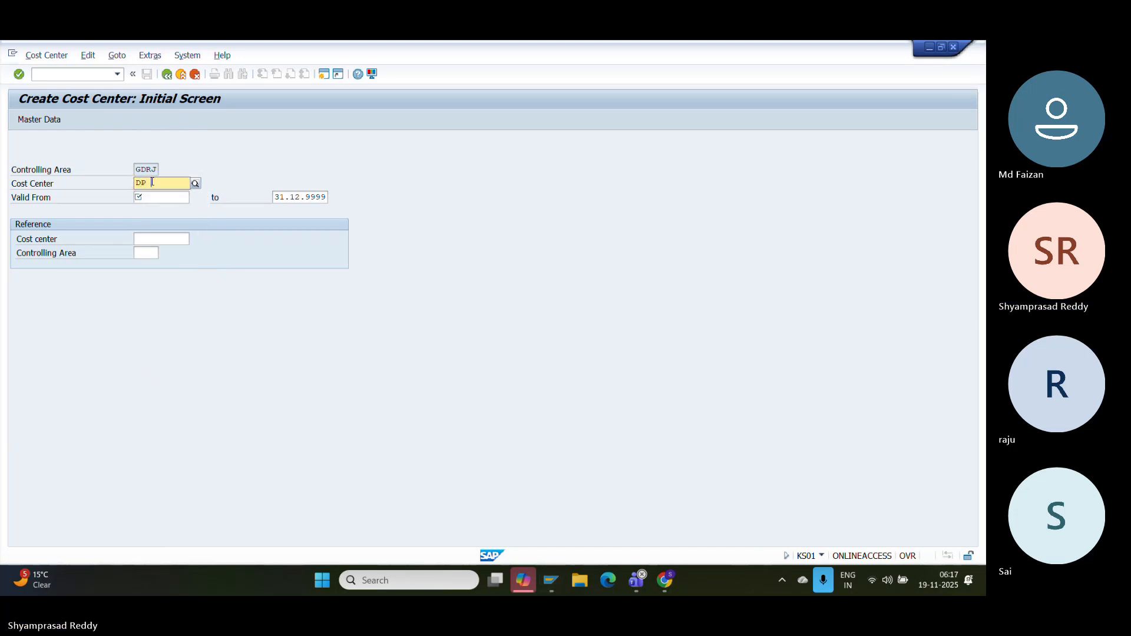
text( DUMMDUMMY)
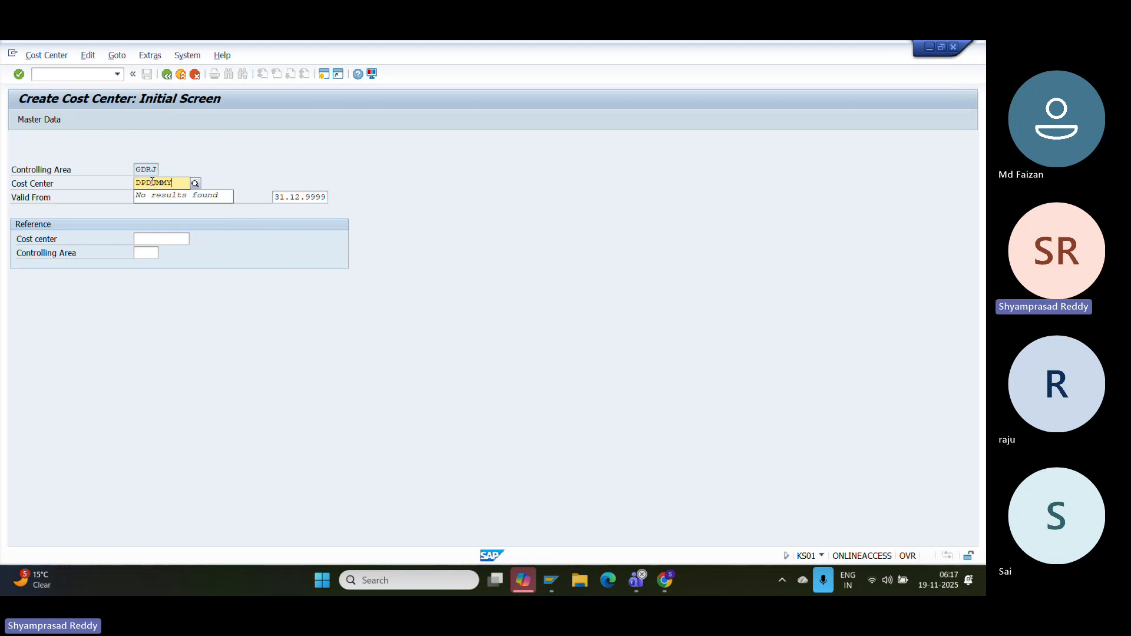
key(Tab)
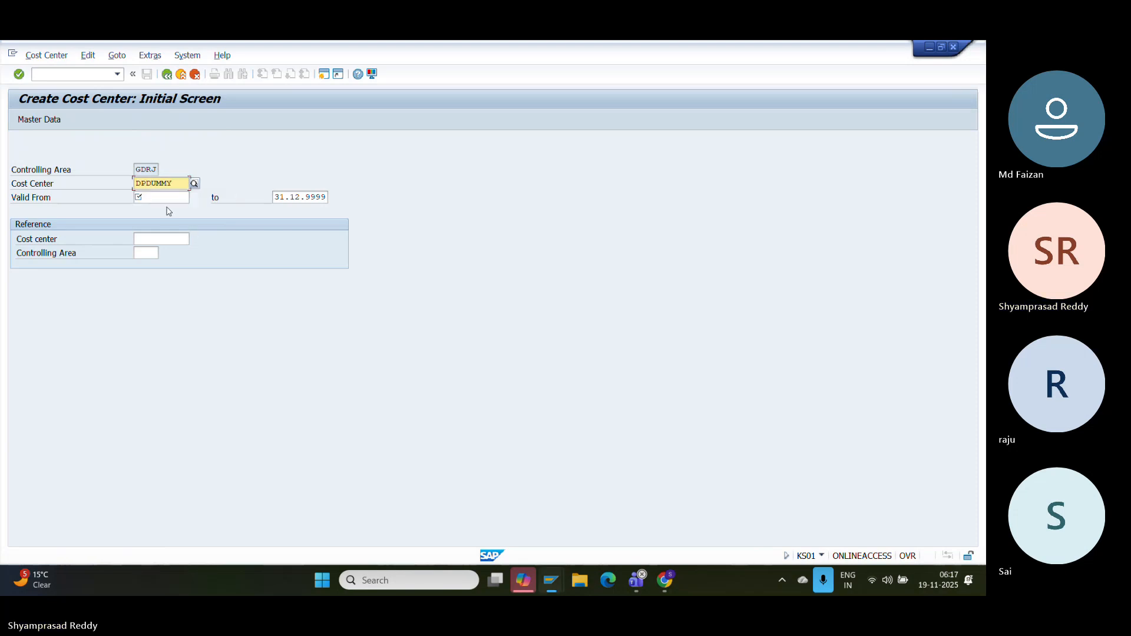
click(164, 202)
key(Down)
key(Return)
key(Return)
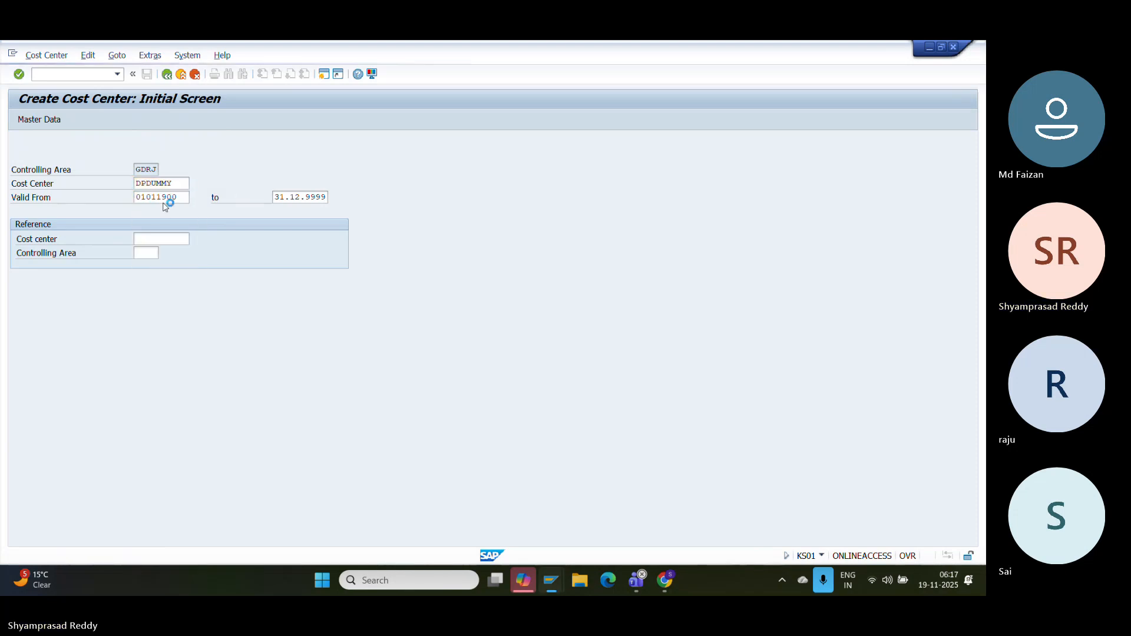
- Name the cost center 'DUMMY FOR DP', with person responsible 123 and category S
click(181, 240)
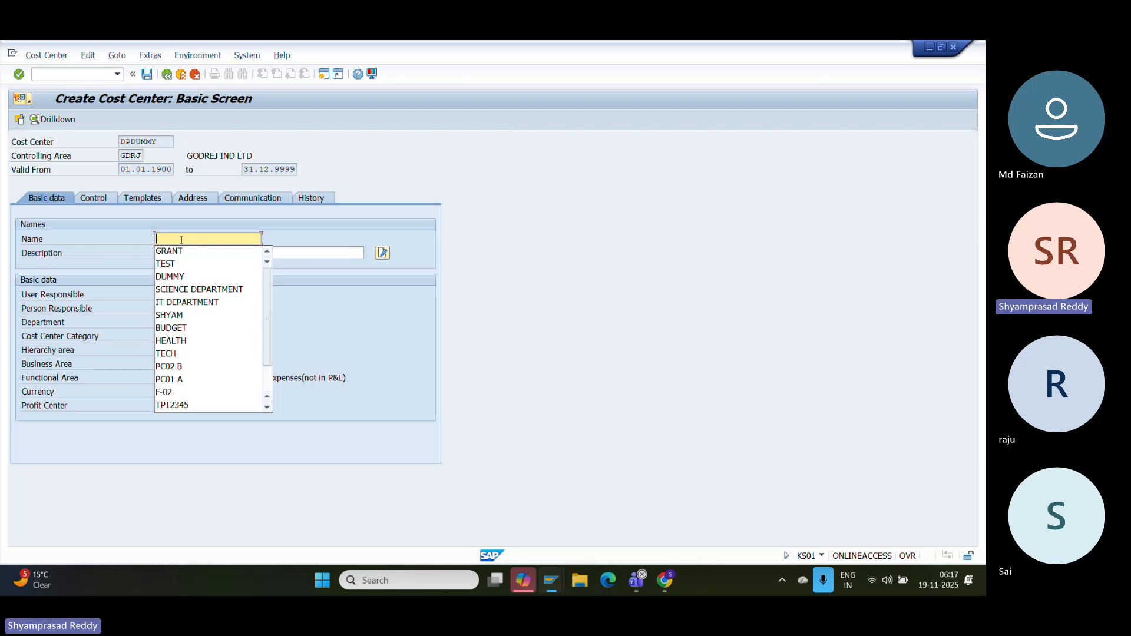
text(DYMM)
key(BackSpace)
key(BackSpace)
key(BackSpace)
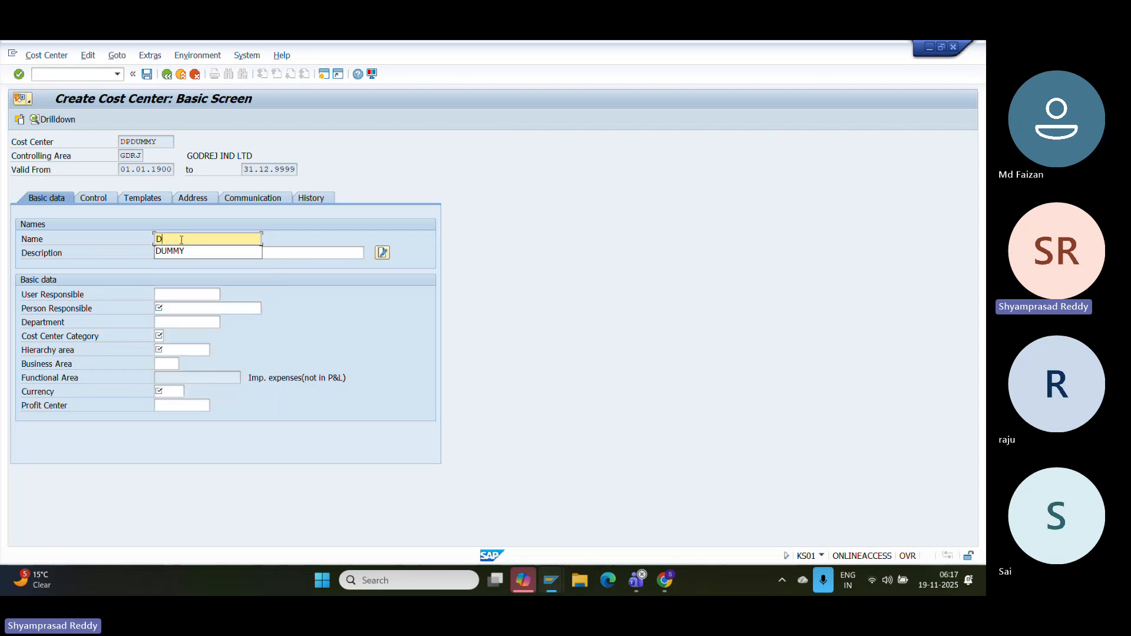
text(UMMY F)
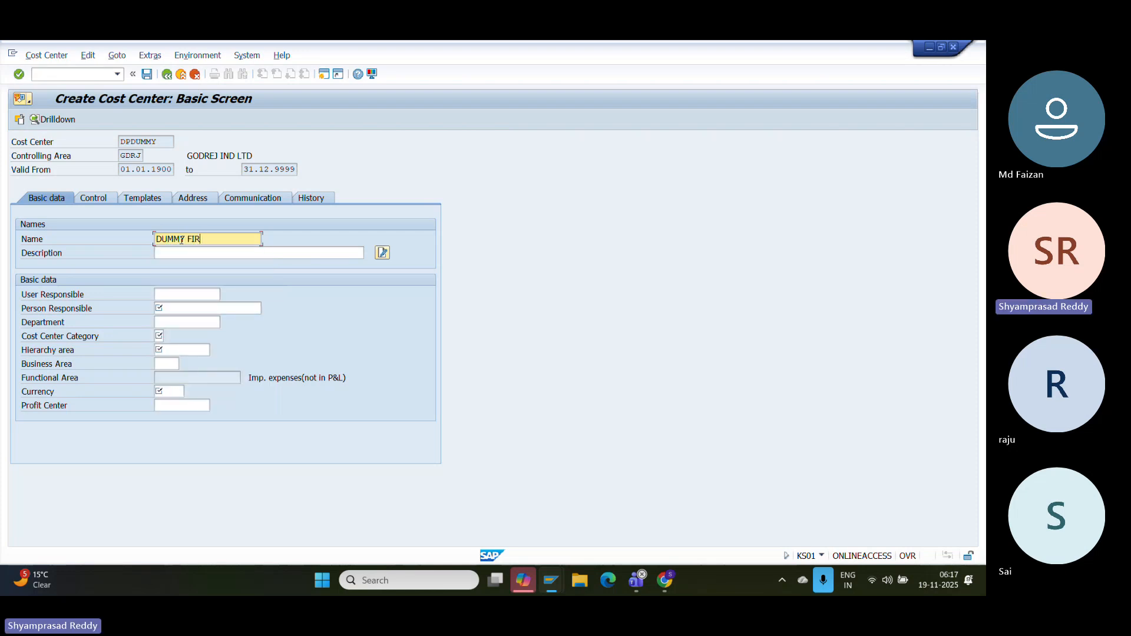
text(OR DP)
click(192, 306)
text(123)
key(Tab)
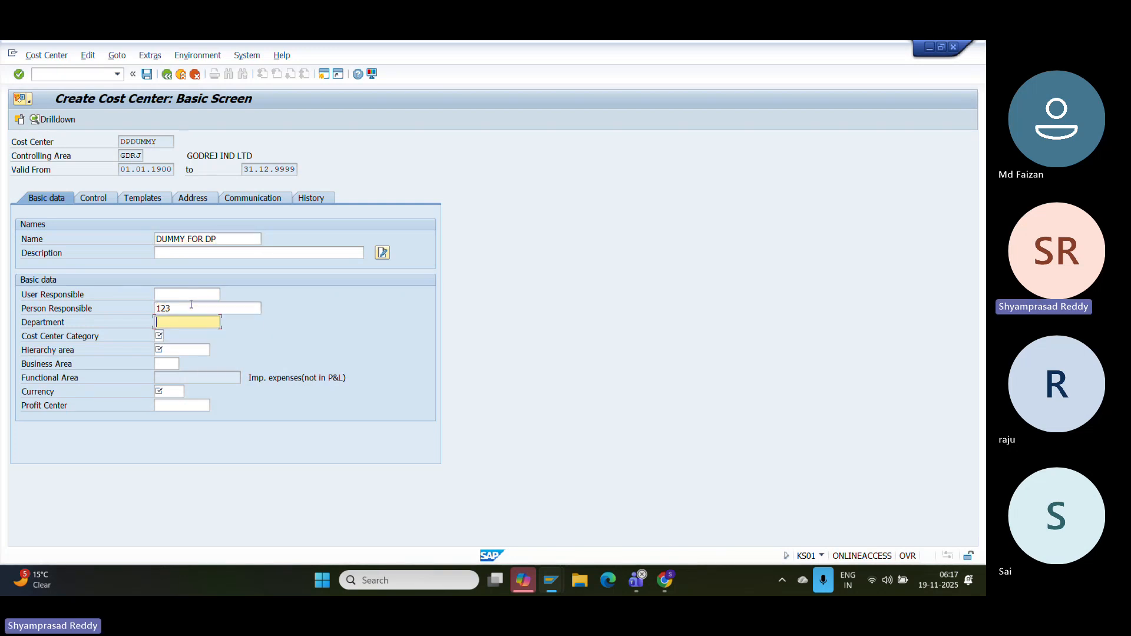
key(Tab)
text(S)
- Set the hierarchy area to GDRJCC, replacing the invalid TEC1CC
key(Tab)
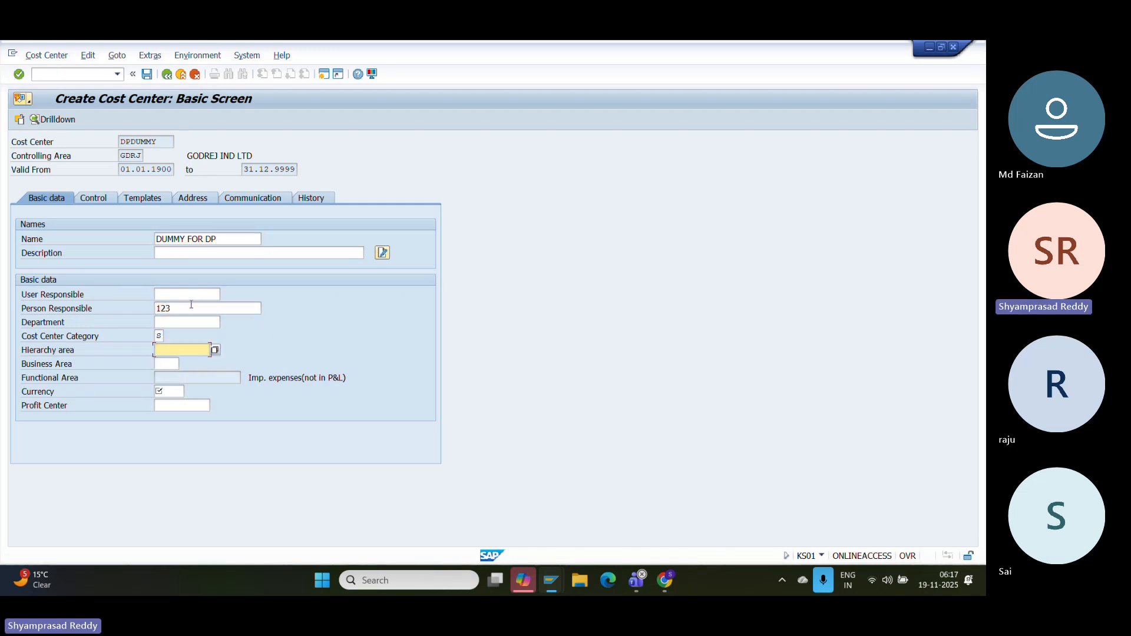
text(TEC1CC)
key(Tab)
key(Tab)
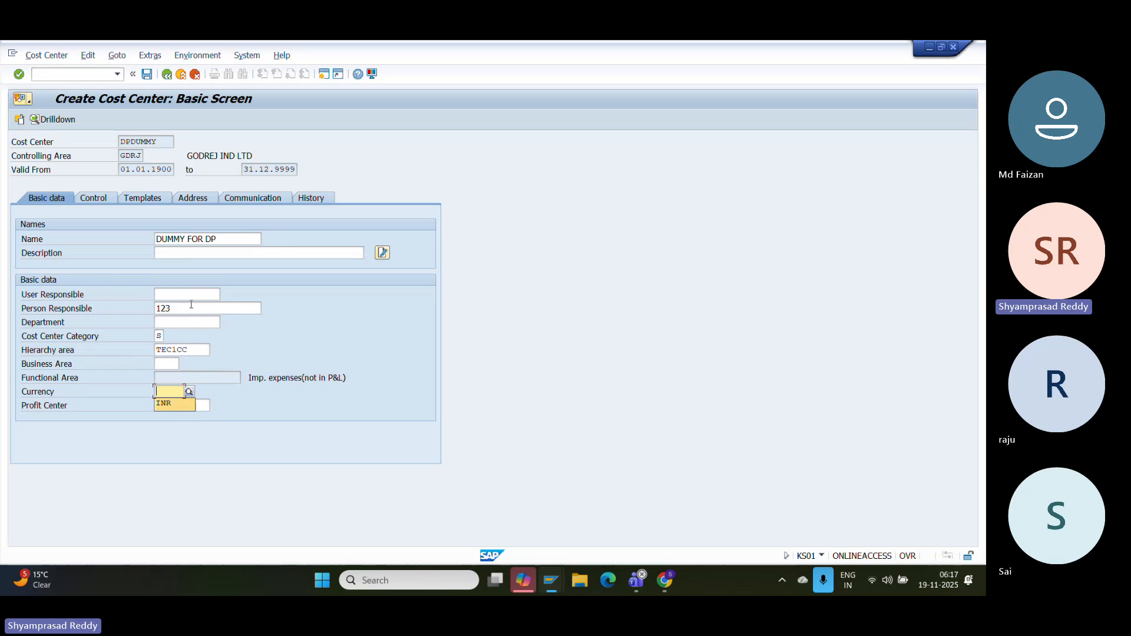
key(Return)
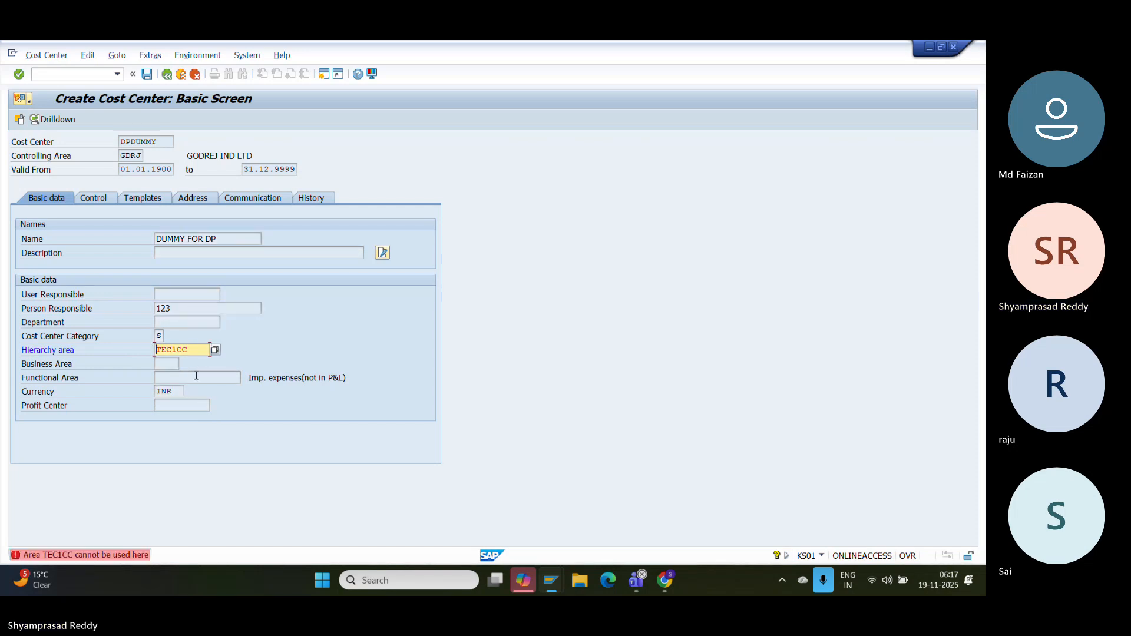
drag(206, 349, 39, 371)
key(BackSpace)
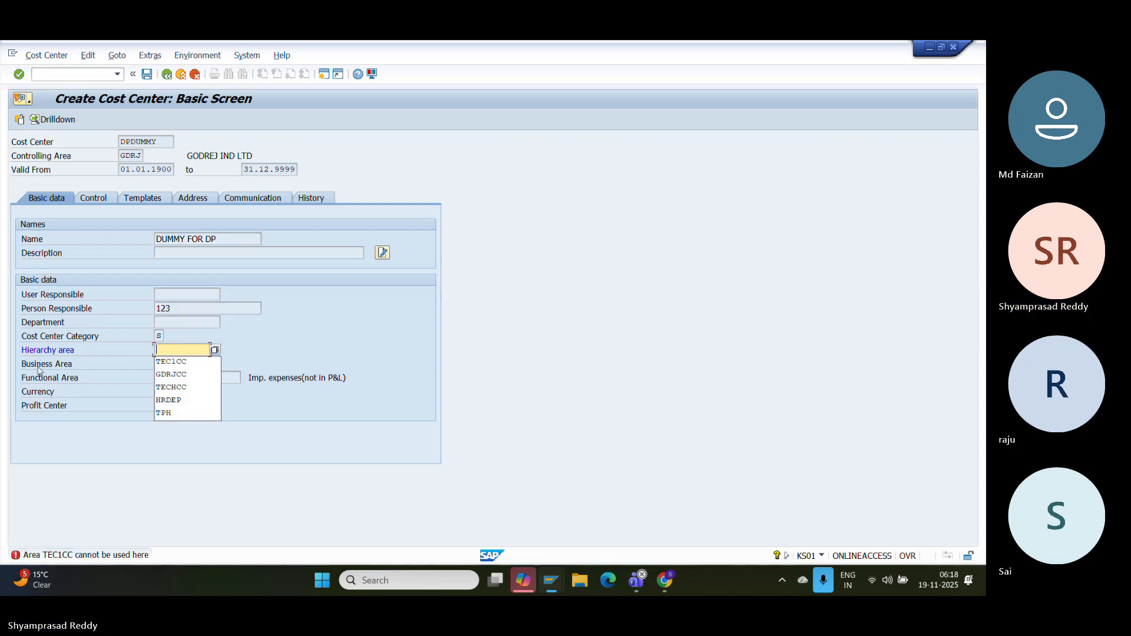
key(Down)
key(Down)
key(Return)
- Choose profit center SCIENCE from the standard hierarchy and save the cost center
key(Down)
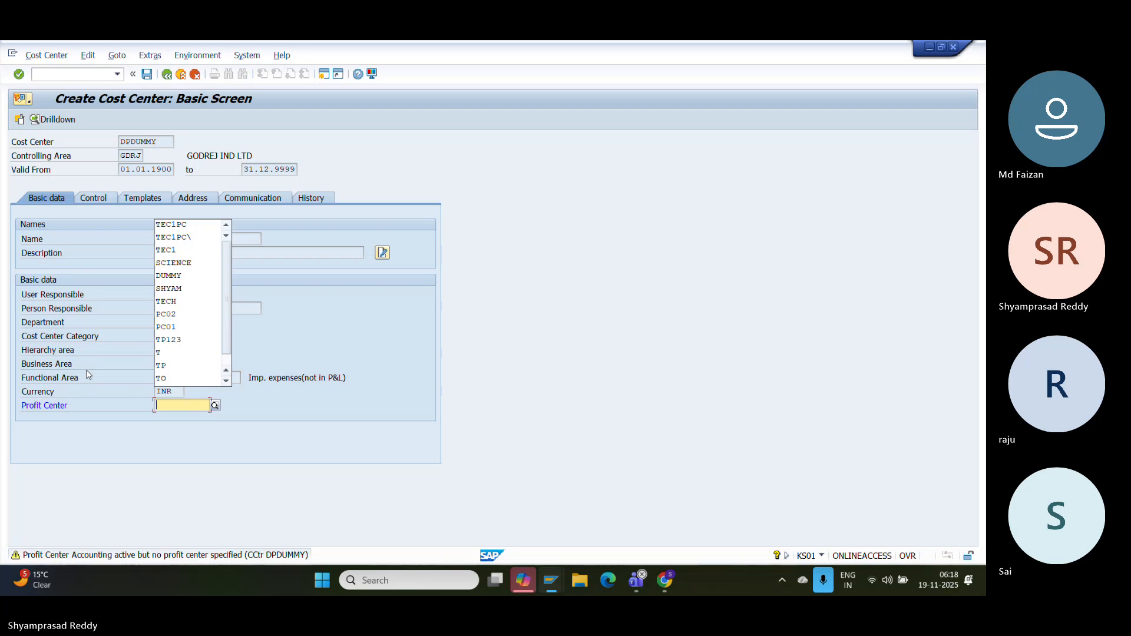
key(Down)
key(Return)
key(Delete)
key(Delete)
key(Delete)
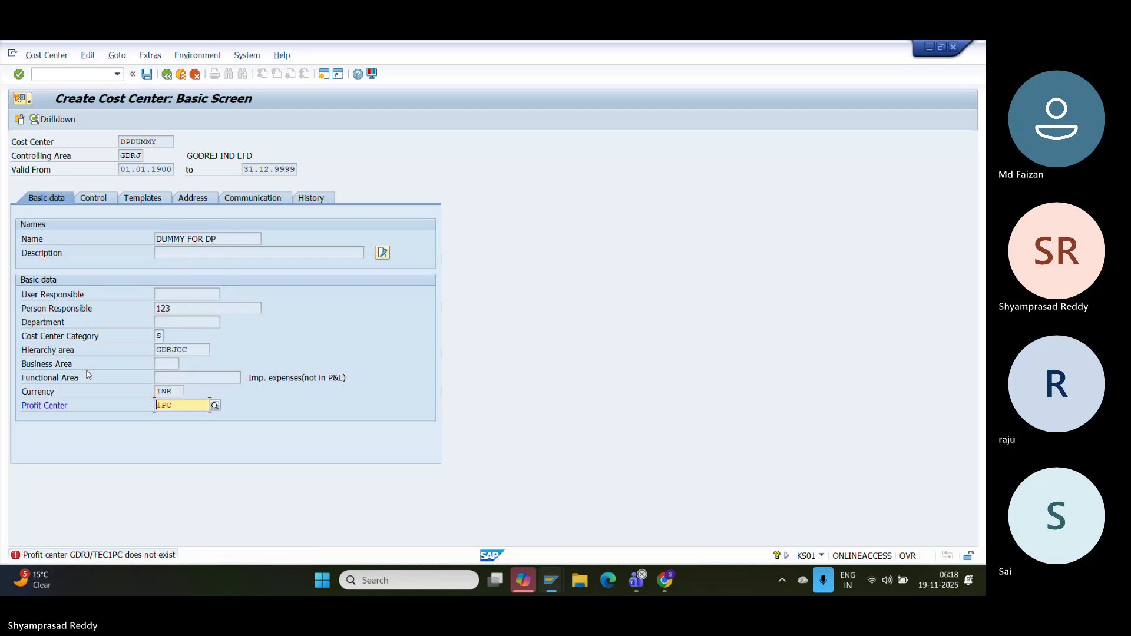
key(Down)
key(Down)
key(Down)
key(Down)
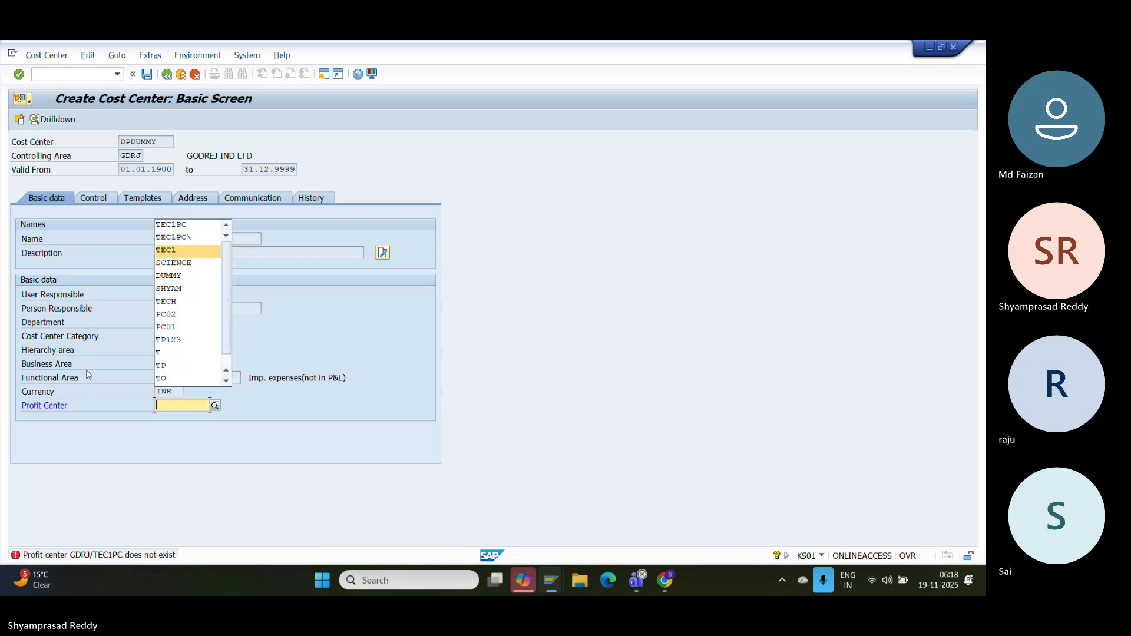
key(Escape)
click(213, 406)
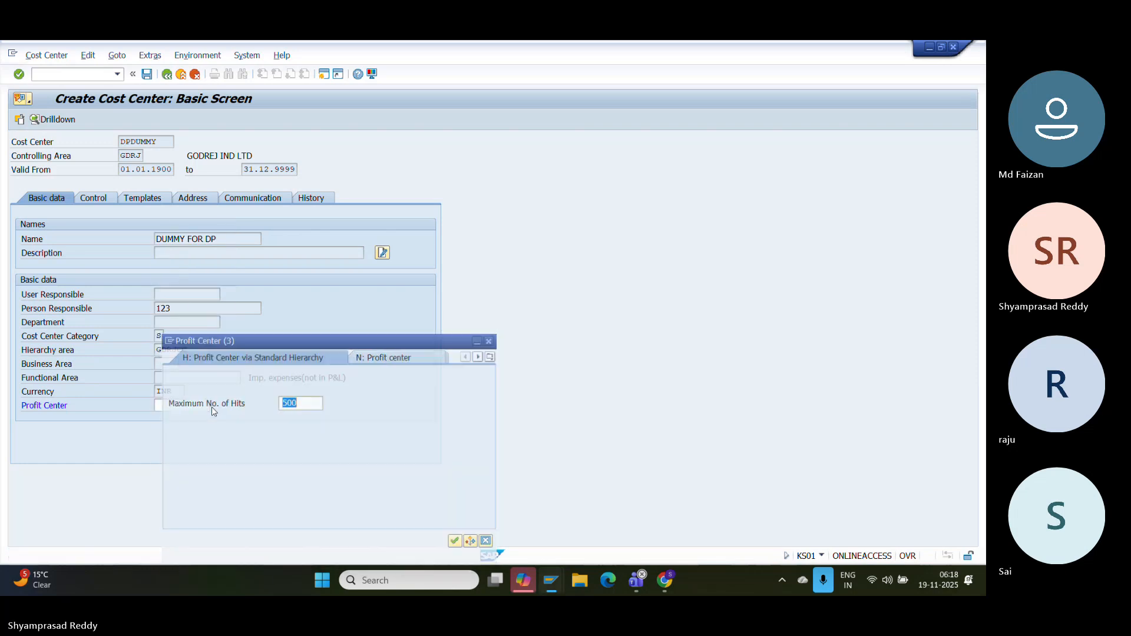
key(Return)
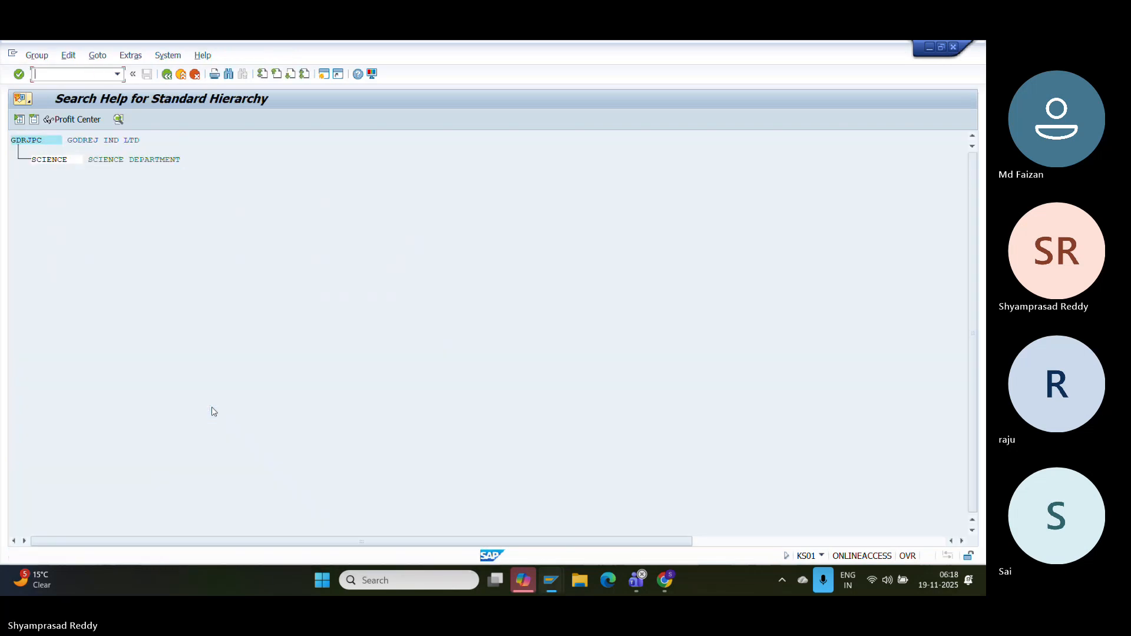
double_click(57, 163)
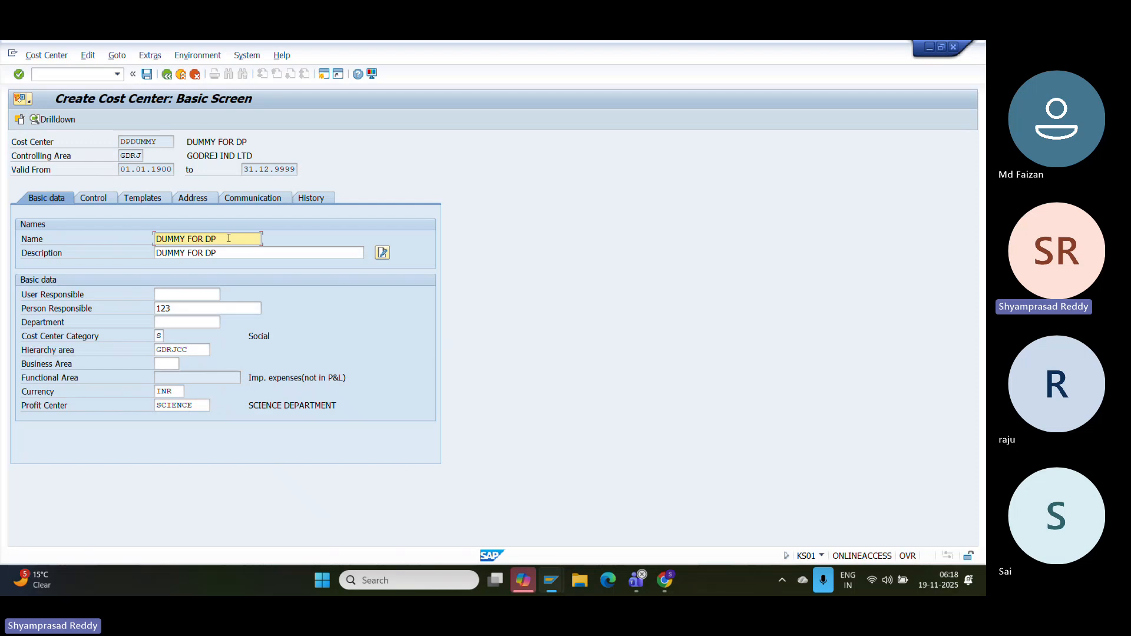
click(147, 73)
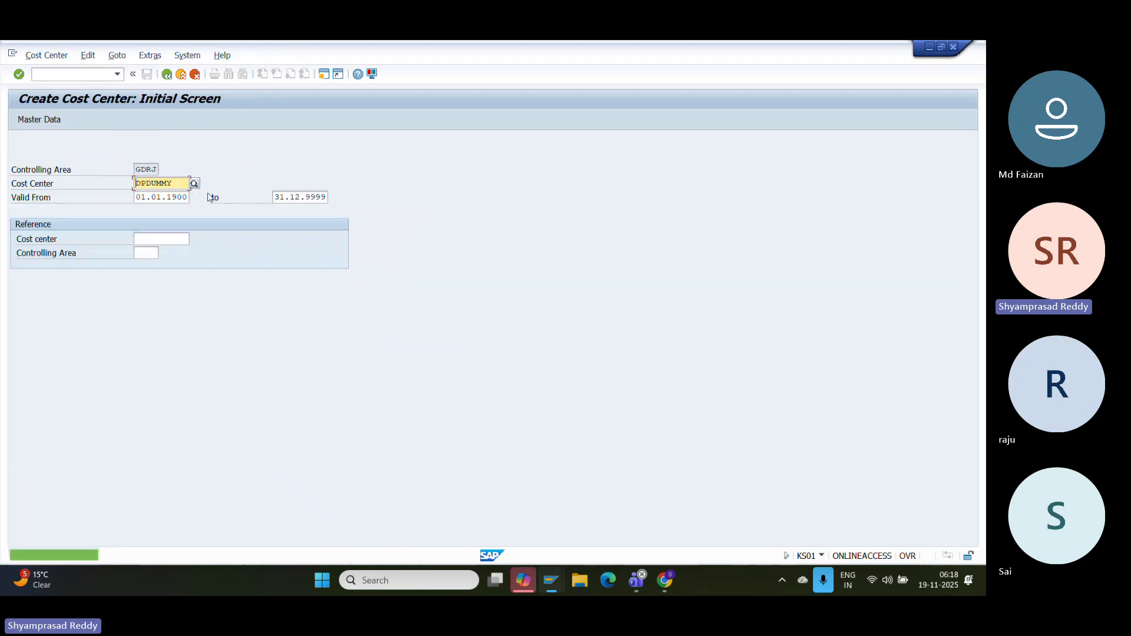
click(184, 79)
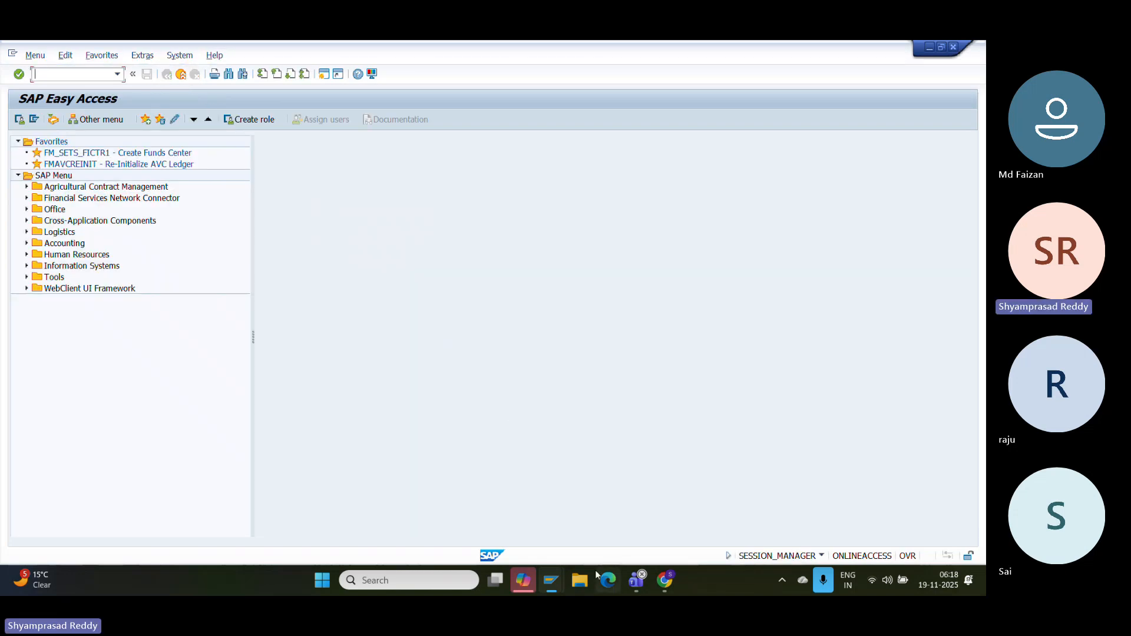
- Correct the new rule row's cost center to DPDUMMY for funds center DUMMY1 and save
click(180, 74)
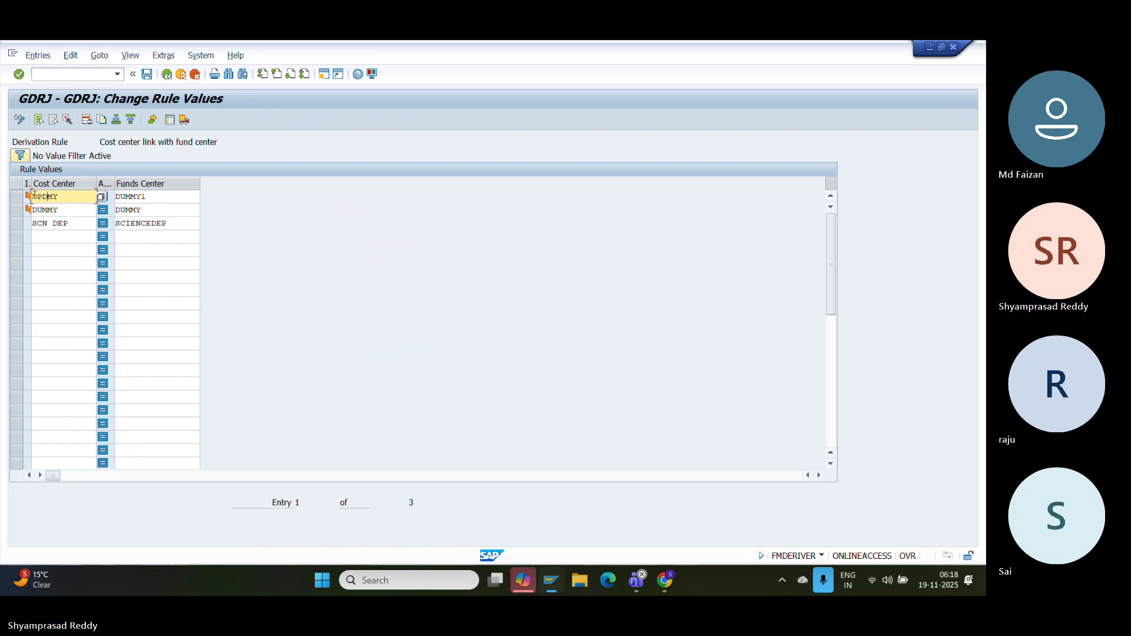
text(Y)
key(Return)
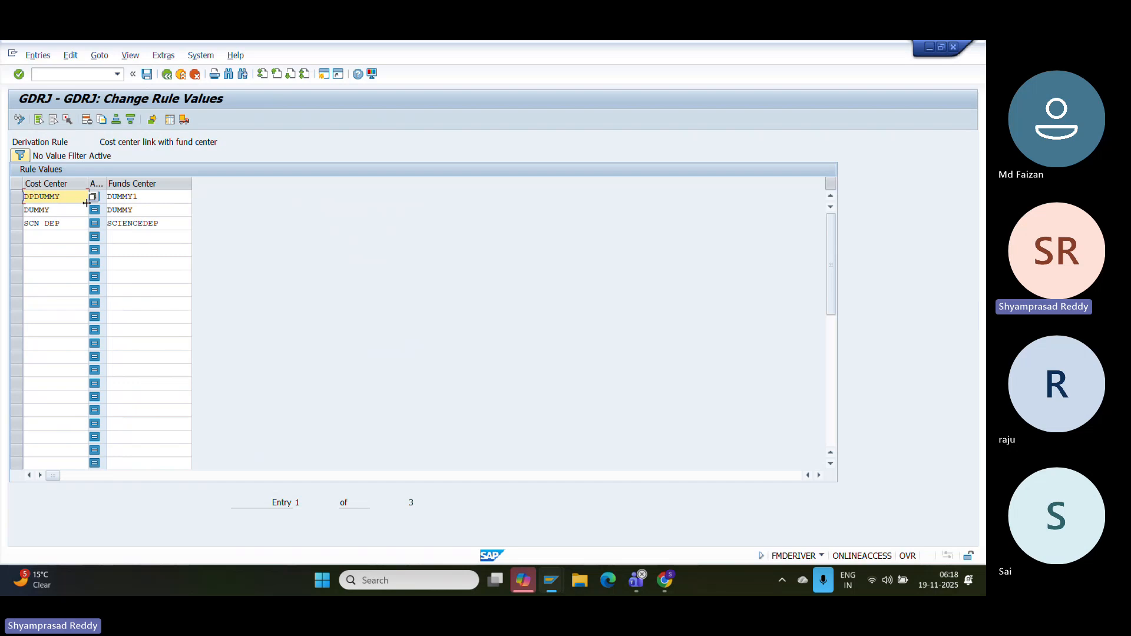
click(188, 197)
click(148, 76)
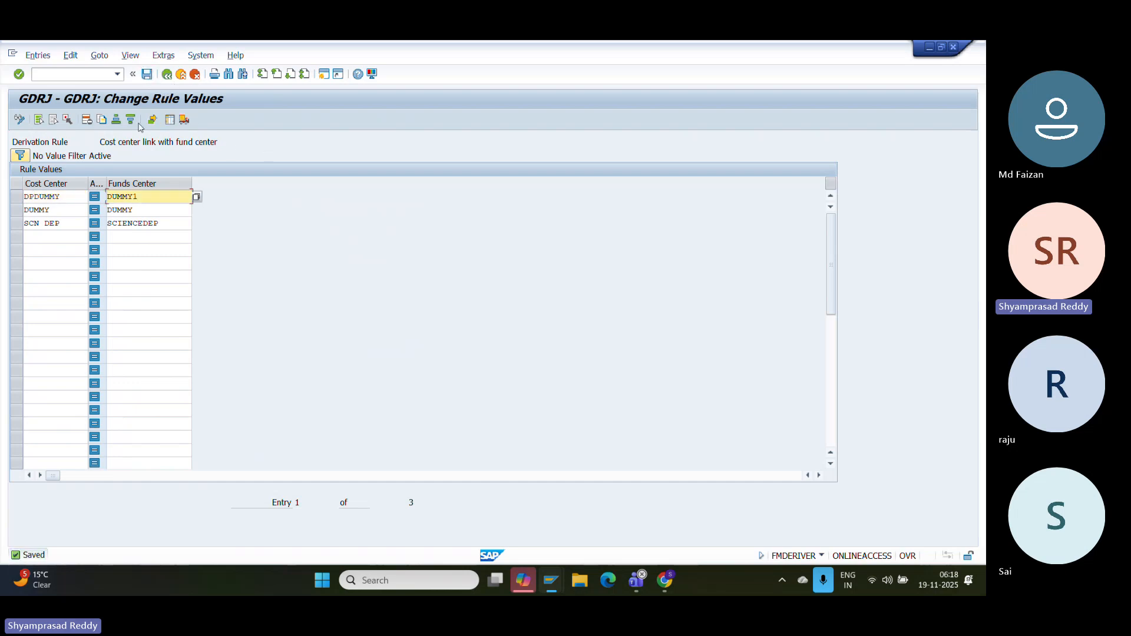
- Paste a screenshot of the saved rule values into the configuration document
key(super+shift+s)
click(341, 358)
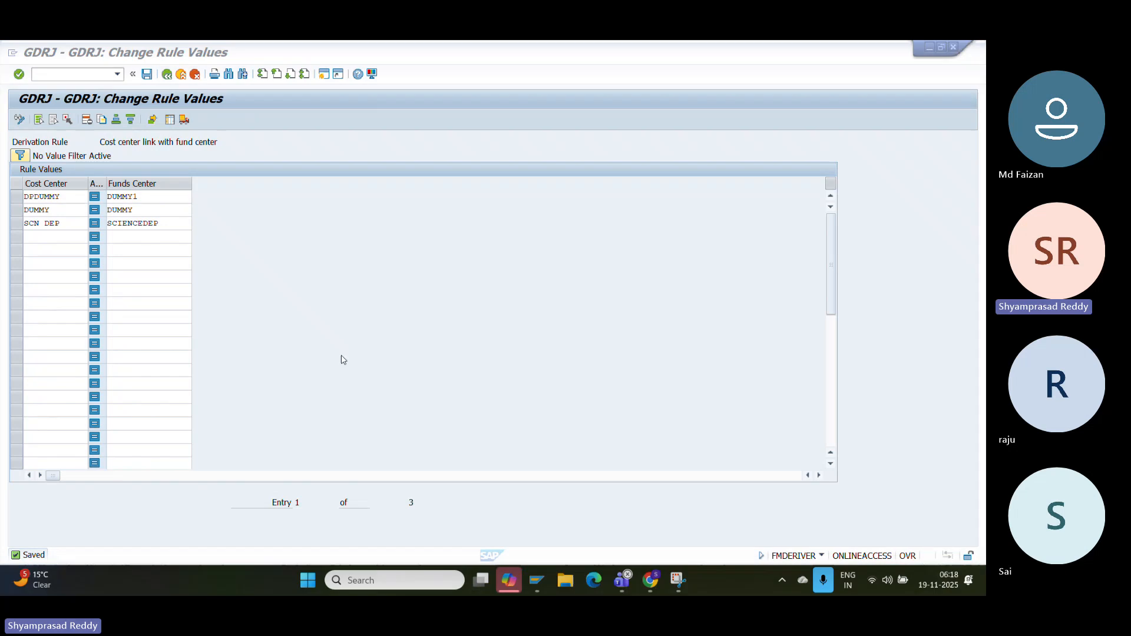
click(666, 582)
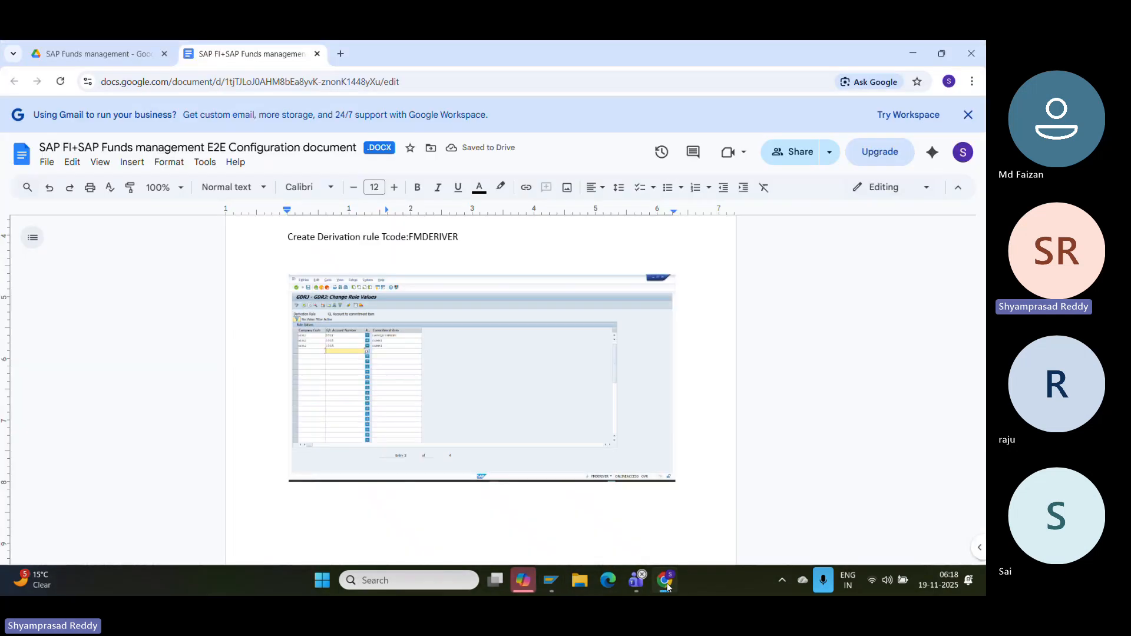
key(ctrl+v)
mouse_move(550, 580)
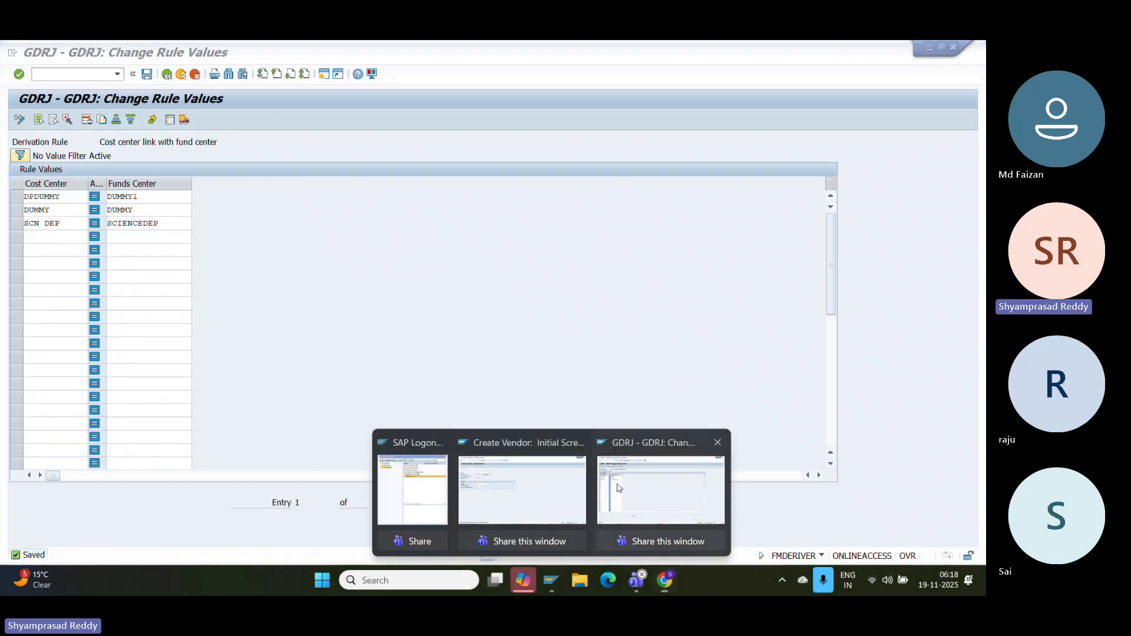
click(618, 487)
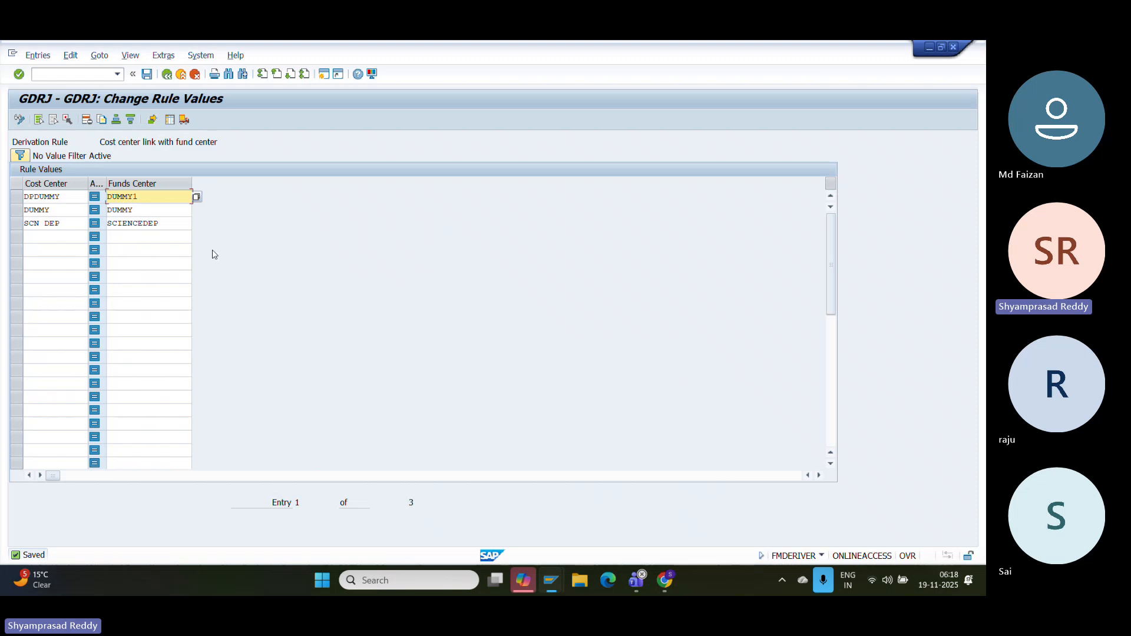
- In FS00, start creating G/L account 4 as an Asset balance sheet account
click(65, 75)
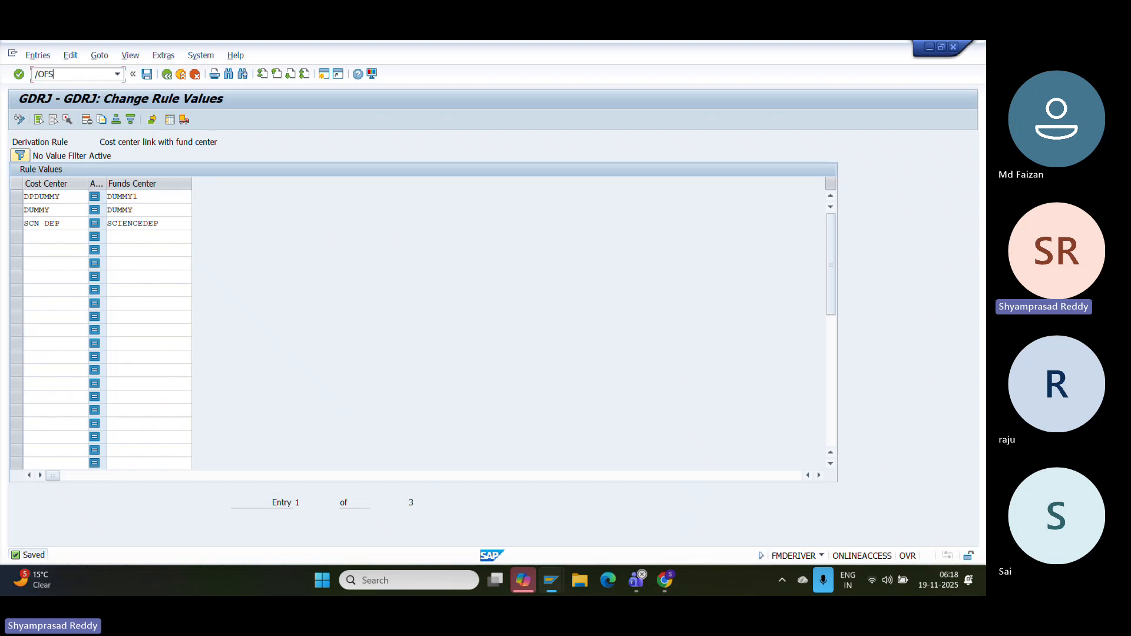
text(/OFS00)
key(Return)
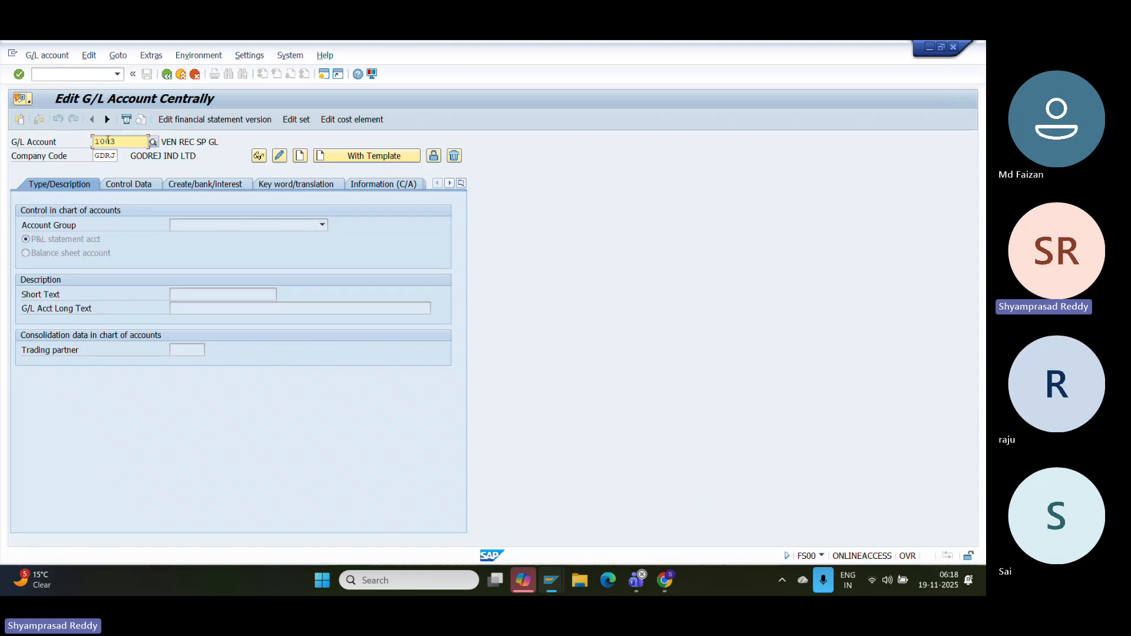
drag(121, 140, 3, 161)
key(BackSpace)
text(4)
click(299, 155)
click(216, 219)
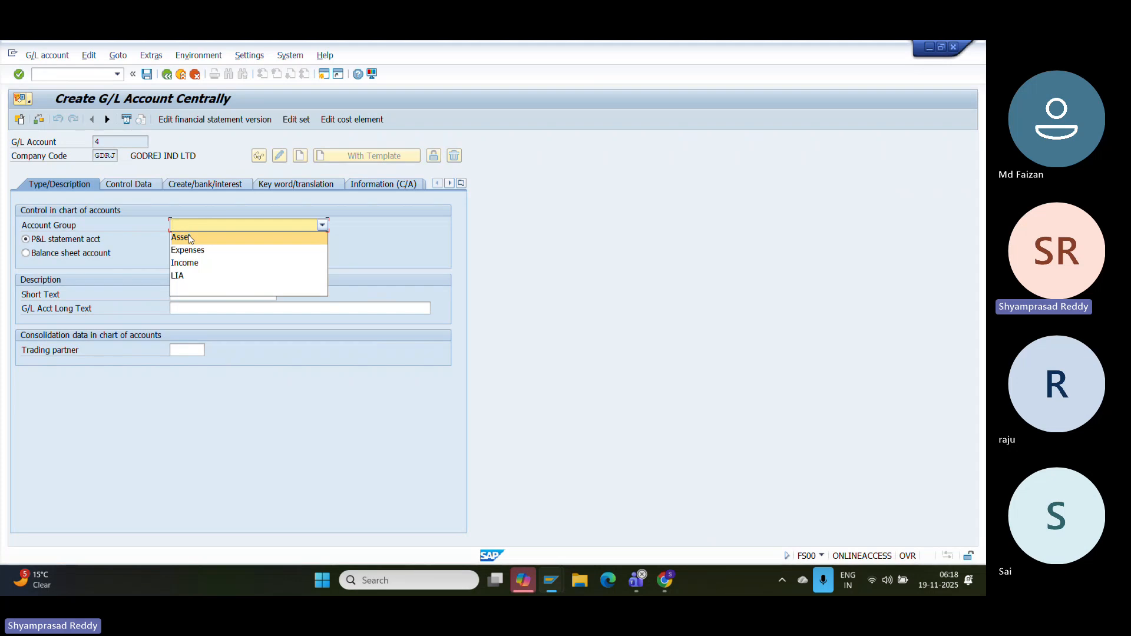
click(190, 238)
click(78, 252)
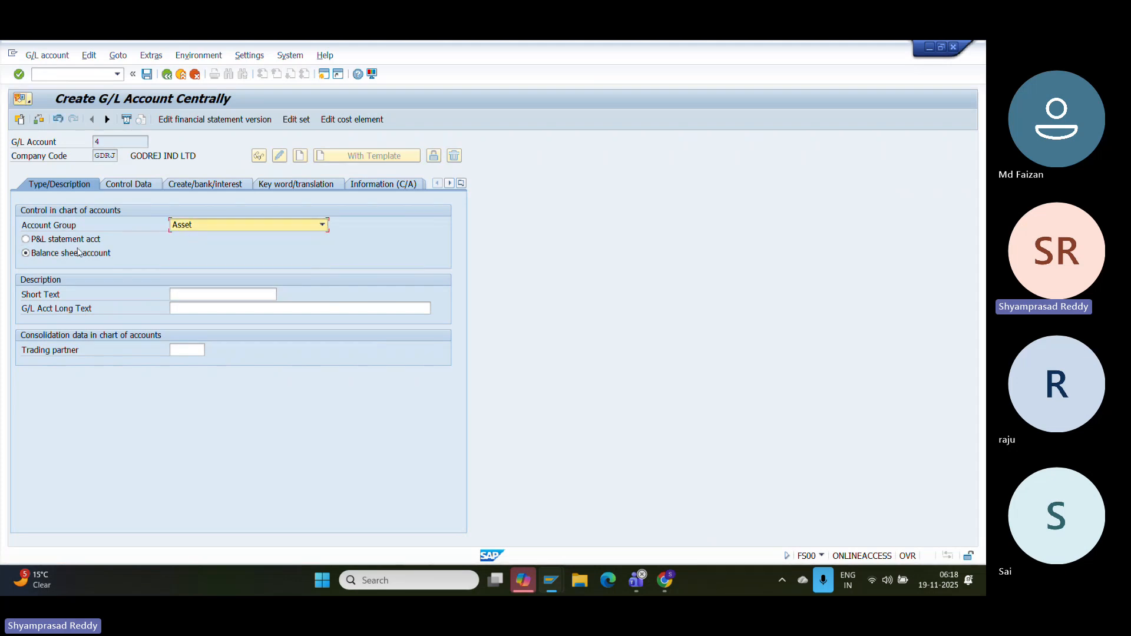
- Enter BANK CLEARING OUT as both the short text and long text
click(219, 296)
text(BAN)
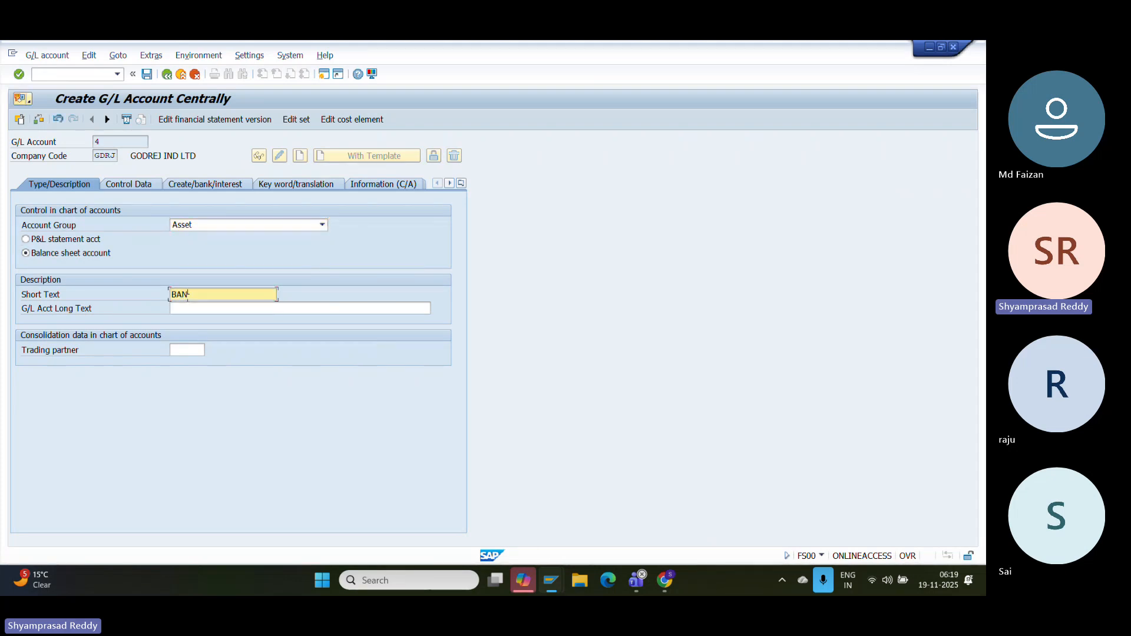
text(K CLEARI)
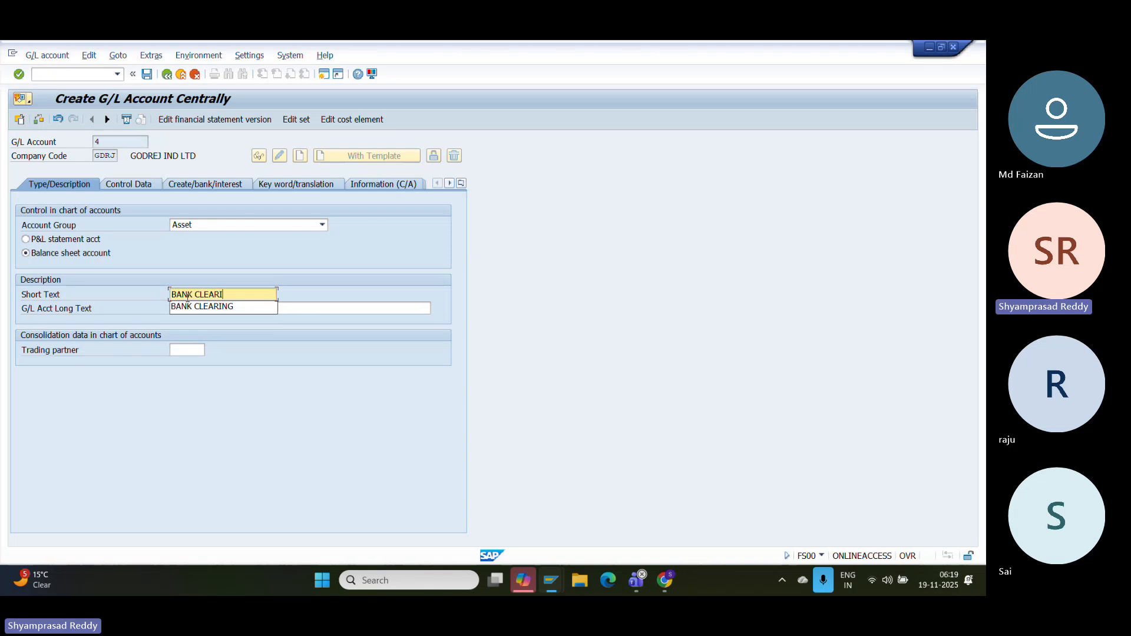
text(NG OUT)
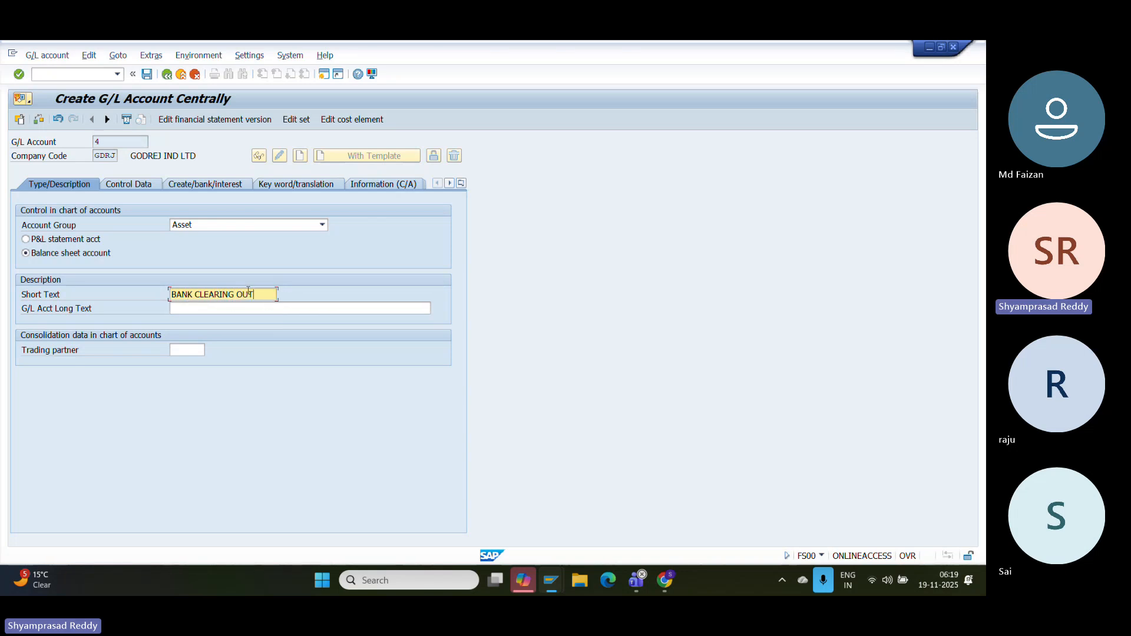
drag(269, 300, 108, 305)
drag(262, 295, 72, 291)
key(ctrl+c)
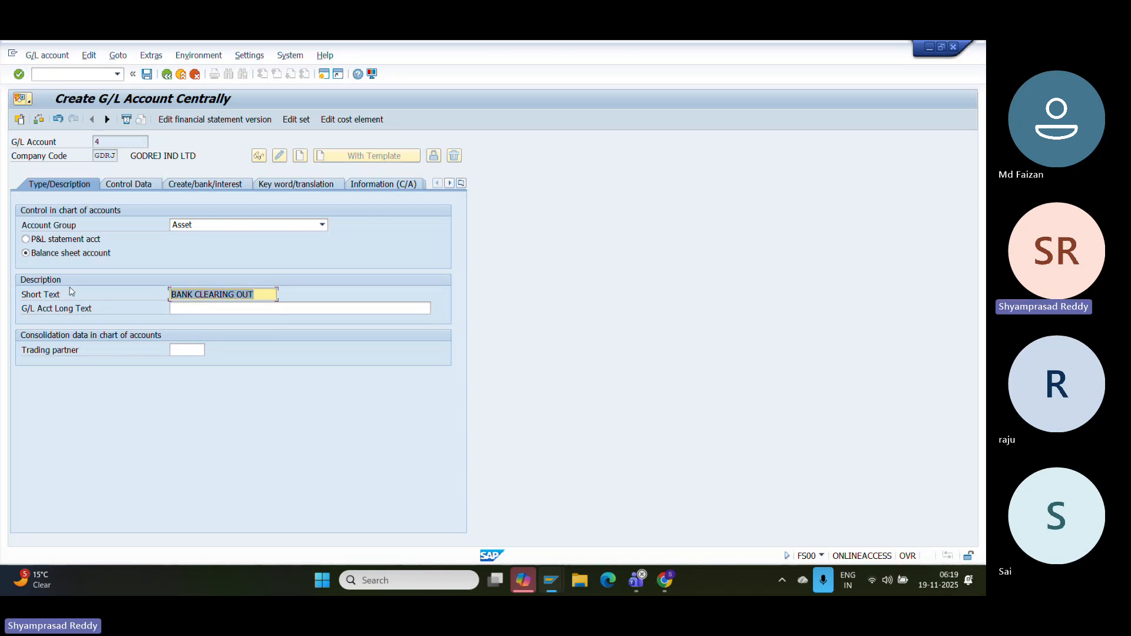
key(Tab)
key(ctrl+v)
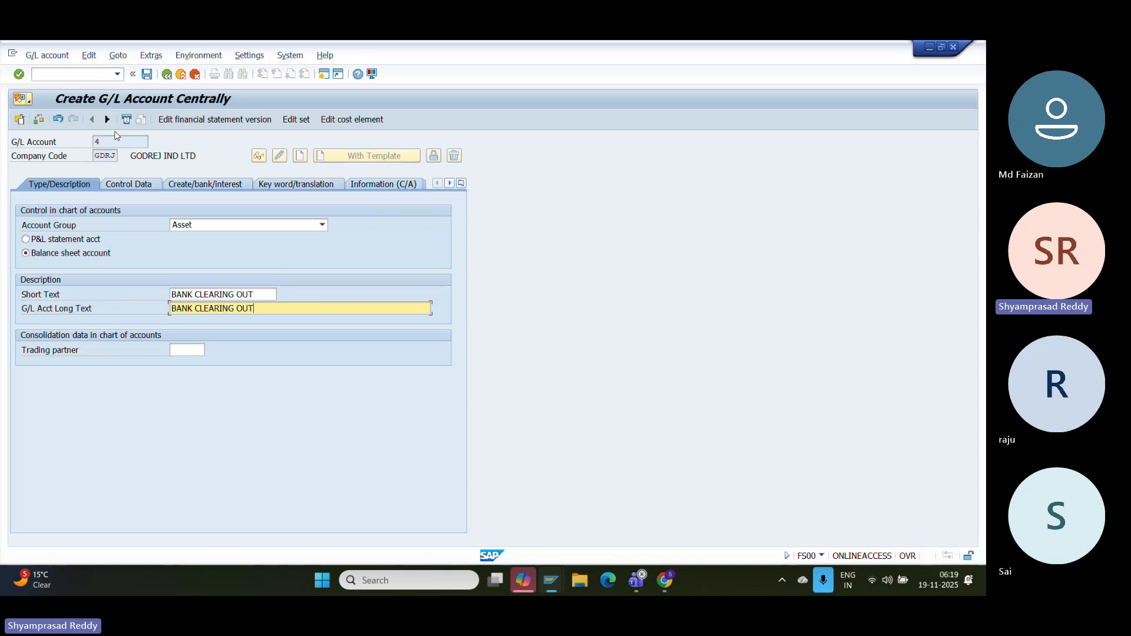
- Set sort key 001, line item display and field status group G005, then save
click(136, 182)
click(176, 432)
key(Return)
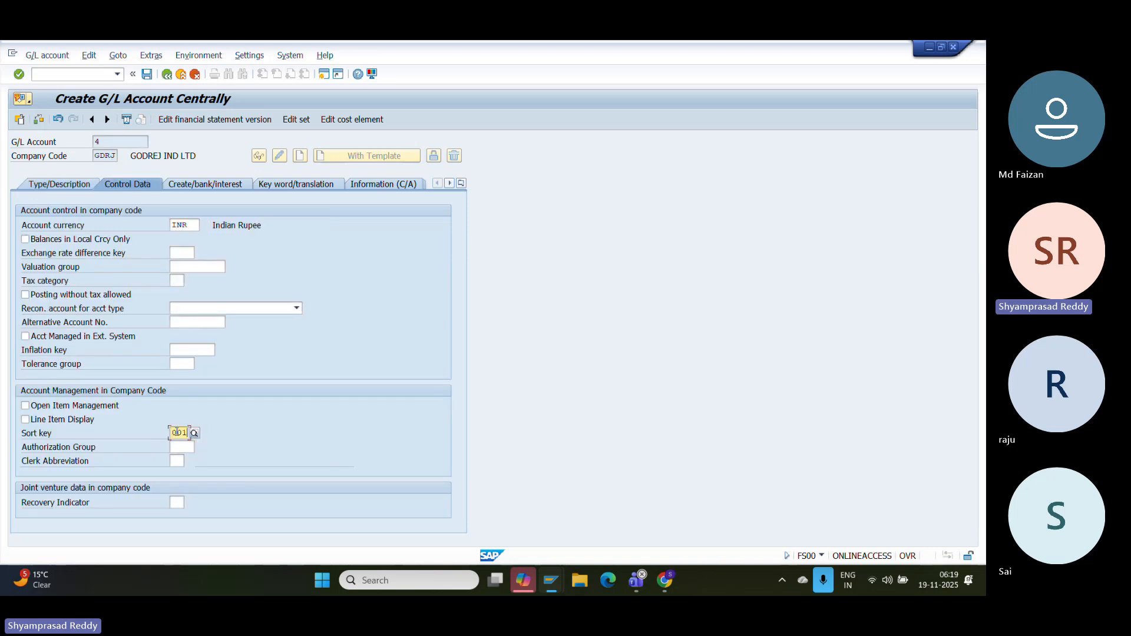
click(64, 419)
key(Down)
key(Down)
key(Down)
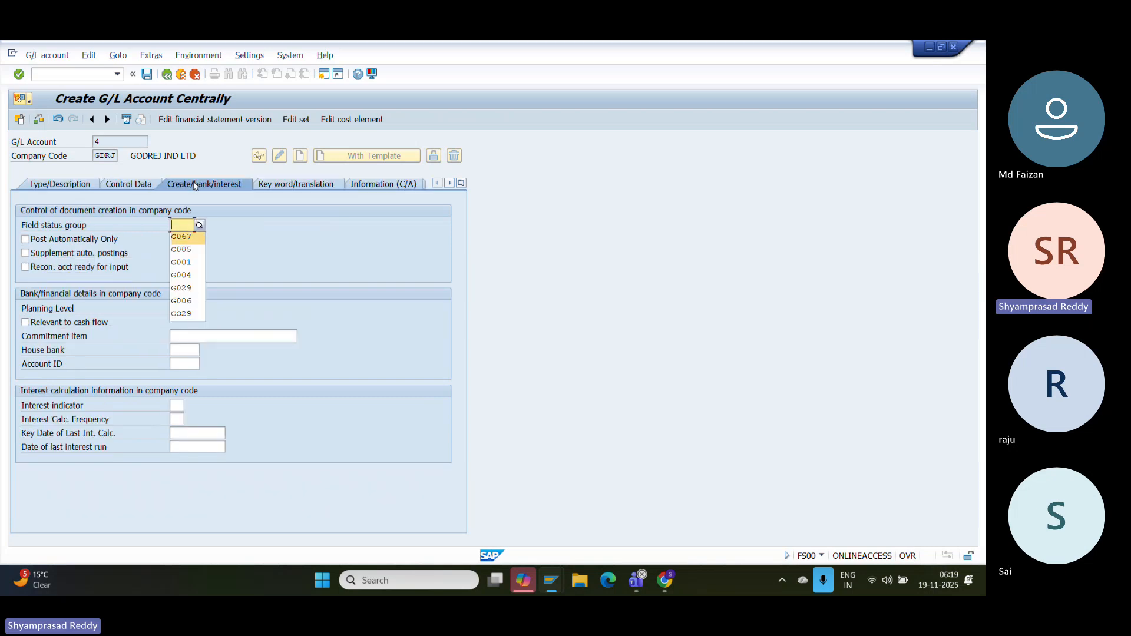
key(Return)
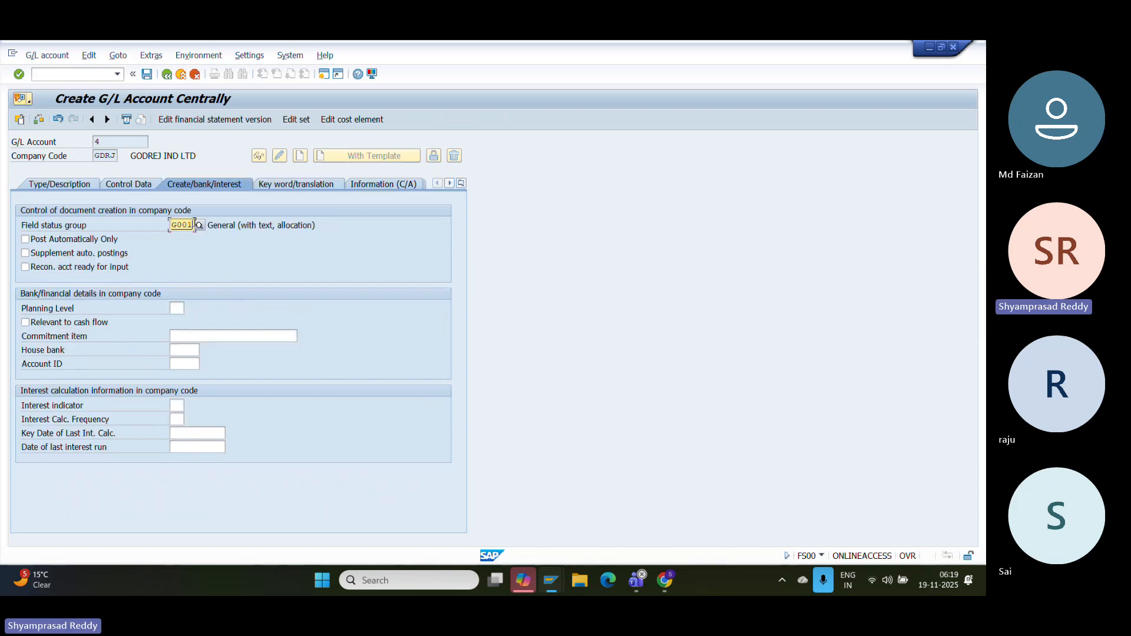
text(G005)
key(Return)
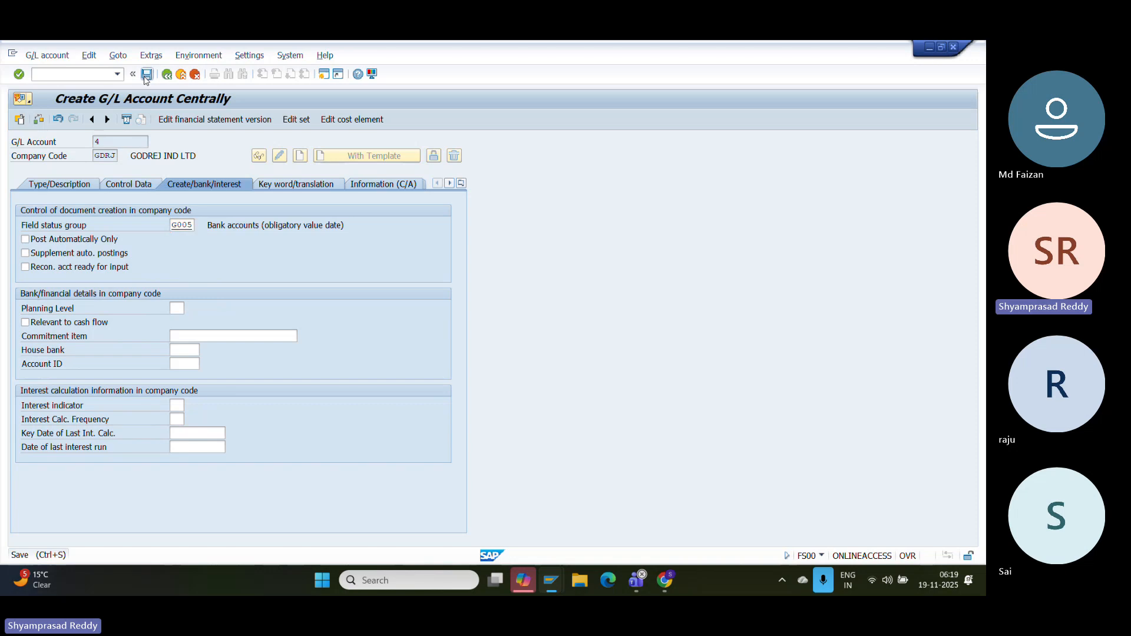
click(146, 75)
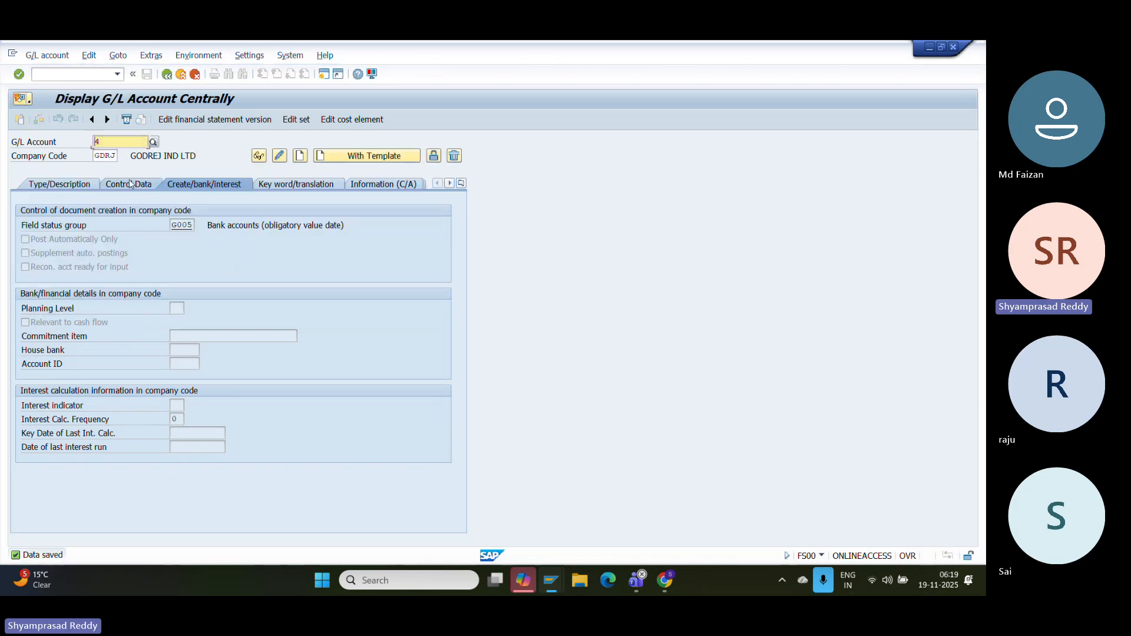
- Switch on open item management for account 4, save, and snip the account screen
click(131, 183)
click(281, 156)
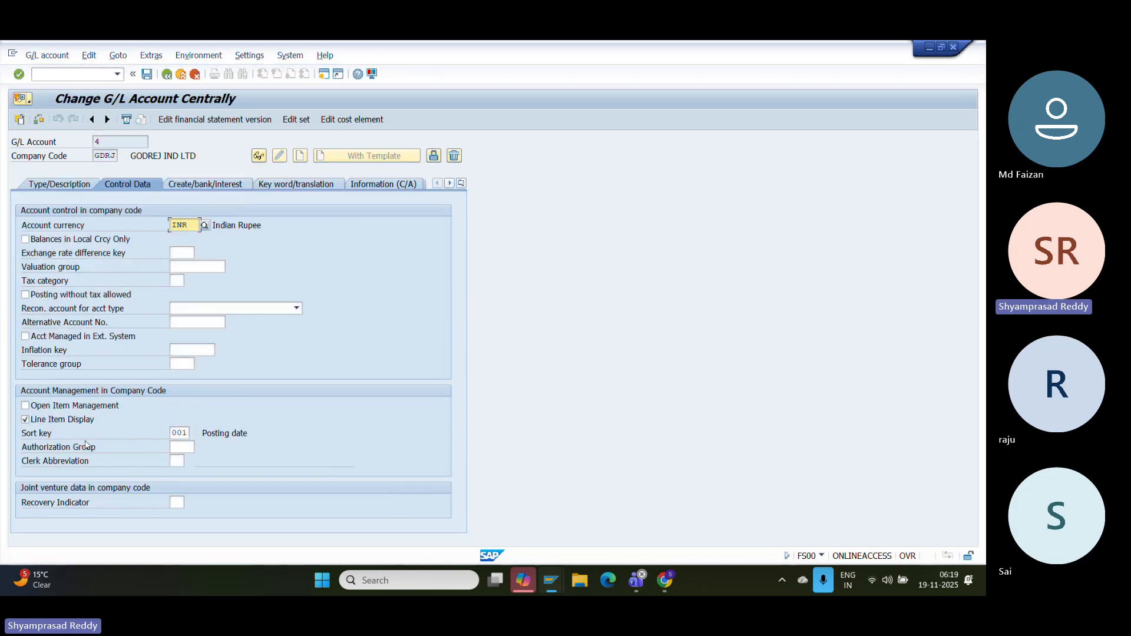
click(67, 407)
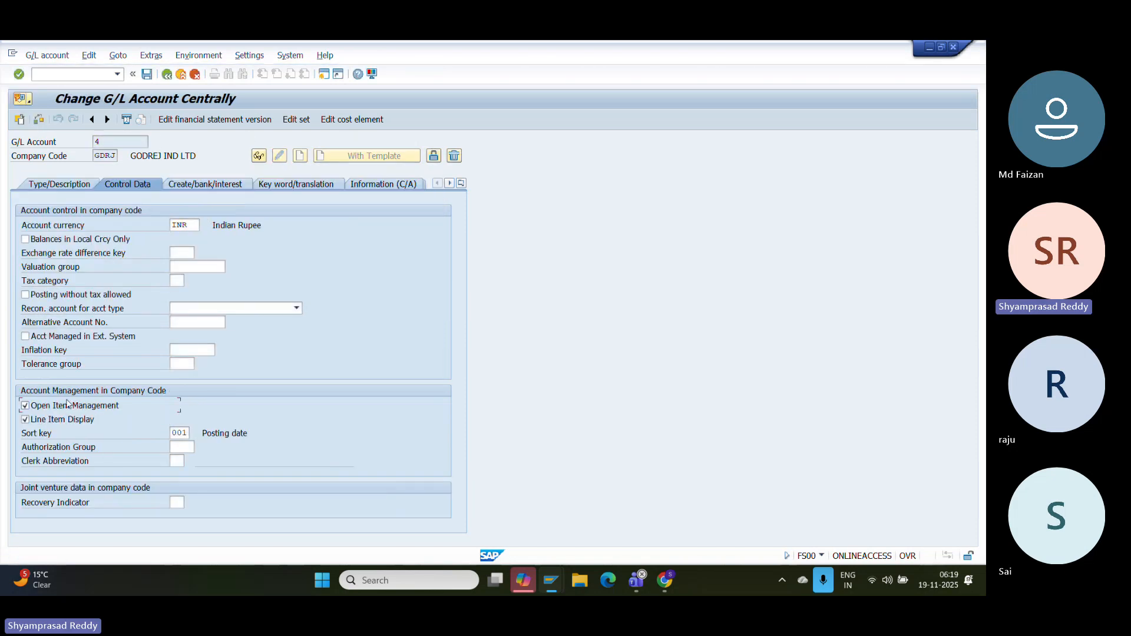
click(145, 74)
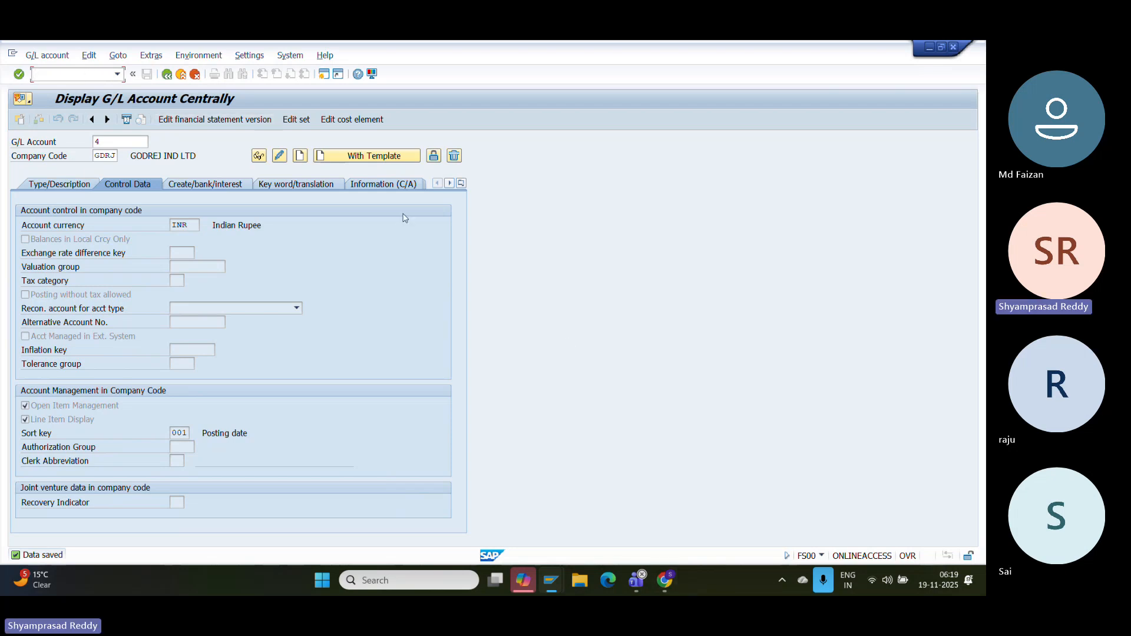
key(super+shift+s)
click(3, 43)
- Type the heading 'Bank clearing account creation FS00' below the last image in the document
click(665, 580)
key(Return)
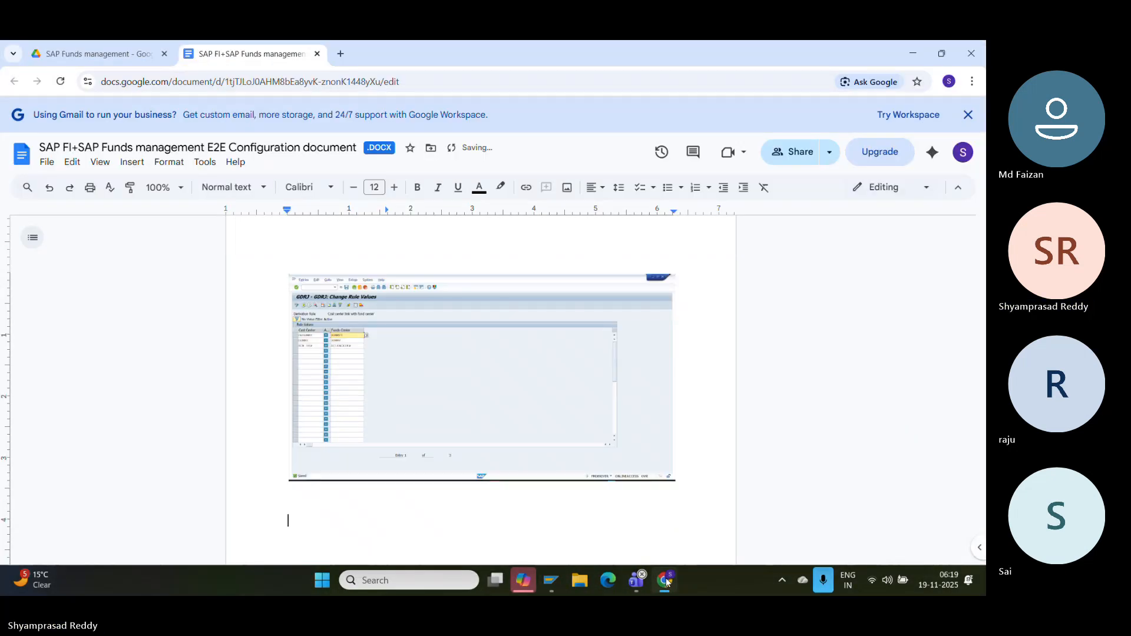
text(Bank clearing acco)
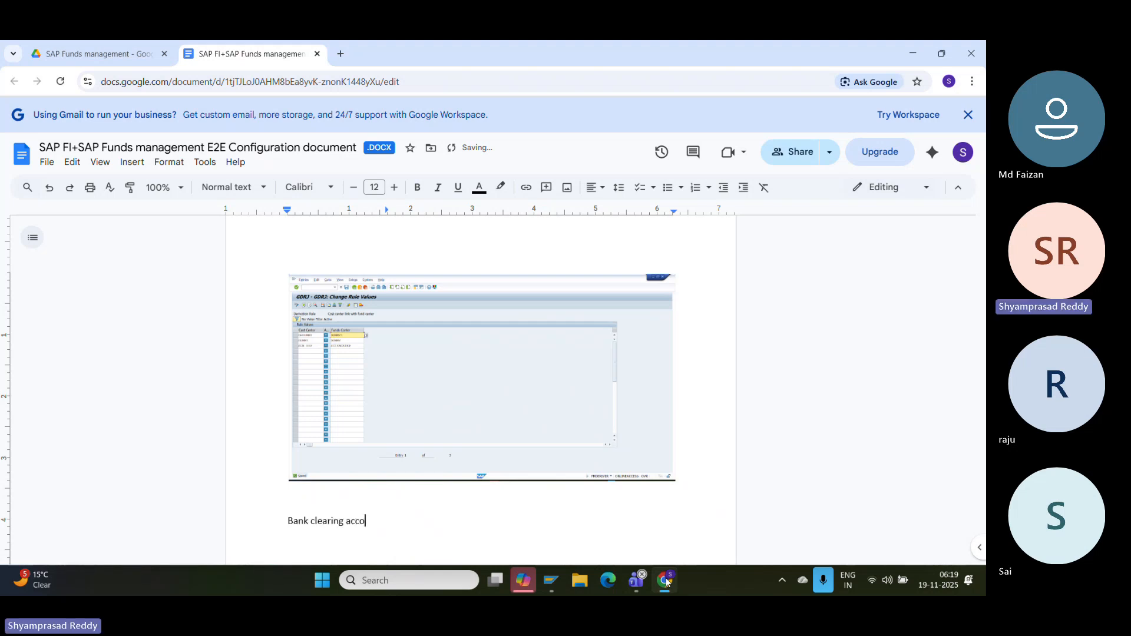
text(unt creation FS00)
- Paste the G/L account 4 screenshot under the heading and return to SAP GUI
key(Return)
key(ctrl+v)
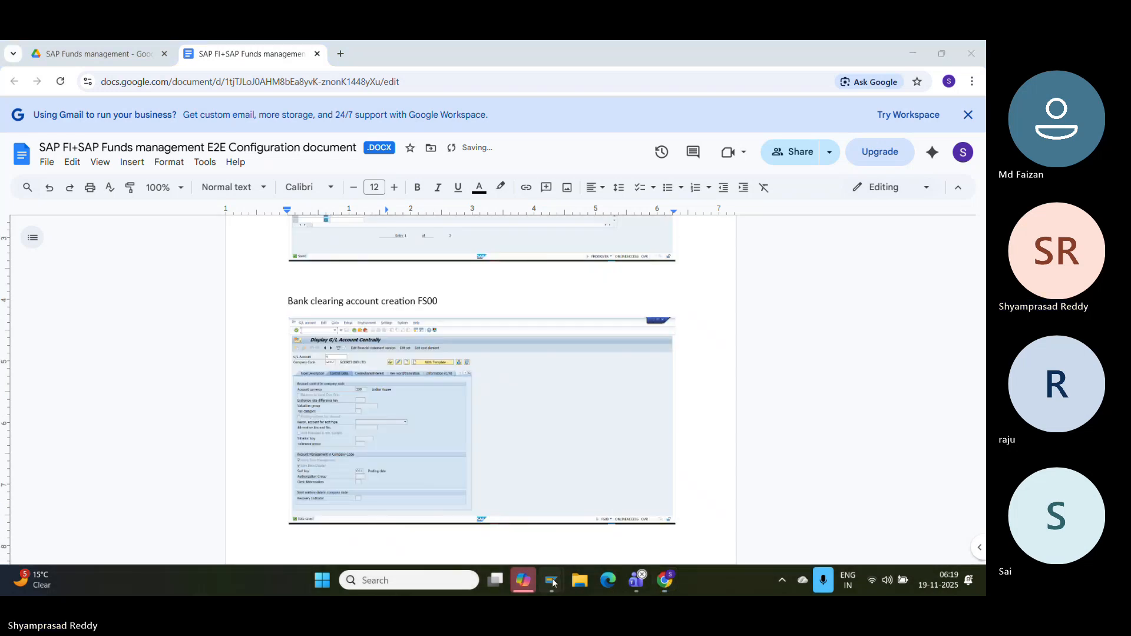
click(551, 581)
click(731, 490)
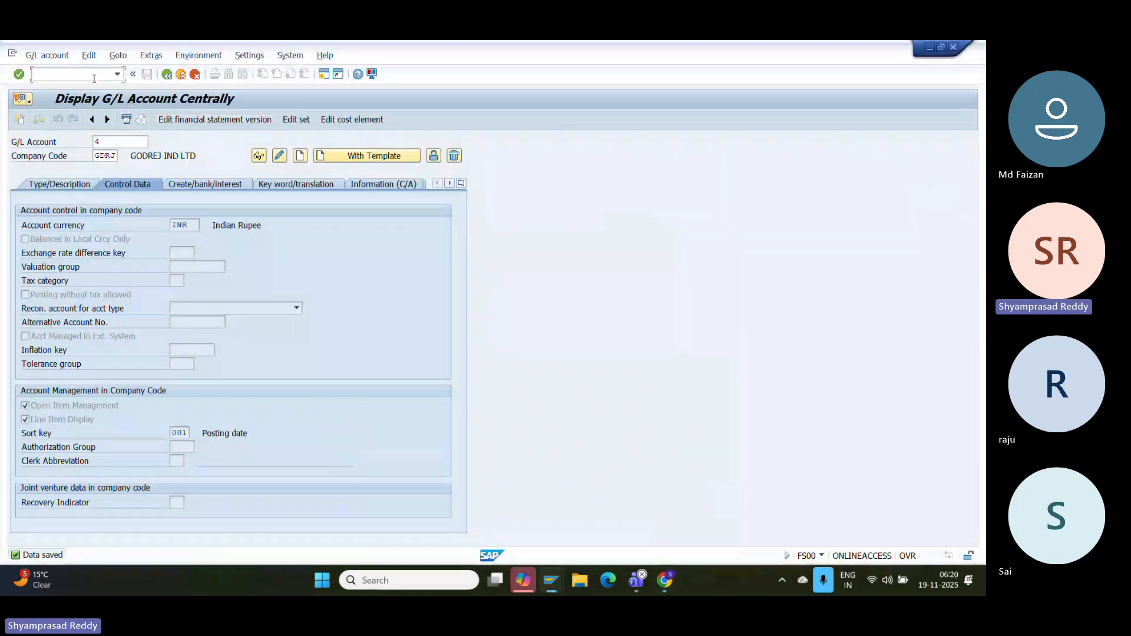
- Start creating commitment item BCLEARING with FMCIA
text(/NFMCI)
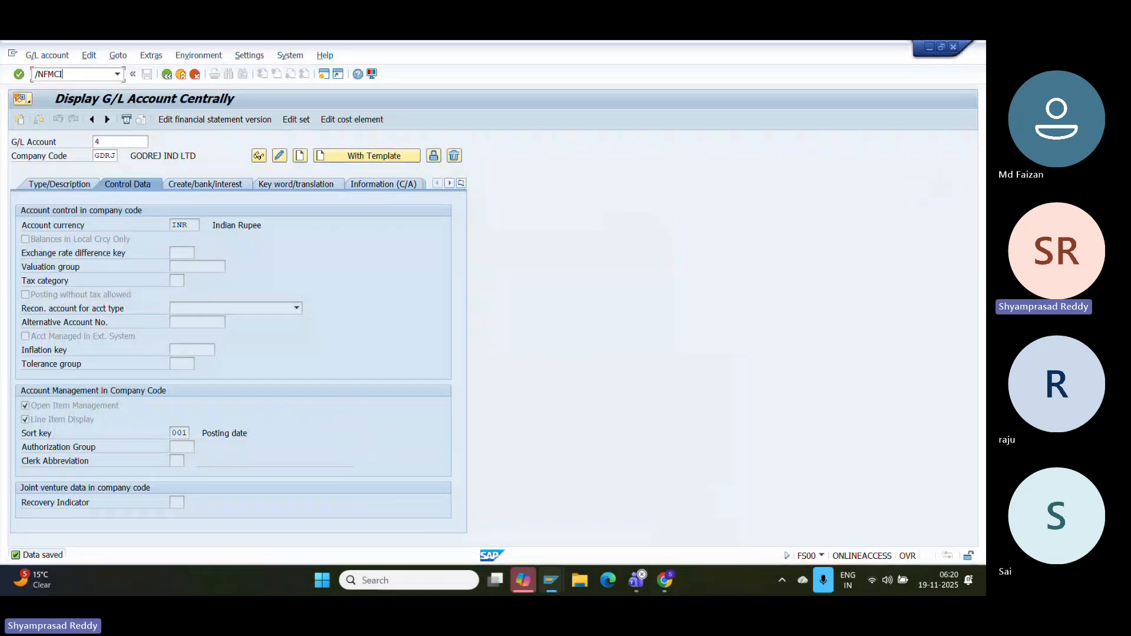
text(A)
key(Return)
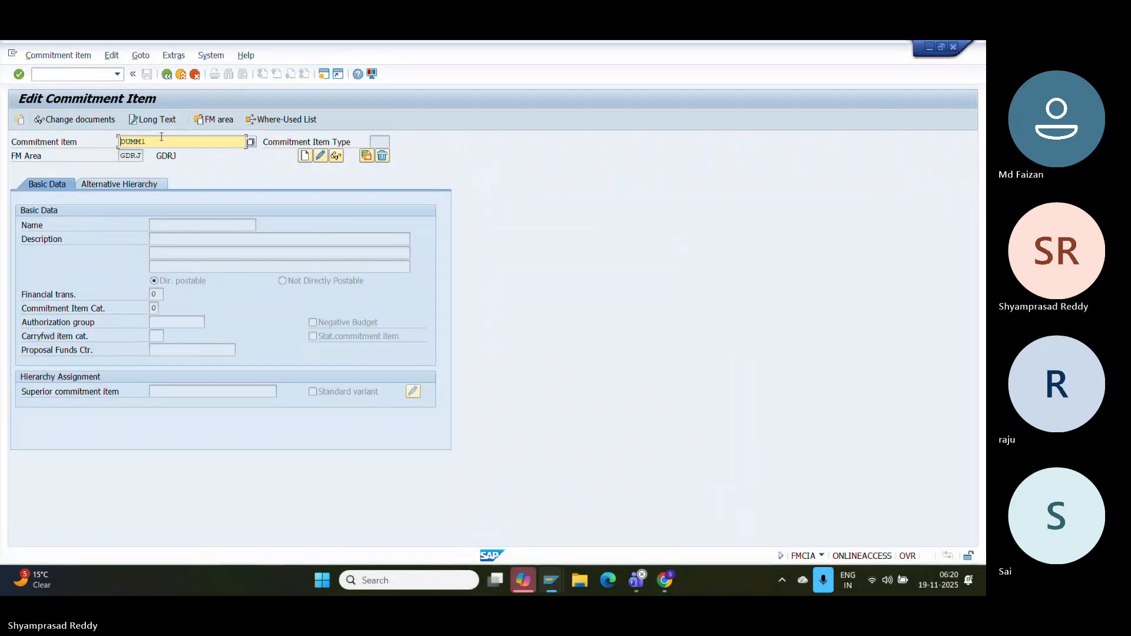
drag(160, 138, 1, 154)
key(BackSpace)
text(BCLEARING)
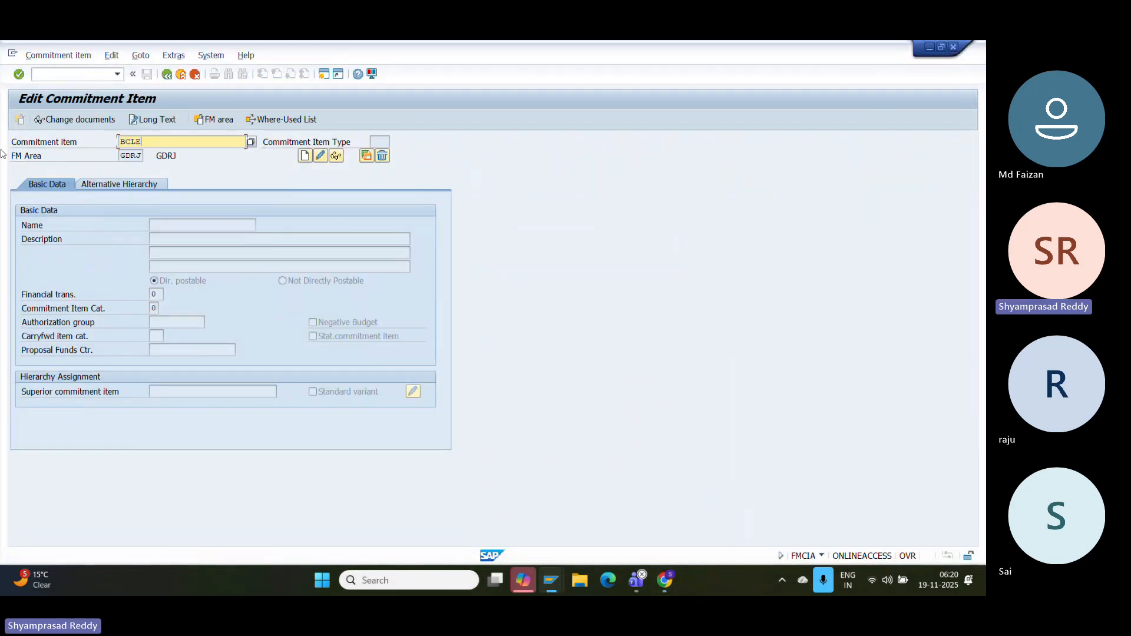
click(305, 156)
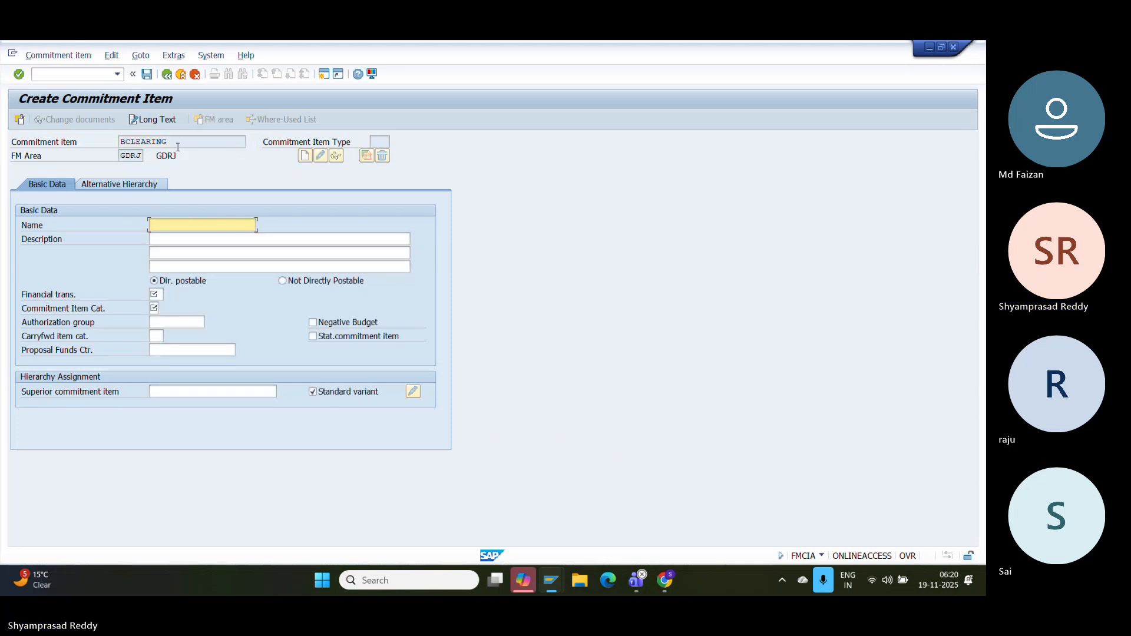
- Fill in BCLEARING as name and description and set financial transaction 50 Clearing
drag(177, 146, 85, 144)
key(ctrl+c)
click(206, 225)
key(ctrl+v)
key(Tab)
key(Tab)
key(Tab)
key(ctrl+v)
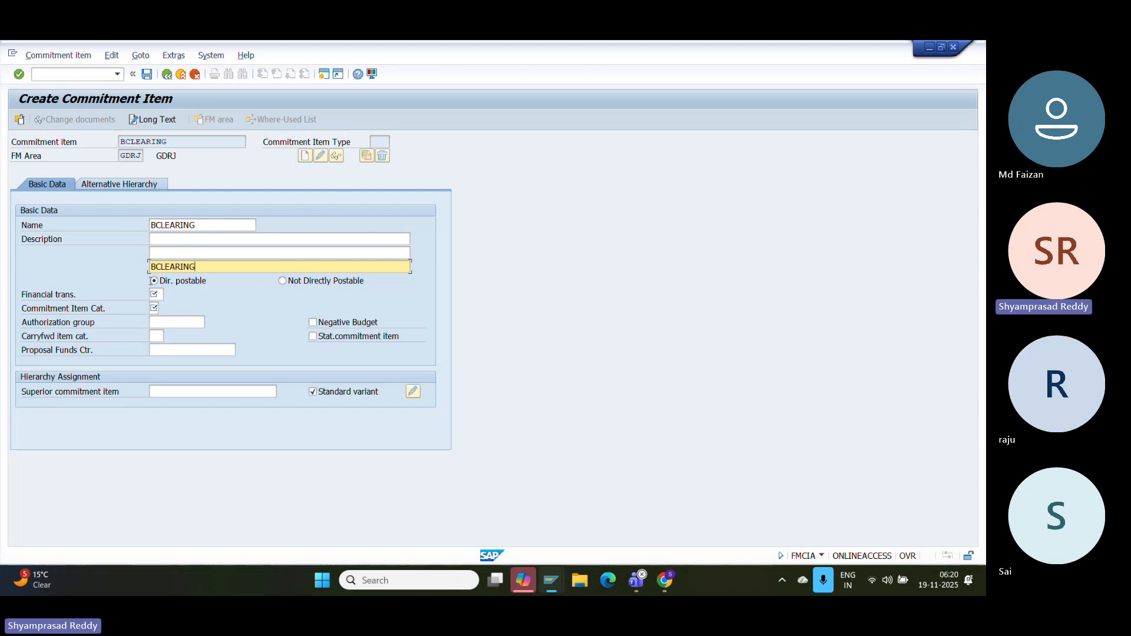
click(155, 294)
click(169, 294)
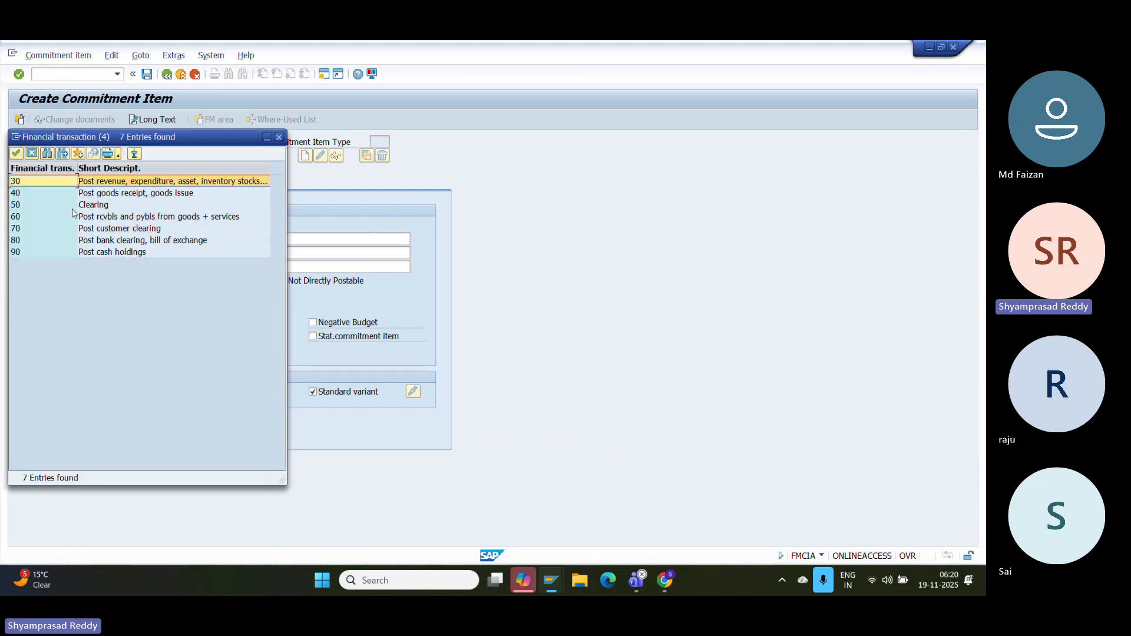
click(111, 205)
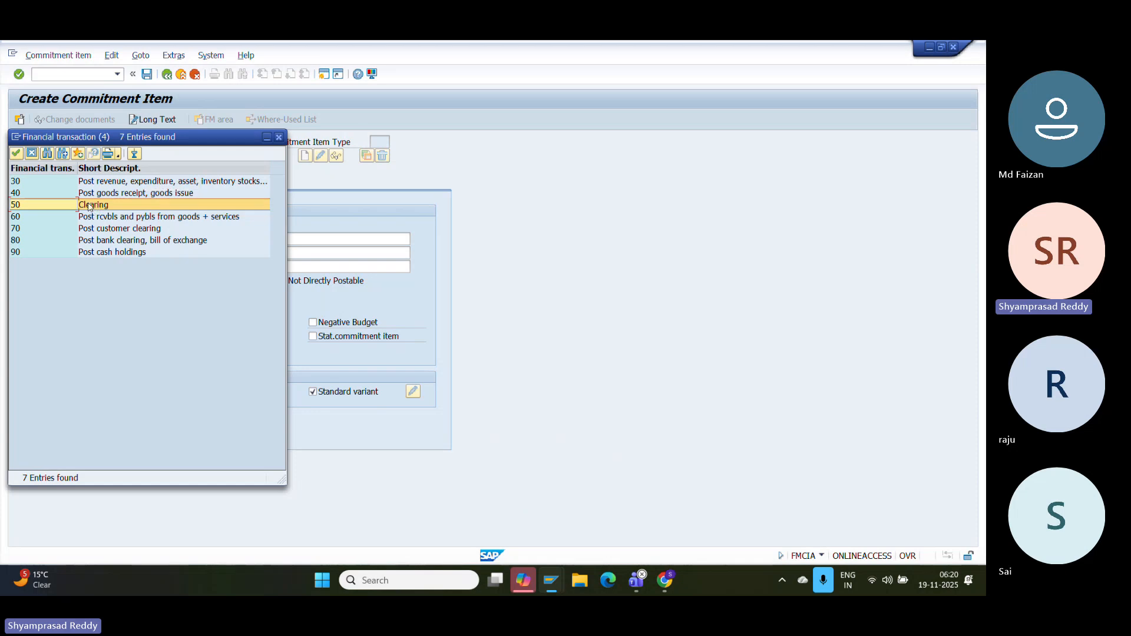
double_click(89, 204)
- Set the commitment item category to 2 Revenues after category 4 Balances raises errors
key(Tab)
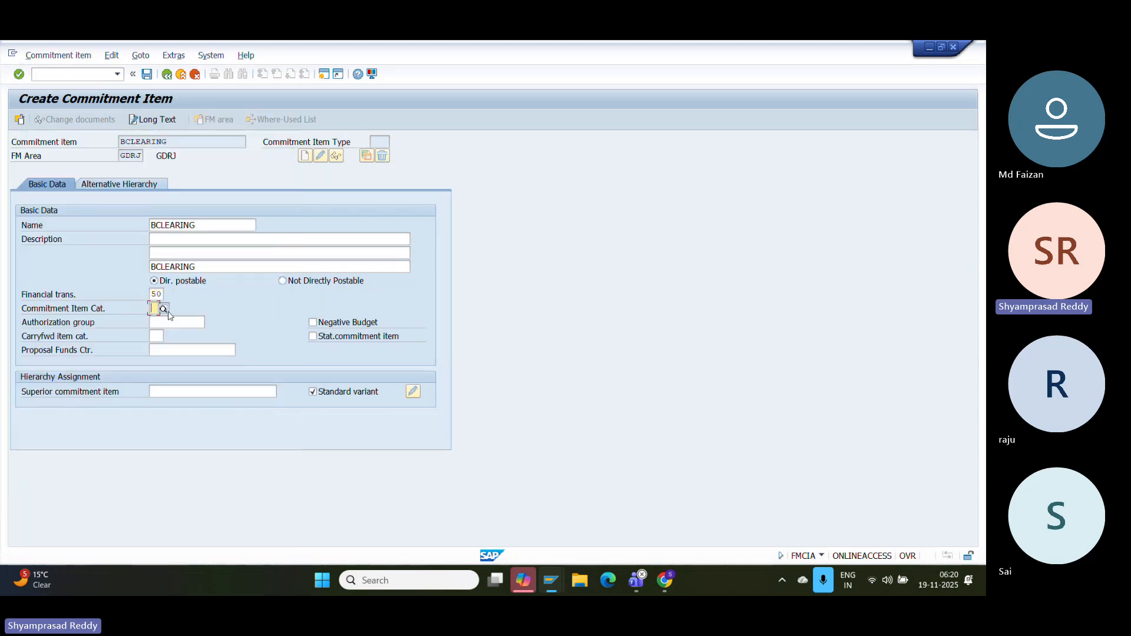
click(163, 308)
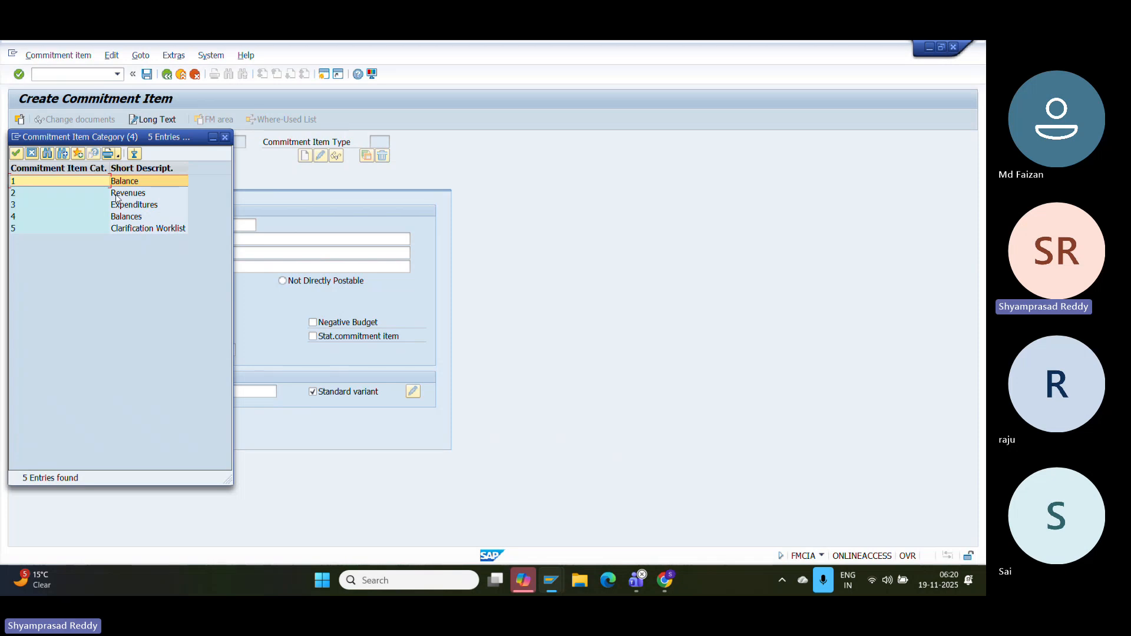
click(124, 217)
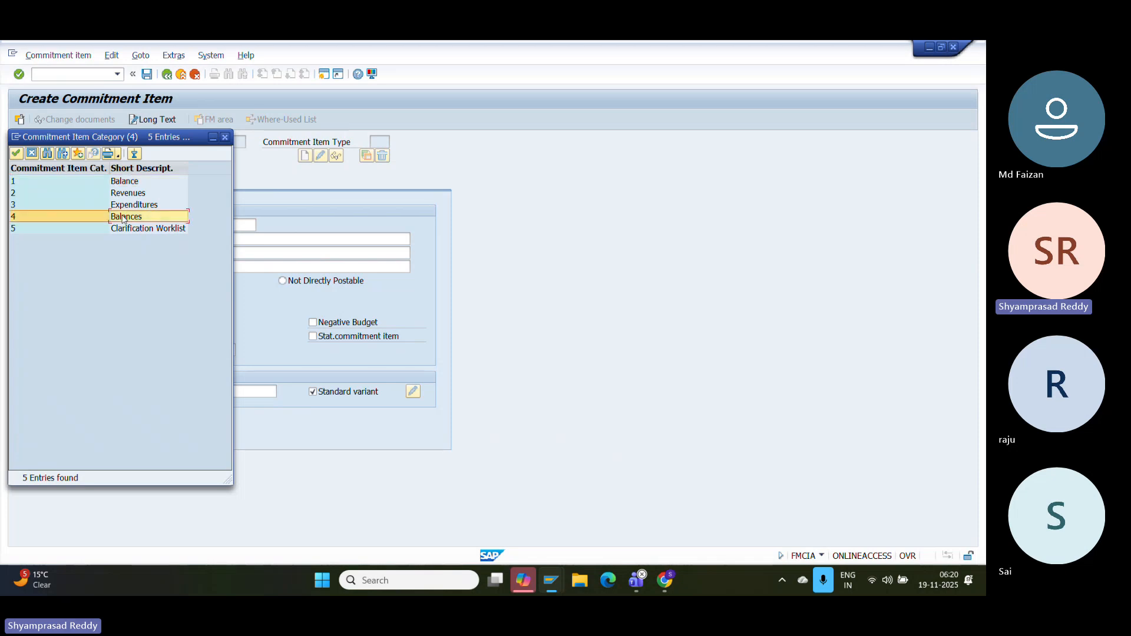
double_click(124, 217)
key(Return)
key(Return)
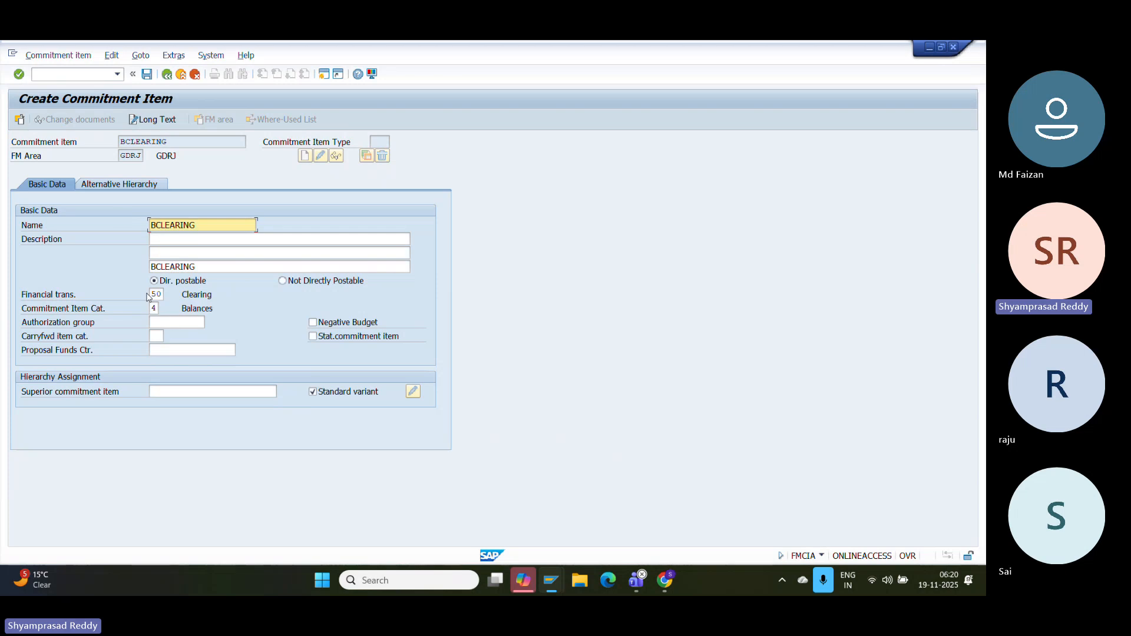
click(156, 309)
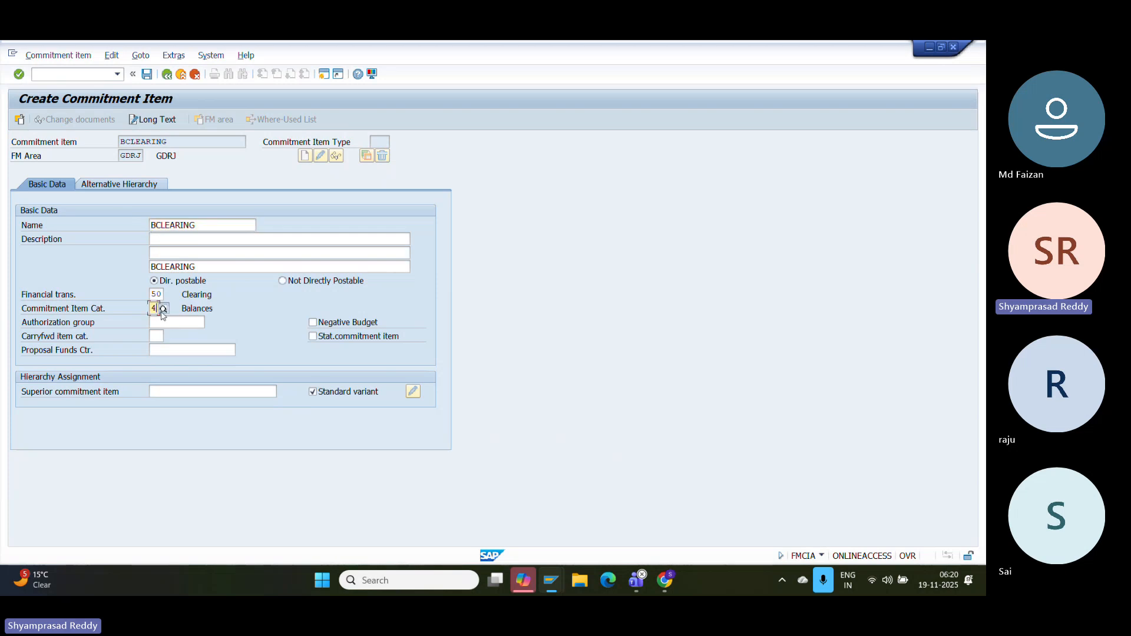
click(163, 309)
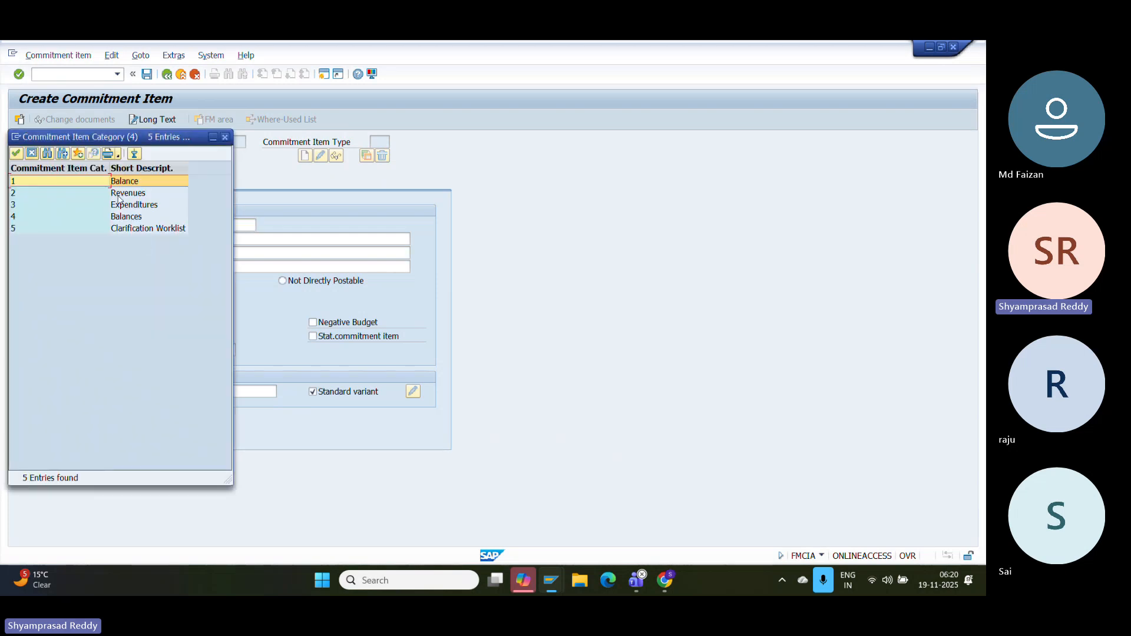
click(120, 218)
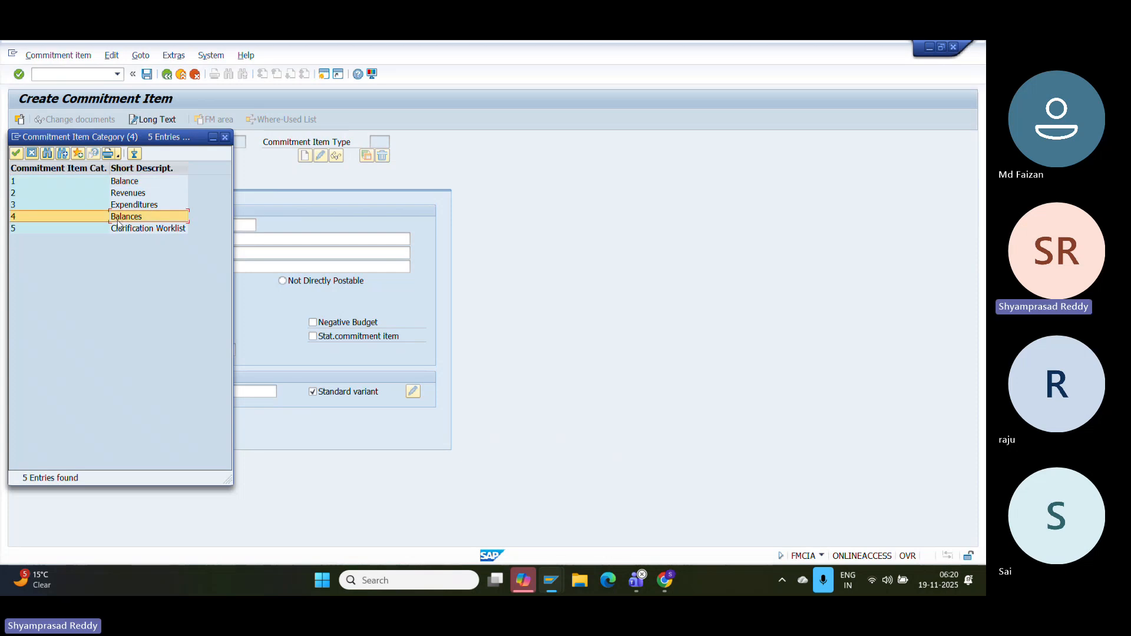
double_click(121, 184)
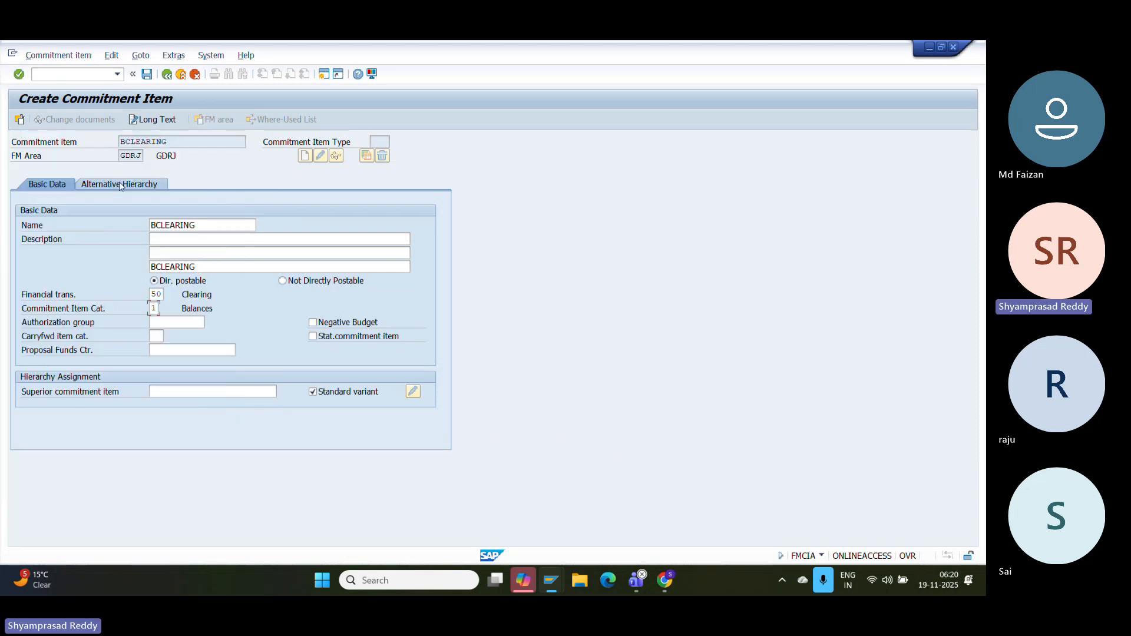
key(Return)
key(Return)
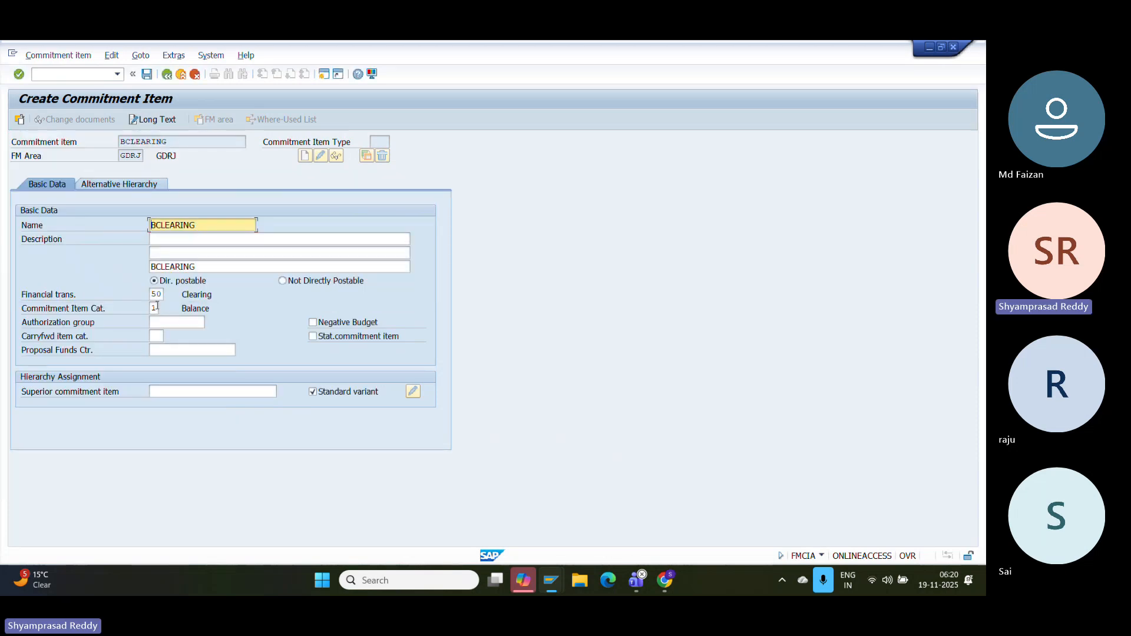
click(154, 308)
key(F4)
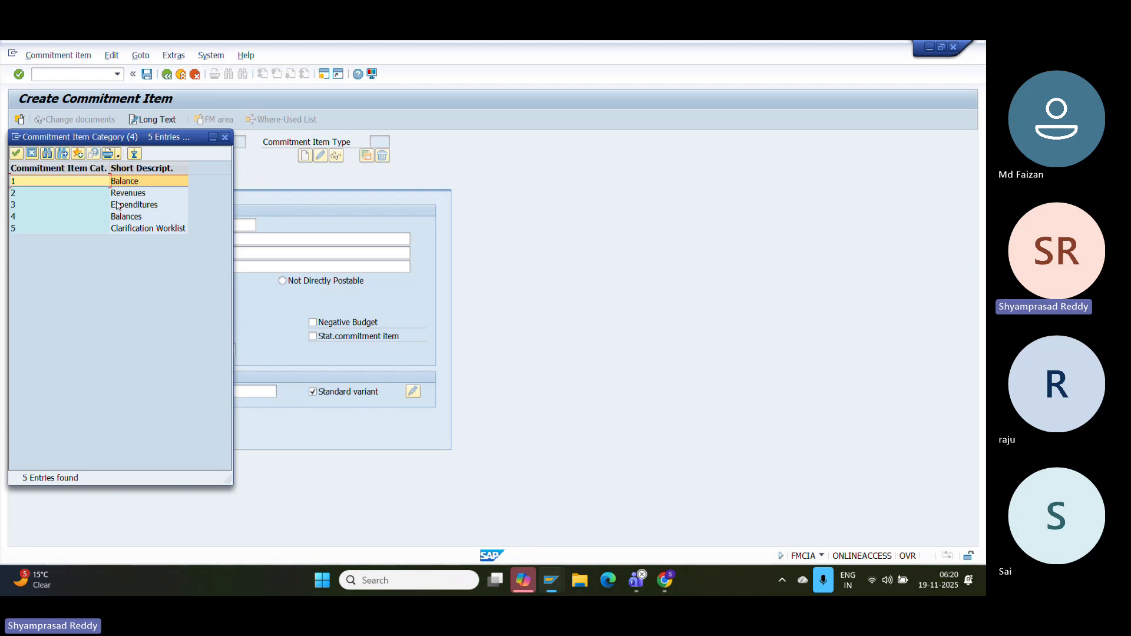
double_click(129, 199)
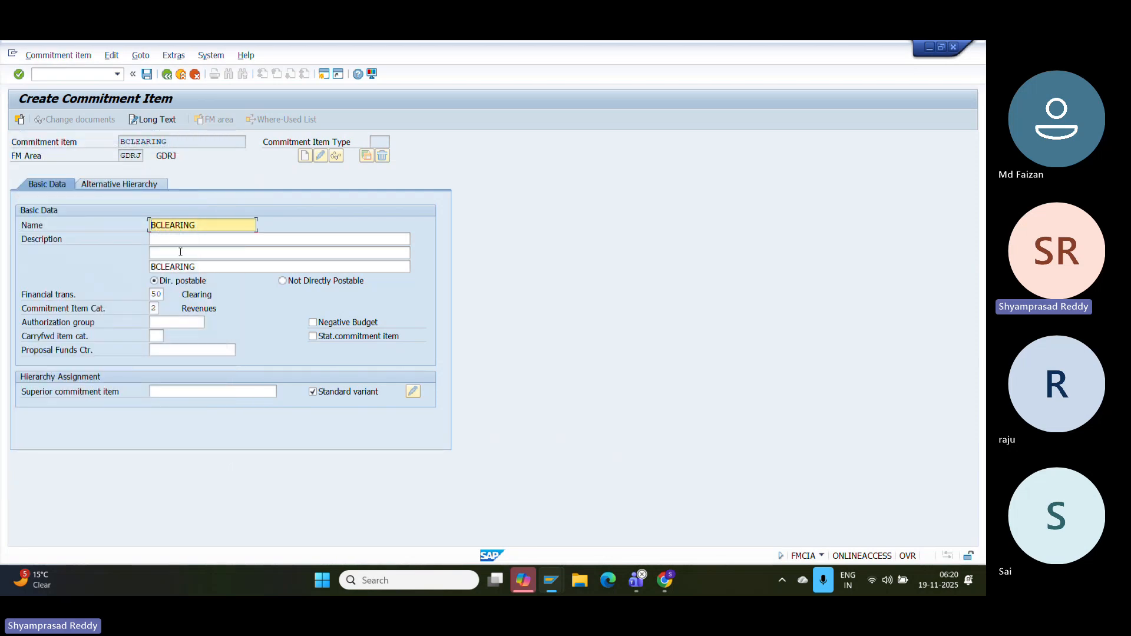
- Save commitment item BCLEARING and paste its screenshot into the configuration document
click(147, 74)
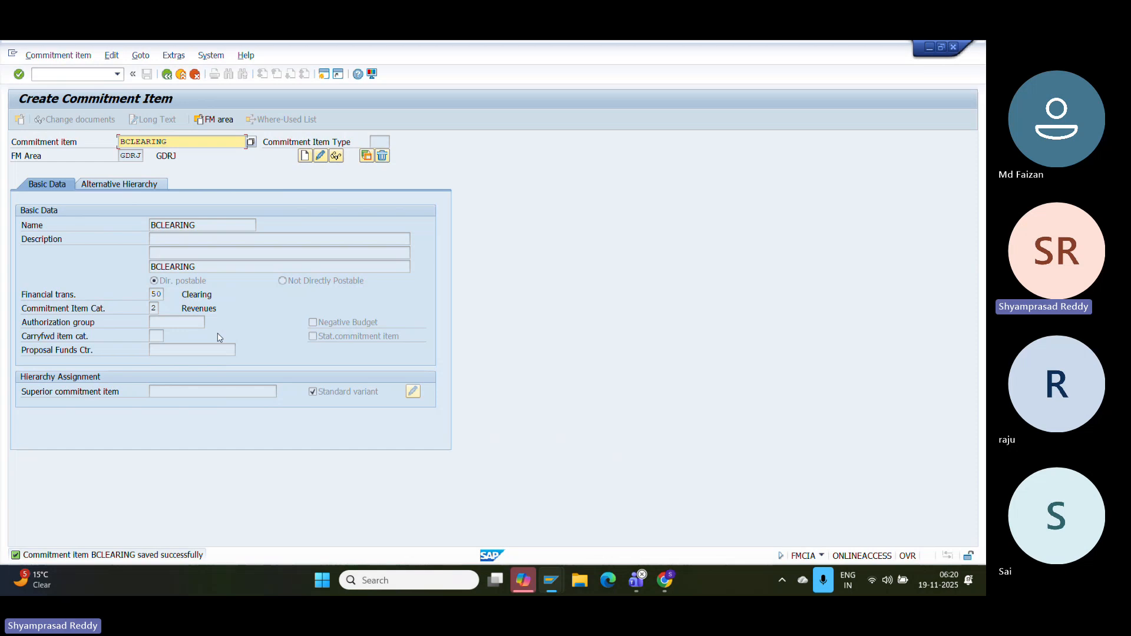
key(super+shift+s)
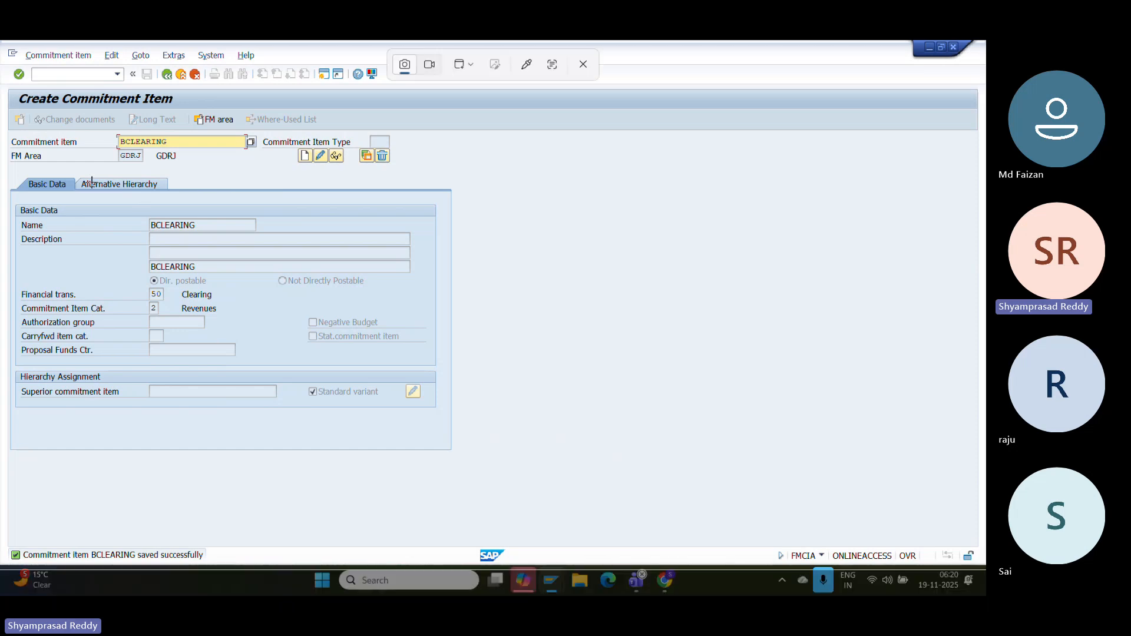
key(Escape)
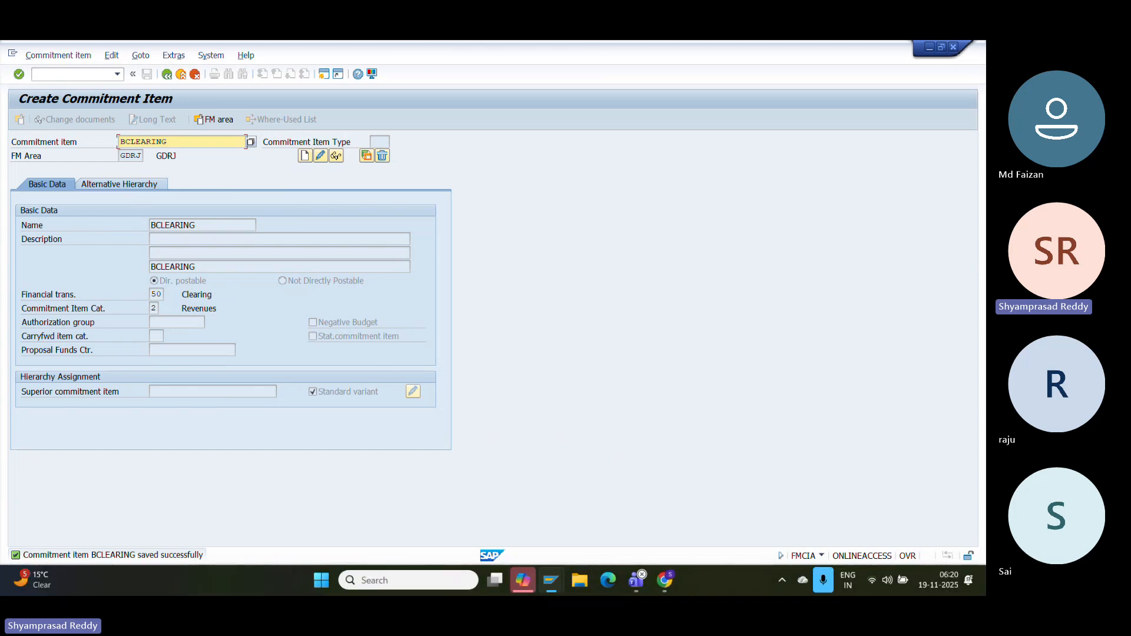
click(672, 582)
key(ctrl+v)
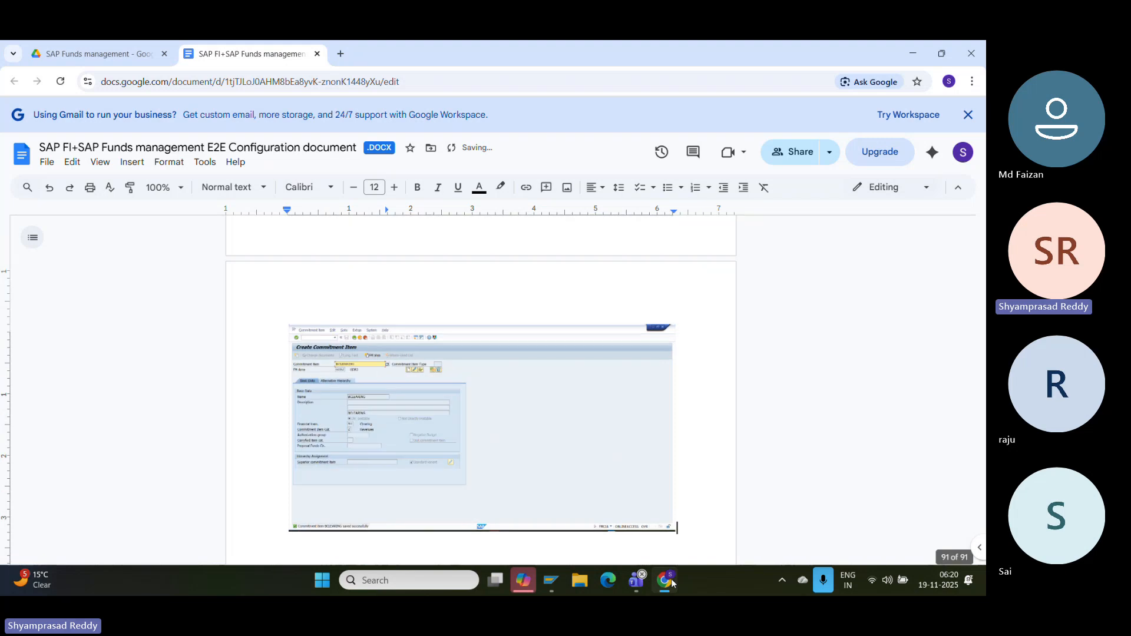
- Open the rule values of the GL Account to commitment item derivation step
mouse_move(555, 591)
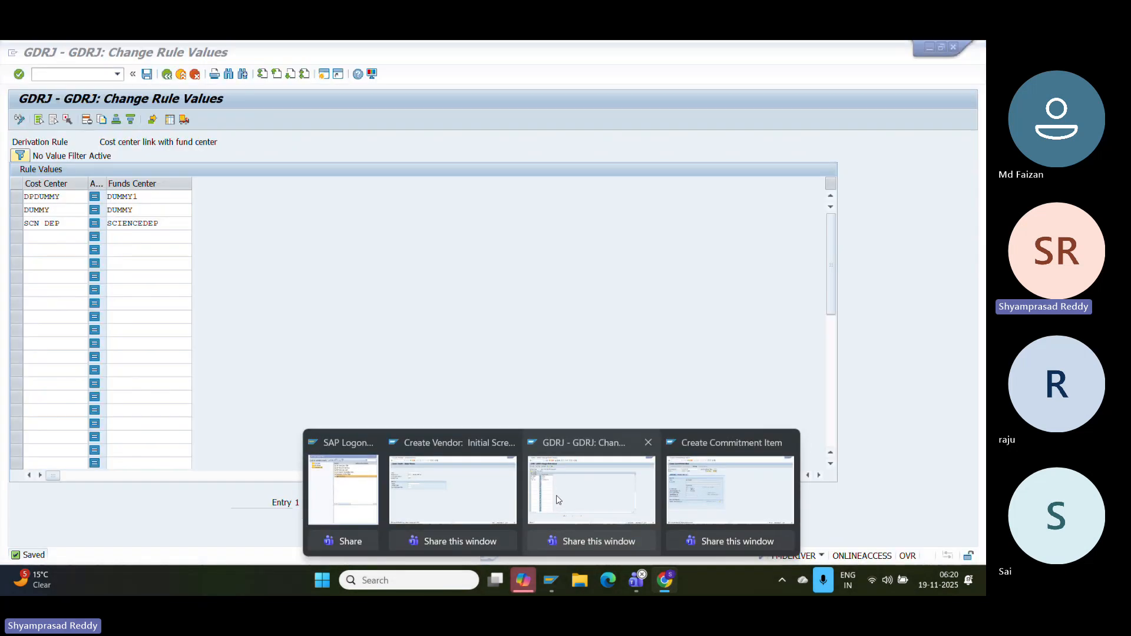
click(558, 502)
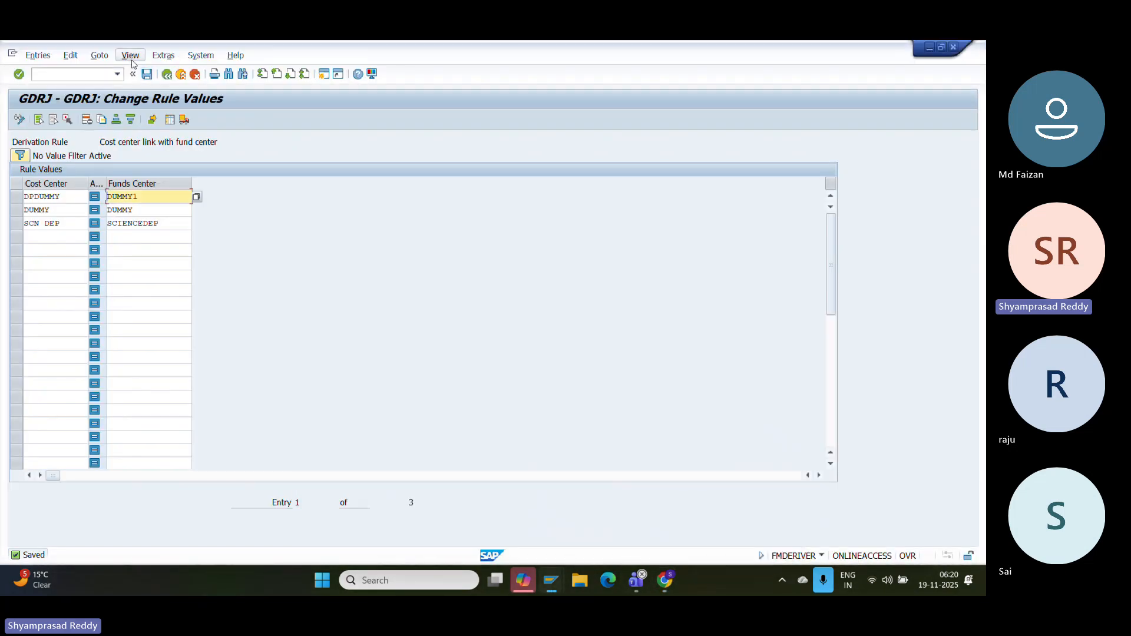
click(167, 74)
double_click(112, 182)
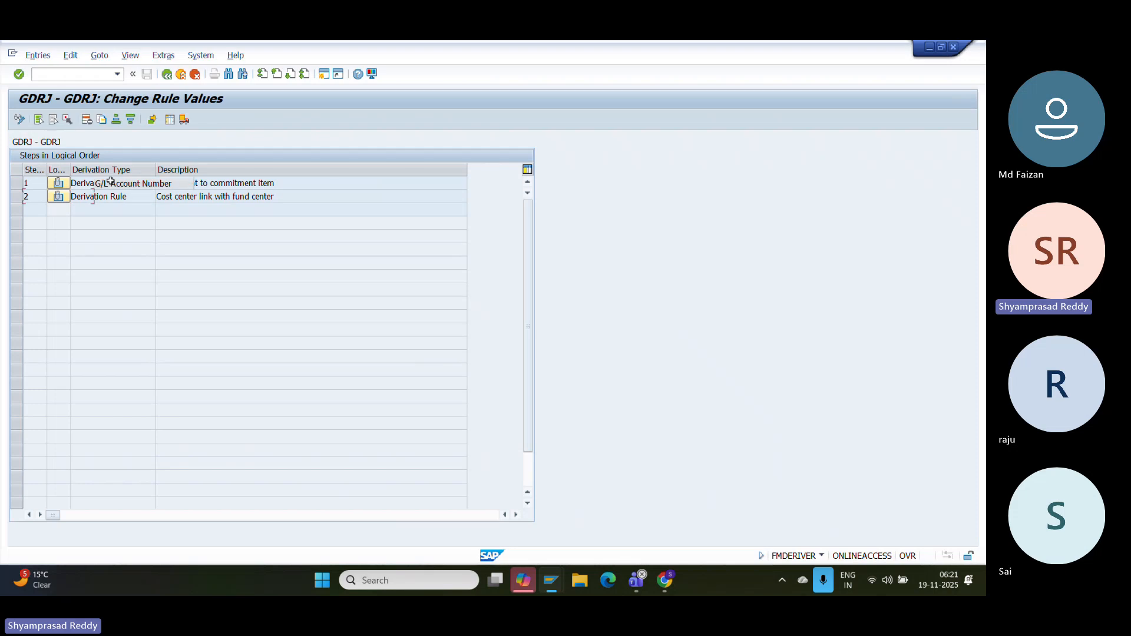
- Add a new rule row for GDRJ with G/L account 4, BANK CLEARING OUT
click(60, 253)
text(GDRJ)
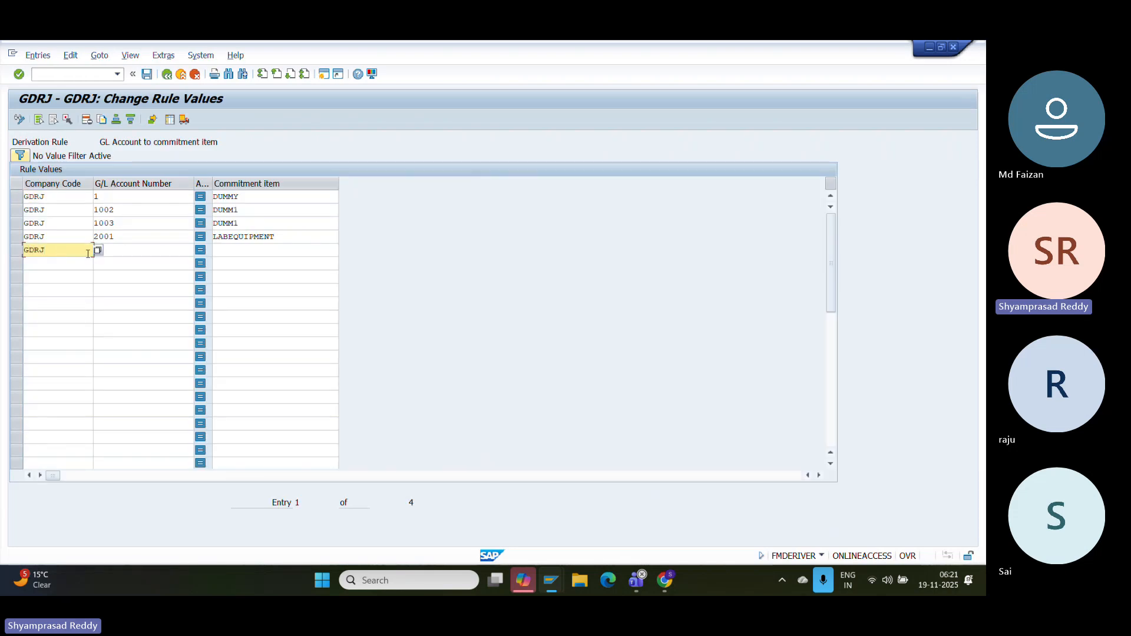
click(142, 253)
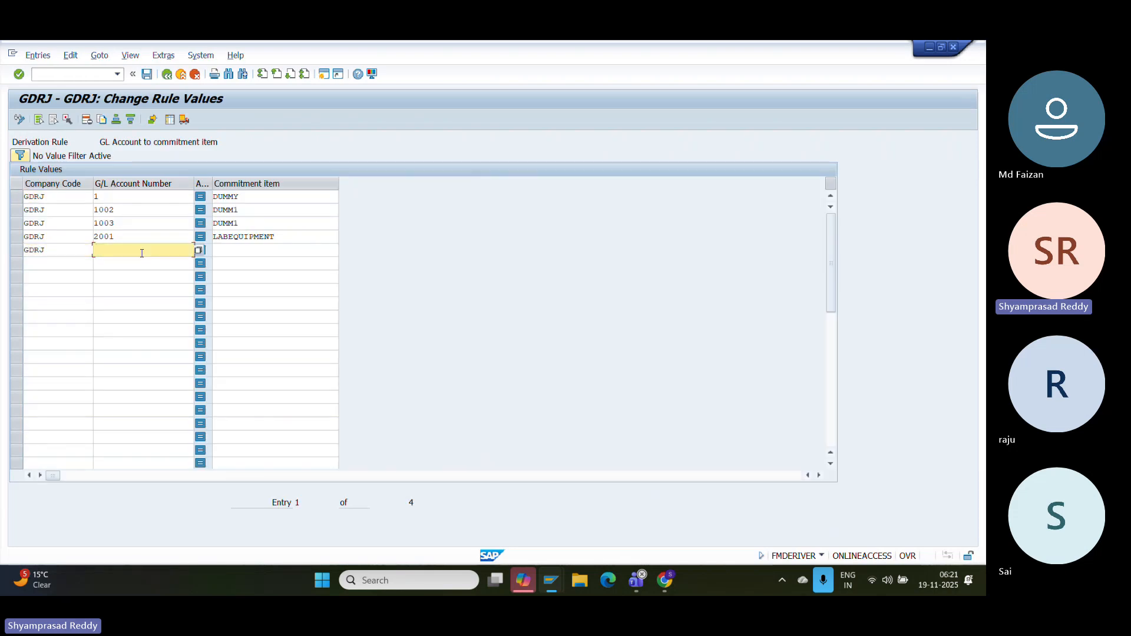
click(198, 249)
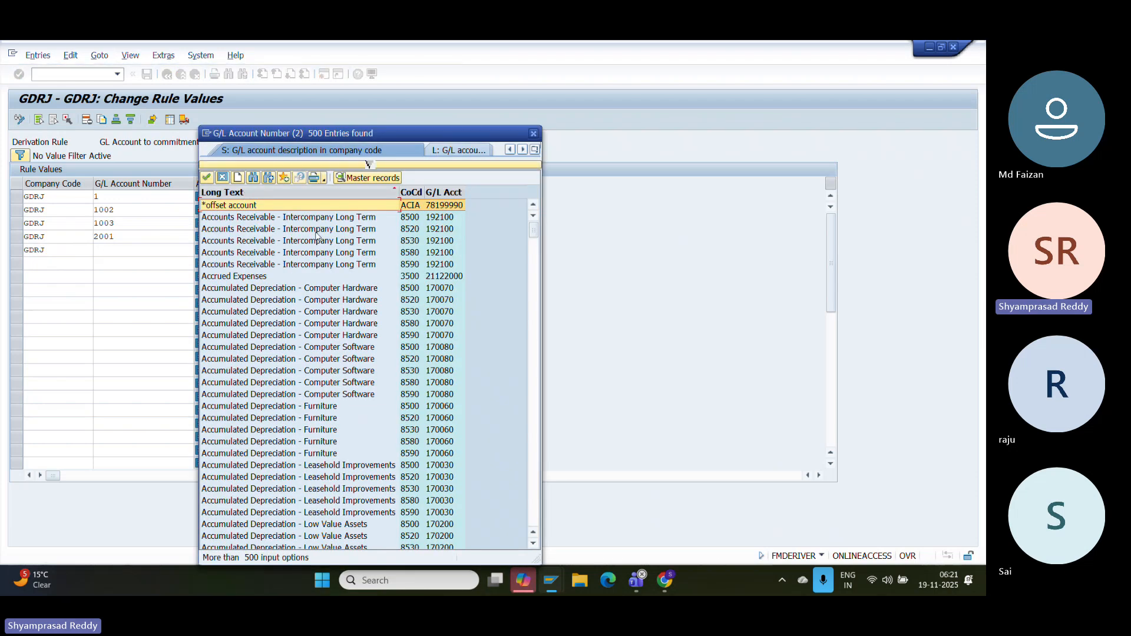
click(369, 165)
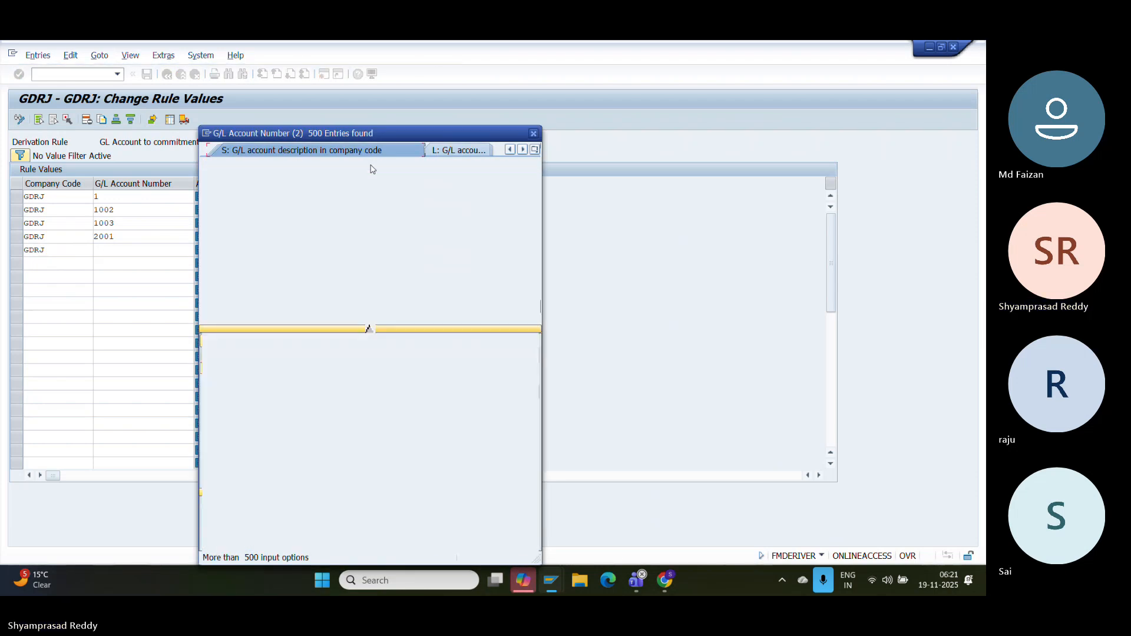
click(342, 213)
text(G)
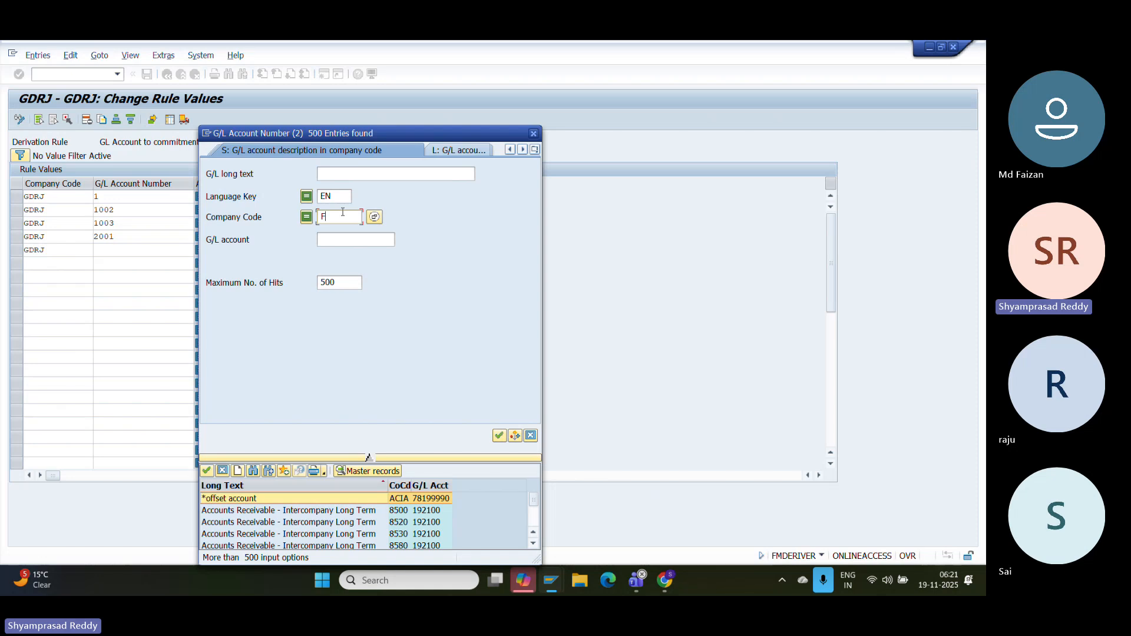
text(DRJ)
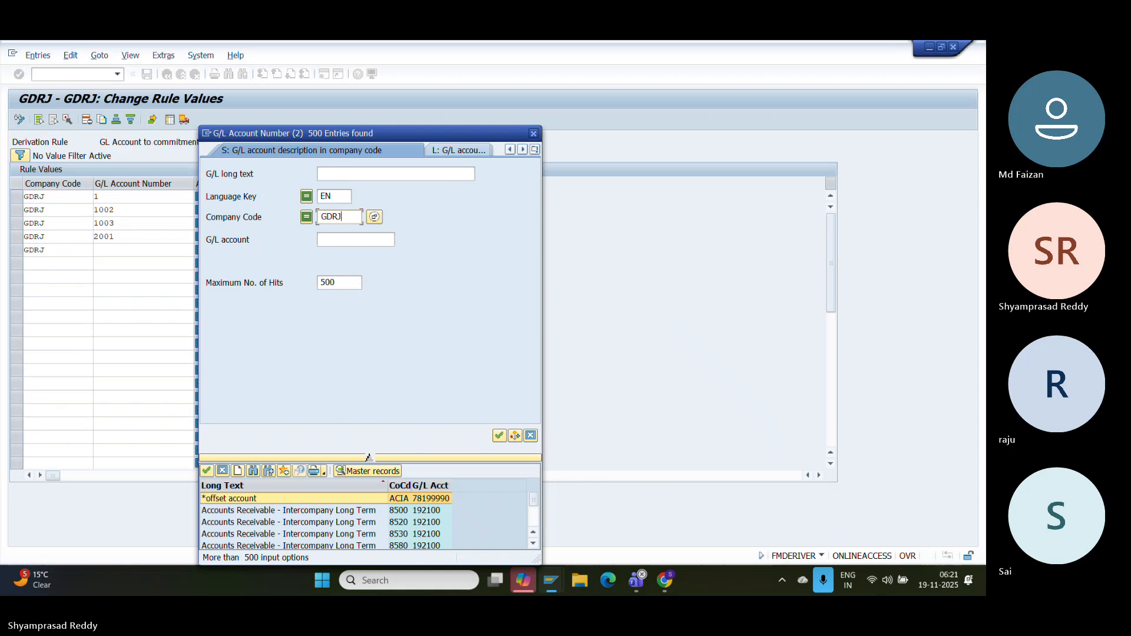
key(Return)
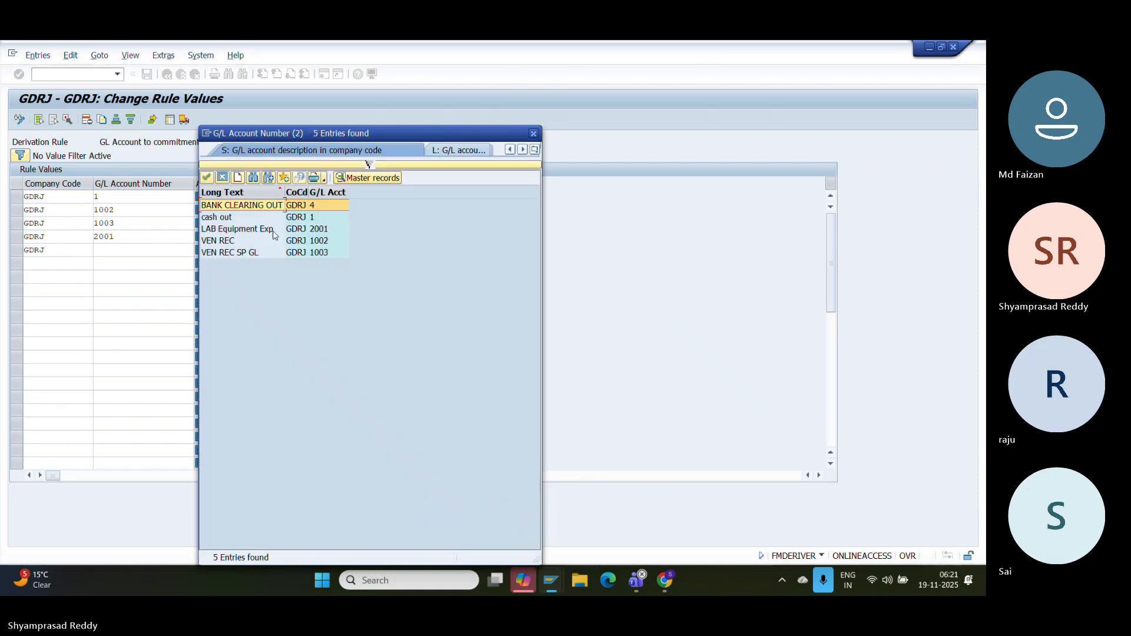
double_click(242, 206)
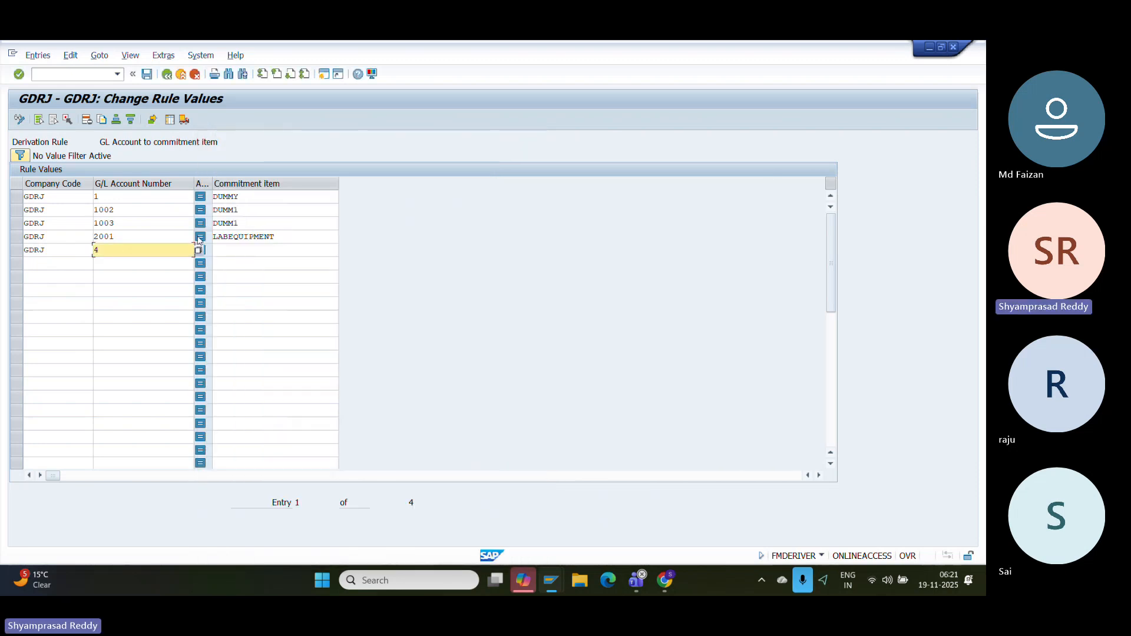
- Map the row to commitment item BCLEARING and save the rule
click(336, 236)
click(336, 250)
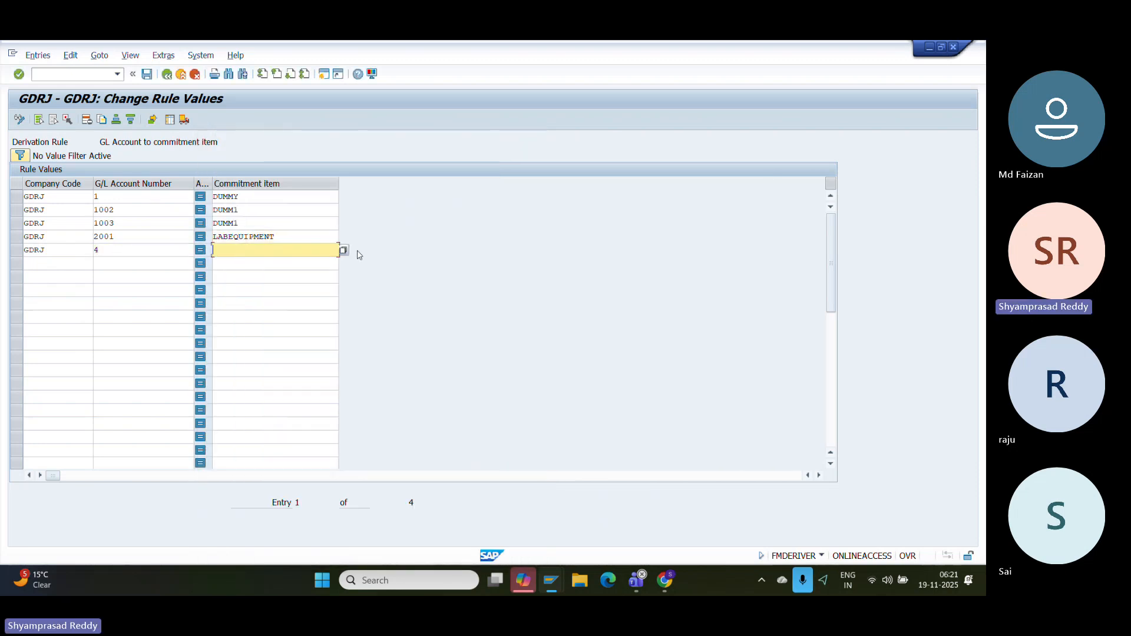
text(BCLEARING)
click(147, 74)
- Paste a screenshot of the saved GDRJ rule values into the document
key(super+shift+s)
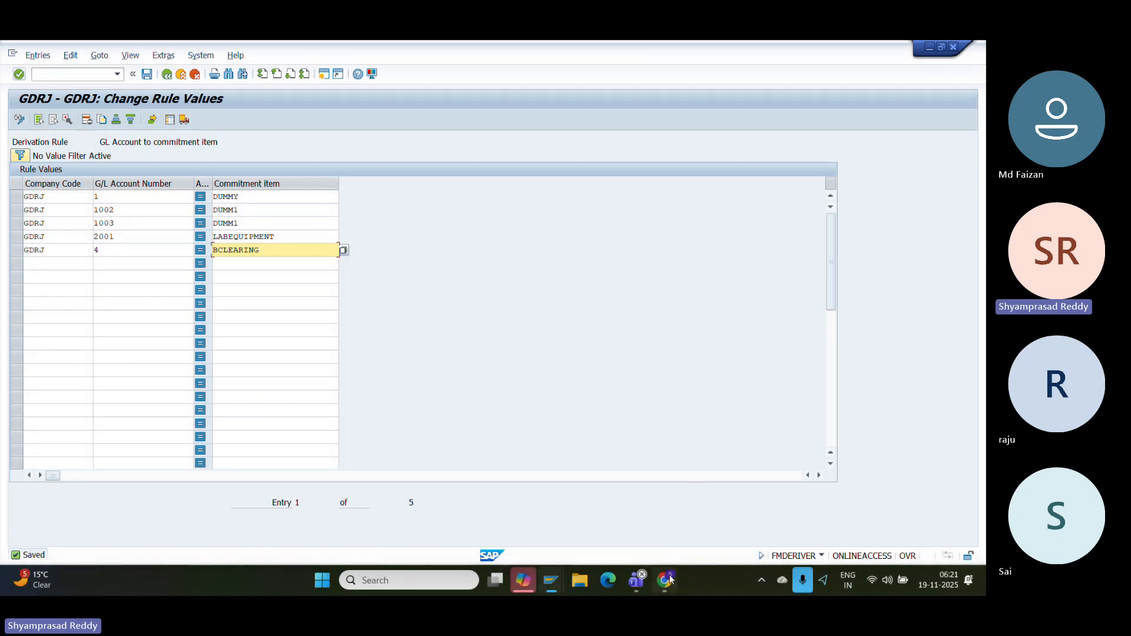
click(666, 580)
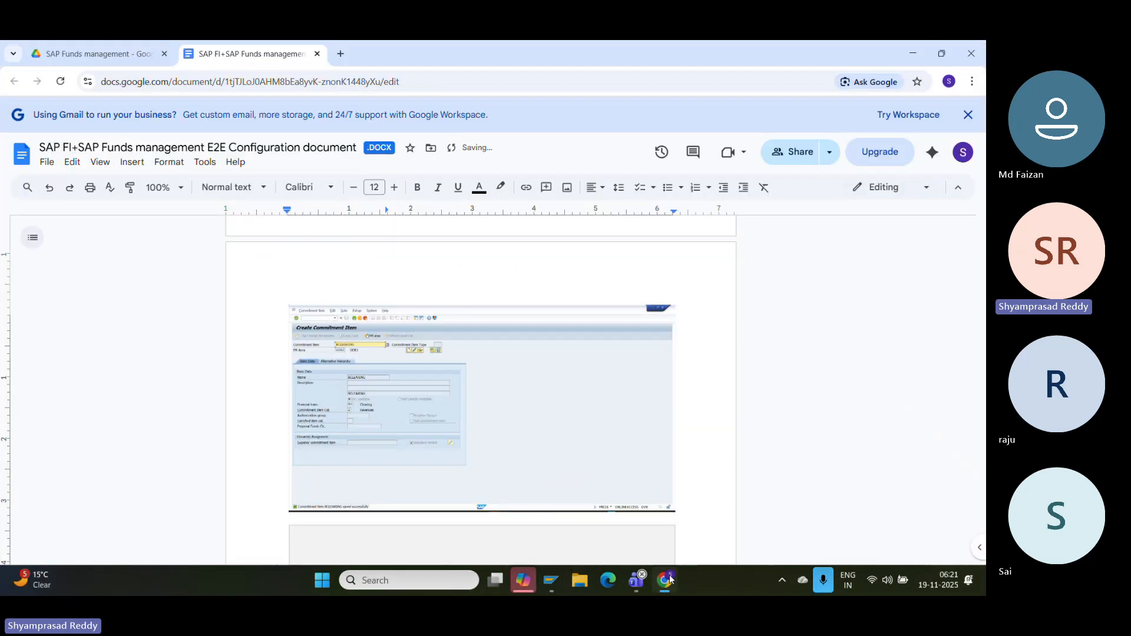
key(ctrl+v)
click(551, 581)
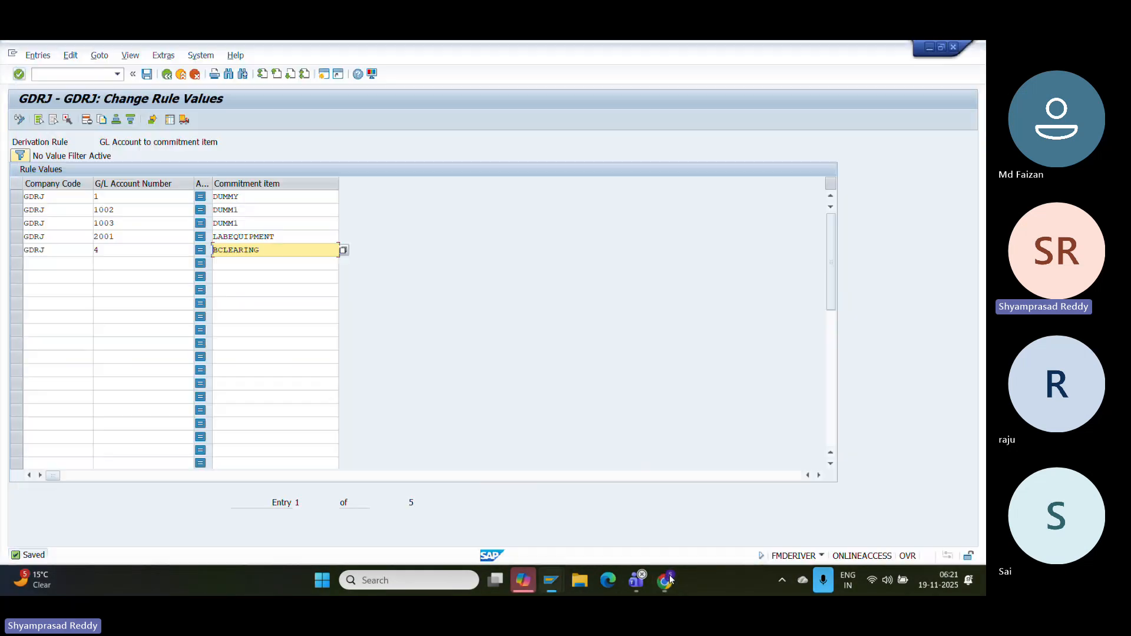
- Back out to SAP Easy Access and run F-47 for a down payment request
click(181, 75)
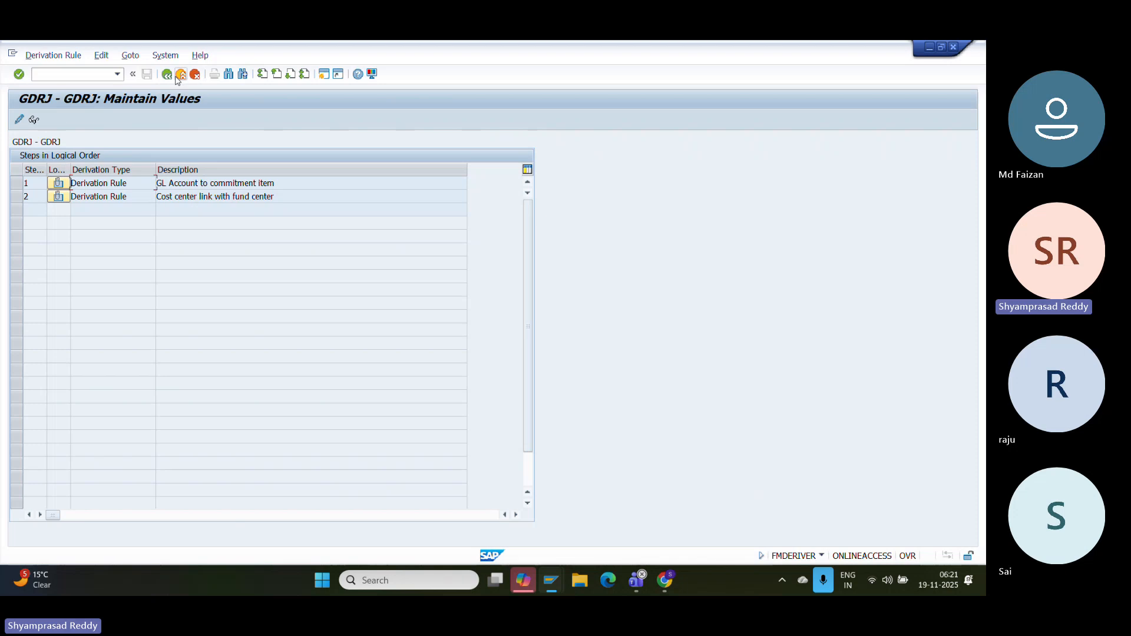
click(181, 75)
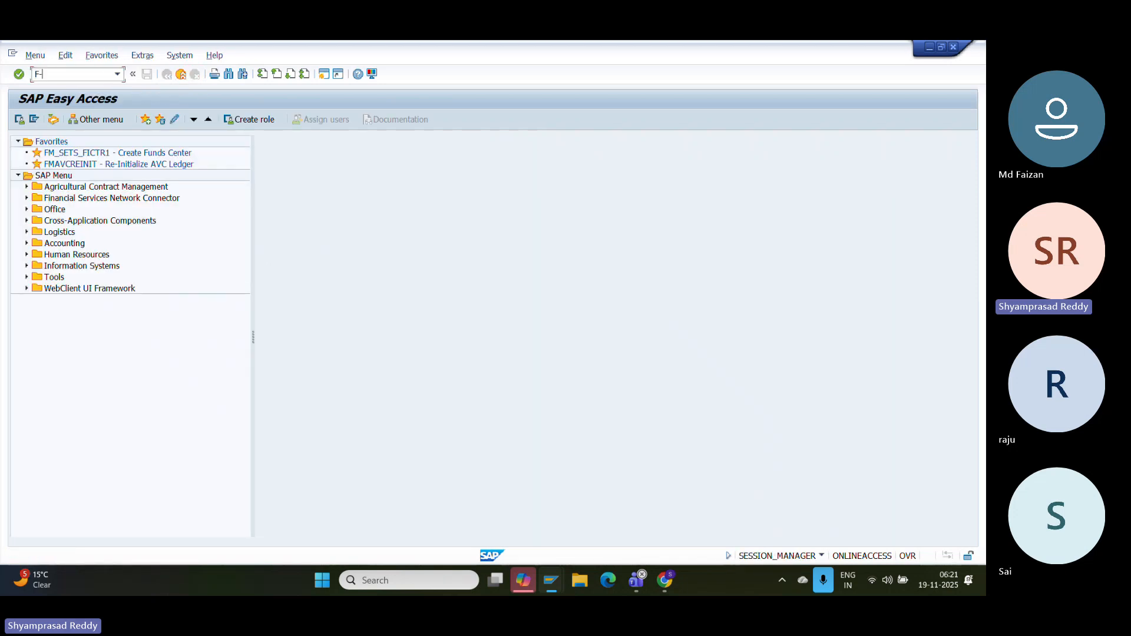
key(Return)
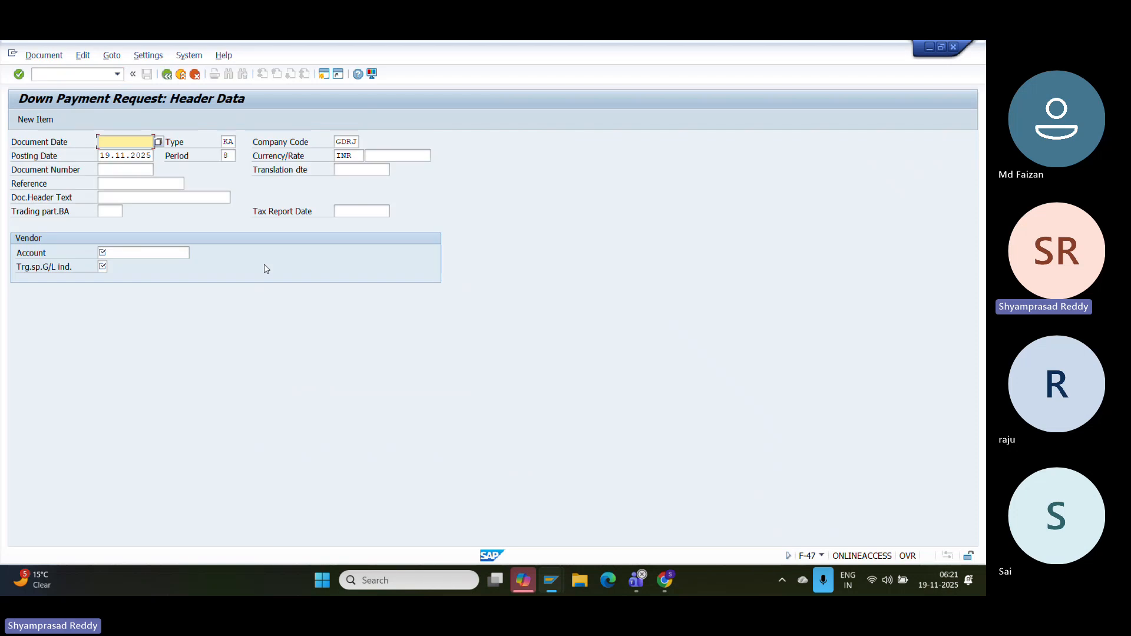
- Add the note 'Create down payment request Tcode:F-47' below the rule values screenshot
click(662, 577)
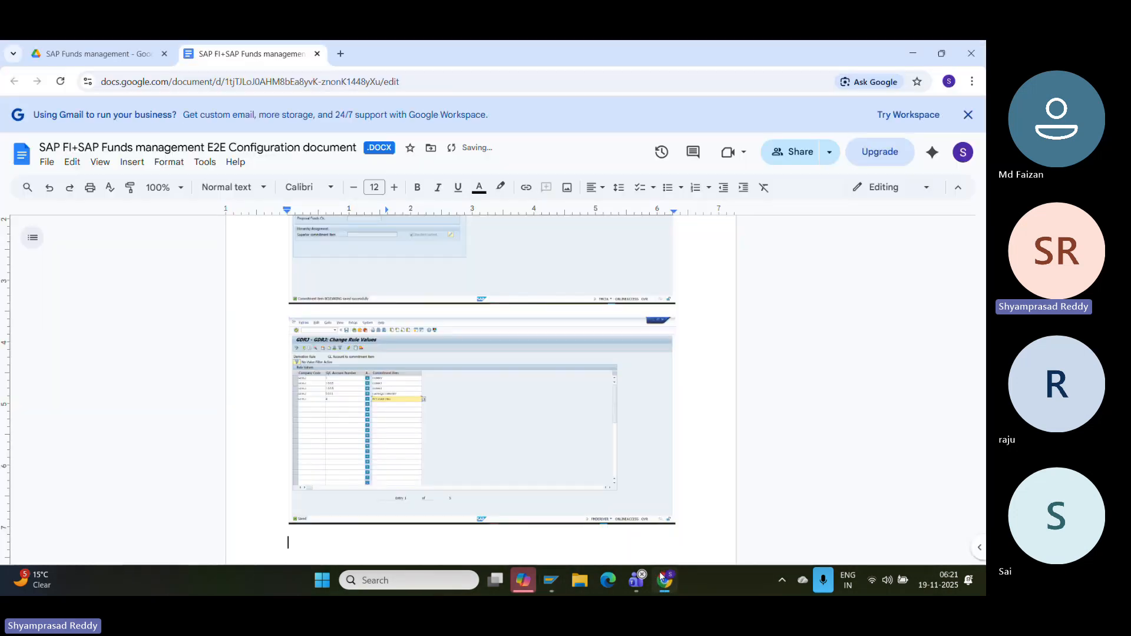
text(Create do)
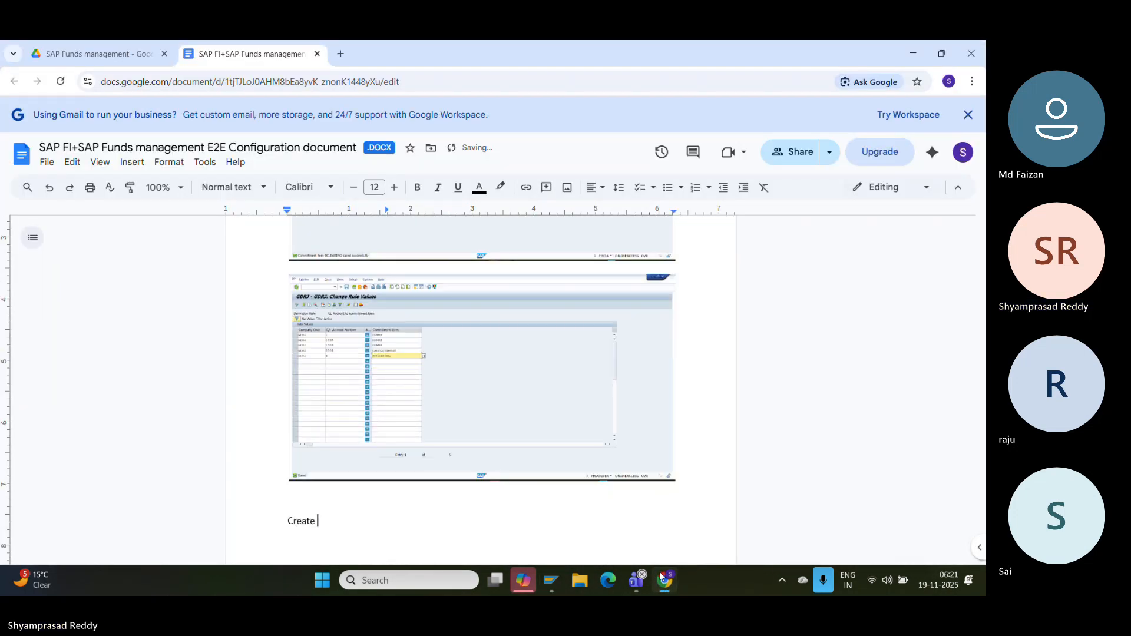
text(wn paymen  request Tcode:F-4)
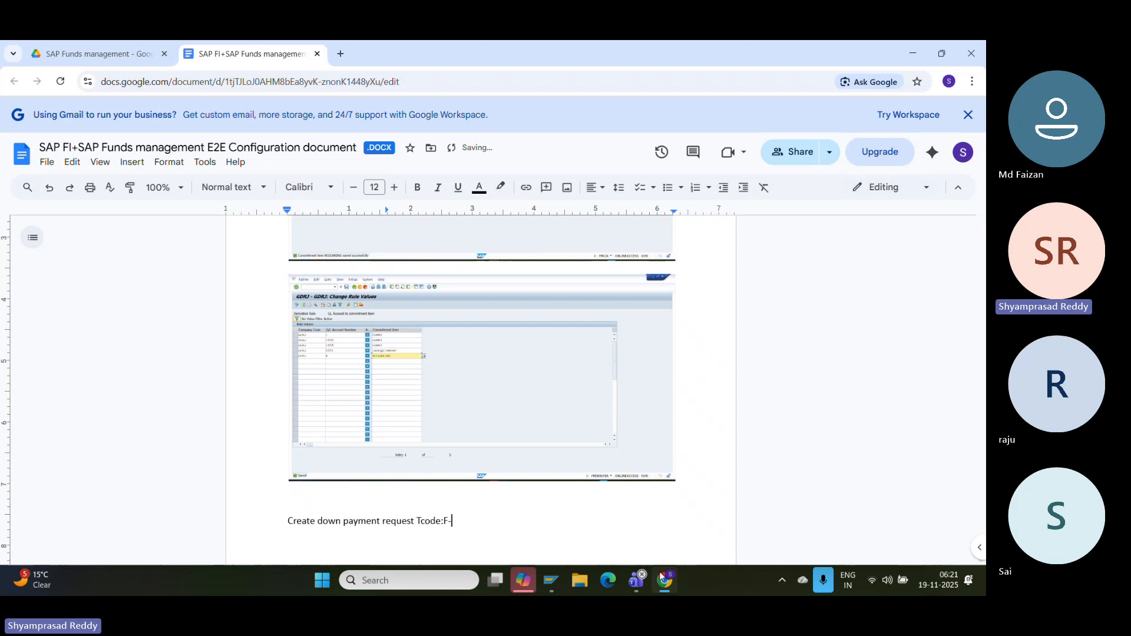
text(7)
key(Return)
click(553, 583)
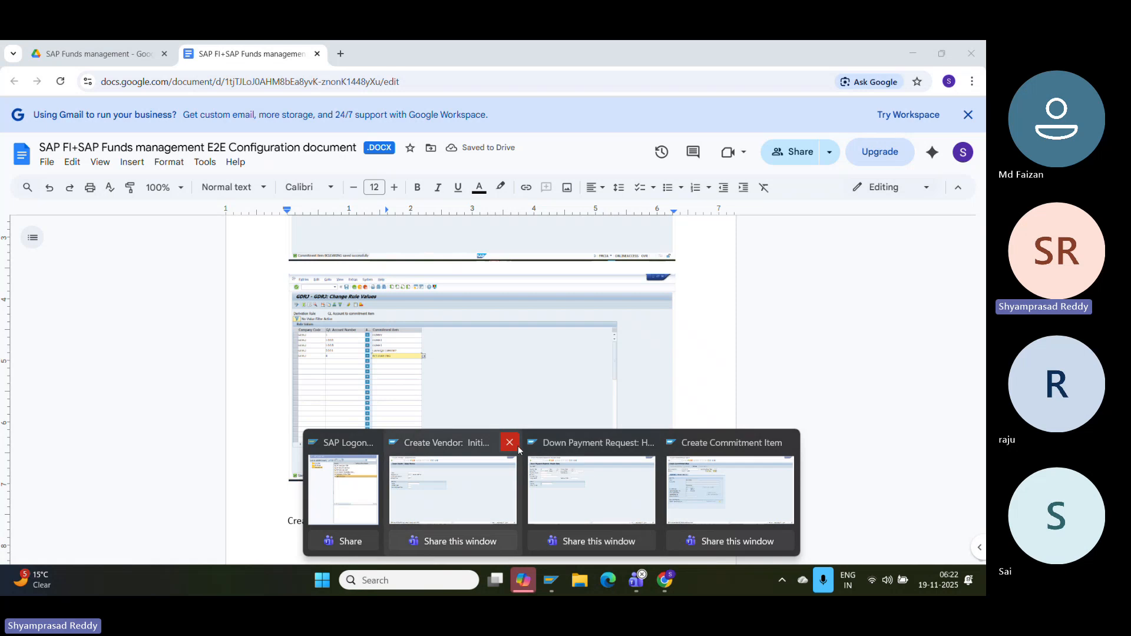
- Close the extra SAP sessions, enter the header date and pick vendor 7000030 for GDRJ
click(515, 444)
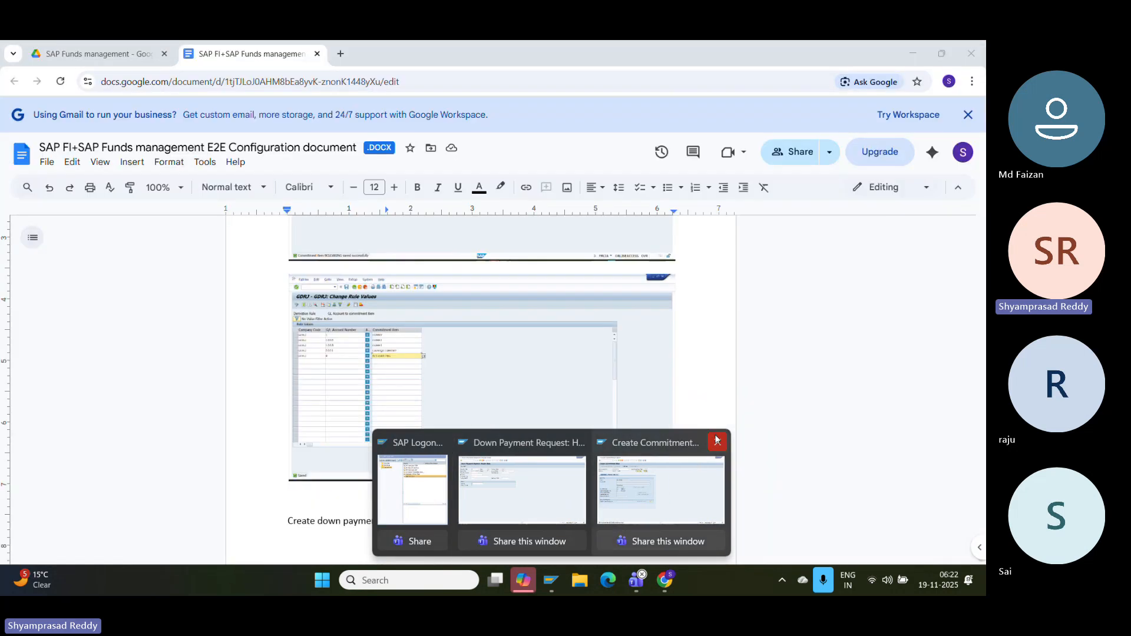
click(717, 440)
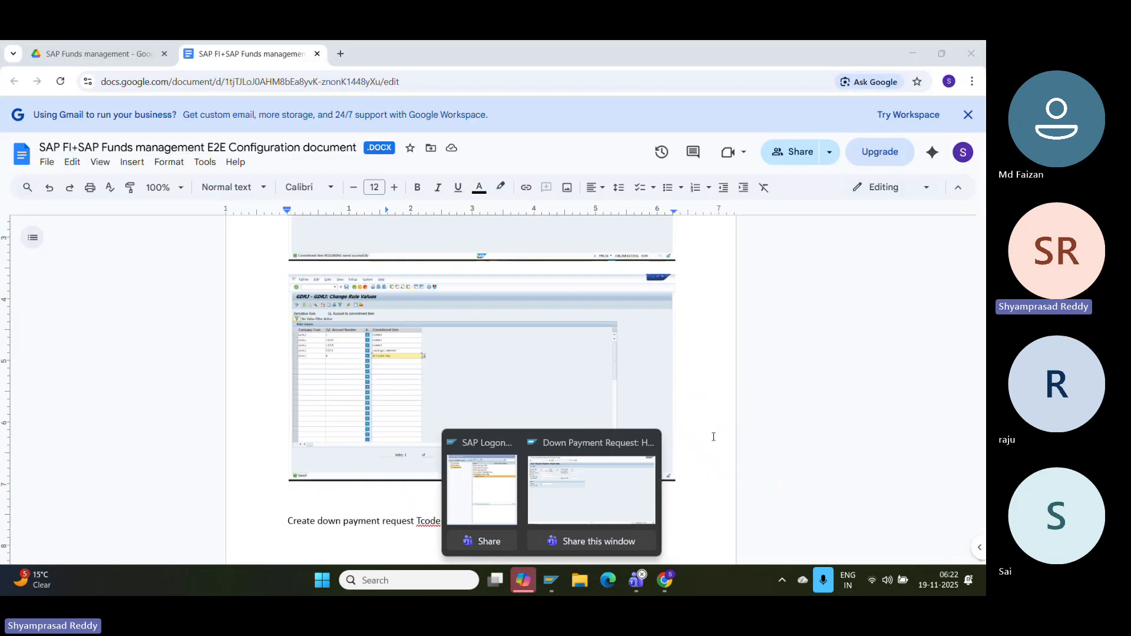
click(611, 477)
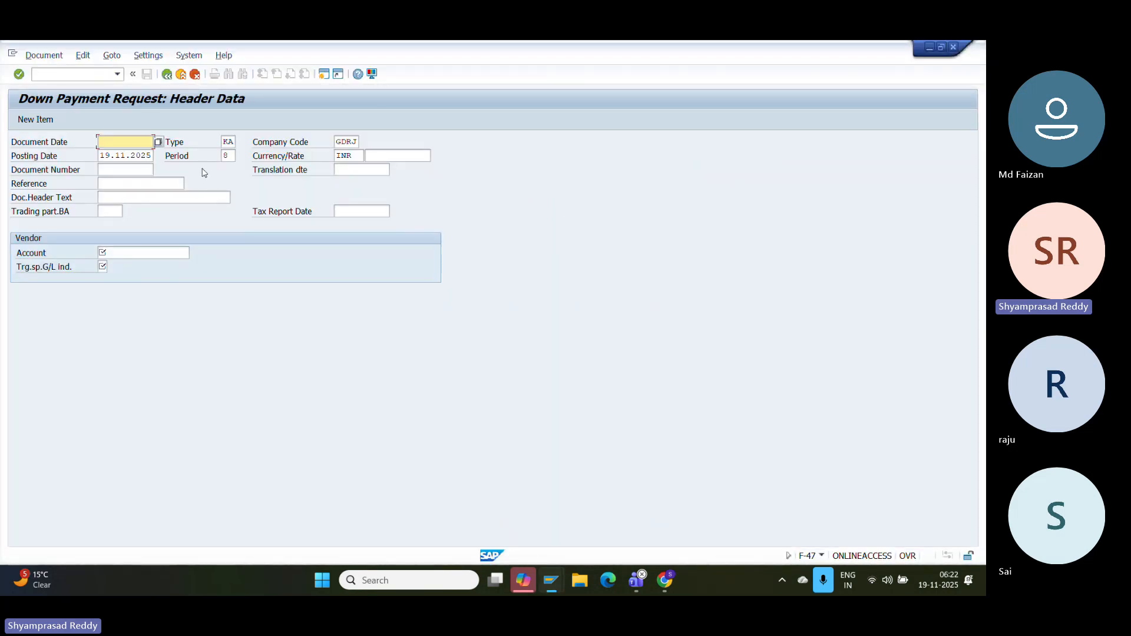
text(19)
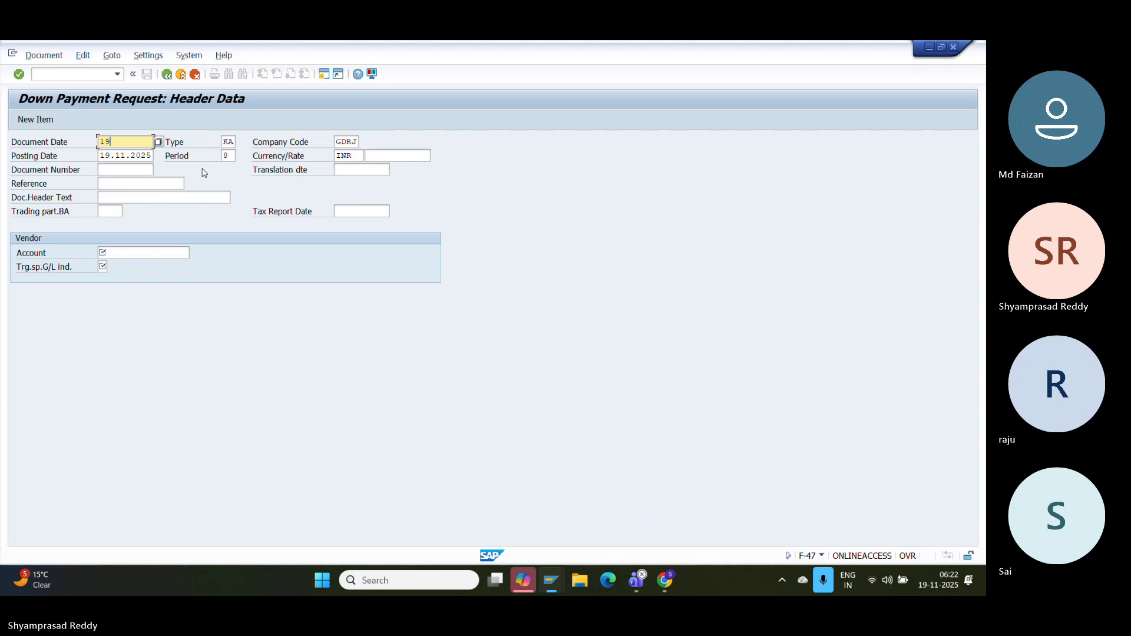
text(/..11.2025)
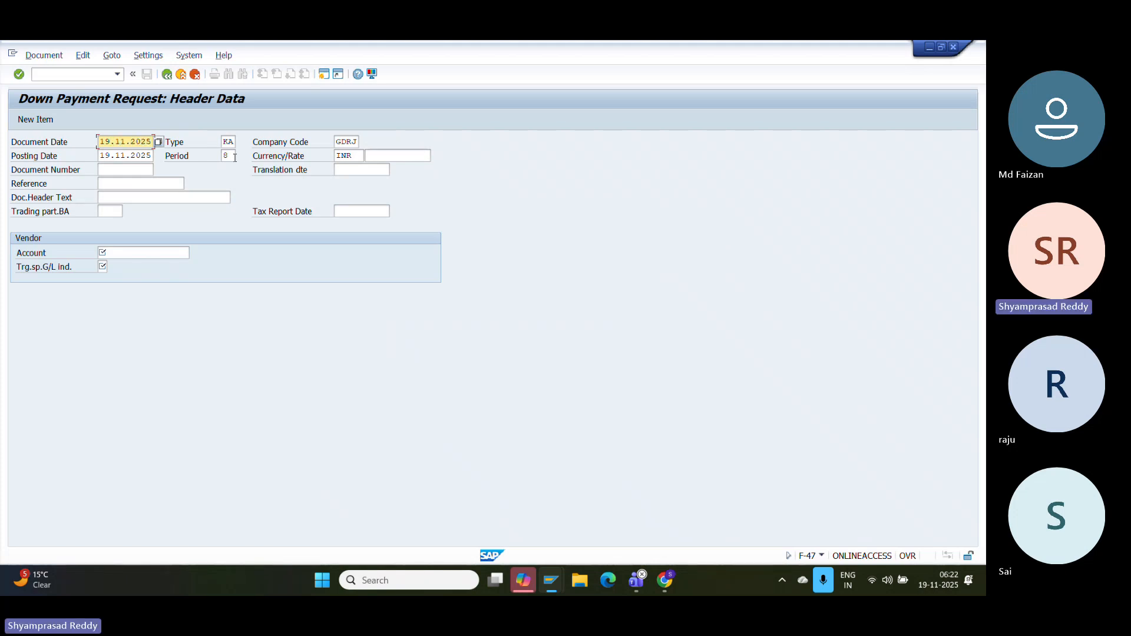
click(141, 250)
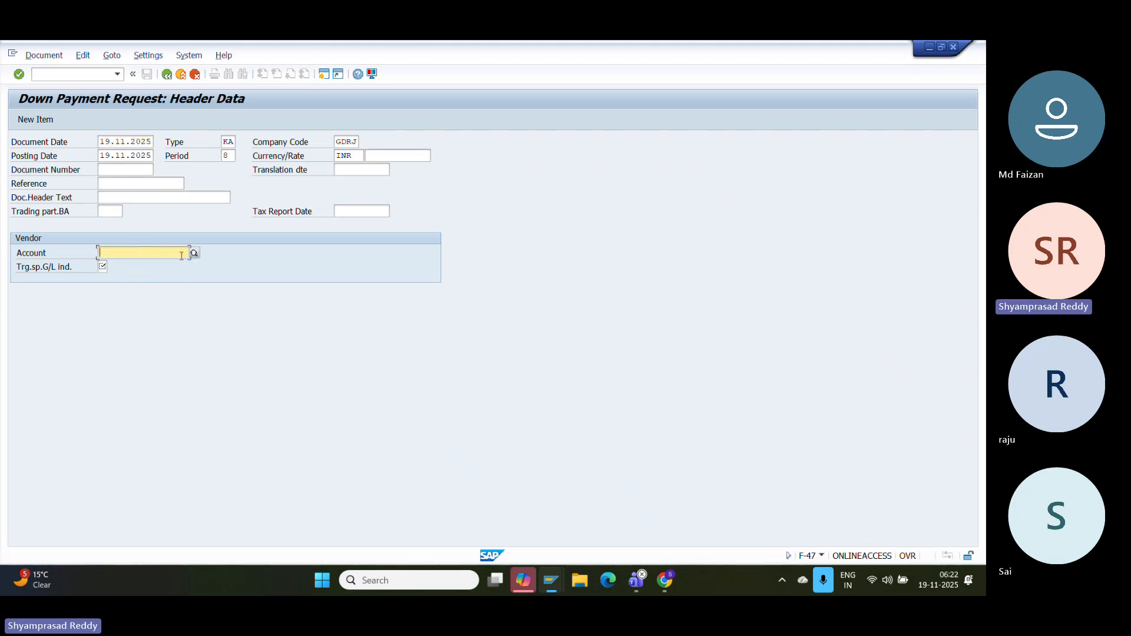
click(195, 254)
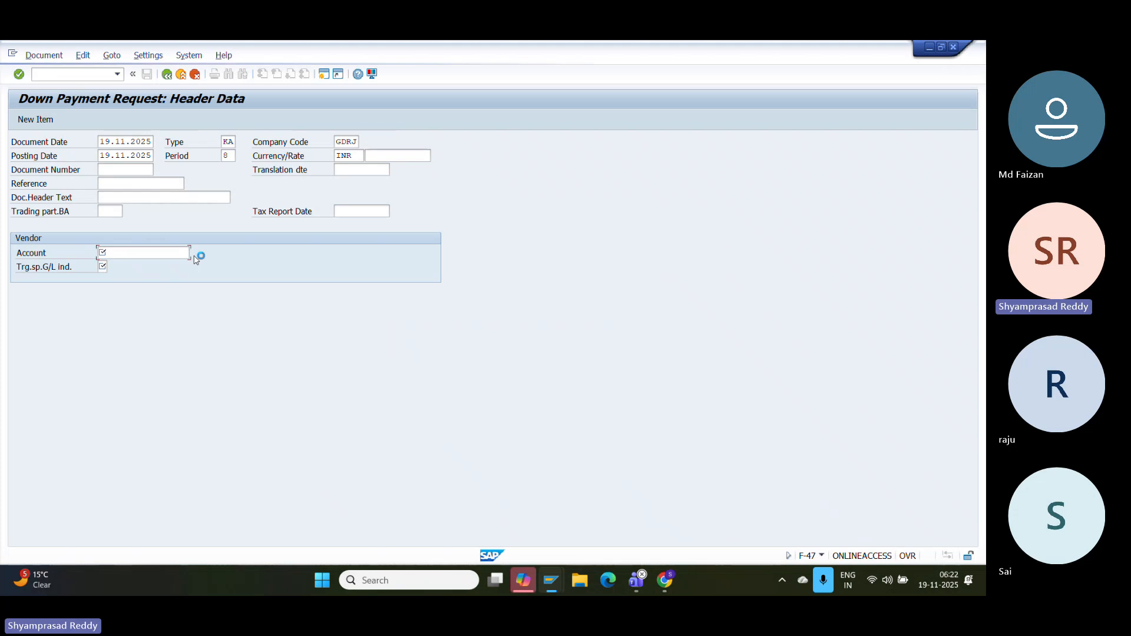
key(Return)
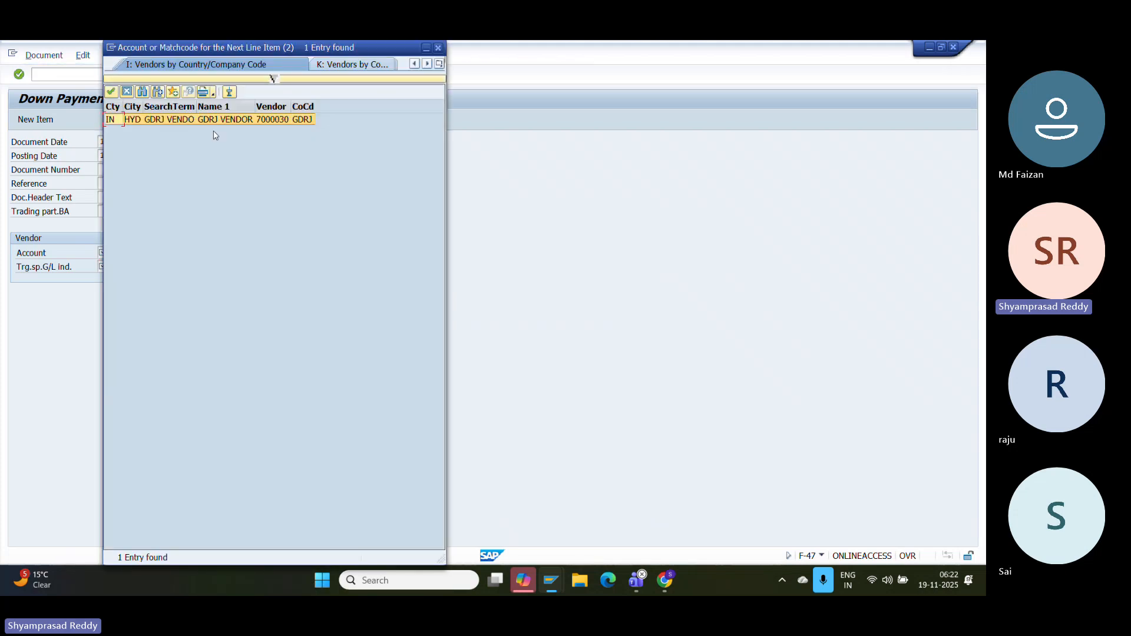
double_click(196, 123)
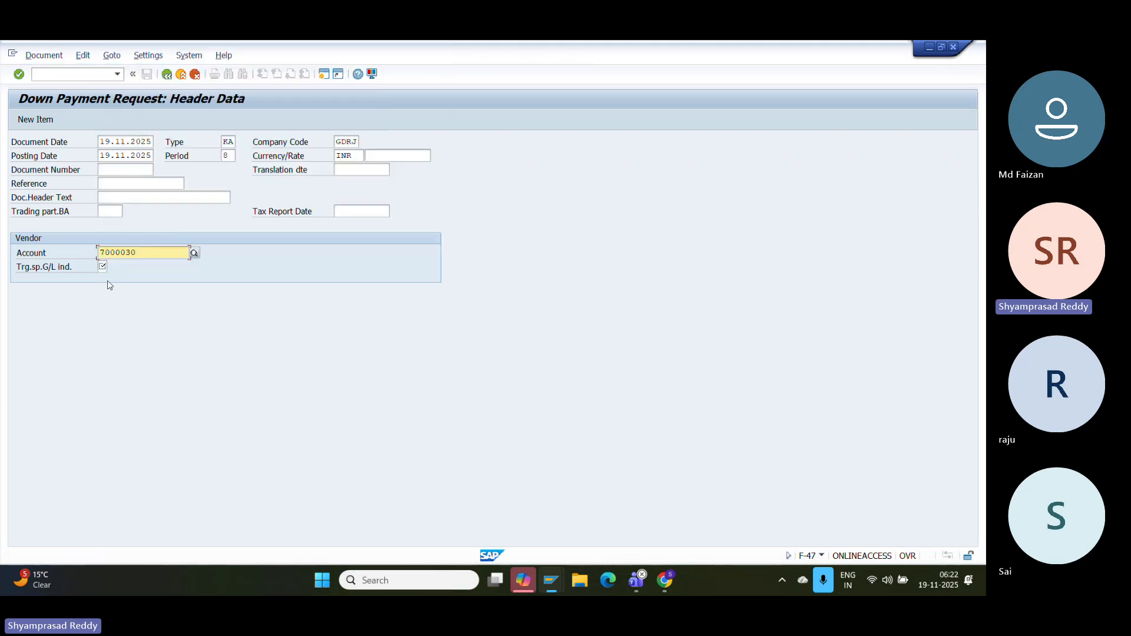
- Set special G/L indicator F (down payment request) and validate the header
click(103, 266)
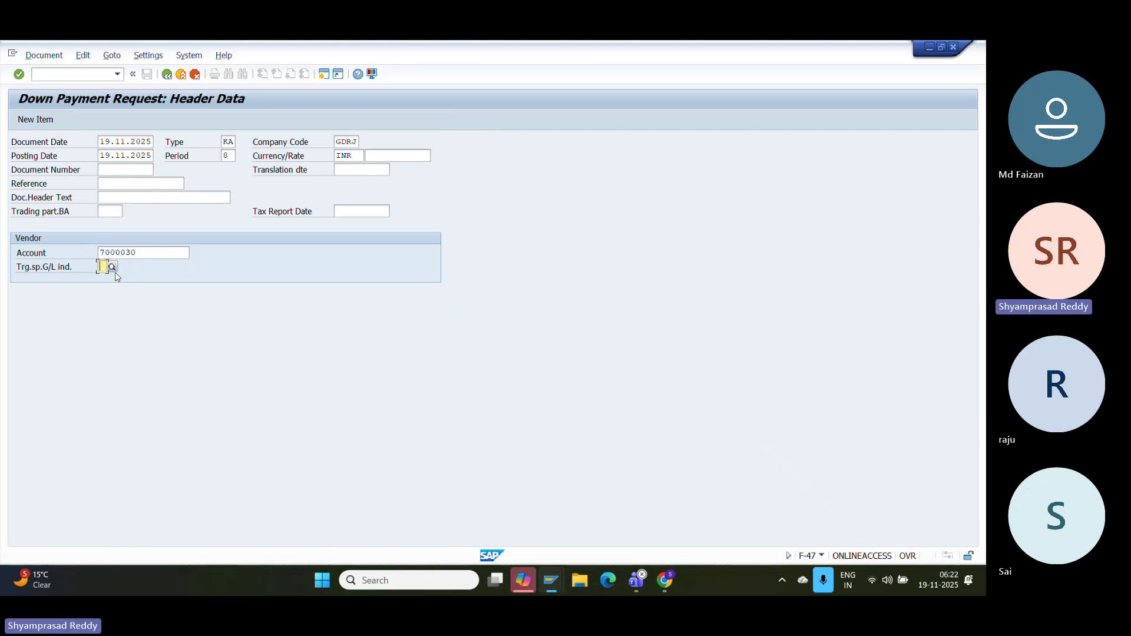
click(112, 266)
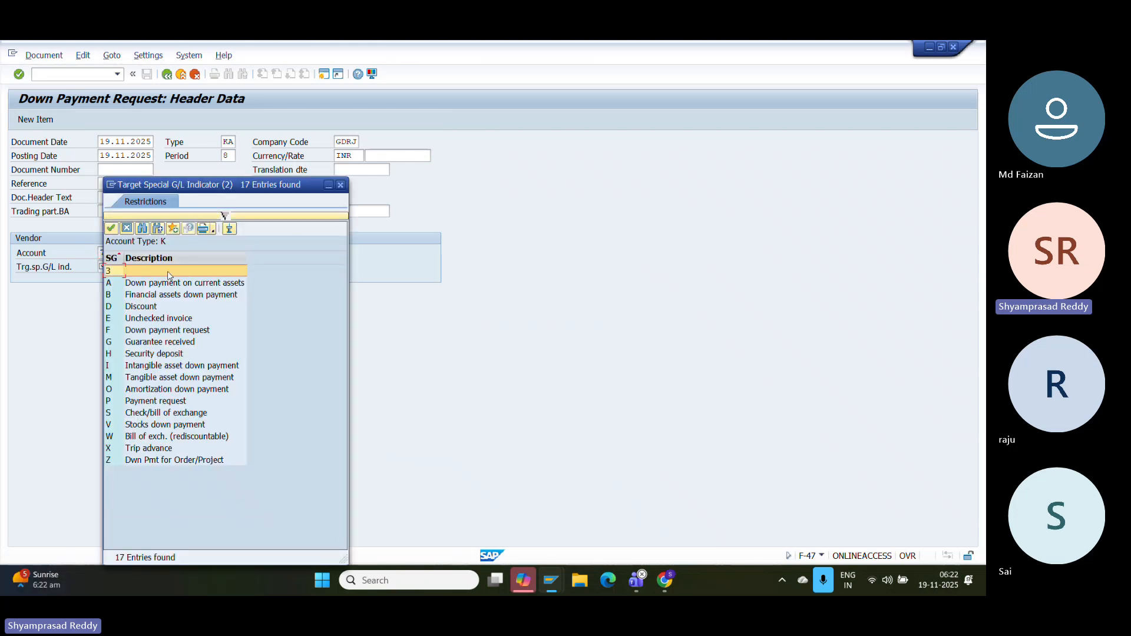
click(157, 287)
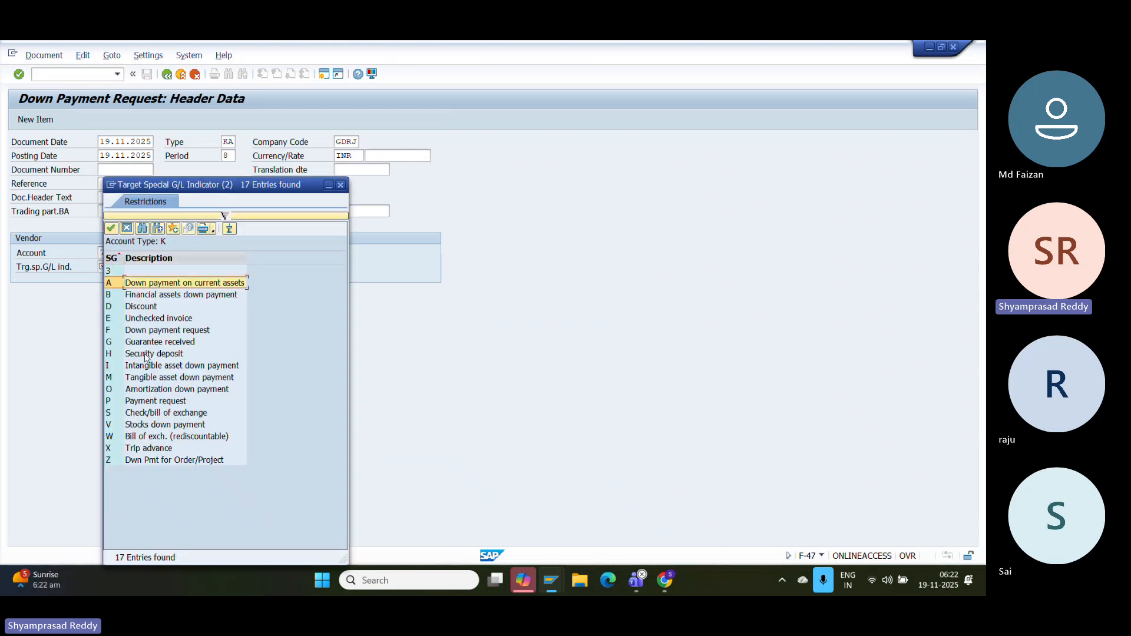
double_click(154, 333)
key(Return)
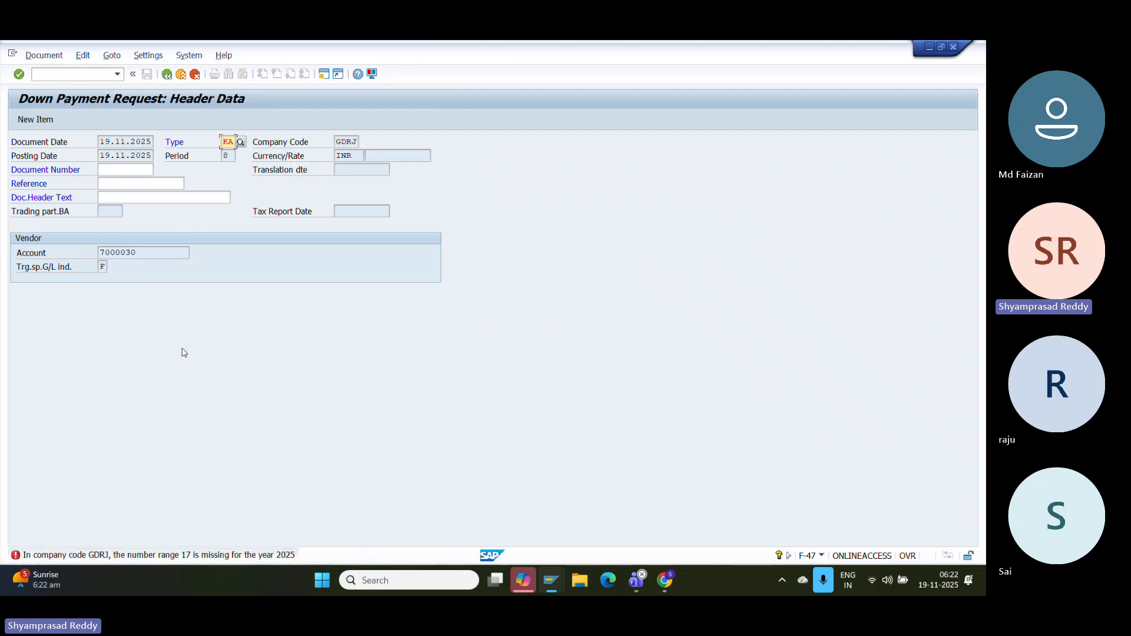
- Open accounting document number range intervals for company code GDRJ in FBN1
click(78, 77)
key(Return)
click(124, 141)
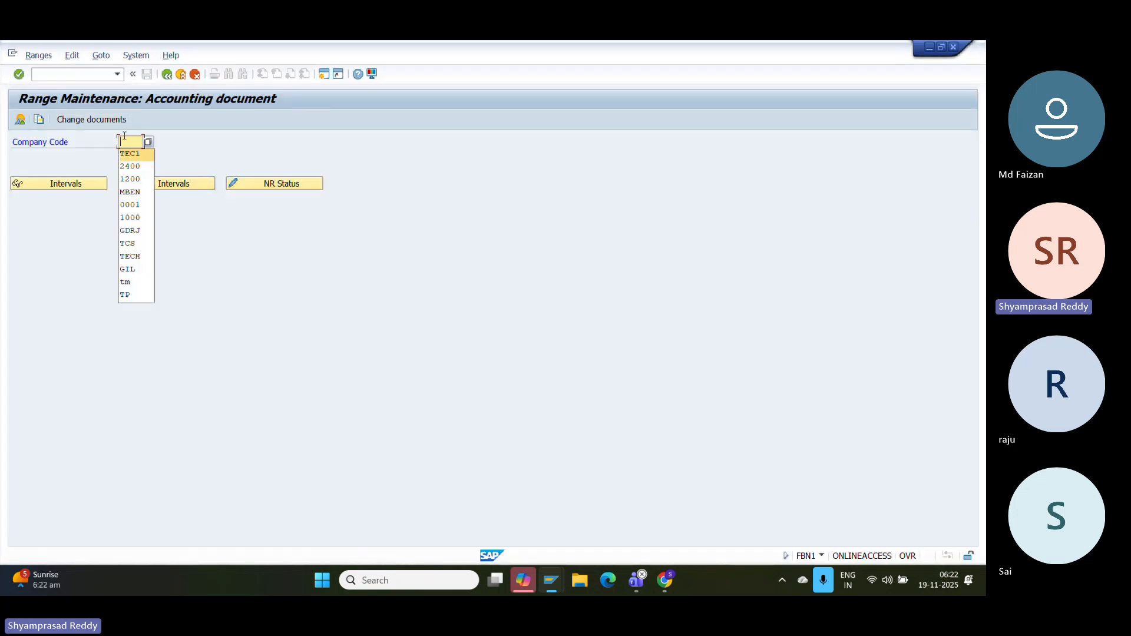
text(GDRJ)
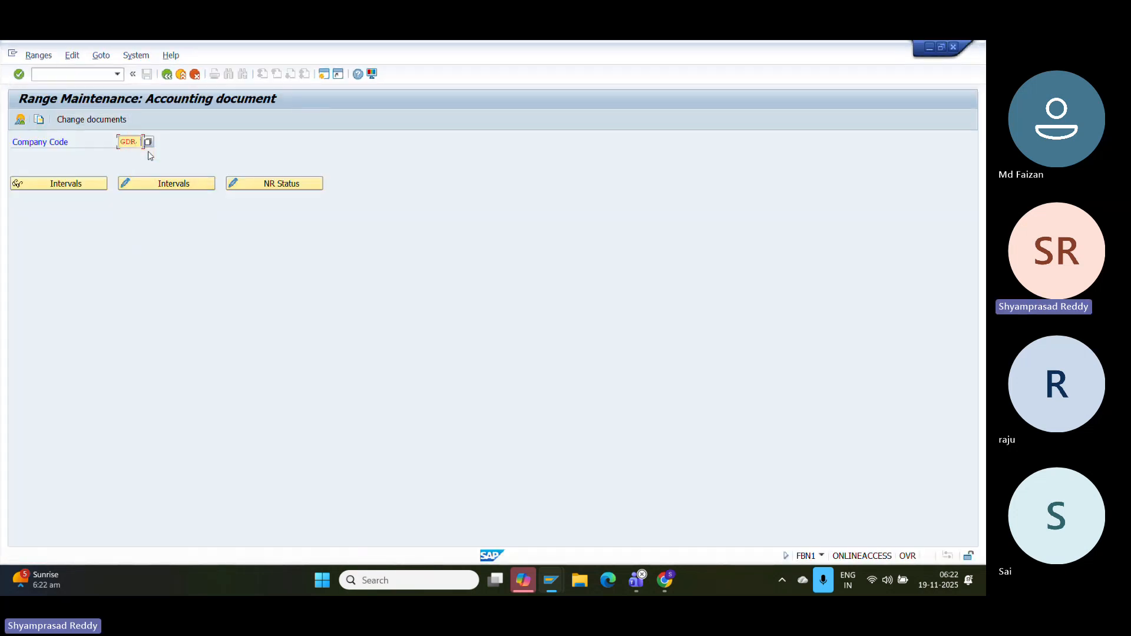
click(157, 184)
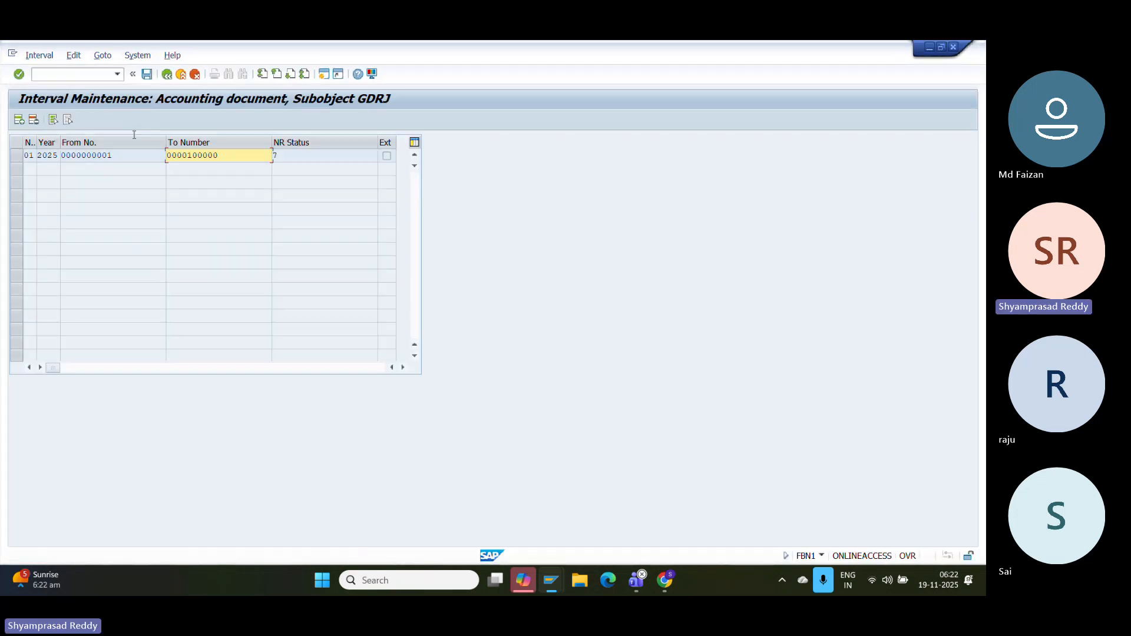
click(19, 120)
text(17)
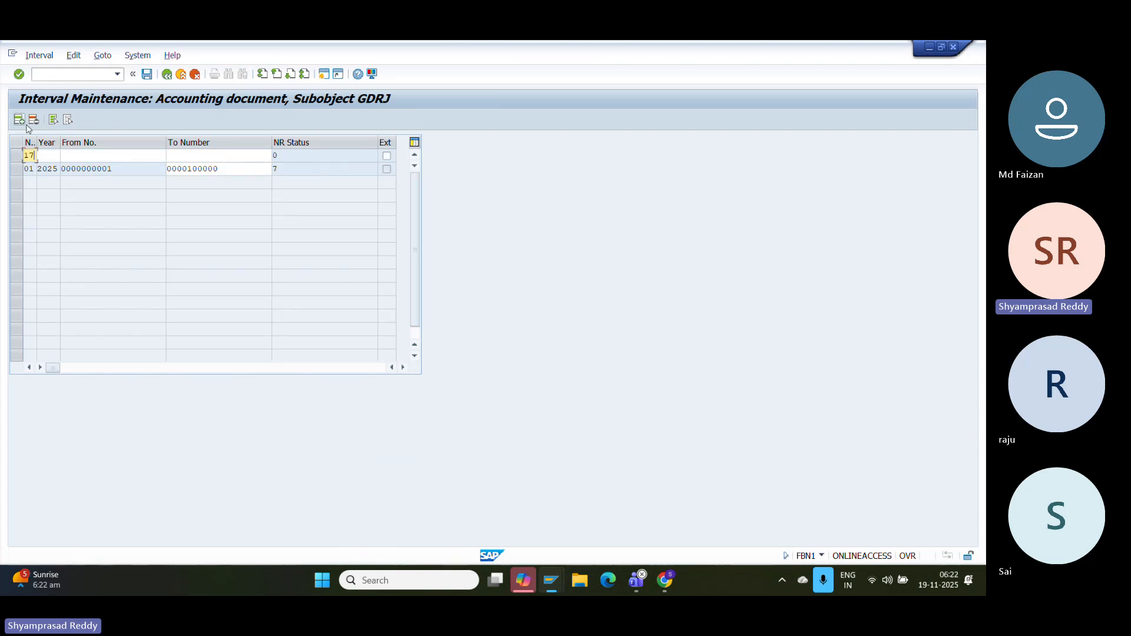
click(45, 154)
text(2025)
click(106, 158)
text(1700000000)
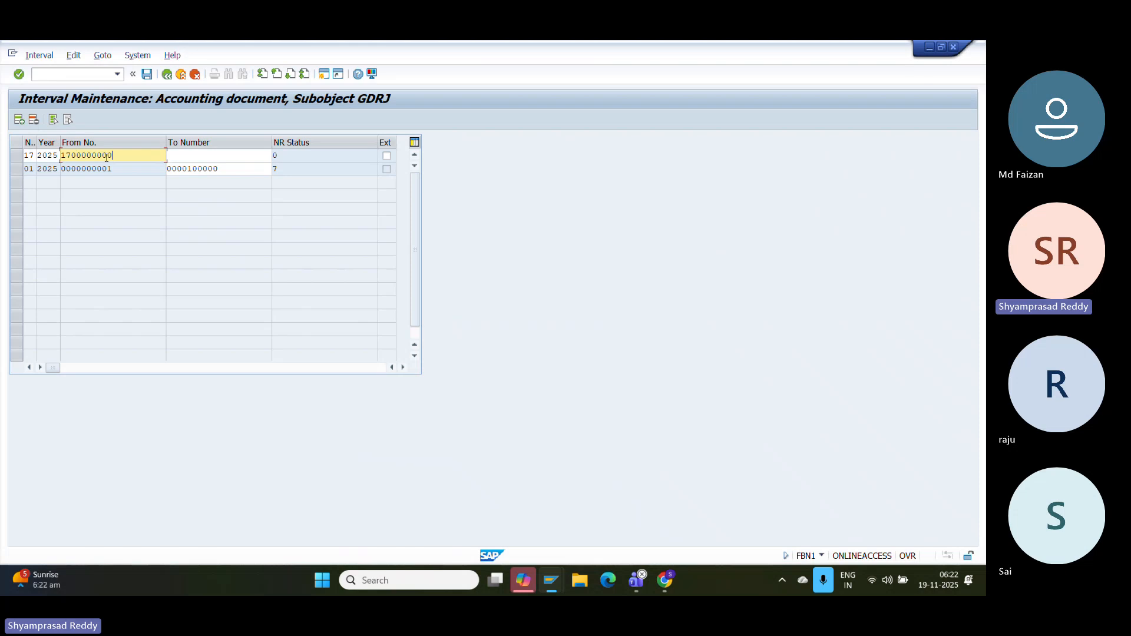
click(185, 154)
text(1799999999)
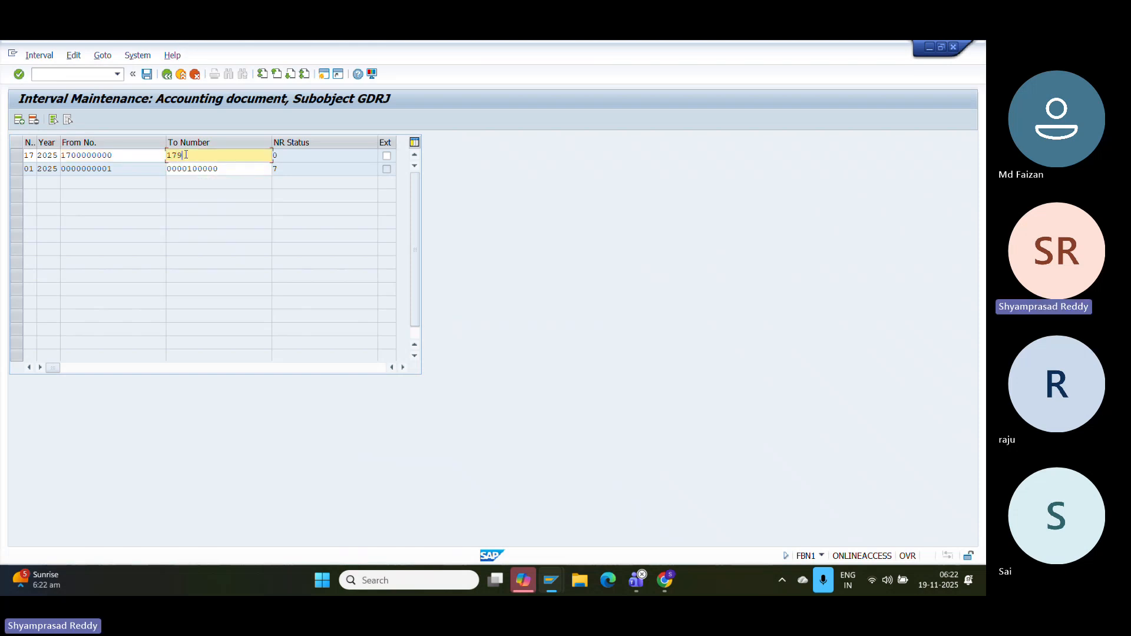
click(147, 75)
click(418, 421)
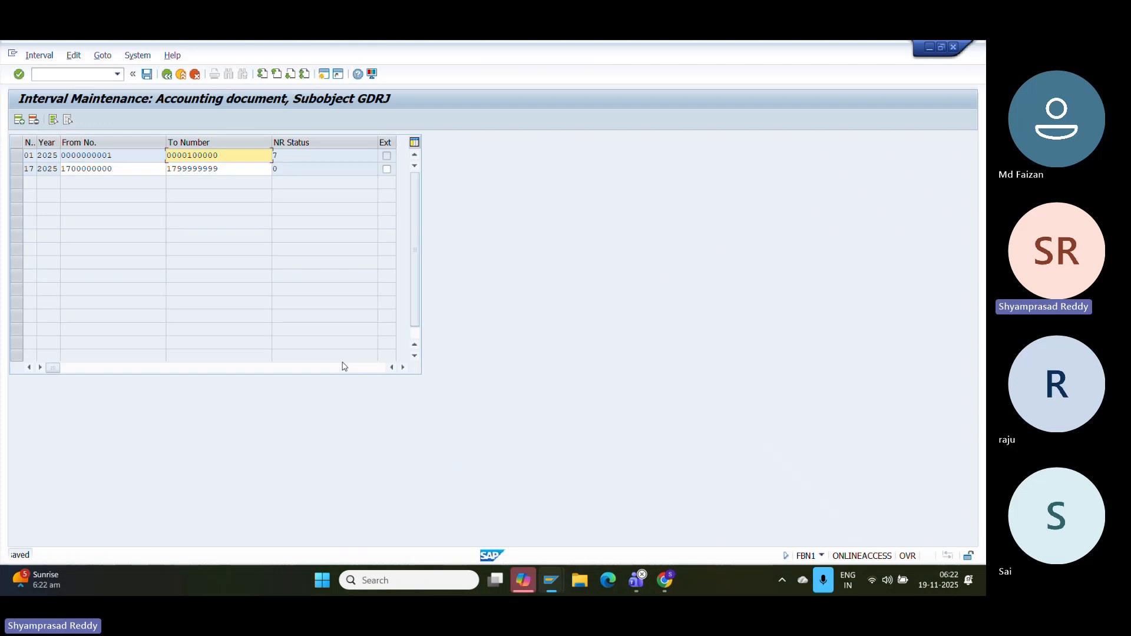
click(181, 75)
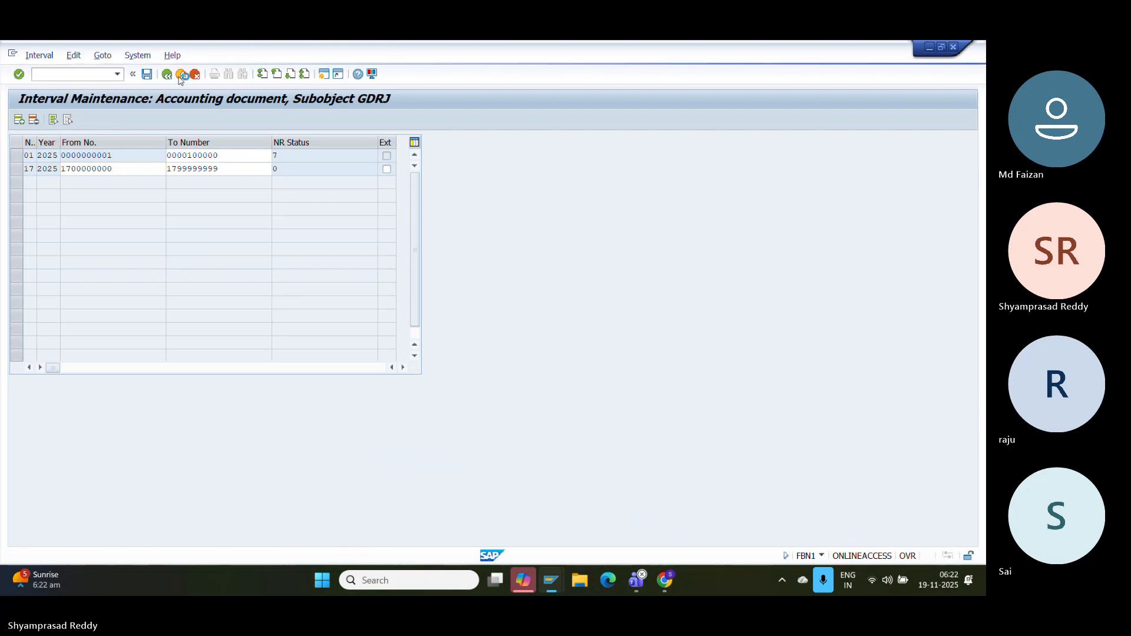
- Close the extra SAP session and set the down payment request's target special G/L indicator to A
mouse_move(550, 580)
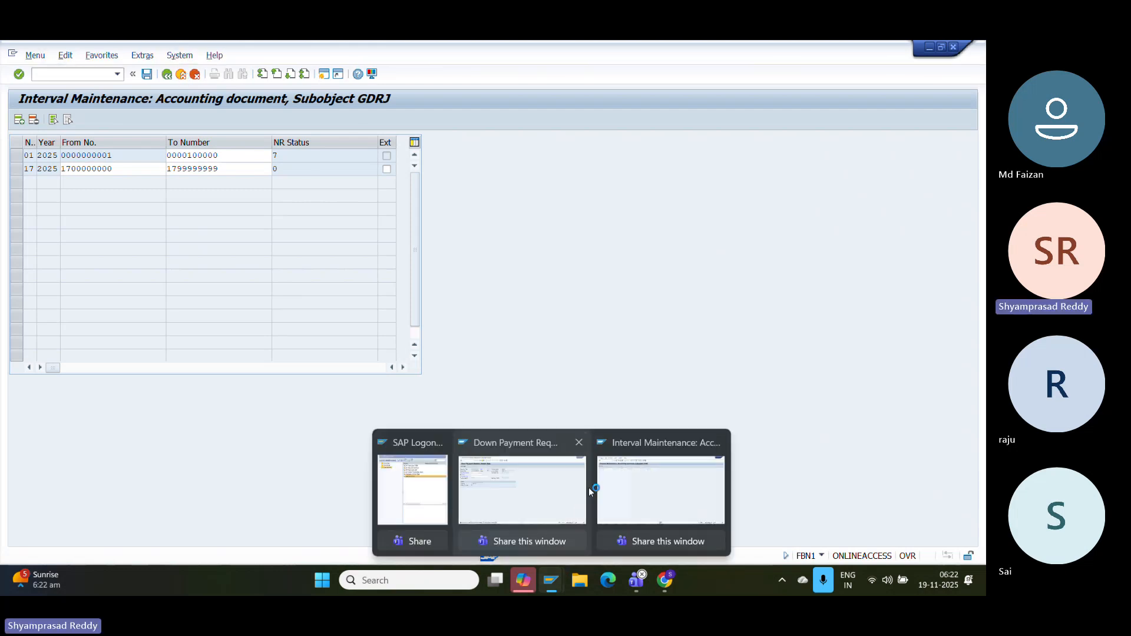
click(718, 443)
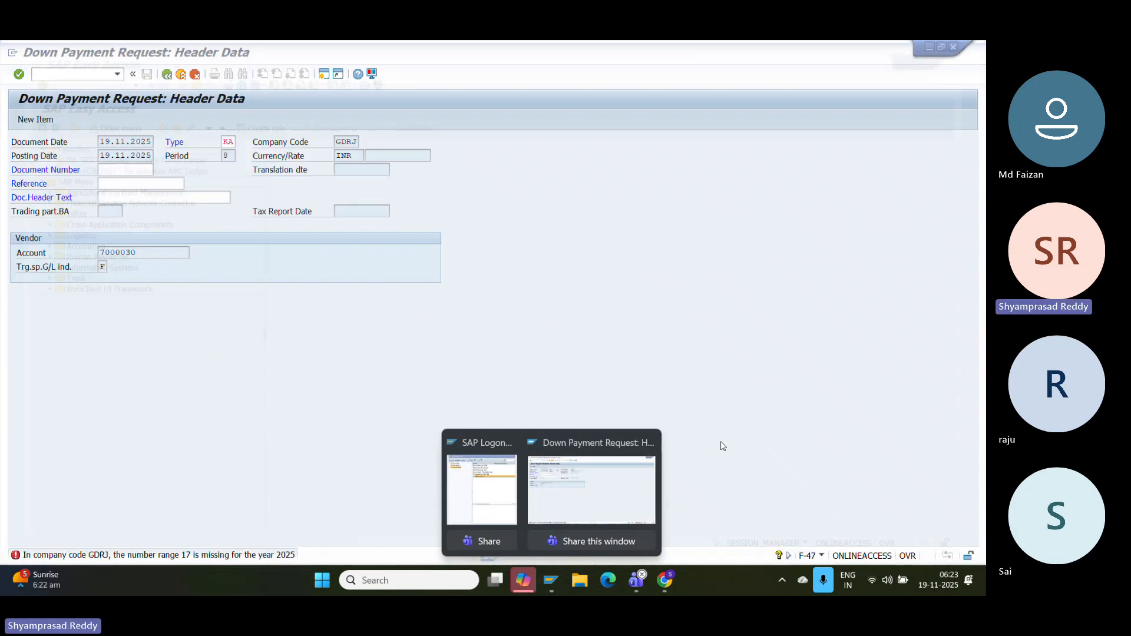
click(606, 477)
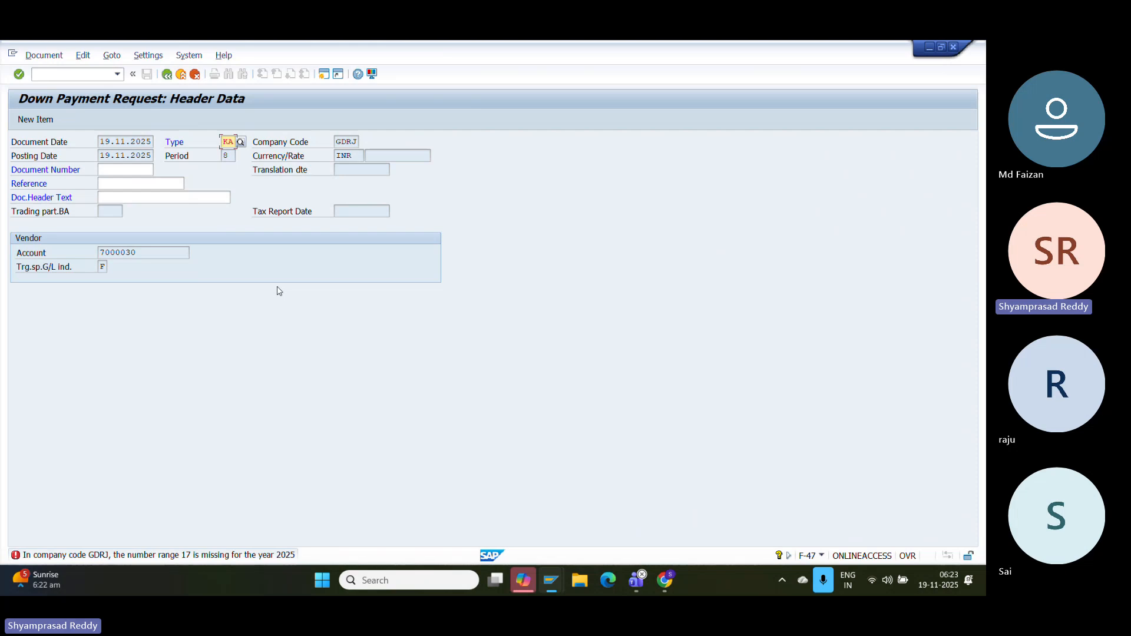
key(Return)
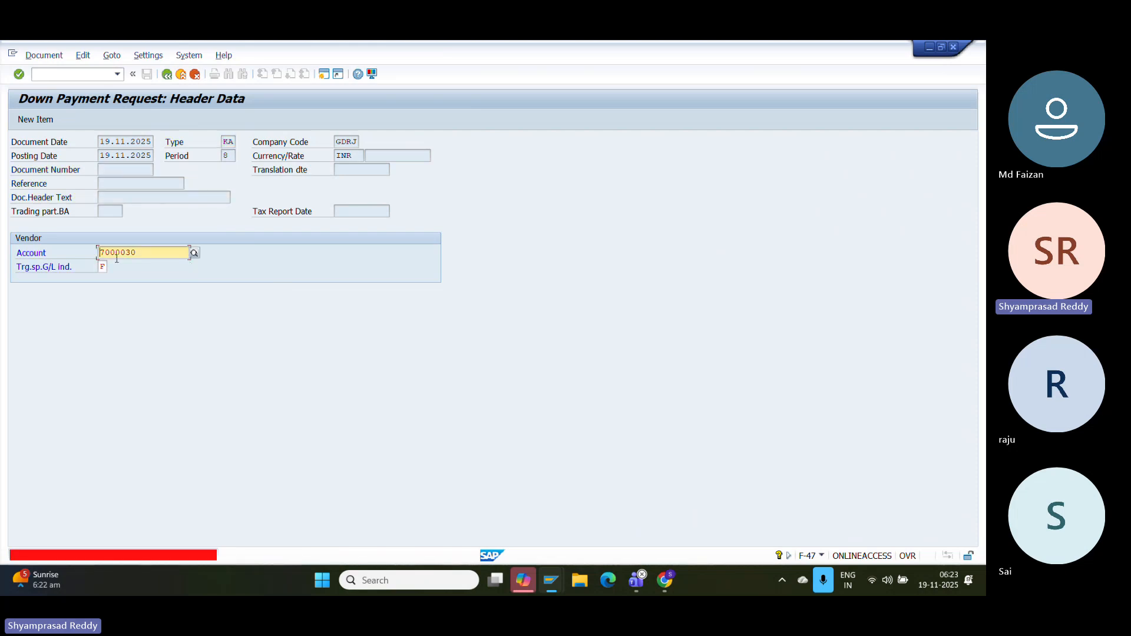
text(A)
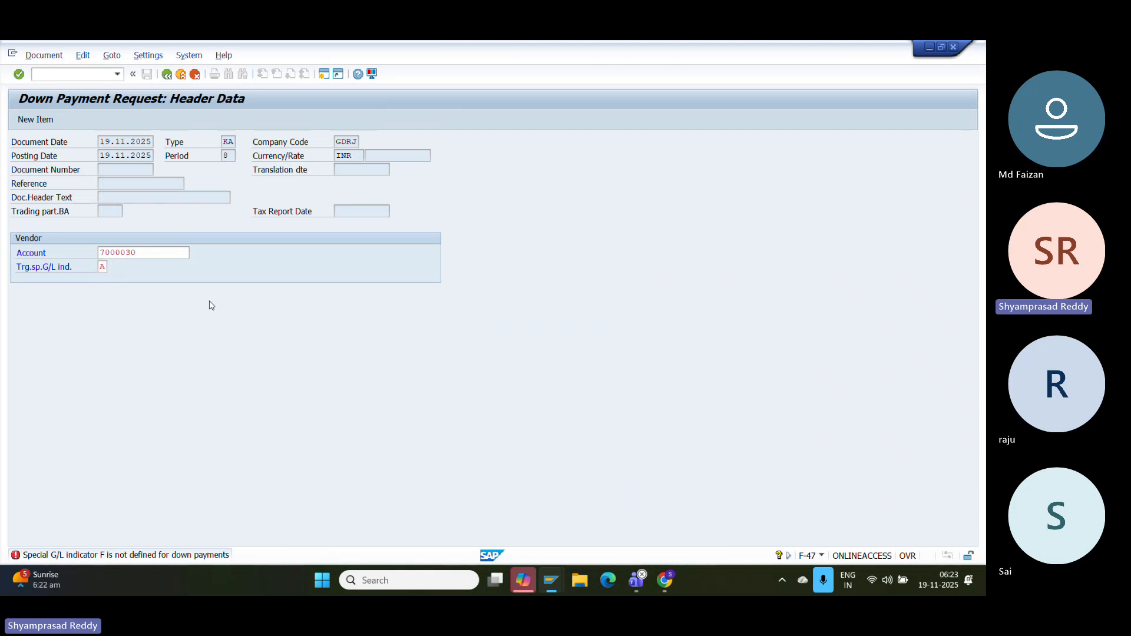
key(Return)
text(100)
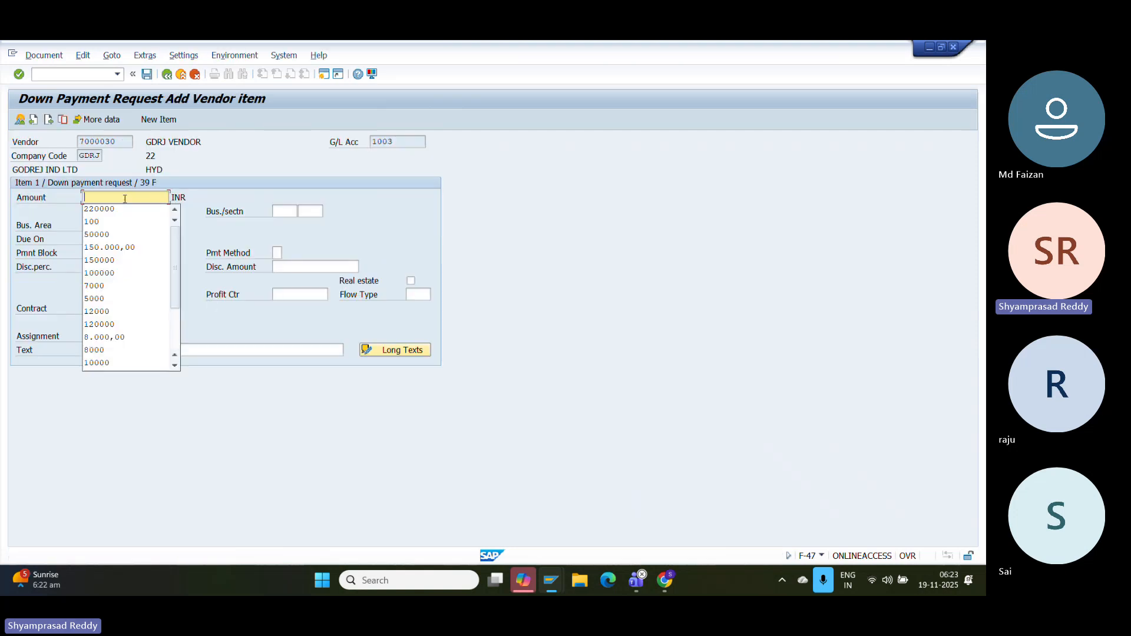
text(0000)
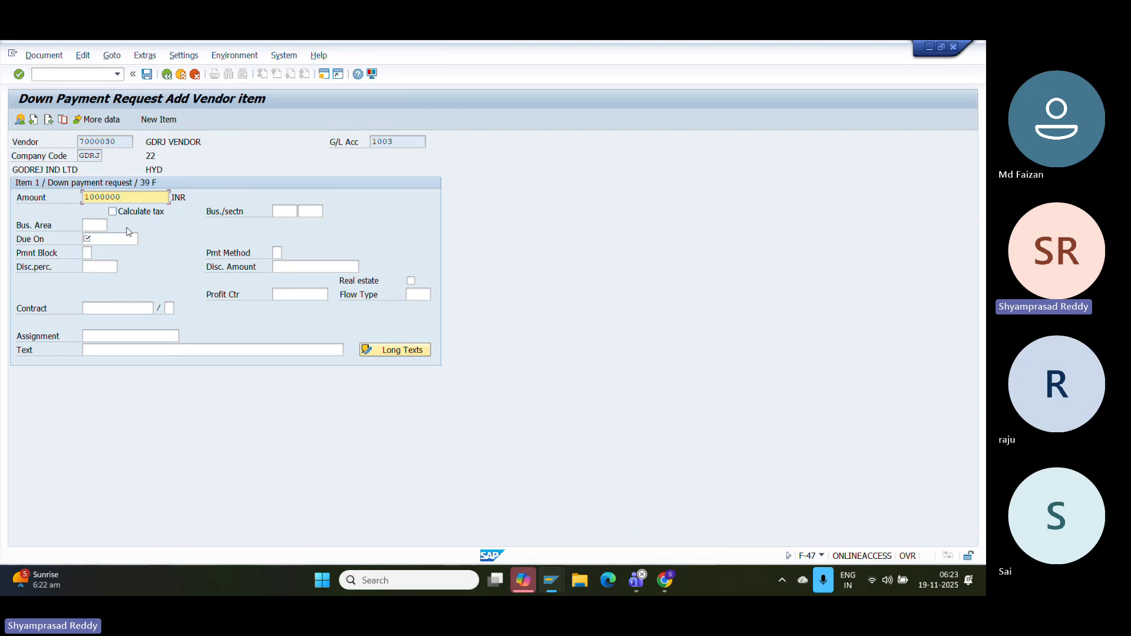
click(130, 238)
text(18)
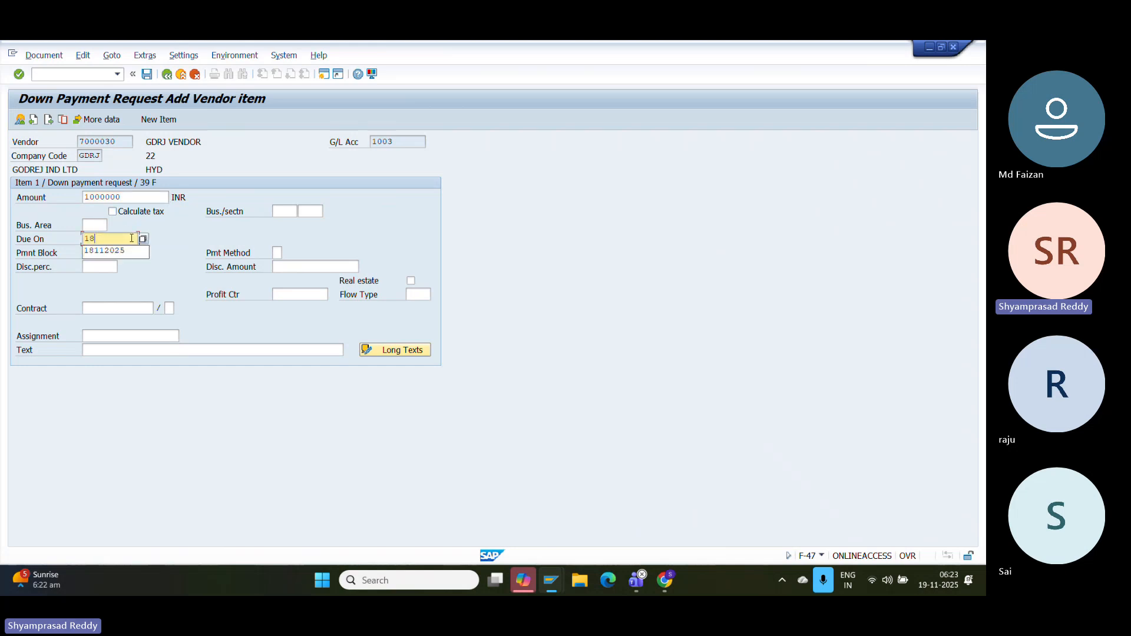
text(1)
key(BackSpace)
key(BackSpace)
key(BackSpace)
text(19112)
key(Return)
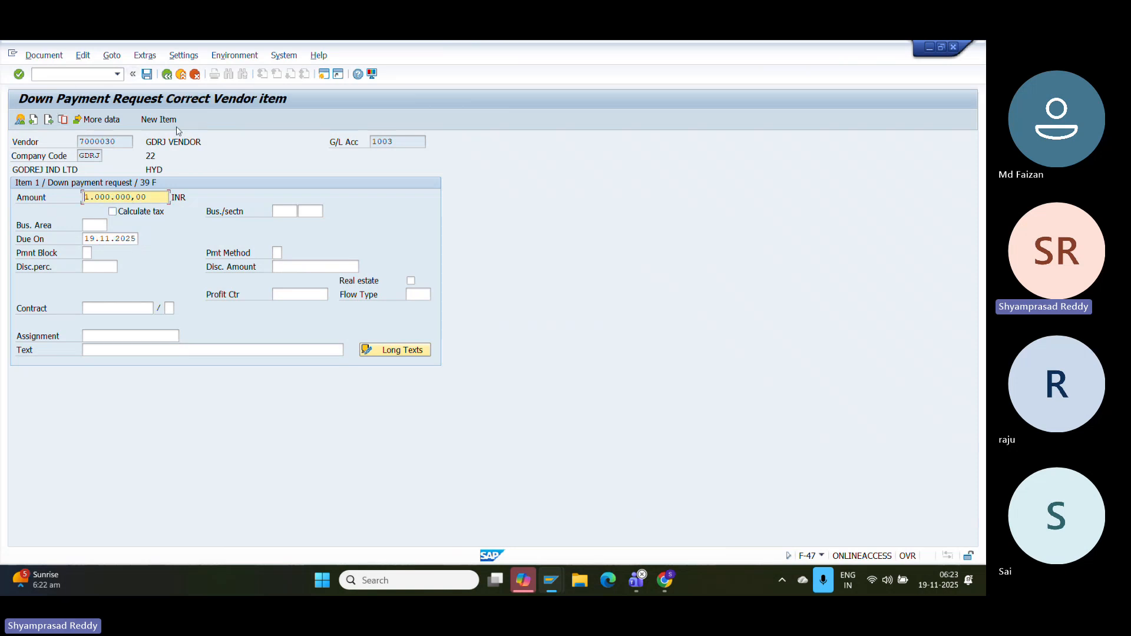
click(147, 74)
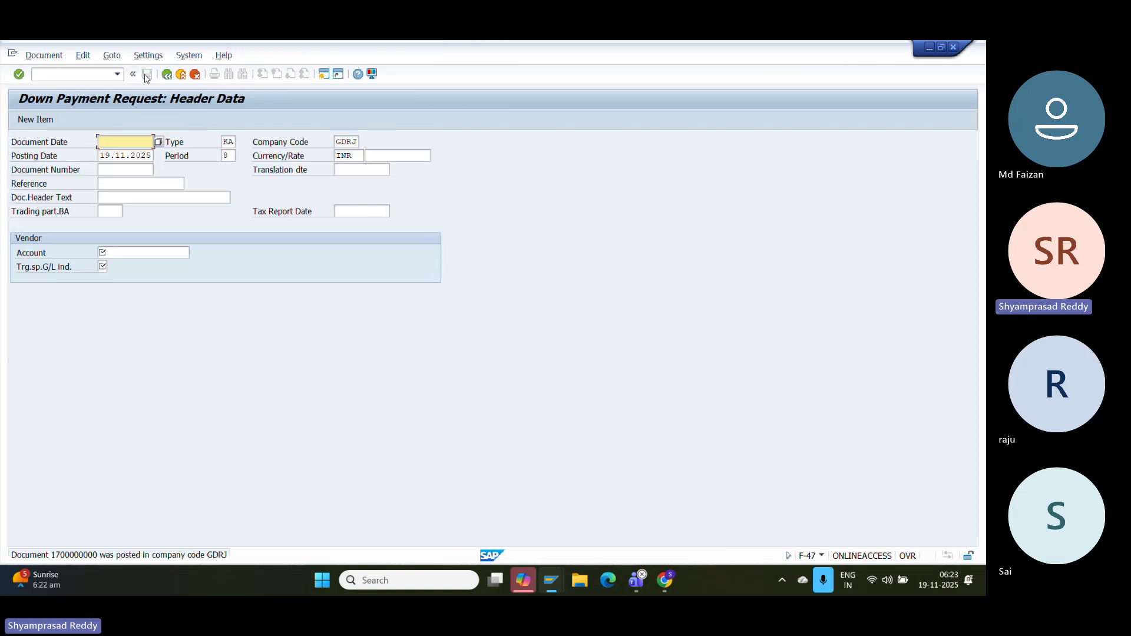
click(44, 55)
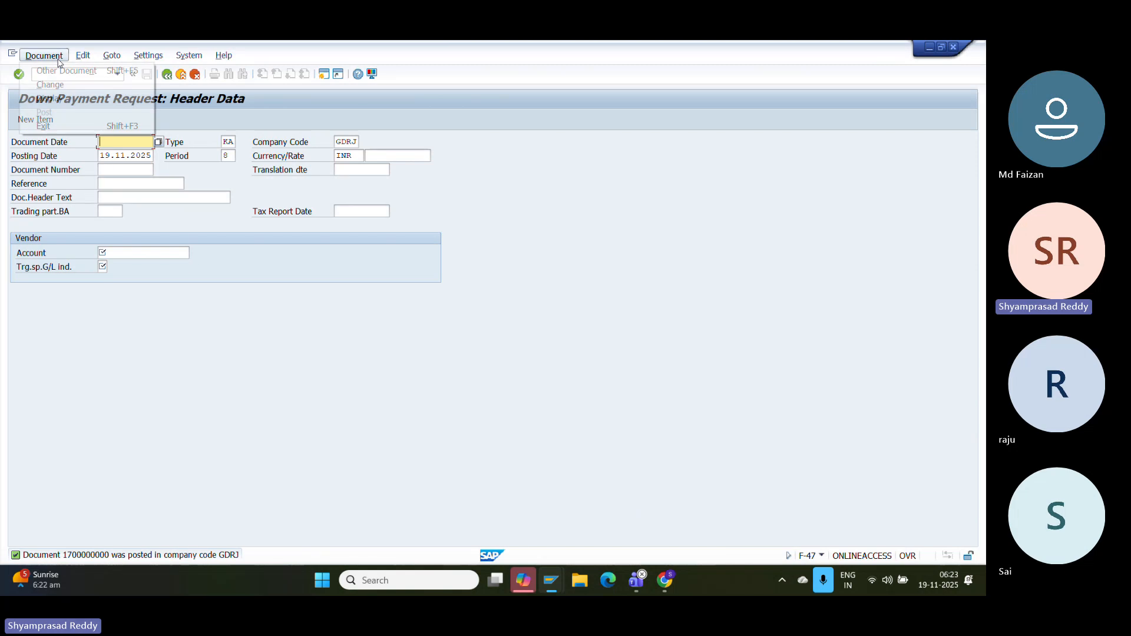
click(59, 84)
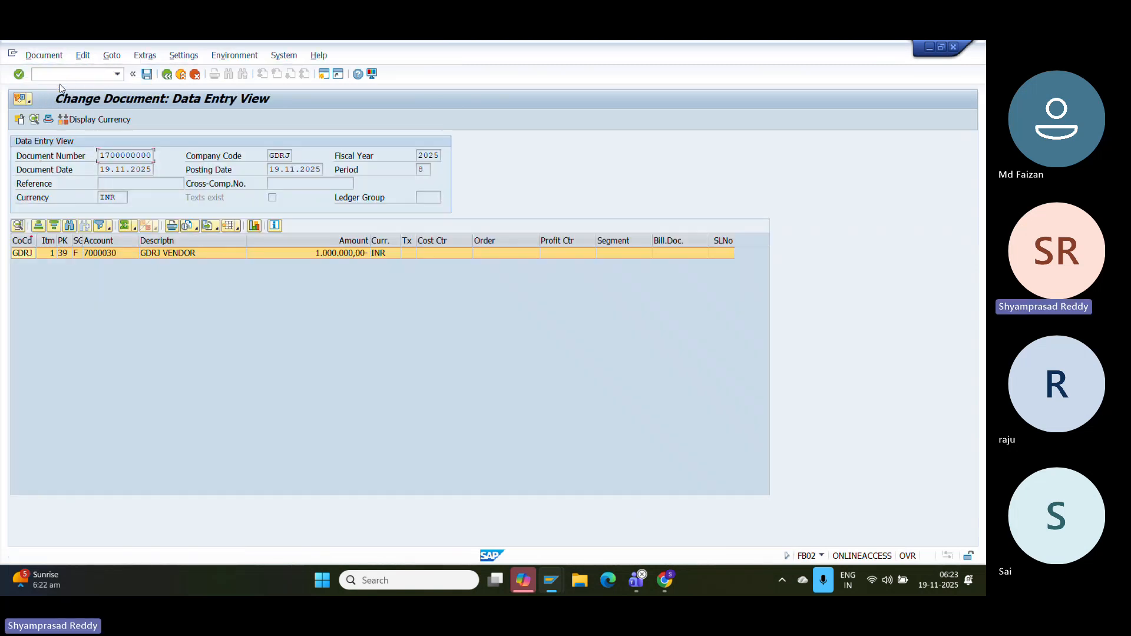
key(super+shift+s)
key(Escape)
- Paste the posted-request screenshot on a new line in the configuration document
click(665, 579)
key(Return)
key(ctrl+v)
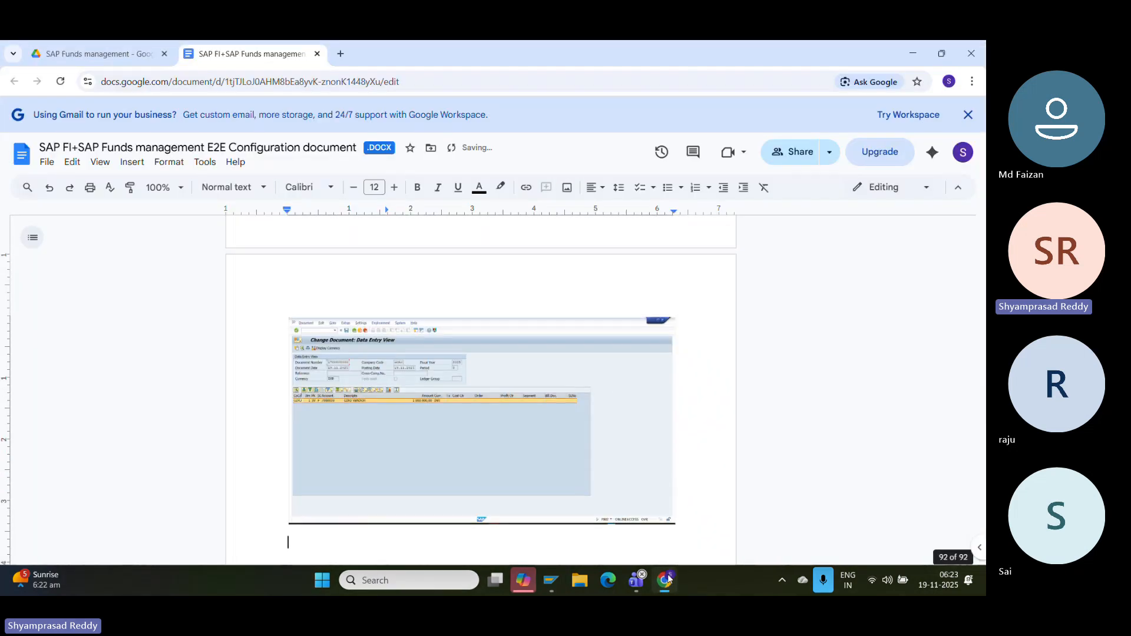
- Add the line 'Create downpayment Tcode:F-48' and bring the SAP Change Document window back
text(Create d)
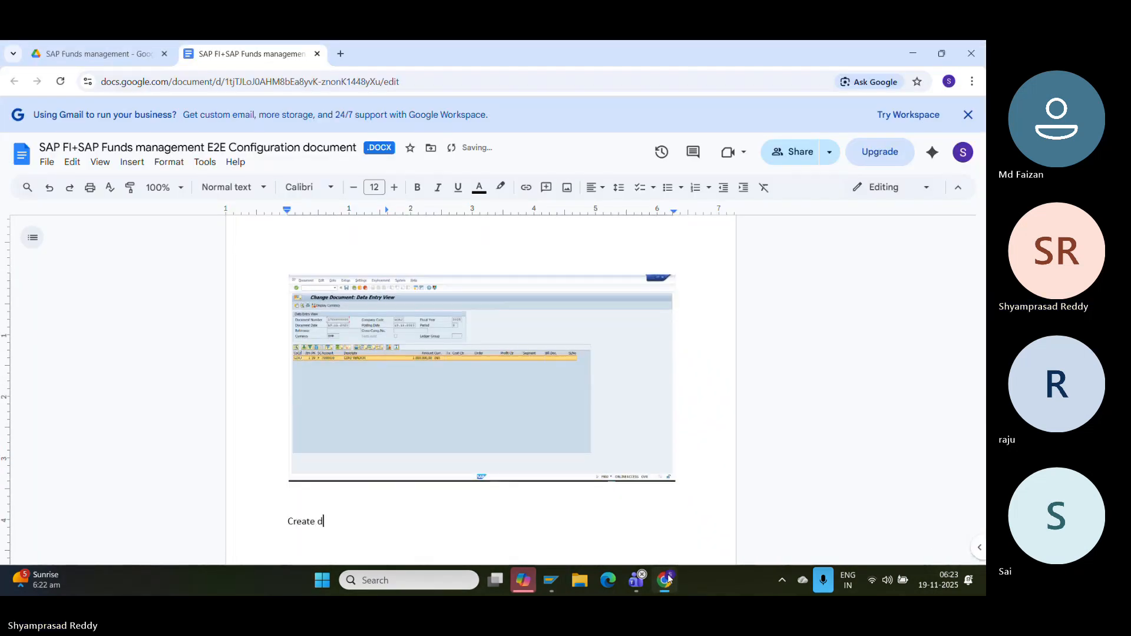
text(oi)
text(npaymen)
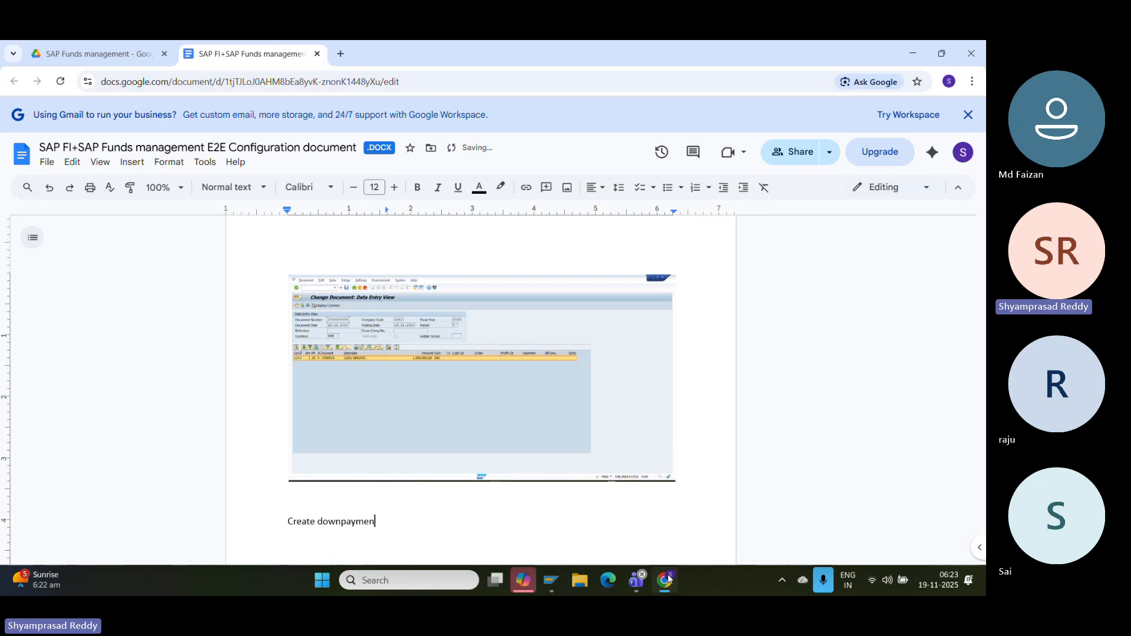
text(t Tcode:F-48)
key(Return)
mouse_move(557, 588)
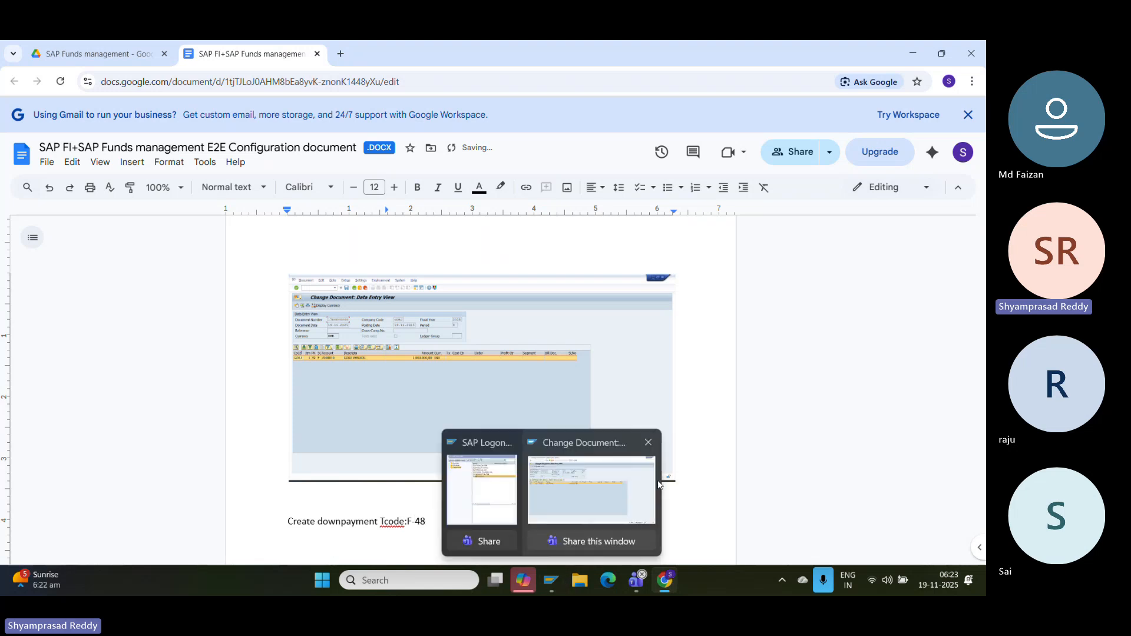
click(654, 480)
- Start transaction /NF-48 and fill in the document date
click(77, 70)
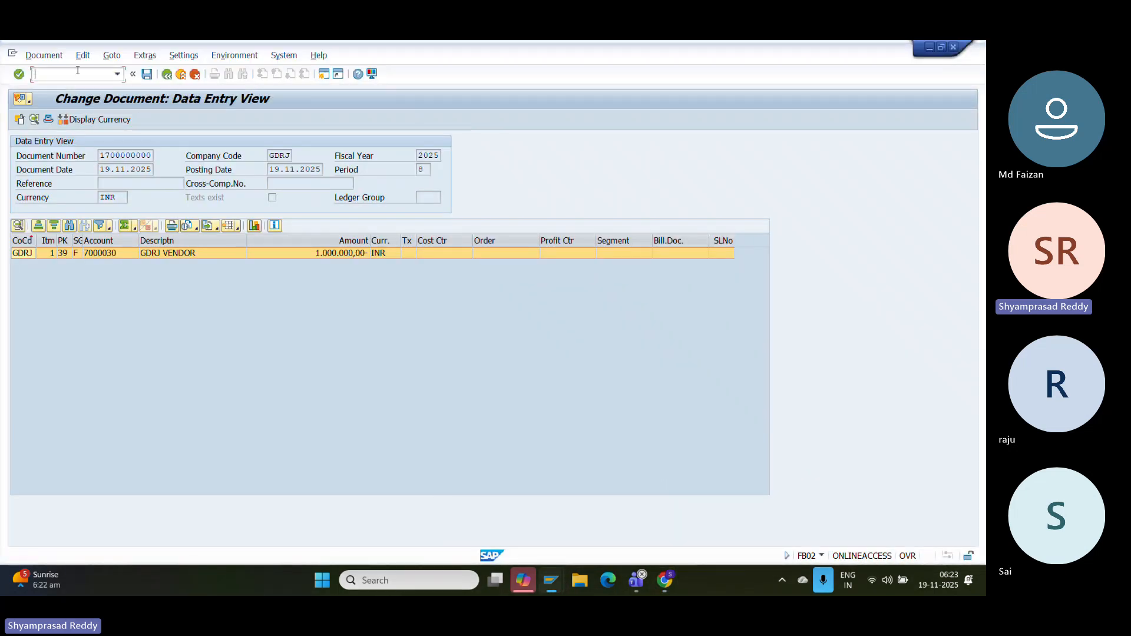
text(/NF-48)
key(Return)
click(132, 139)
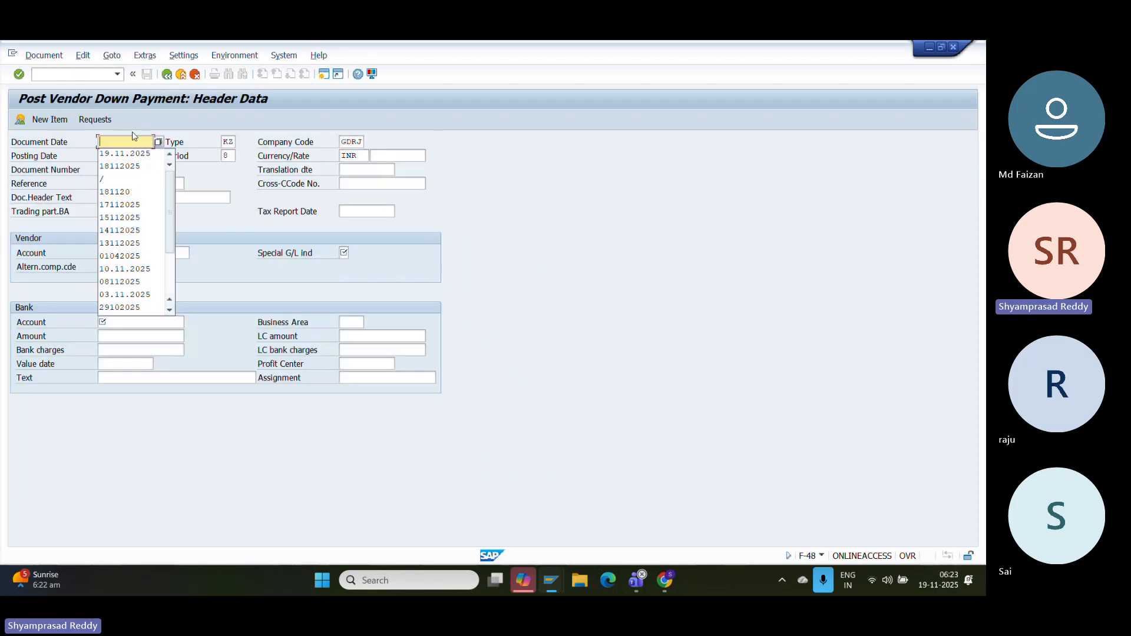
text(19112025)
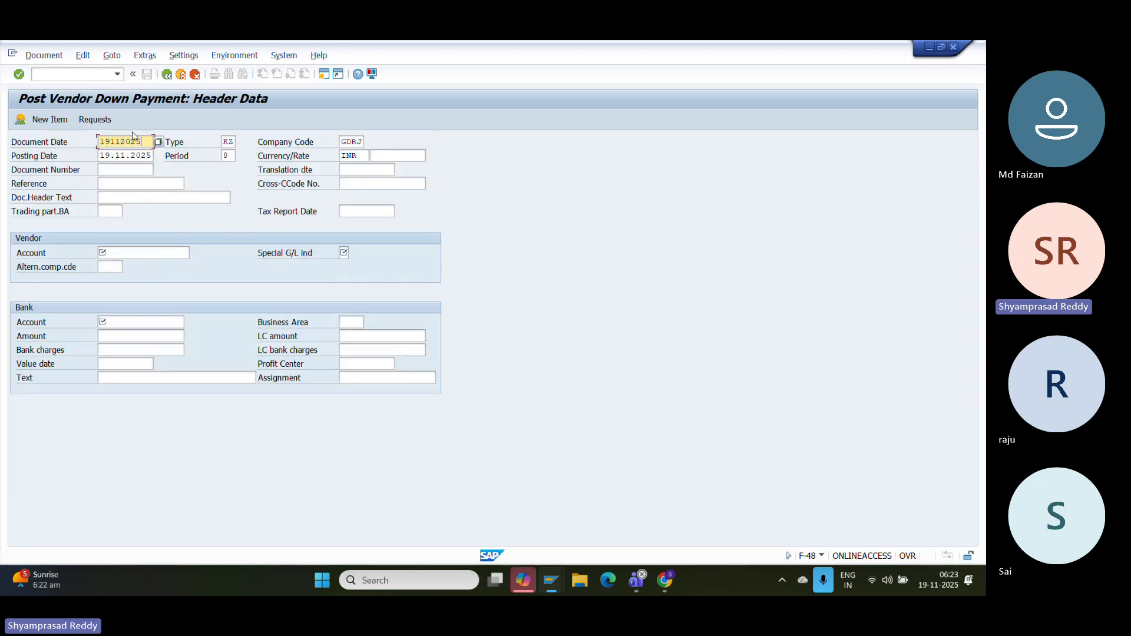
- Pick vendor 7000030 from the search help and set special G/L indicator A
click(164, 251)
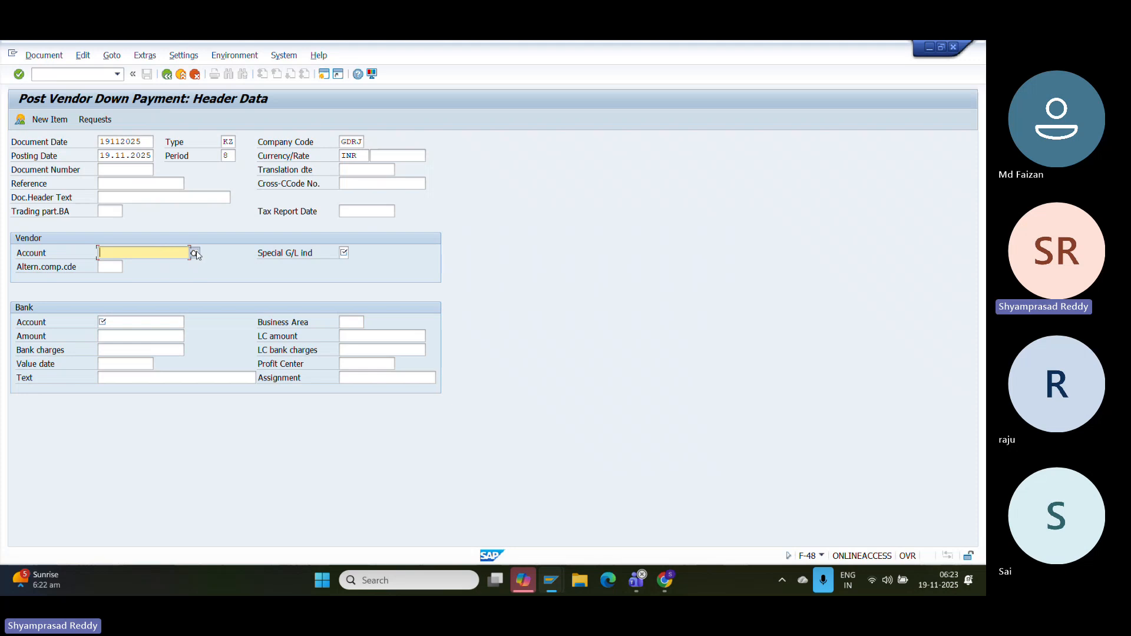
click(195, 254)
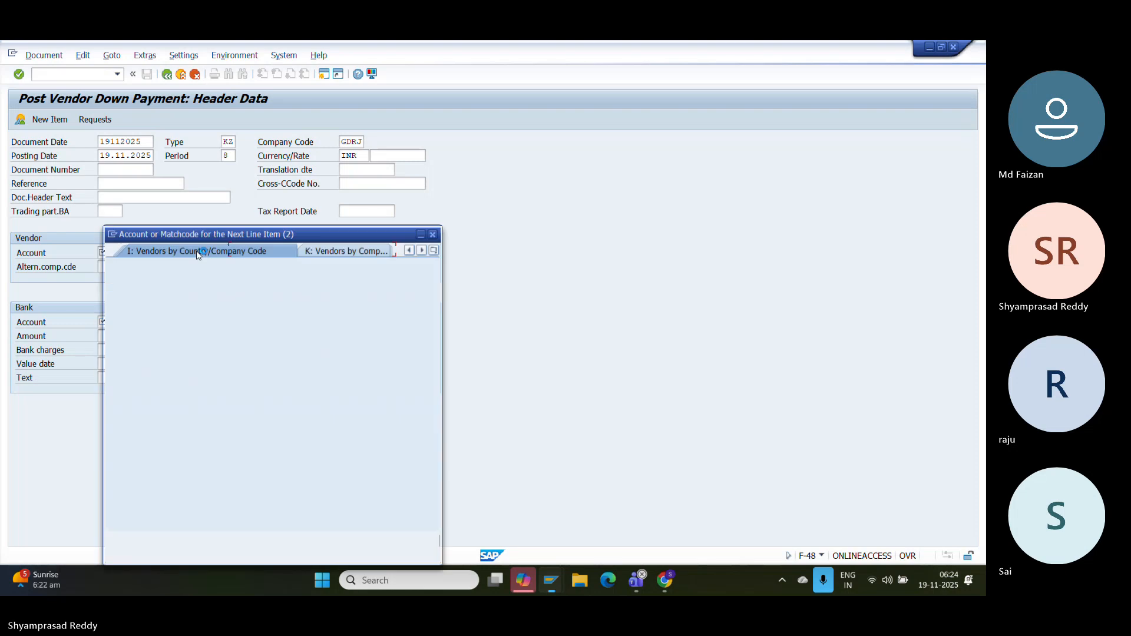
key(Return)
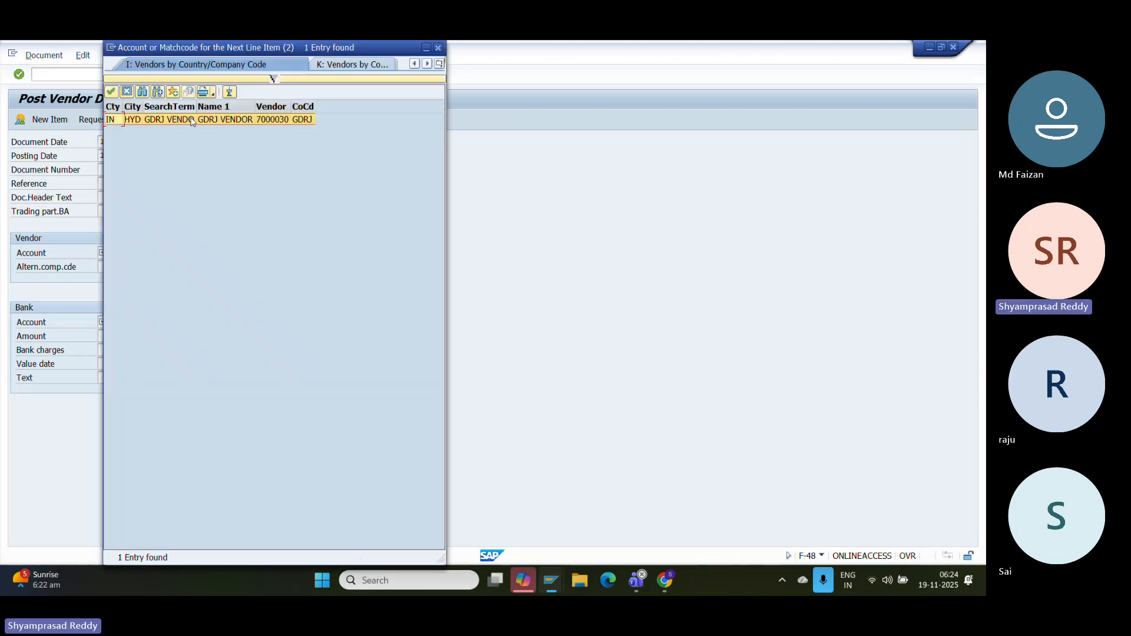
double_click(192, 121)
click(347, 252)
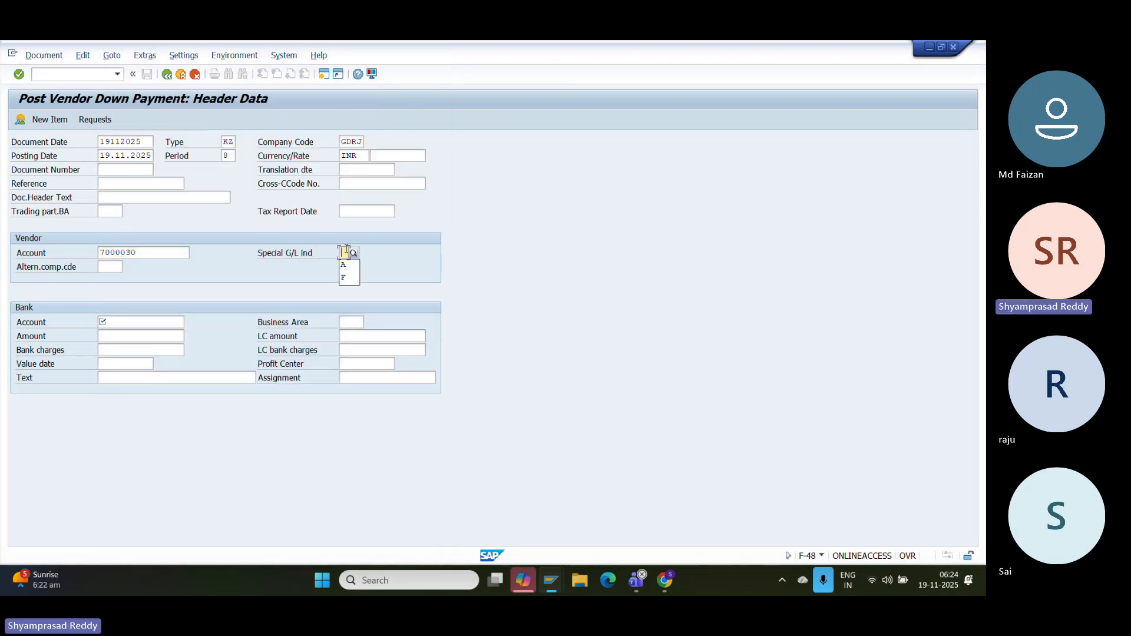
text(A)
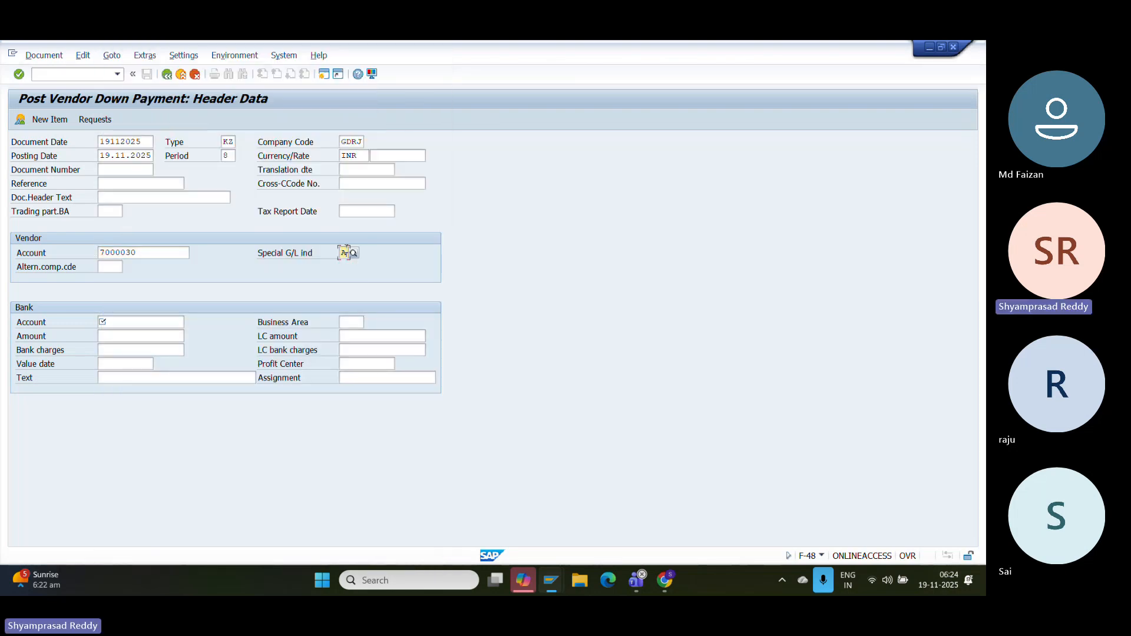
- Choose bank account 4 (BANK CLEARING OUT) and submit the header, which reports range 15 missing
click(147, 320)
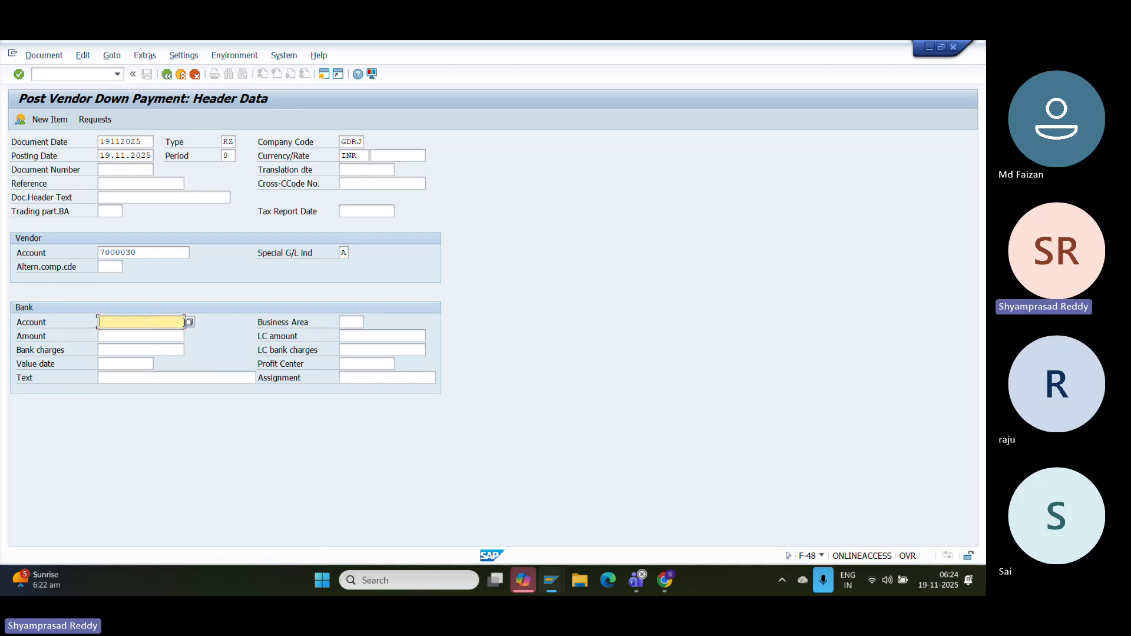
click(189, 322)
key(Return)
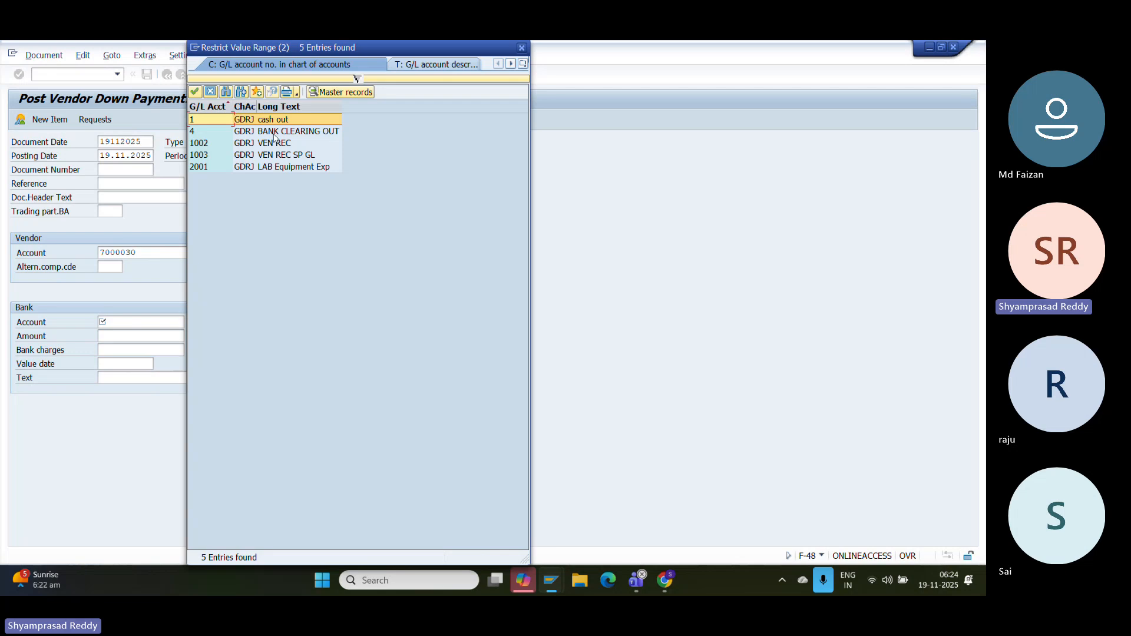
double_click(274, 132)
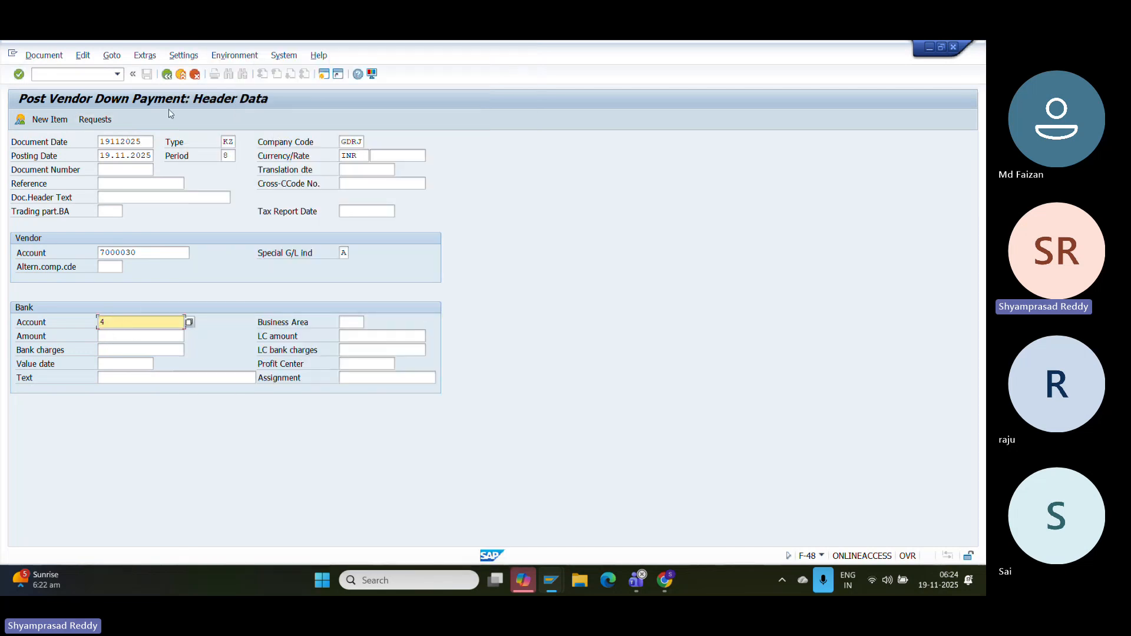
click(97, 122)
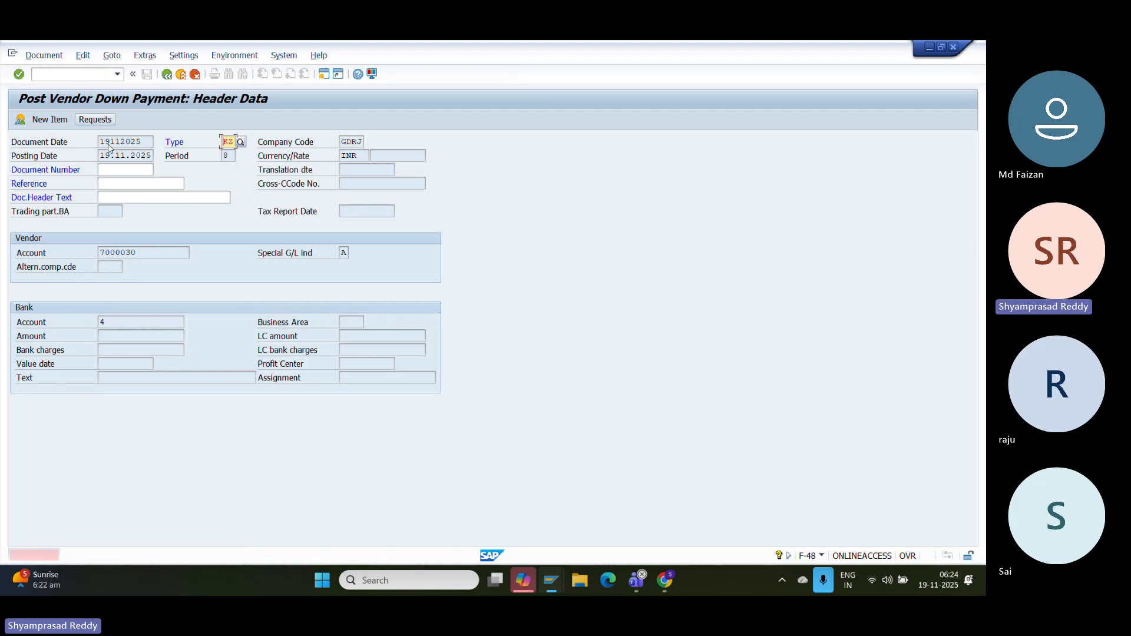
click(80, 78)
- Open number range intervals for company code GDRJ in change mode with /OFBN1
text(/OFBN1)
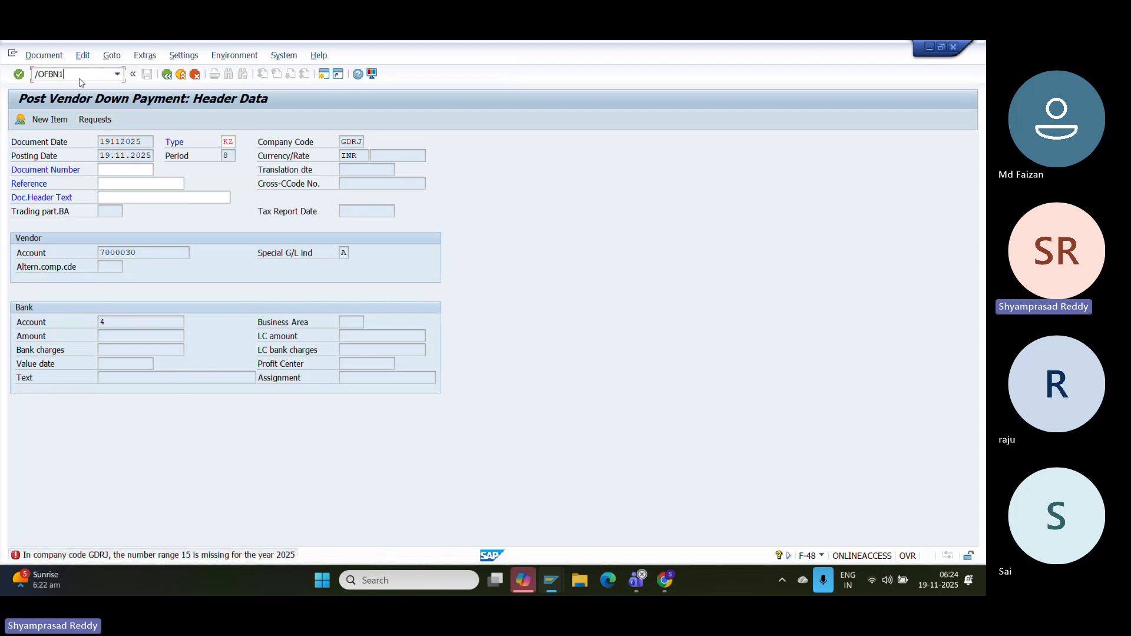
key(Return)
text(GDRJ)
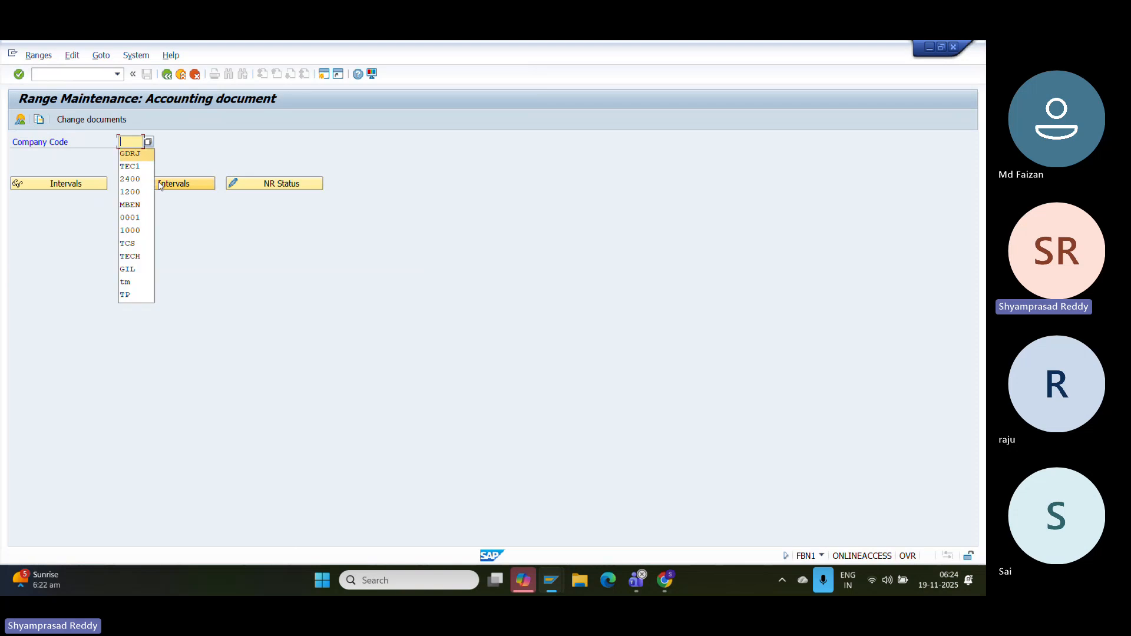
click(160, 185)
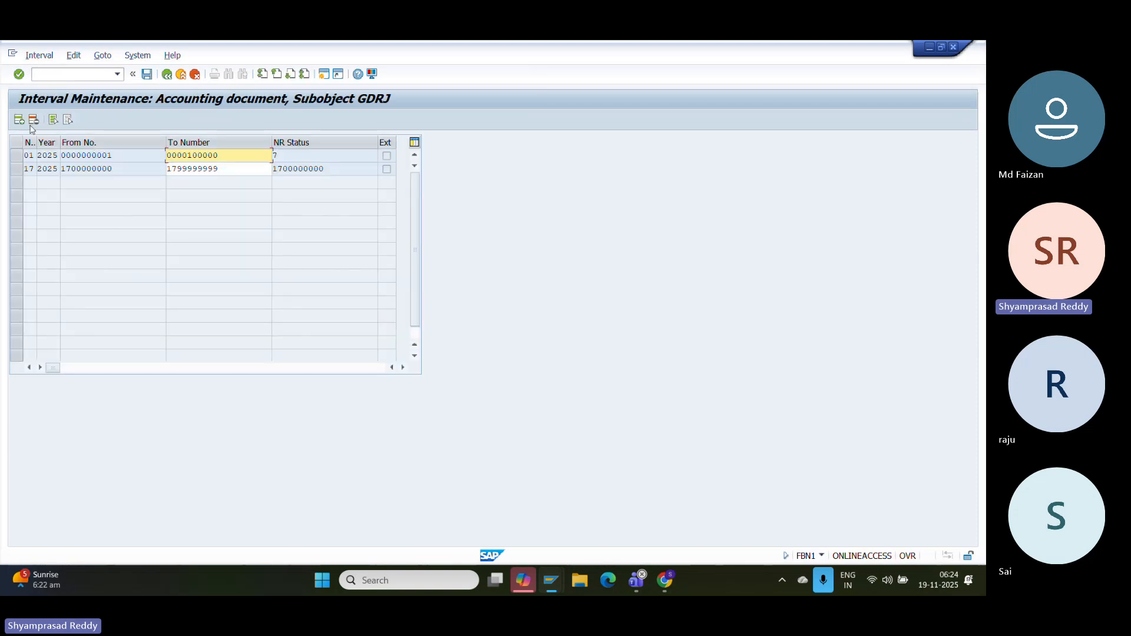
click(19, 120)
text(15)
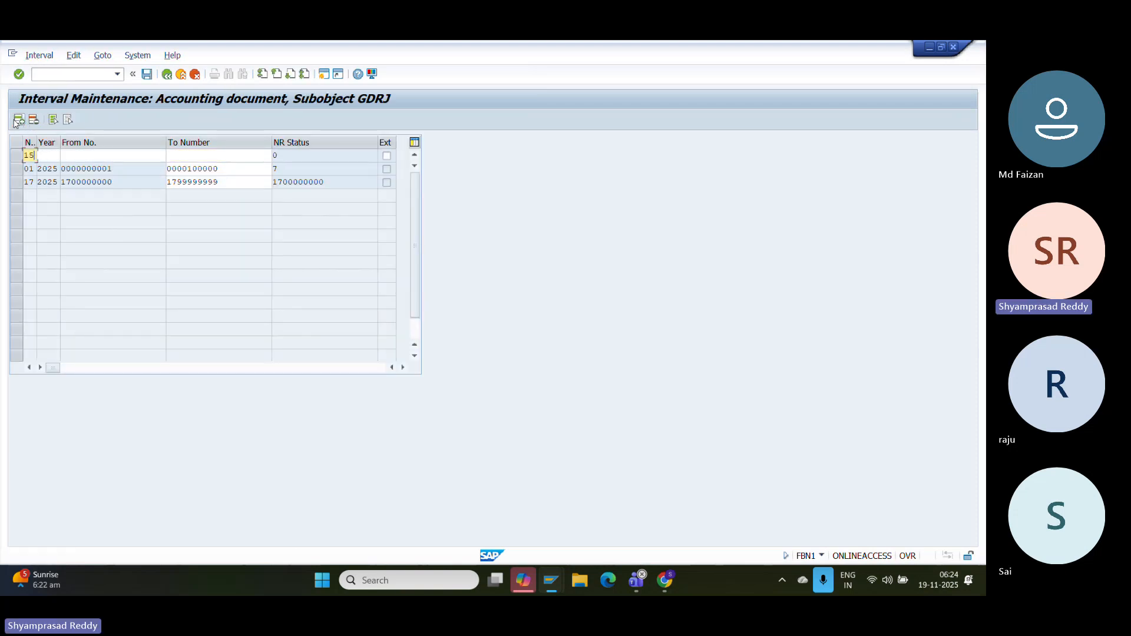
click(46, 153)
text(2025)
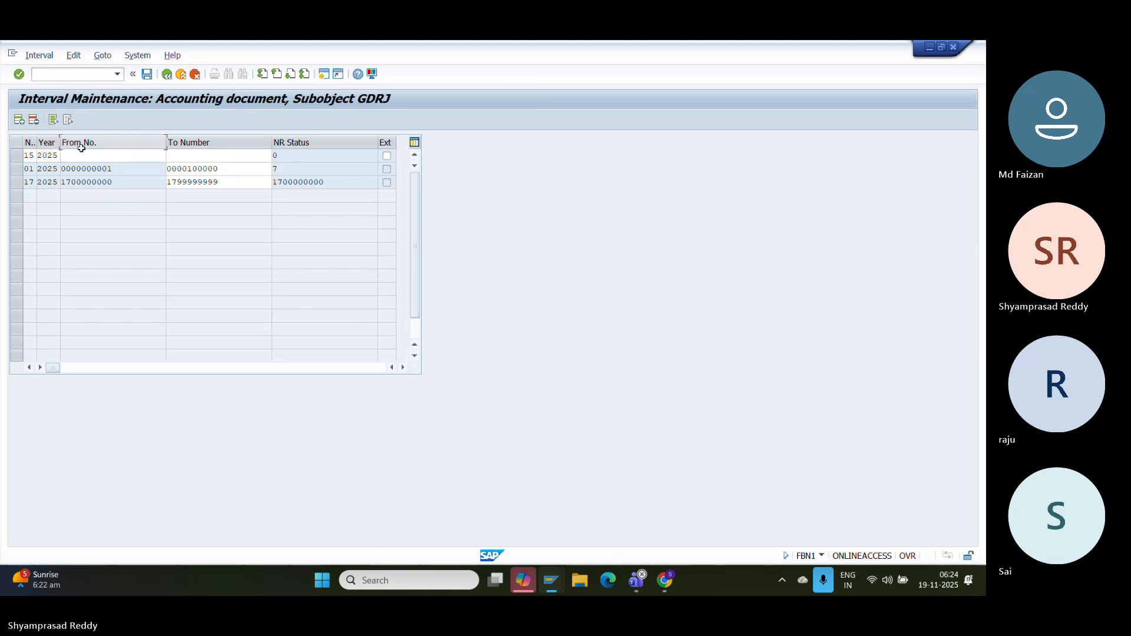
click(82, 154)
text(1500000000)
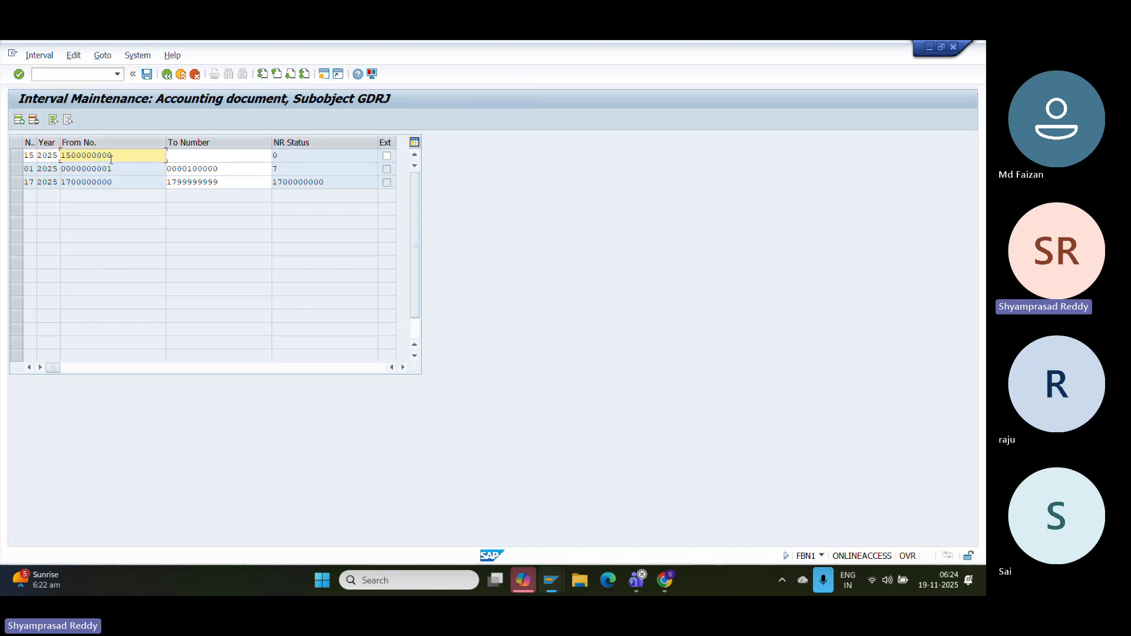
click(223, 156)
text(1500)
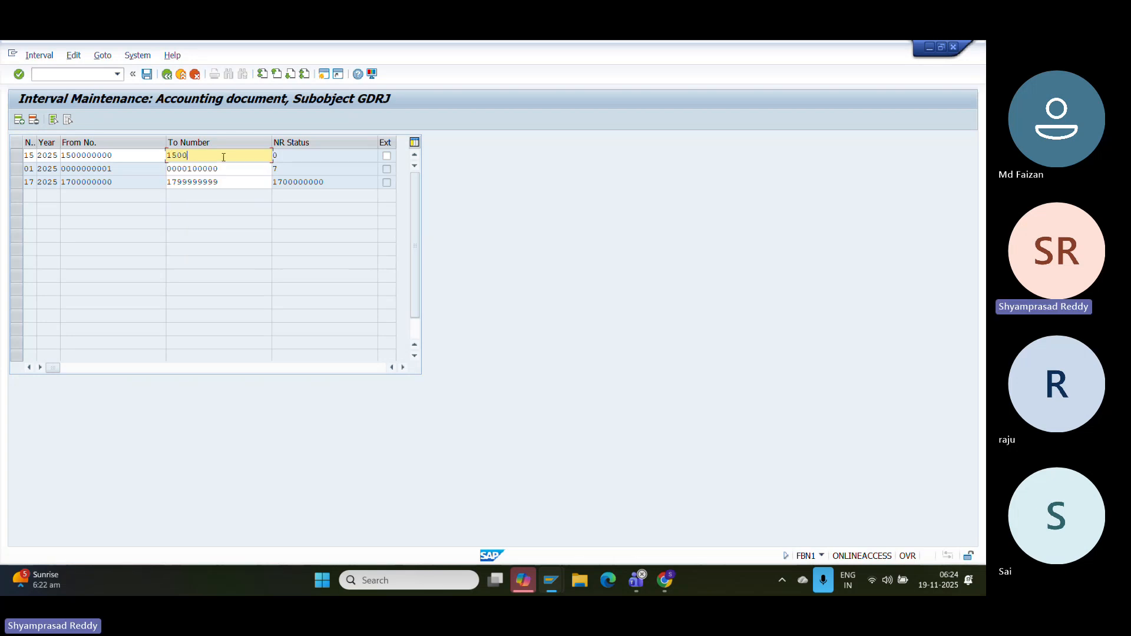
key(BackSpace)
text(99999999)
- Save the new interval, acknowledge the transport notice, and exit to SAP Easy Access
click(146, 74)
key(Return)
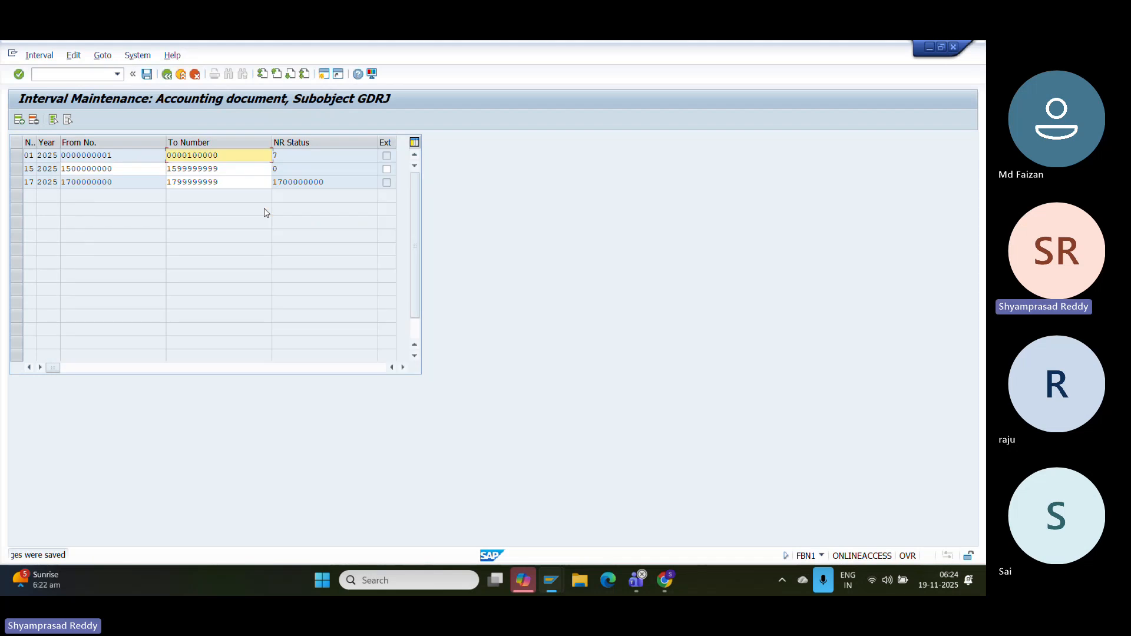
click(181, 74)
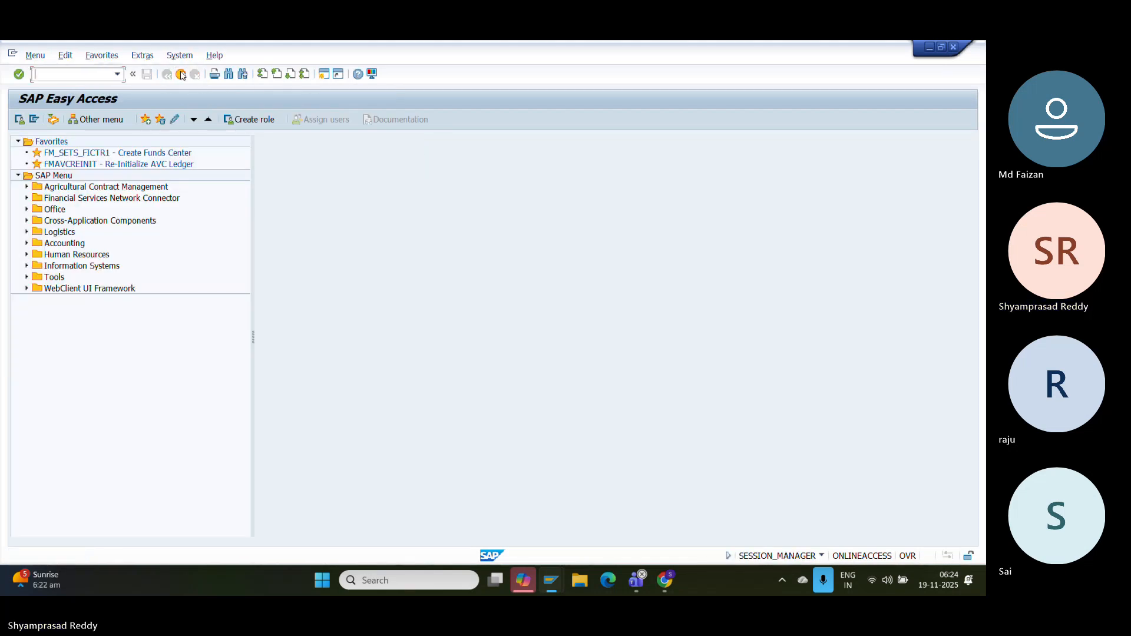
click(181, 75)
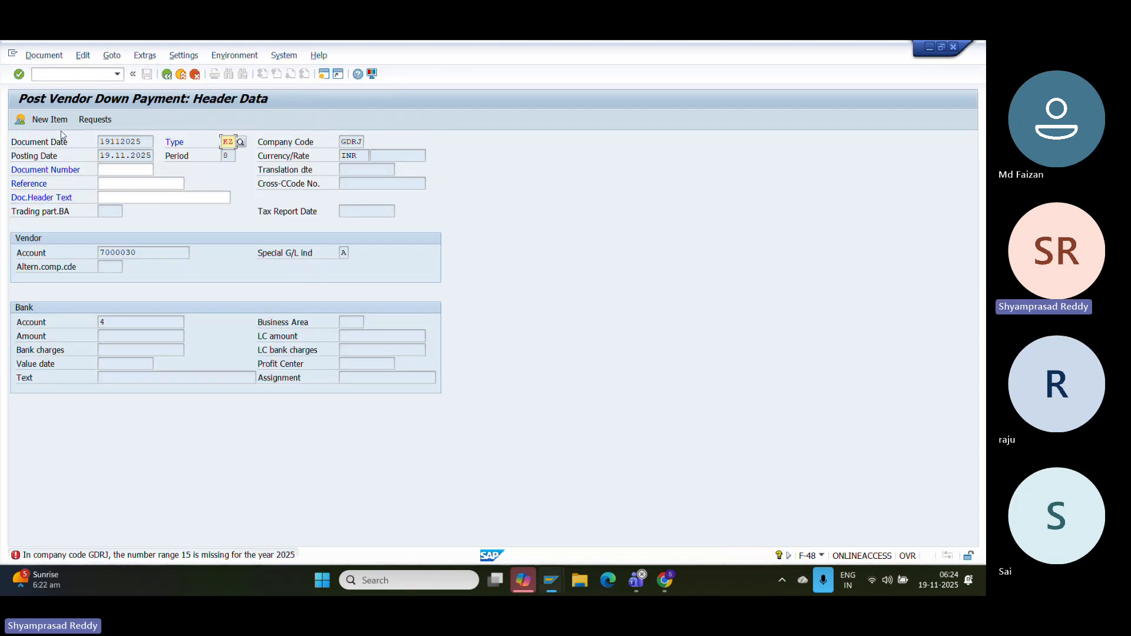
click(93, 119)
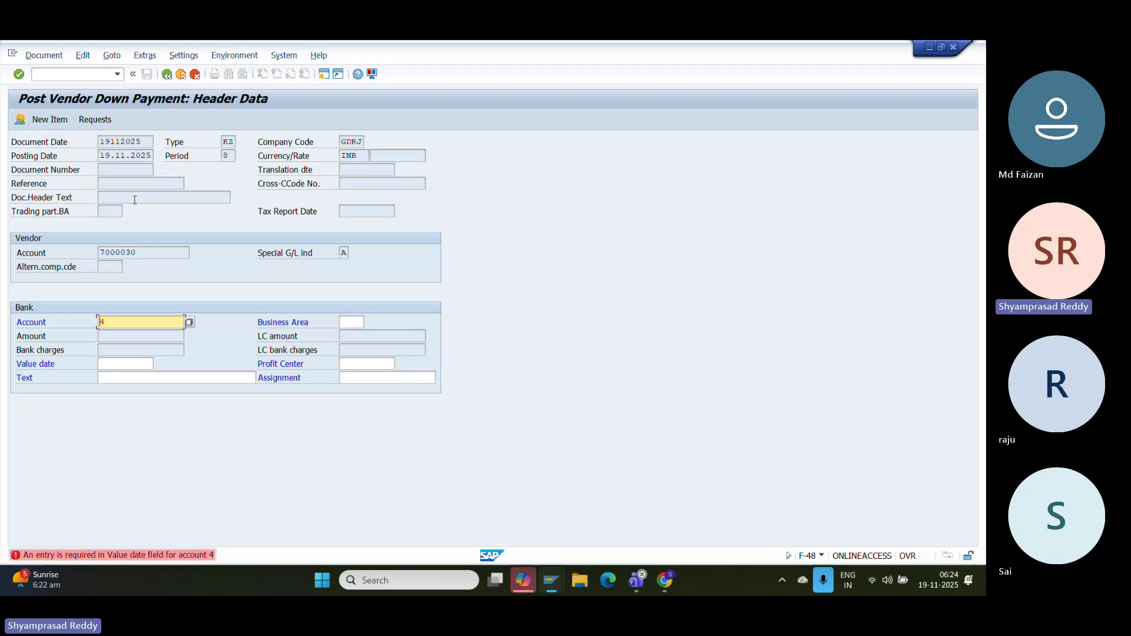
click(128, 362)
text(1)
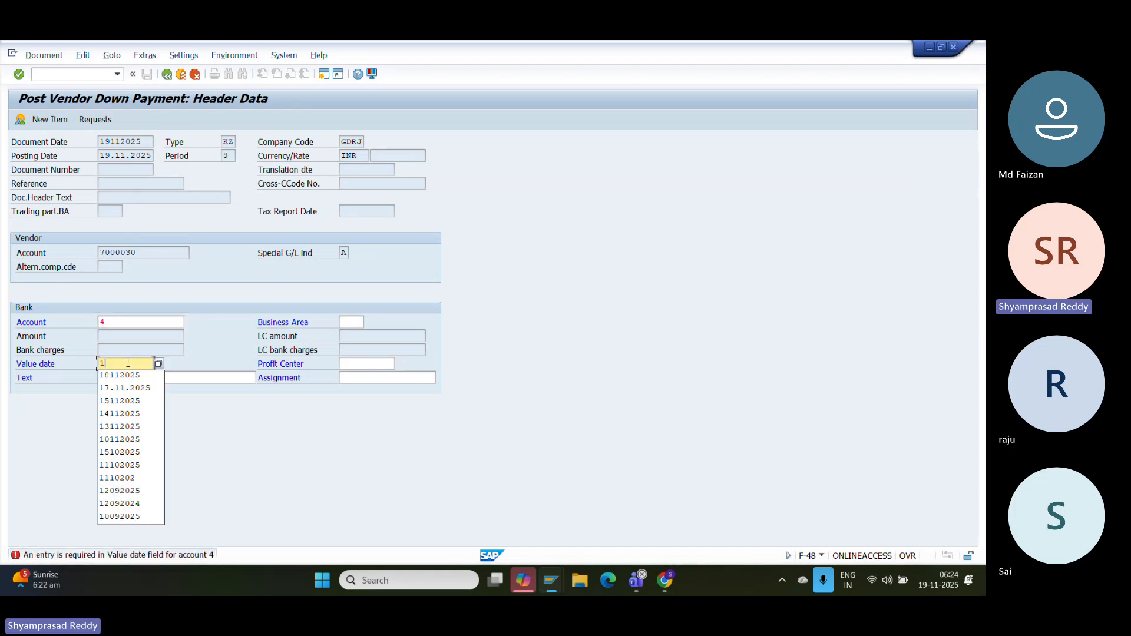
text(9112025)
key(Return)
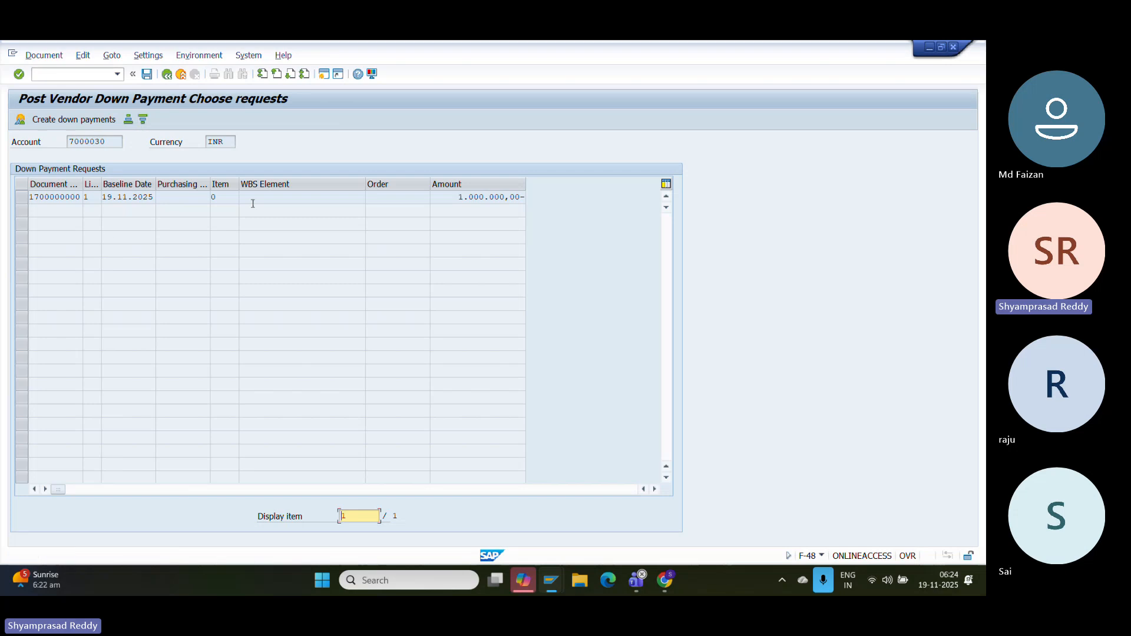
click(25, 198)
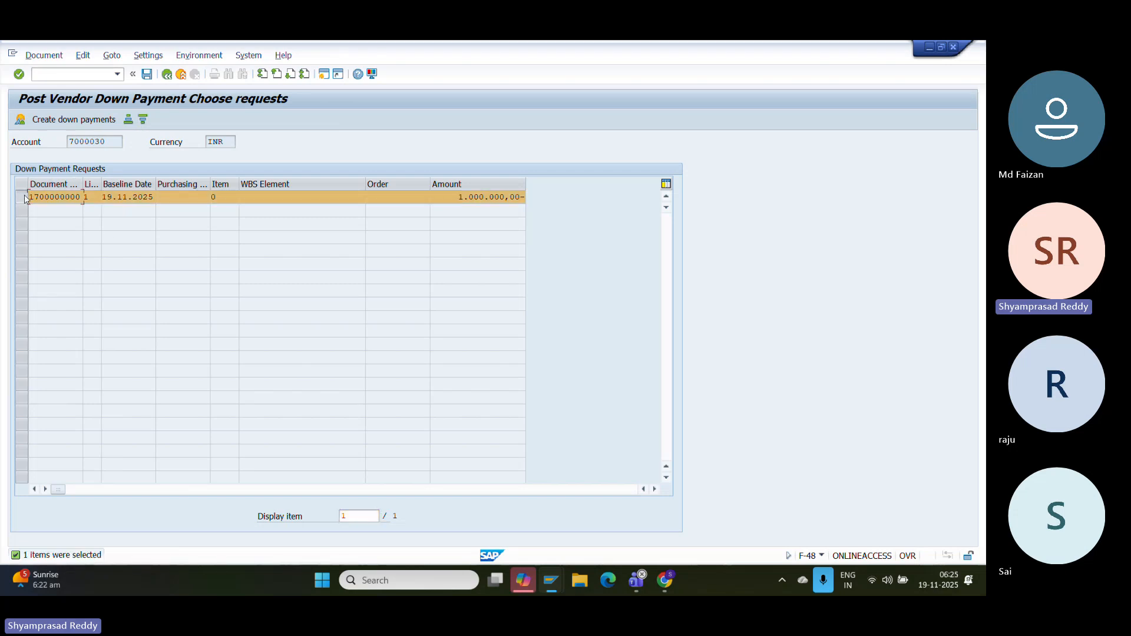
click(68, 120)
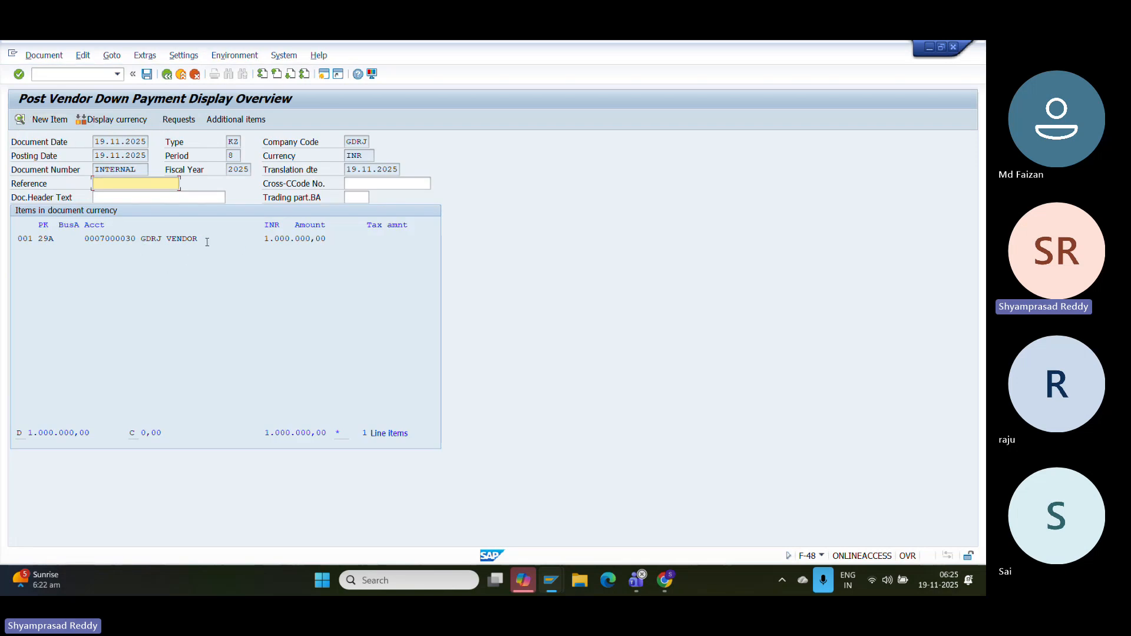
- Add a posting key 50 line to bank account 4 for 1,000,000 with value date 19.11.2025
click(65, 238)
click(122, 239)
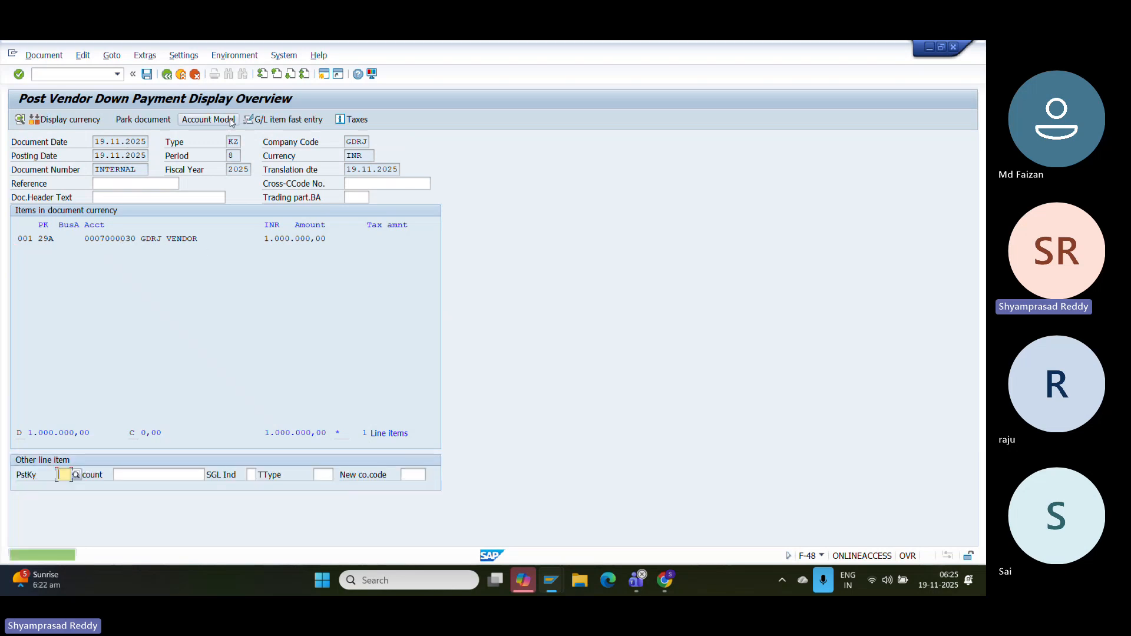
text(50)
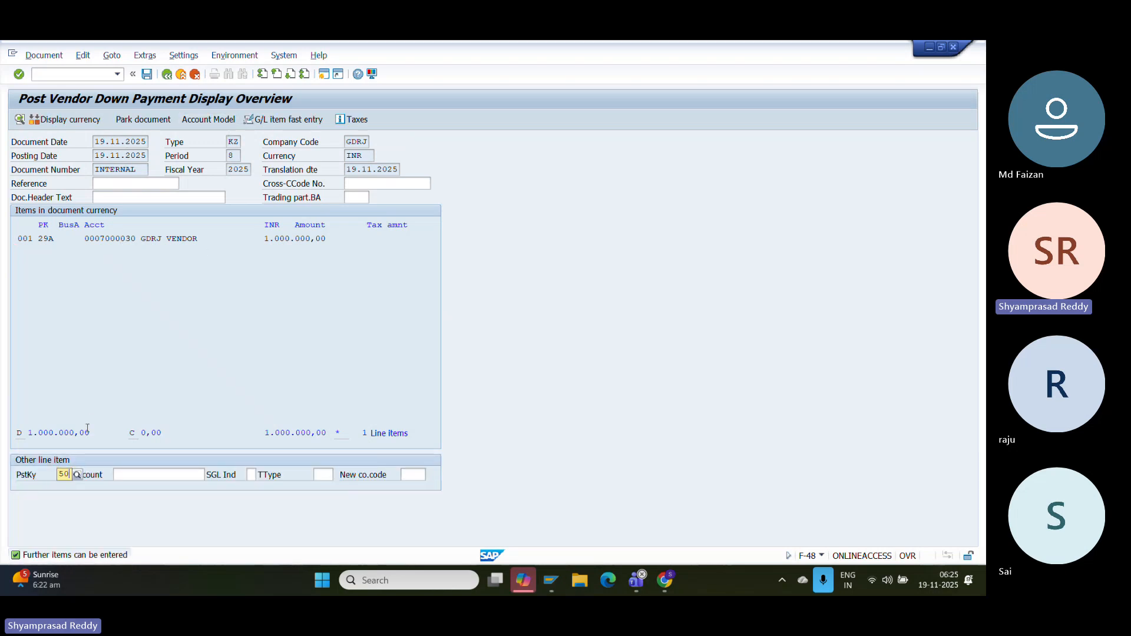
click(143, 475)
text(4)
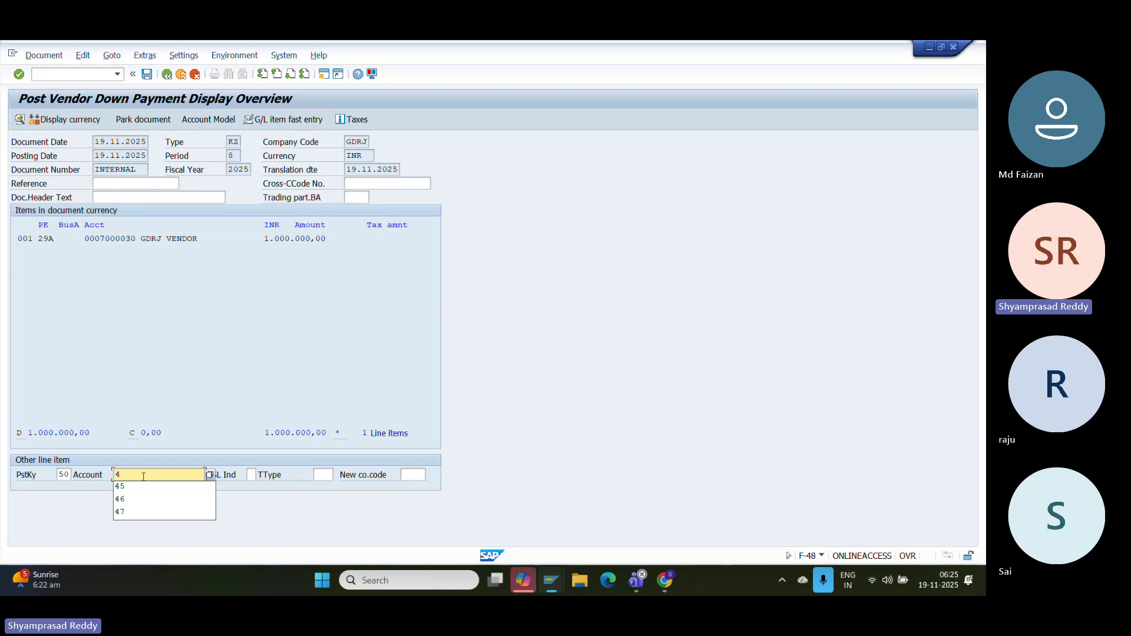
key(Return)
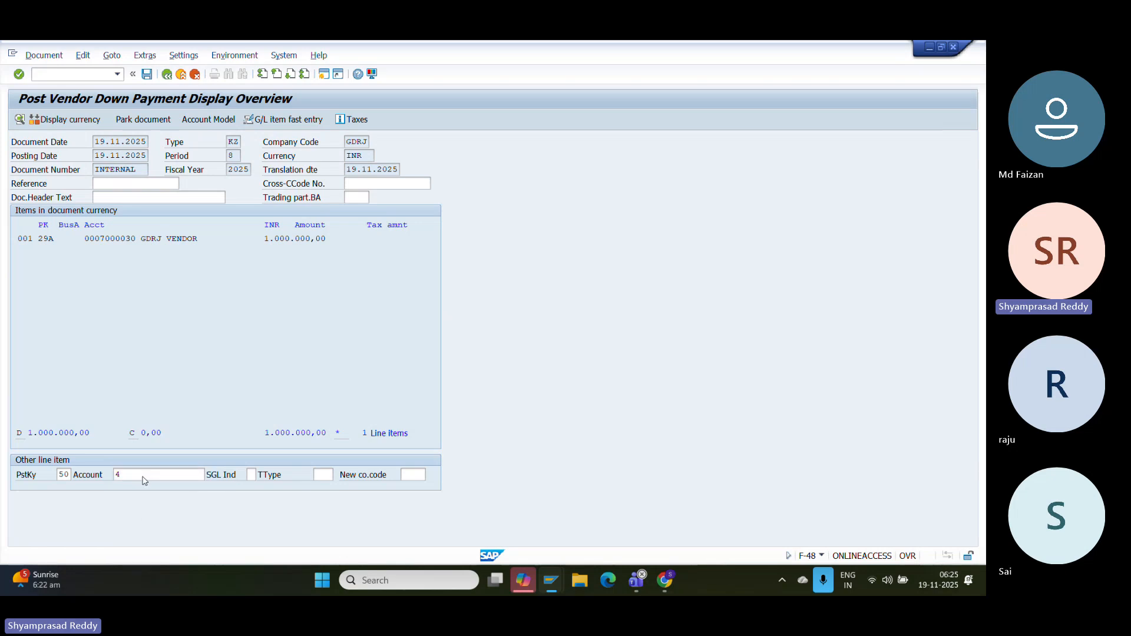
text(1000000)
key(Tab)
key(Tab)
key(Tab)
key(Tab)
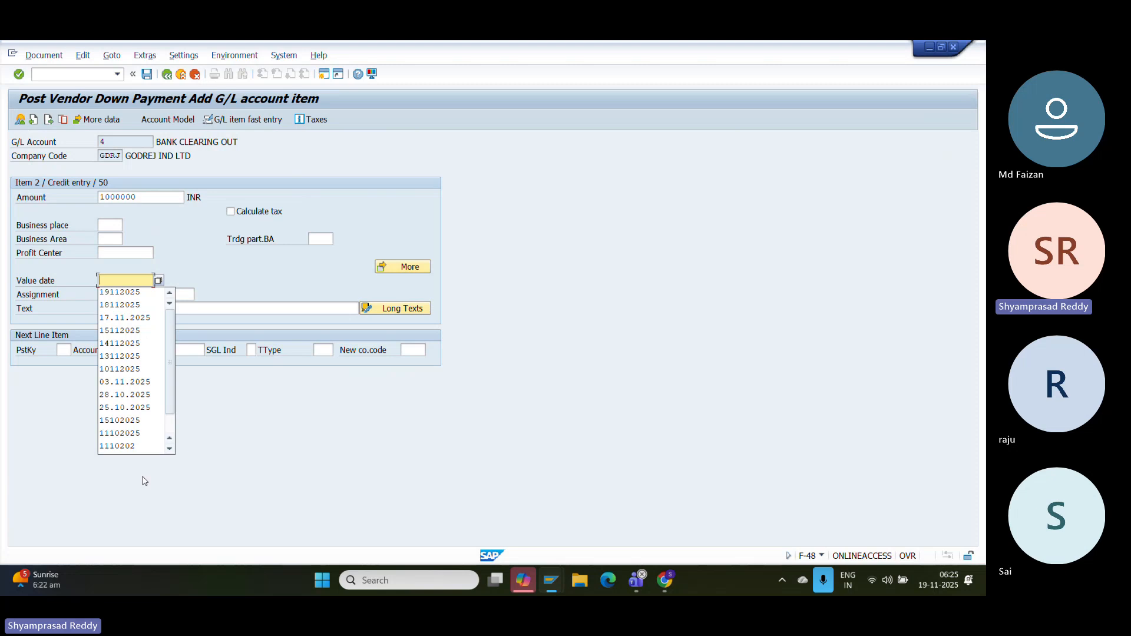
key(Return)
click(45, 55)
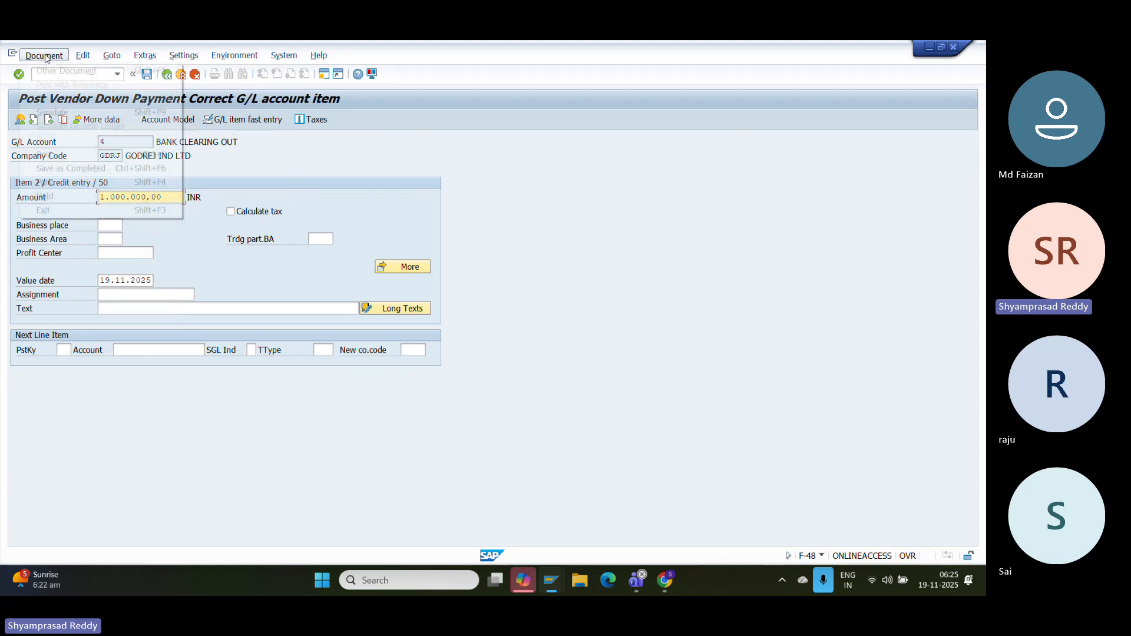
click(53, 111)
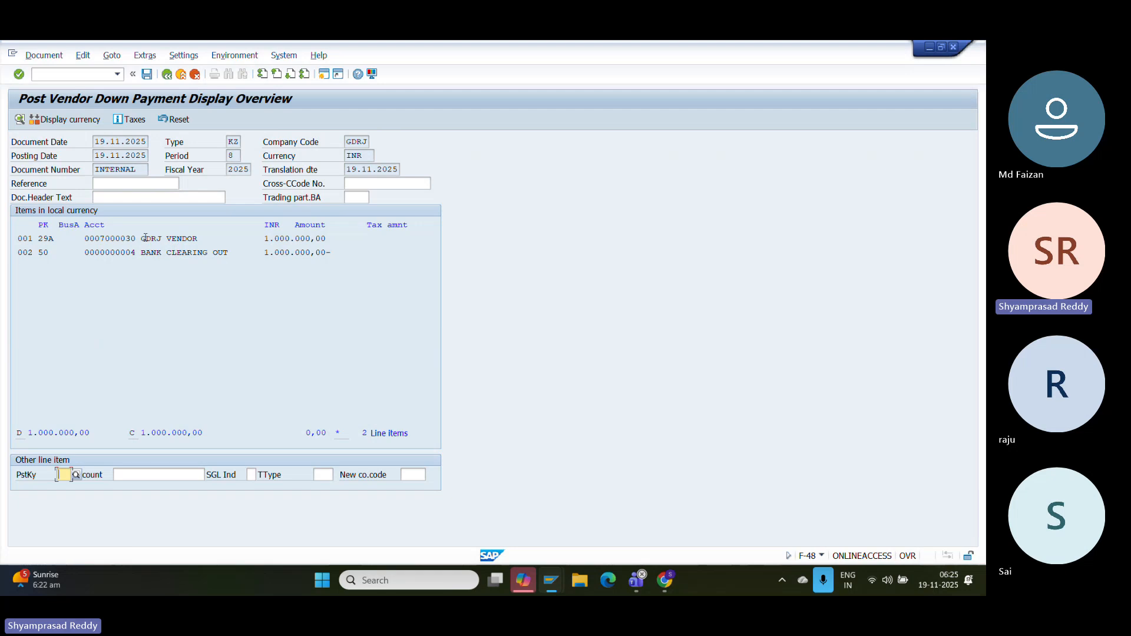
drag(144, 251, 256, 258)
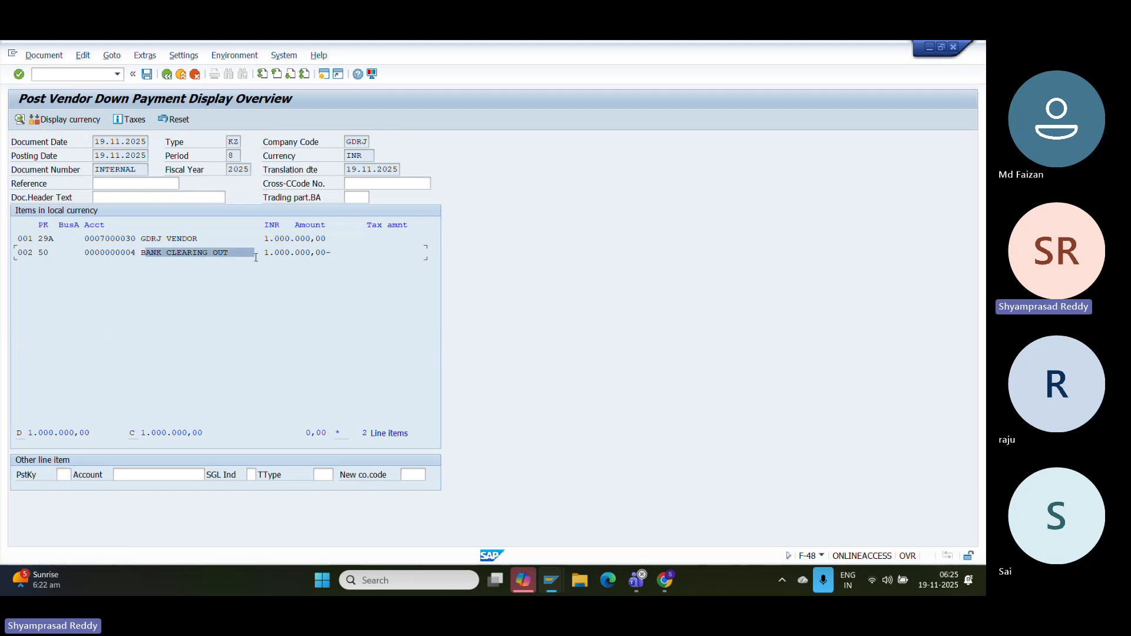
drag(331, 255, 139, 256)
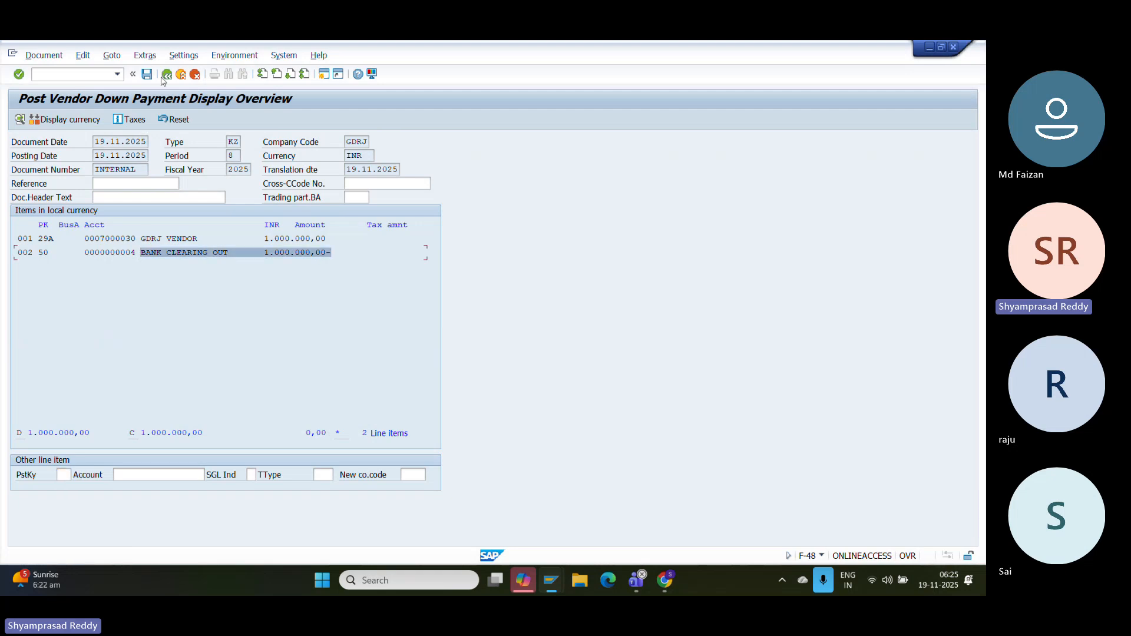
click(148, 77)
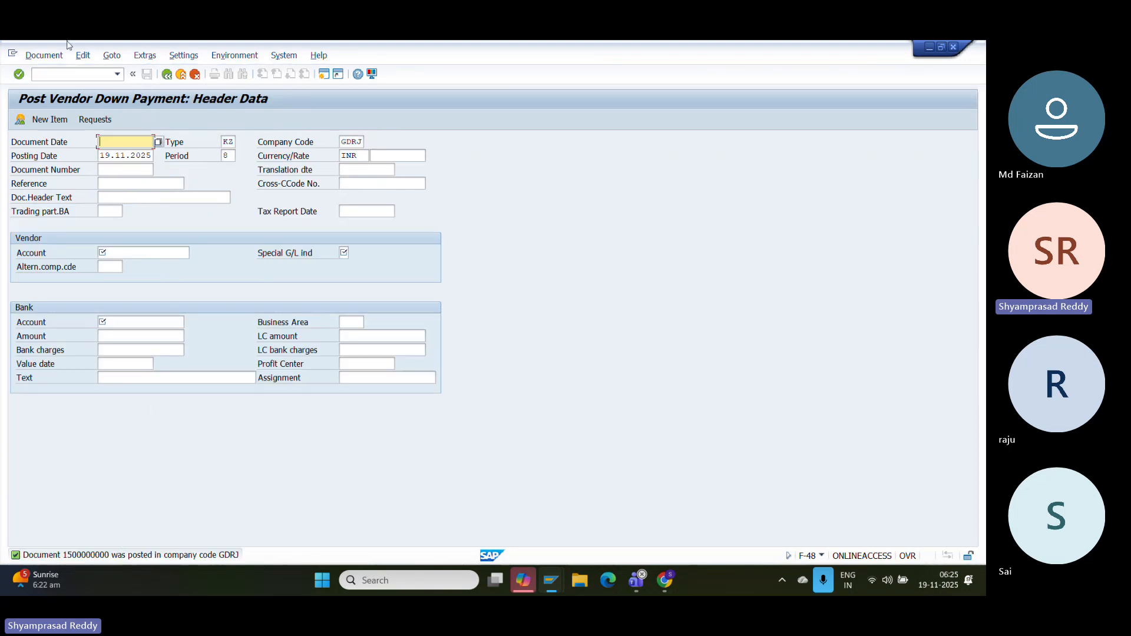
click(44, 55)
click(50, 99)
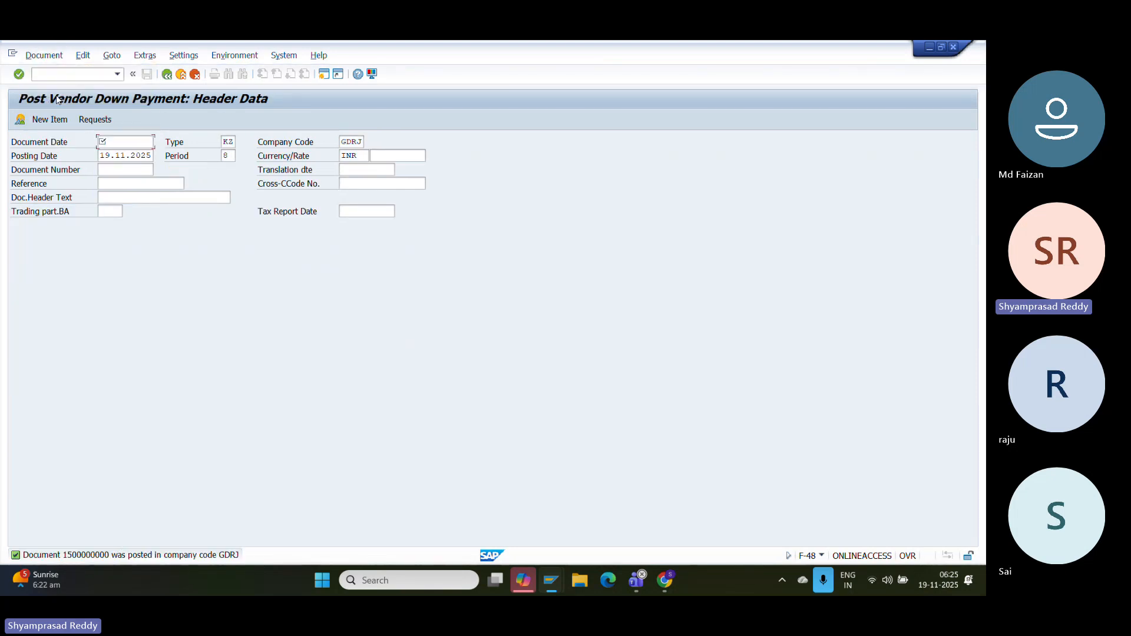
double_click(247, 266)
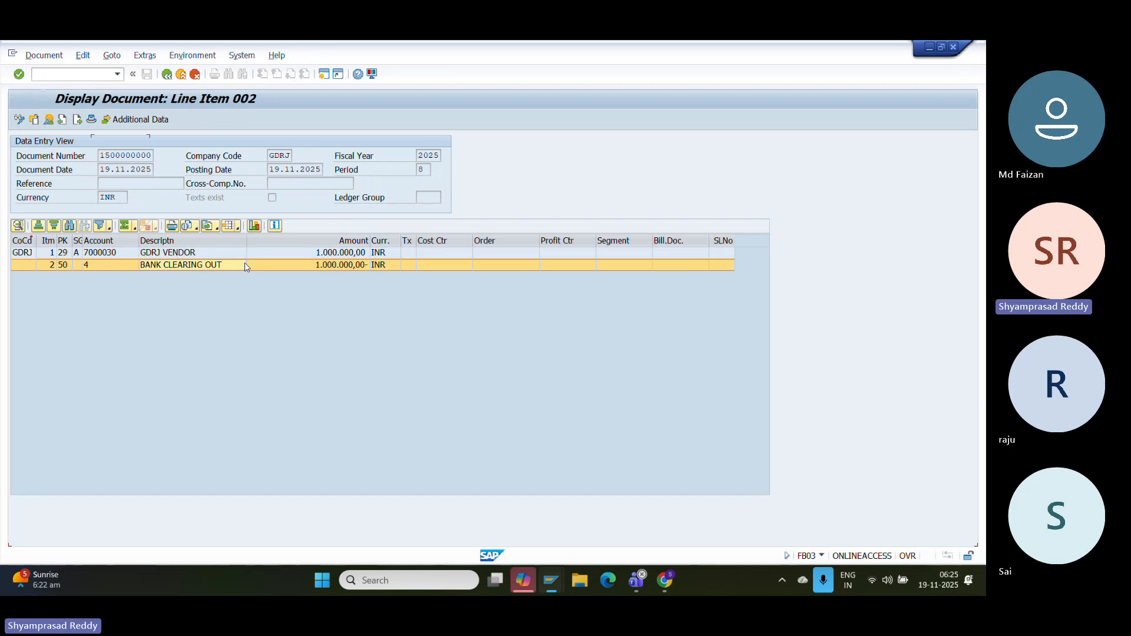
click(382, 294)
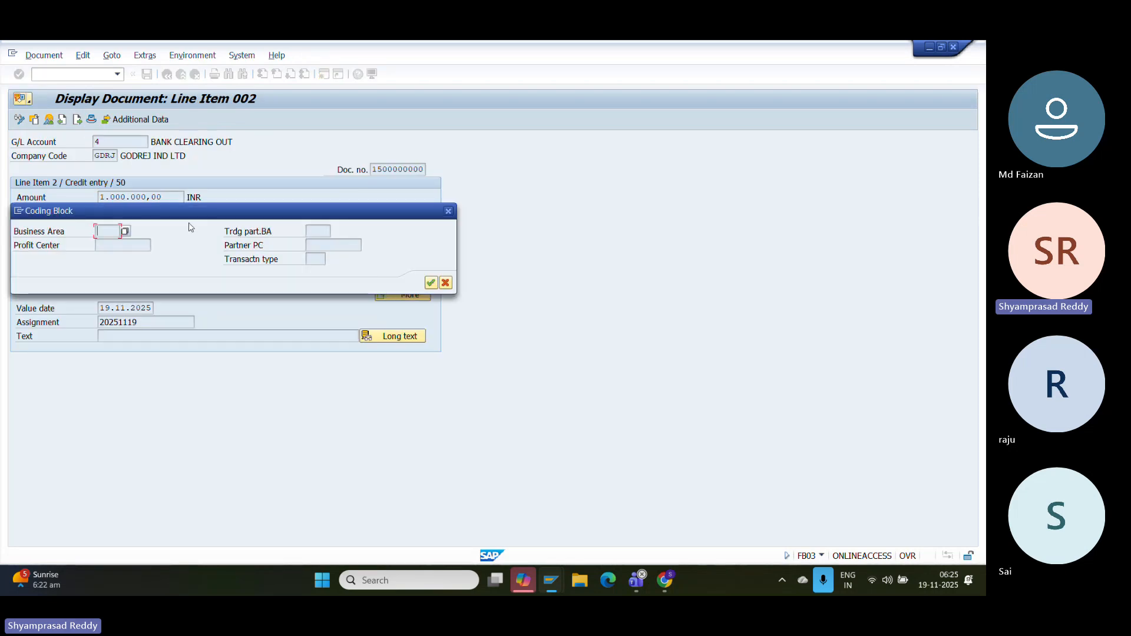
click(448, 211)
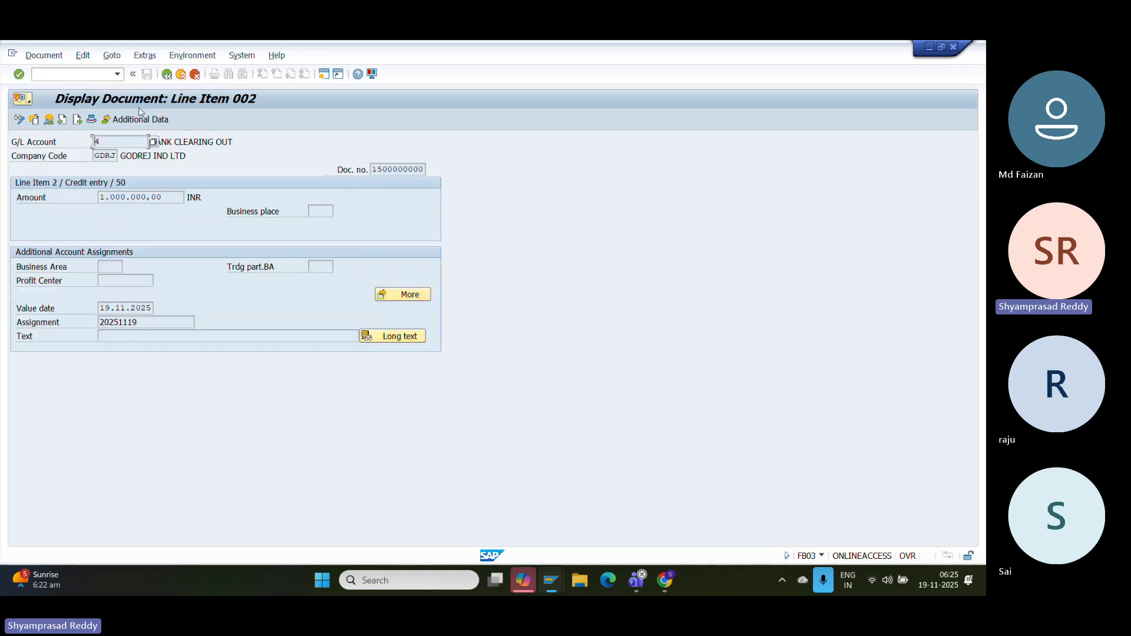
click(143, 118)
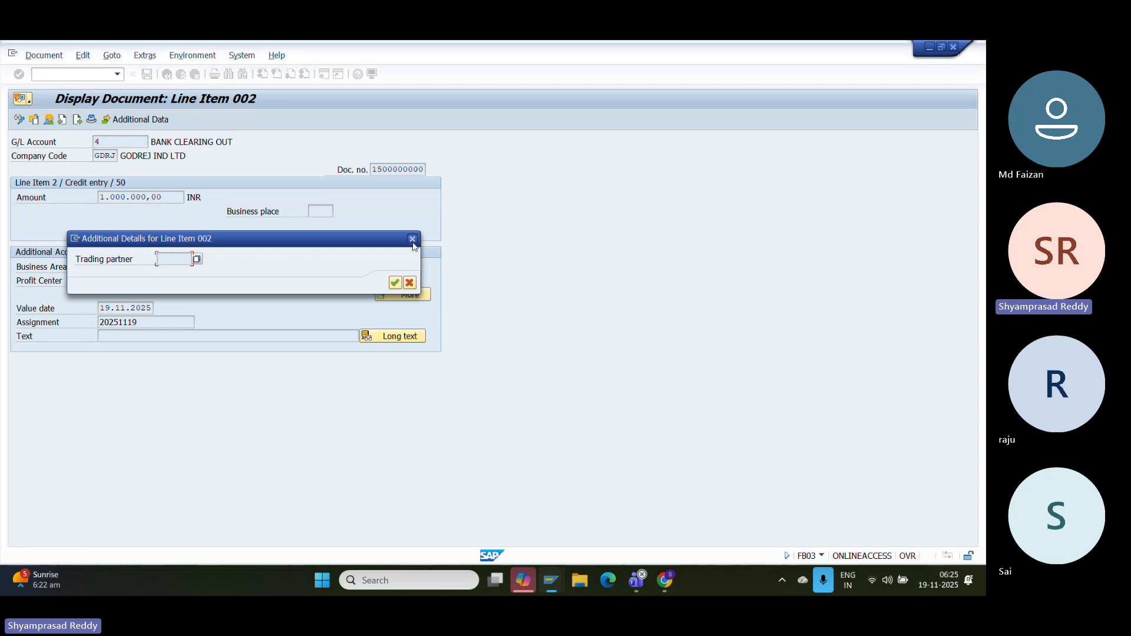
key(Return)
click(166, 73)
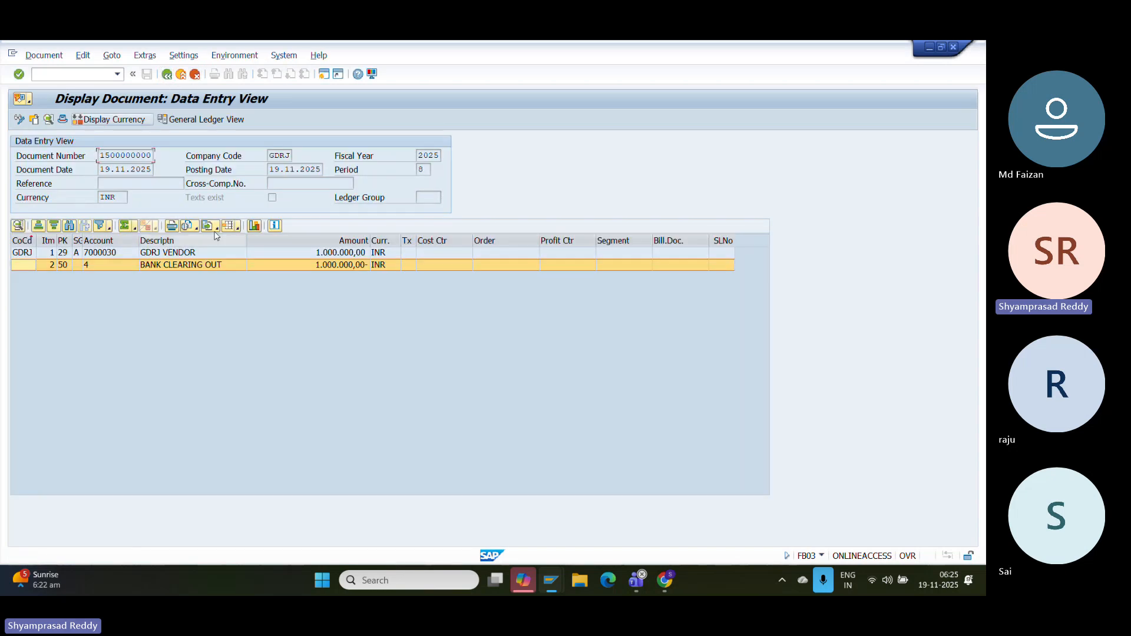
- Inspect the GDRJ VENDOR and BANK CLEARING OUT lines of 1,000,000.00 INR, then start a screenshot
click(159, 253)
click(116, 256)
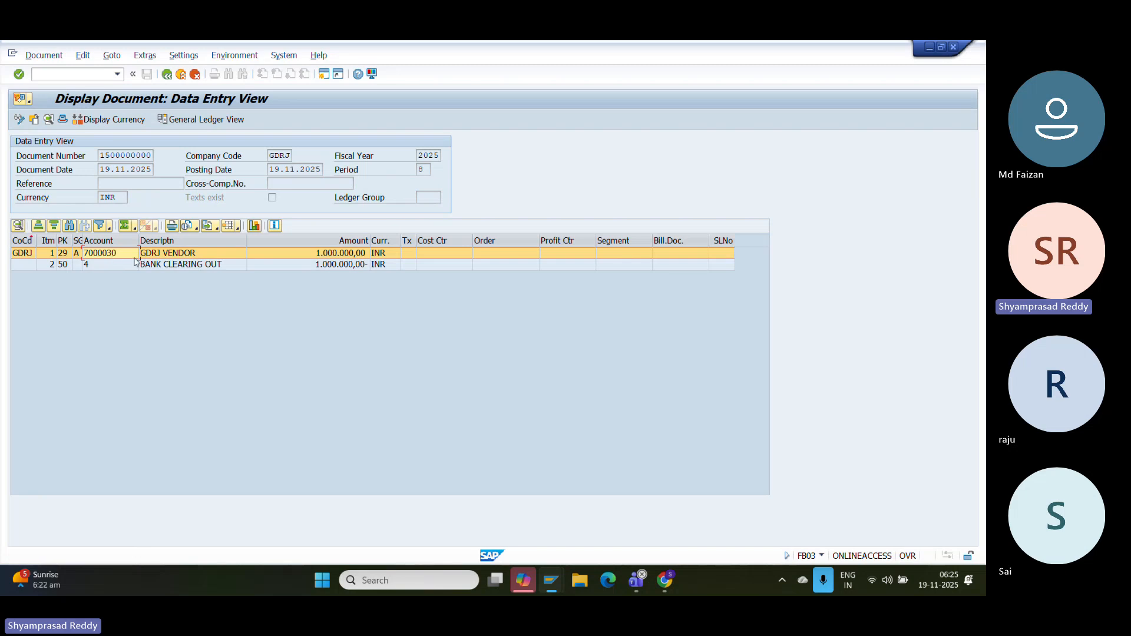
click(125, 266)
double_click(167, 265)
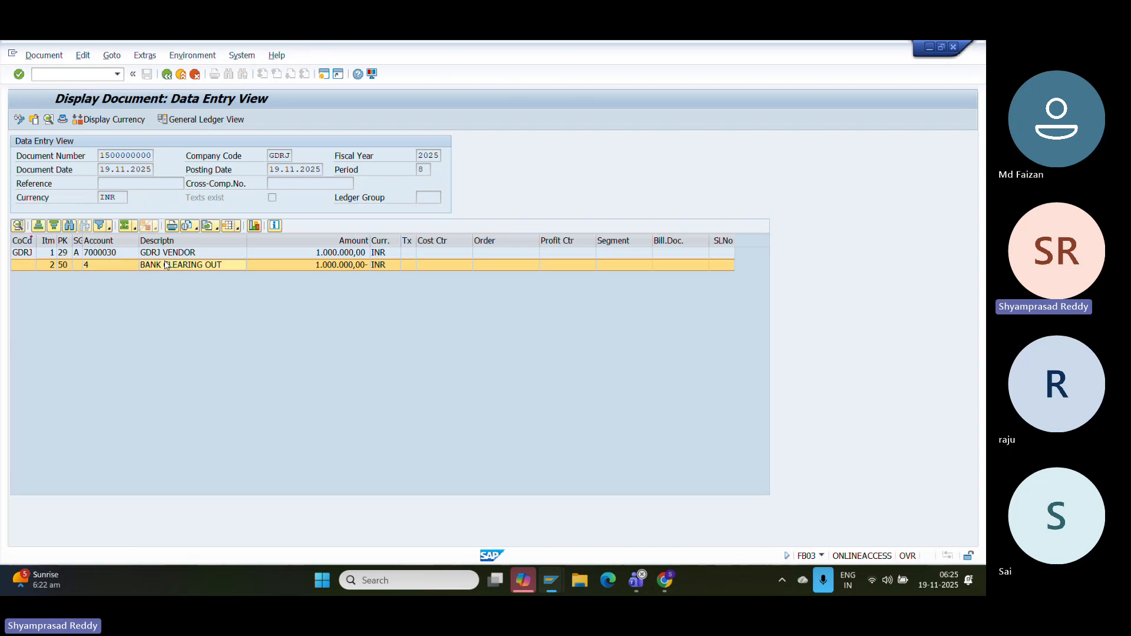
drag(162, 197, 101, 196)
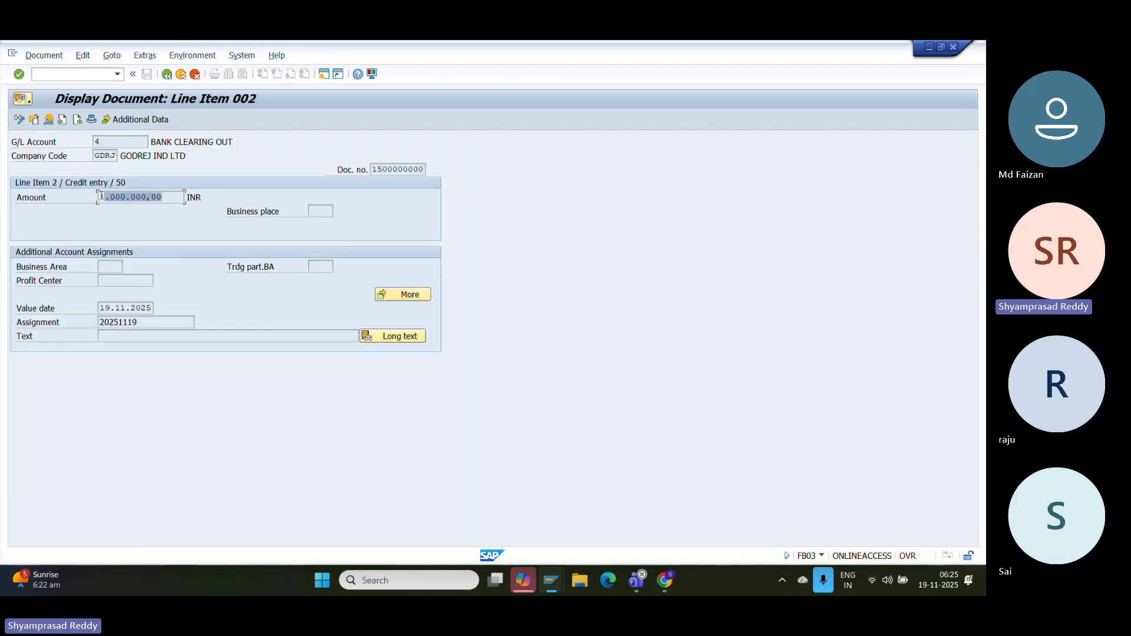
click(166, 75)
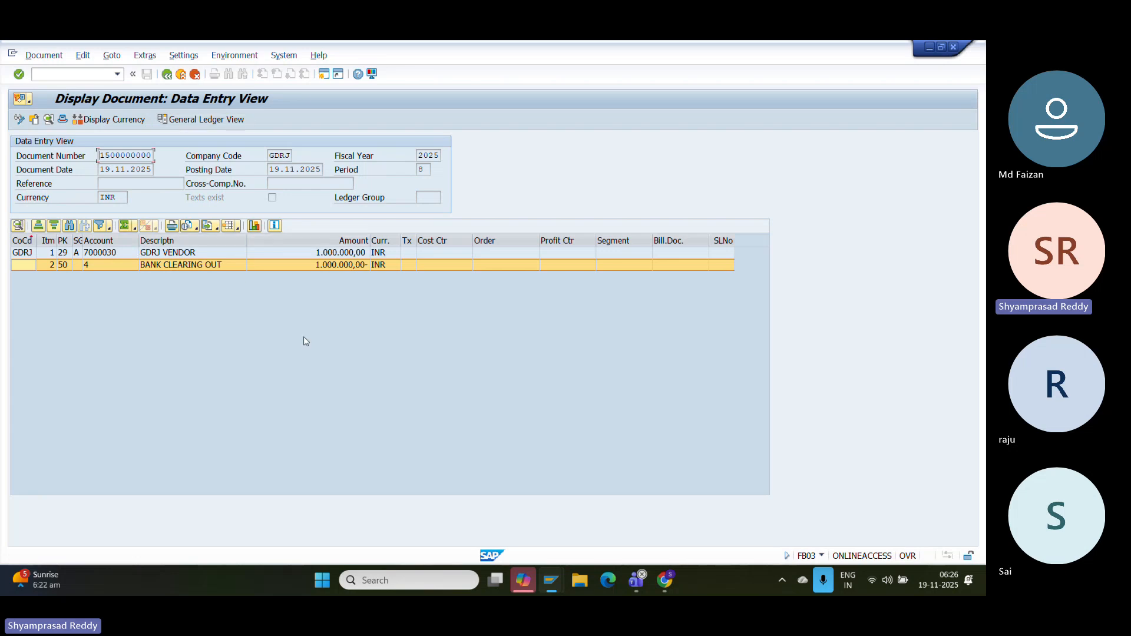
key(super+shift+s)
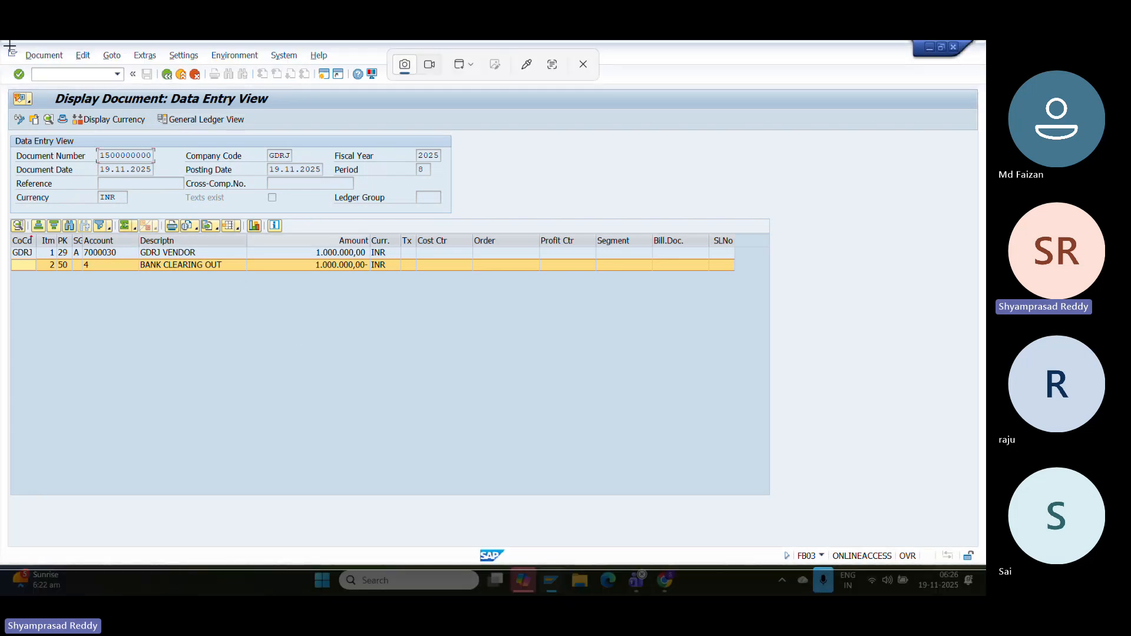
- Capture the document display and add it below the F-48 line in the Google Doc
drag(10, 46, 617, 473)
click(664, 579)
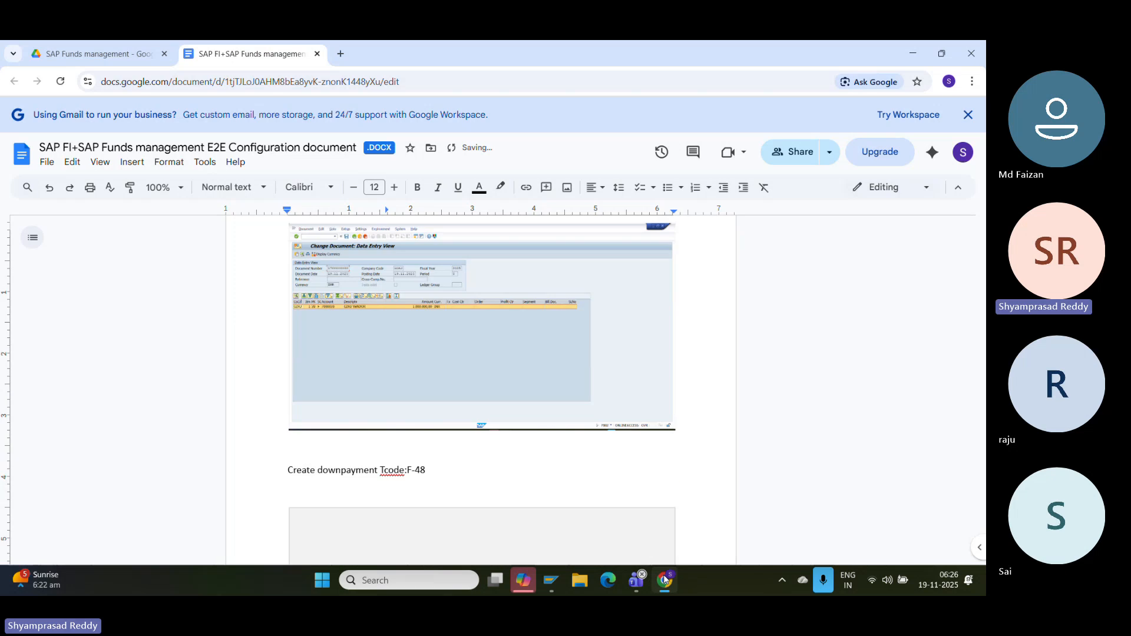
click(551, 580)
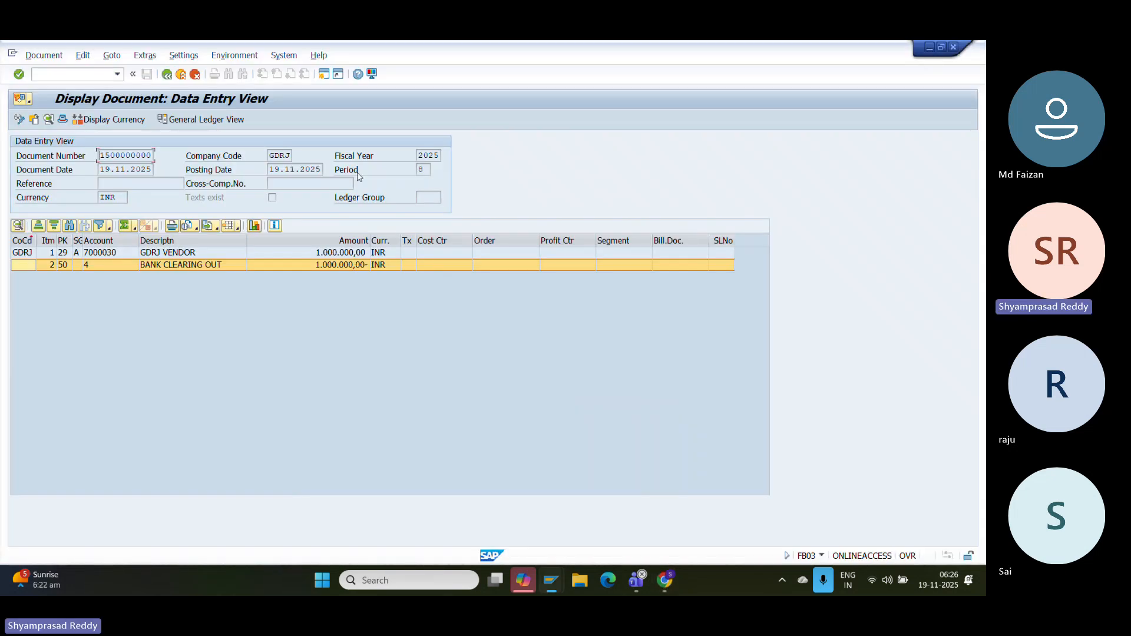
- Check the related accounting documents under Environment > Document Environment, then return to the display
click(226, 57)
mouse_move(265, 113)
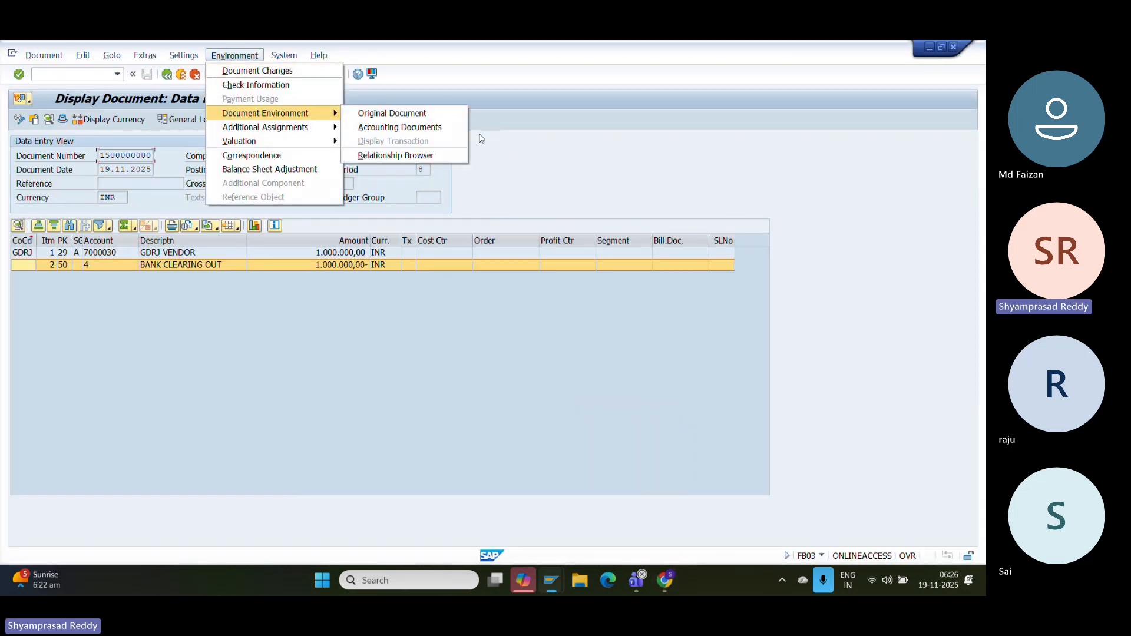
click(421, 128)
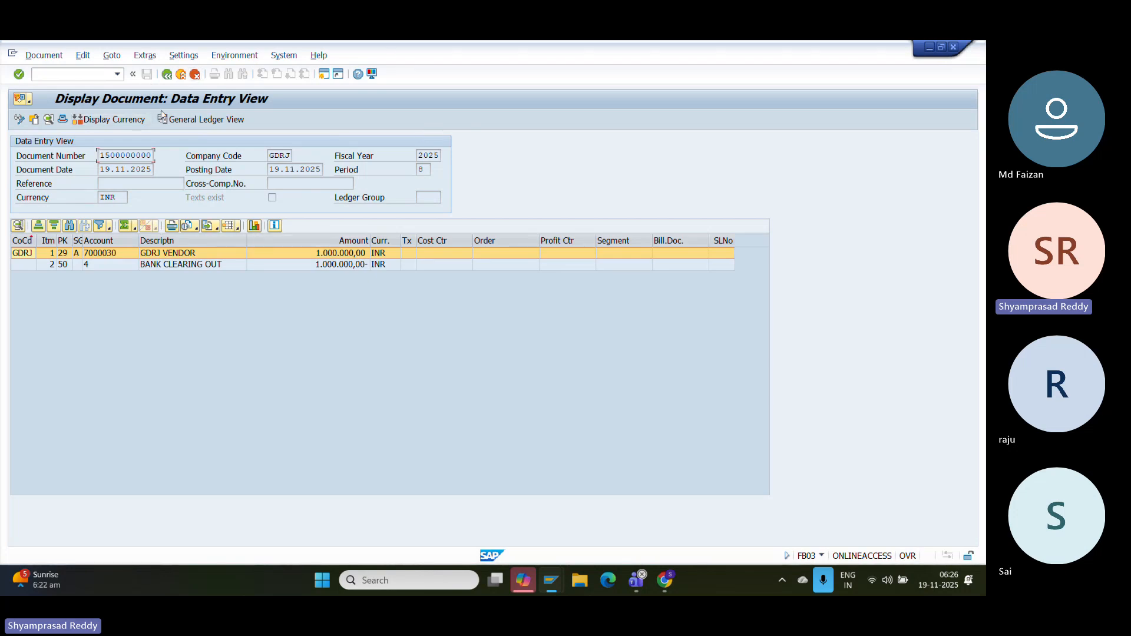
click(168, 74)
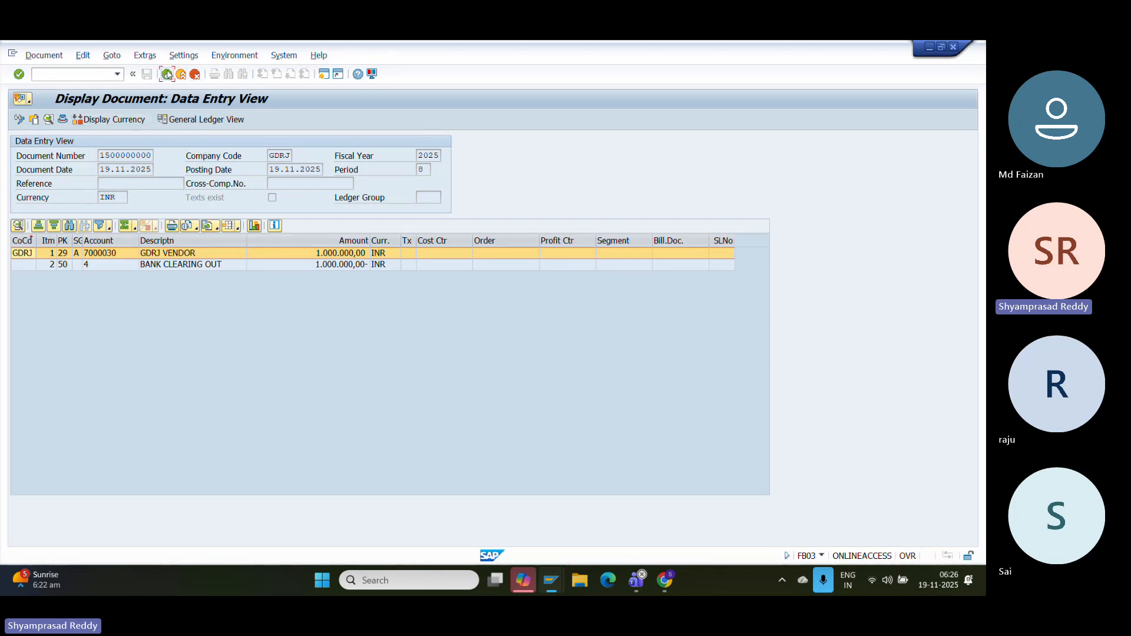
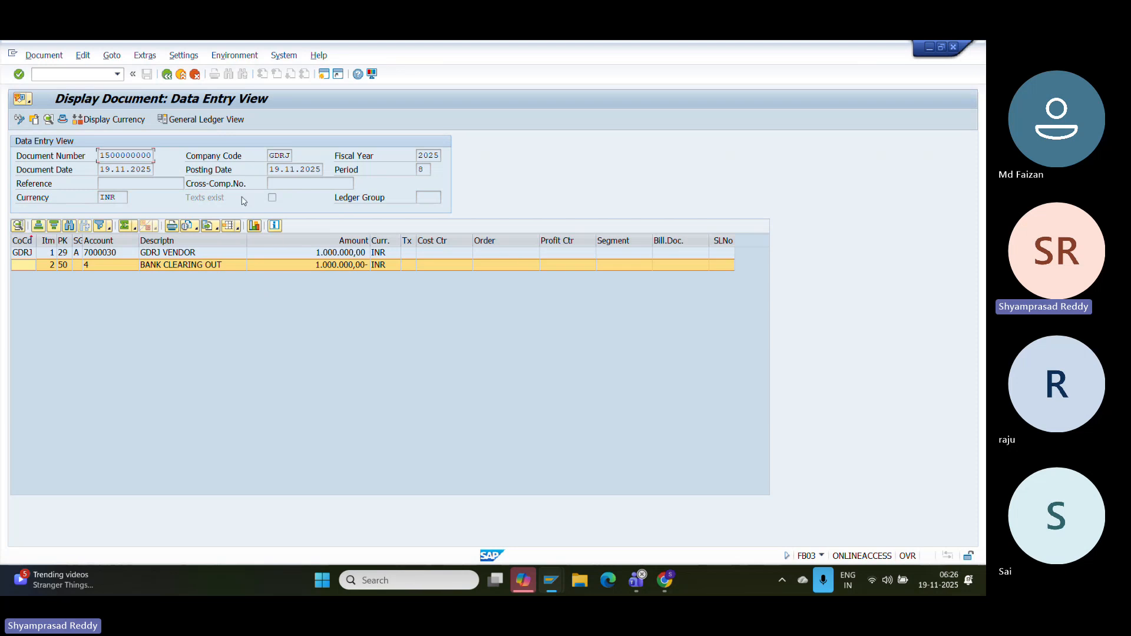
click(167, 75)
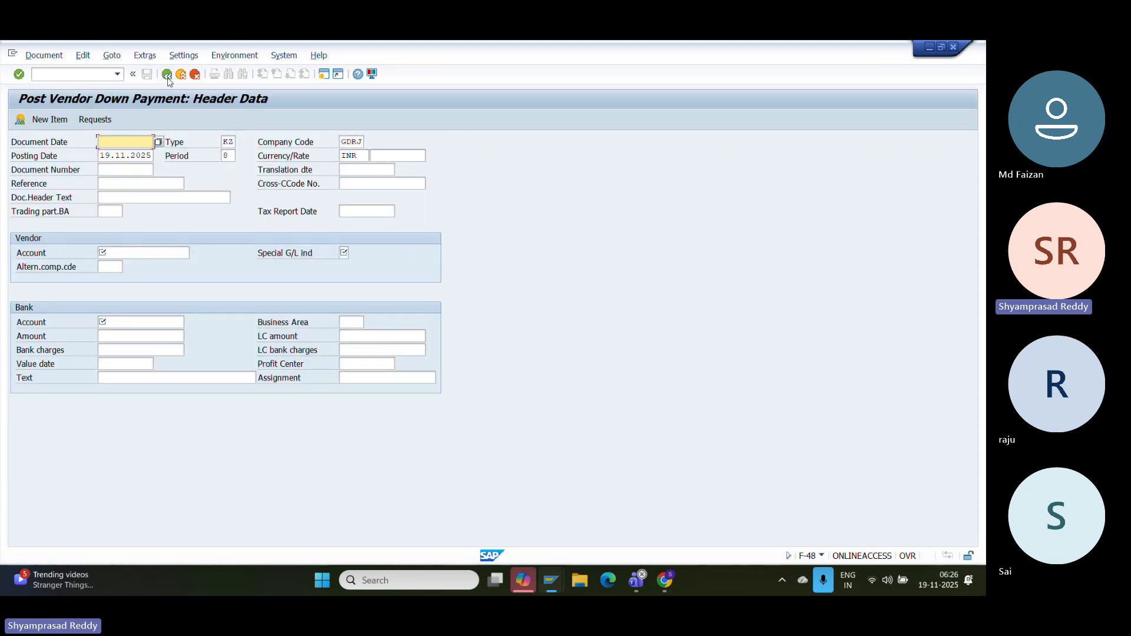
click(74, 75)
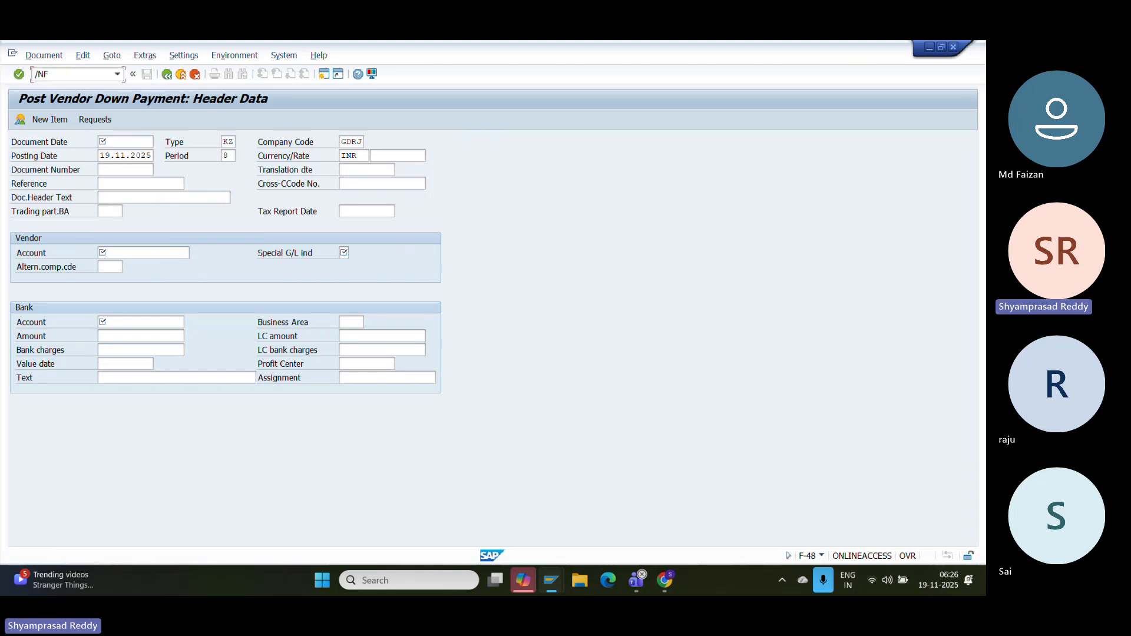
text(/NF-48)
key(Return)
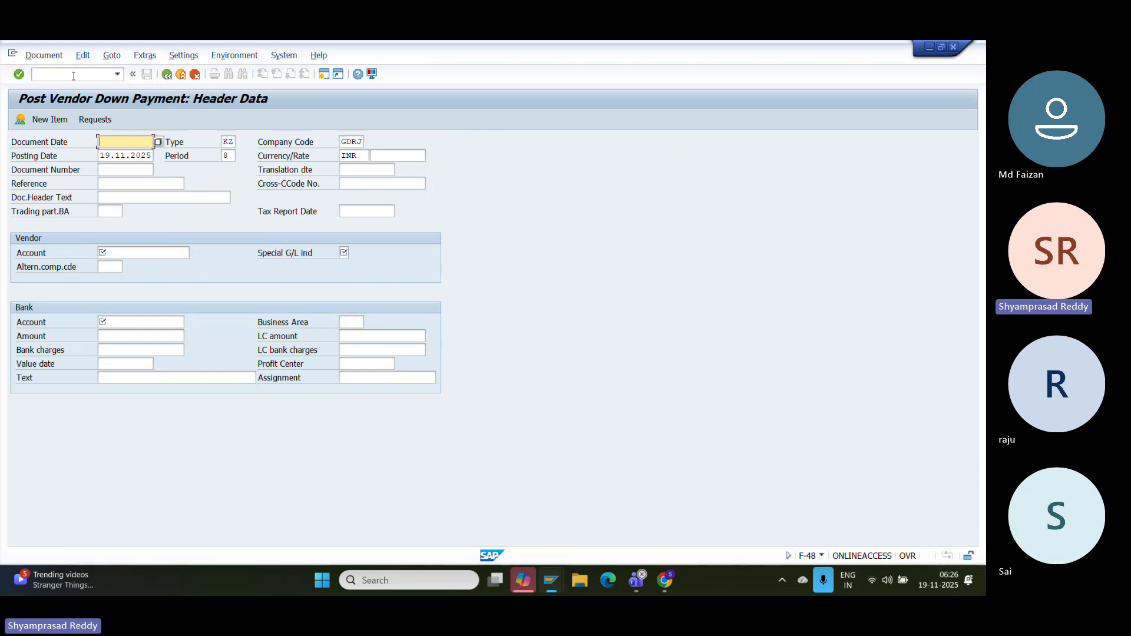
key(Return)
- Open the blank F-43 Enter Vendor Invoice header for company code GDRJ
click(74, 75)
text(/NF-43)
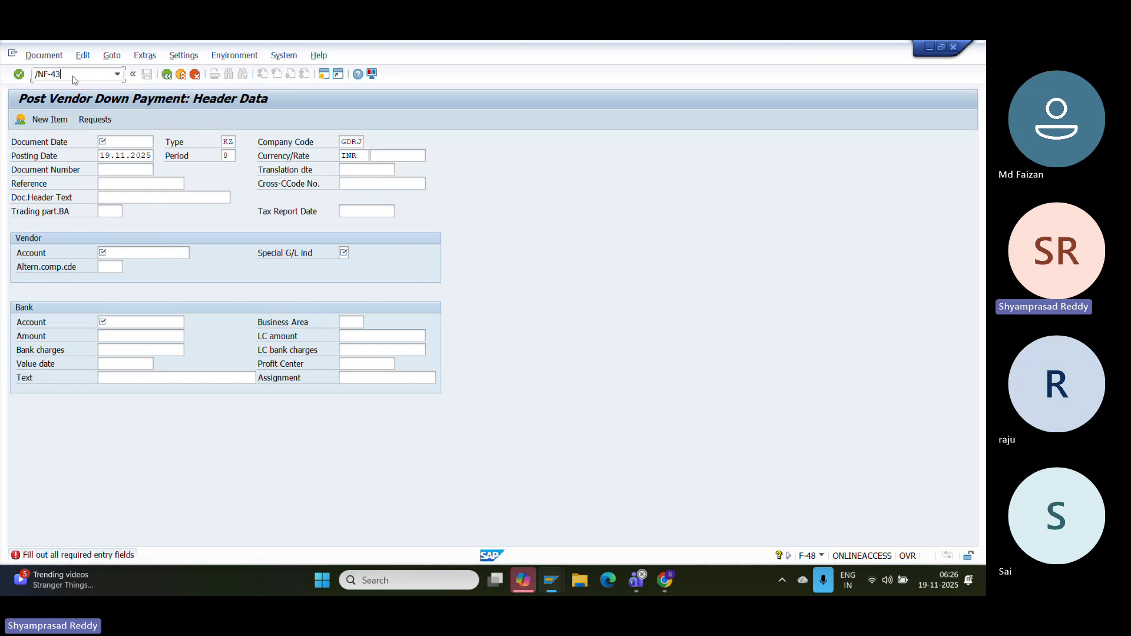
key(Return)
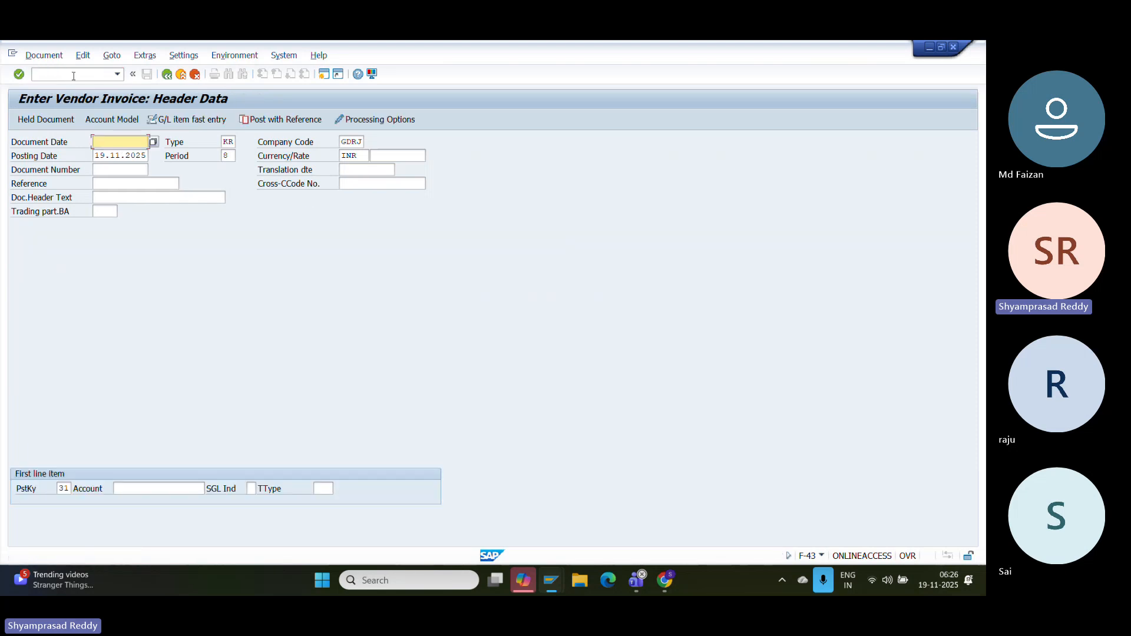
- Add the line 'Create normal vendor invoice Tcode:F-43' below the screenshot in the Google Doc
click(678, 589)
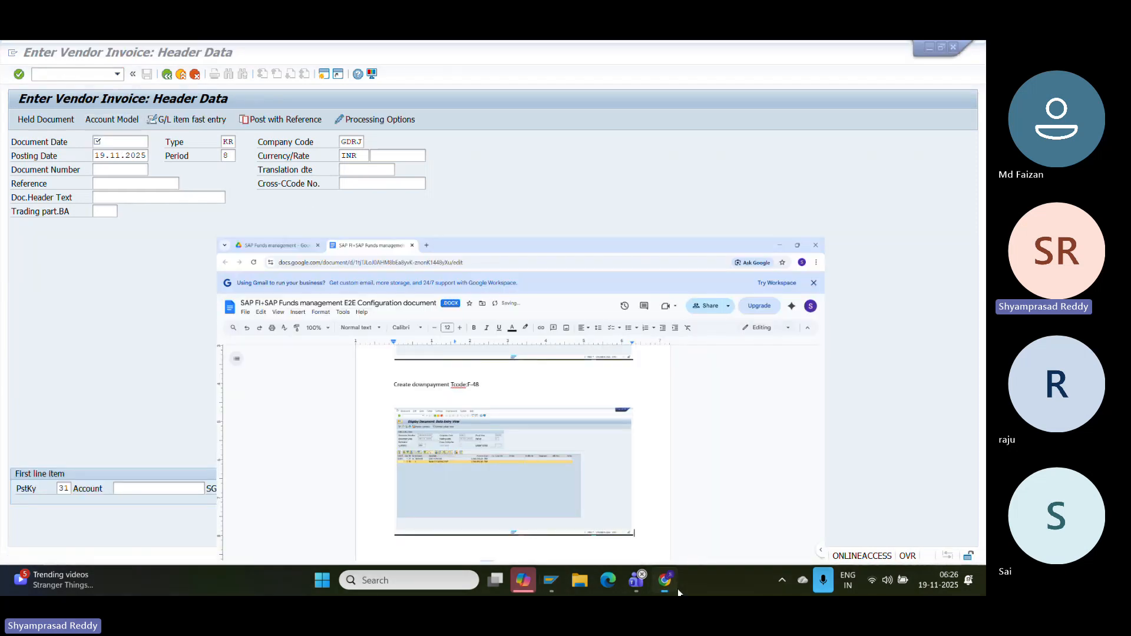
text(Create)
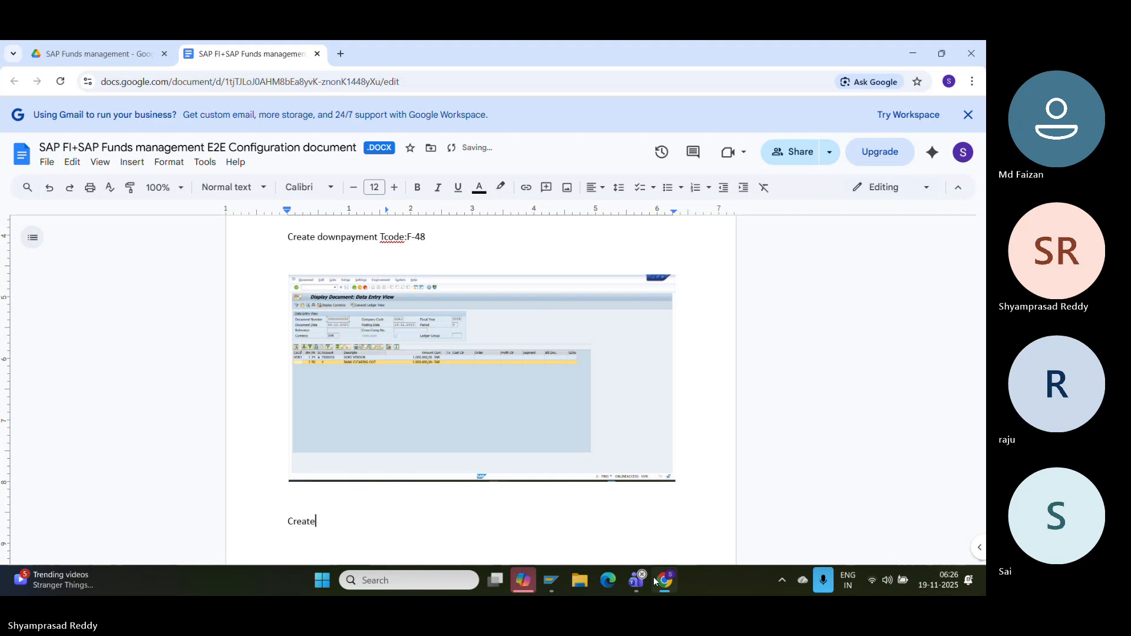
text( normal ve)
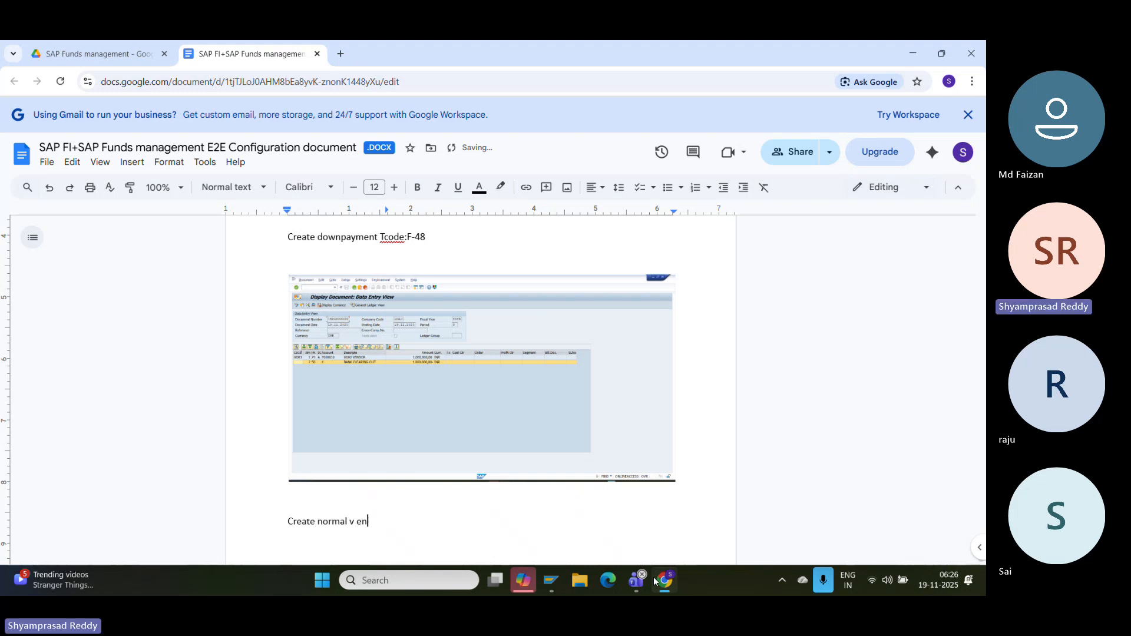
text(ndor invoice Tcode)
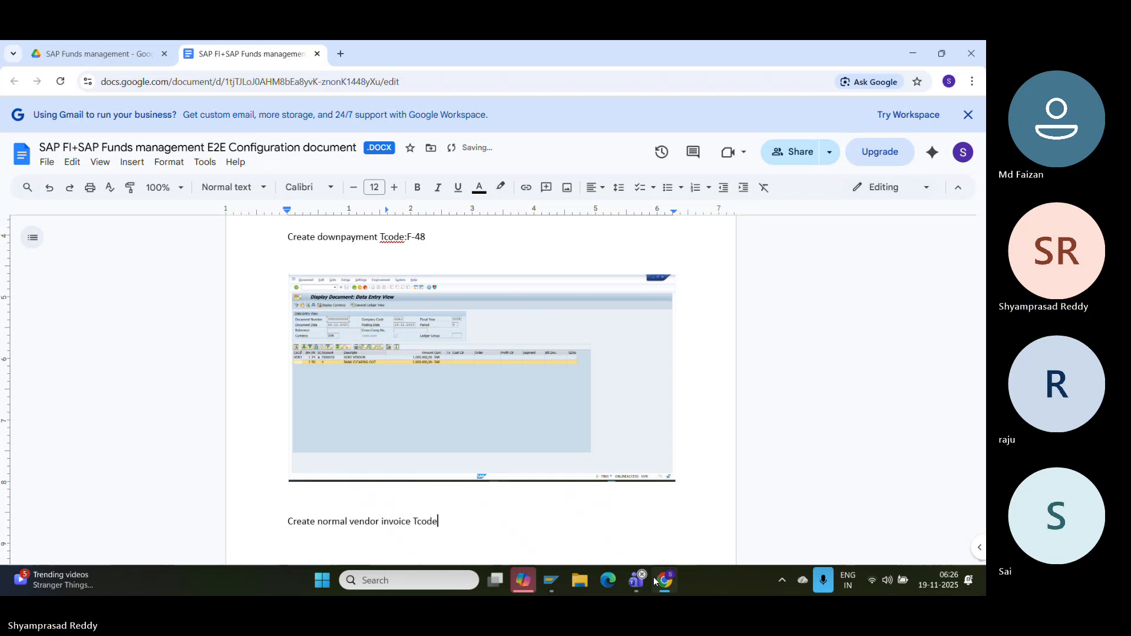
text(:F-43)
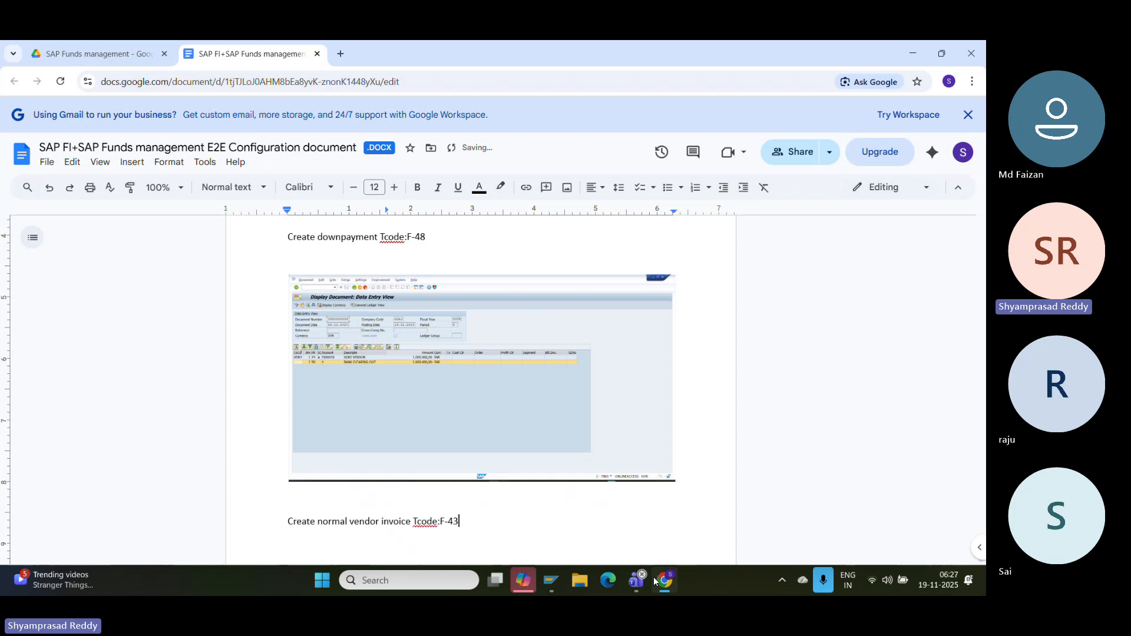
key(Return)
- Enter document date 19112025 and vendor 7000030, then submit the invoice header
mouse_move(554, 586)
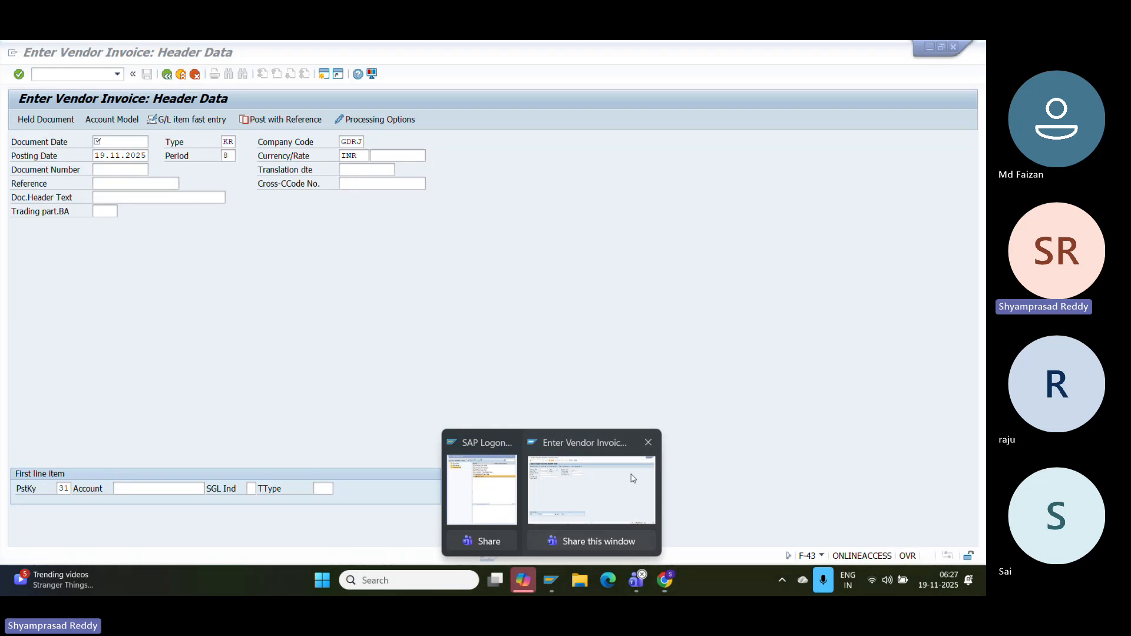
click(591, 488)
text(1911202)
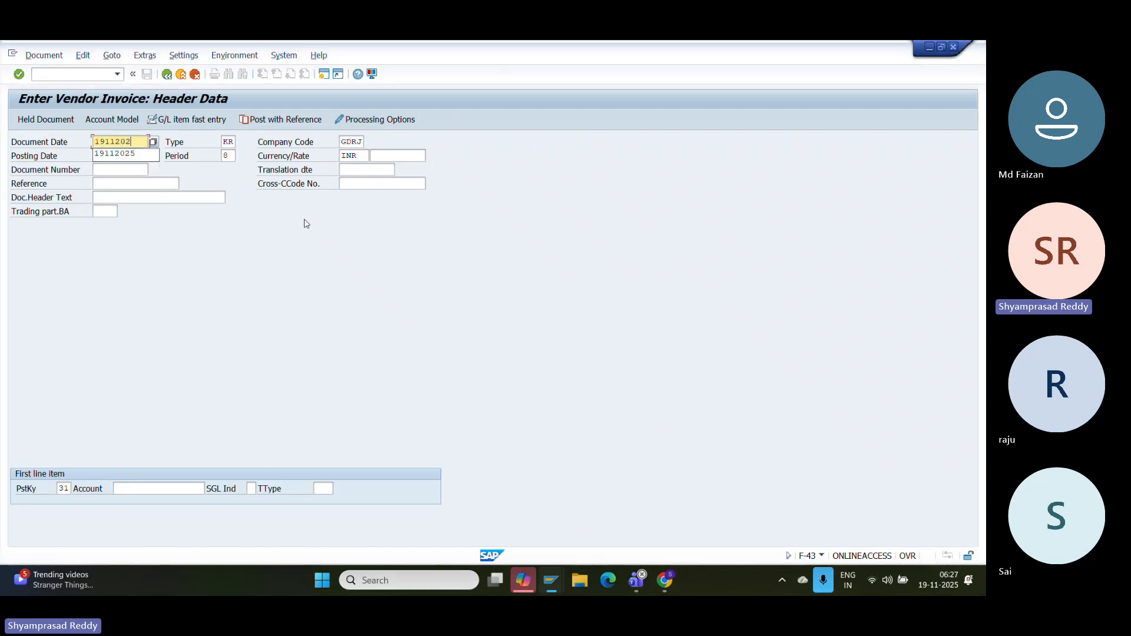
text(5)
key(Return)
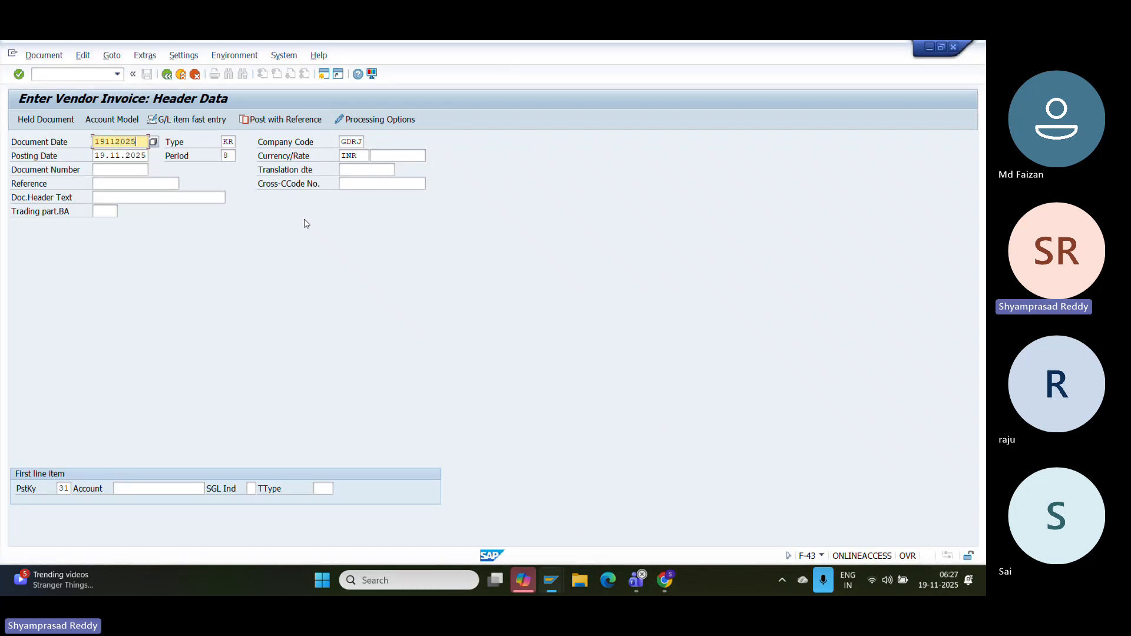
click(158, 489)
key(Down)
key(Down)
key(Down)
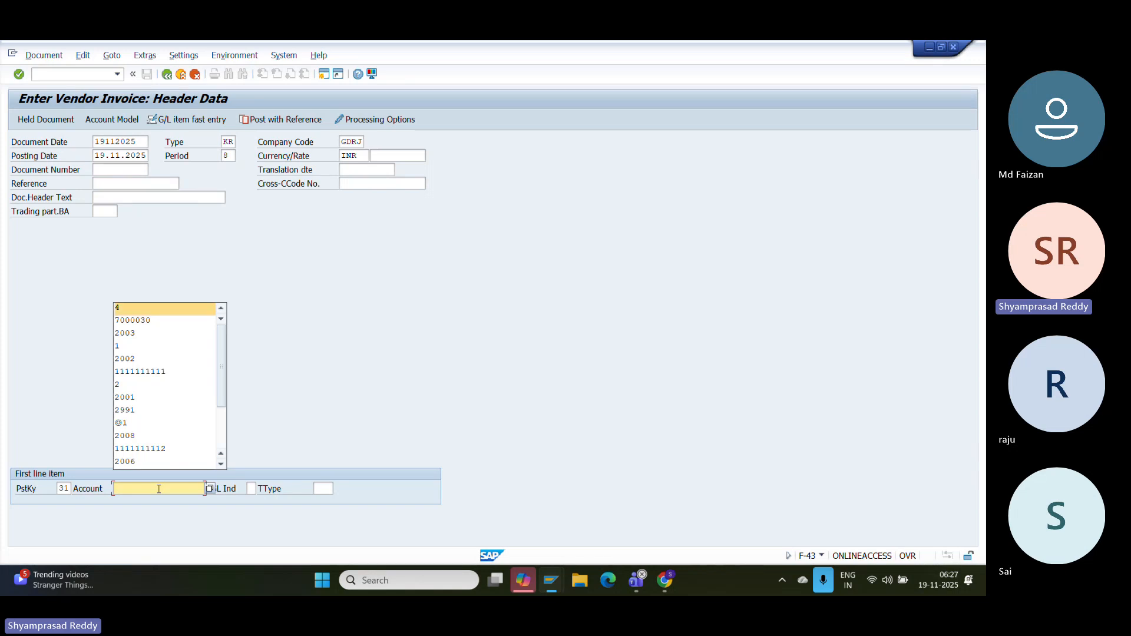
key(Return)
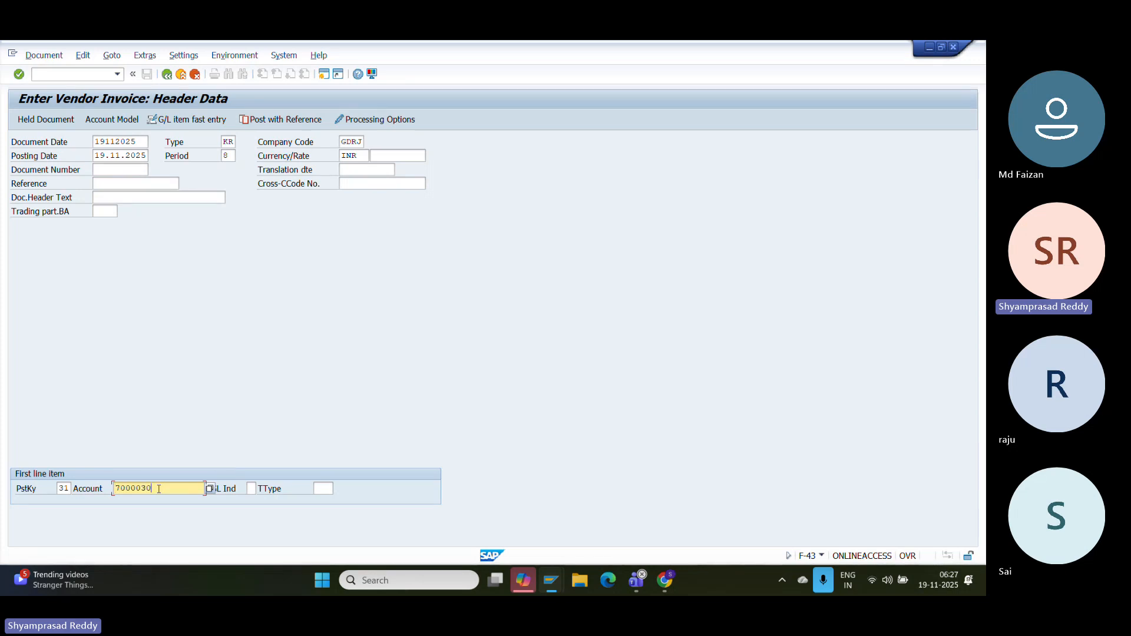
key(Return)
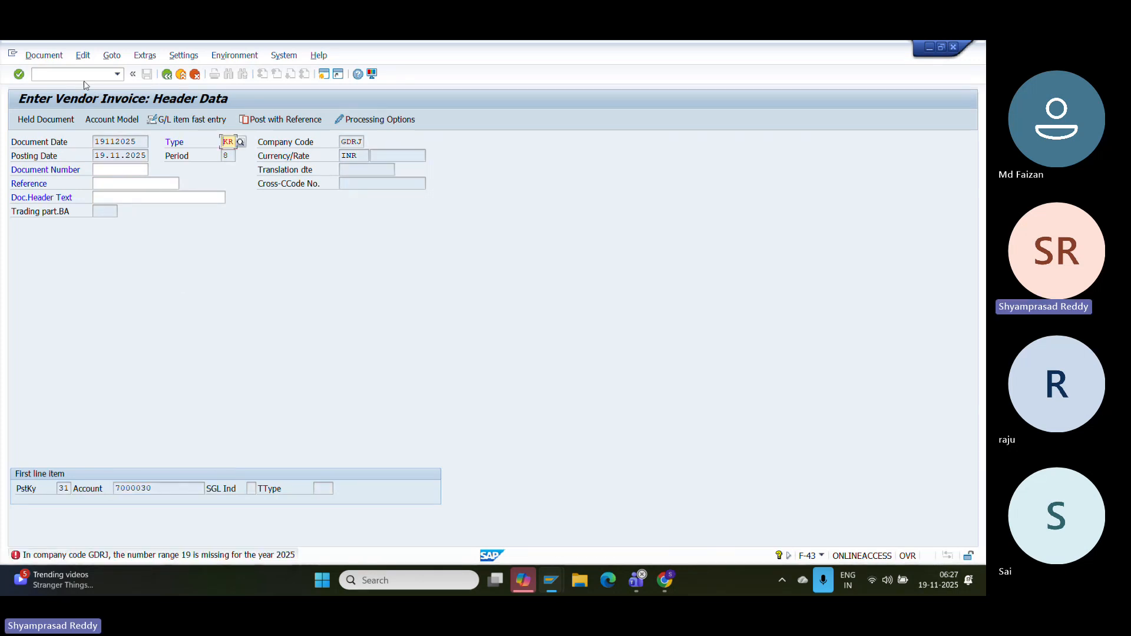
- Open number range maintenance (/OFBN1) for company code GDRJ in change mode
text(/OFBN1)
key(Return)
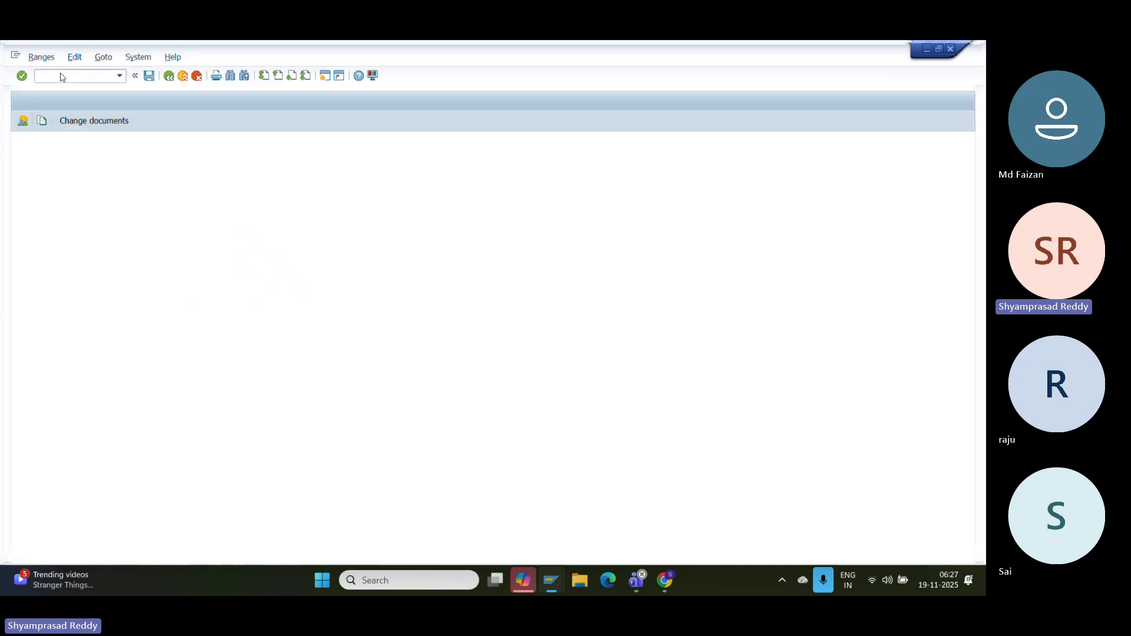
click(124, 144)
text(GDRJ)
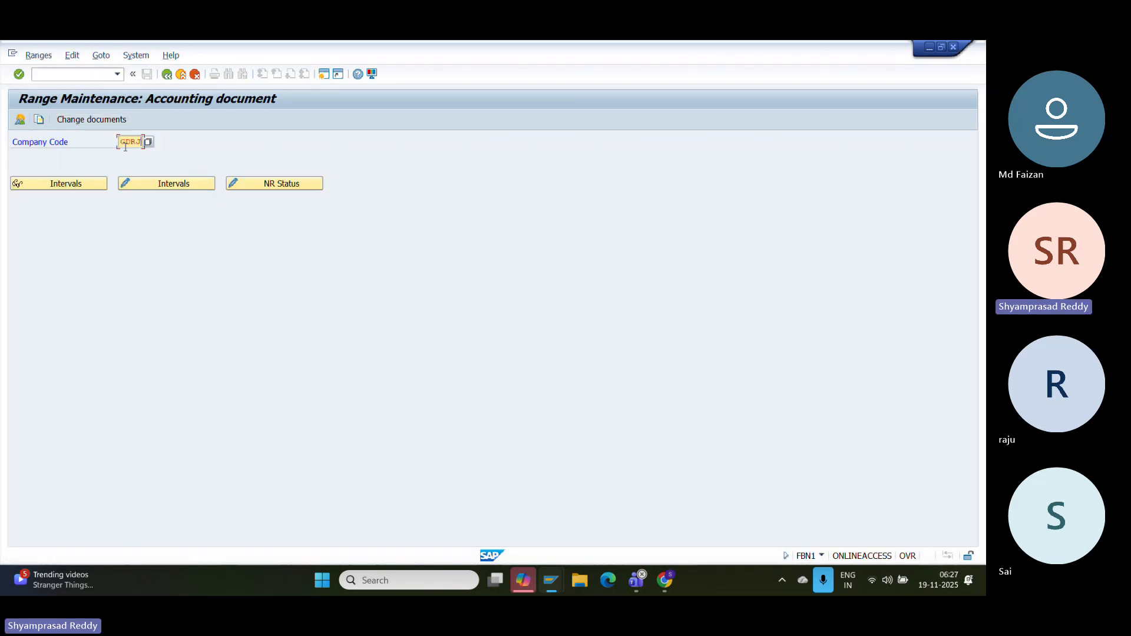
click(160, 185)
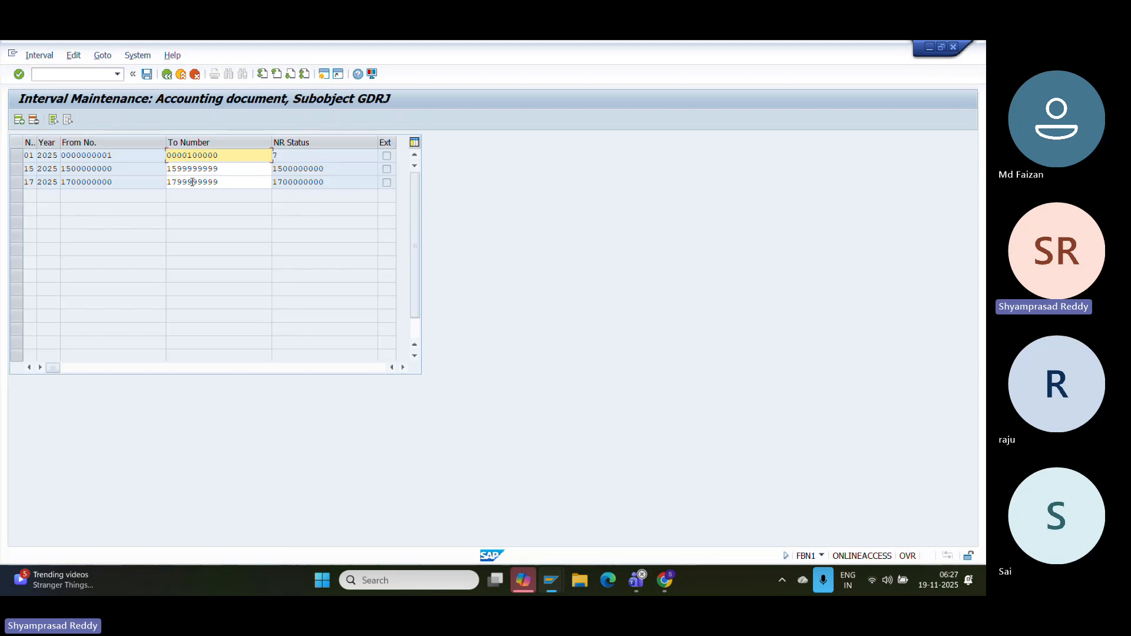
click(19, 120)
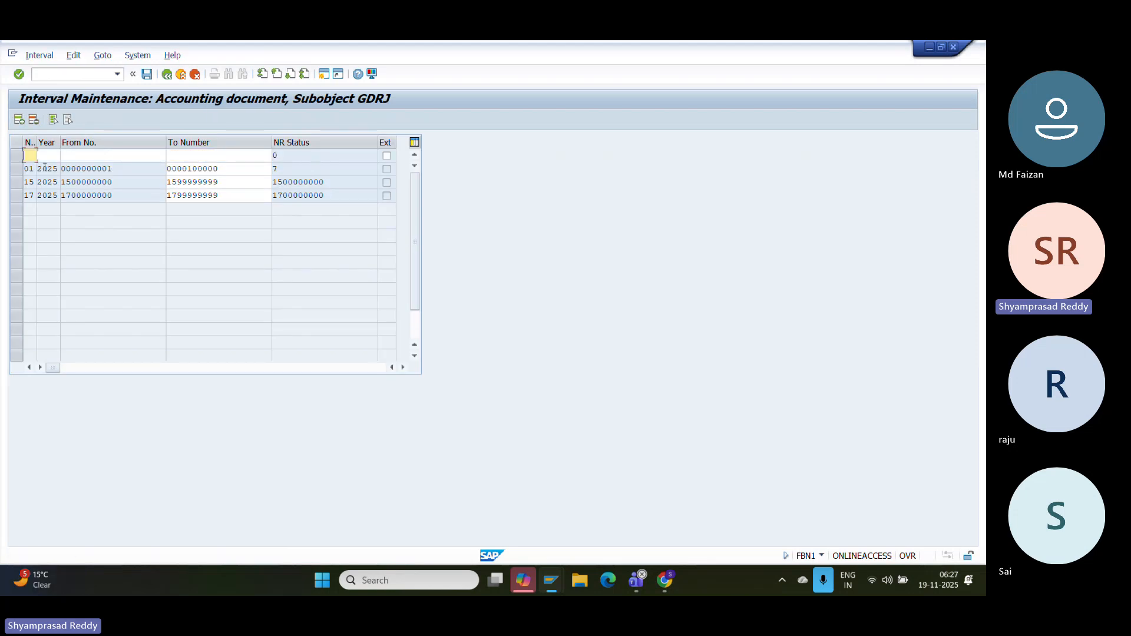
text(19)
click(56, 157)
text(2)
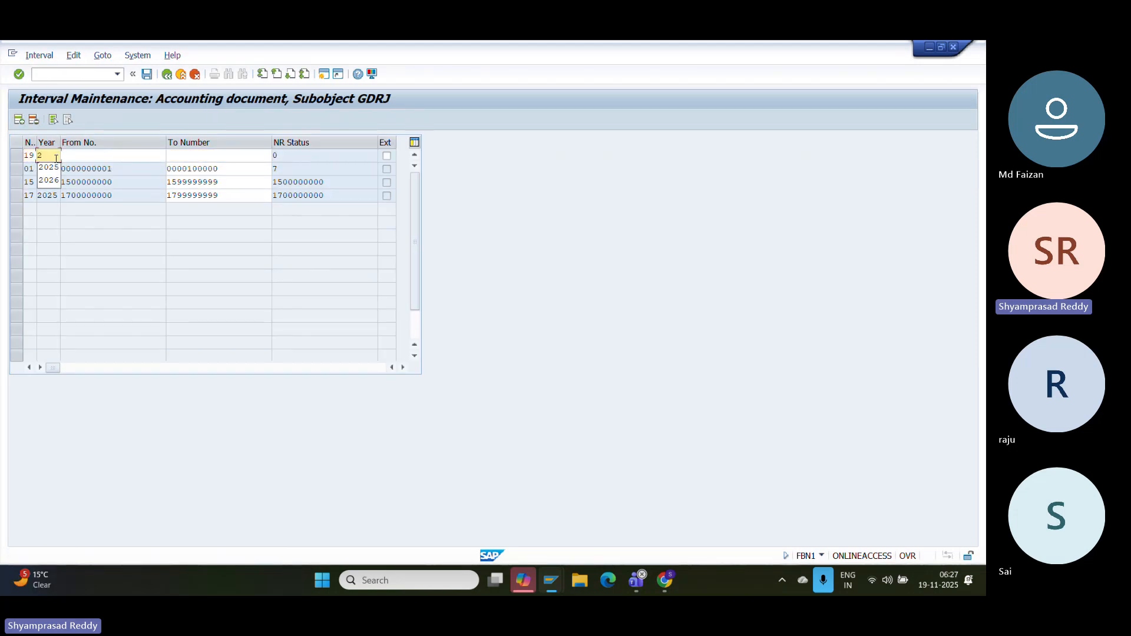
text(025)
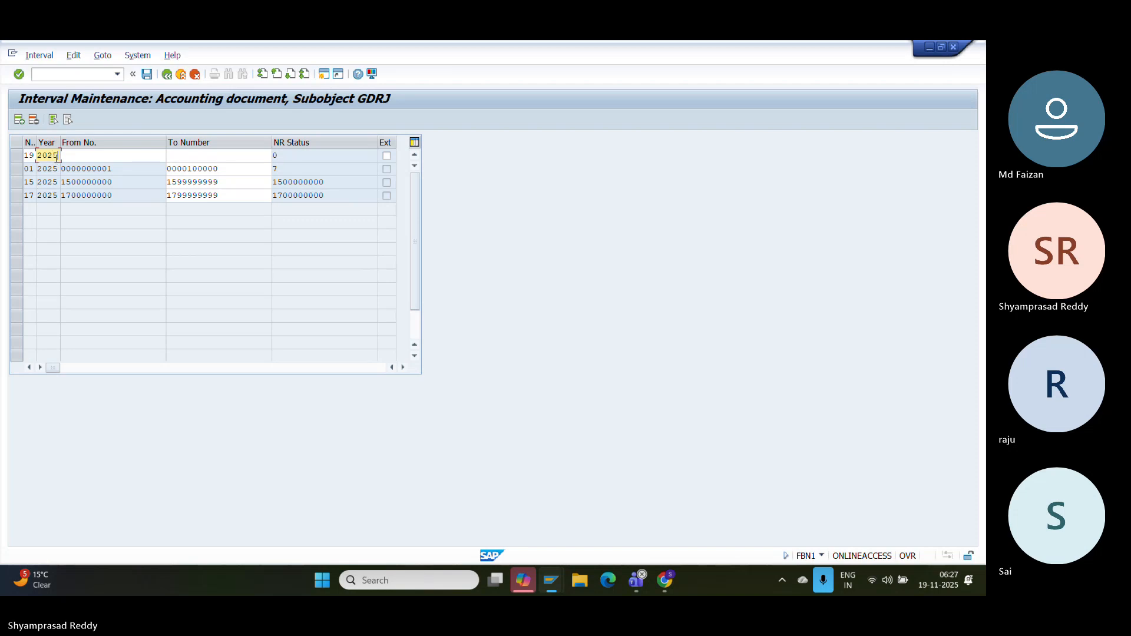
click(78, 156)
text(19)
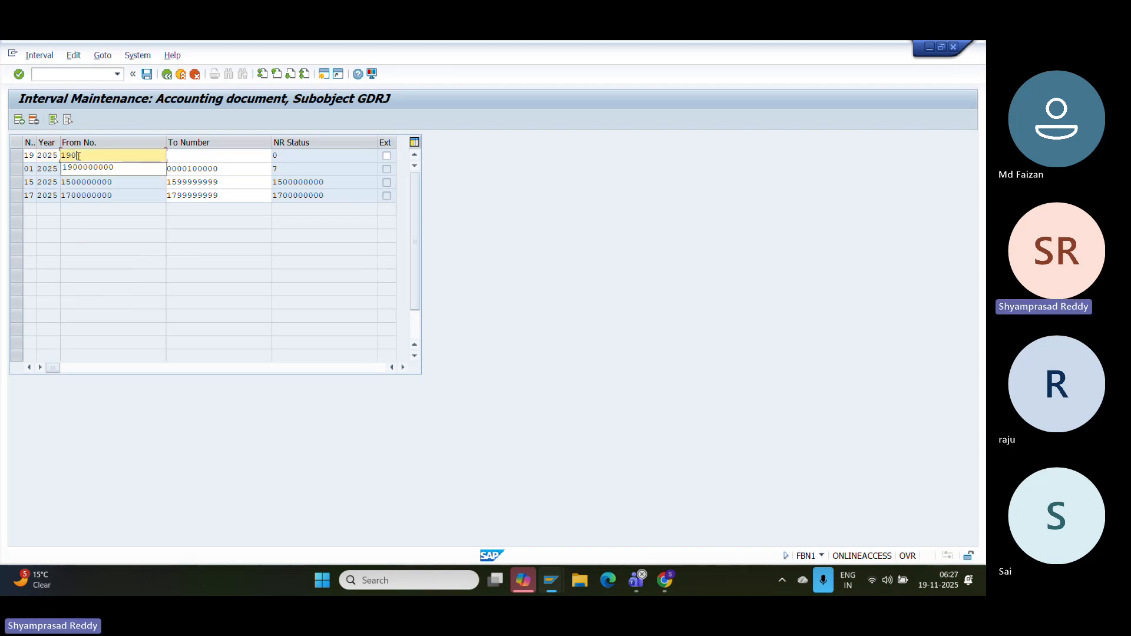
text(0)
key(Down)
key(Return)
click(223, 156)
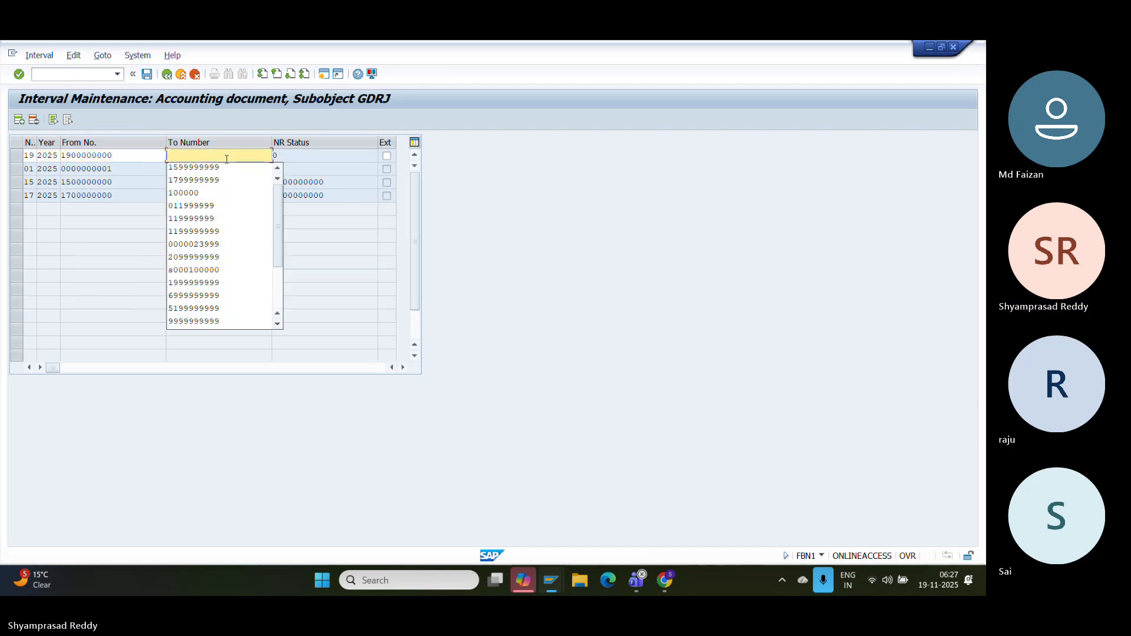
text(19)
key(Down)
key(Return)
- Save the new interval, acknowledging the transport notice, and exit maintenance
key(Return)
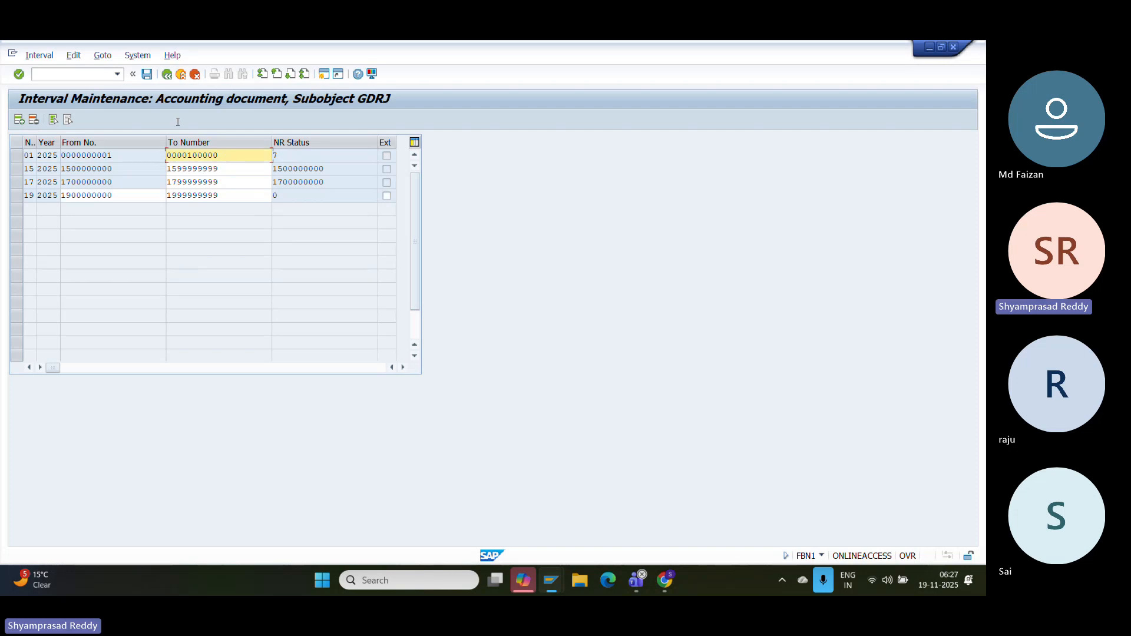
click(146, 75)
key(Return)
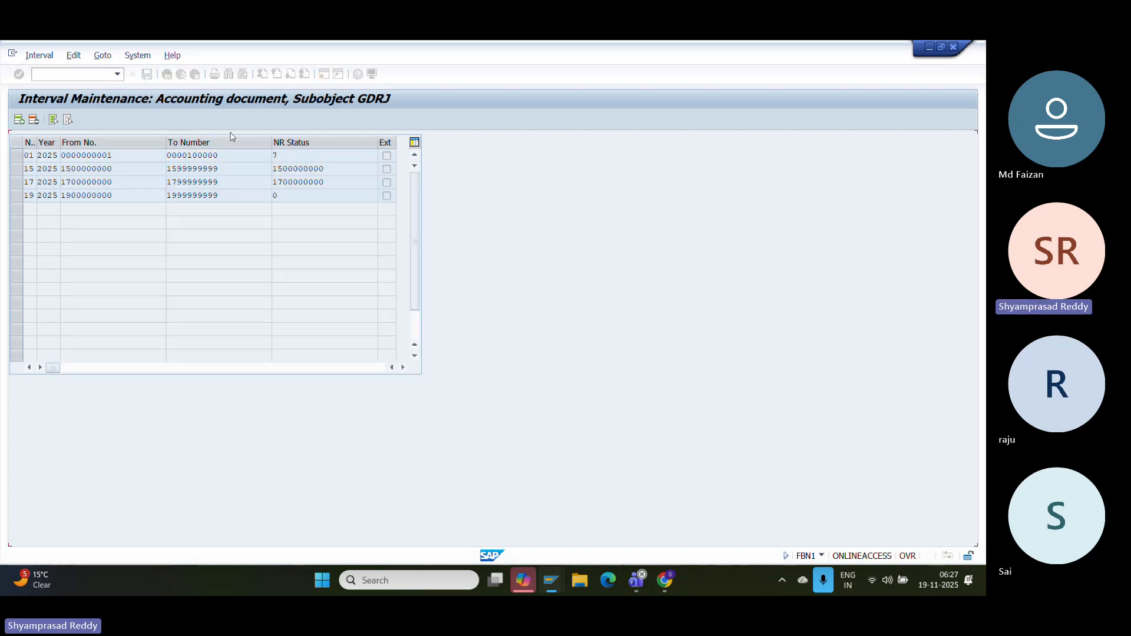
click(183, 75)
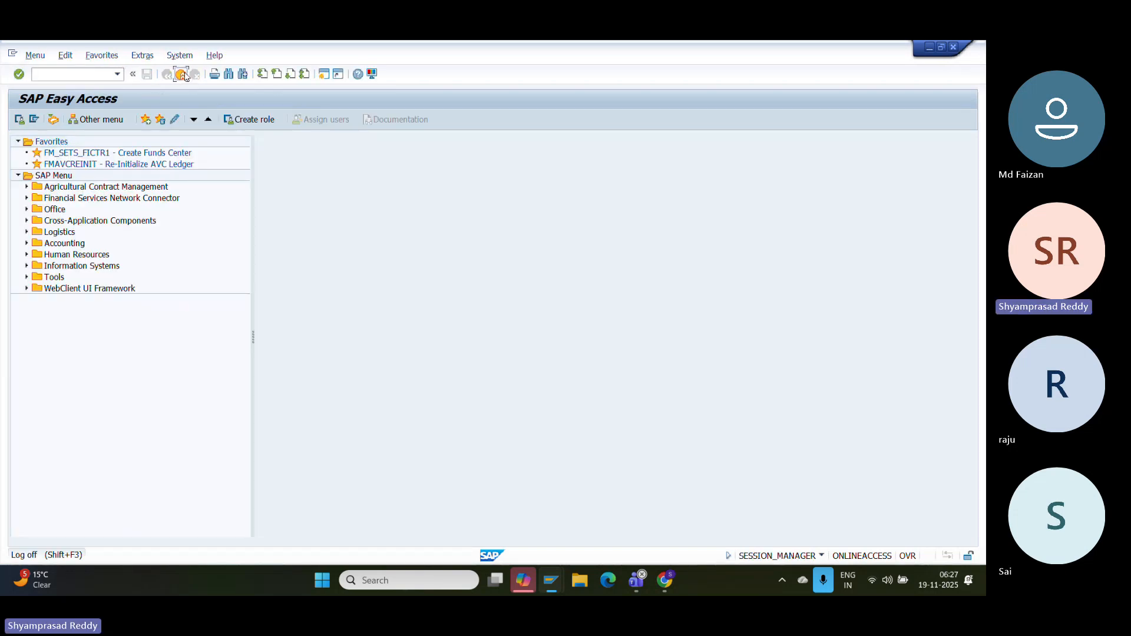
- Enter amount 15000000 INR on the vendor item and set the next line's posting key to 40
click(183, 75)
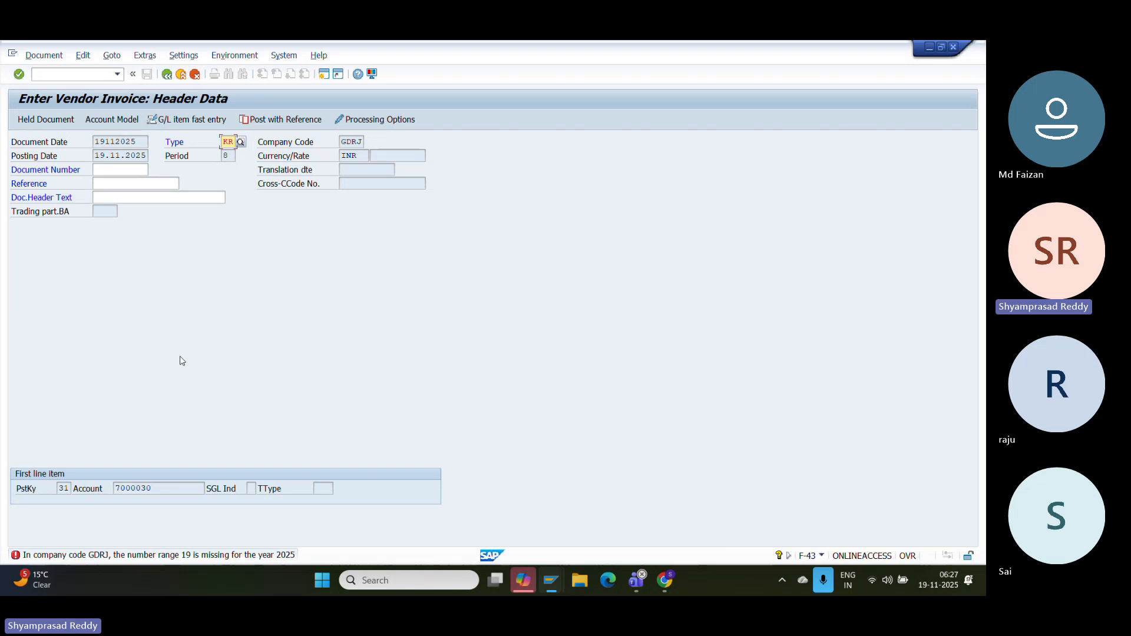
key(Return)
text(15)
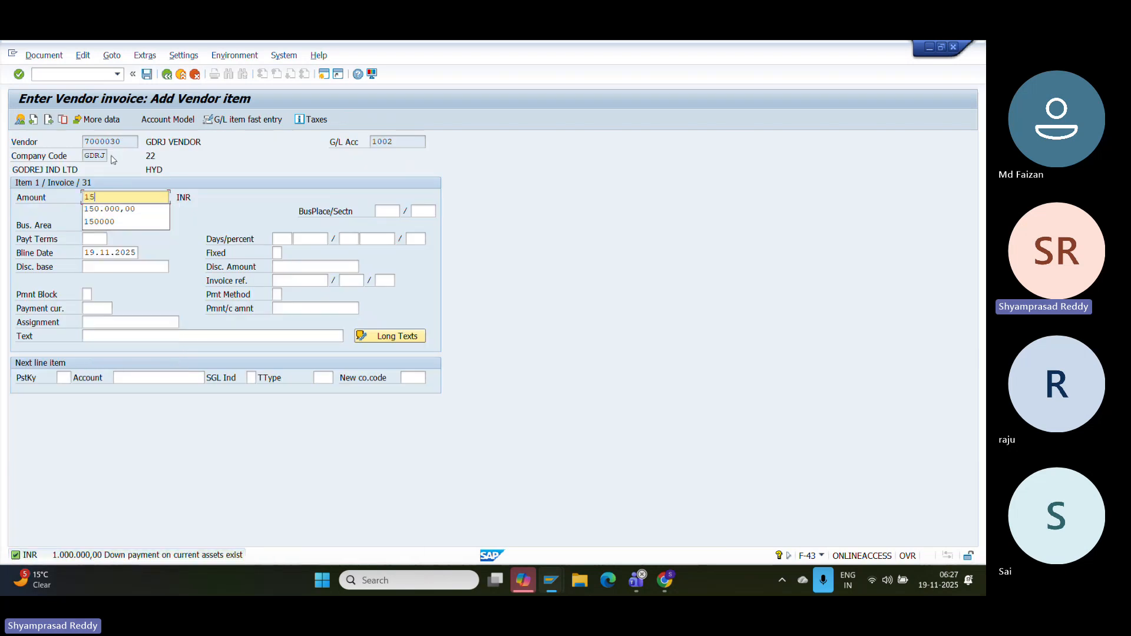
text(000000)
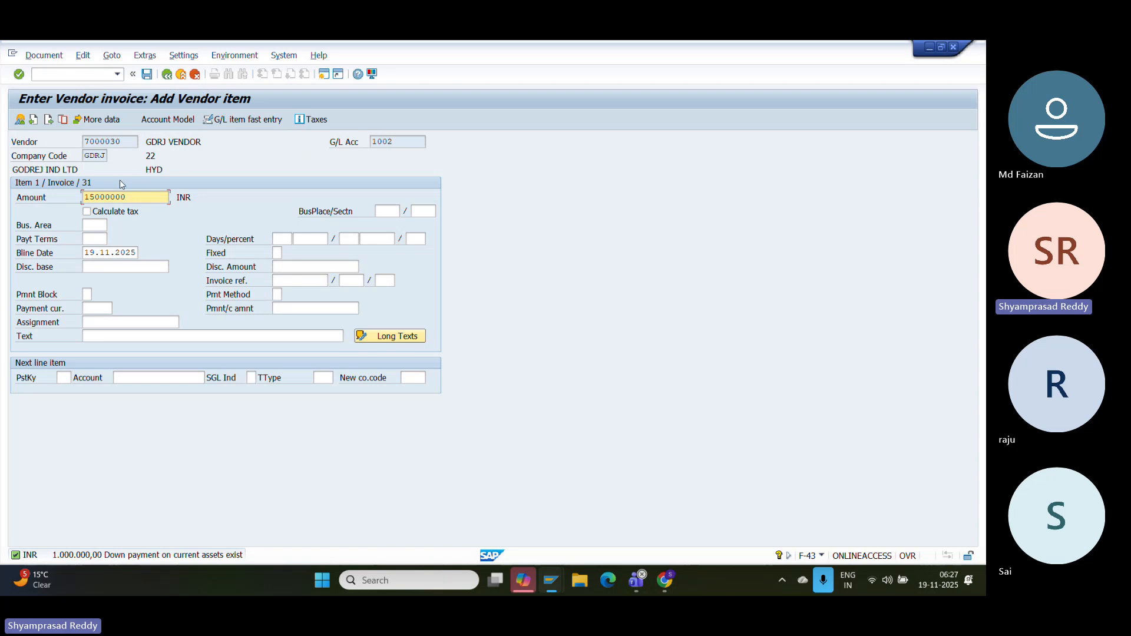
click(63, 377)
text(50)
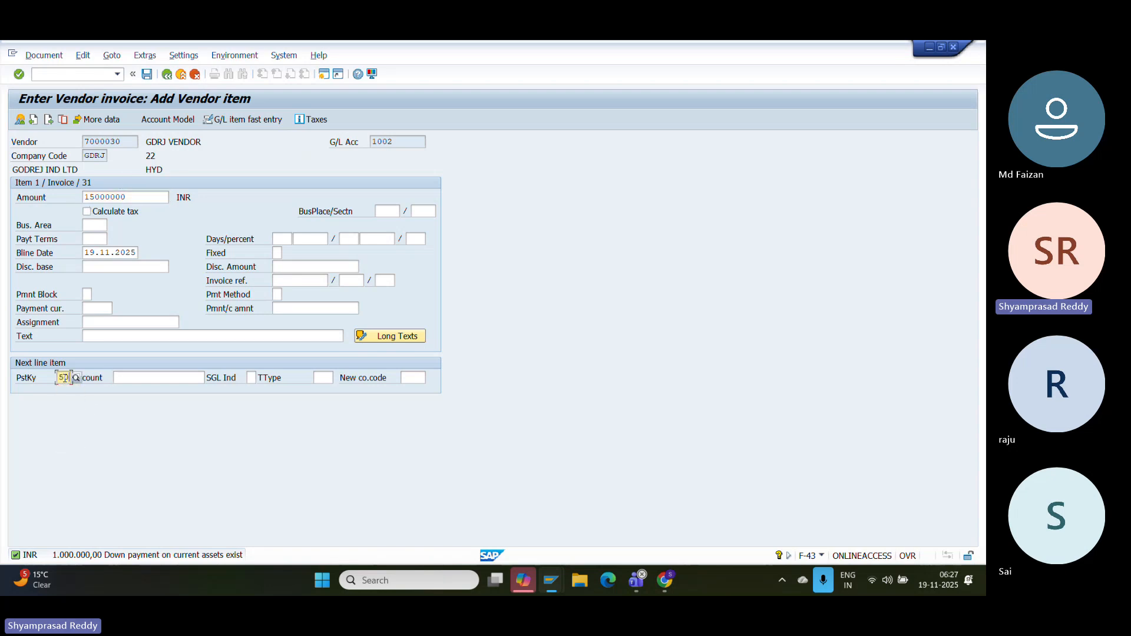
key(BackSpace)
key(BackSpace)
key(Down)
key(Down)
key(Down)
key(Return)
click(132, 377)
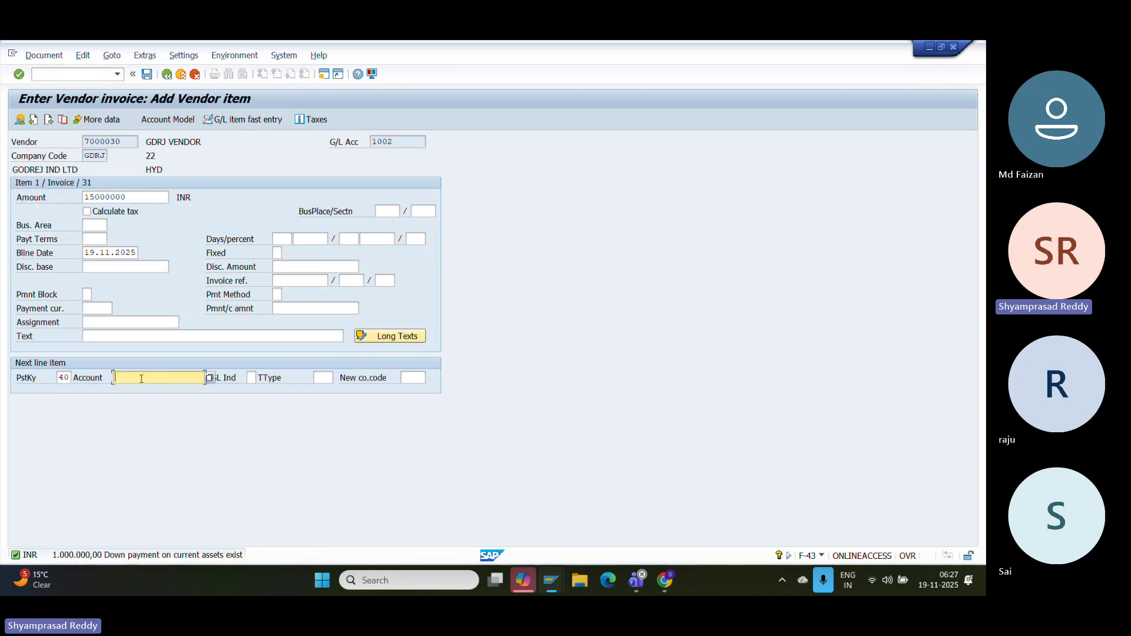
- Browse the G/L account lookup (1003 VEN REC SP GL, 2001 LAB Equipment Exp), then close it
click(209, 378)
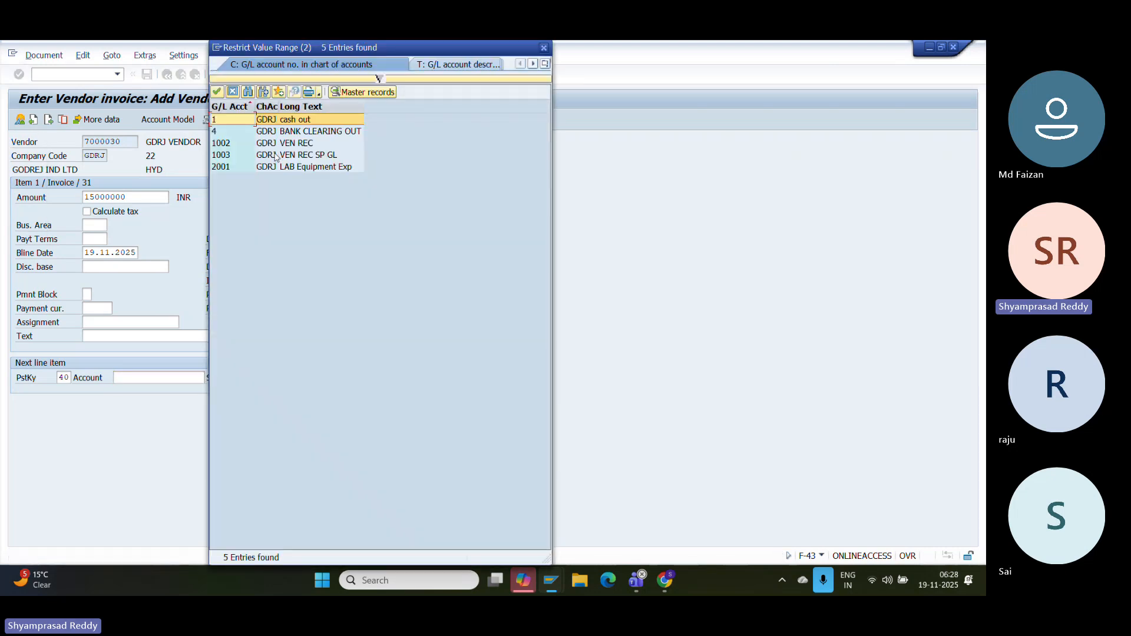
click(277, 155)
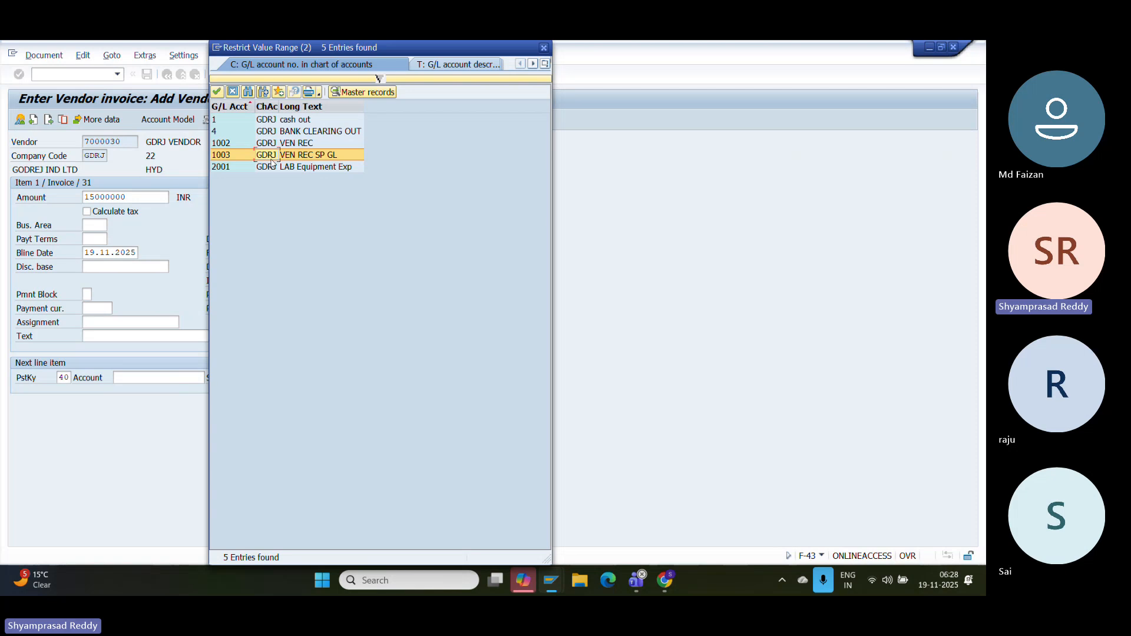
click(273, 168)
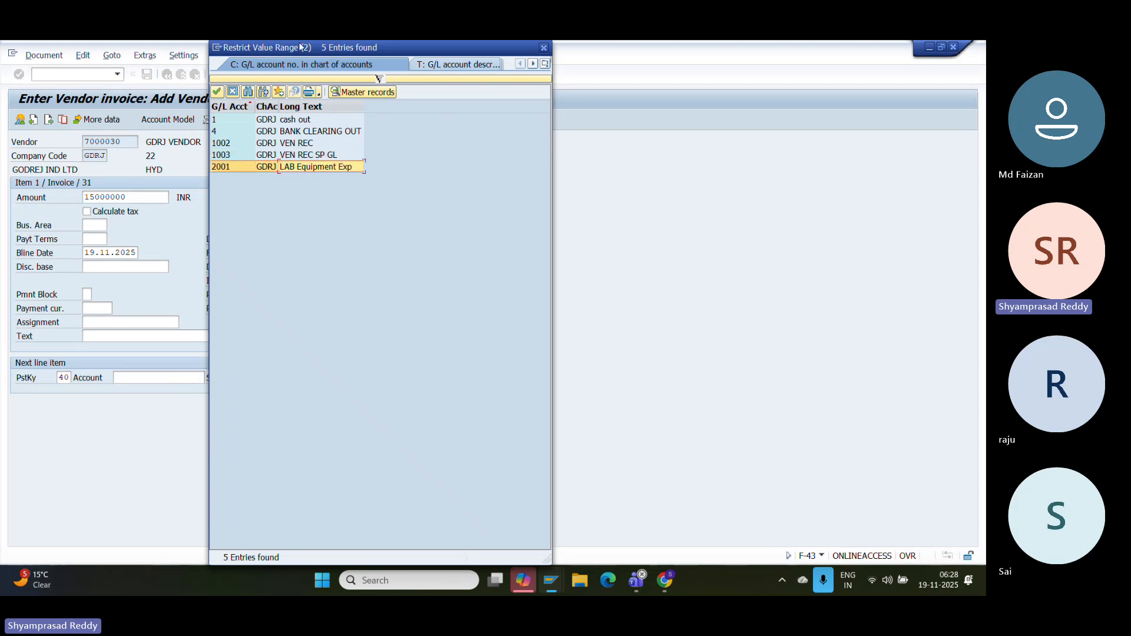
drag(301, 47, 301, 84)
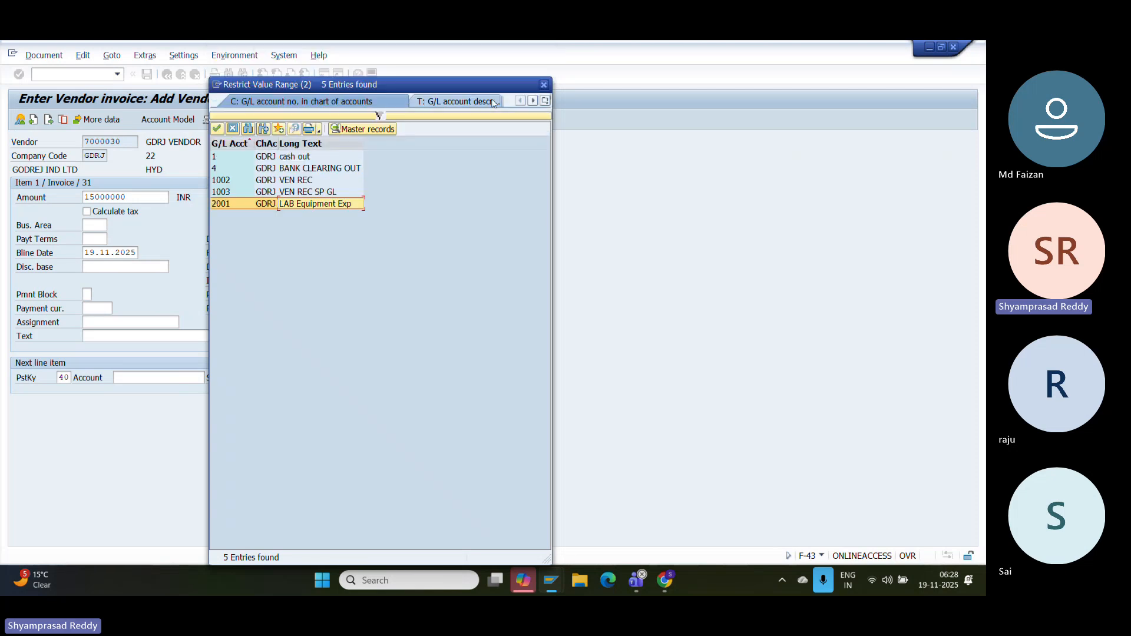
click(545, 85)
click(69, 76)
- Start creating G/L account 2002 via /OFS00 with account group Expenses
text(/O)
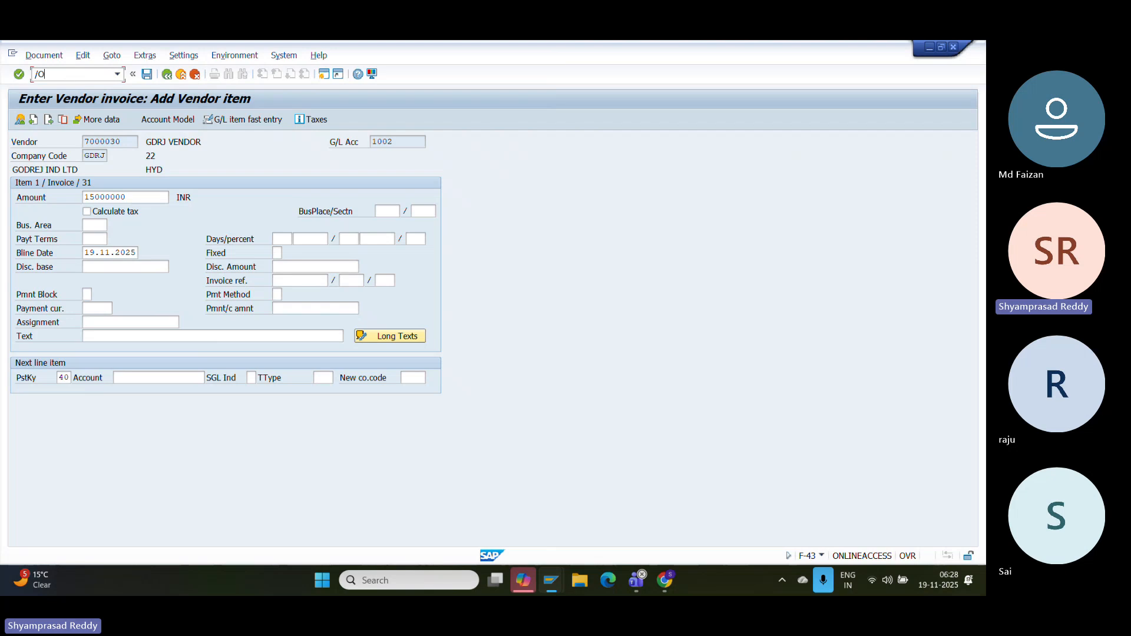
text(FS00)
key(Return)
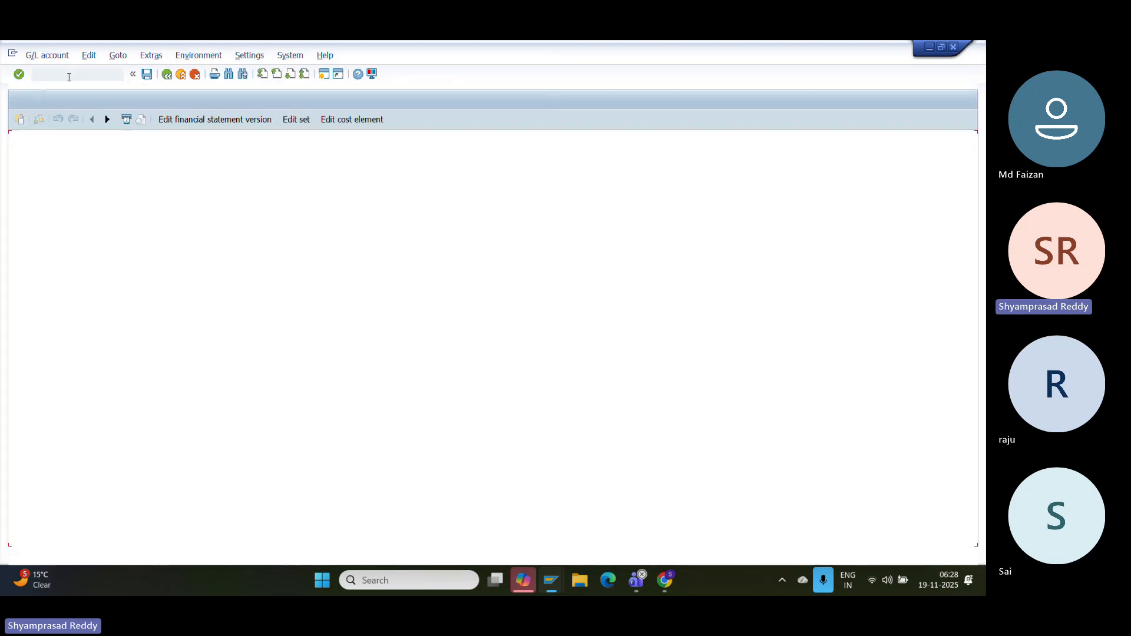
key(BackSpace)
text(2003)
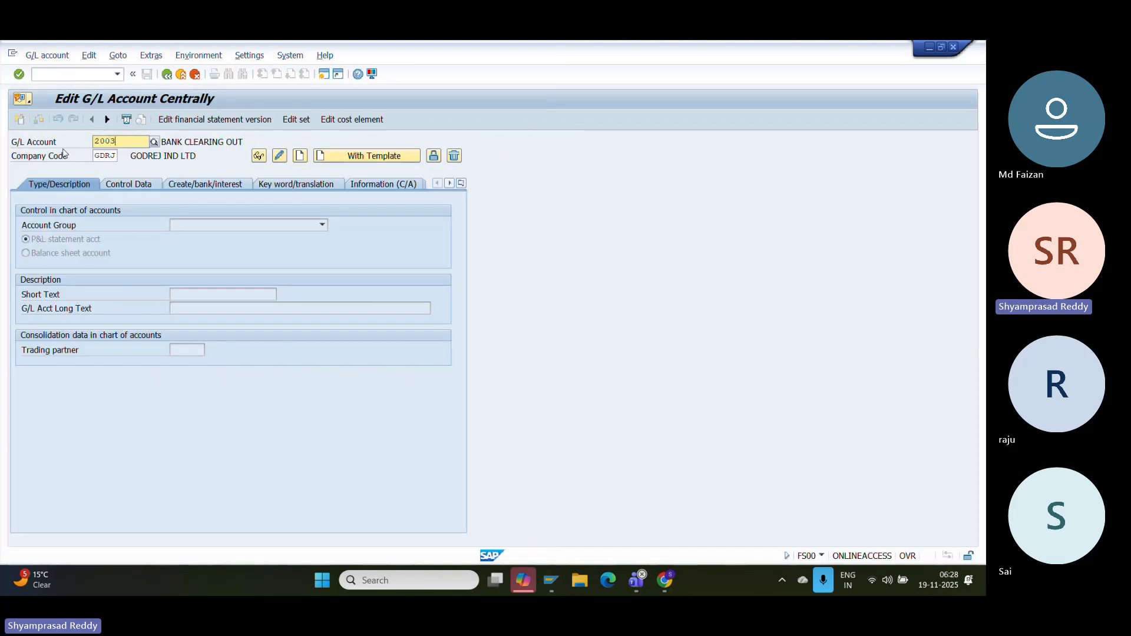
key(BackSpace)
text(2)
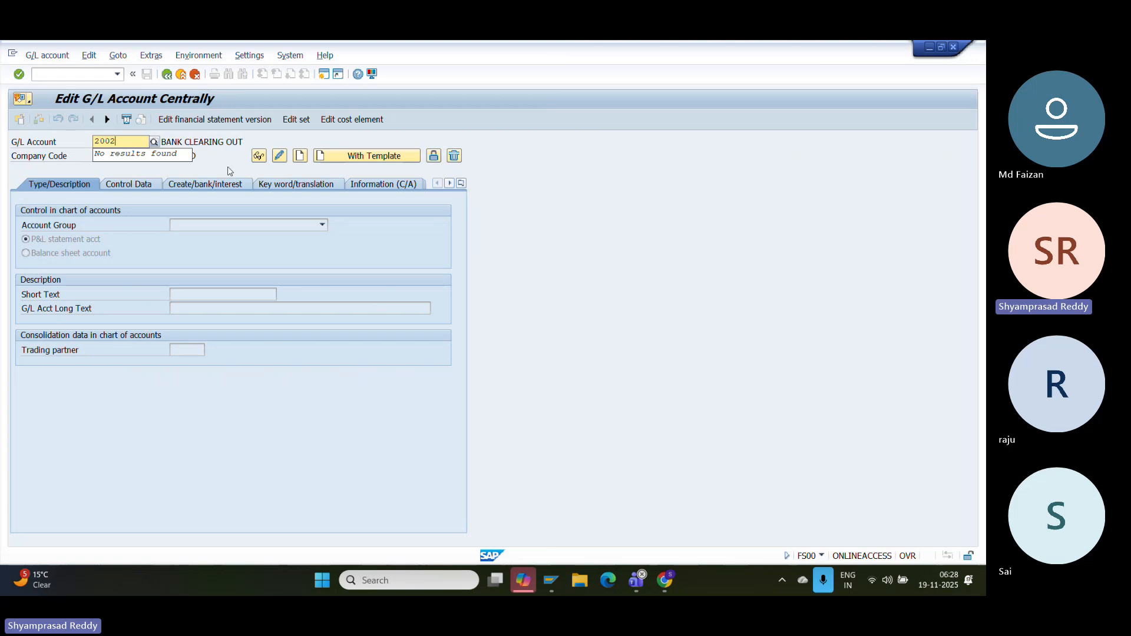
click(302, 156)
click(211, 224)
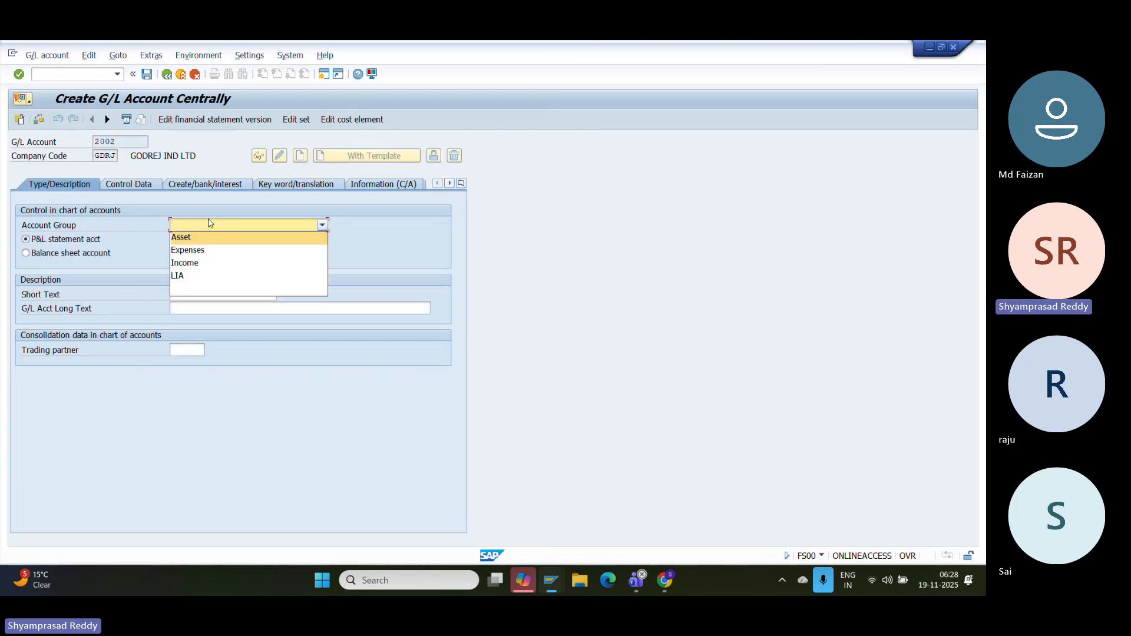
click(186, 249)
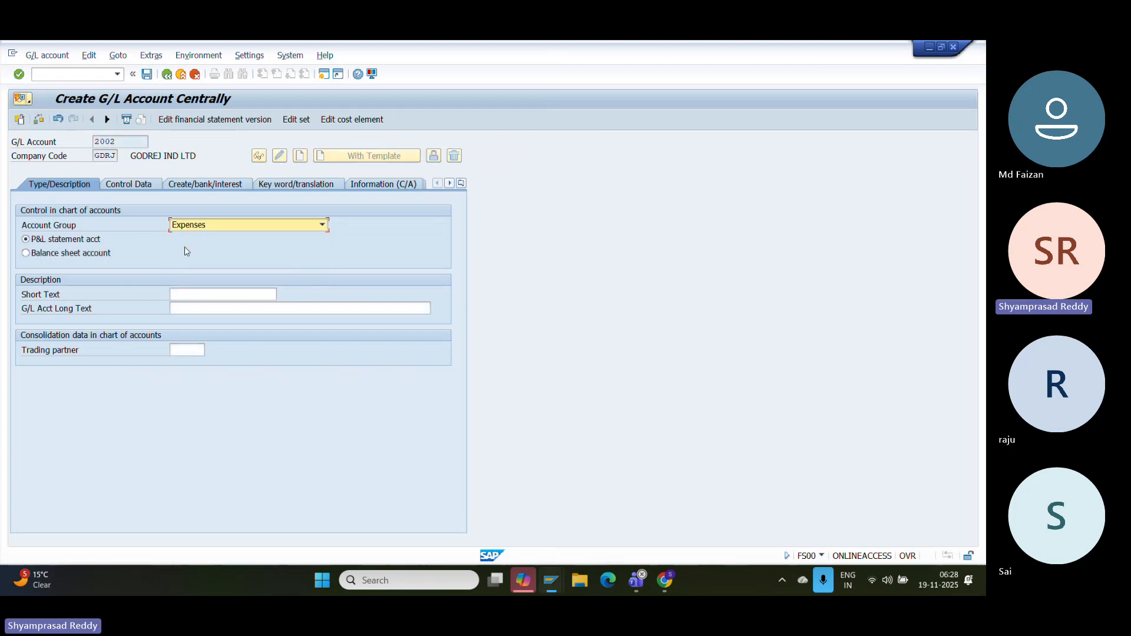
- Enter MICRO SCOPE as the account's short and long text
click(185, 291)
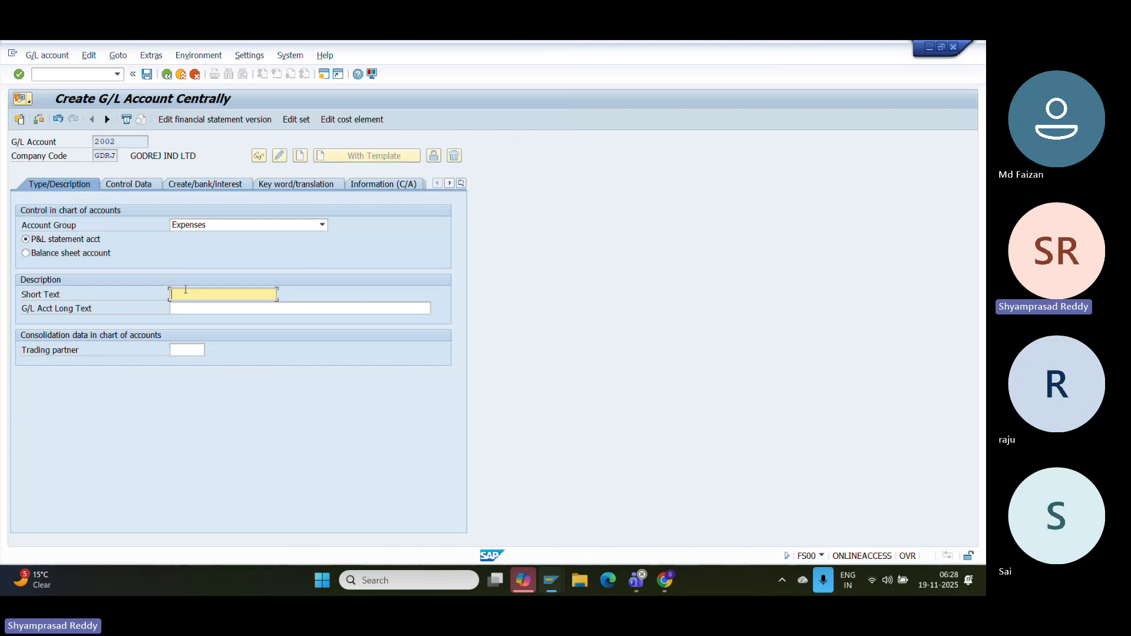
text(MI)
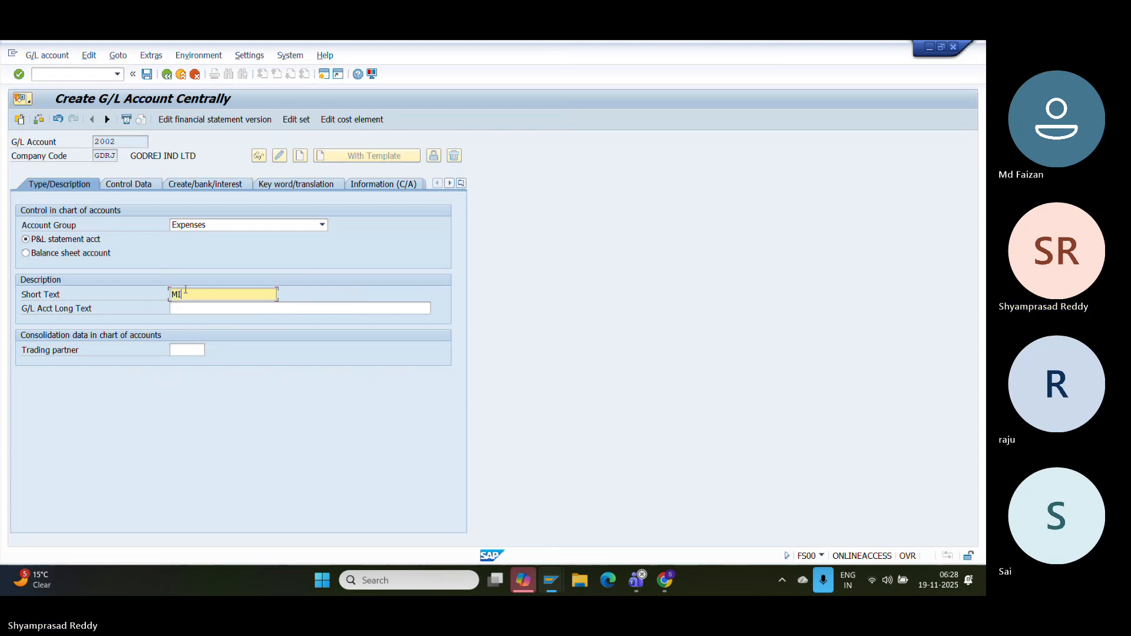
text(CRO SCOPE)
drag(226, 294, 75, 288)
click(184, 309)
text(MIR)
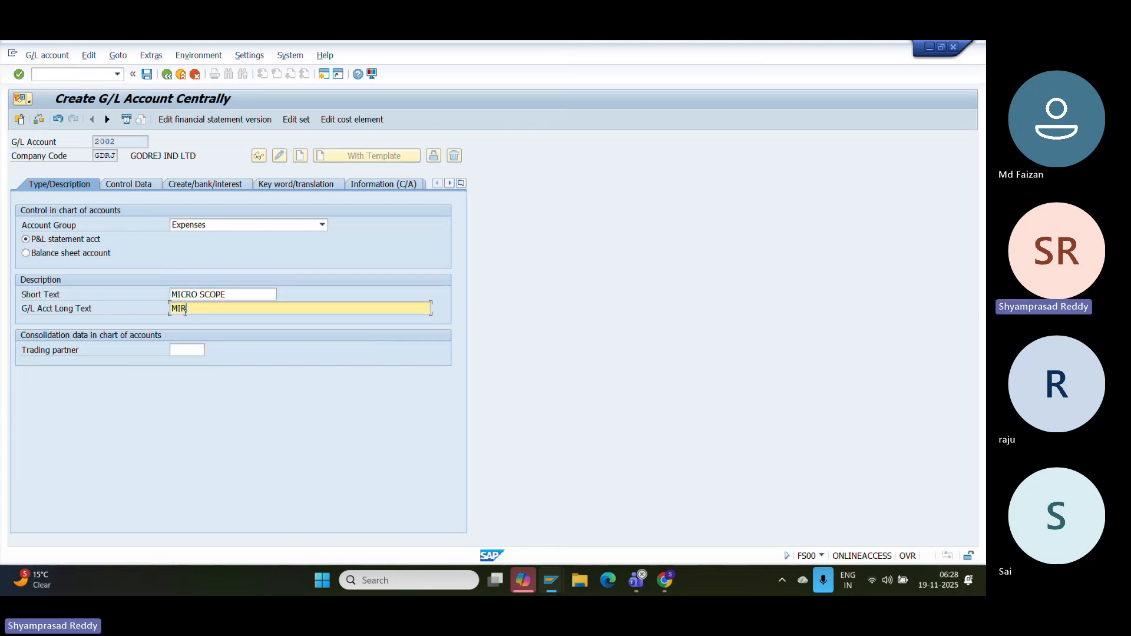
text(CO)
key(BackSpace)
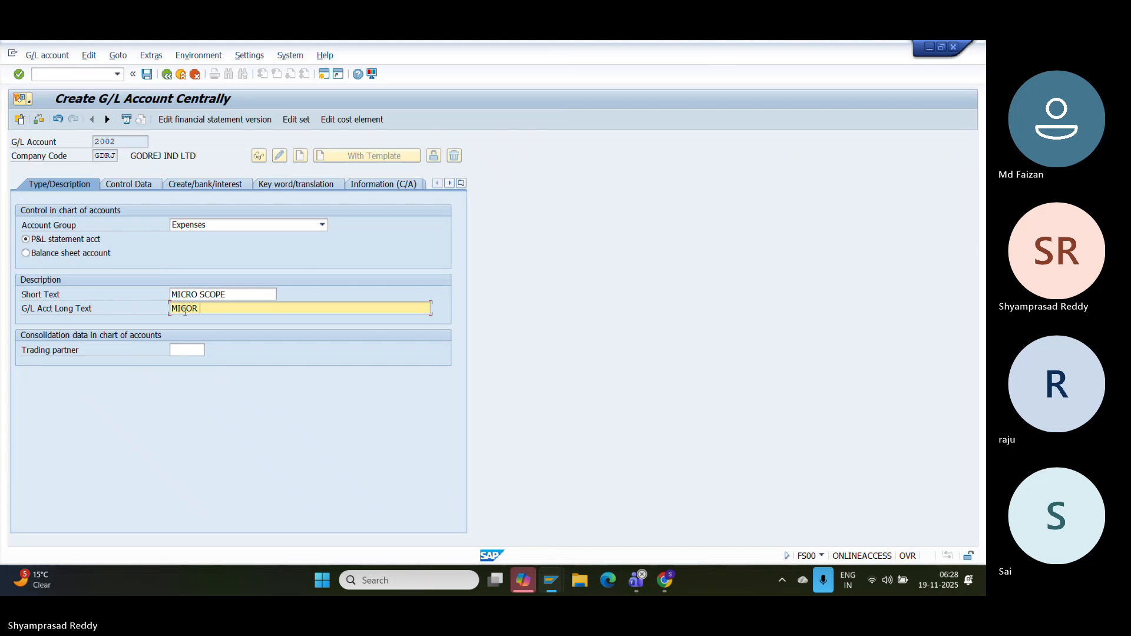
text(O SCOPE)
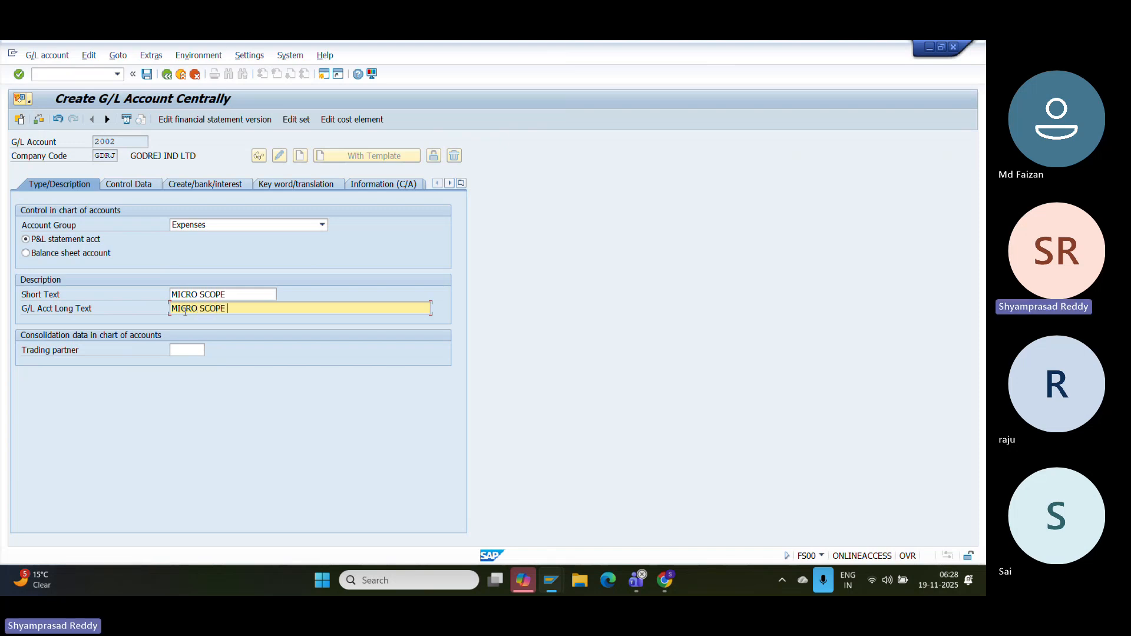
key(Return)
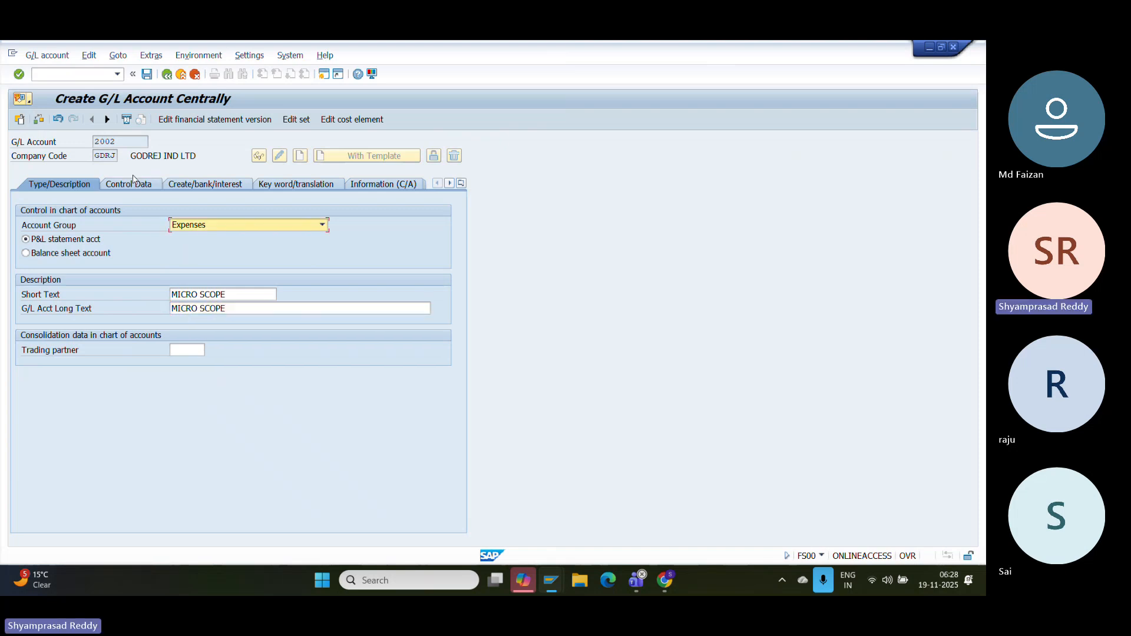
- Set sort key 001 and turn on line item display
click(133, 182)
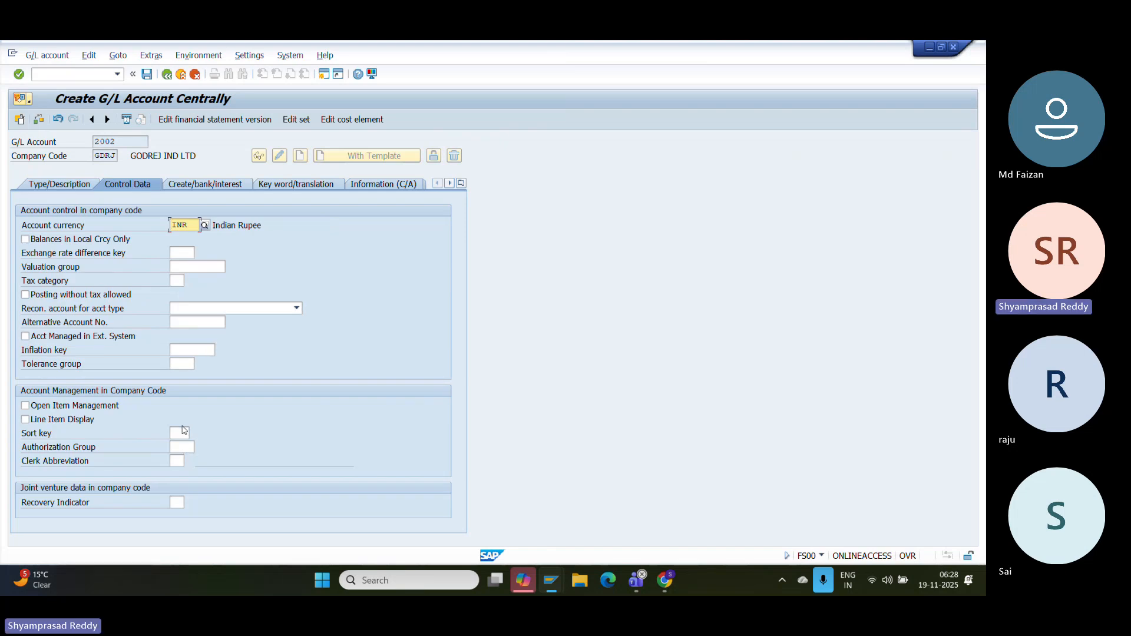
click(183, 431)
click(195, 433)
click(201, 457)
click(25, 418)
- Set field status group G004 Cost accounts and save account 2002
click(204, 184)
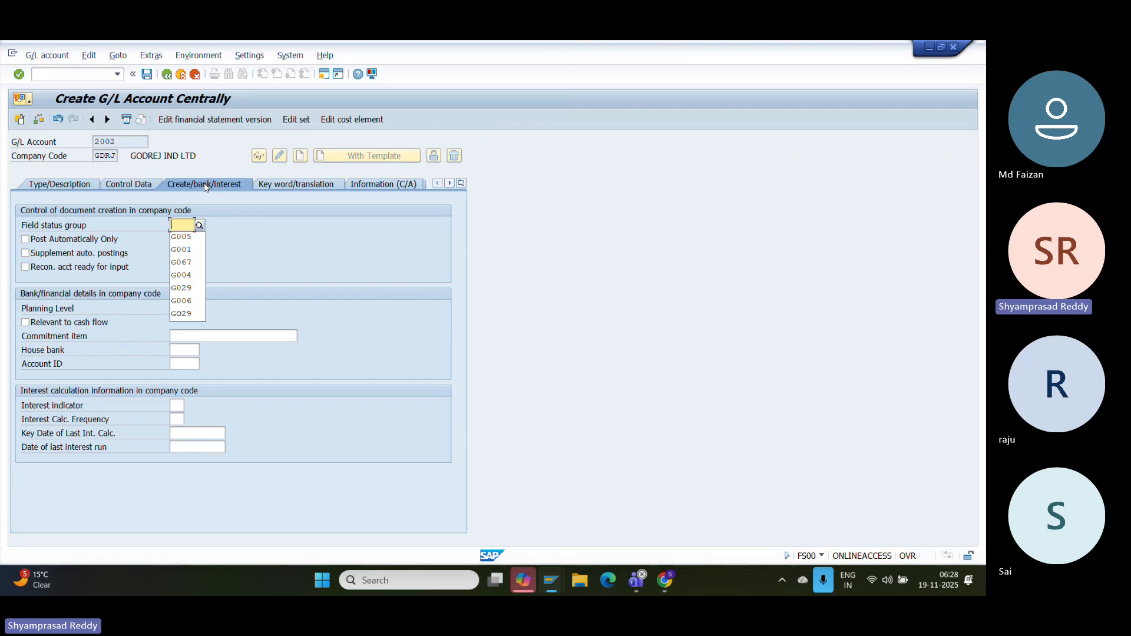
key(Down)
key(Down)
key(Down)
key(Down)
key(Up)
key(Return)
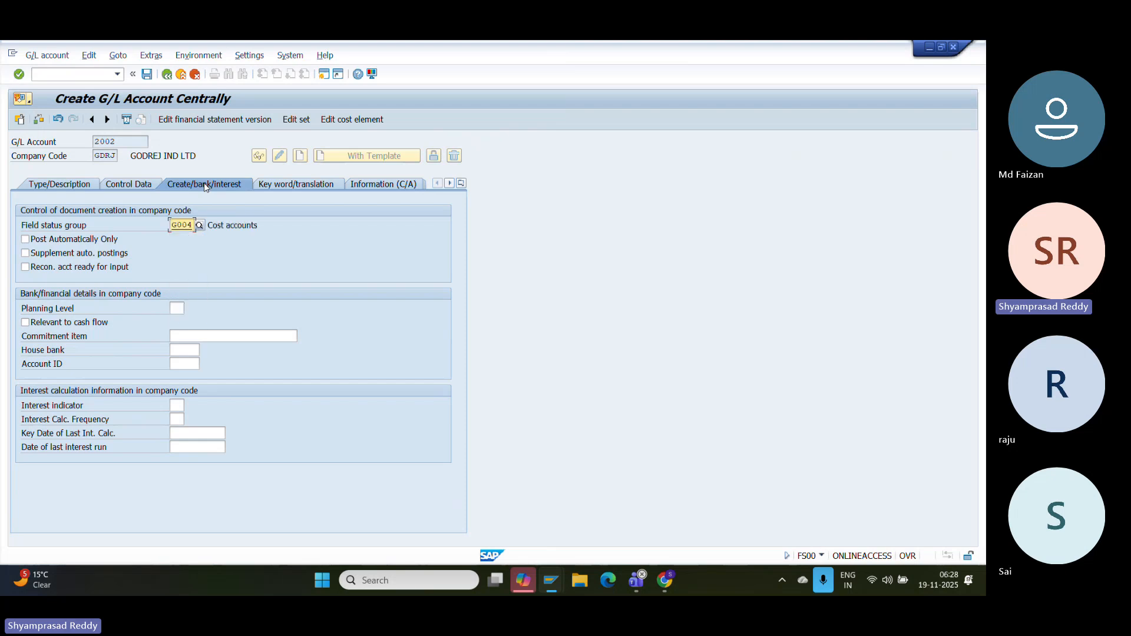
click(147, 74)
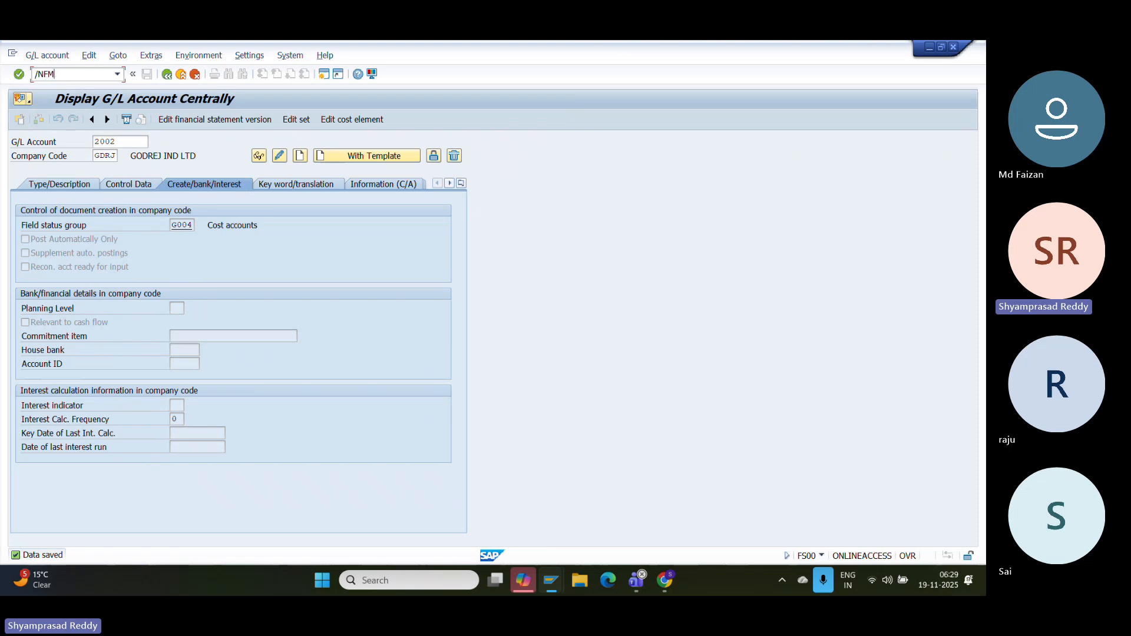
- Start creating funds center HEALTH+ in place of the prefilled DUMMY1
key(Return)
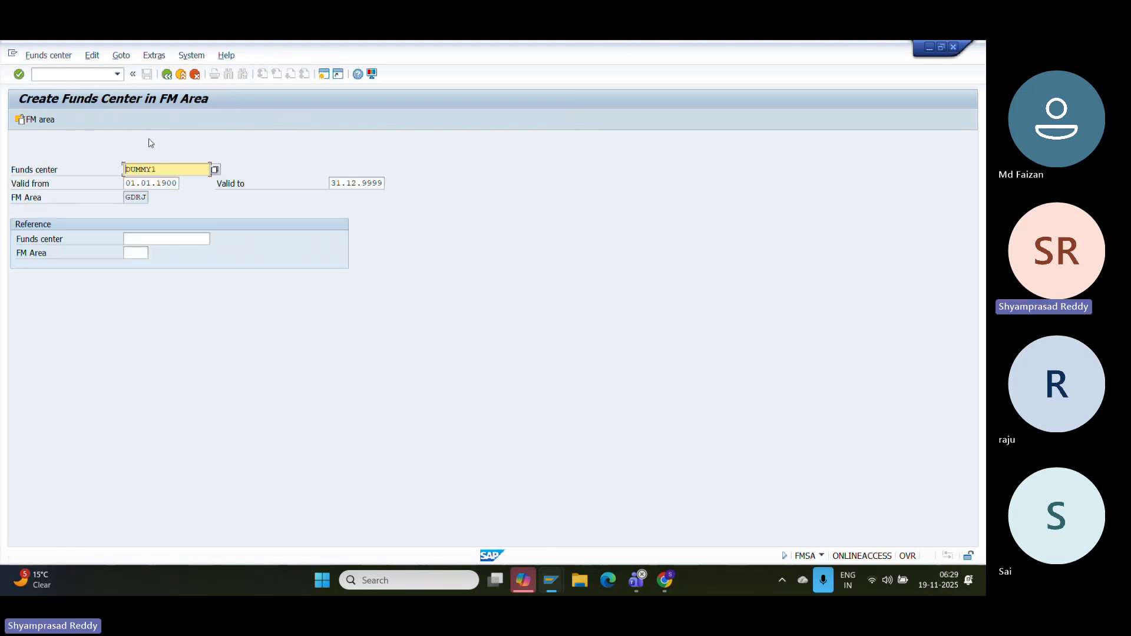
key(Delete)
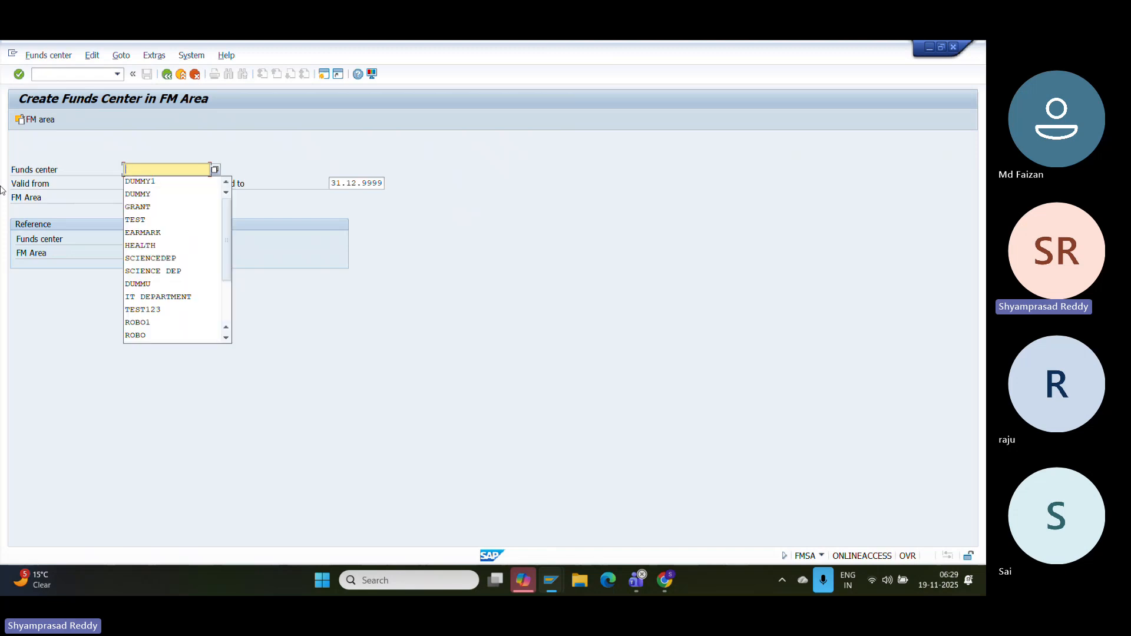
text(H)
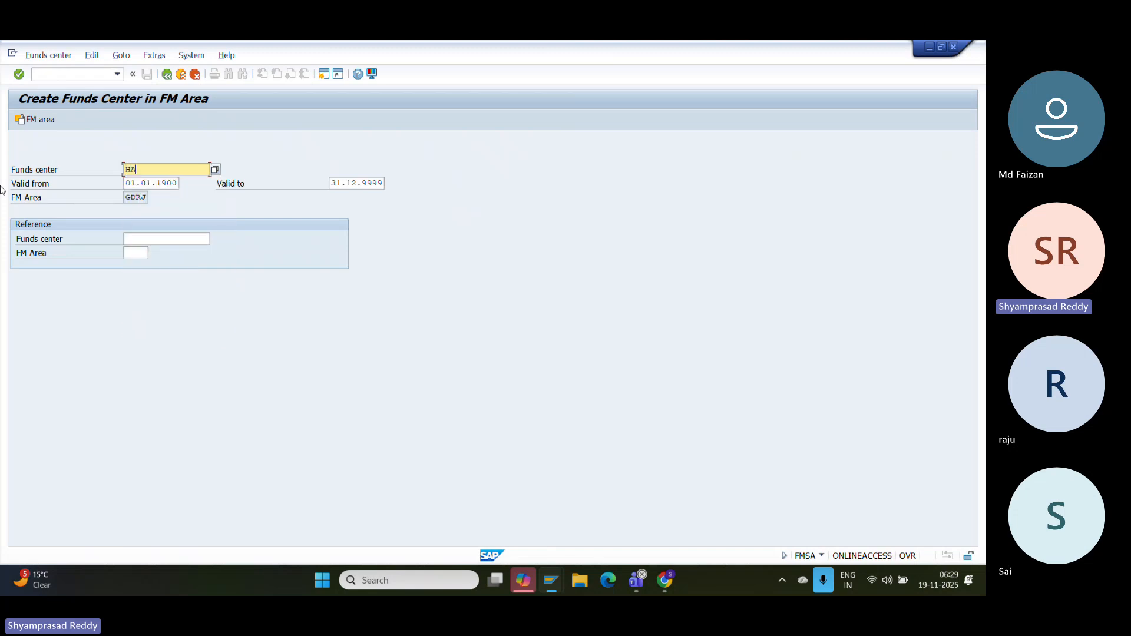
text(EALTH+)
key(Return)
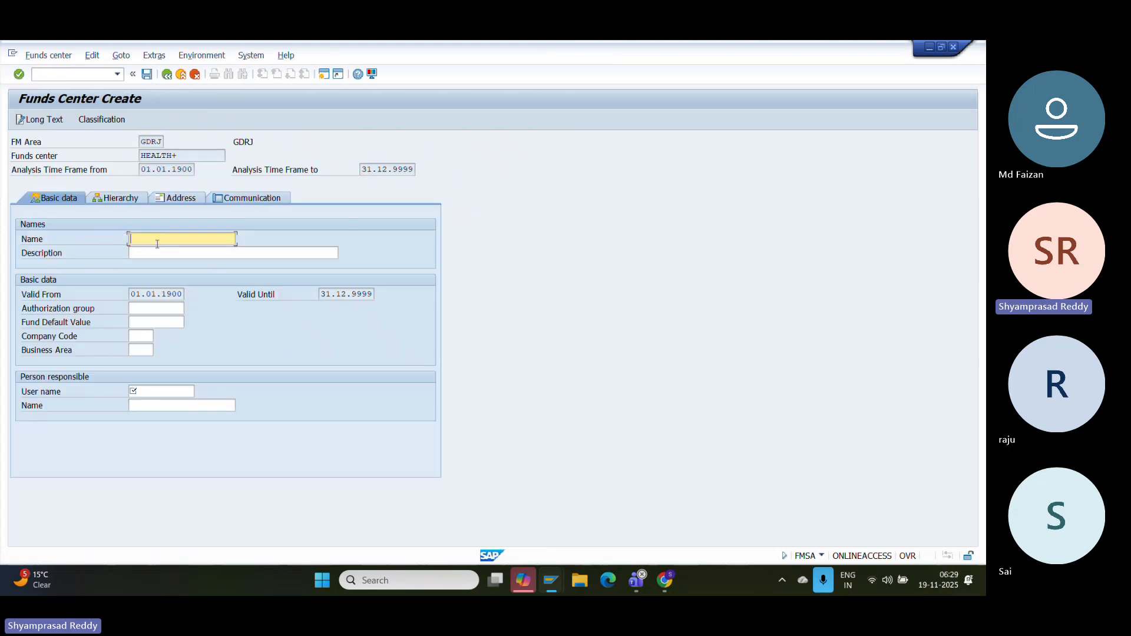
- Name the funds center HEALTH+ DEP
text(HEAKT)
key(BackSpace)
key(BackSpace)
key(BackSpace)
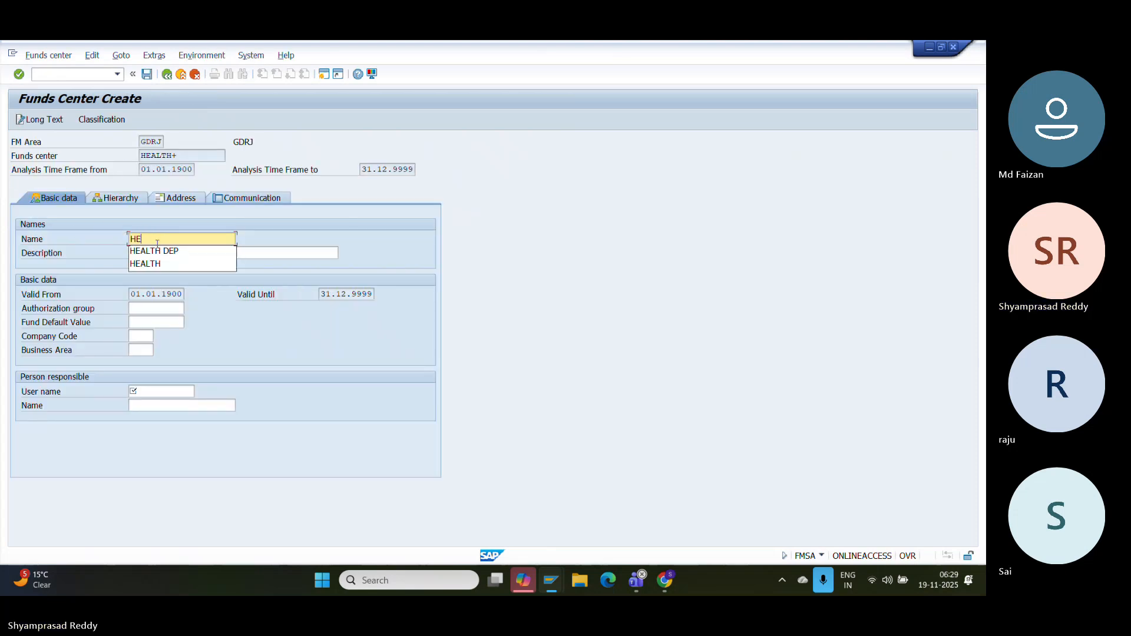
text(ALTH DEP)
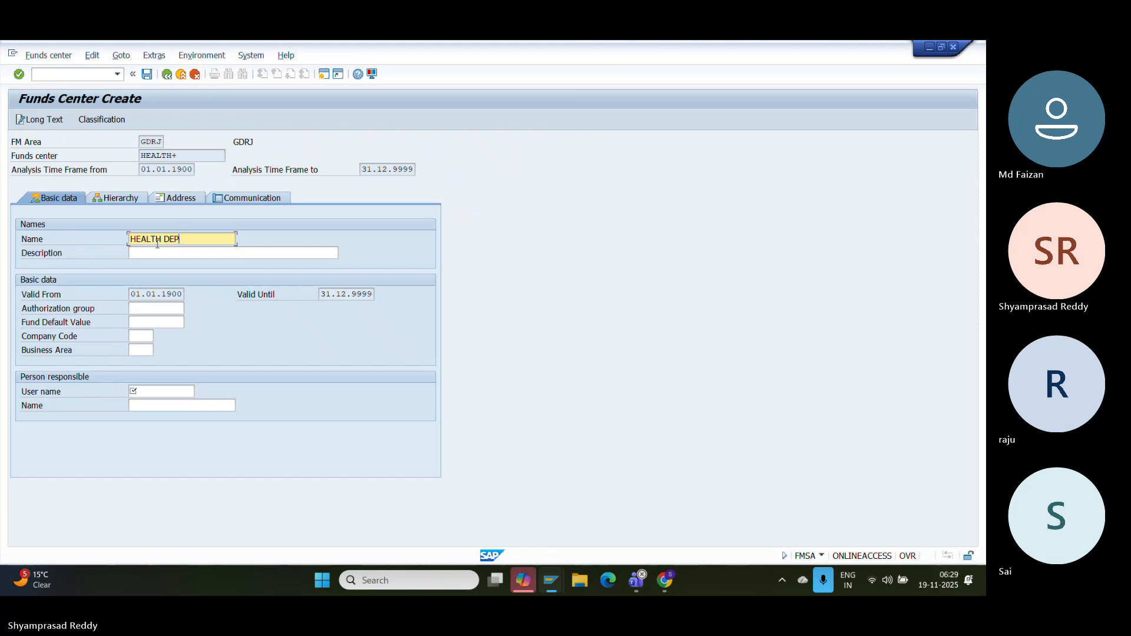
click(196, 255)
click(166, 239)
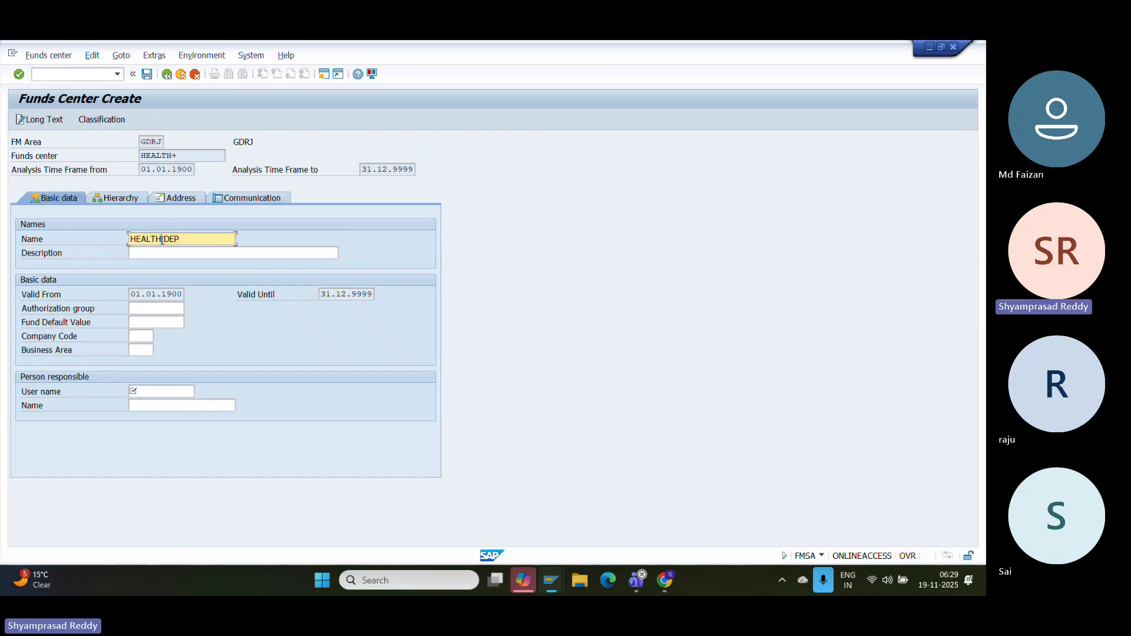
text(+ DE)
- Copy the name into Description, set company code GDRJ and the responsible user, then save
drag(212, 240, 49, 246)
key(ctrl+c)
key(Tab)
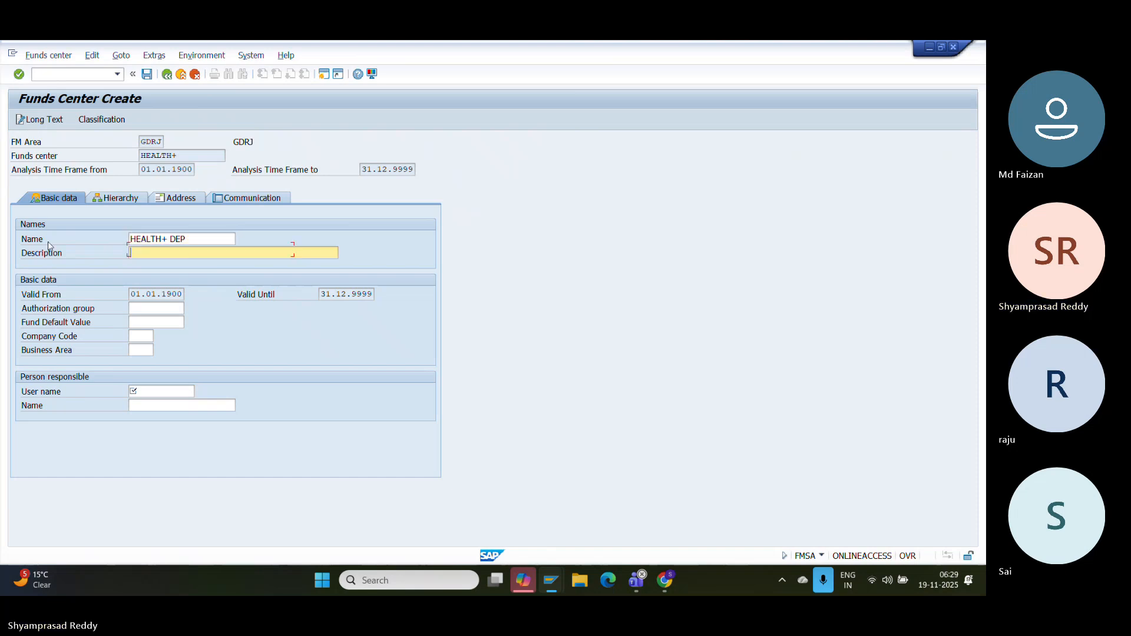
key(ctrl+v)
key(Tab)
key(Tab)
key(Tab)
key(Down)
key(Down)
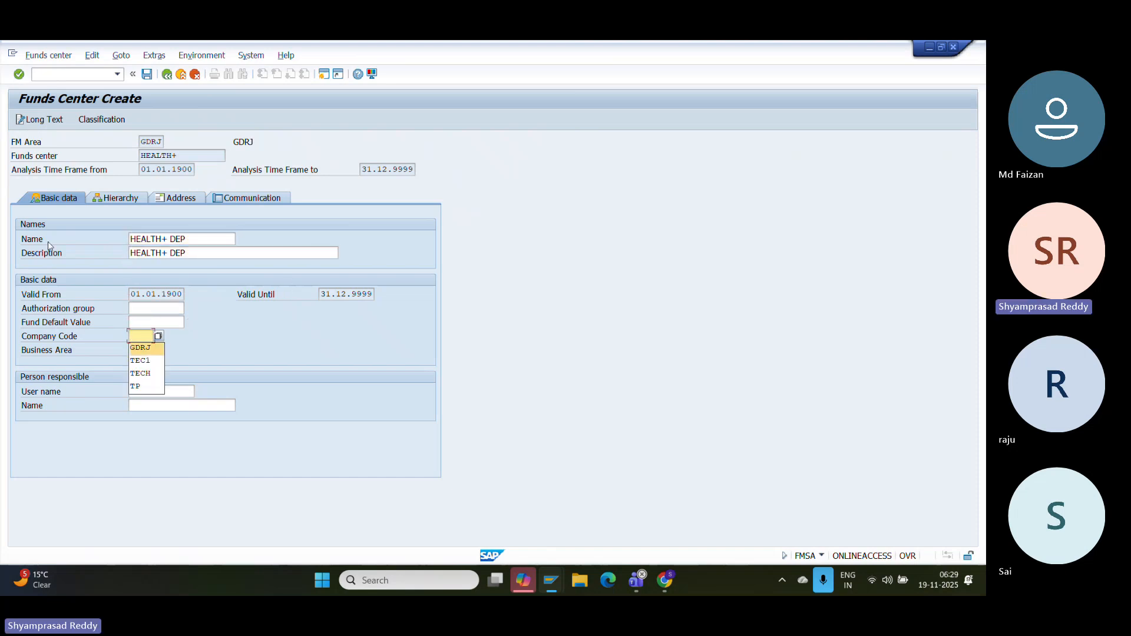
key(Tab)
key(Tab)
key(Down)
key(Down)
key(Return)
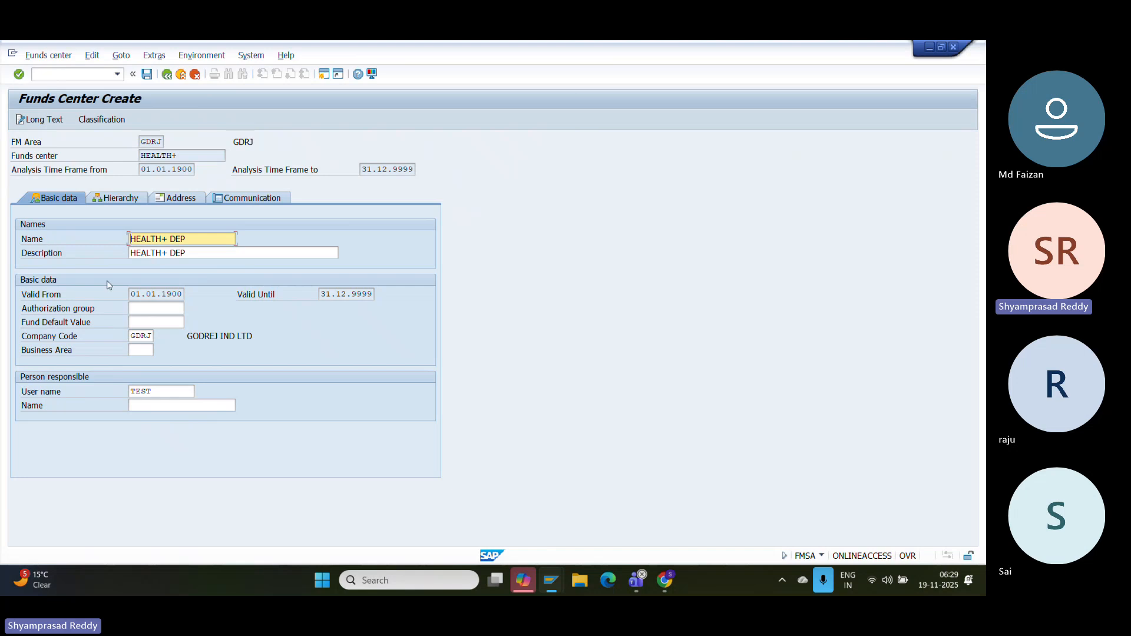
click(148, 74)
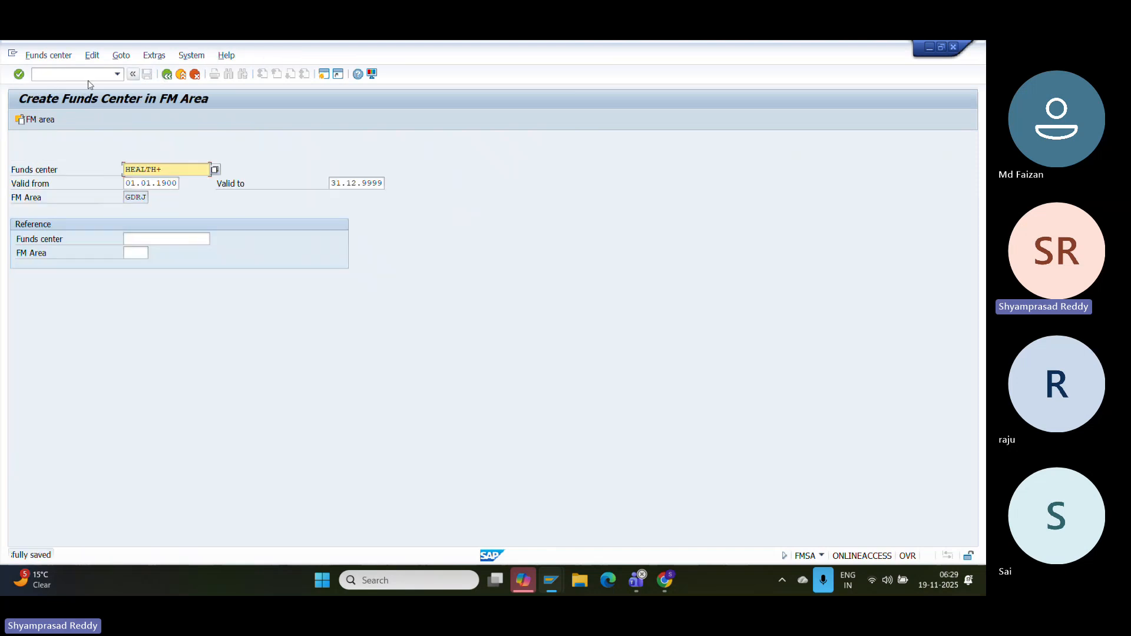
click(72, 75)
- In /NFMCIA, replace BCLEARING with MICROSCOPE and start creating that commitment item
text(/NFMCIA)
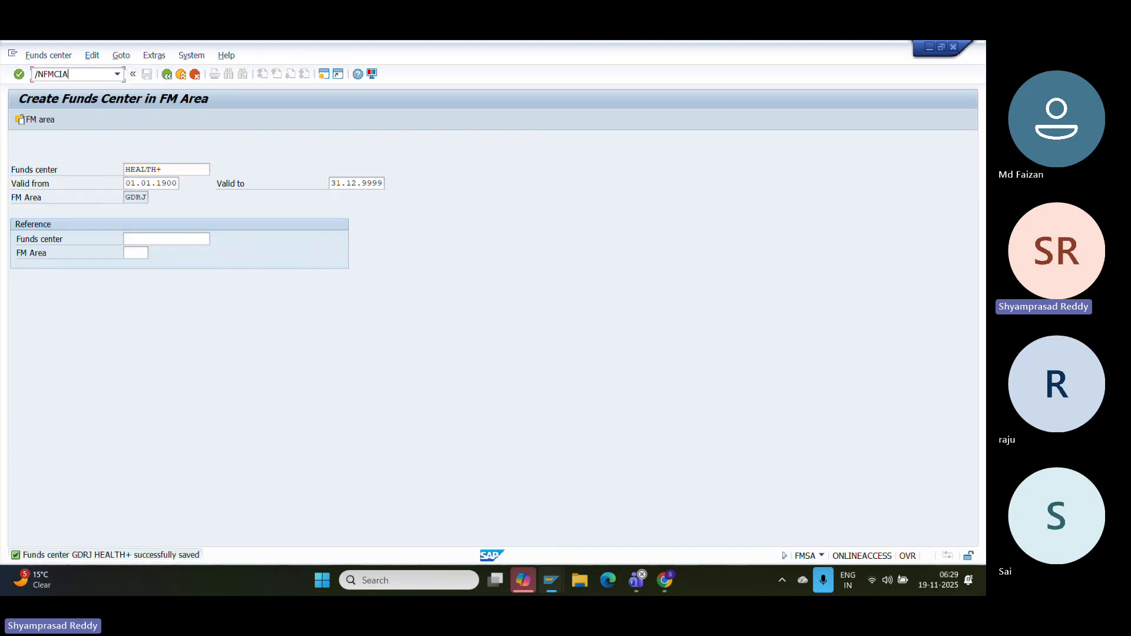
key(Return)
drag(178, 139, 54, 155)
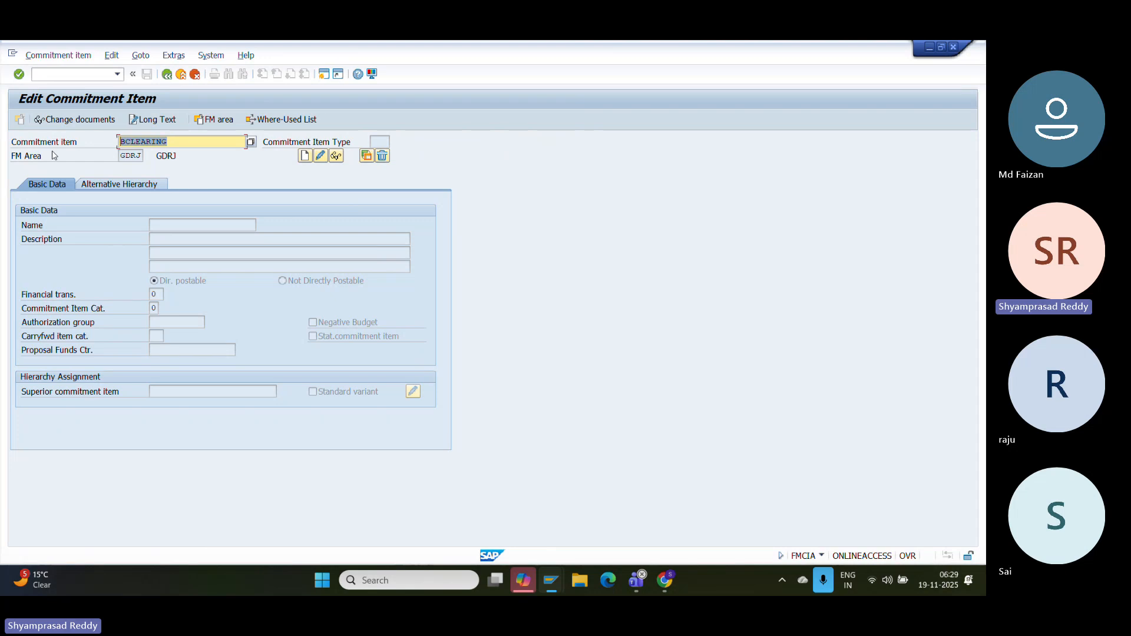
key(BackSpace)
text(M)
text(CI)
key(BackSpace)
key(BackSpace)
text(R)
key(BackSpace)
text(I)
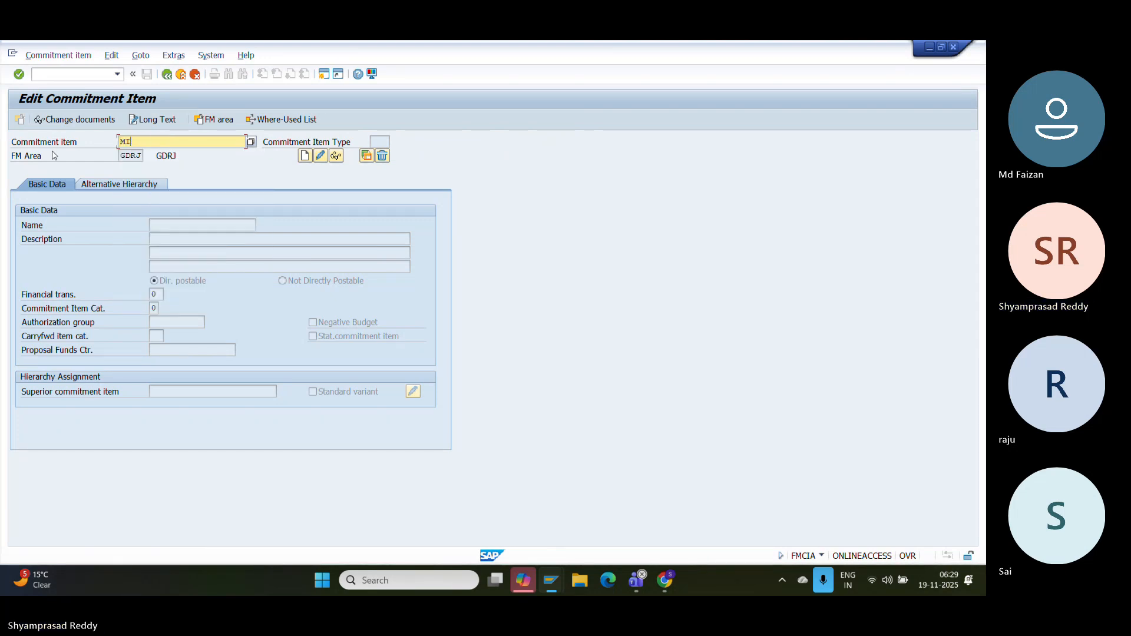
text(CROSCOPE)
click(304, 156)
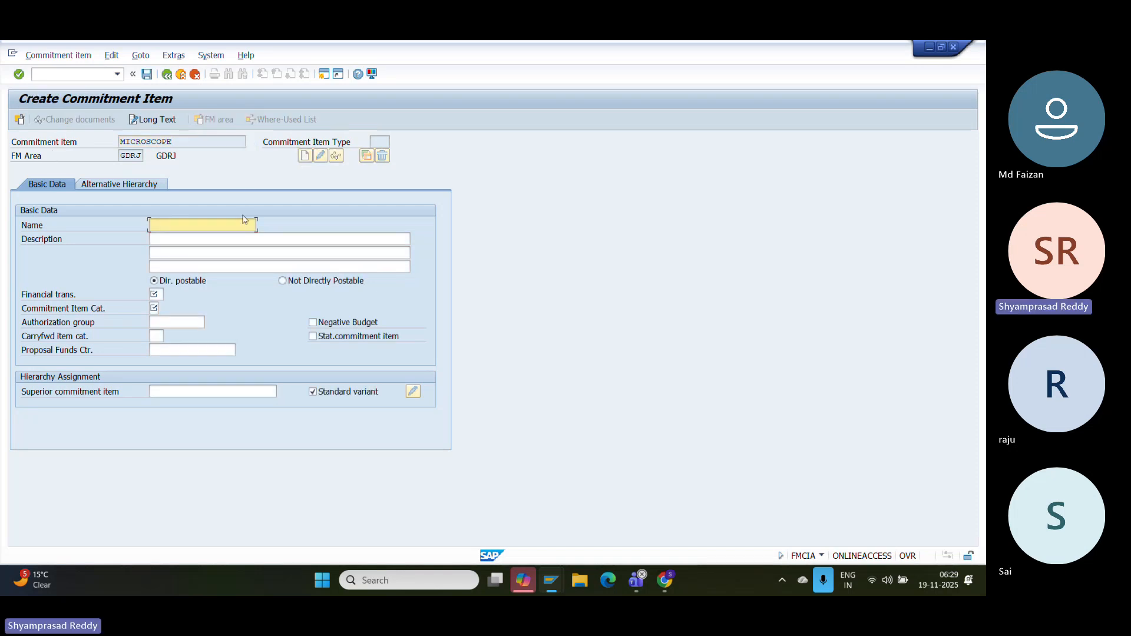
- Copy MICROSCOPE into the commitment item's name and description
drag(189, 143, 43, 159)
key(ctrl+c)
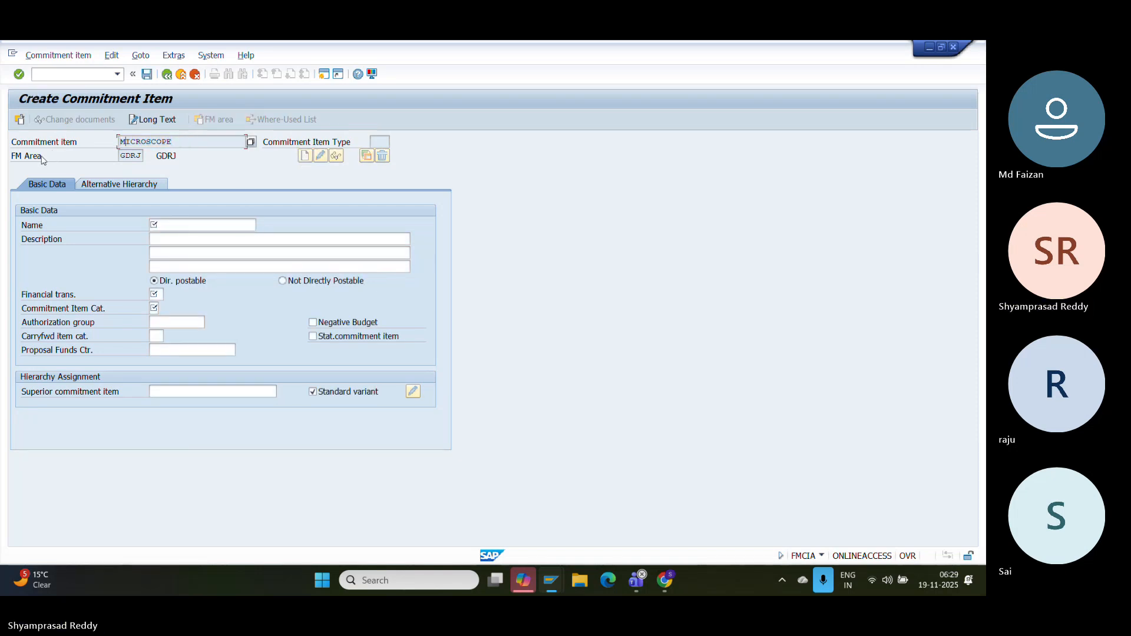
click(197, 224)
key(ctrl+v)
key(Tab)
key(Tab)
key(Tab)
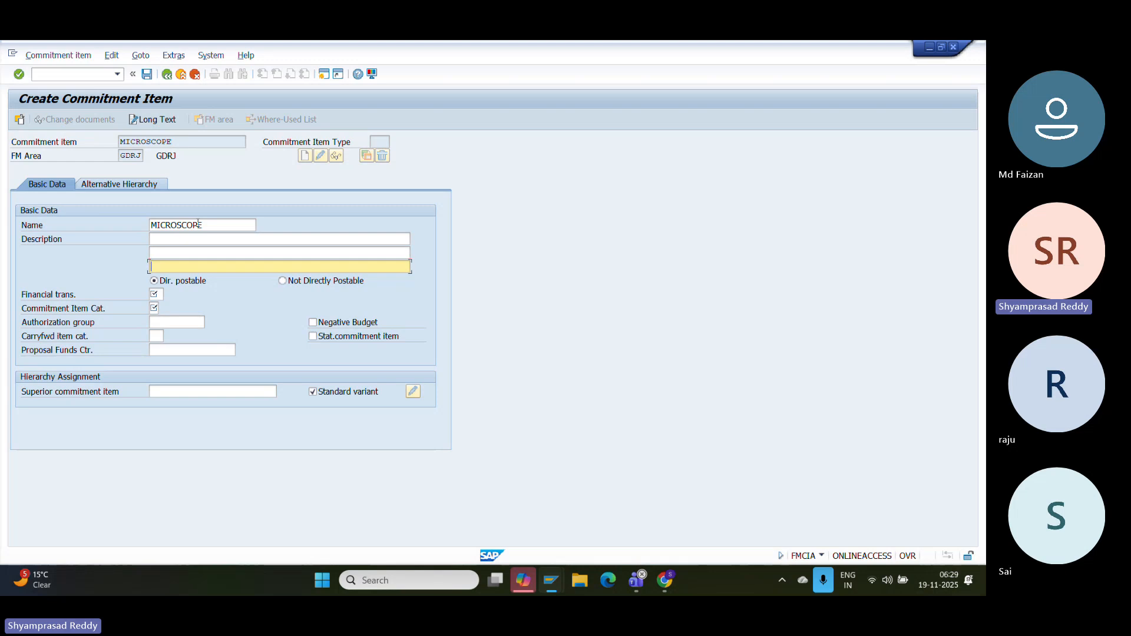
key(ctrl+v)
- Set financial transaction 30 and category 3 Expenditures, then save the commitment item
key(Tab)
key(Tab)
key(Down)
key(Down)
key(Down)
key(Return)
key(Tab)
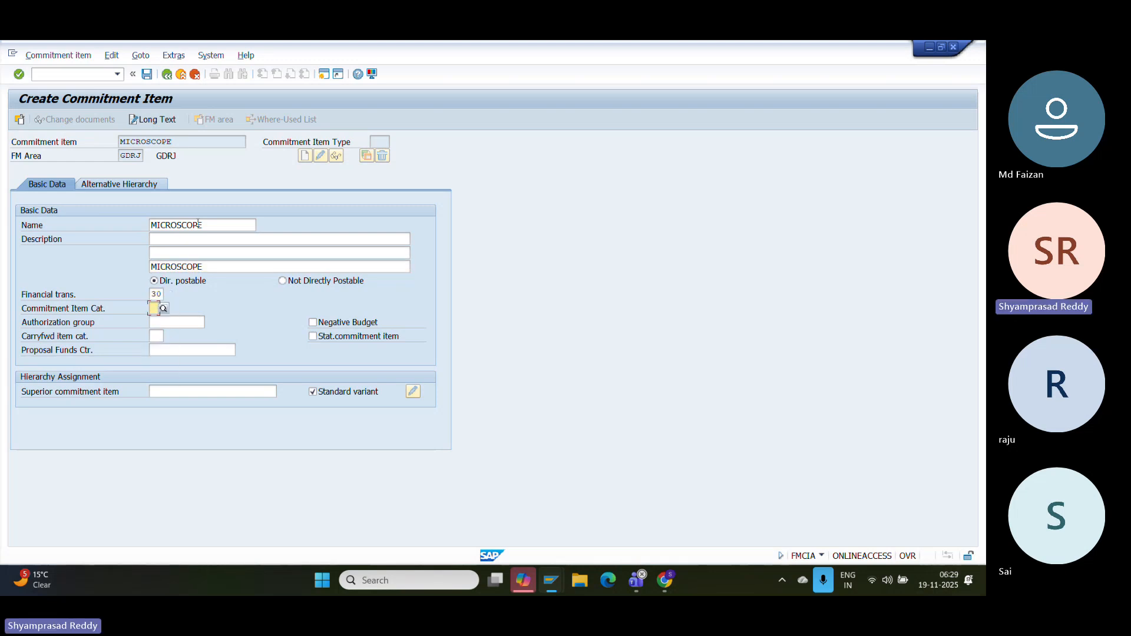
key(Down)
key(Down)
key(Down)
key(Up)
key(Down)
key(Down)
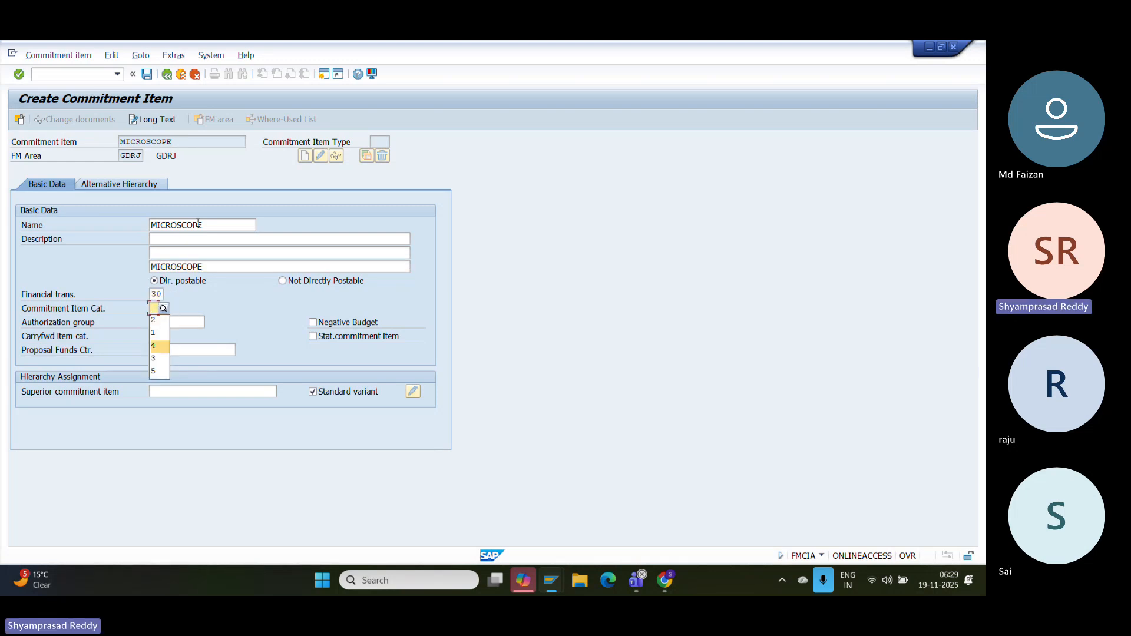
key(Down)
key(Return)
key(Return)
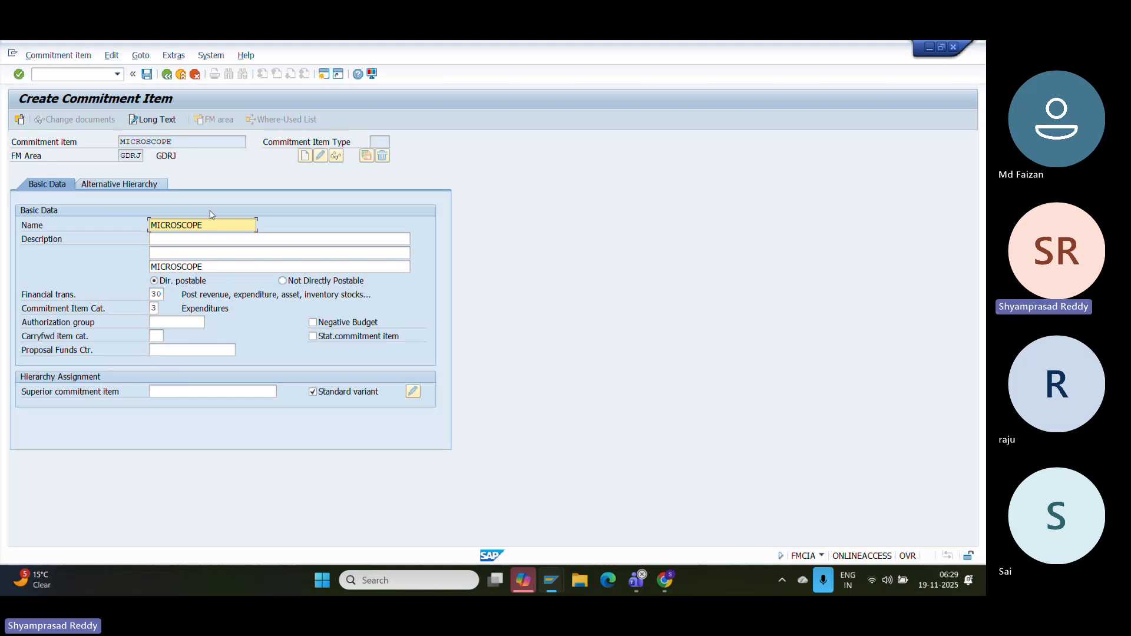
key(ctrl+s)
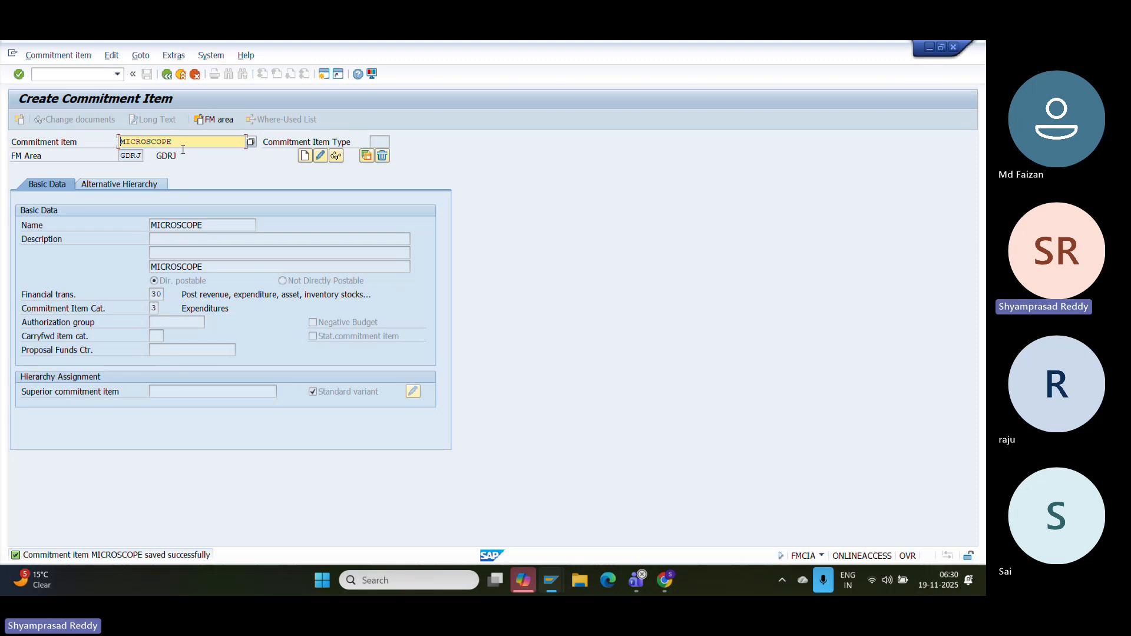
click(75, 74)
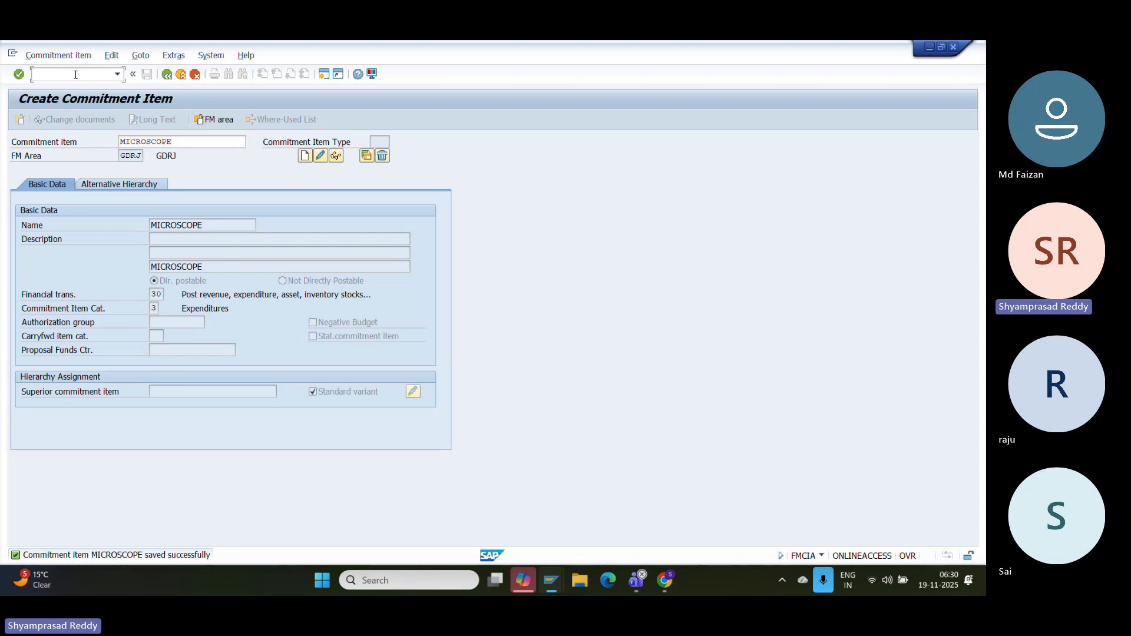
- Start creating cost center HEALTH+ in KS01, replacing the old DPDUMMY value
text(/NKS01)
key(Return)
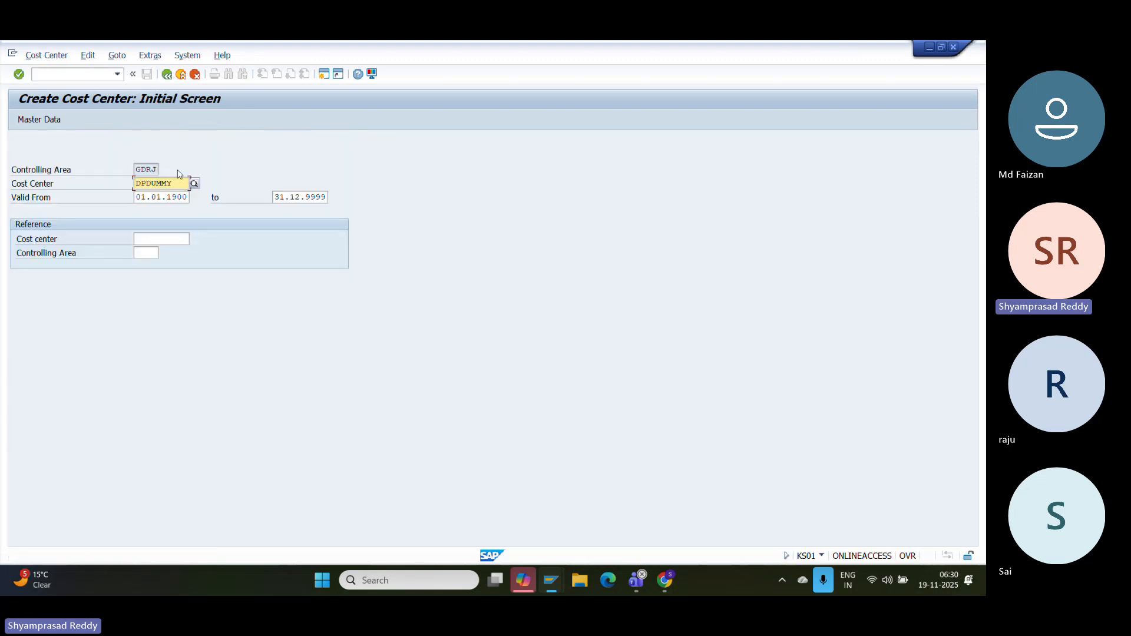
drag(174, 184, 43, 186)
key(BackSpace)
text(HE)
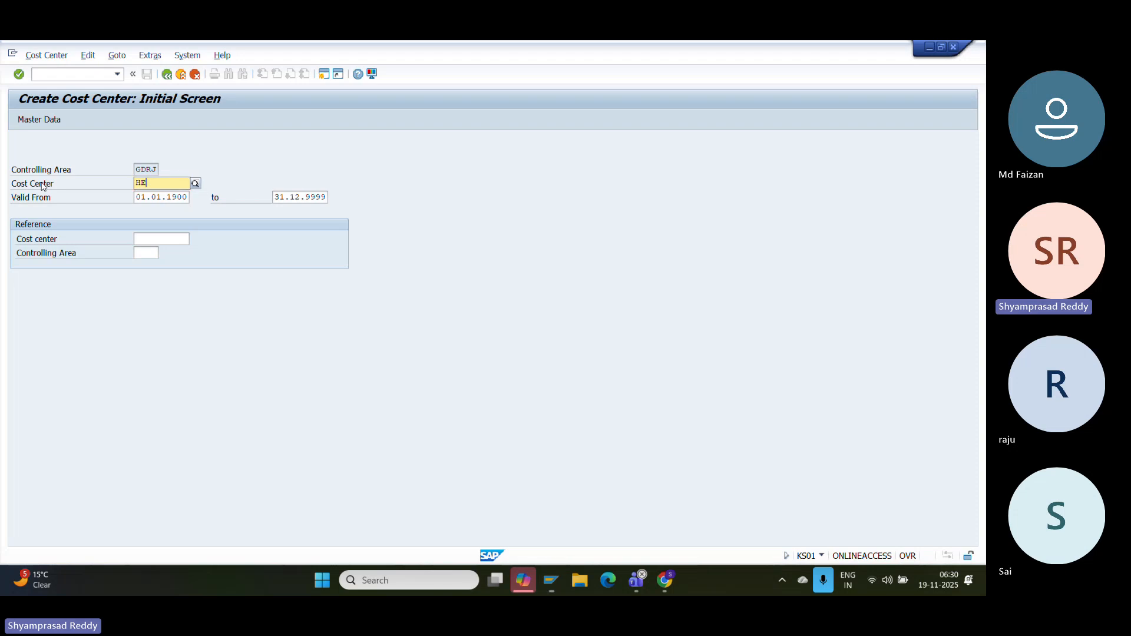
text(ALTH+)
key(Return)
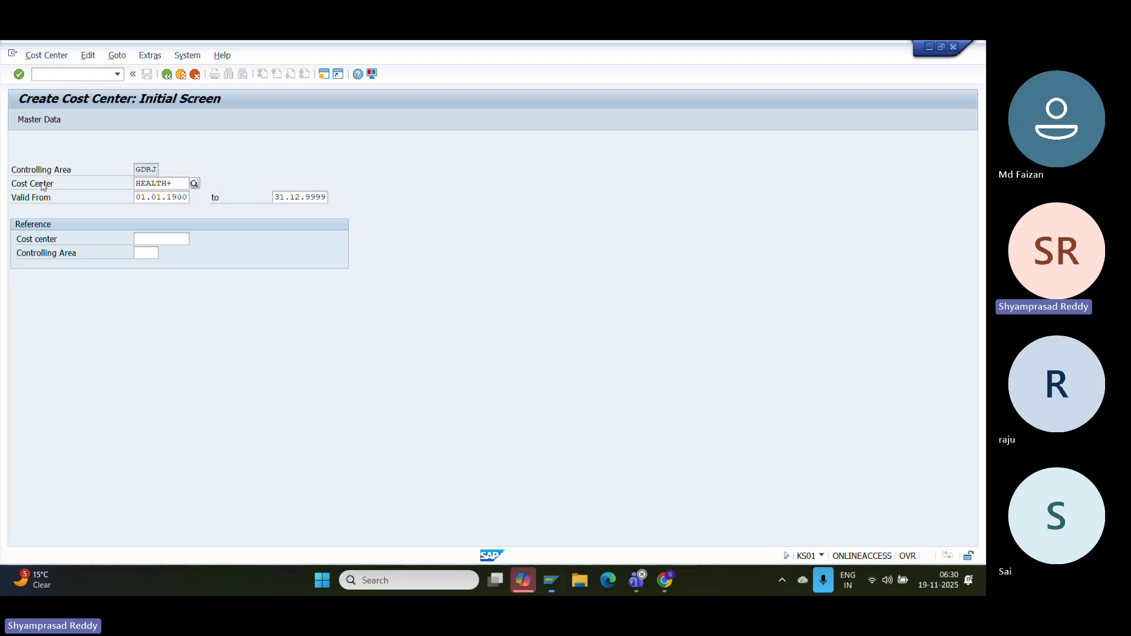
- Name the cost center HEALTH DEP NZ and paste the same text as its description
text(H)
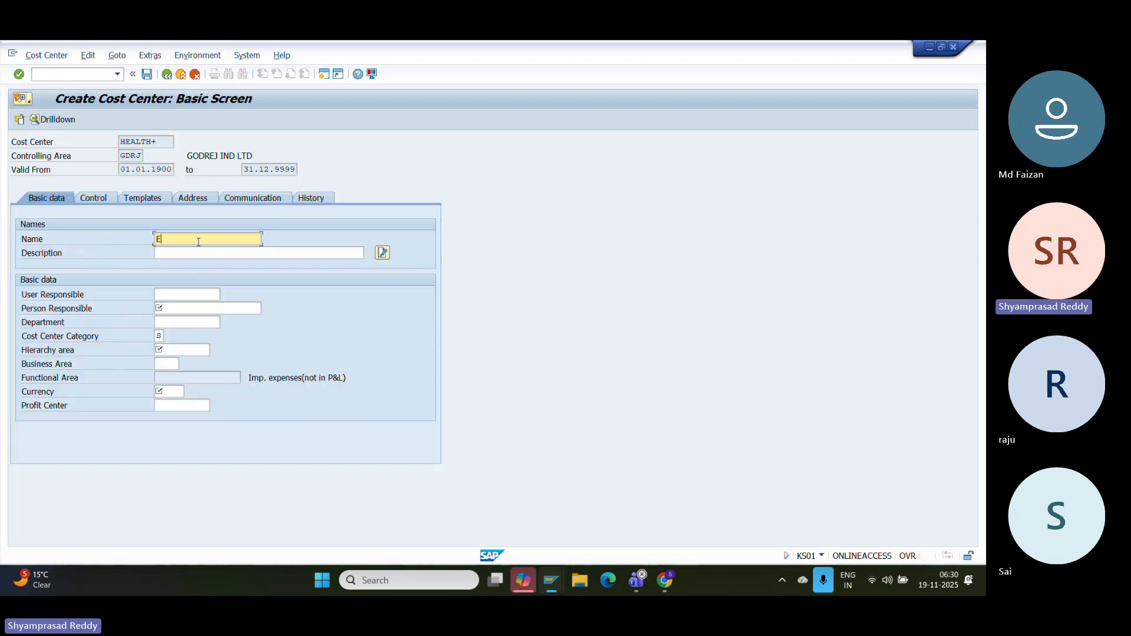
text(EAK)
key(BackSpace)
text(;)
text(LTH DEP NZ)
drag(244, 236, 26, 234)
text(HEALTH)
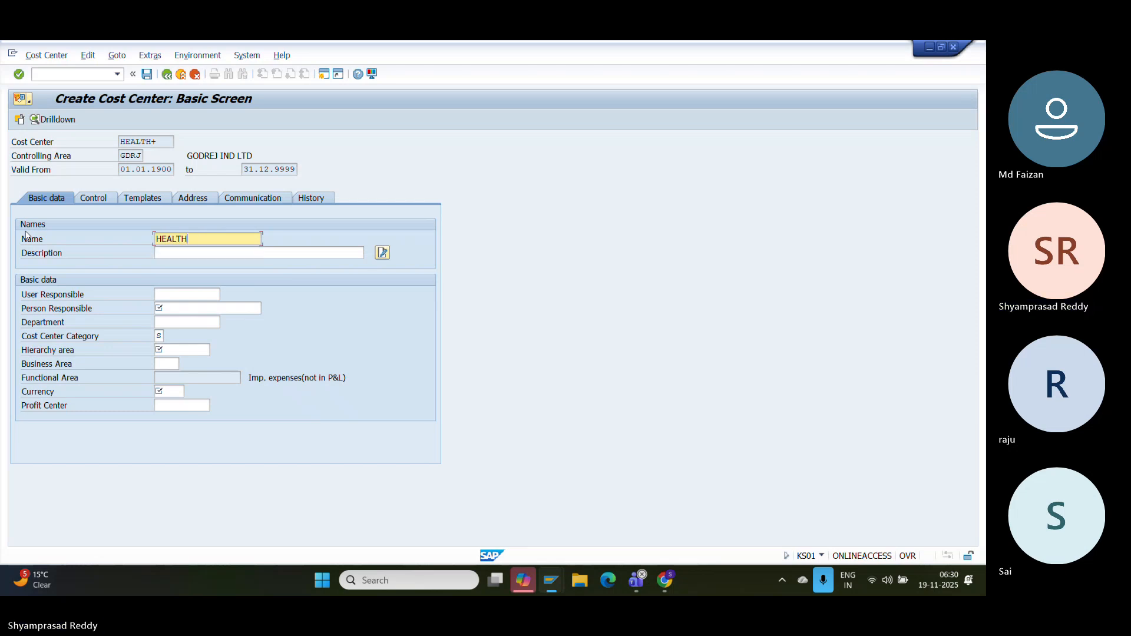
text( DEP NZ)
key(Tab)
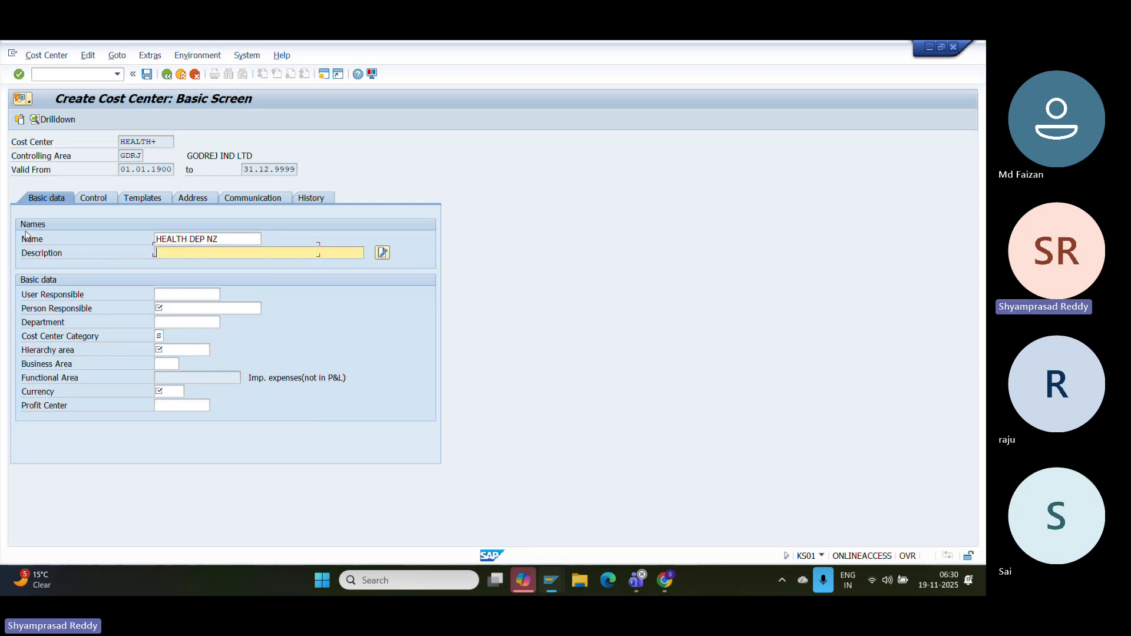
key(shift+Tab)
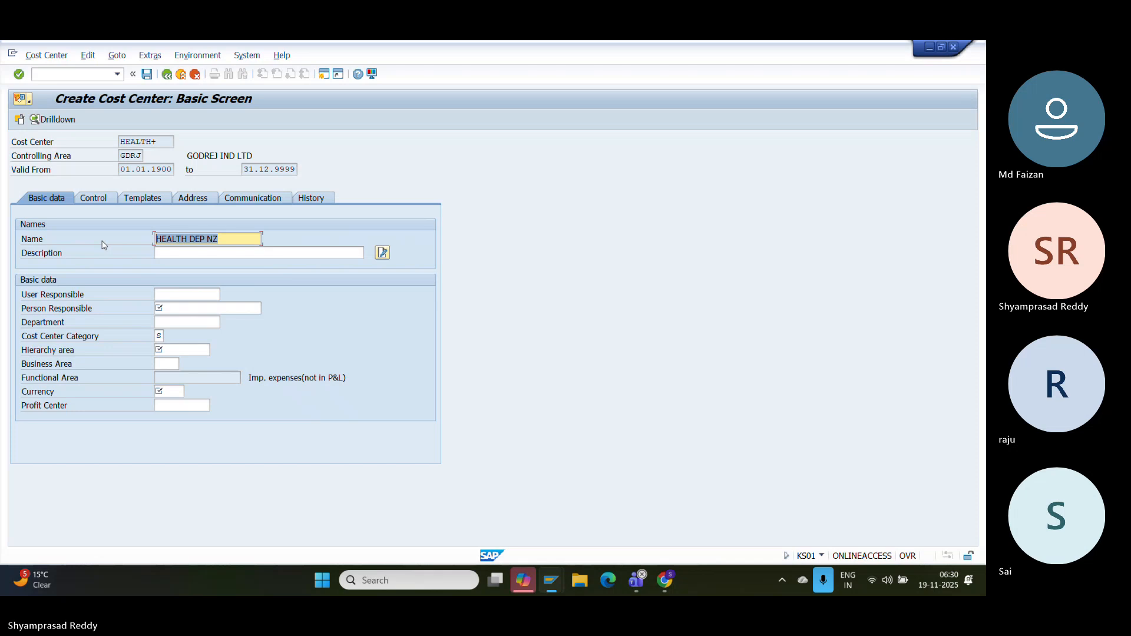
key(Right)
key(Down)
key(Down)
key(Up)
key(Up)
key(Down)
key(ctrl+v)
- Set person responsible 123, hierarchy GDRJCC, currency INR, profit center SCIENCE, then save and exit
key(Down)
key(Down)
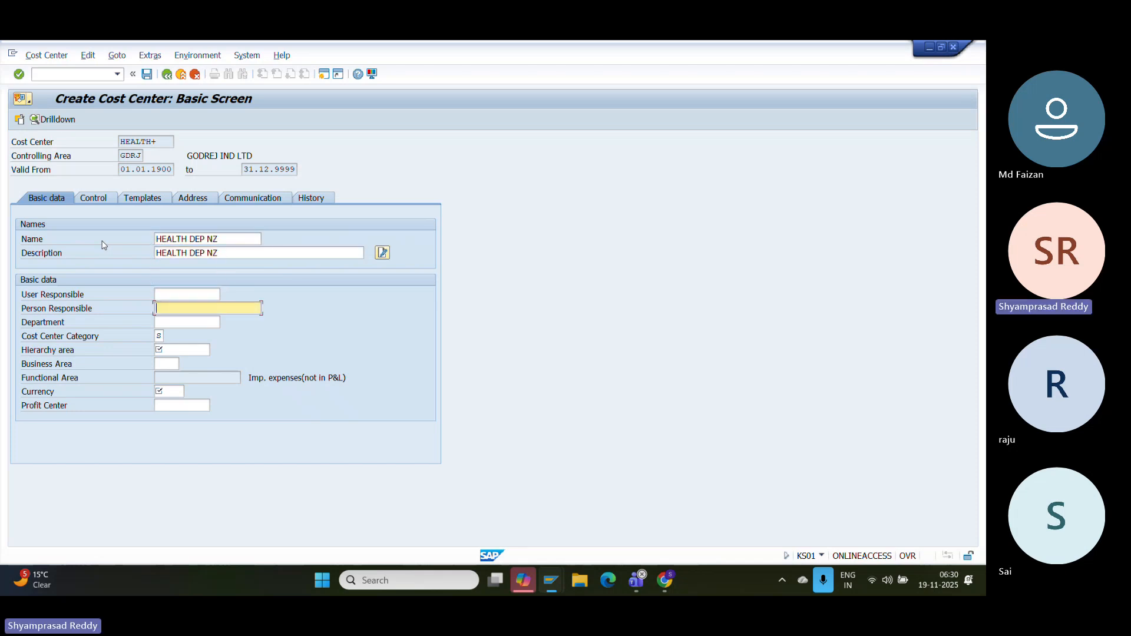
text(123)
key(Down)
key(Down)
key(Down)
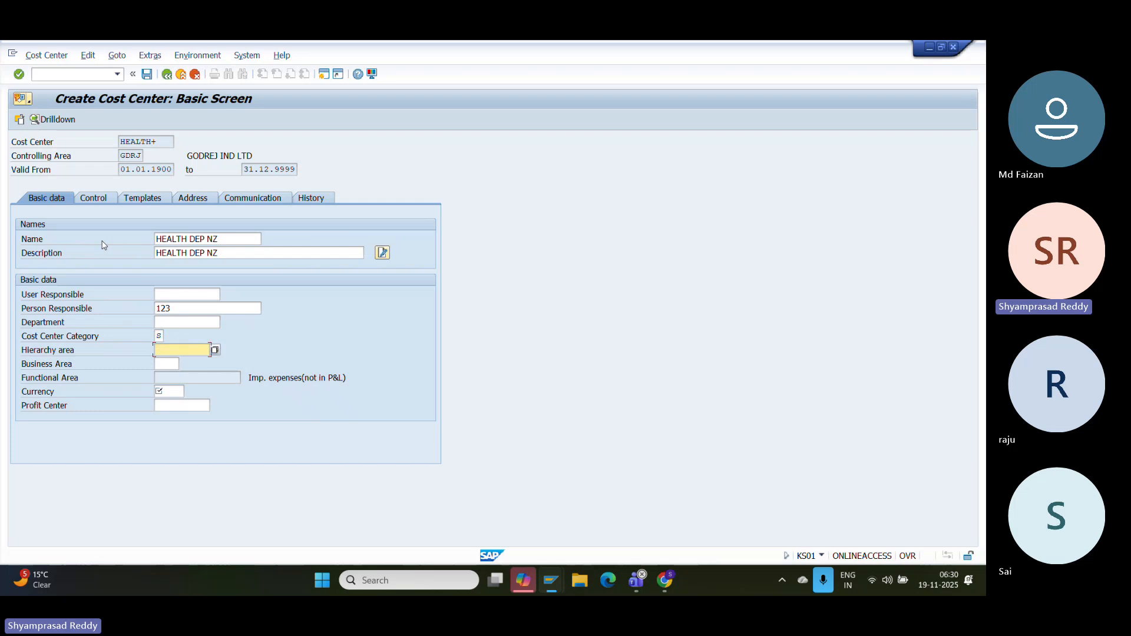
key(F4)
key(Return)
key(Down)
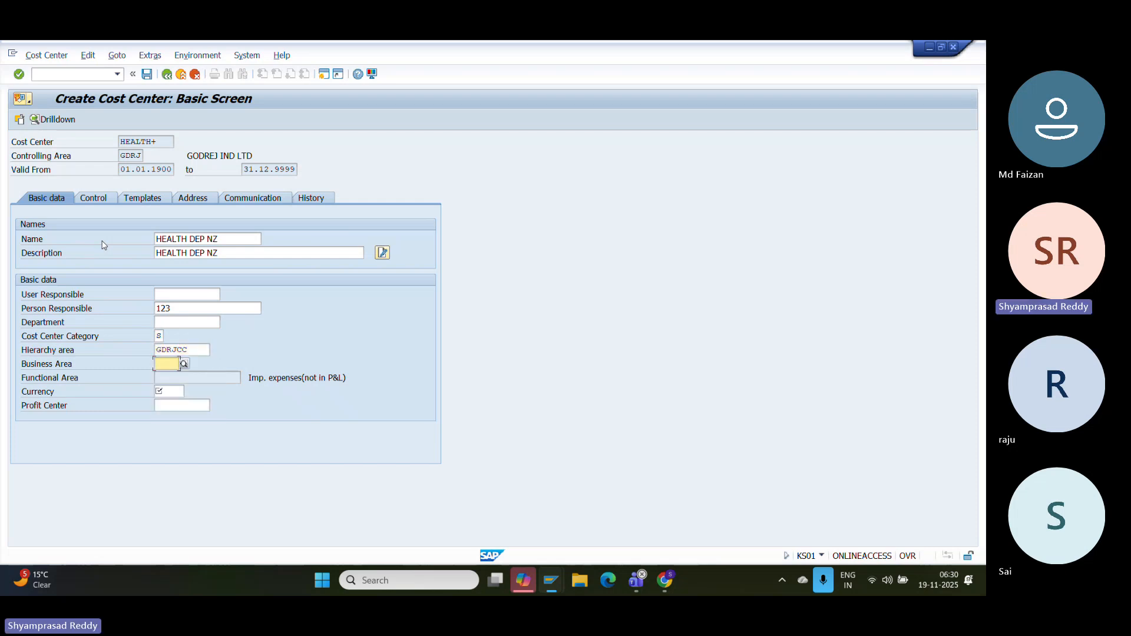
key(Down)
key(F4)
key(Return)
key(Down)
key(F4)
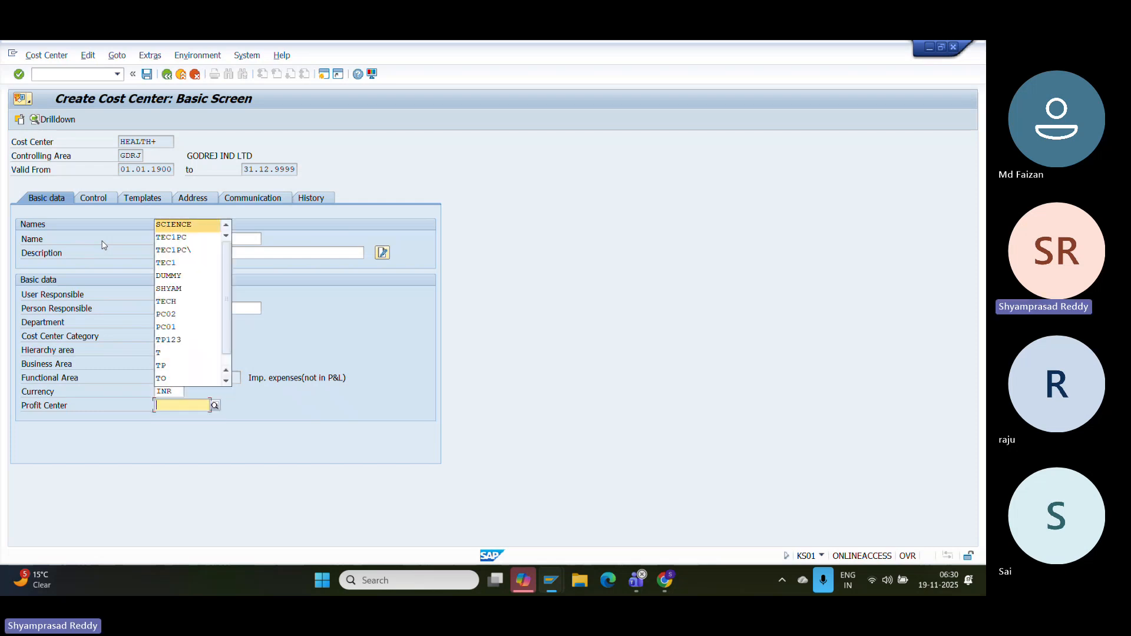
key(Return)
key(Return)
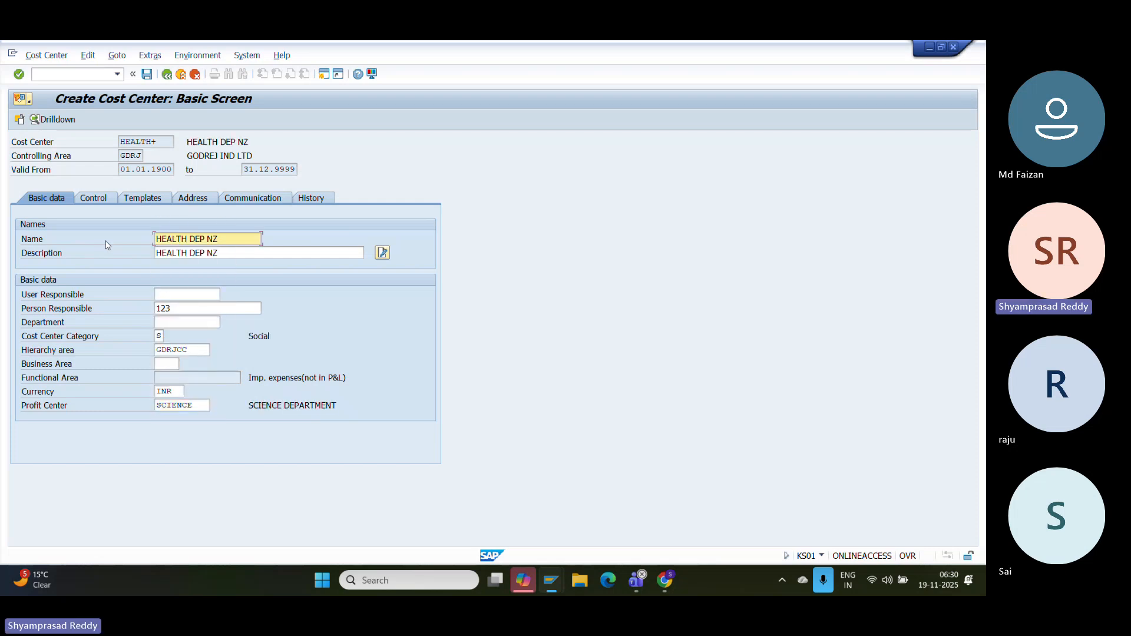
click(147, 73)
click(180, 75)
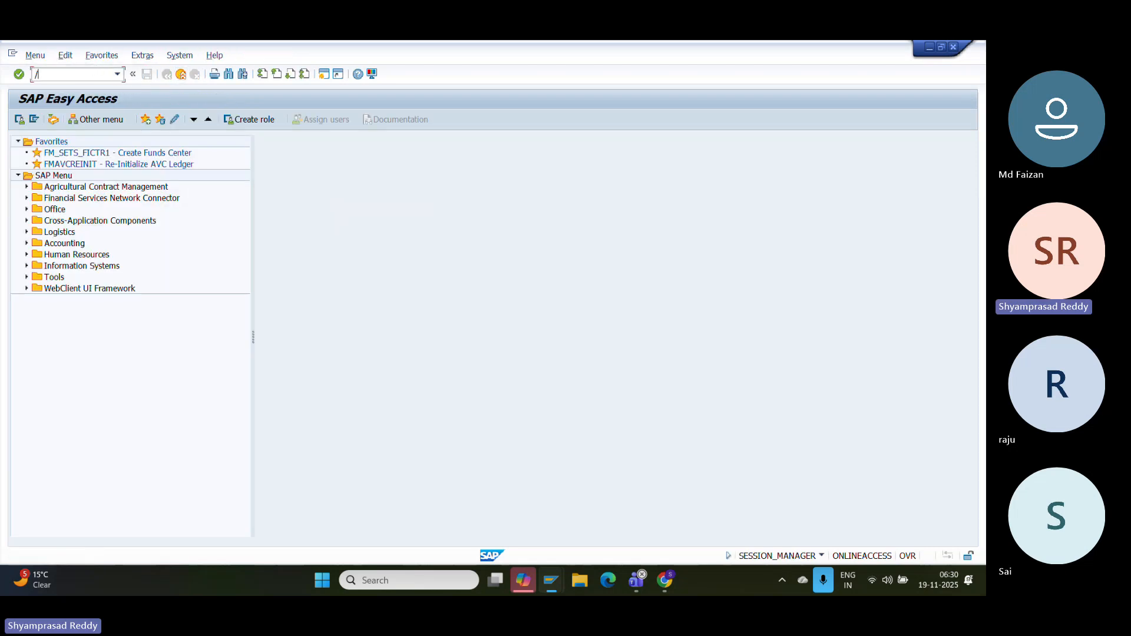
- Open the GDRJ derivation strategy's GL Account to commitment item rule in FMDERIVER
text(FMDERIVER)
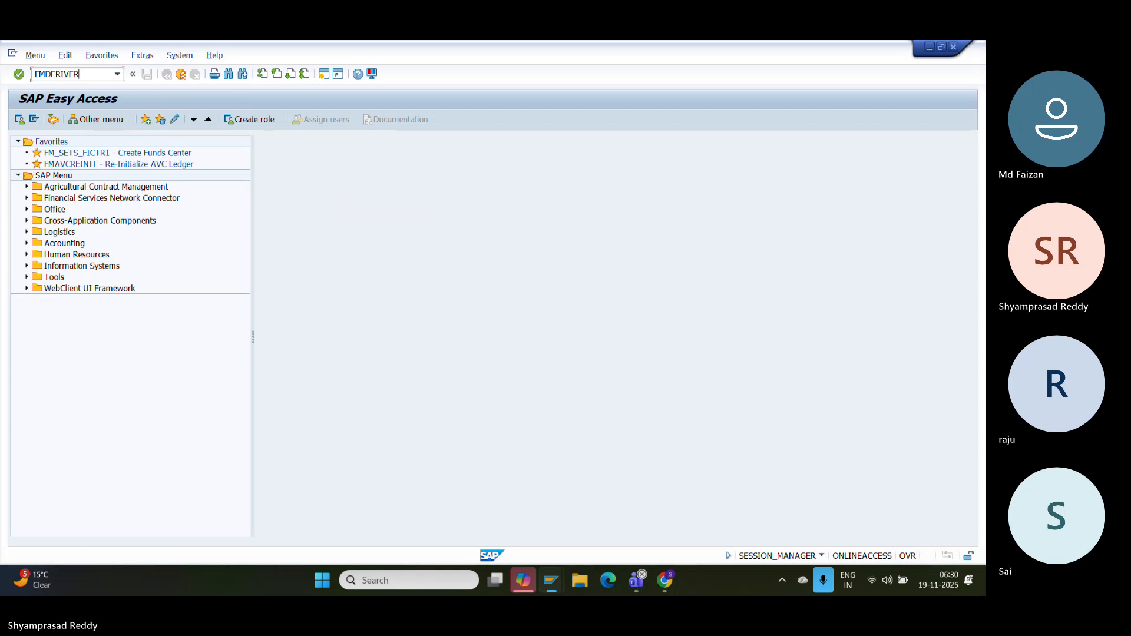
key(Return)
text(GDRJ)
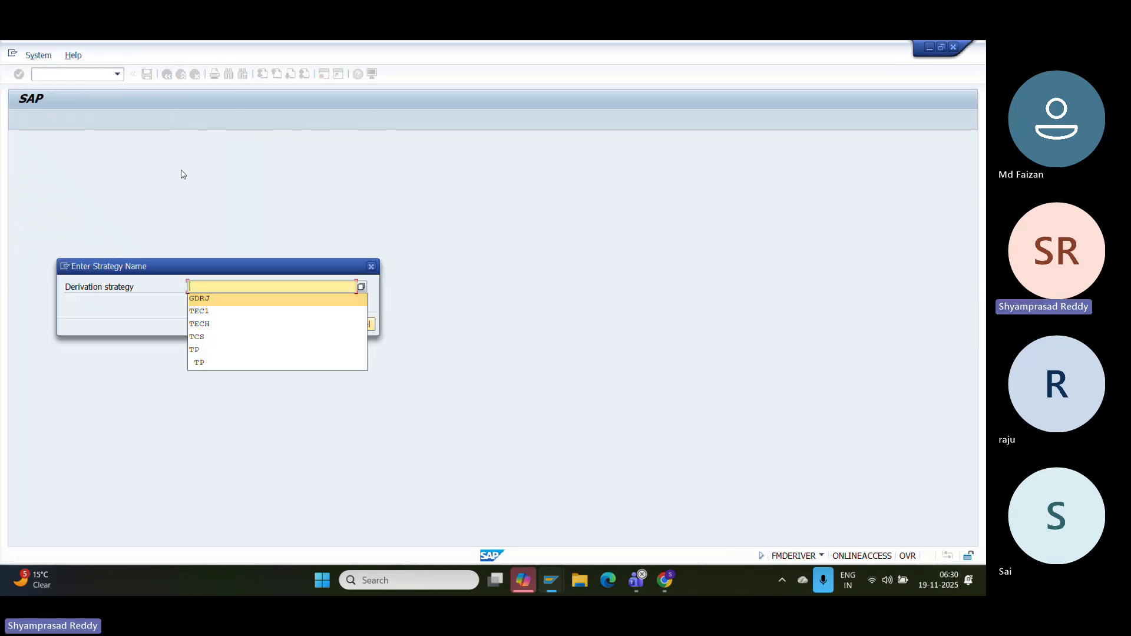
key(Return)
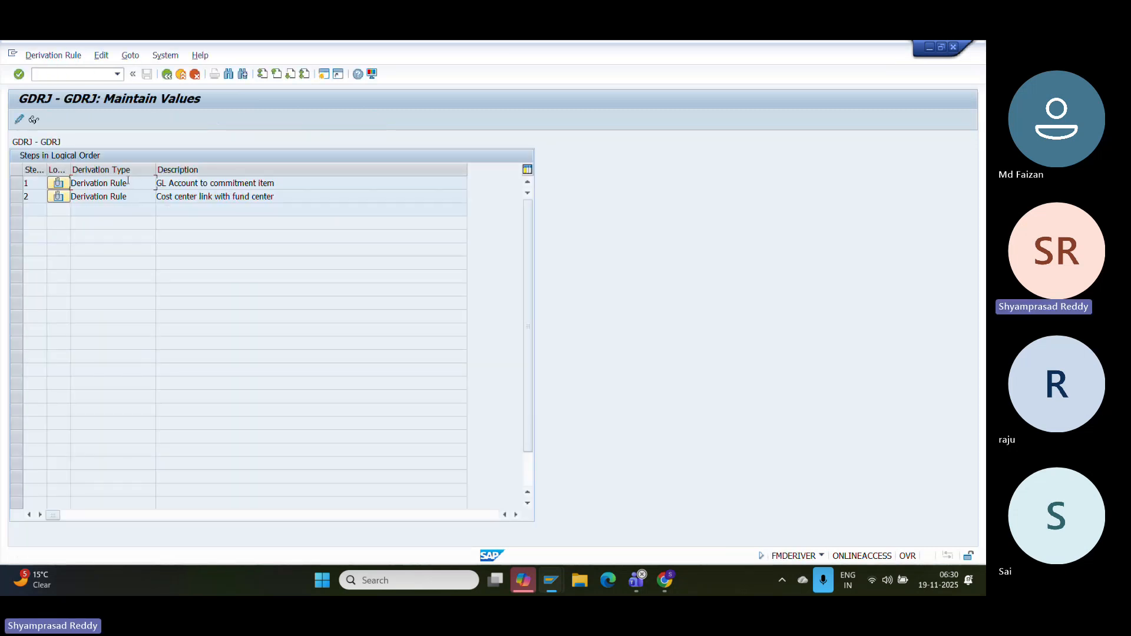
double_click(128, 182)
- Add a row mapping G/L account 2002 to commitment item MICROSCOPE and save
click(69, 268)
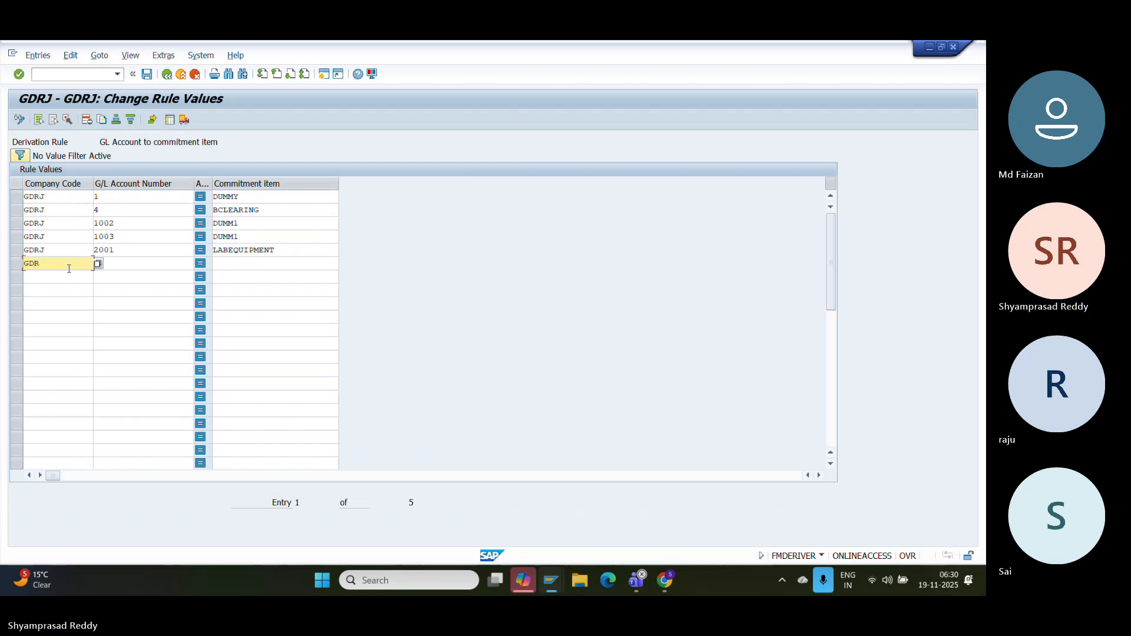
click(142, 265)
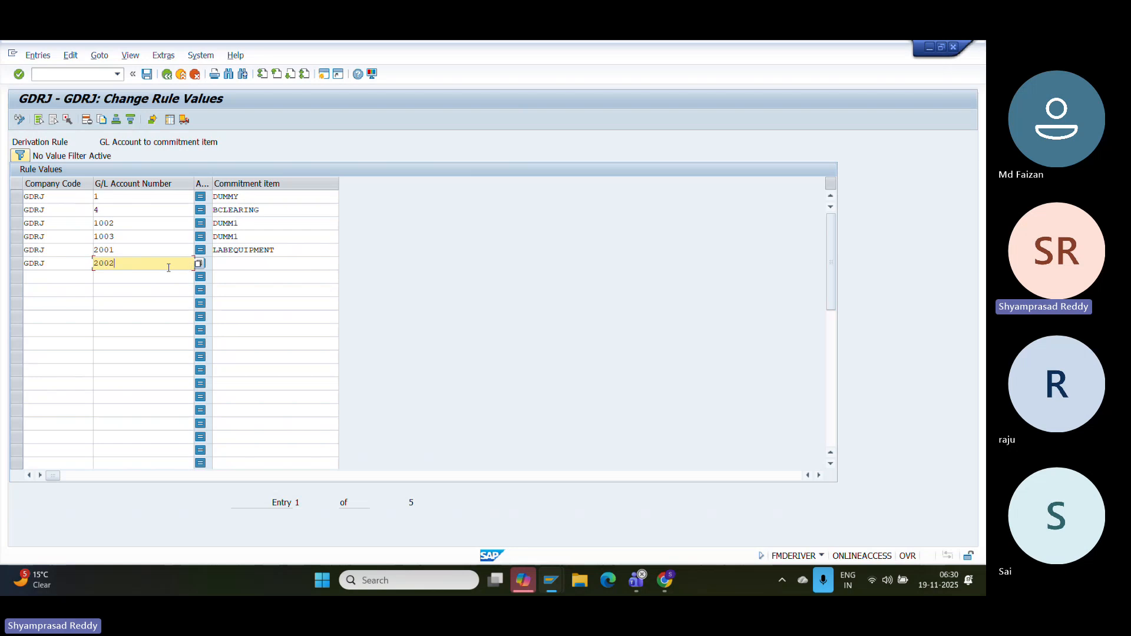
click(276, 268)
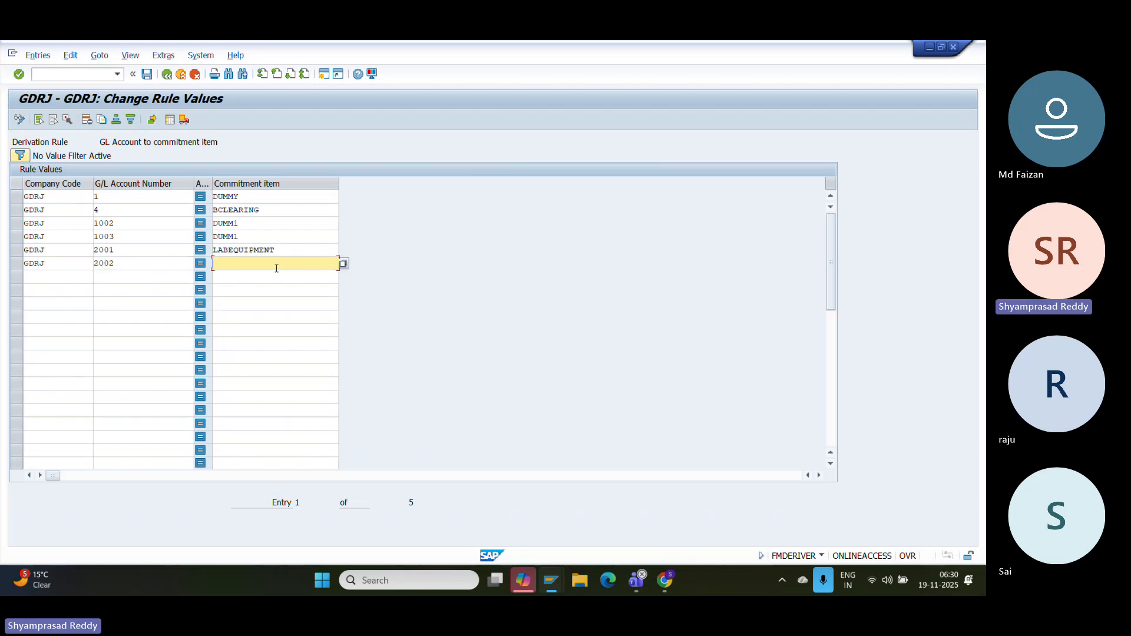
click(343, 263)
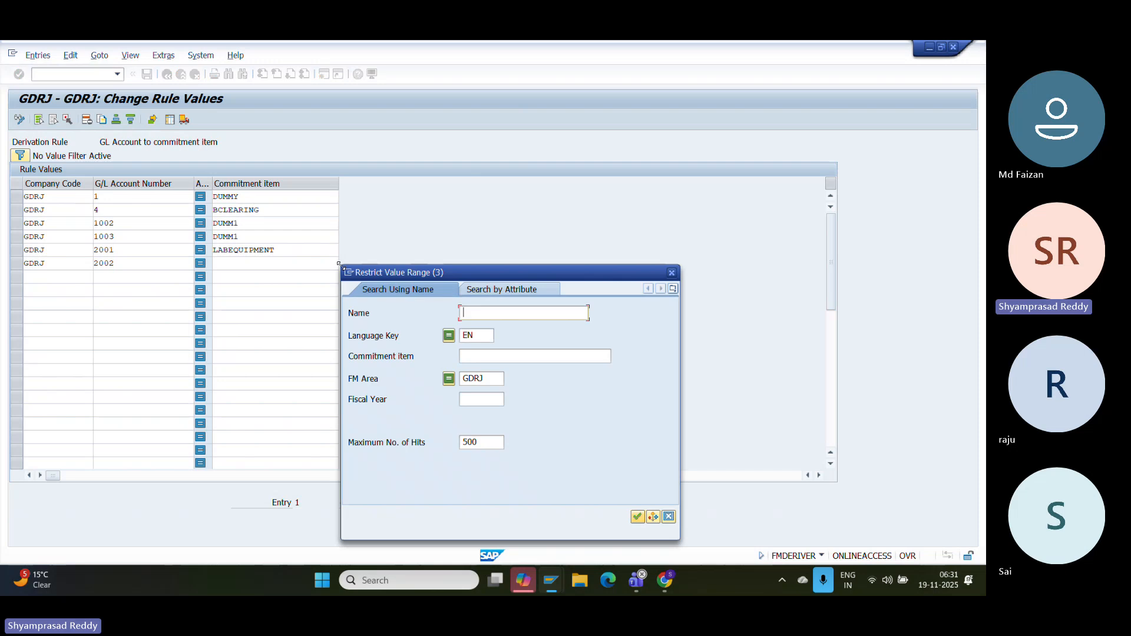
key(Return)
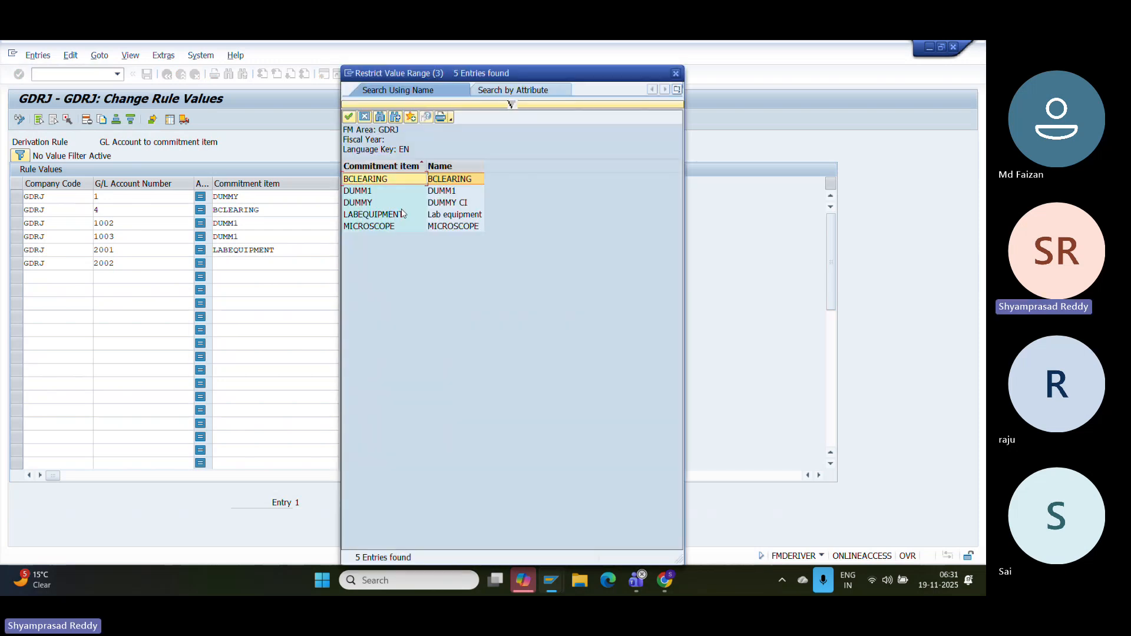
click(447, 229)
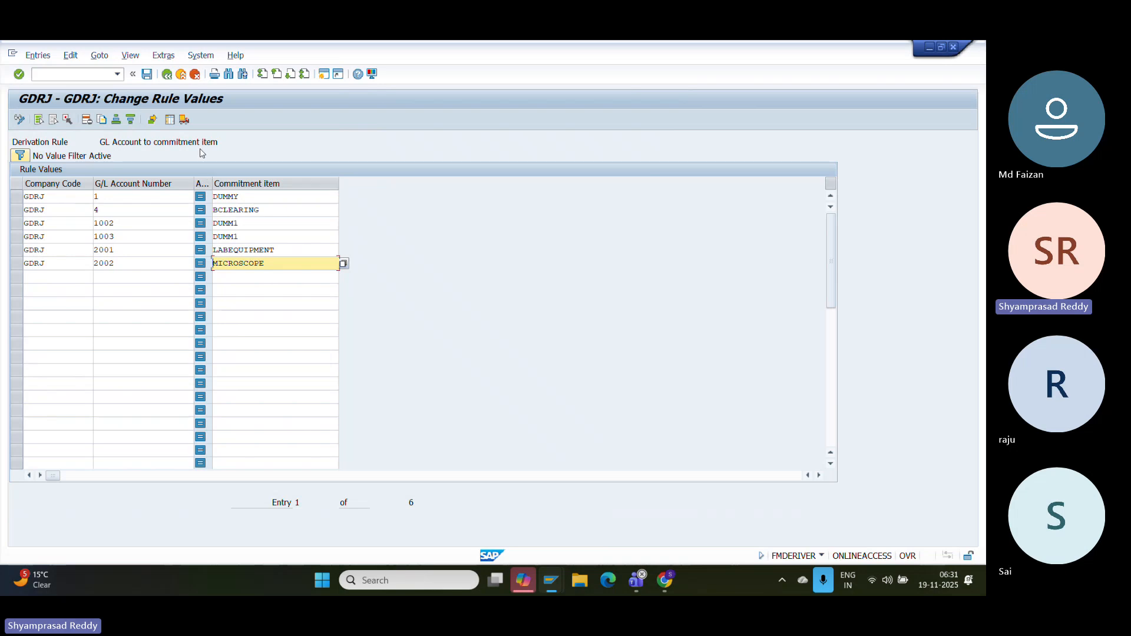
click(147, 75)
- Open the cost center to funds center rule and enter cost center HEALTH+ in row 4
click(168, 74)
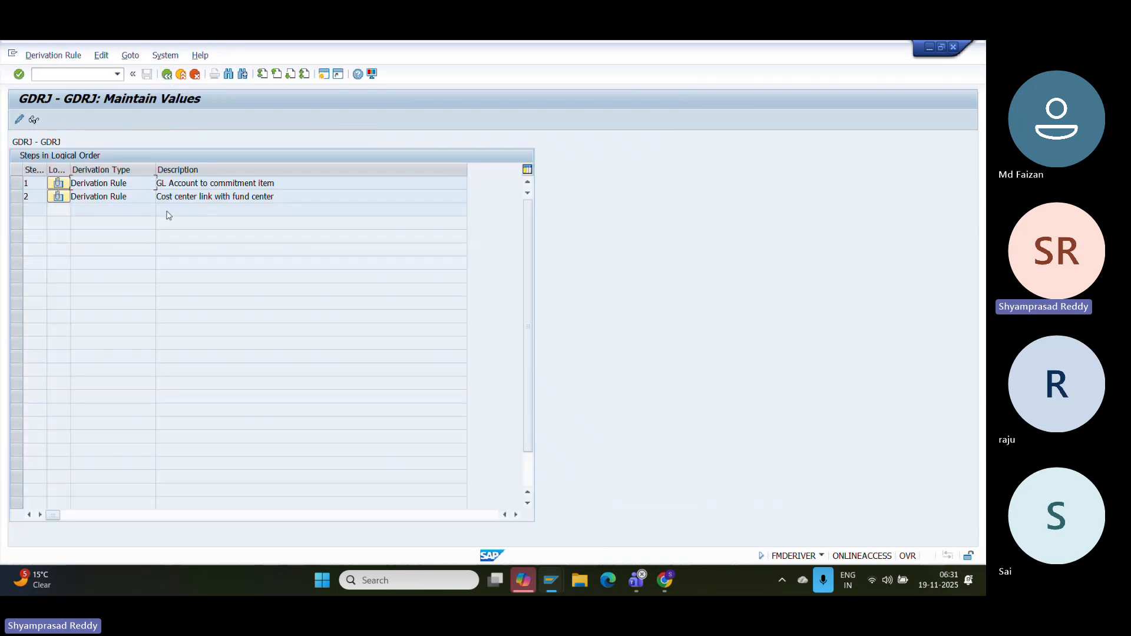
double_click(135, 199)
click(59, 235)
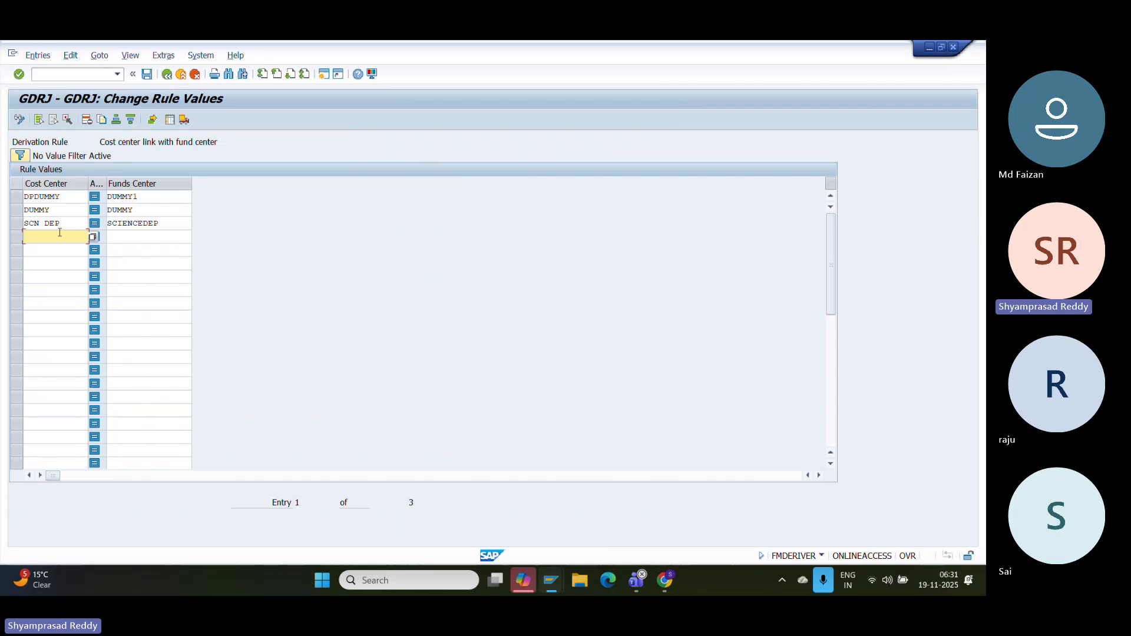
click(91, 238)
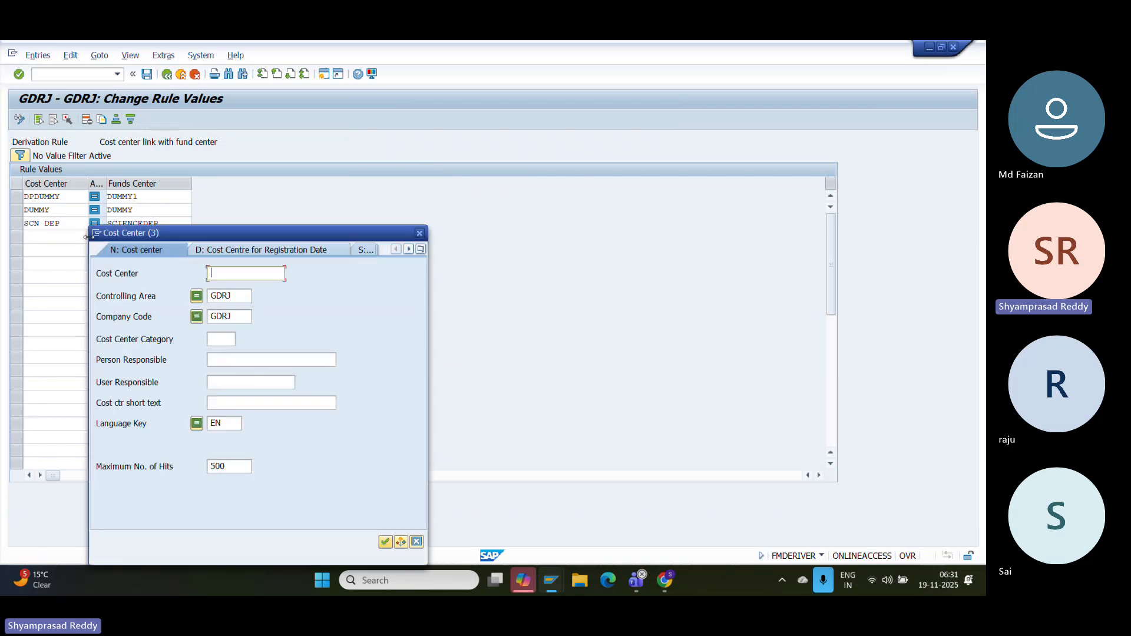
key(Return)
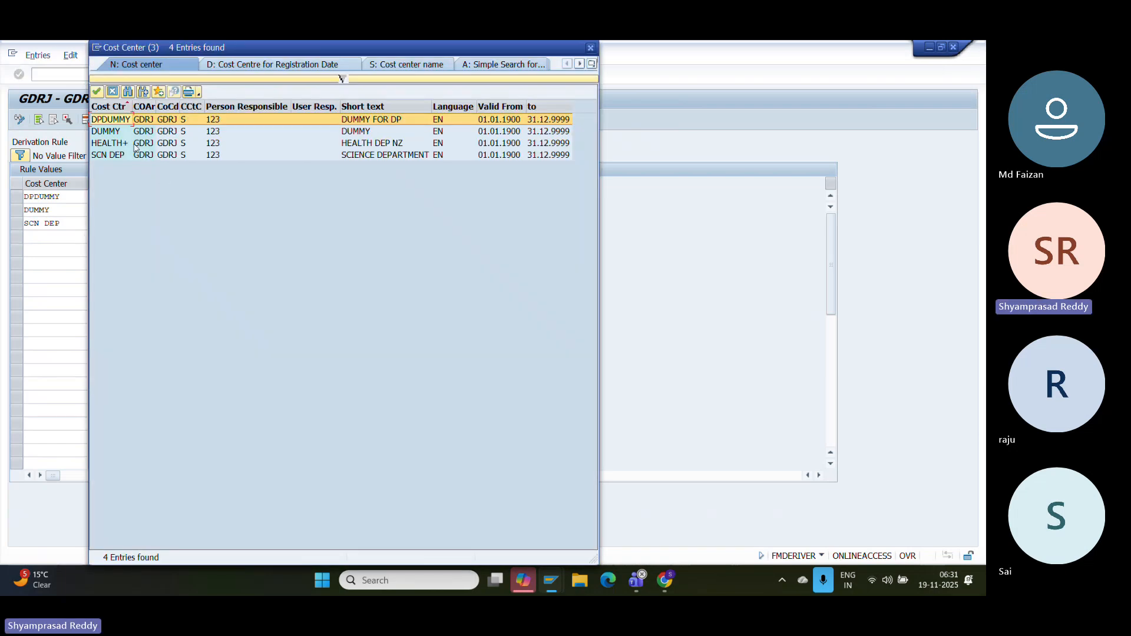
click(125, 142)
double_click(125, 141)
- Set row 4's funds center to HEALTH+ and save the rule
click(132, 235)
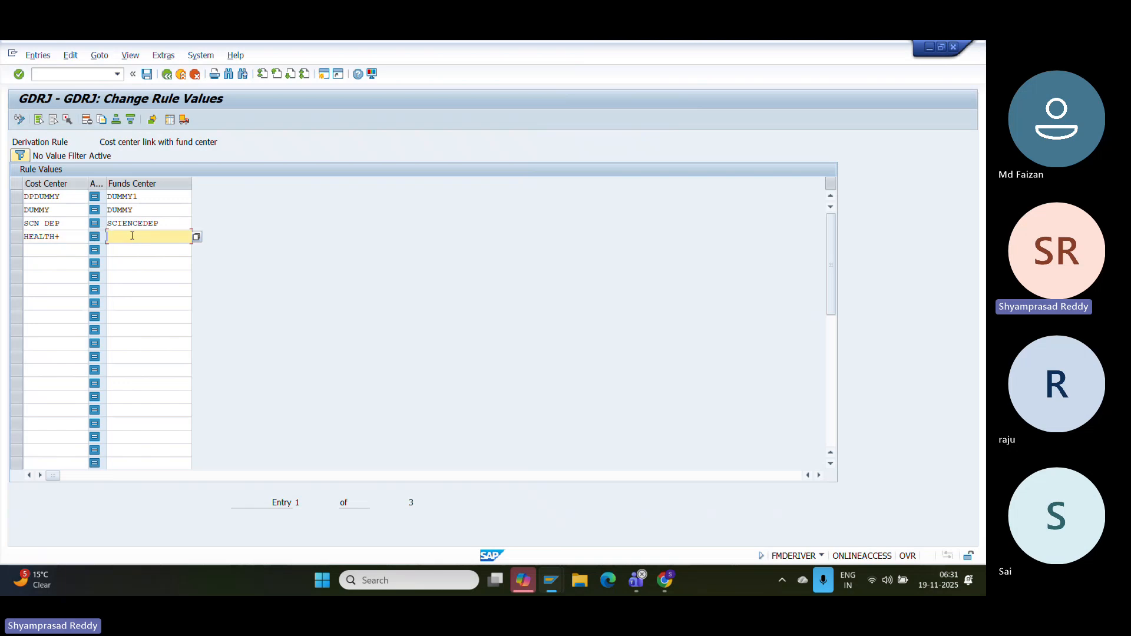
click(197, 236)
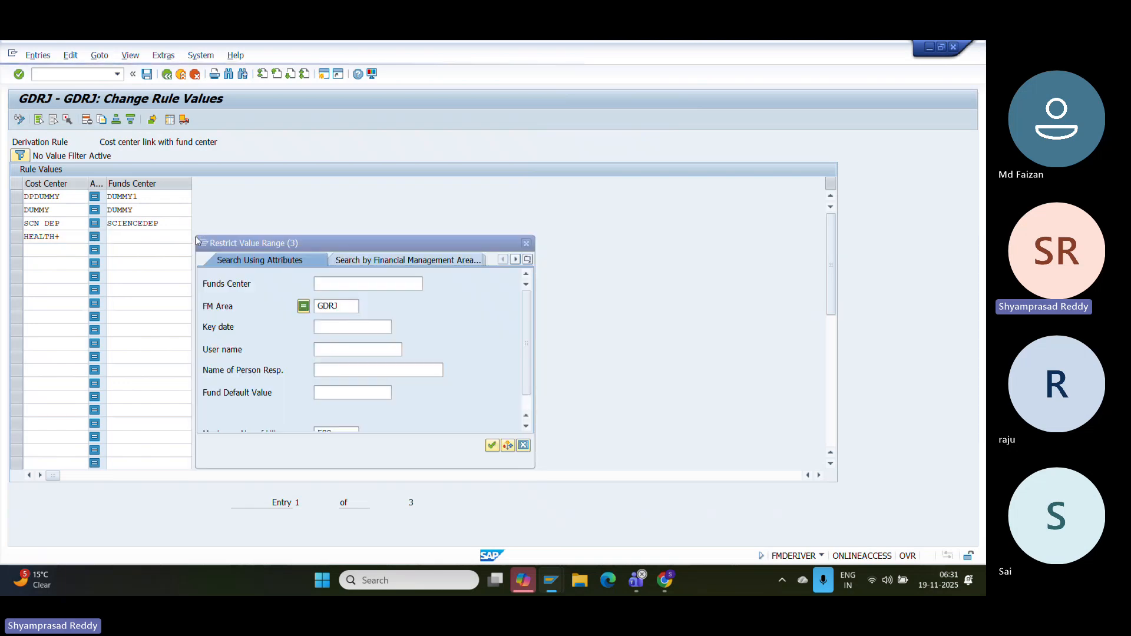
key(Return)
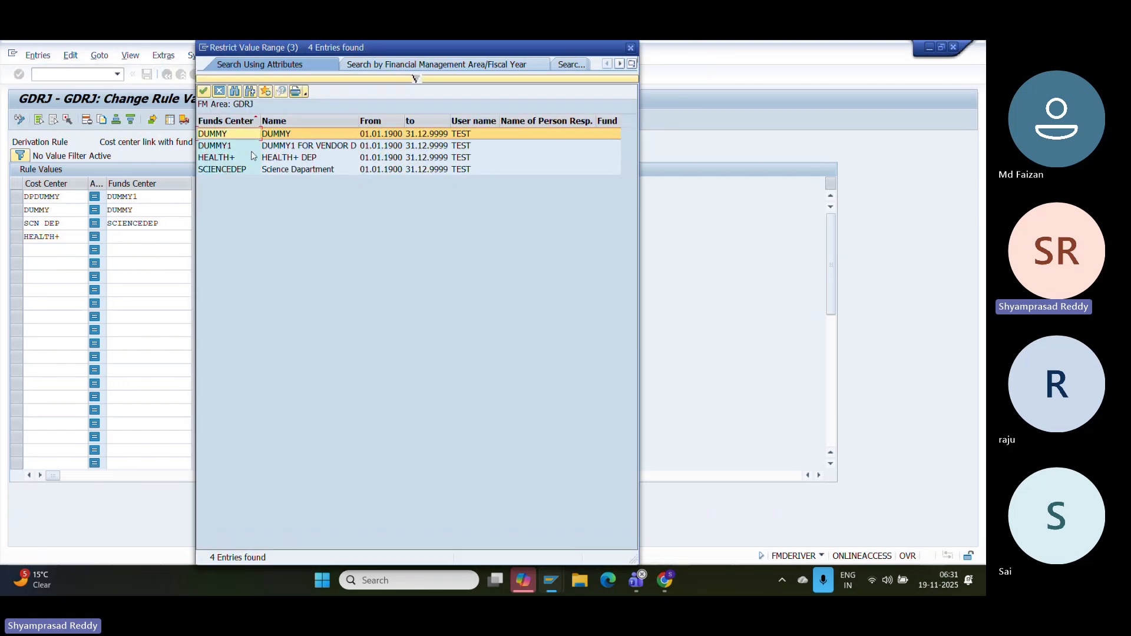
double_click(264, 159)
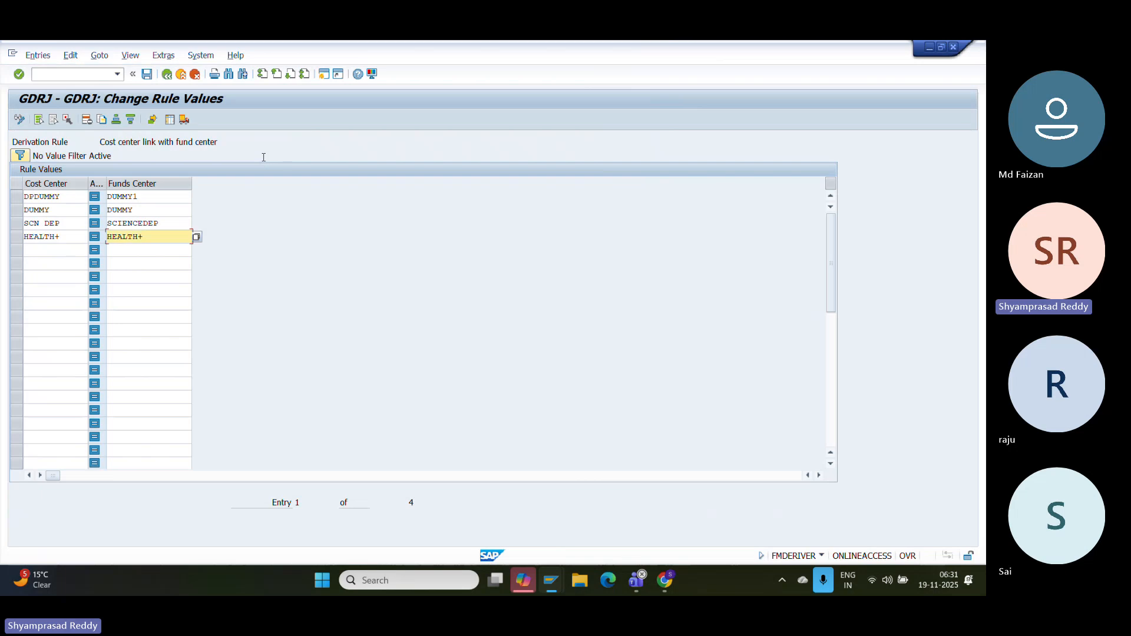
click(147, 75)
- Return to the vendor invoice and add a G/L 2002 line of 15000000
click(181, 75)
click(183, 76)
click(183, 75)
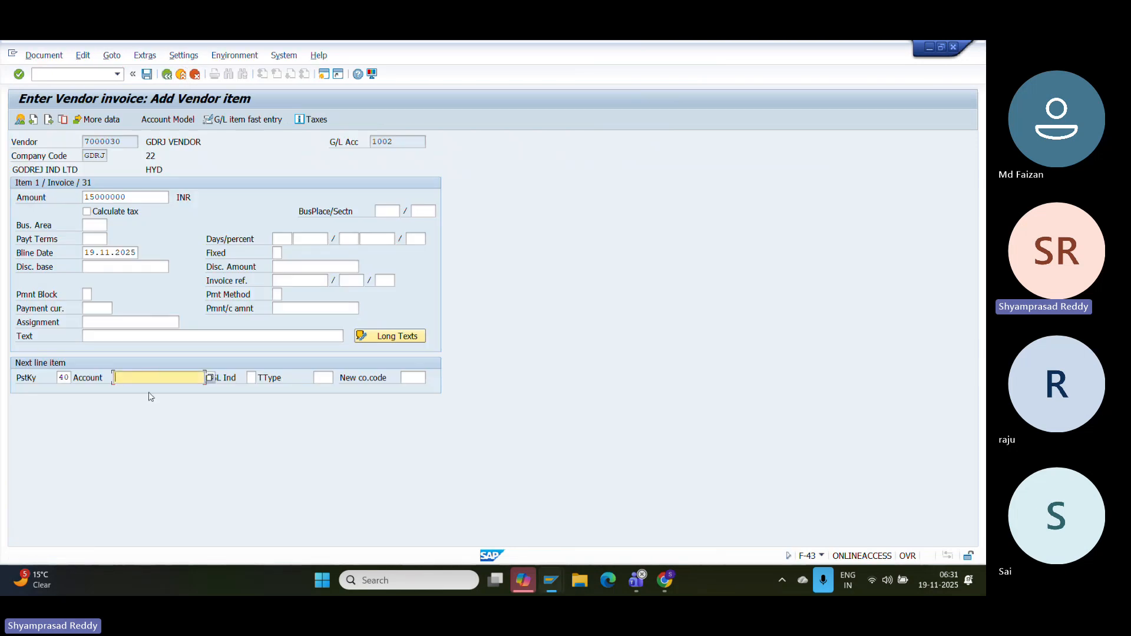
text(2002)
key(Return)
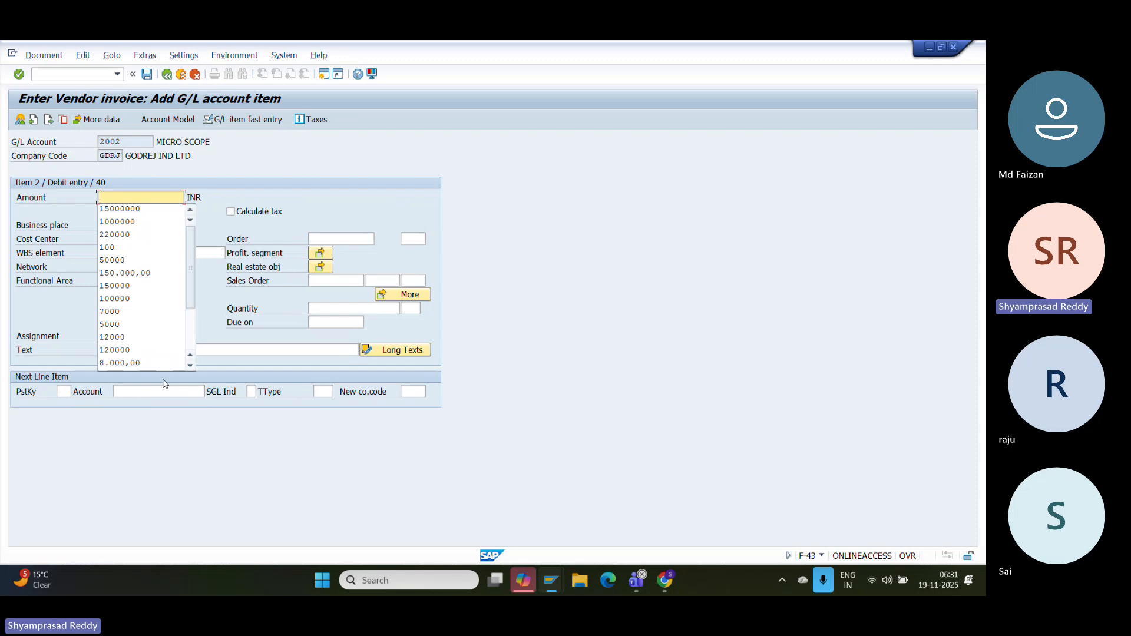
key(Down)
key(Return)
- Assign cost center HEALTH+ to the account 2002 line
key(Tab)
key(Tab)
key(Down)
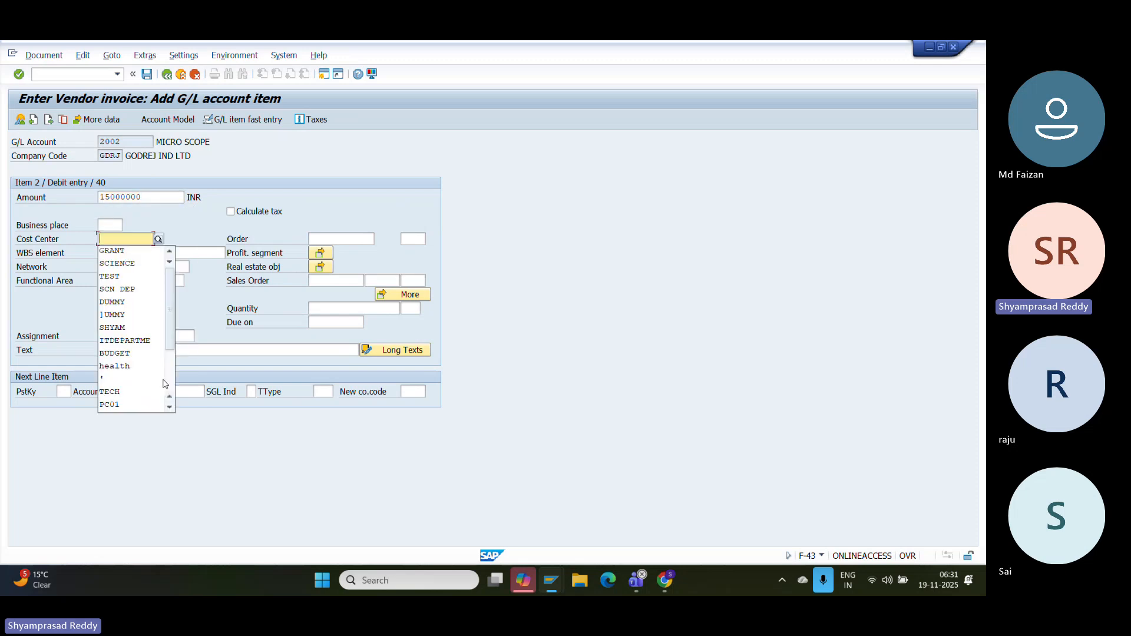
text(E)
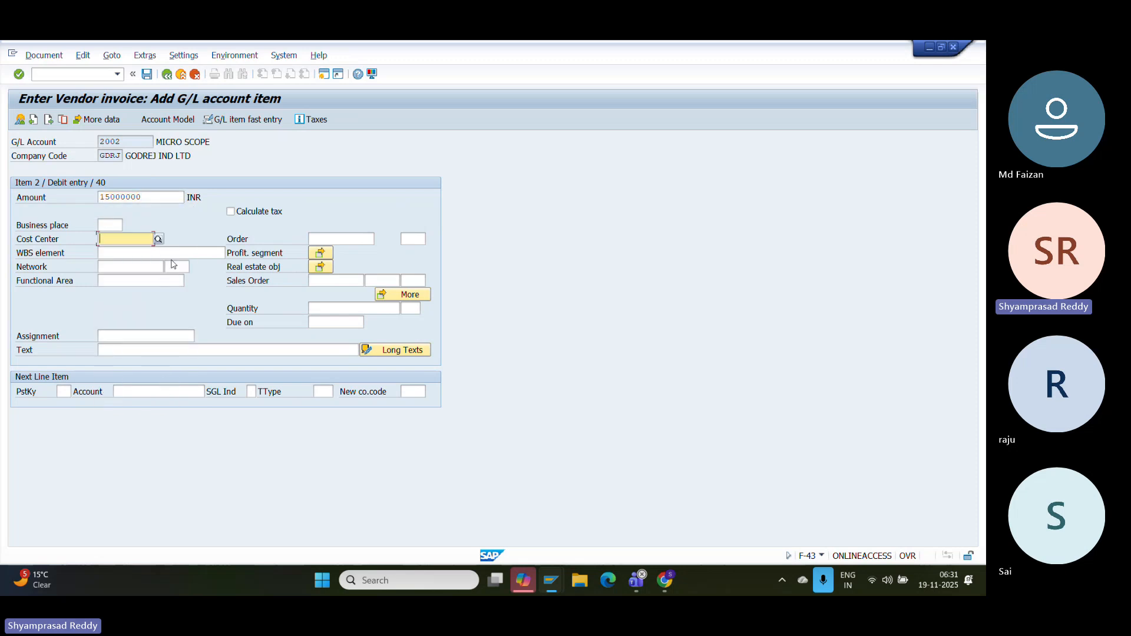
click(158, 239)
key(Return)
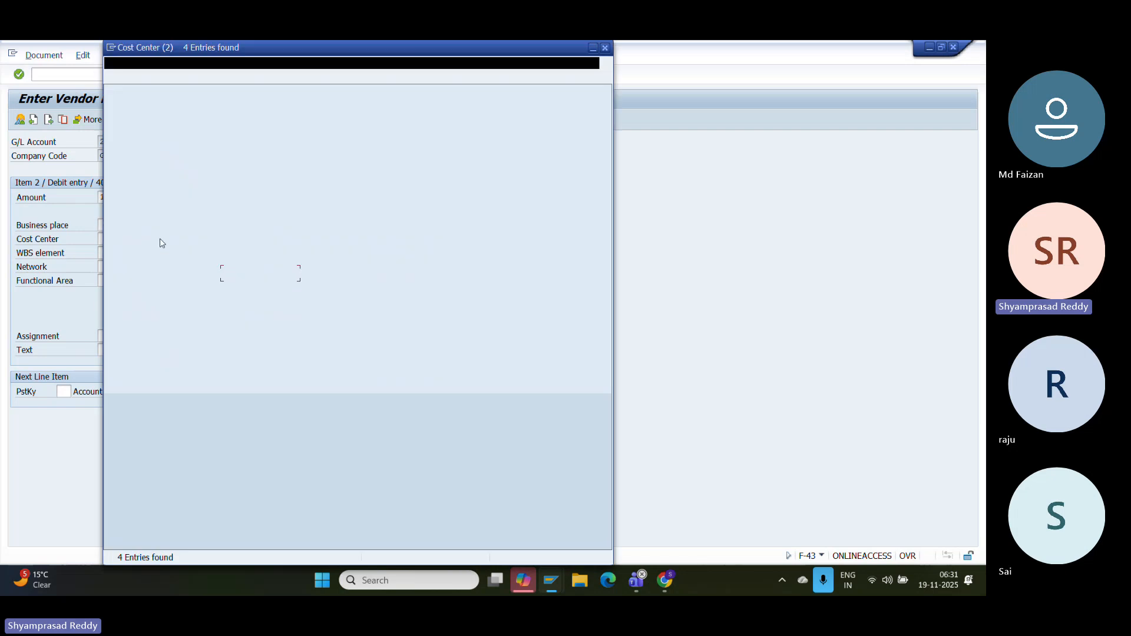
double_click(141, 142)
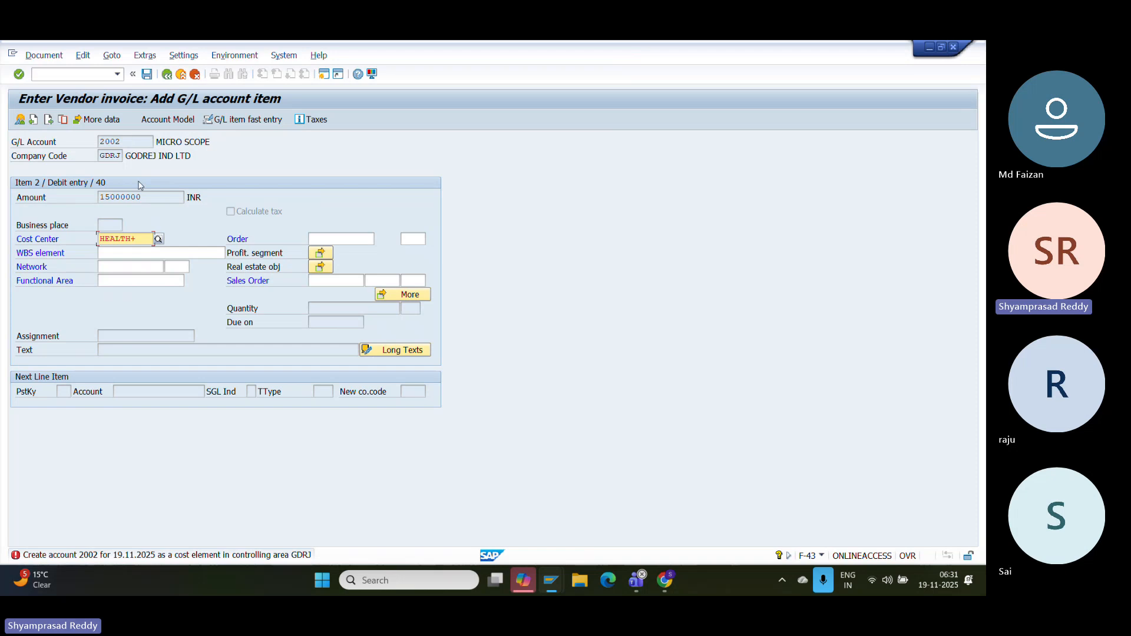
- Launch /OKA01 in a new session to create cost element 2002
drag(134, 136, 9, 157)
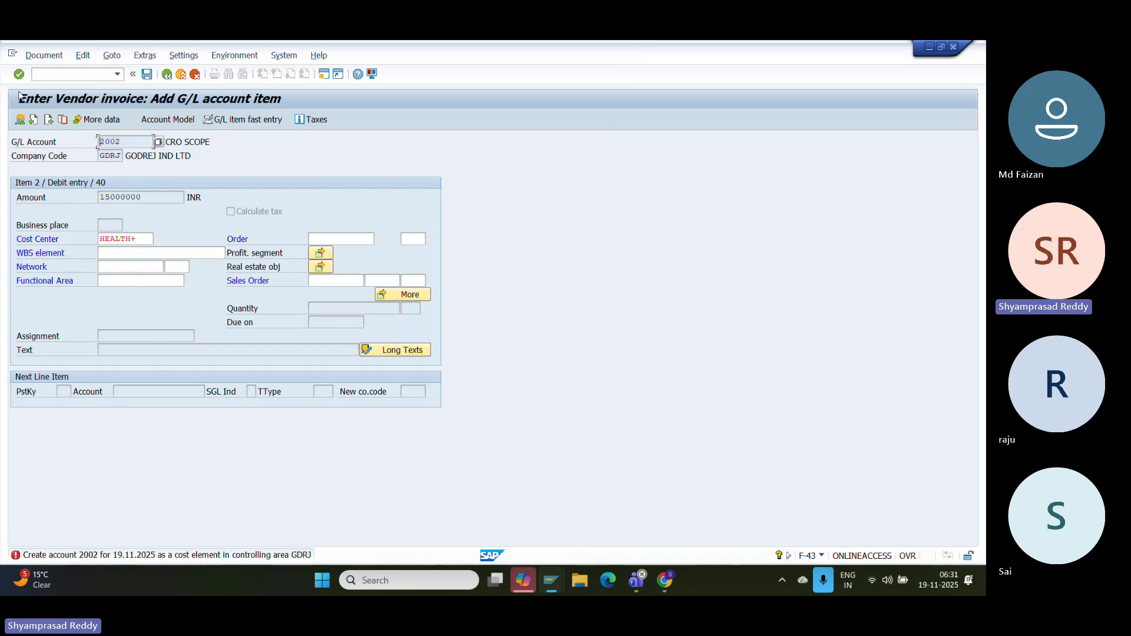
click(59, 76)
key(Return)
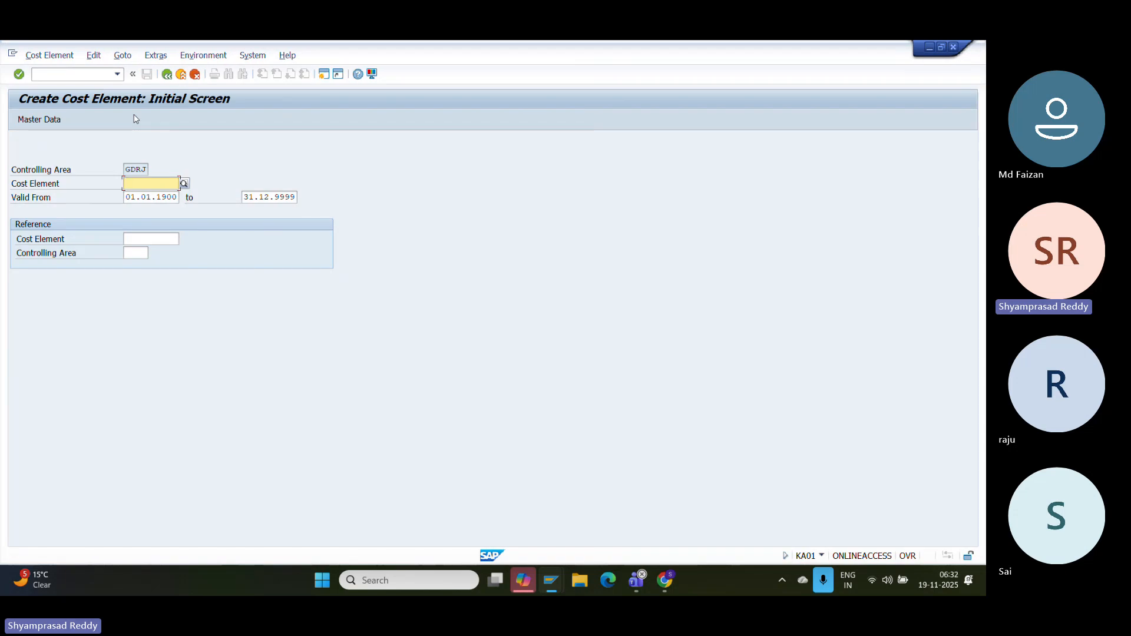
- Create cost element 2002 with category 1 (primary costs), save it, and close the extra session
text(2002)
key(Return)
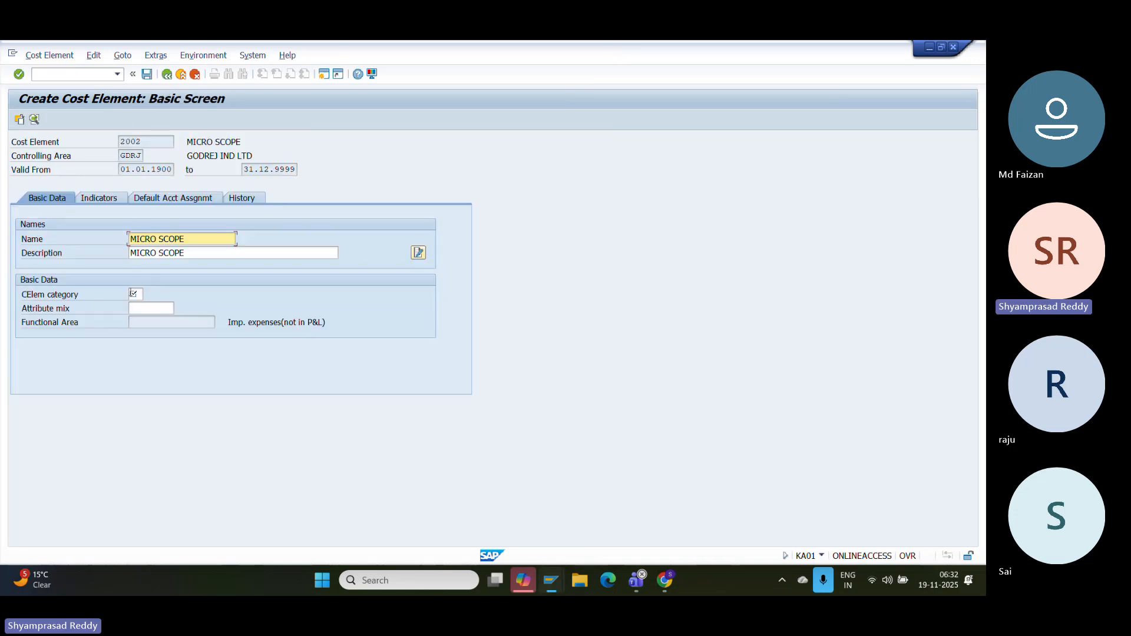
click(133, 293)
text(1)
key(Return)
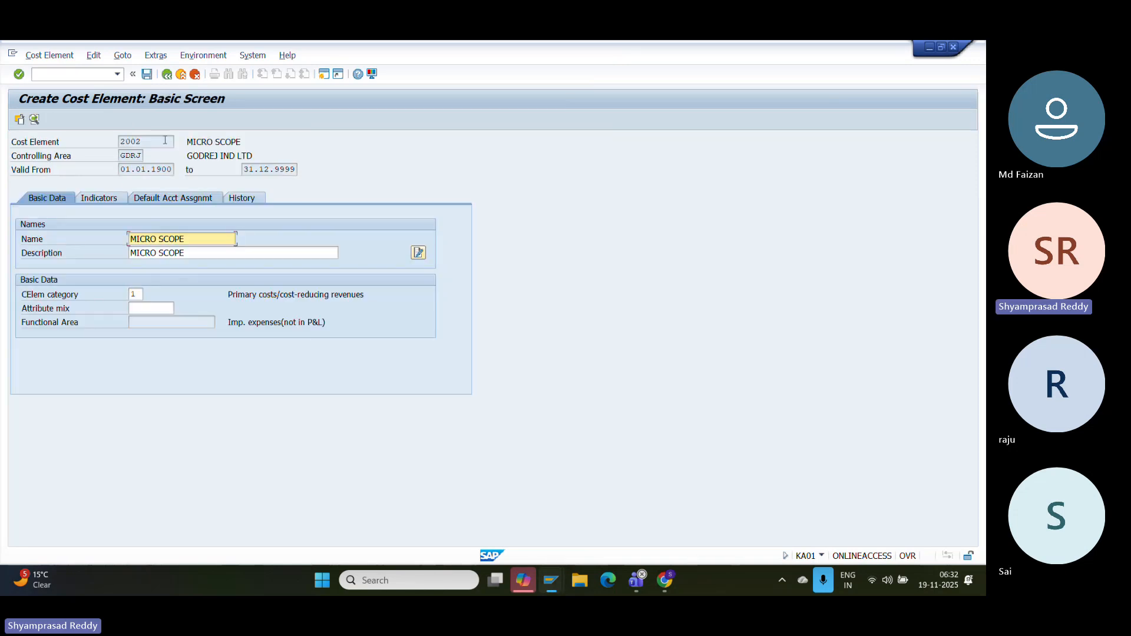
click(147, 74)
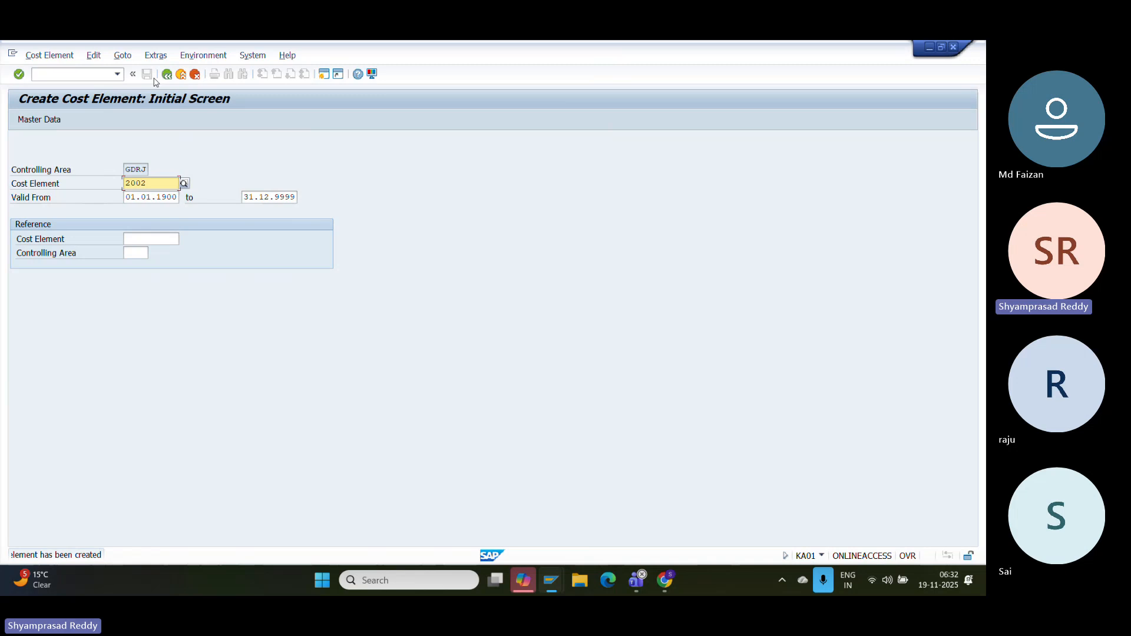
click(181, 74)
click(181, 74)
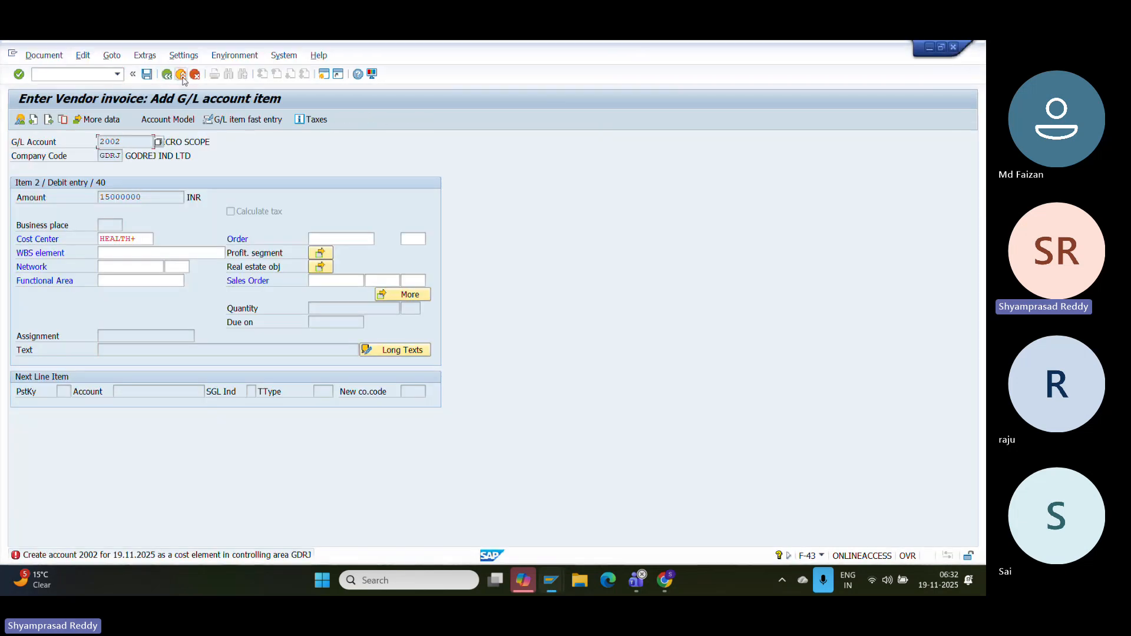
- Abandon the current invoice and restart transaction F-43
key(Return)
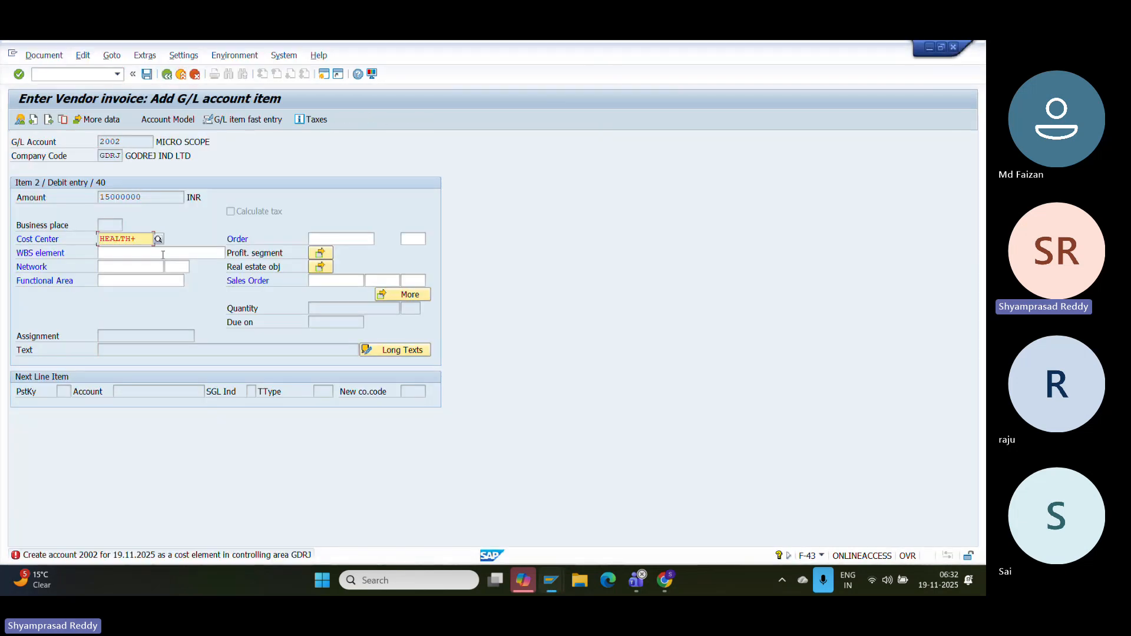
click(86, 76)
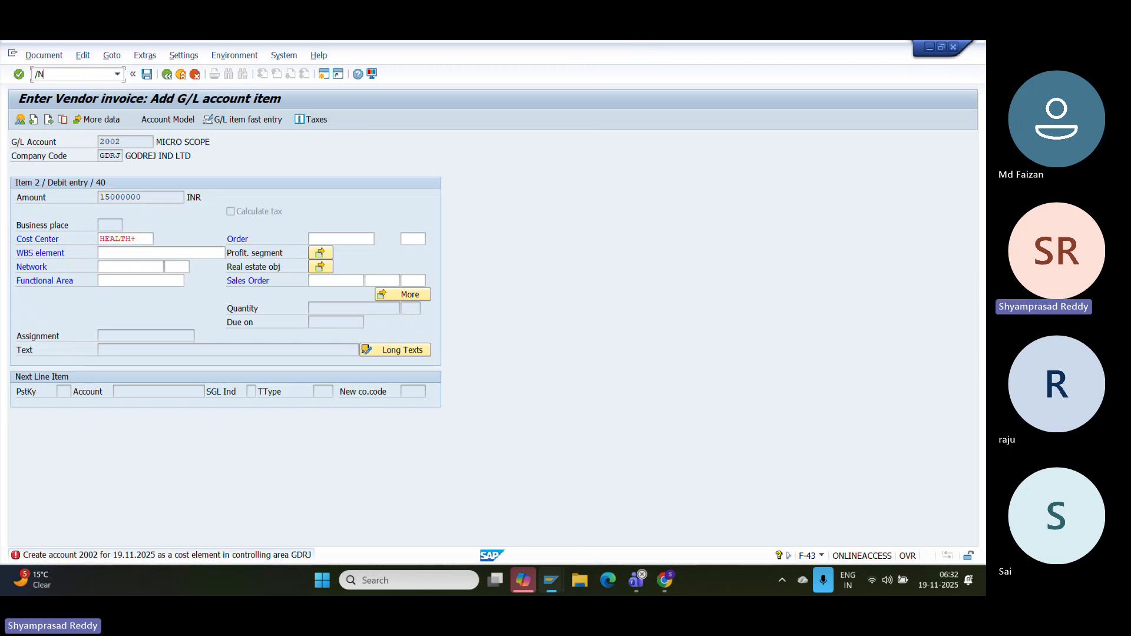
mouse_move(556, 589)
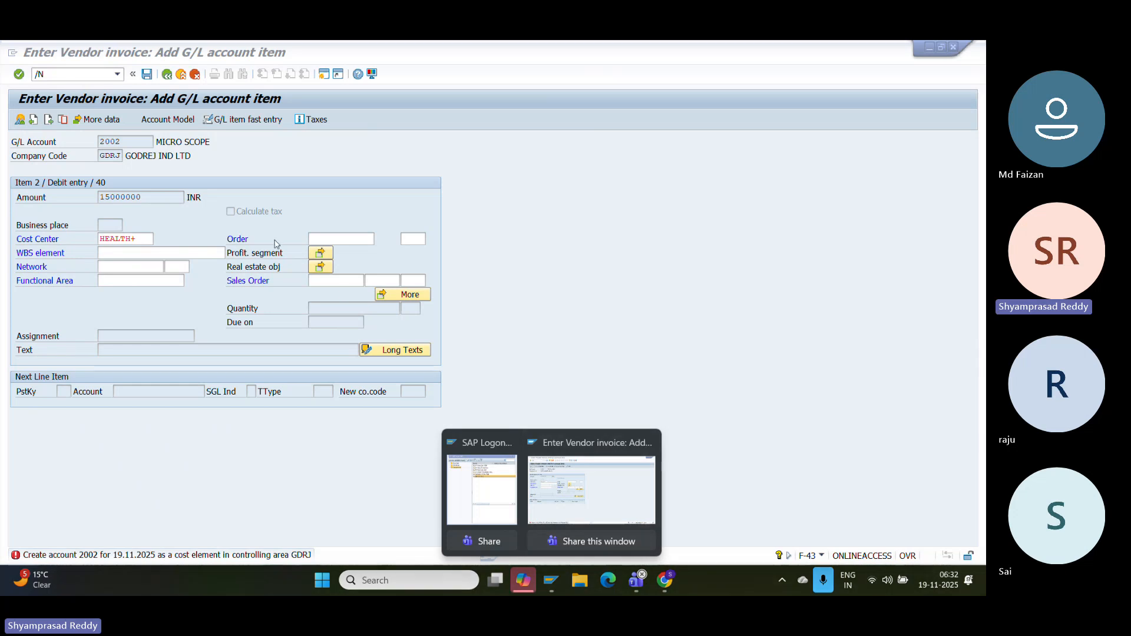
click(81, 75)
key(Return)
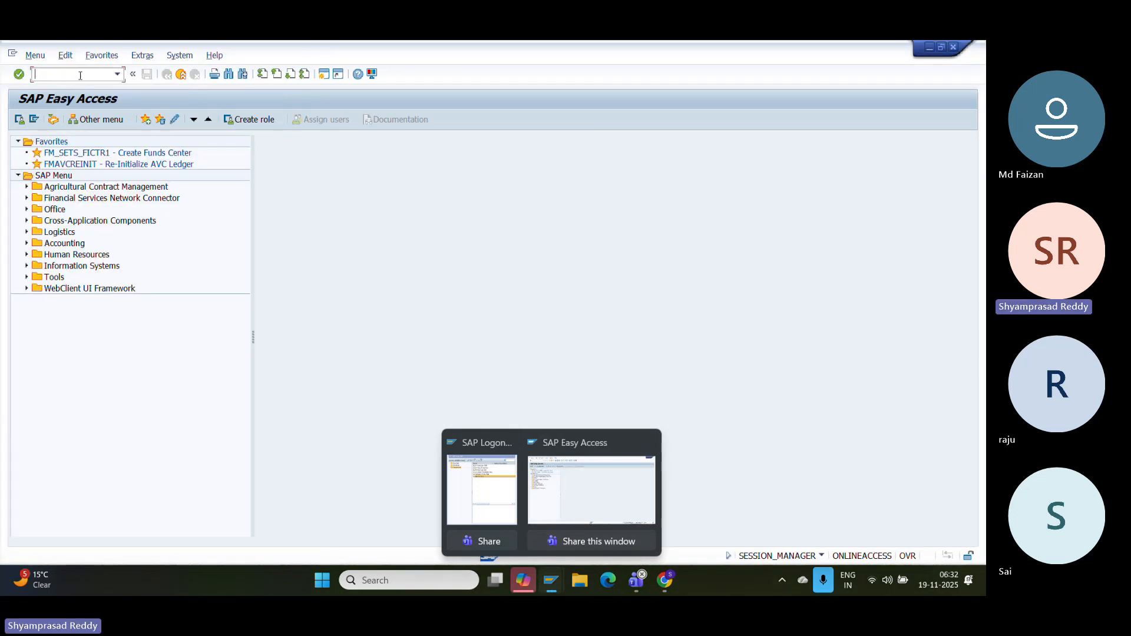
text(F-0)
key(BackSpace)
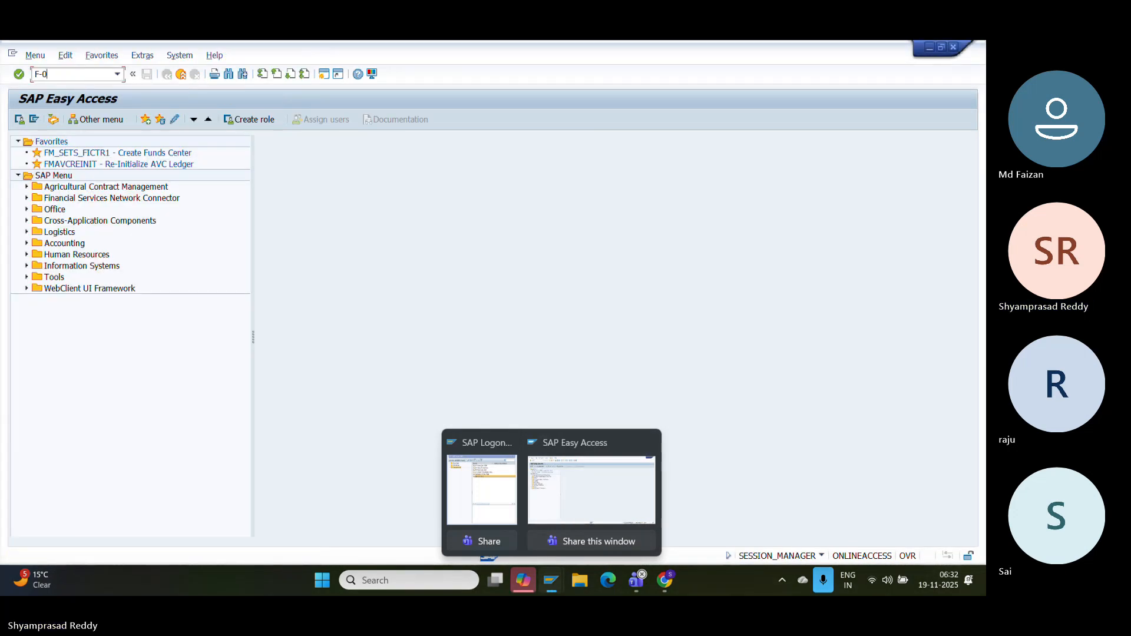
text(43)
key(Return)
- Enter document date 19112025 and vendor GDRJ VENDOR in the invoice header
key(Down)
key(Return)
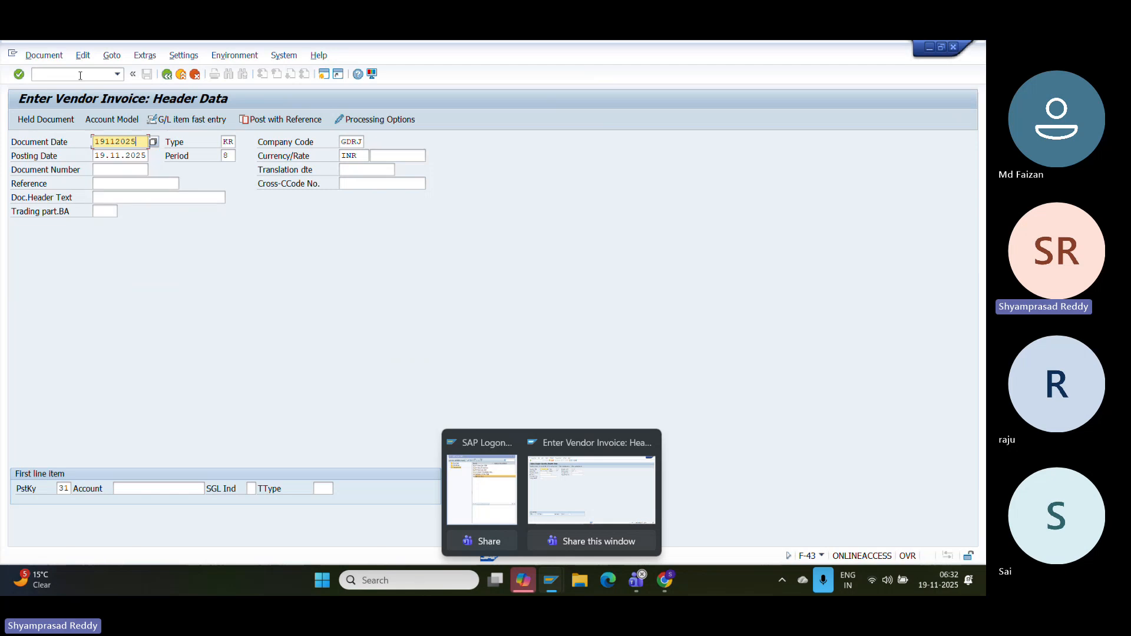
key(Return)
click(154, 488)
key(Down)
key(Down)
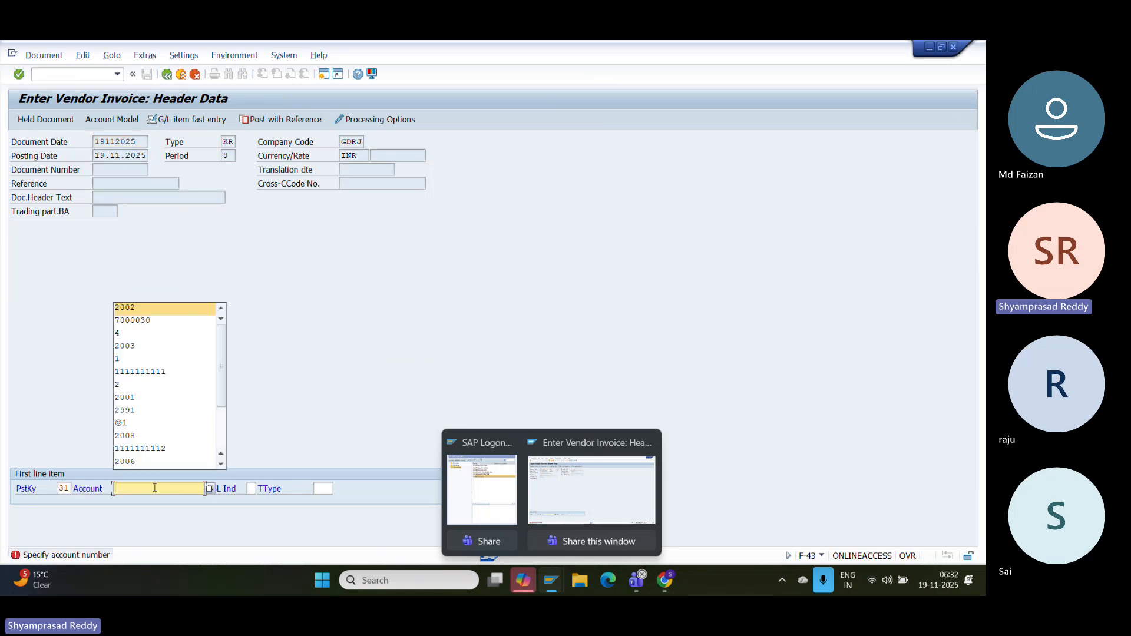
key(Return)
key(Return)
key(Return)
key(Return)
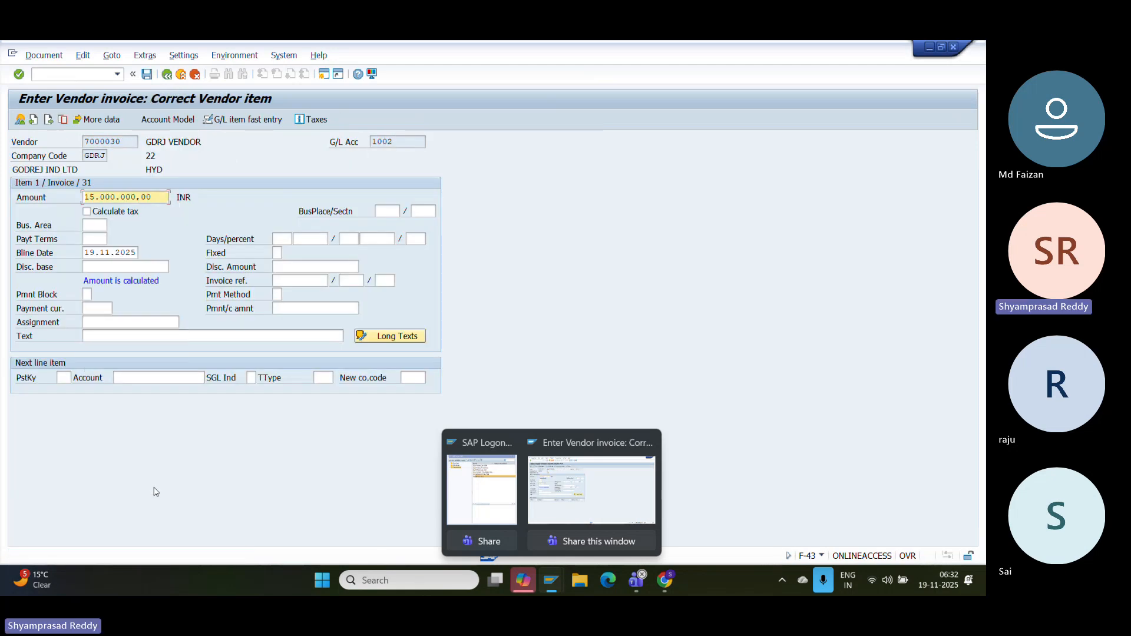
- Add a posting key 40 debit line for account 2002, 15000000, cost center HEALTH+
click(63, 377)
key(Down)
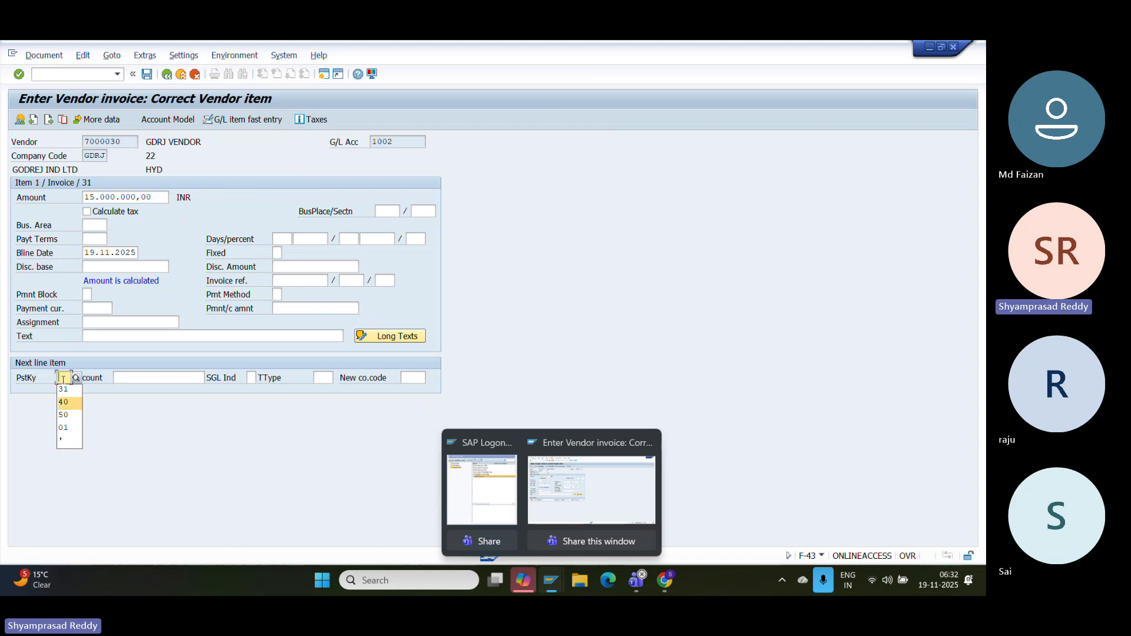
key(Return)
click(183, 378)
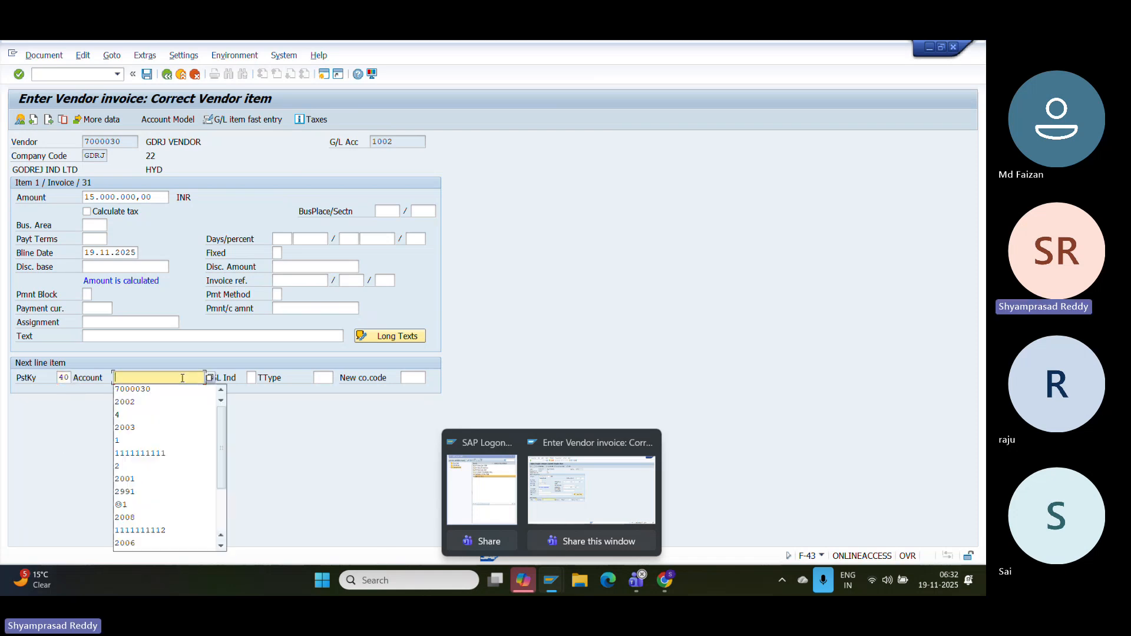
key(Down)
key(Down)
key(Return)
key(Return)
key(Down)
key(Down)
key(Return)
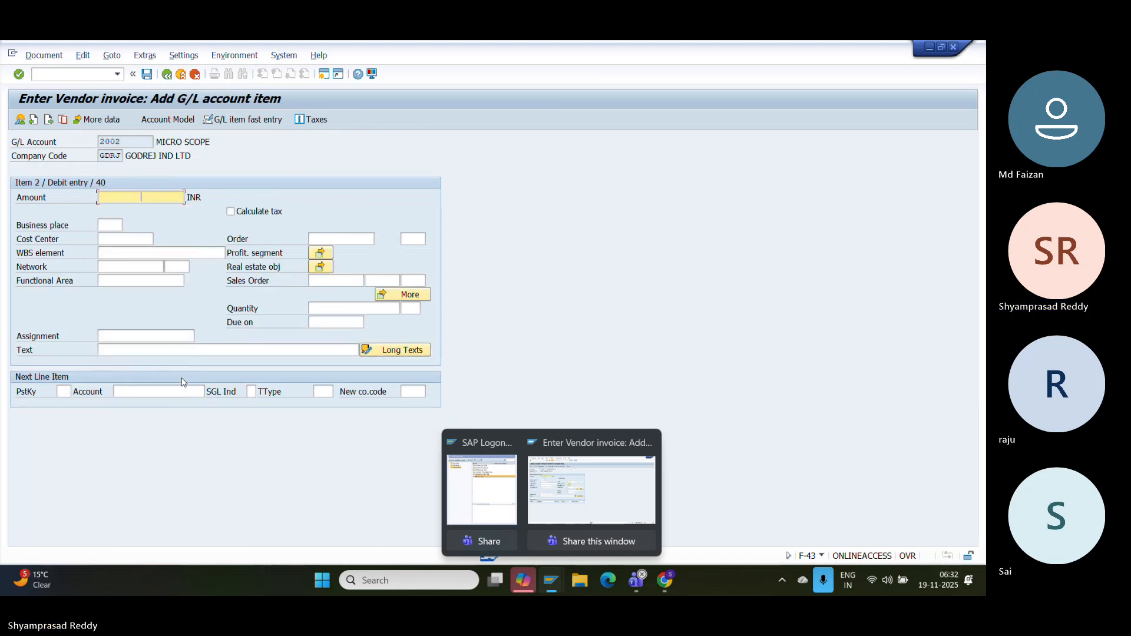
key(Return)
key(Down)
key(Down)
key(Return)
key(Return)
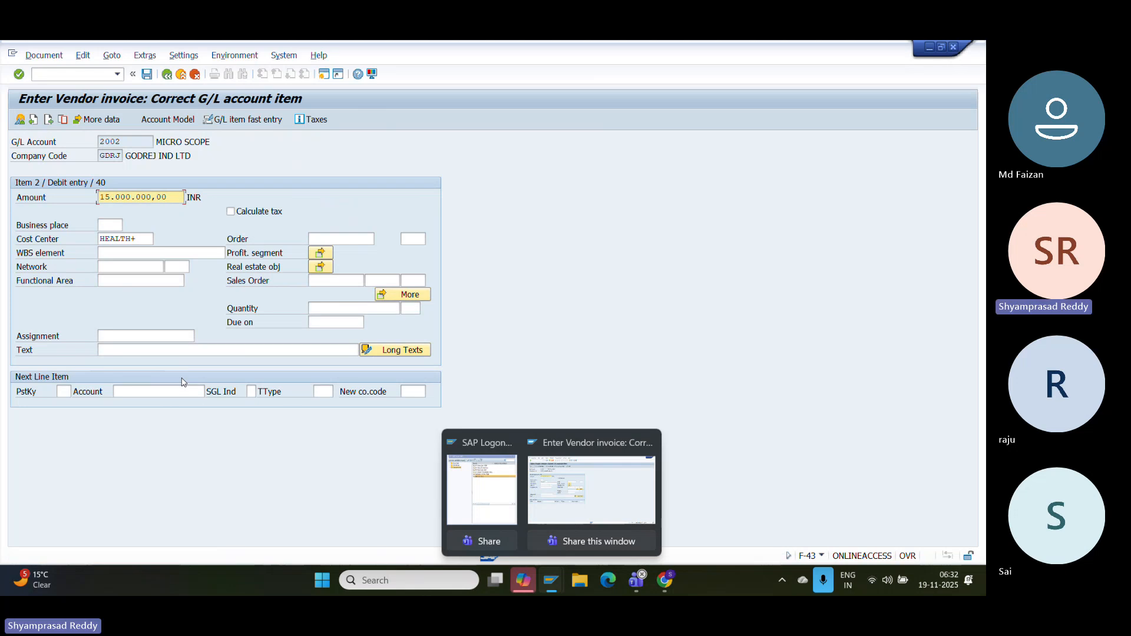
- Check commitment item MICROSCOPE in the coding block and show the document overview
click(394, 292)
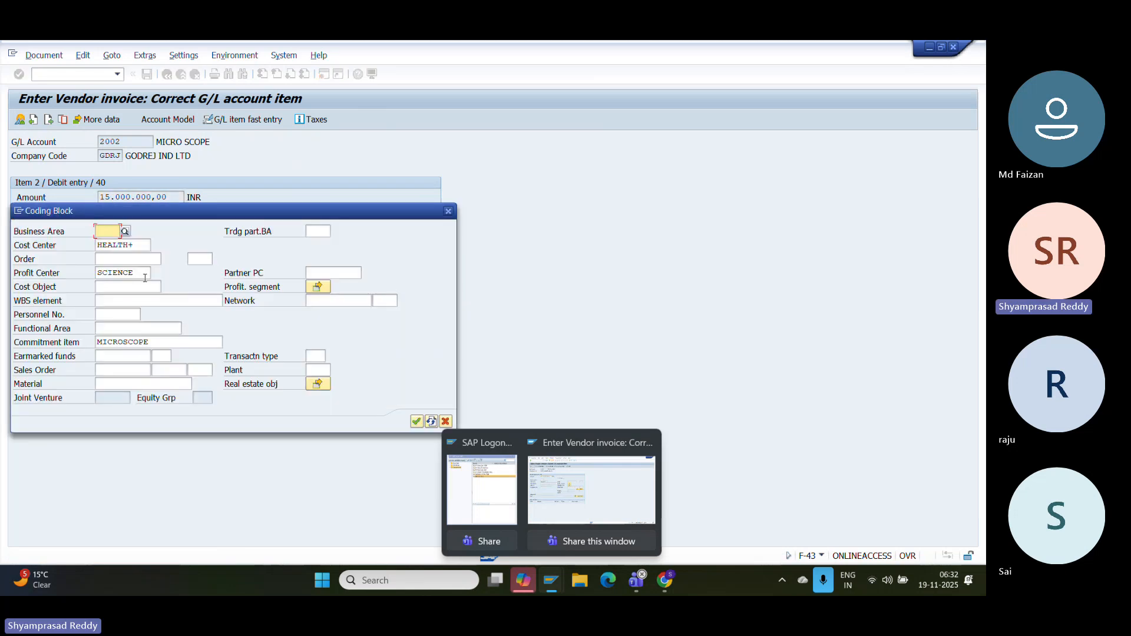
drag(173, 342, 41, 332)
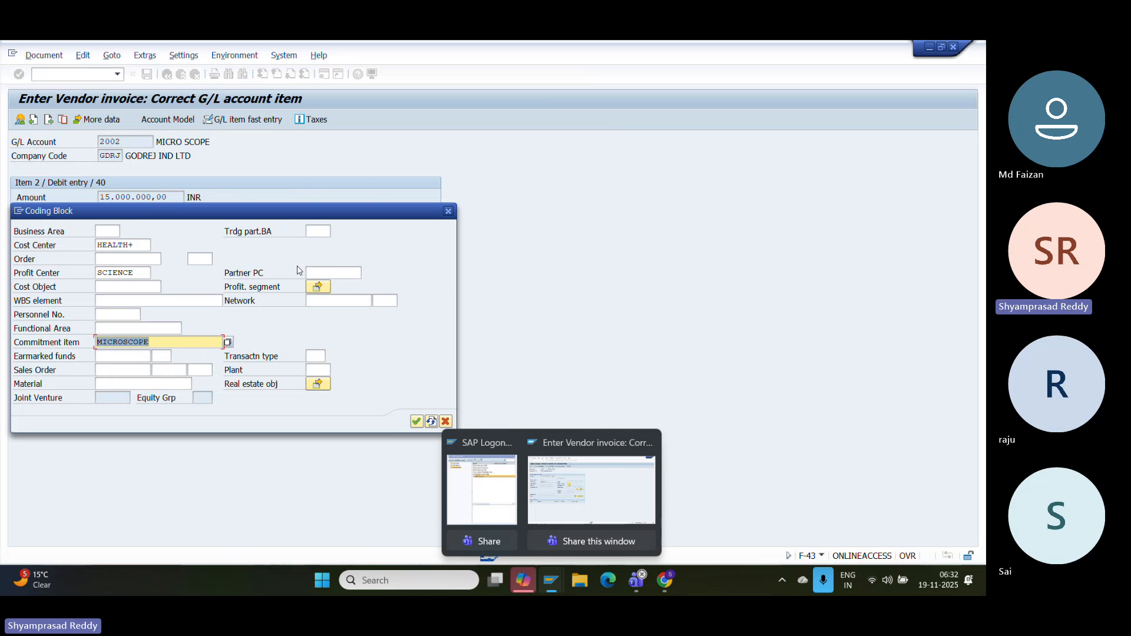
key(Return)
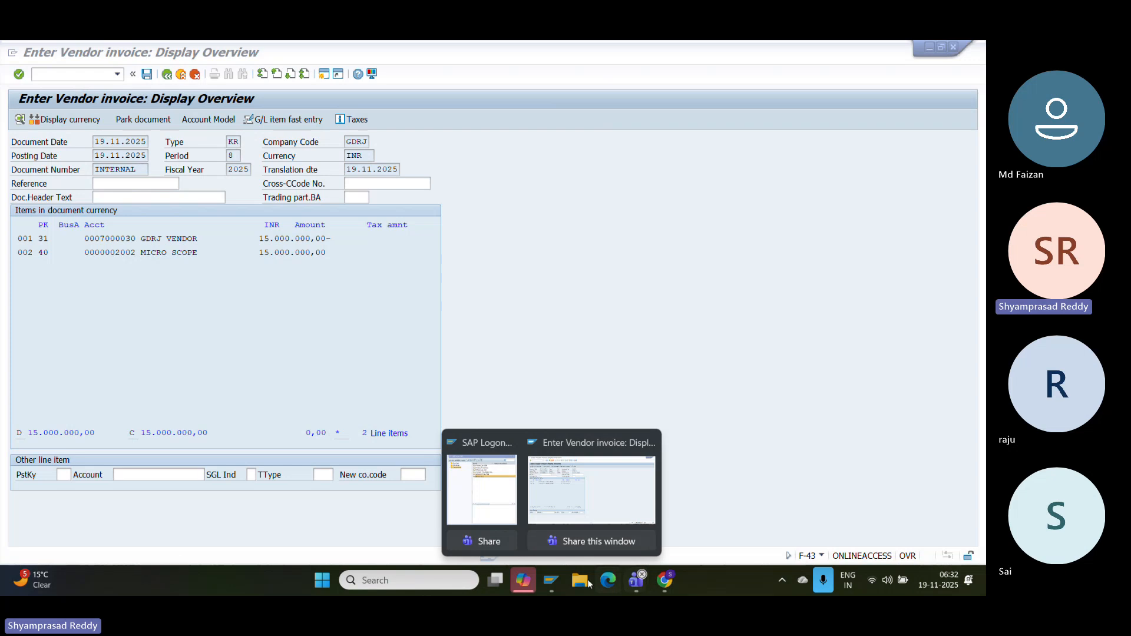
- Save the vendor invoice, triggering the annual budget exceeded warning
click(542, 372)
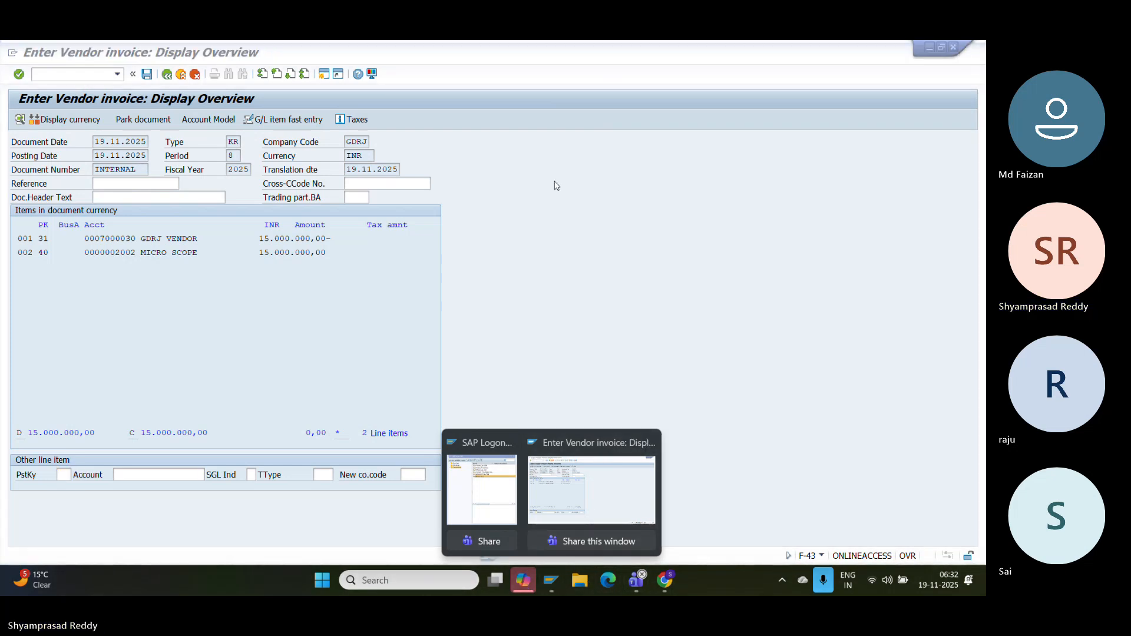
click(553, 582)
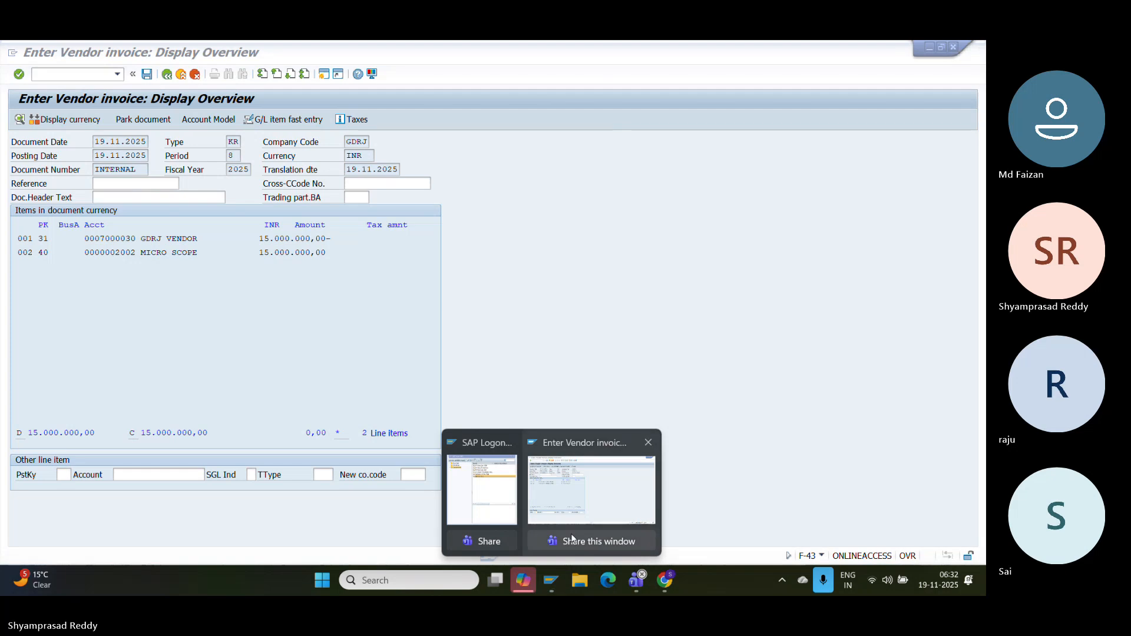
click(425, 346)
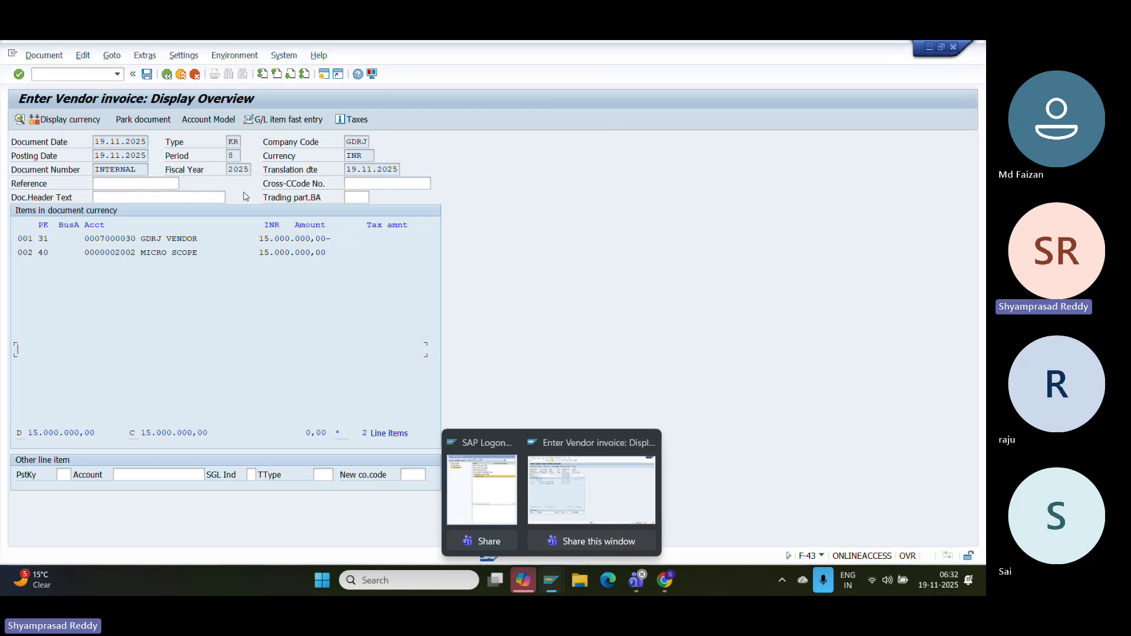
click(145, 76)
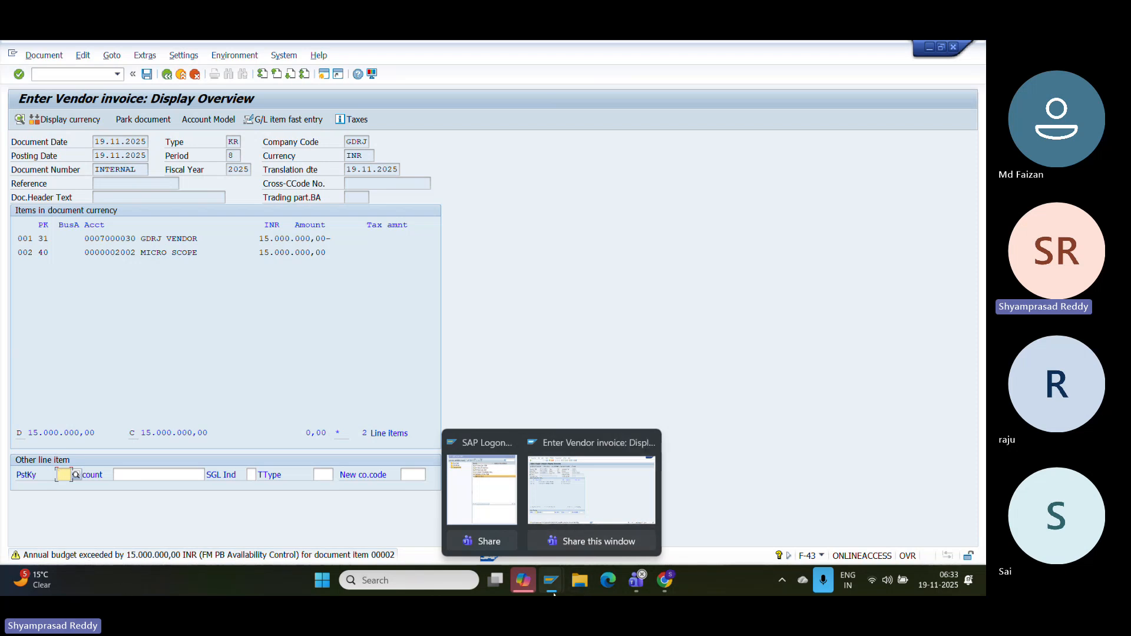
- Open Customizing with /OSPRO in a new session
click(91, 76)
text(/OSPRO)
key(Return)
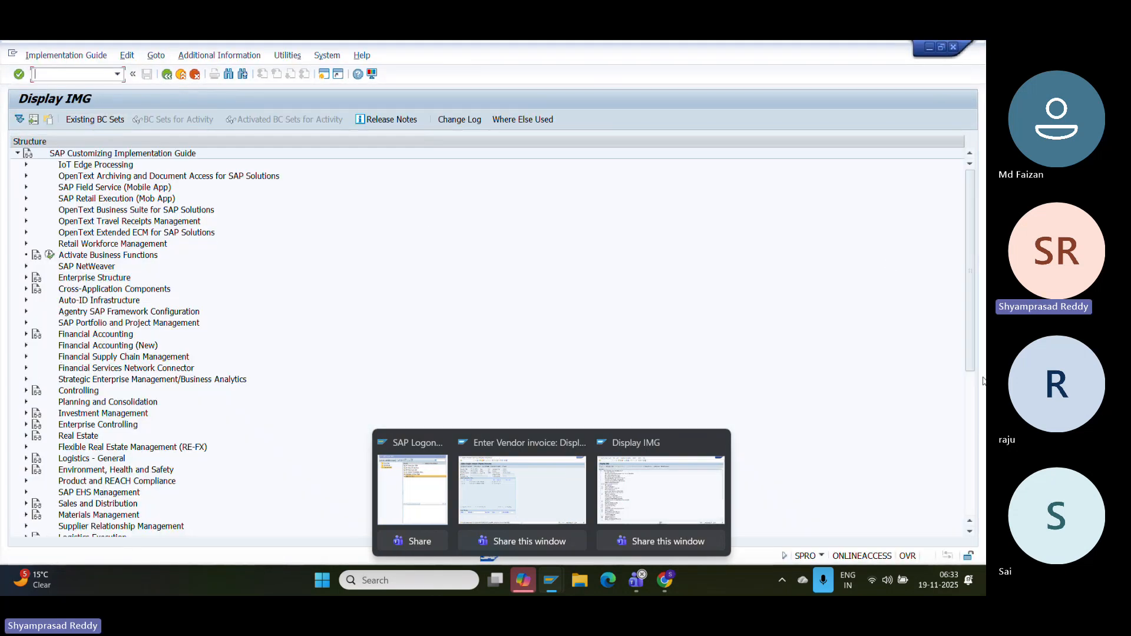
- Run Edit Tolerance Profiles under Funds Management Government > BCS > Availability Control in SPRO
click(971, 399)
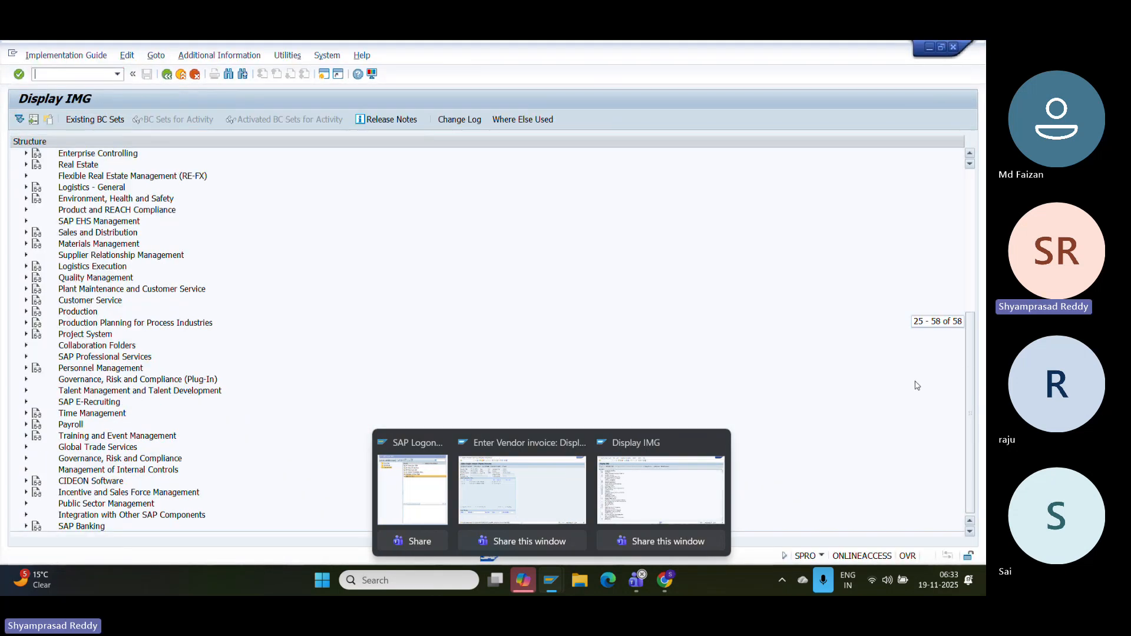
click(26, 504)
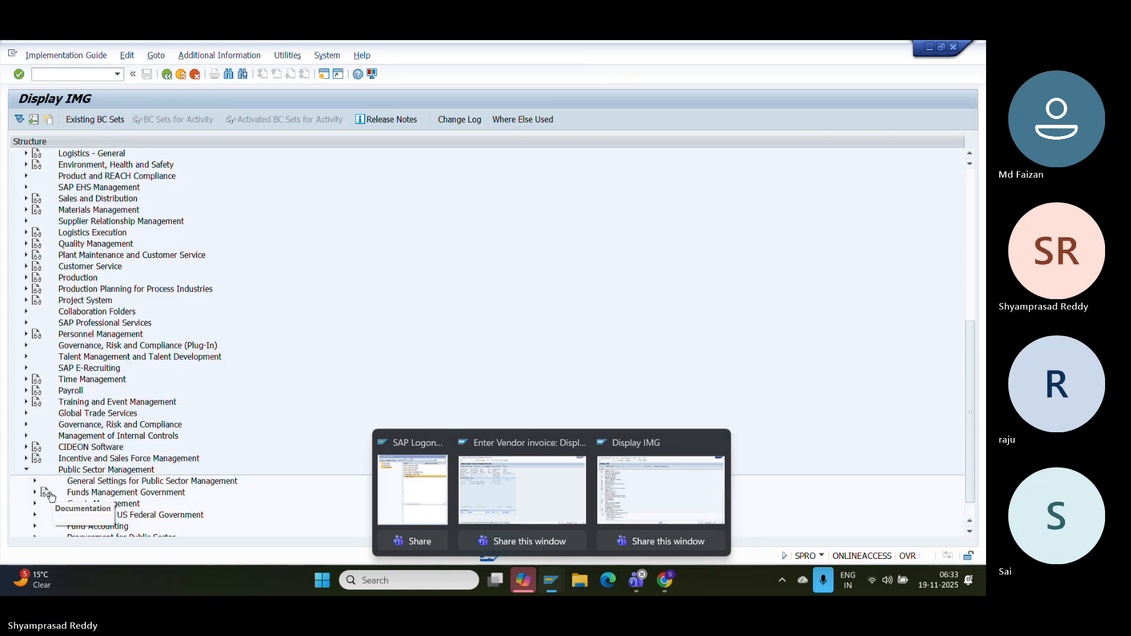
click(35, 494)
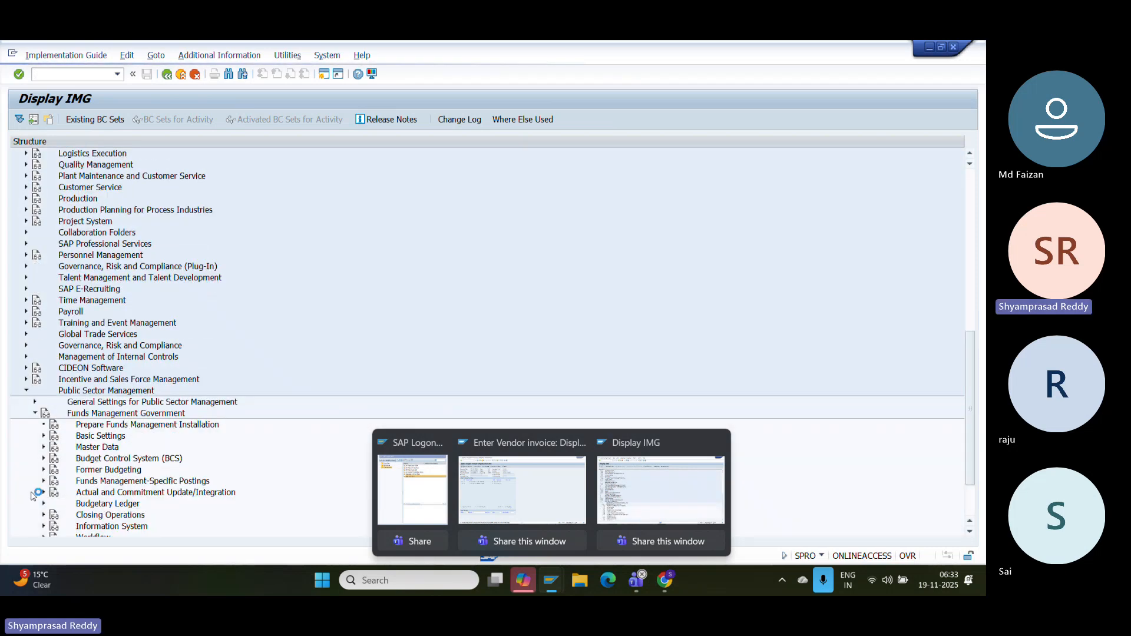
click(44, 458)
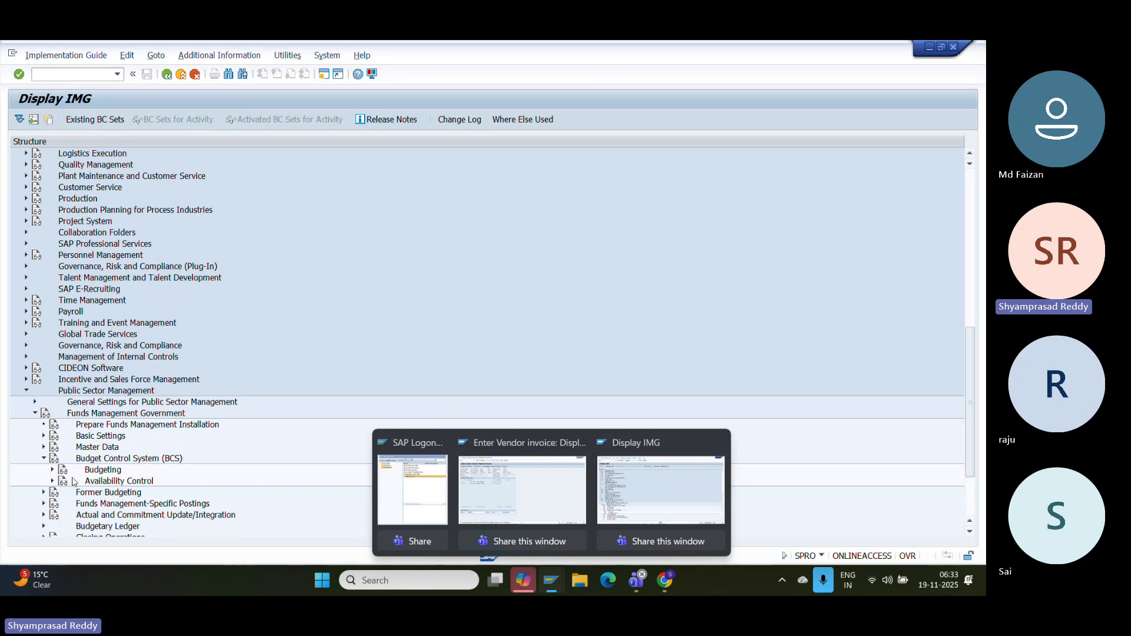
click(51, 481)
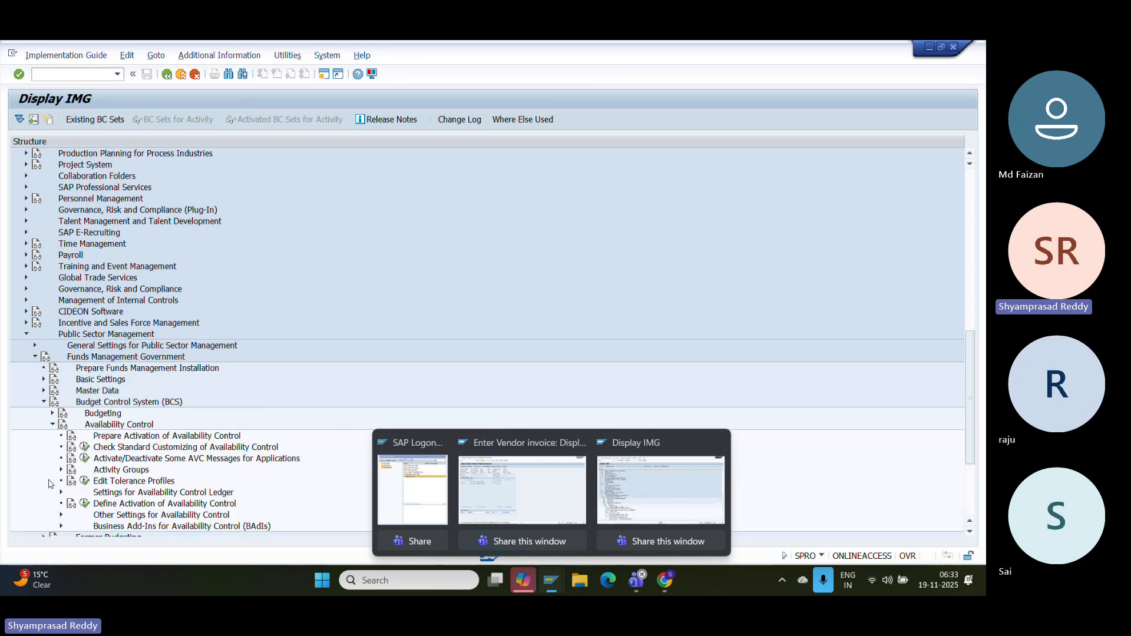
click(85, 481)
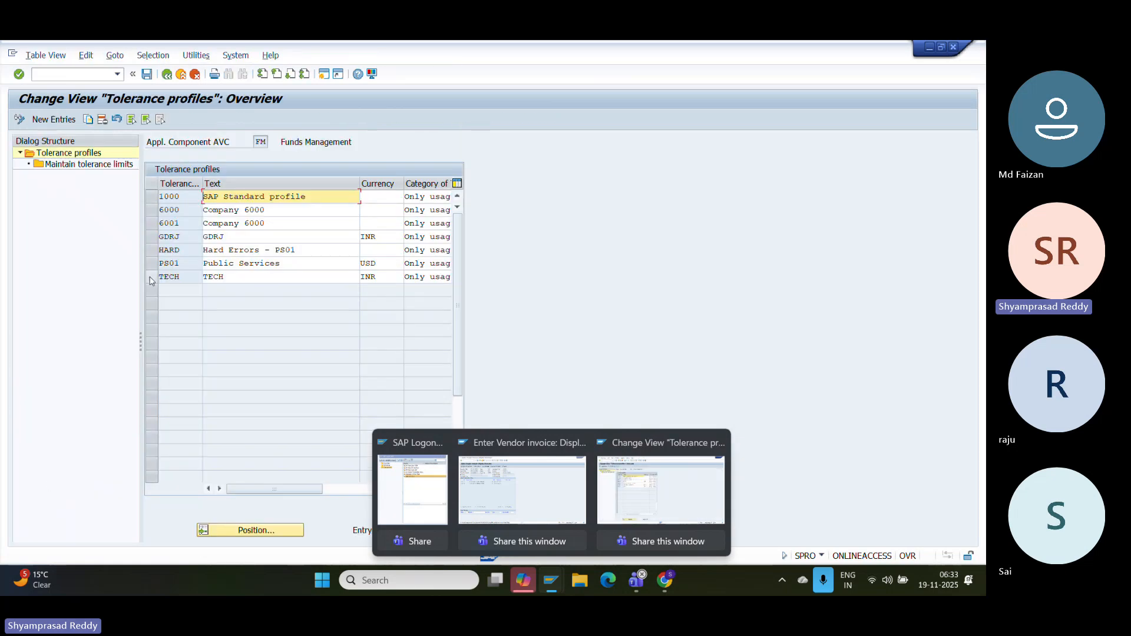
click(150, 281)
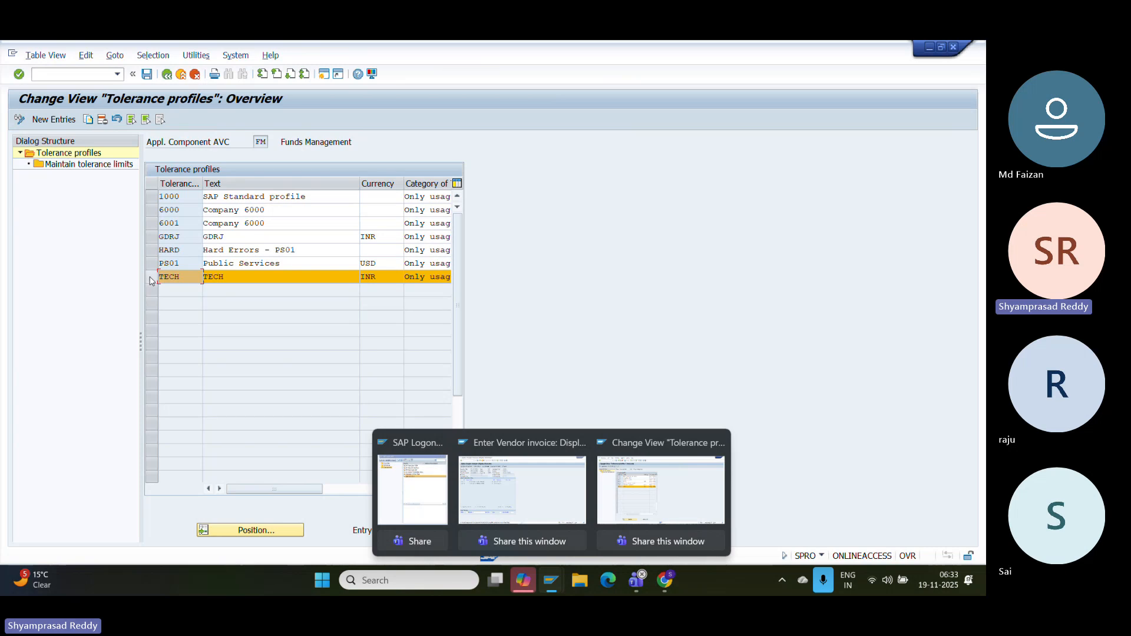
- Change the GDRJ profile's expenditure tolerance message type from Warning to Error message
click(151, 281)
click(151, 236)
click(86, 166)
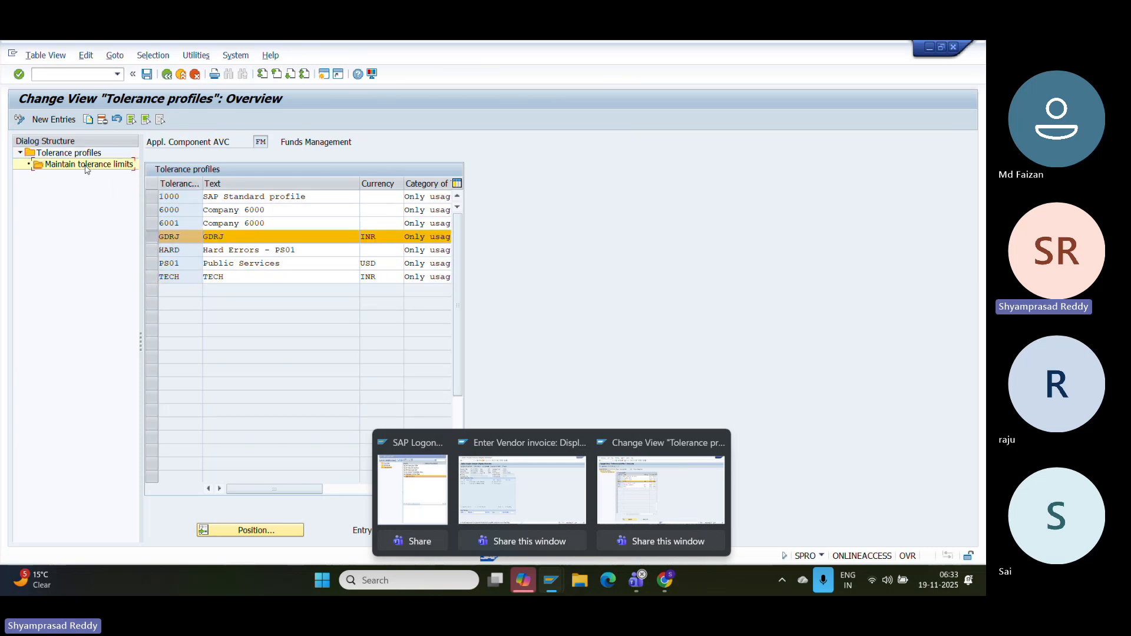
click(575, 199)
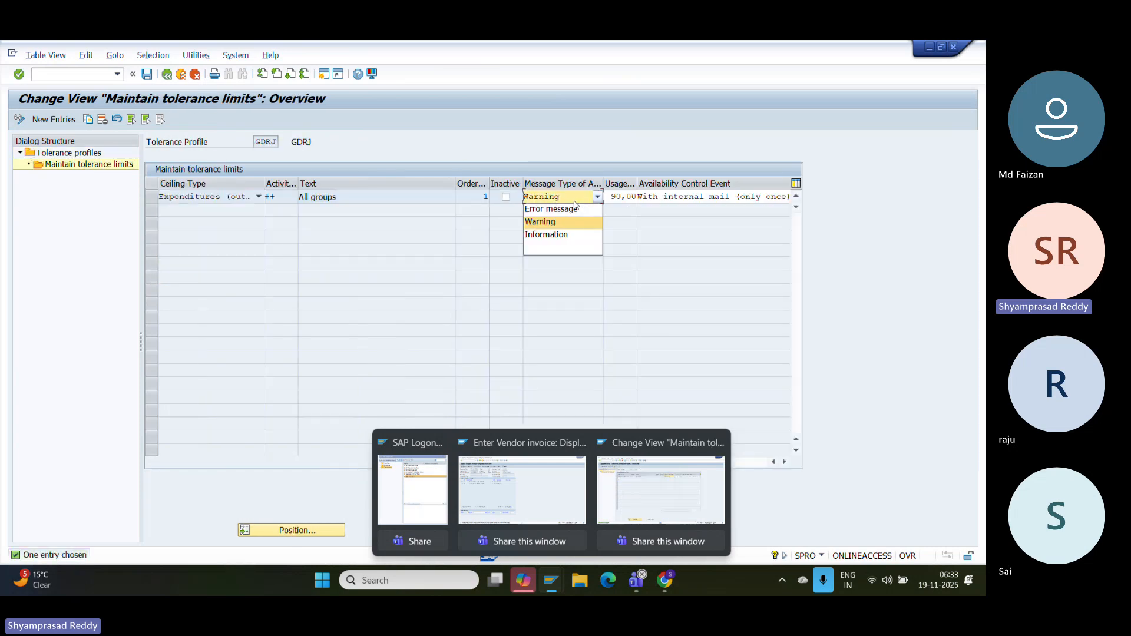
click(563, 209)
key(Return)
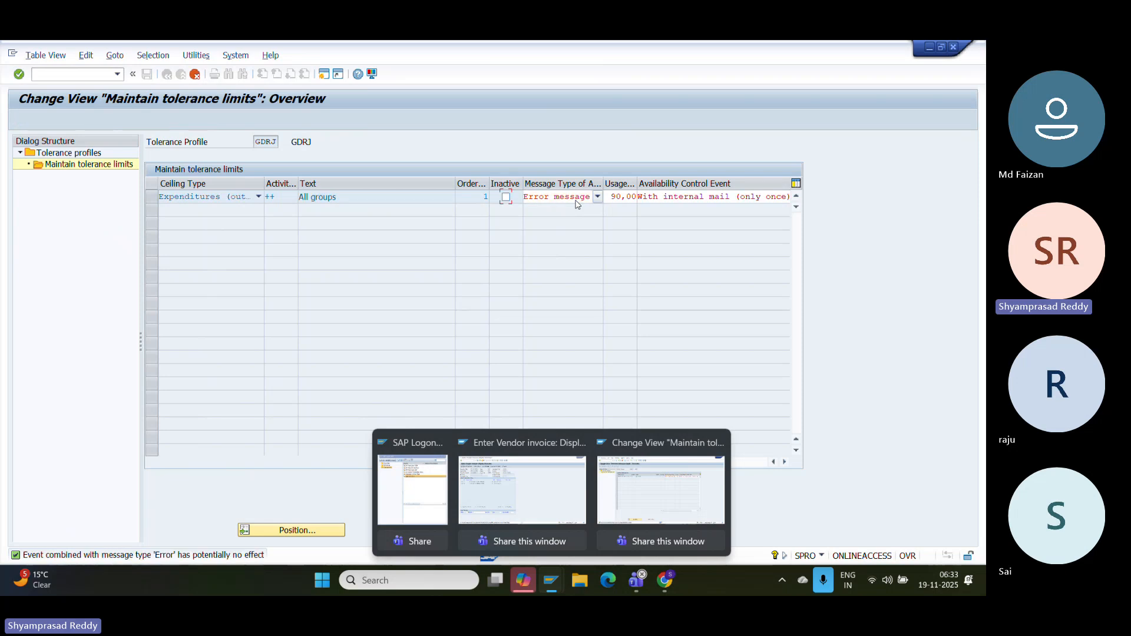
key(Return)
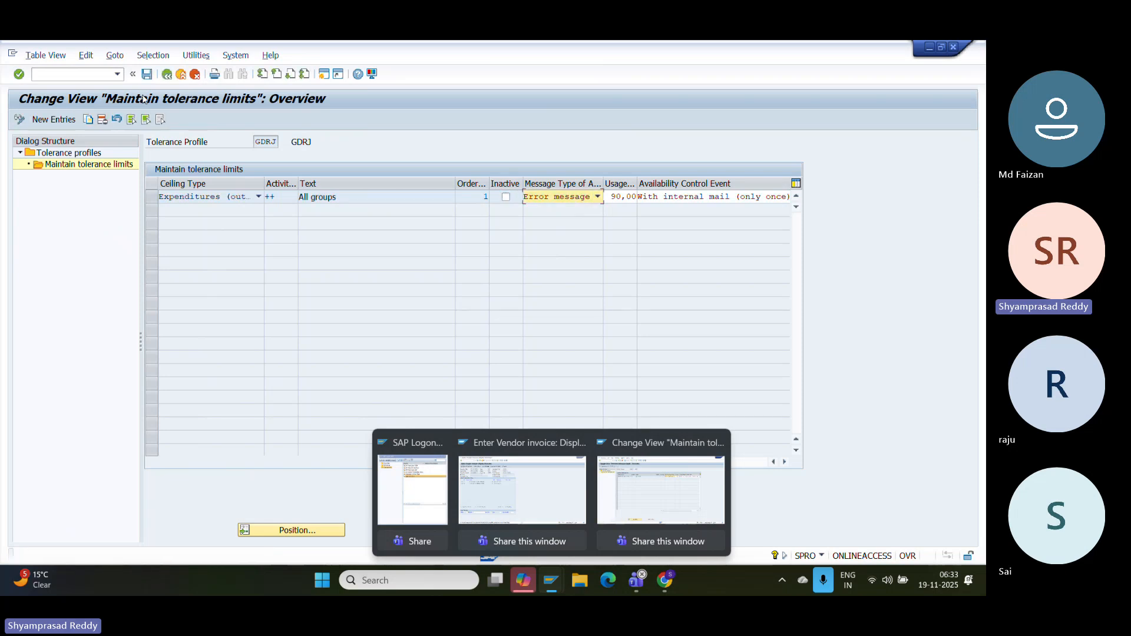
- Save the tolerance limit change and exit the IMG views
click(148, 76)
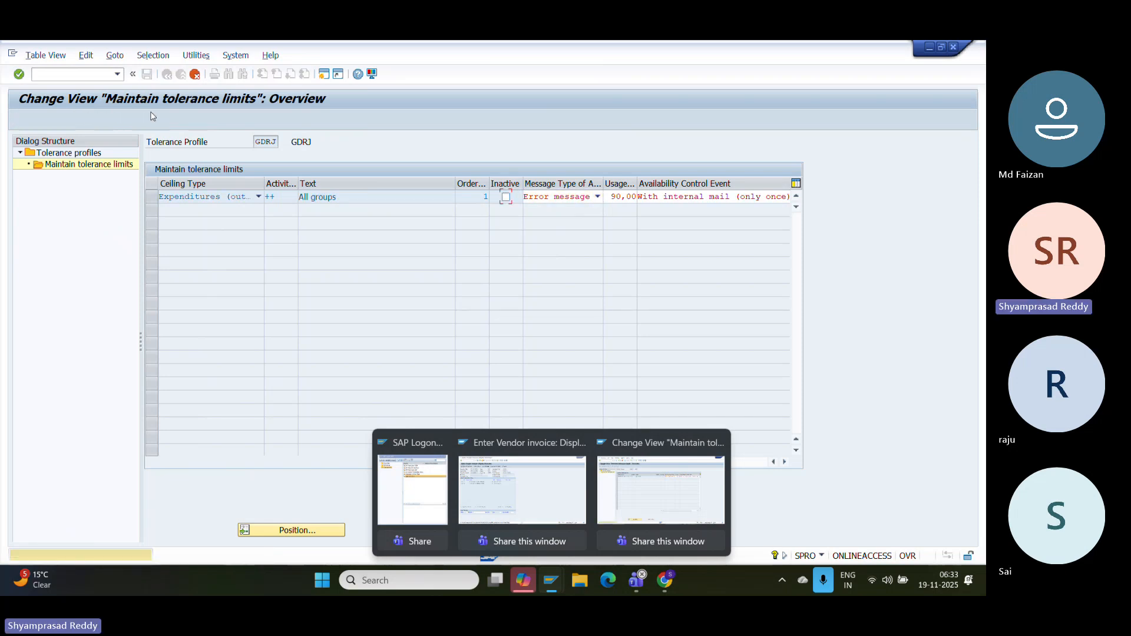
key(Return)
key(Return)
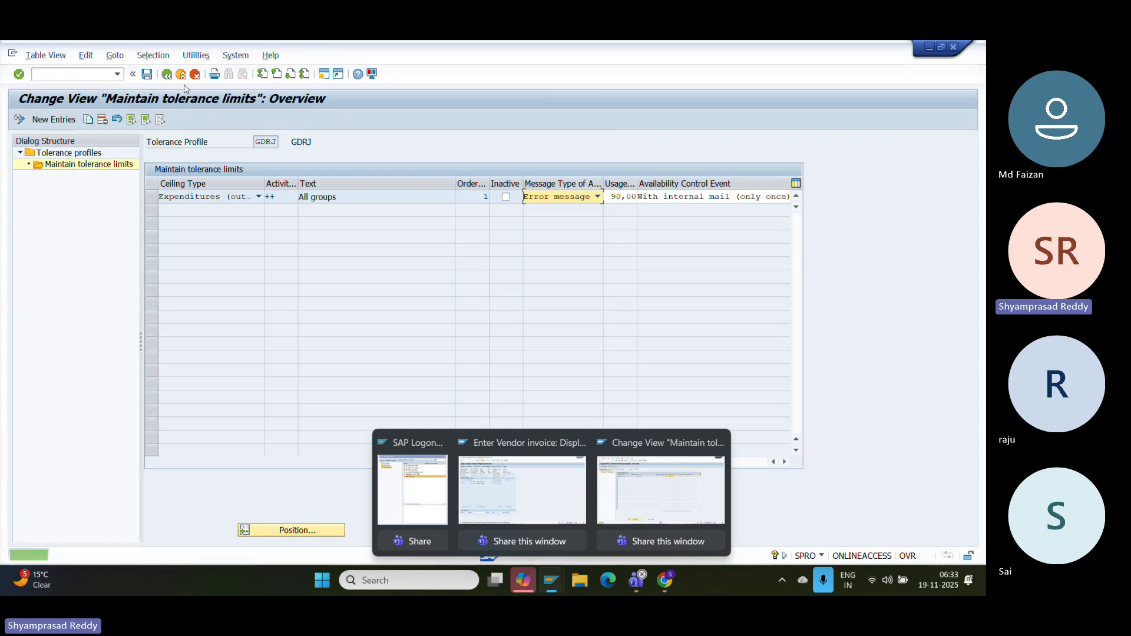
click(181, 76)
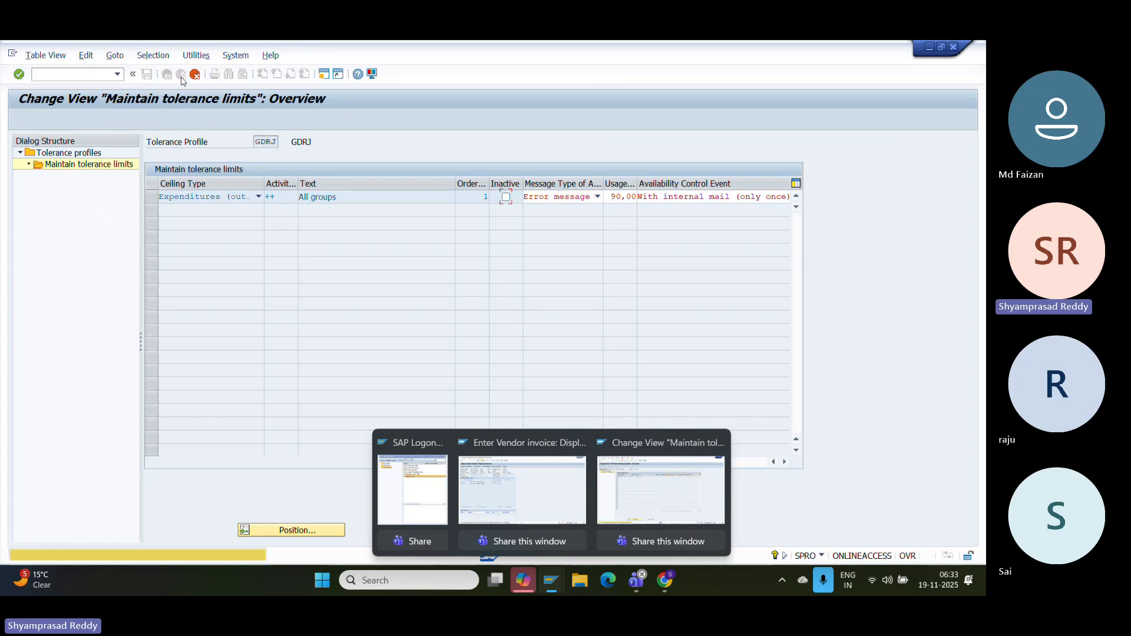
key(Return)
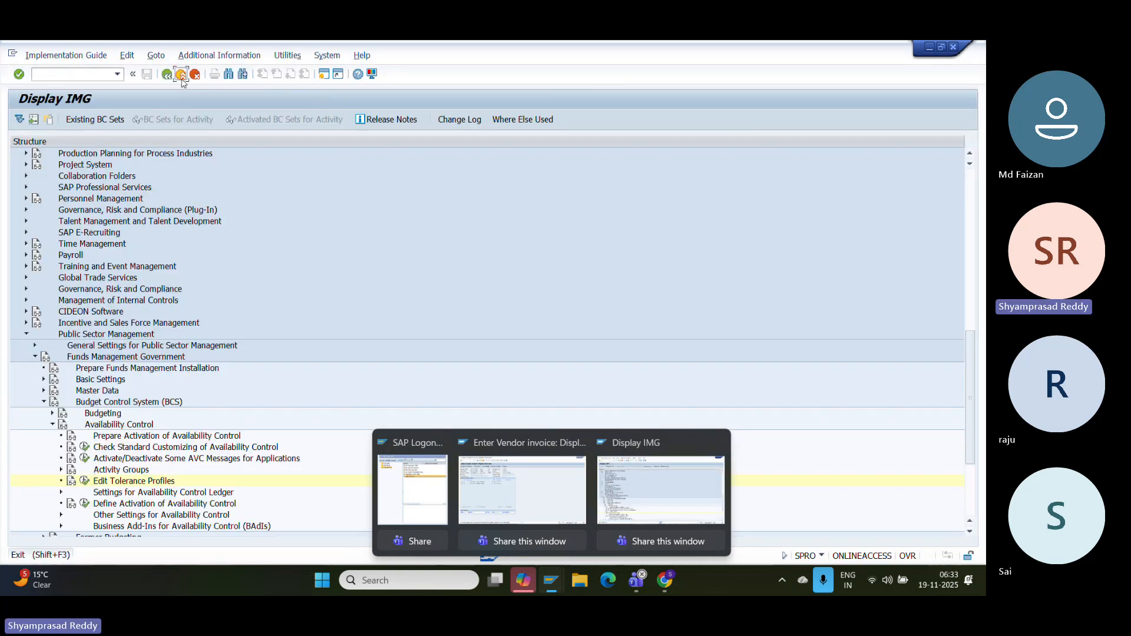
click(181, 76)
click(181, 75)
click(182, 76)
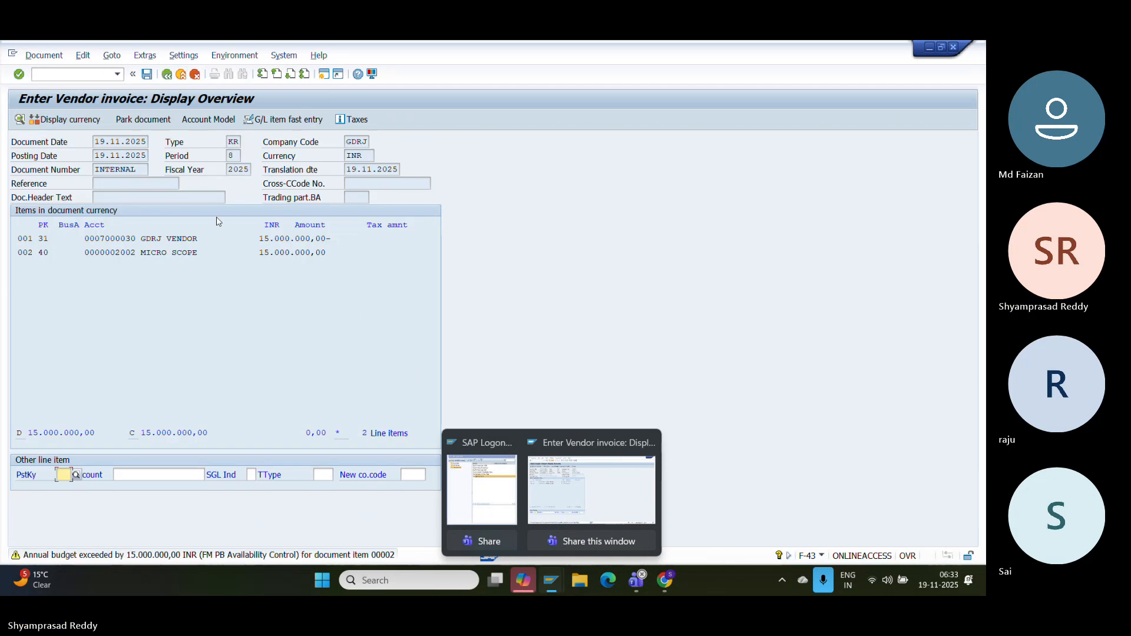
key(ctrl+s)
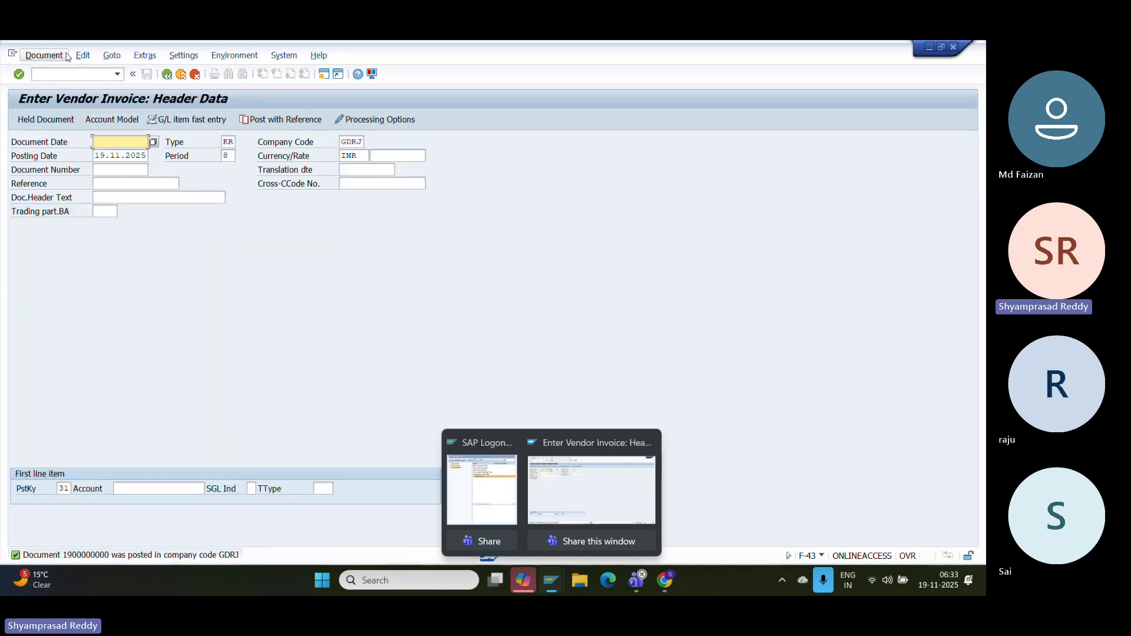
click(43, 54)
click(65, 97)
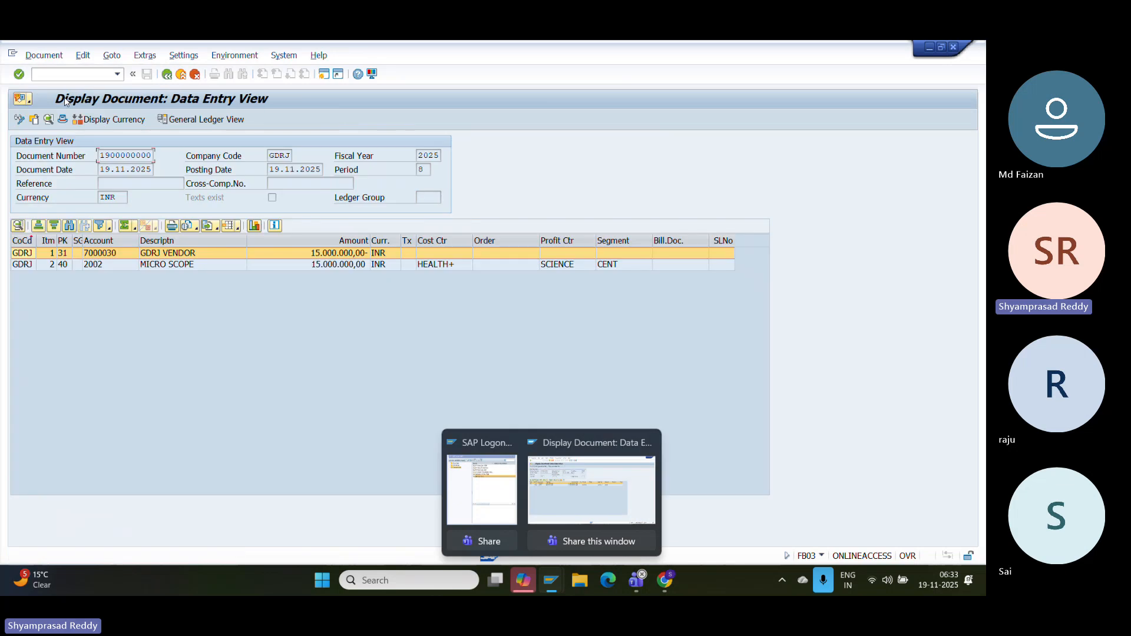
click(323, 265)
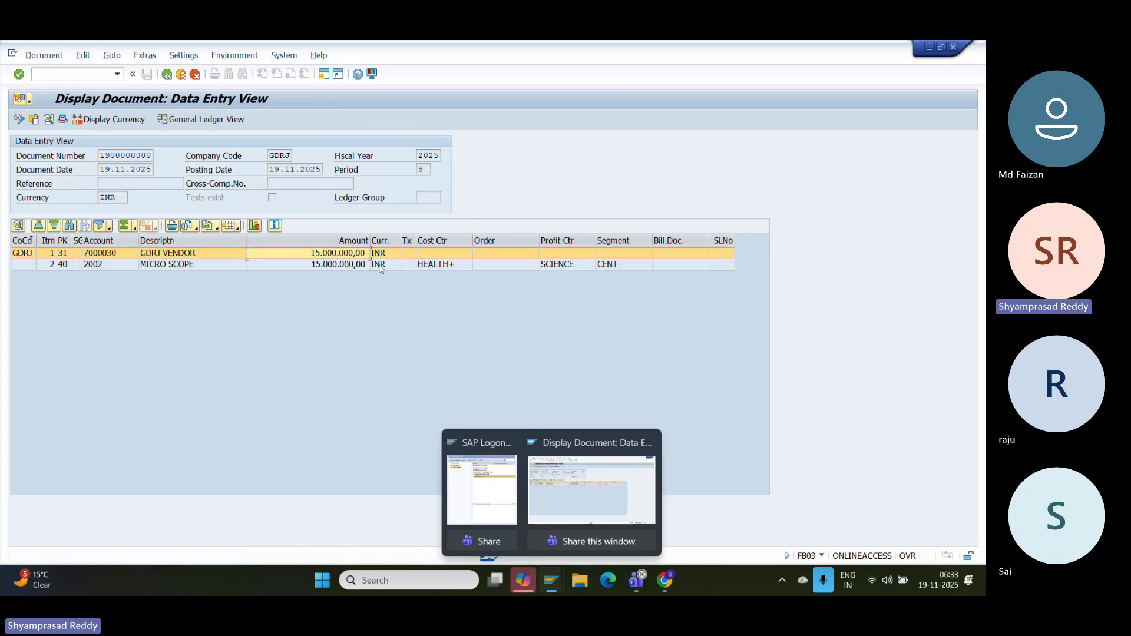
double_click(330, 264)
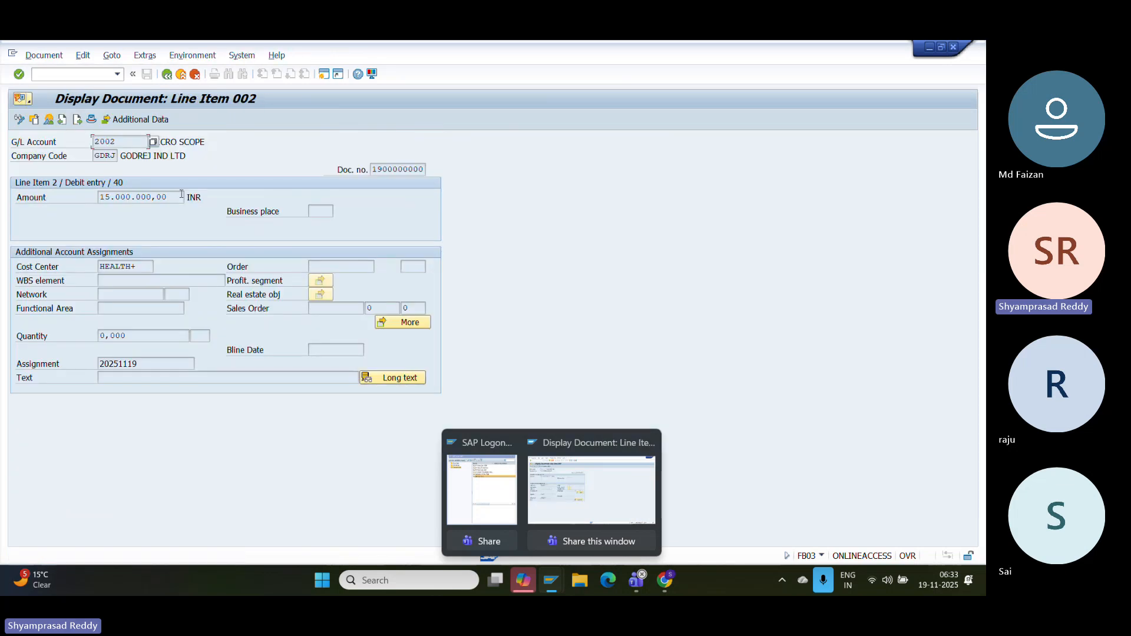
drag(182, 197, 10, 198)
drag(155, 267, 100, 266)
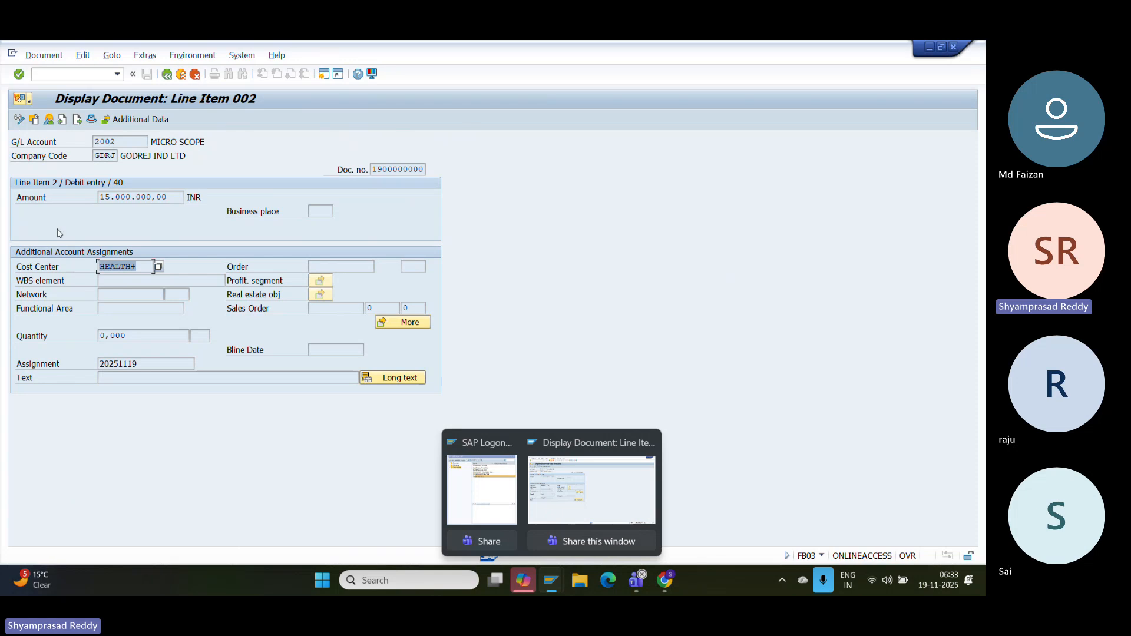
click(192, 55)
mouse_move(248, 127)
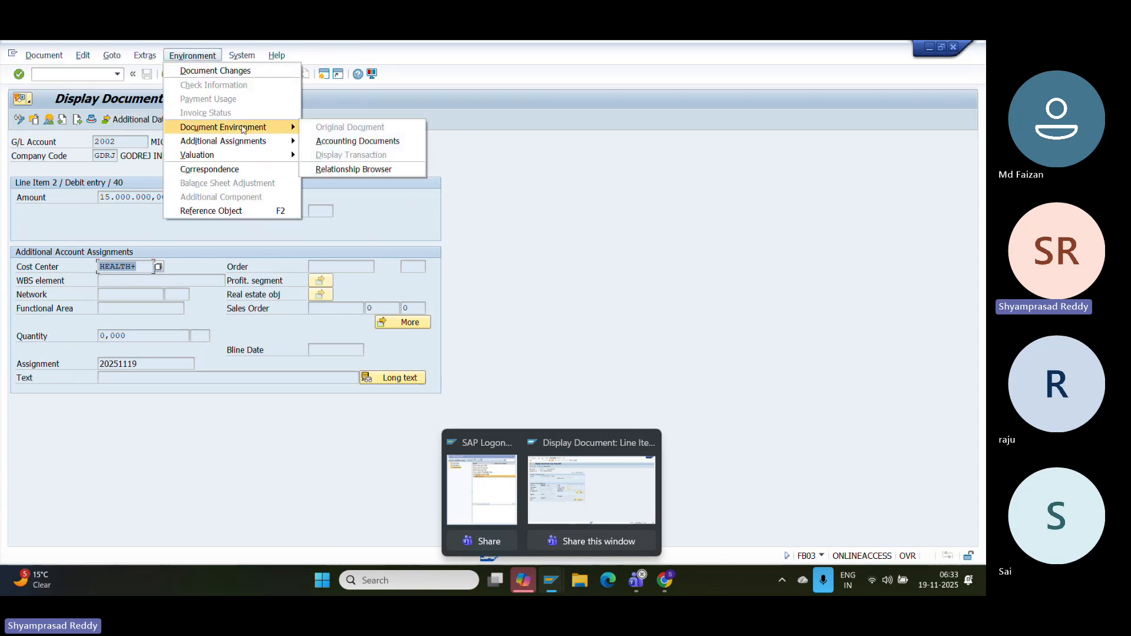
click(353, 142)
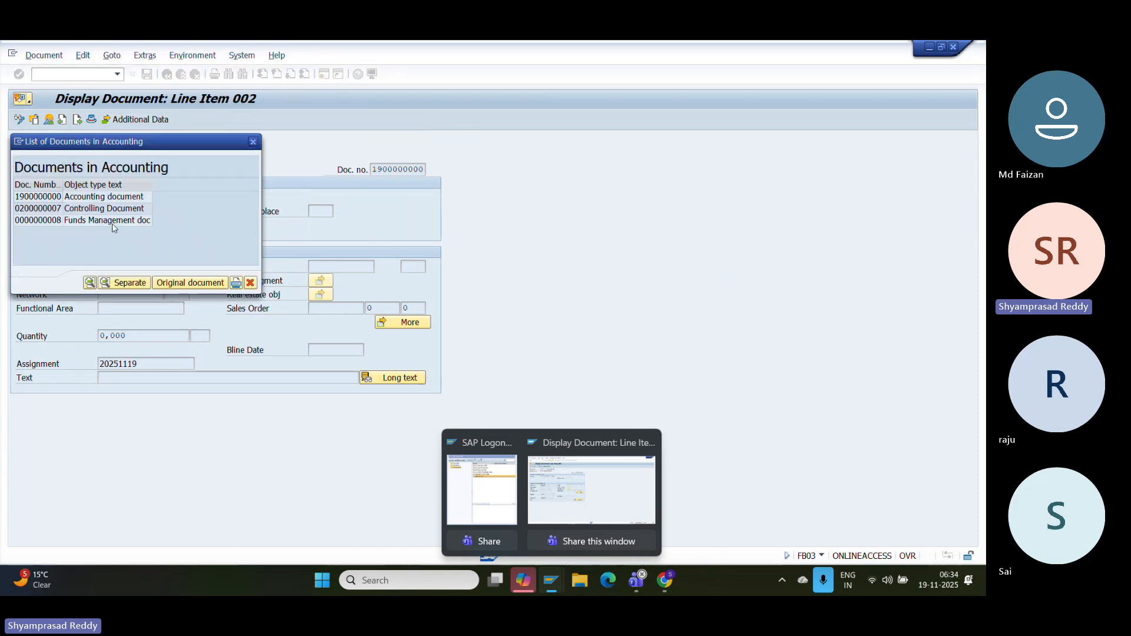
click(95, 221)
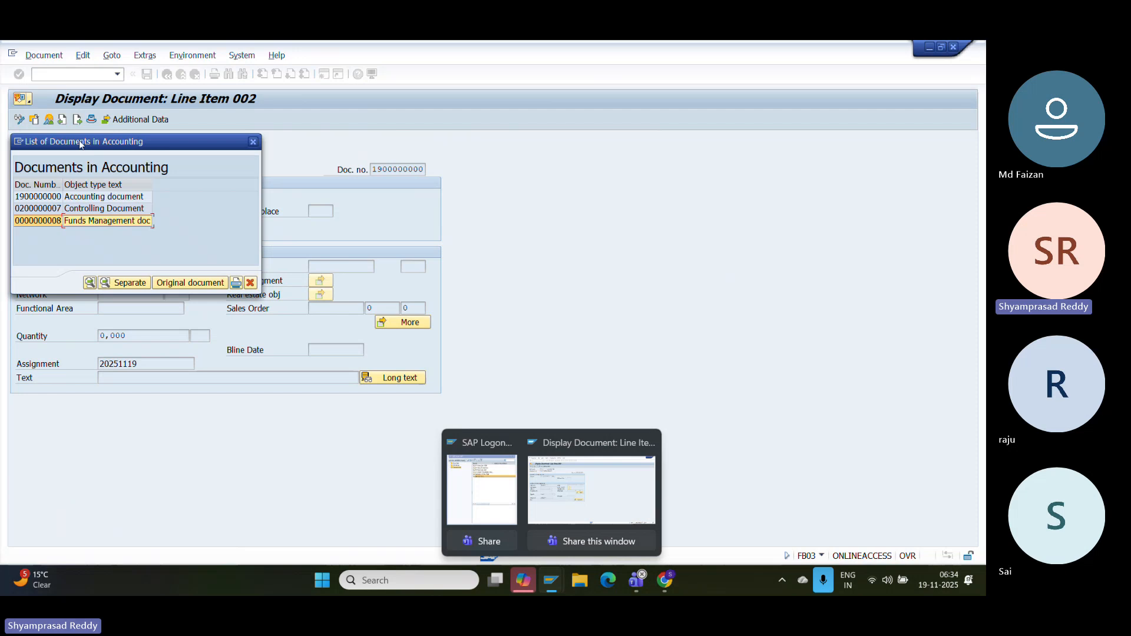
drag(79, 140, 285, 126)
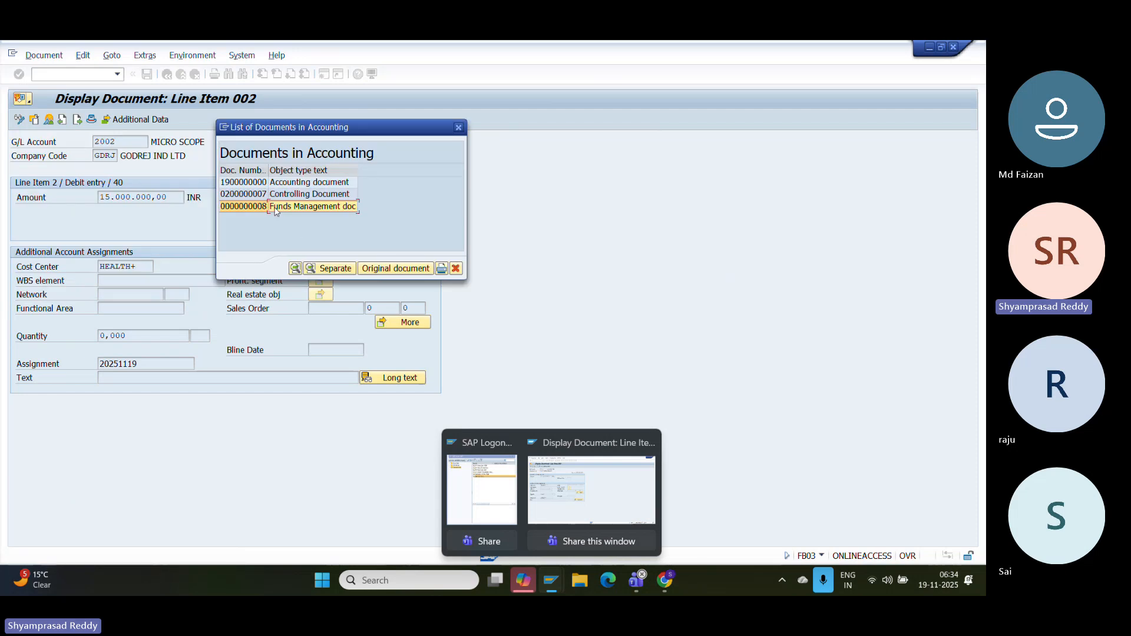
double_click(276, 208)
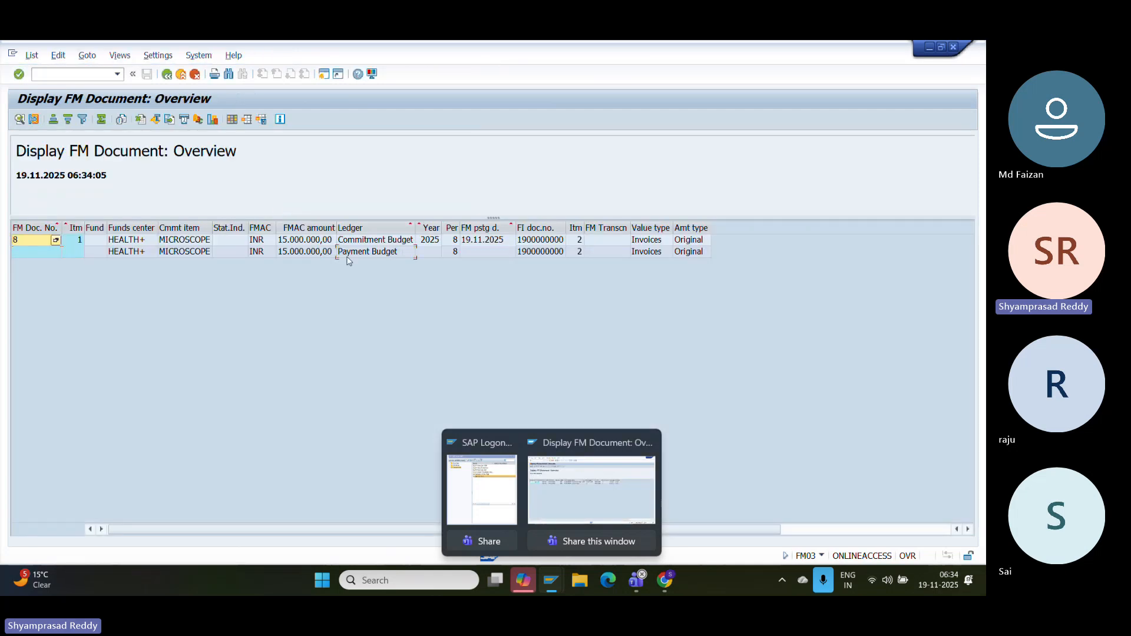
drag(348, 258, 371, 238)
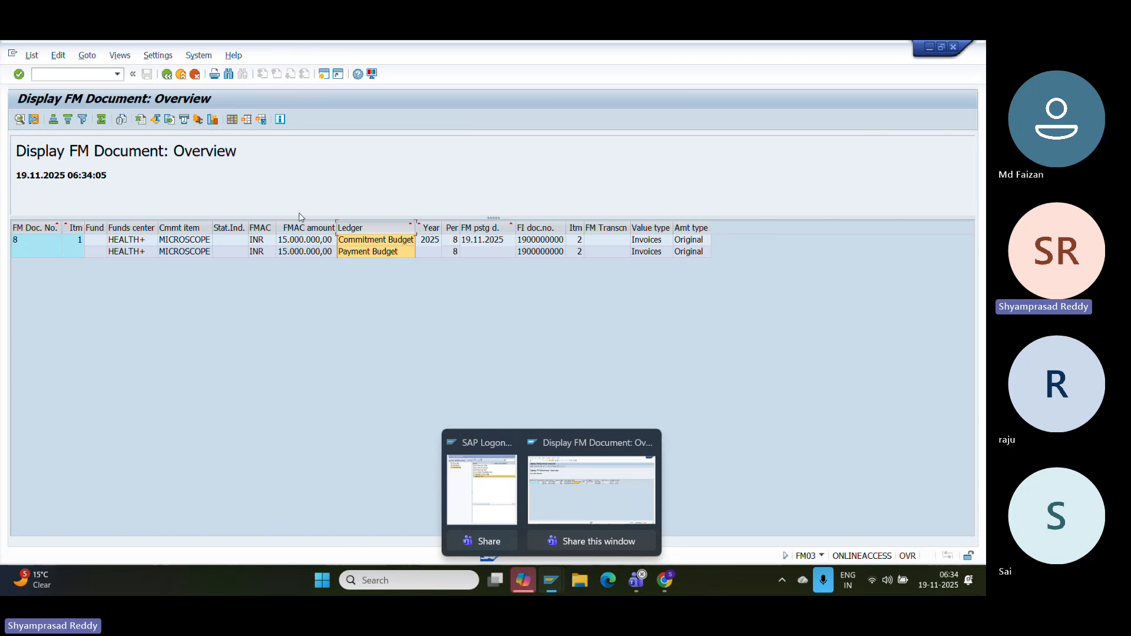
click(299, 241)
click(318, 229)
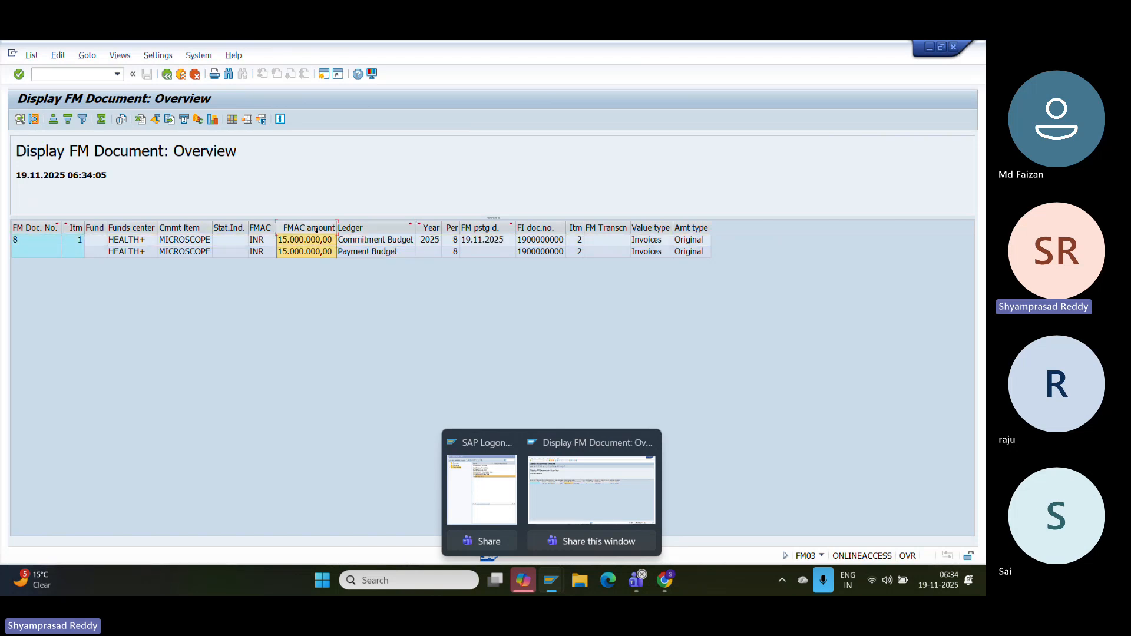
click(352, 231)
click(306, 227)
- Leave the FM document and close the list of linked accounting documents
click(181, 73)
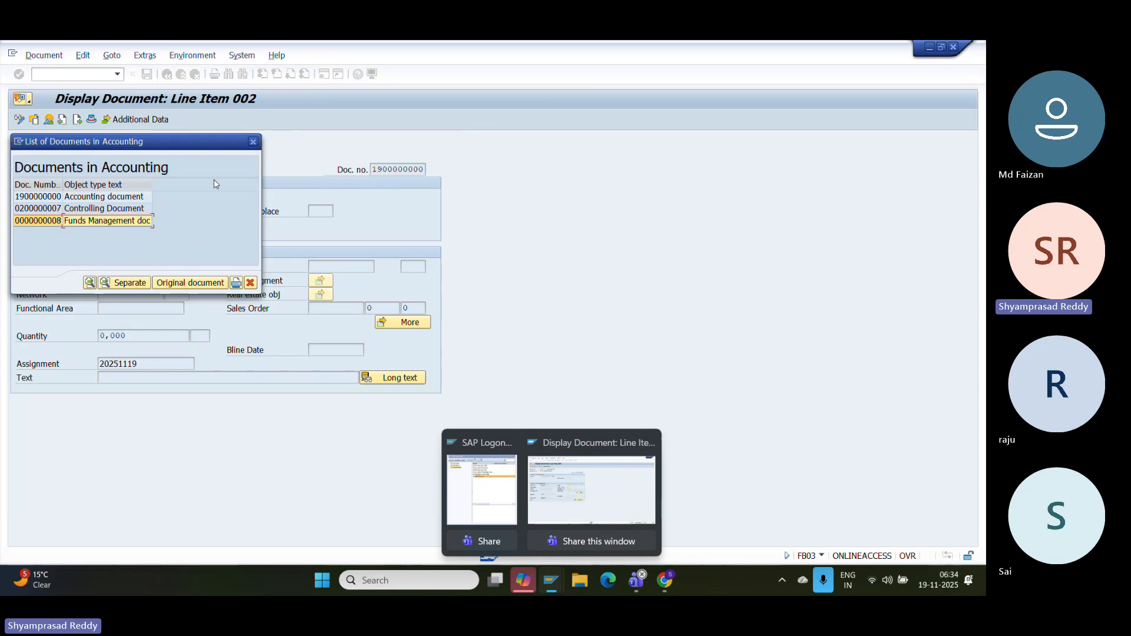
drag(252, 140, 255, 152)
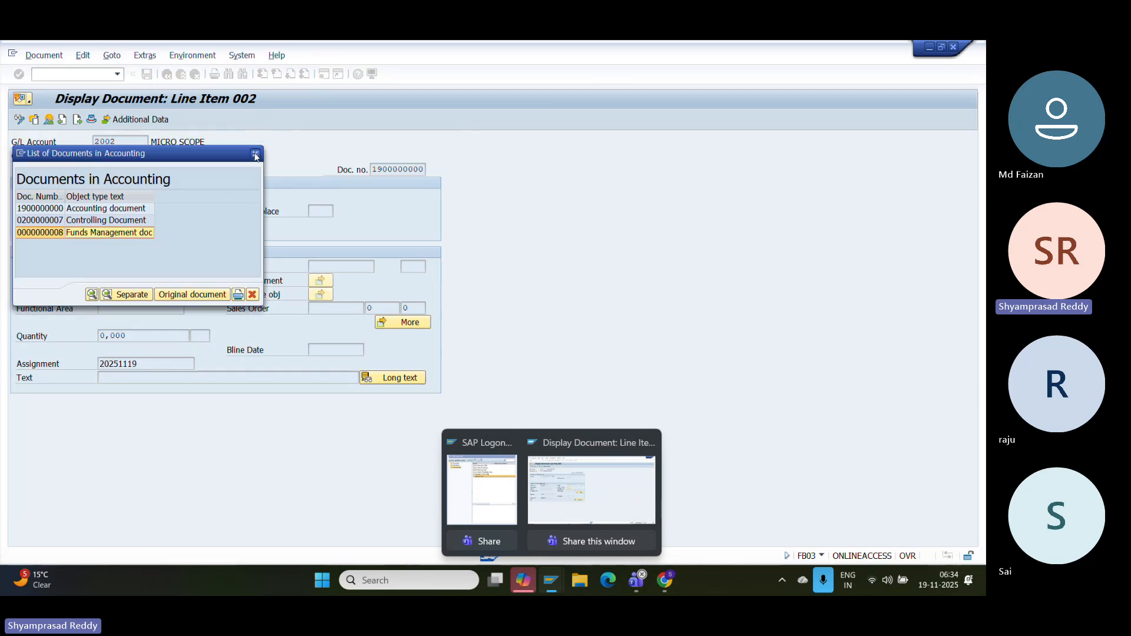
click(255, 154)
text(/NF)
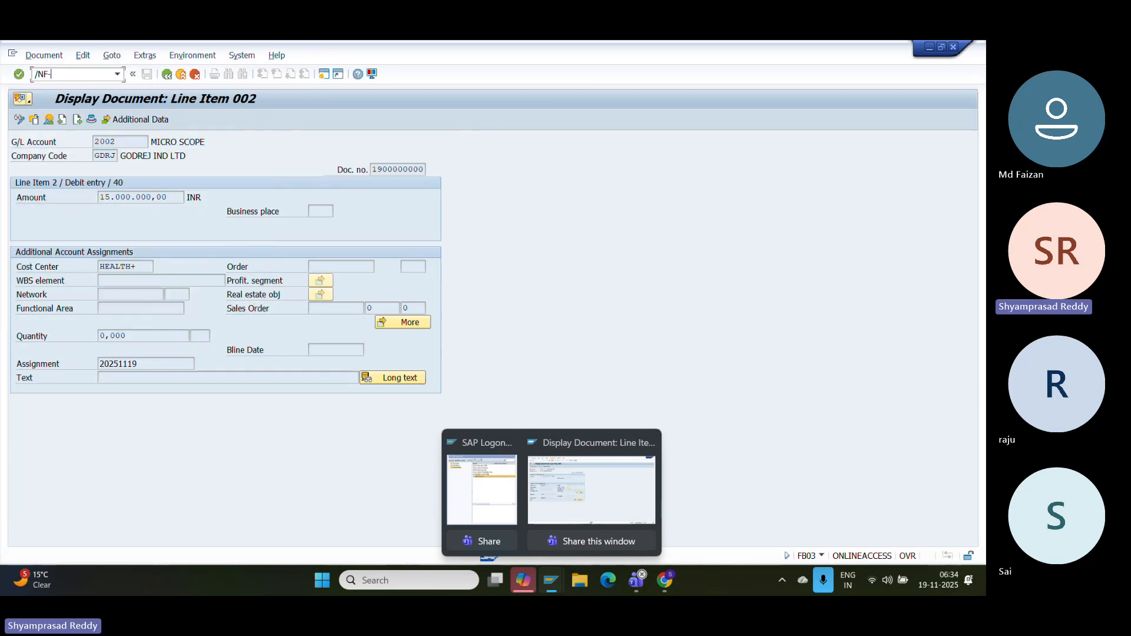
key(Return)
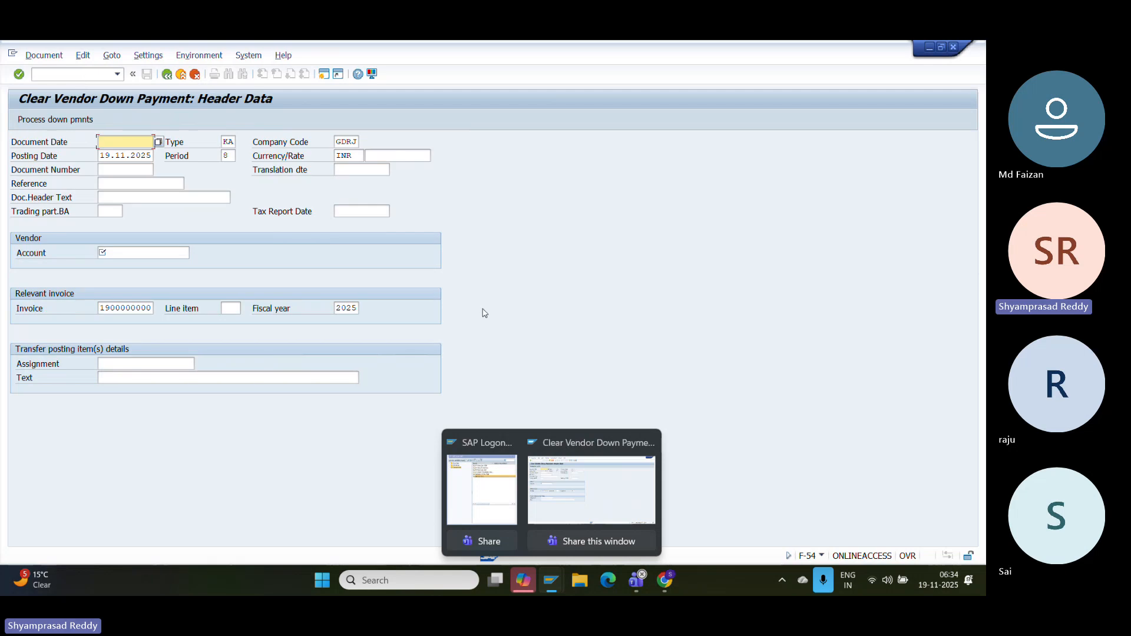
click(665, 580)
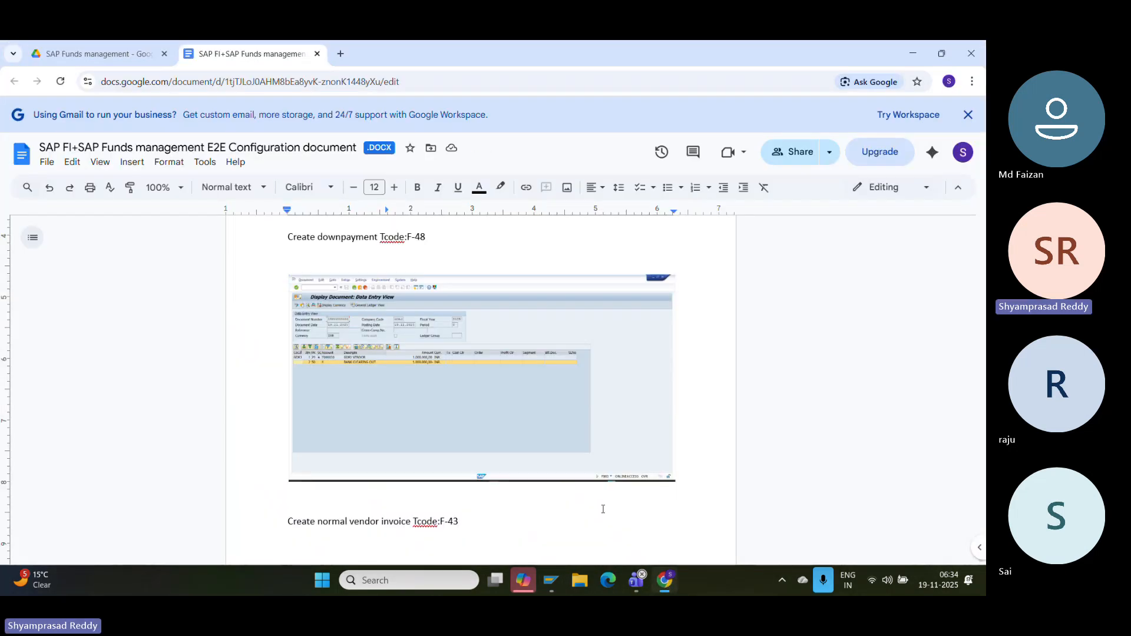
click(551, 580)
click(68, 74)
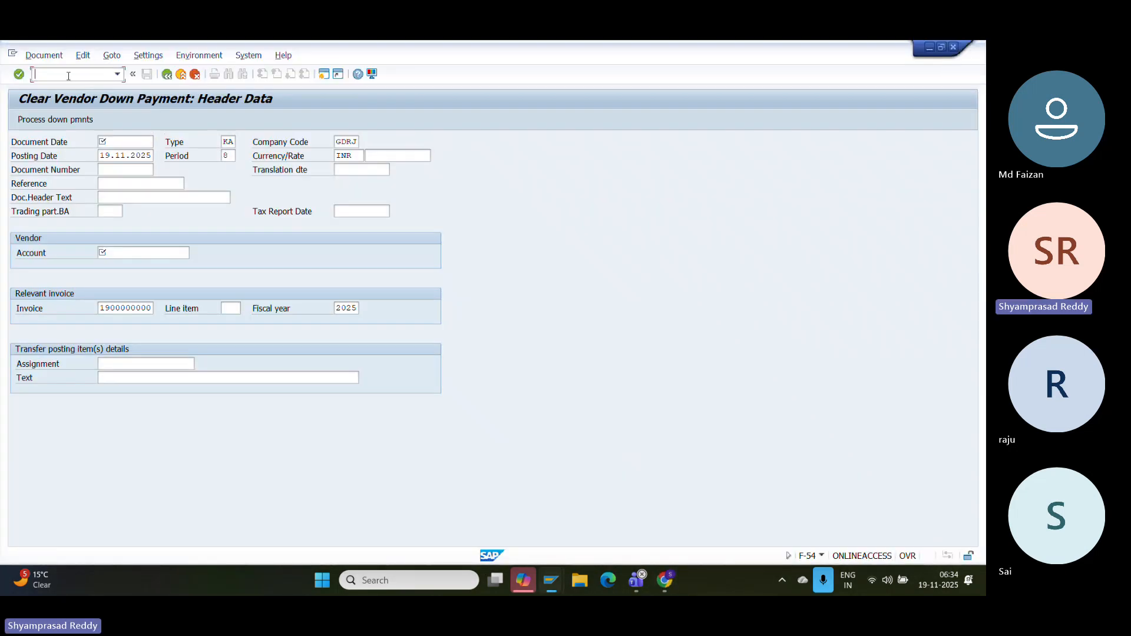
text(/NF-43)
key(Return)
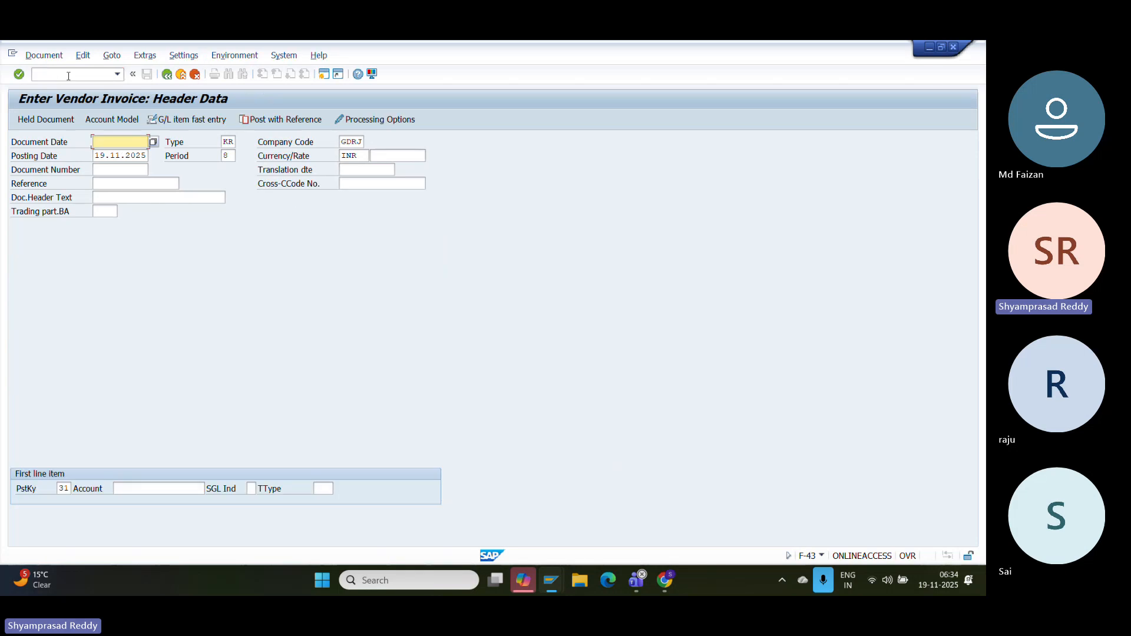
click(40, 55)
click(48, 99)
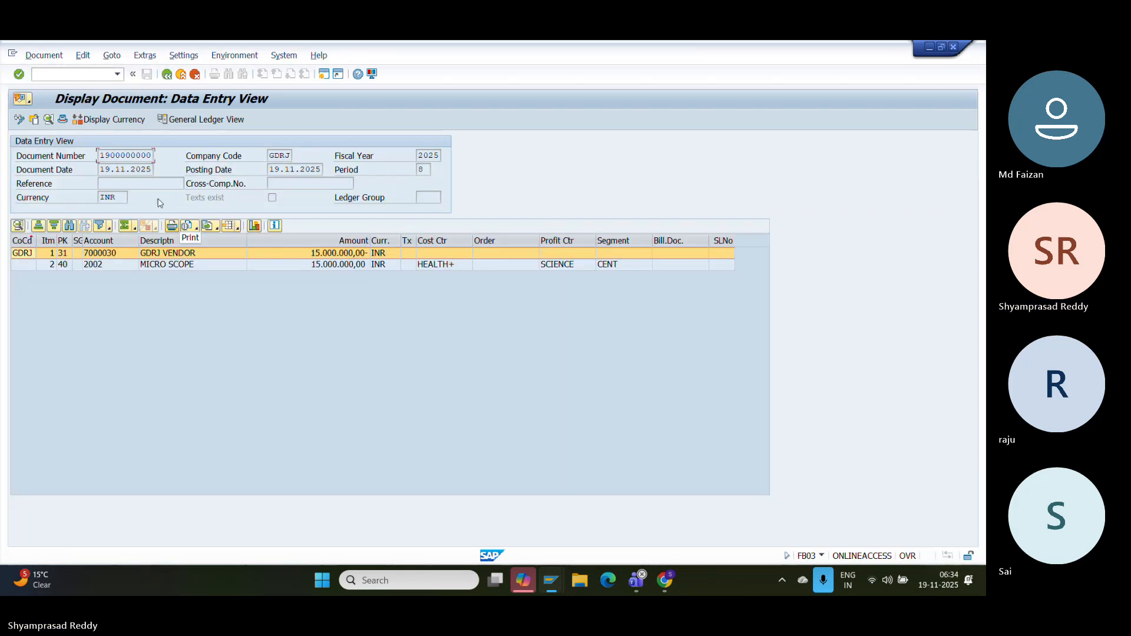
- Capture a screenshot of the invoice's data entry view for the Google Docs notes
key(super+shift+s)
click(404, 212)
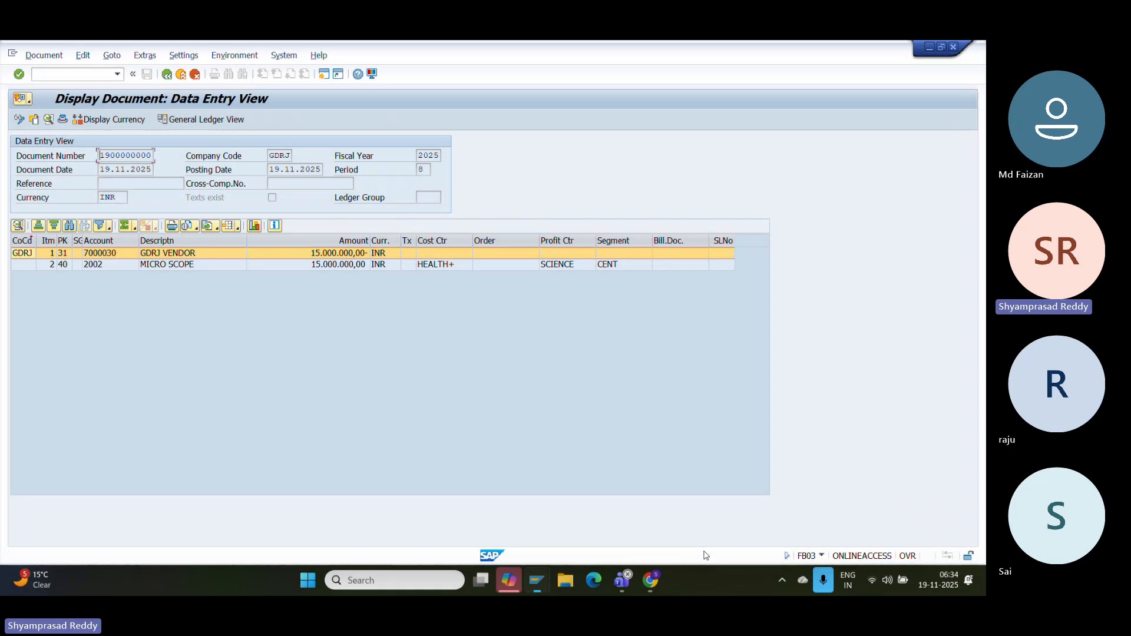
click(664, 580)
- Paste the invoice screenshot and add the line 'Down payment clearing account Tcode:F-54'
key(ctrl+v)
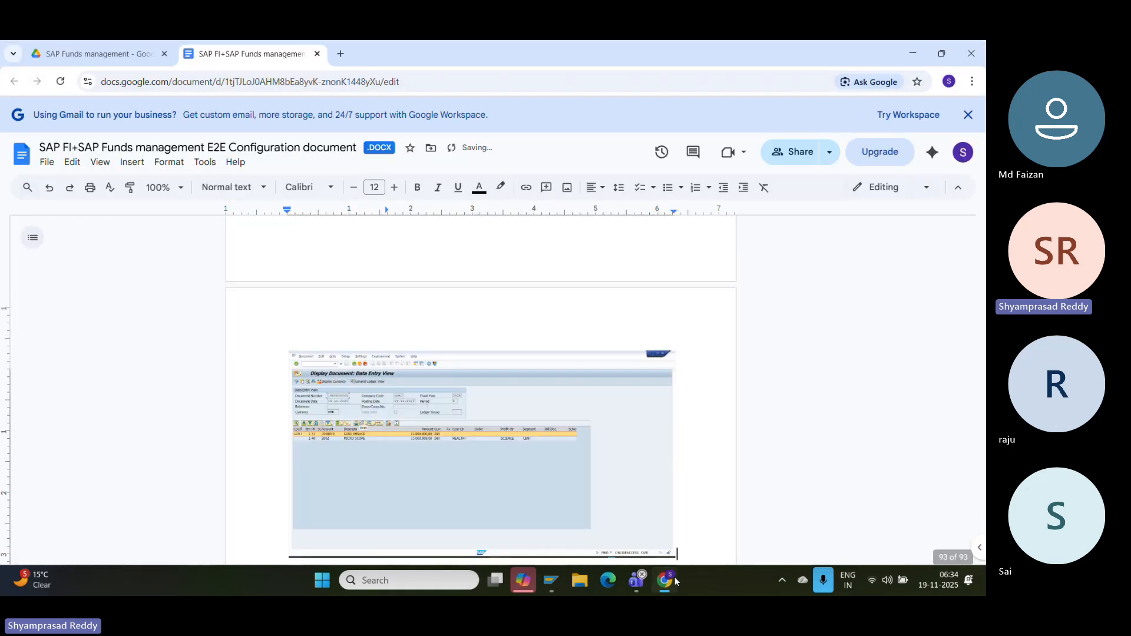
key(Return)
text(Downla)
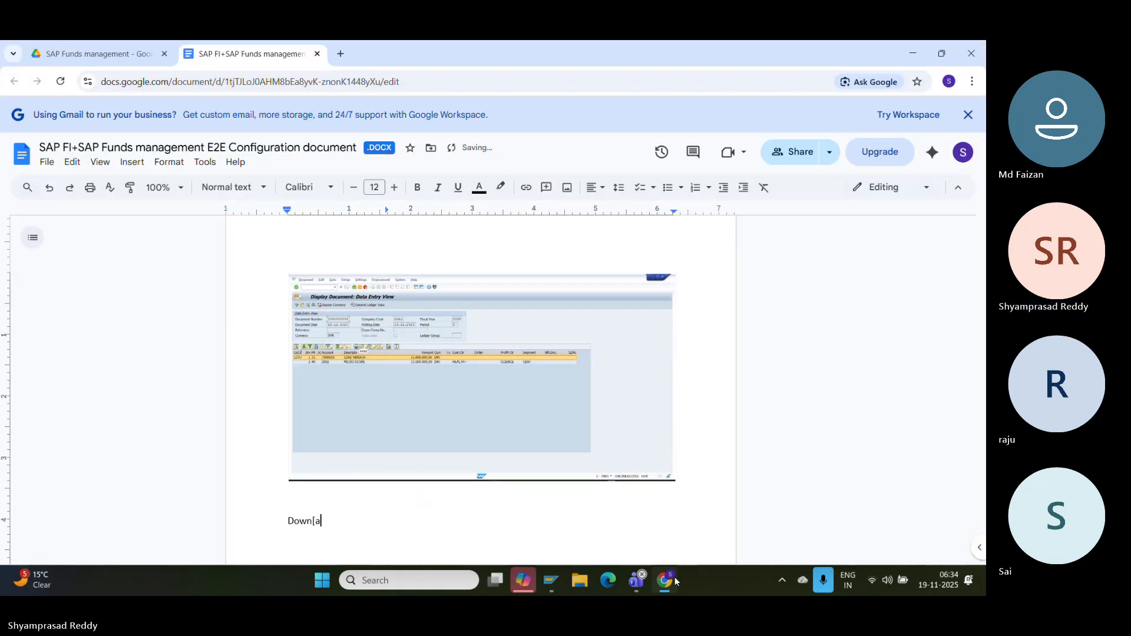
key(BackSpace)
key(BackSpace)
text( pa)
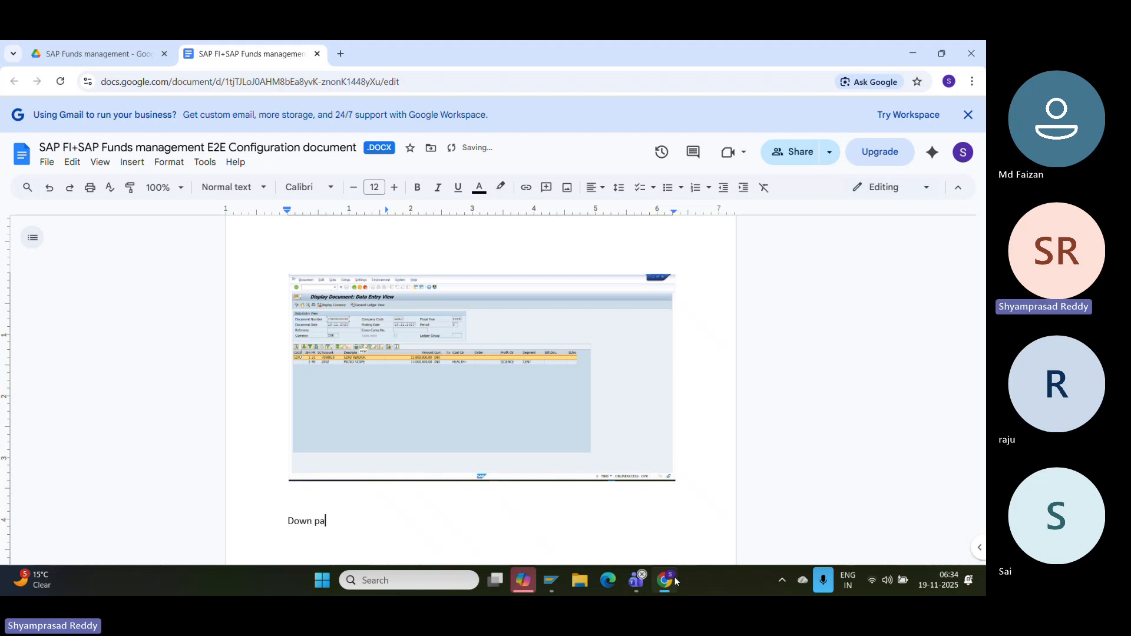
text(yment clearing account Tcode:F-54)
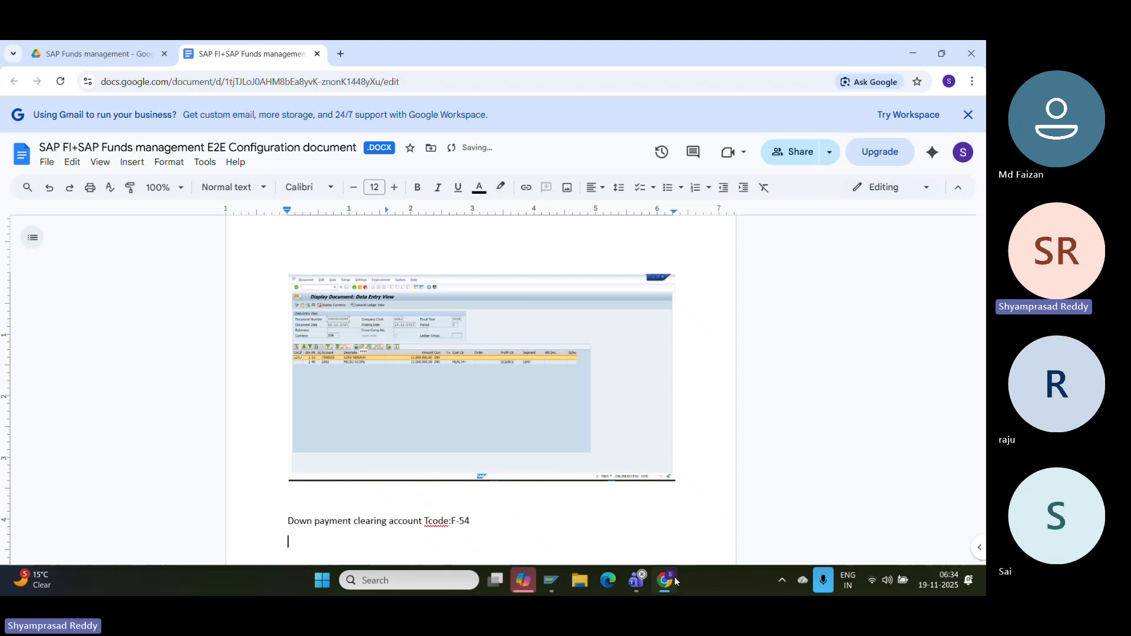
mouse_move(551, 580)
click(589, 492)
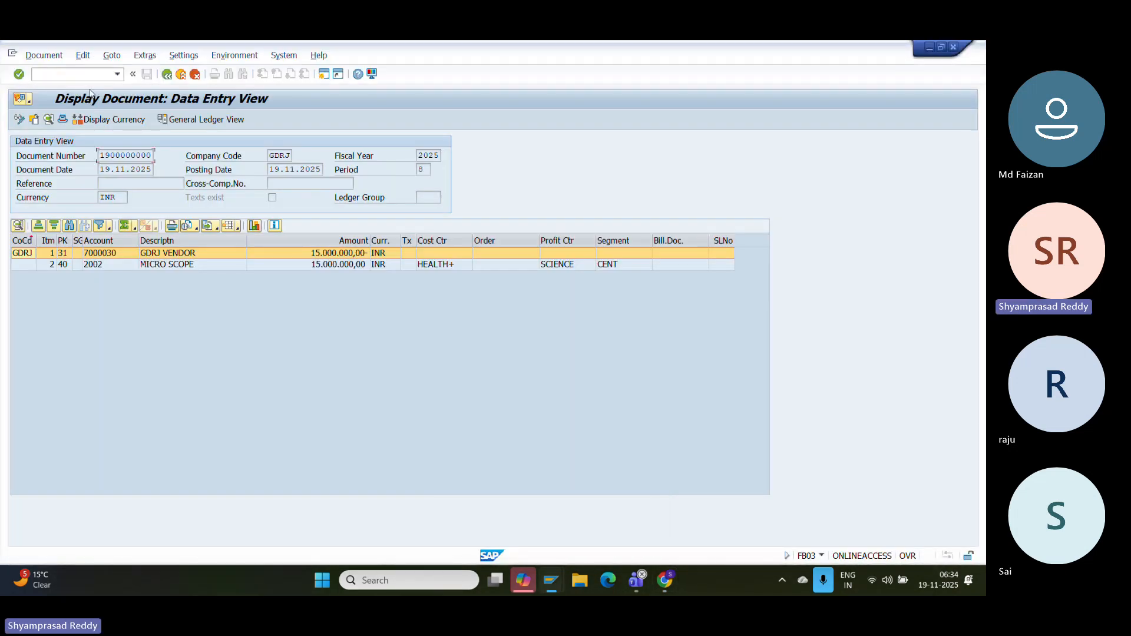
click(76, 75)
text(/NF-54)
key(Return)
key(Return)
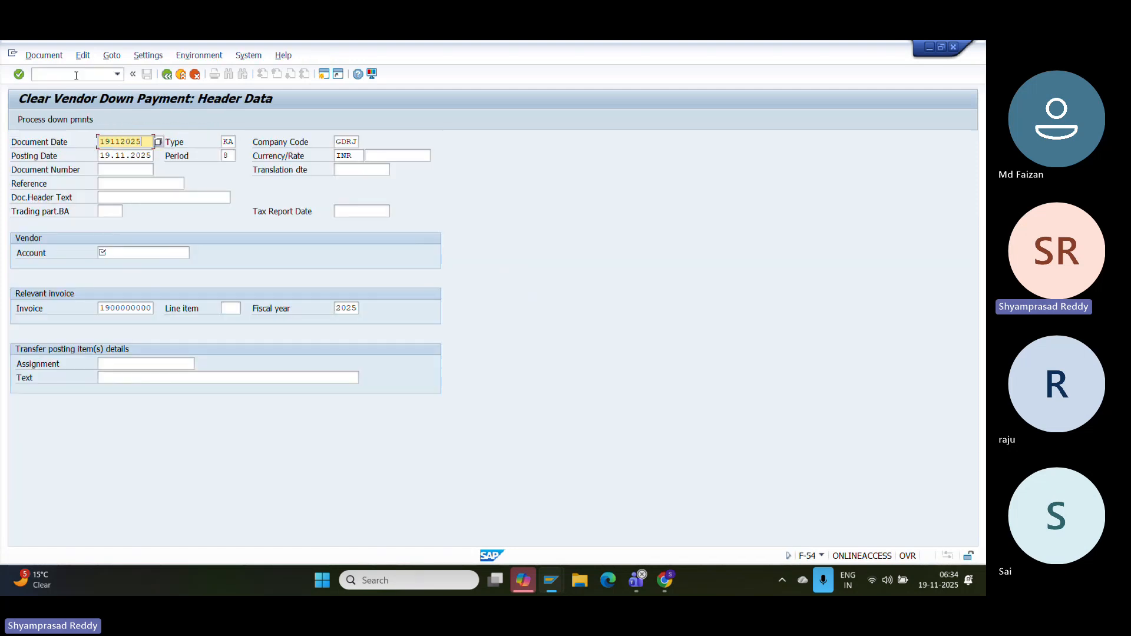
click(123, 253)
click(194, 253)
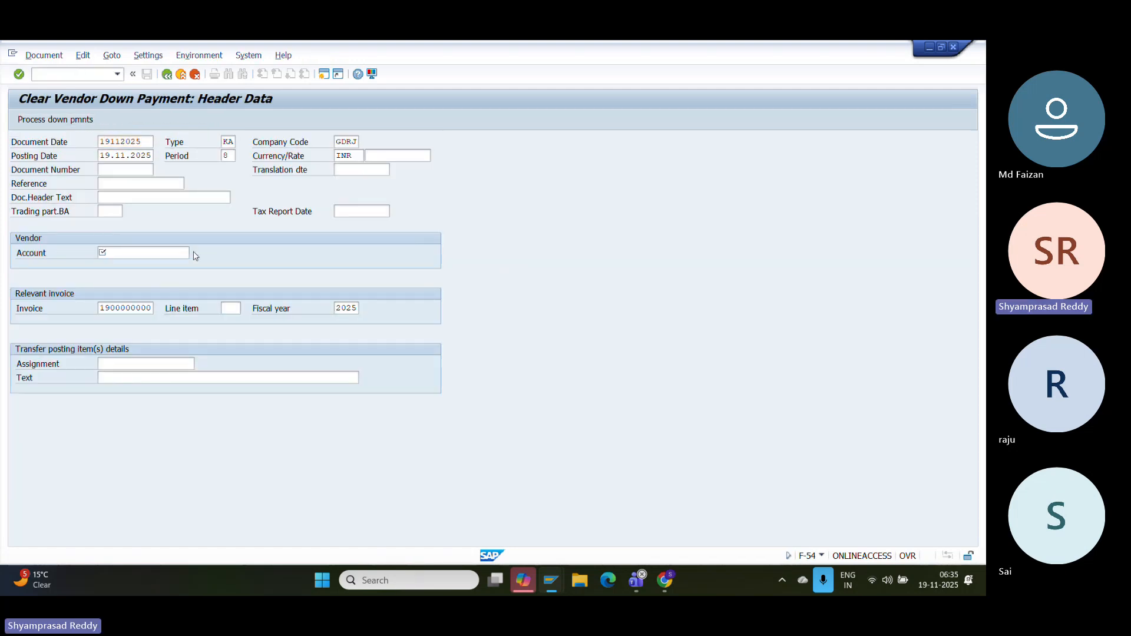
key(Return)
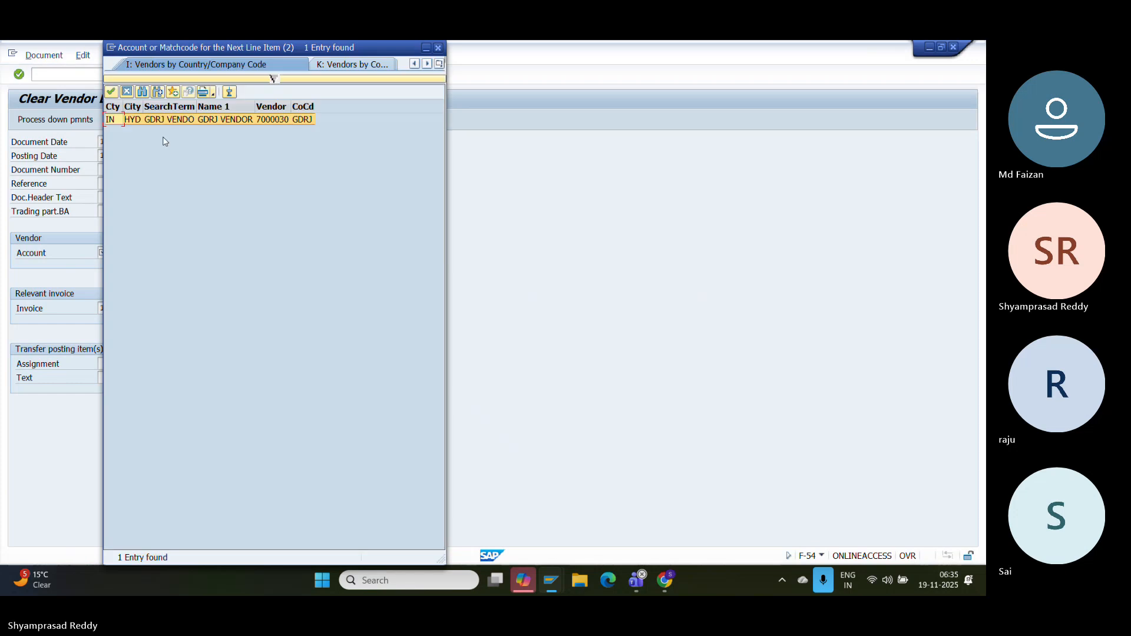
double_click(151, 121)
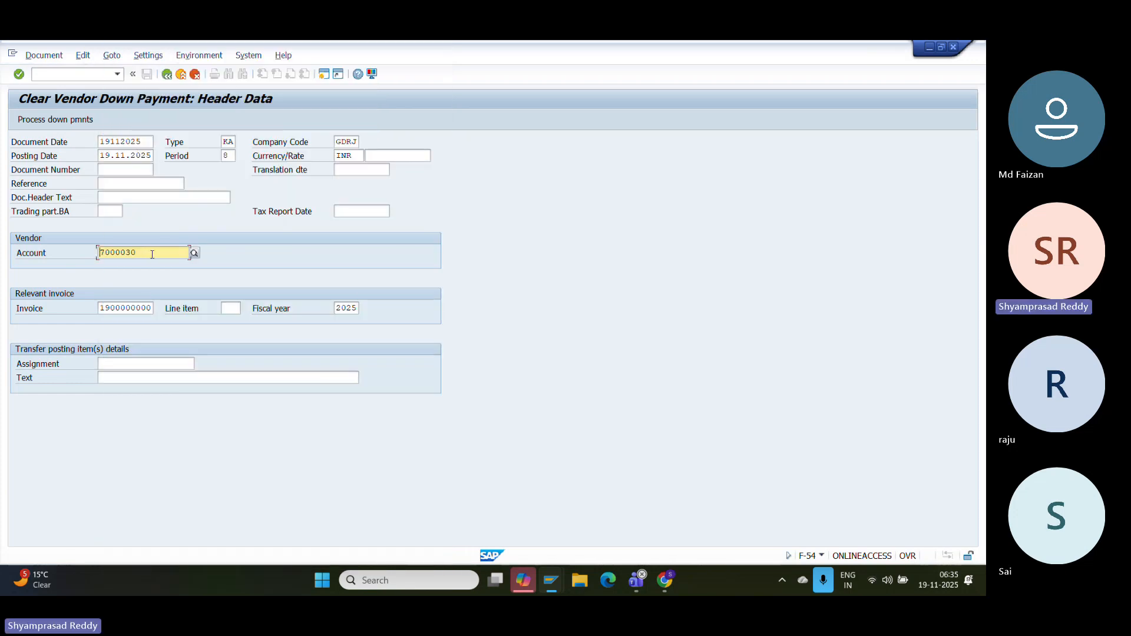
mouse_move(148, 307)
mouse_down()
mouse_move(59, 311)
mouse_move(142, 307)
mouse_up()
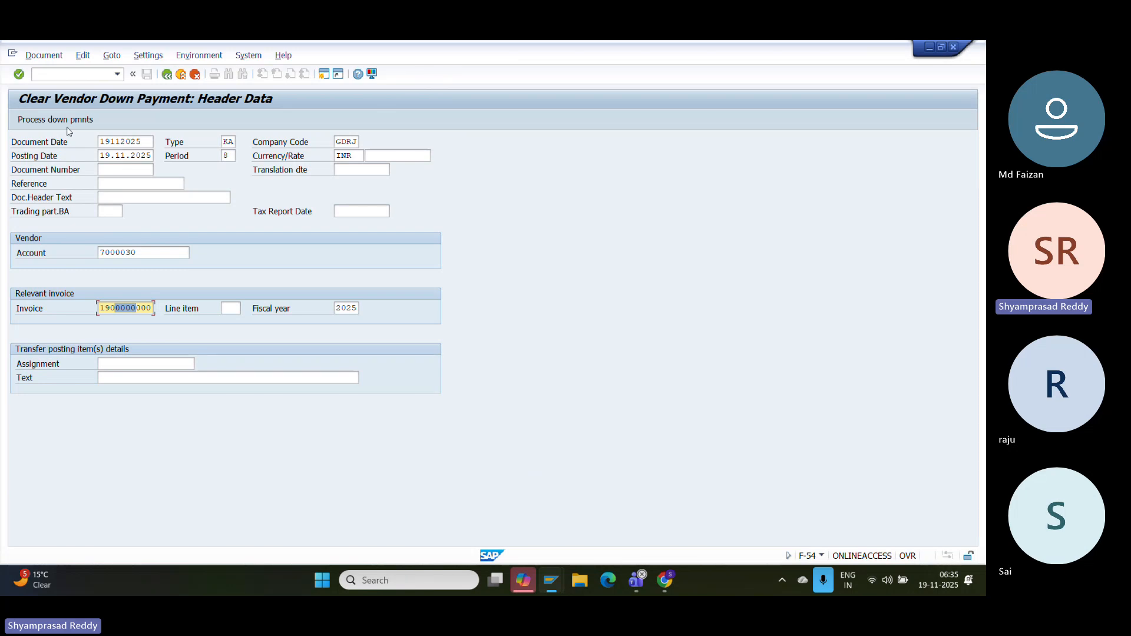
key(Return)
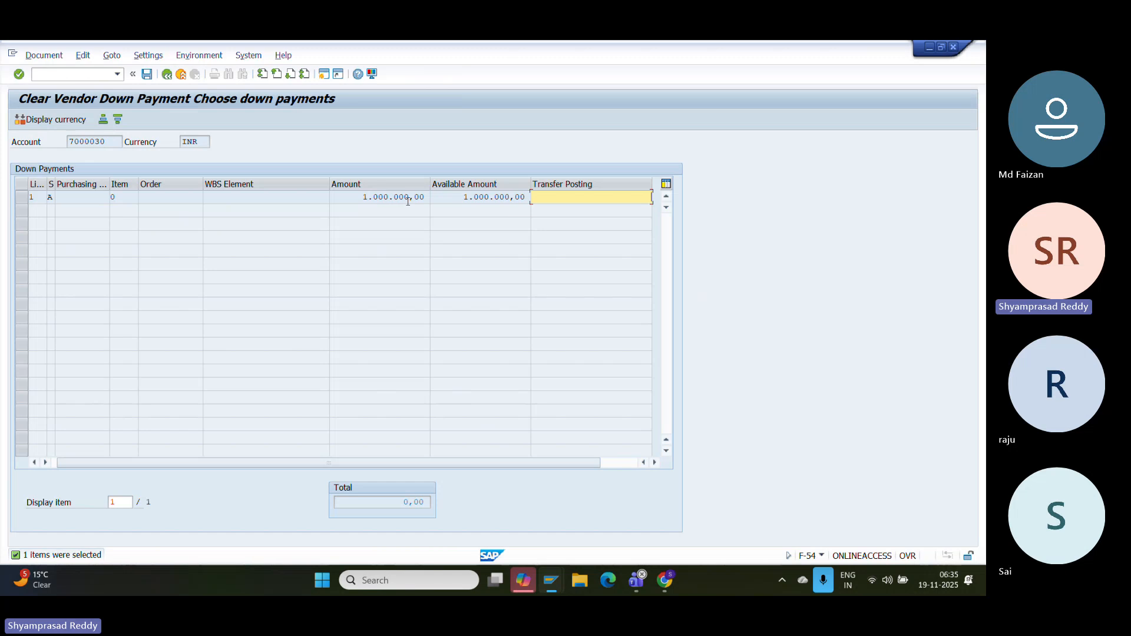
- Select the 1.000.000,00 down payment and simulate the clearing posting
drag(404, 197, 526, 200)
click(21, 197)
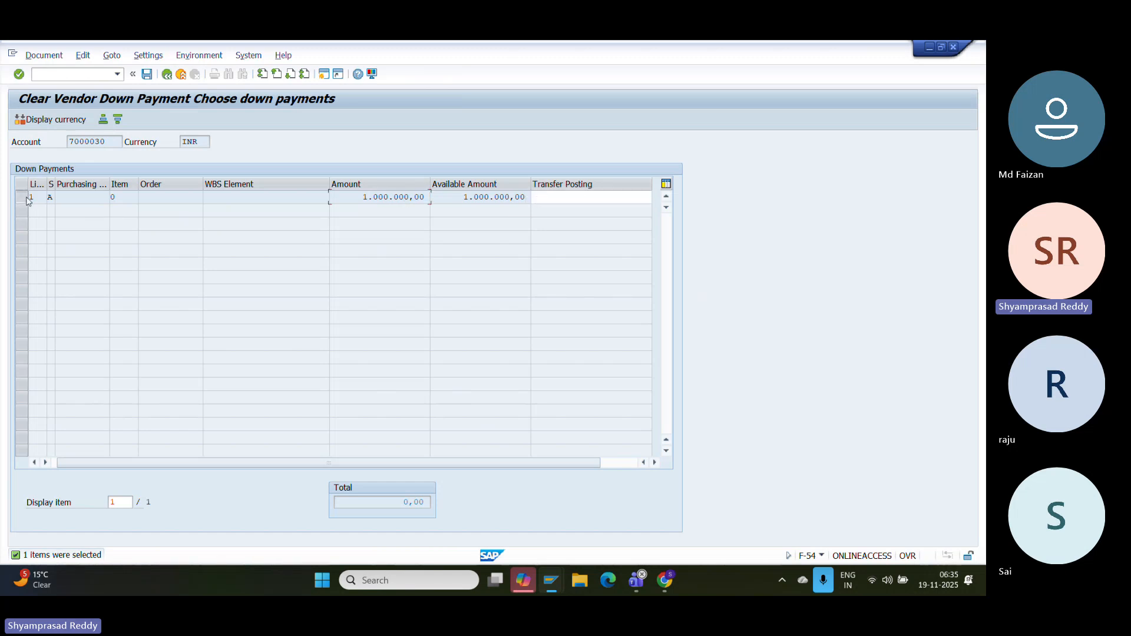
click(49, 57)
click(51, 112)
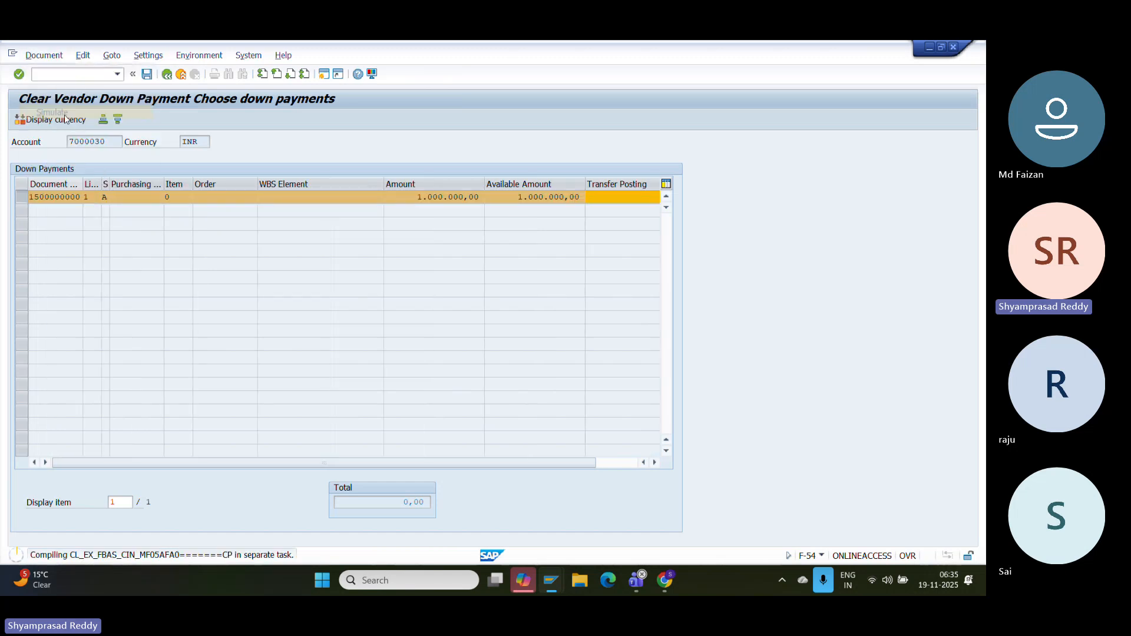
- Add text 'TEST' to vendor line item 002 and post the clearing document
click(155, 254)
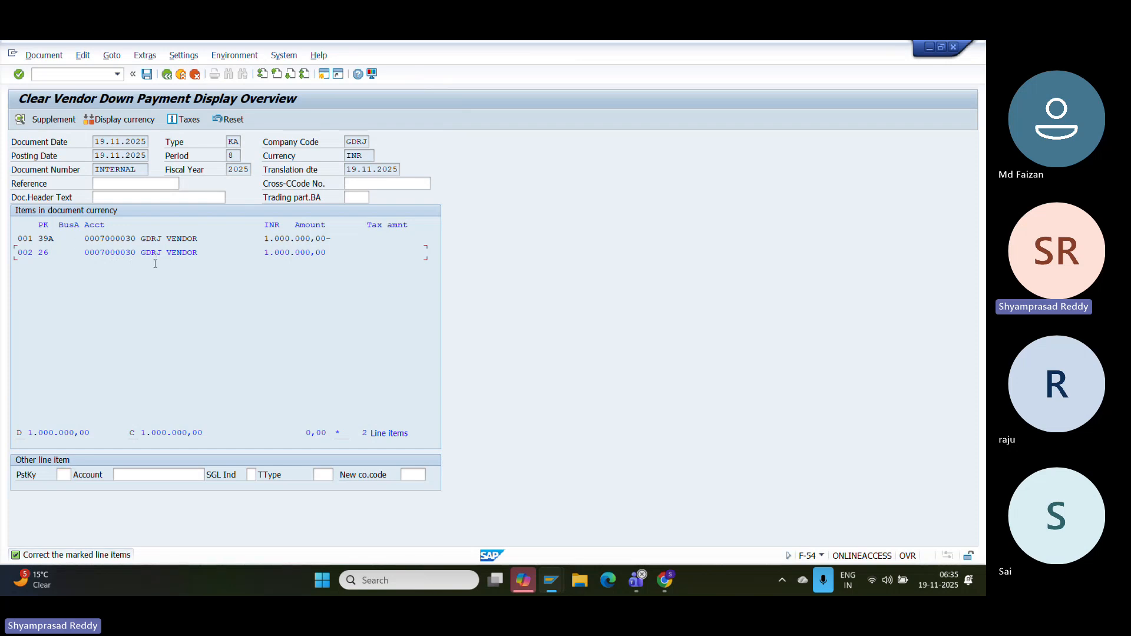
drag(95, 254, 70, 256)
click(335, 262)
click(113, 255)
double_click(142, 252)
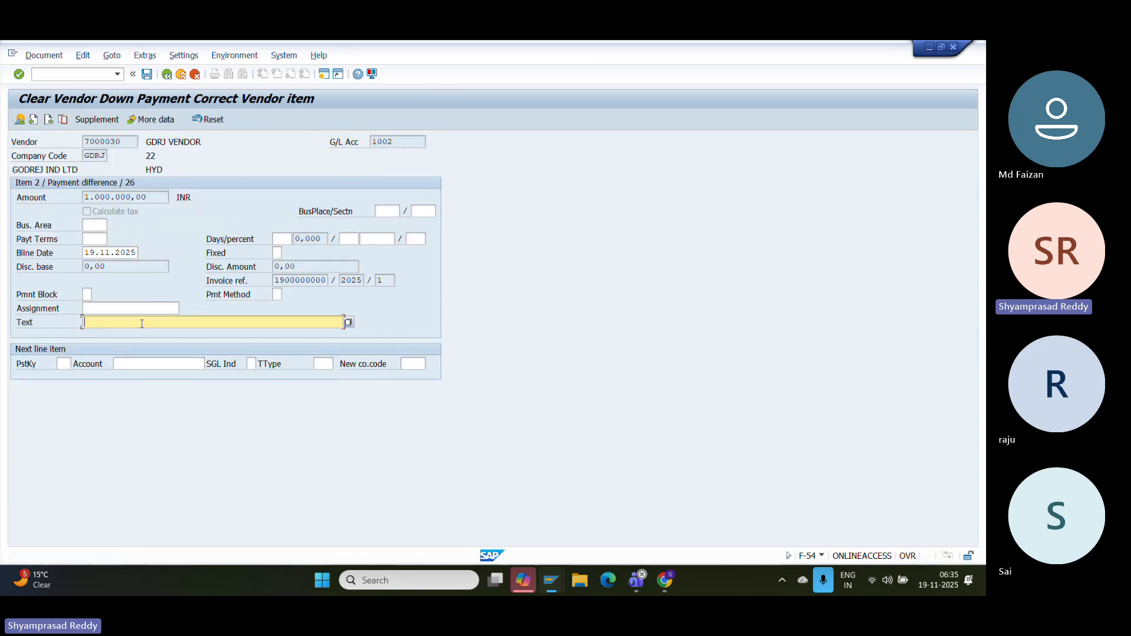
text(TEST)
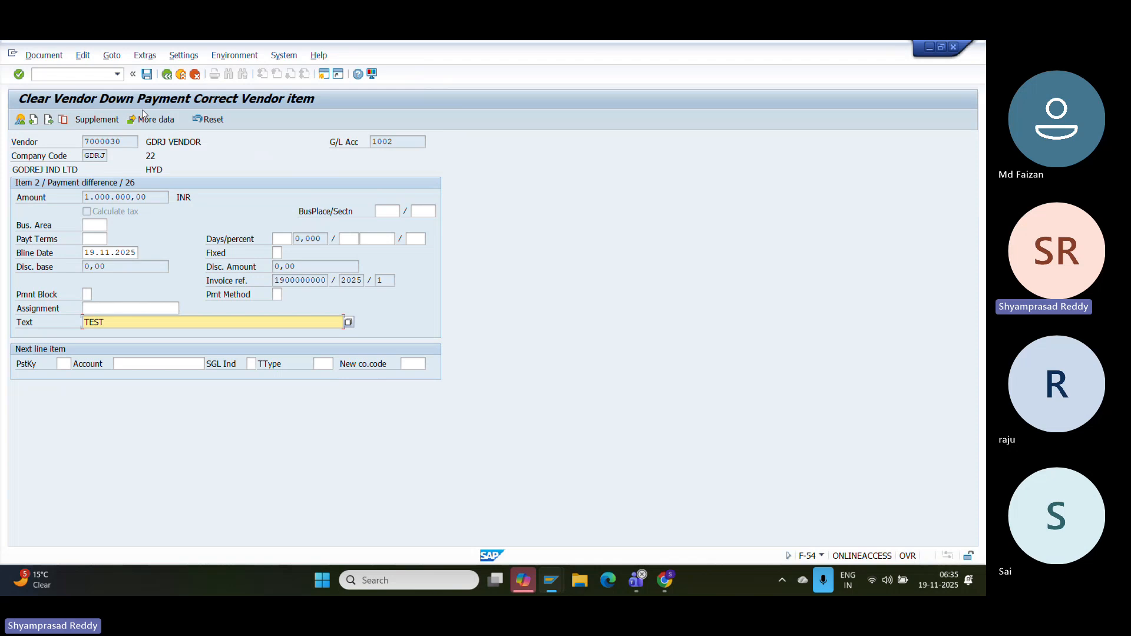
click(44, 56)
click(54, 155)
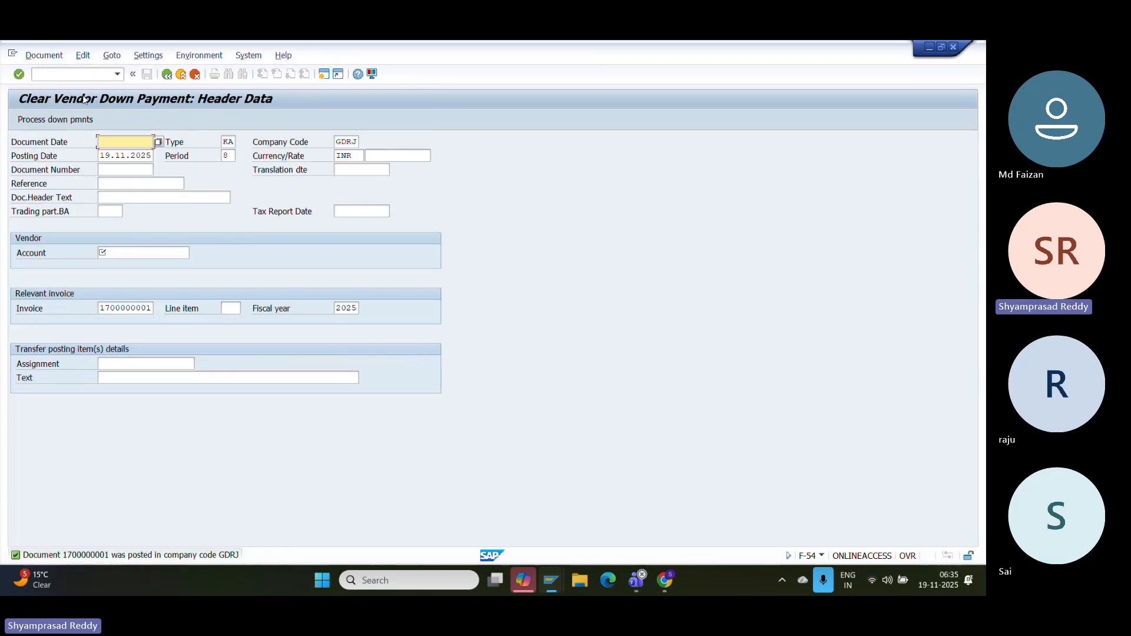
click(43, 55)
click(49, 98)
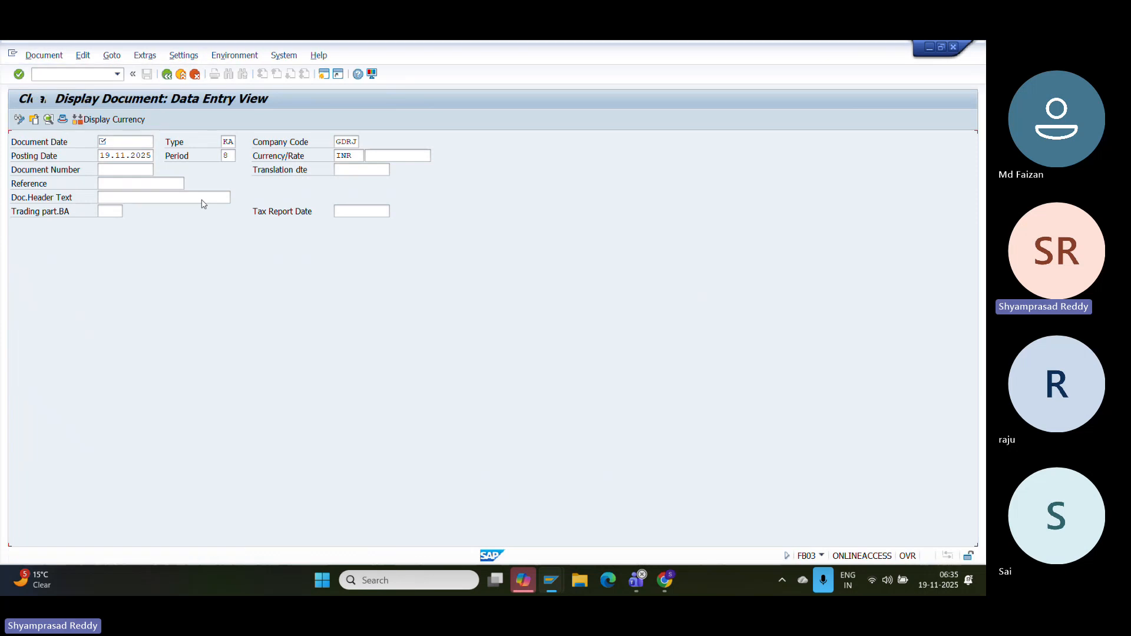
click(232, 54)
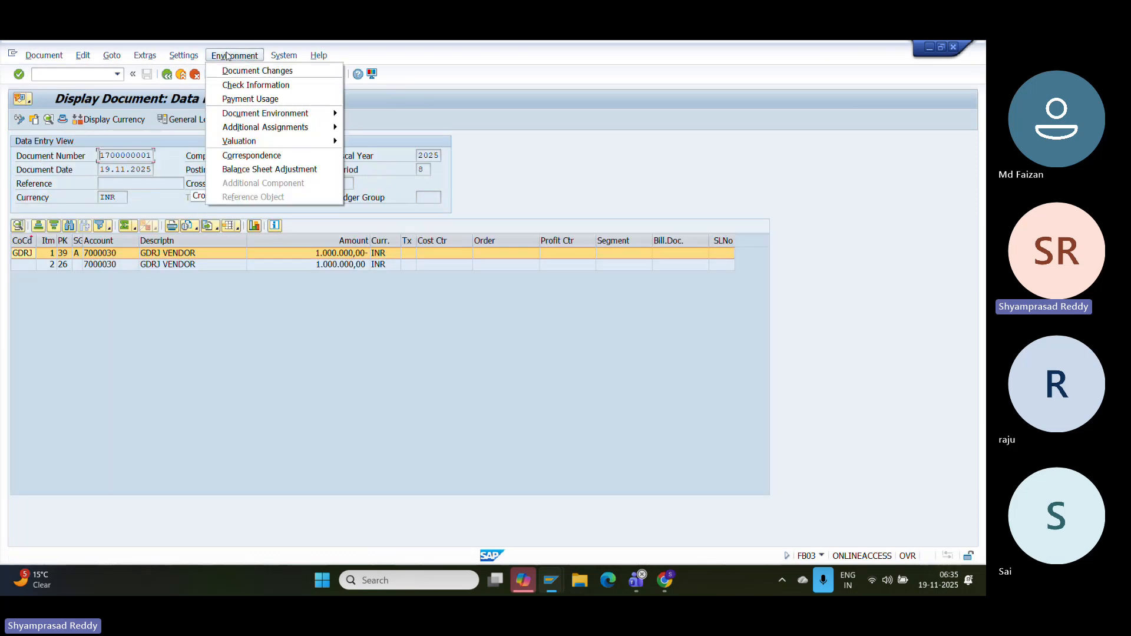
mouse_move(265, 112)
click(399, 129)
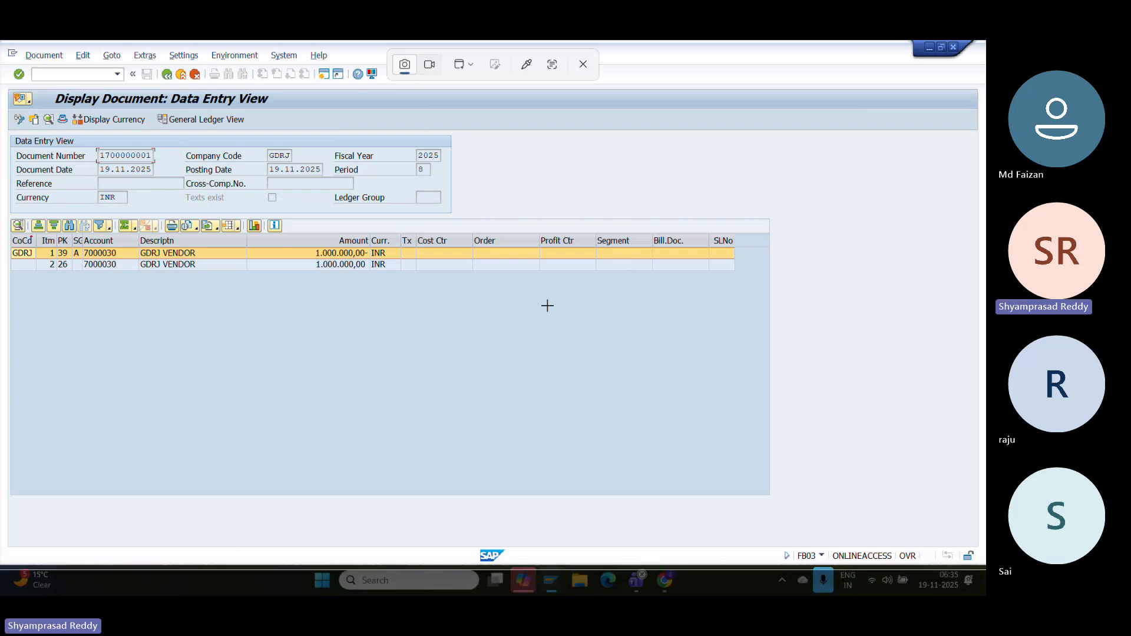
- Paste the clearing document screenshot and add the line 'Vendor clearing account Tcode:F-53'
click(669, 582)
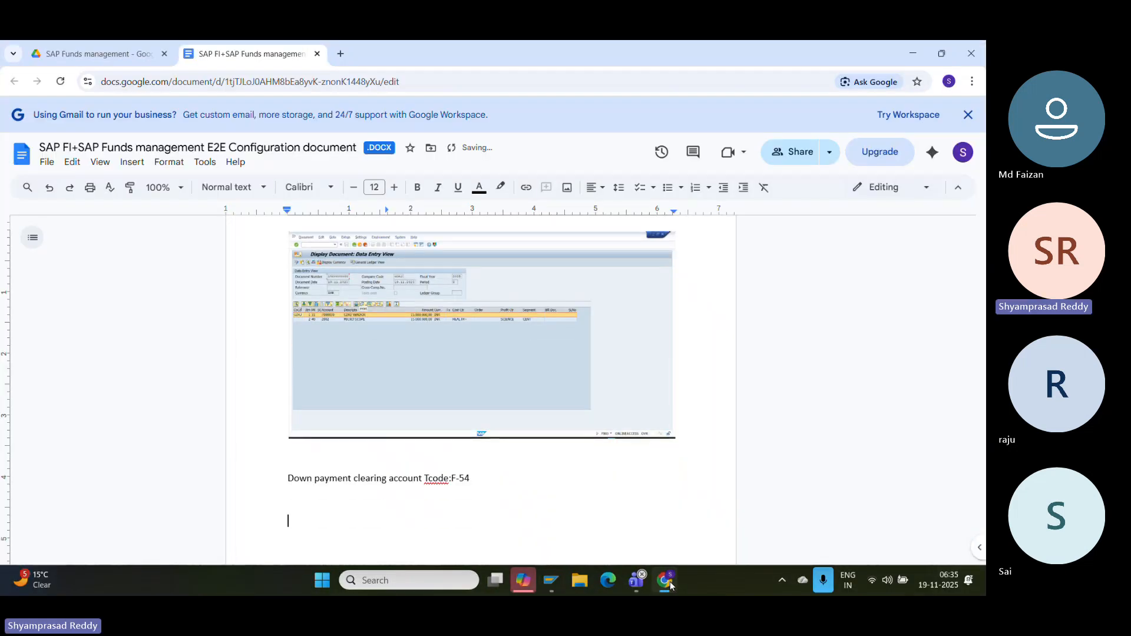
key(Return)
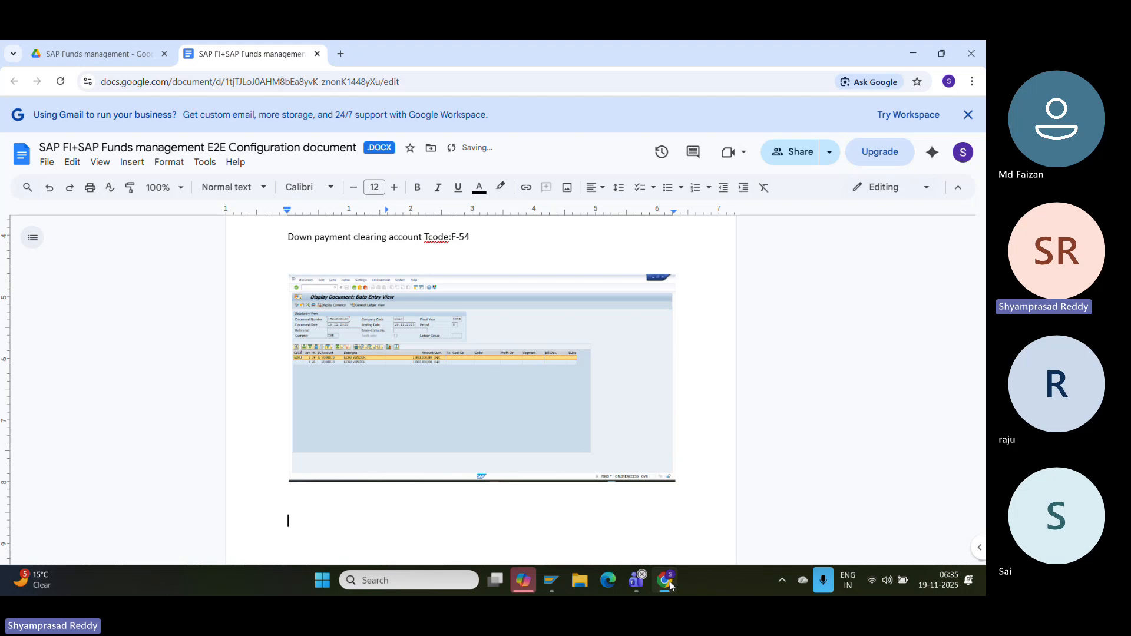
text(Venor)
key(BackSpace)
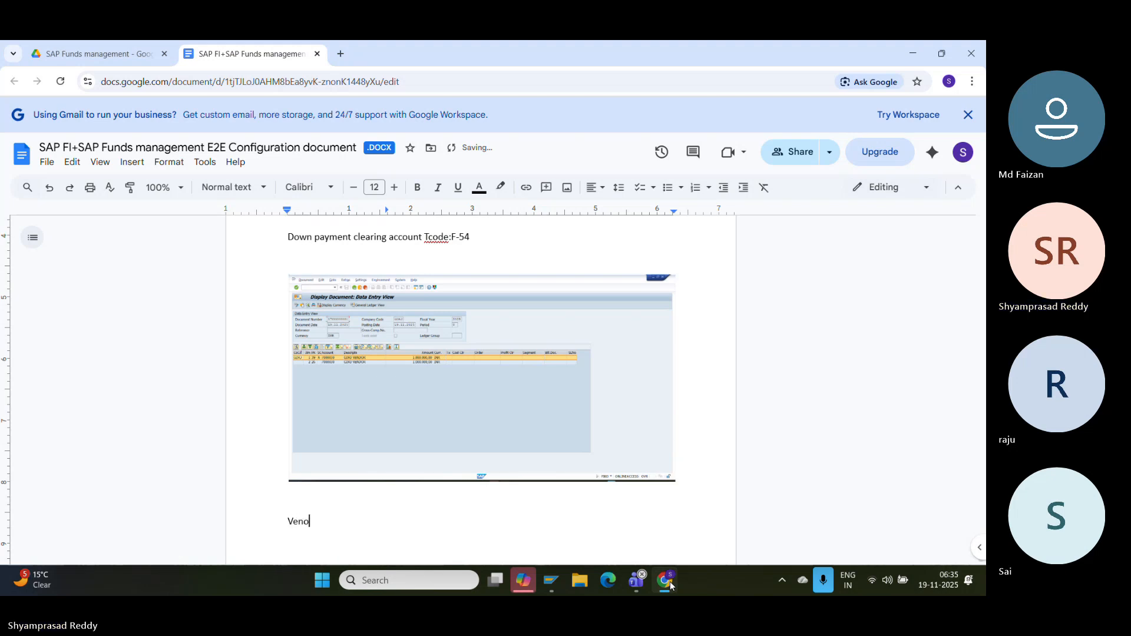
key(BackSpace)
key(BackSpace)
text(ndor clearing account )
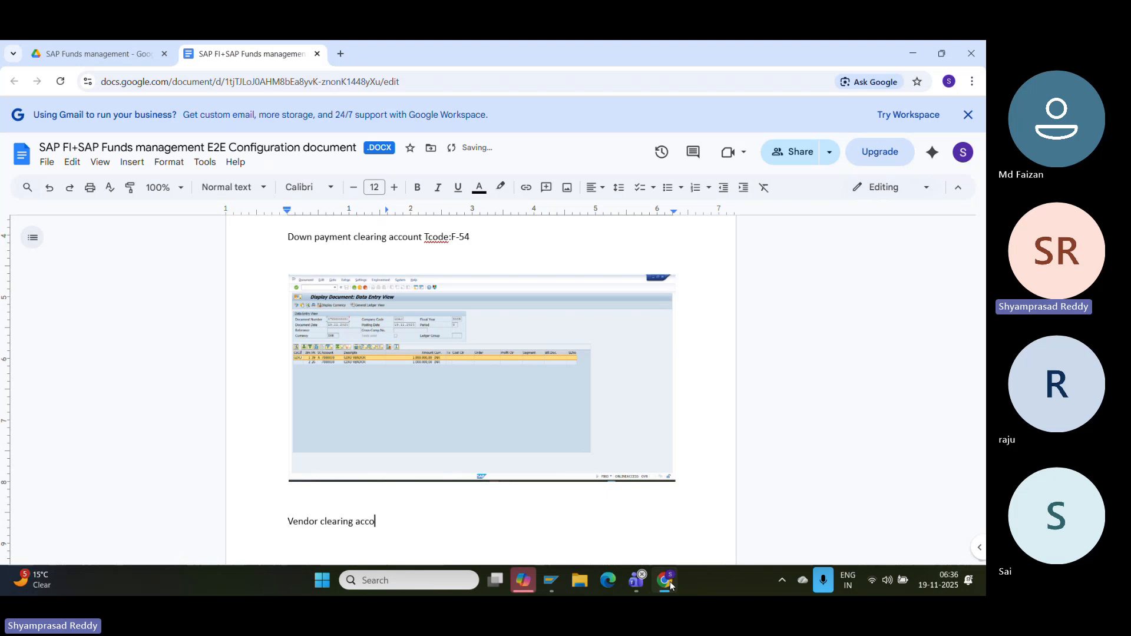
text(Tcode:F-53)
key(Return)
- Start the F-53 outgoing payment transaction
mouse_move(552, 580)
click(594, 478)
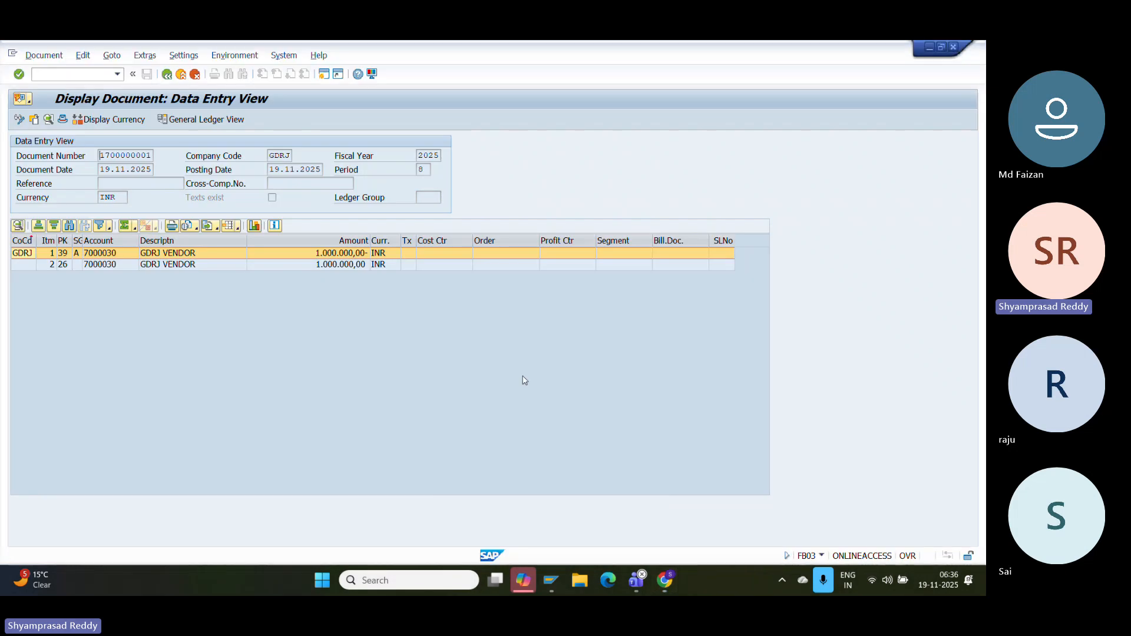
click(88, 75)
text(/NF-53)
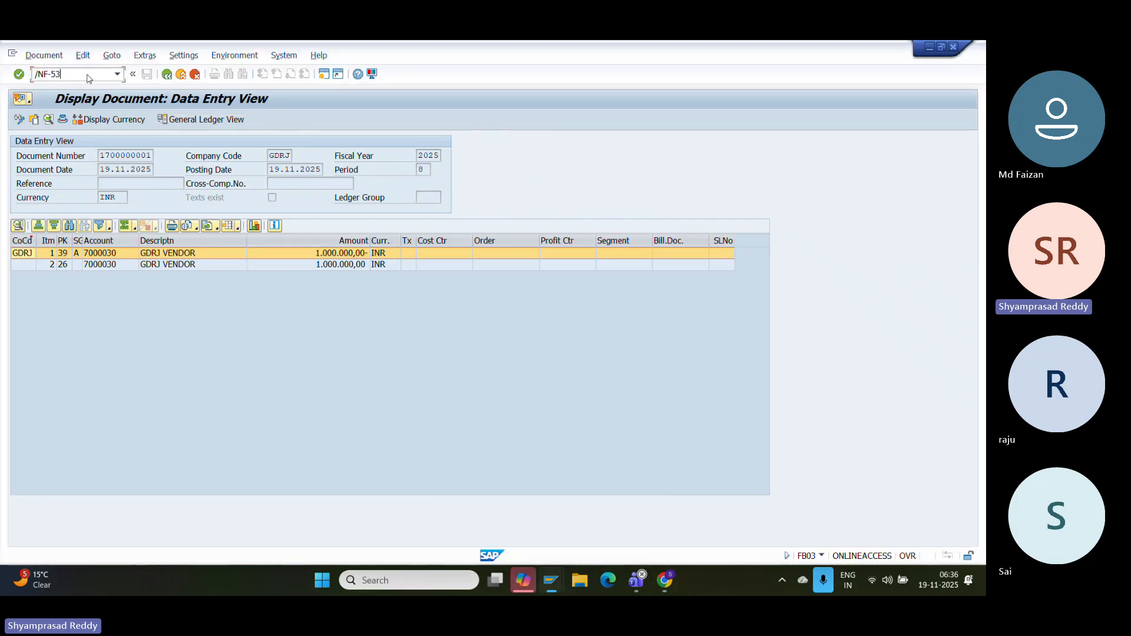
key(Return)
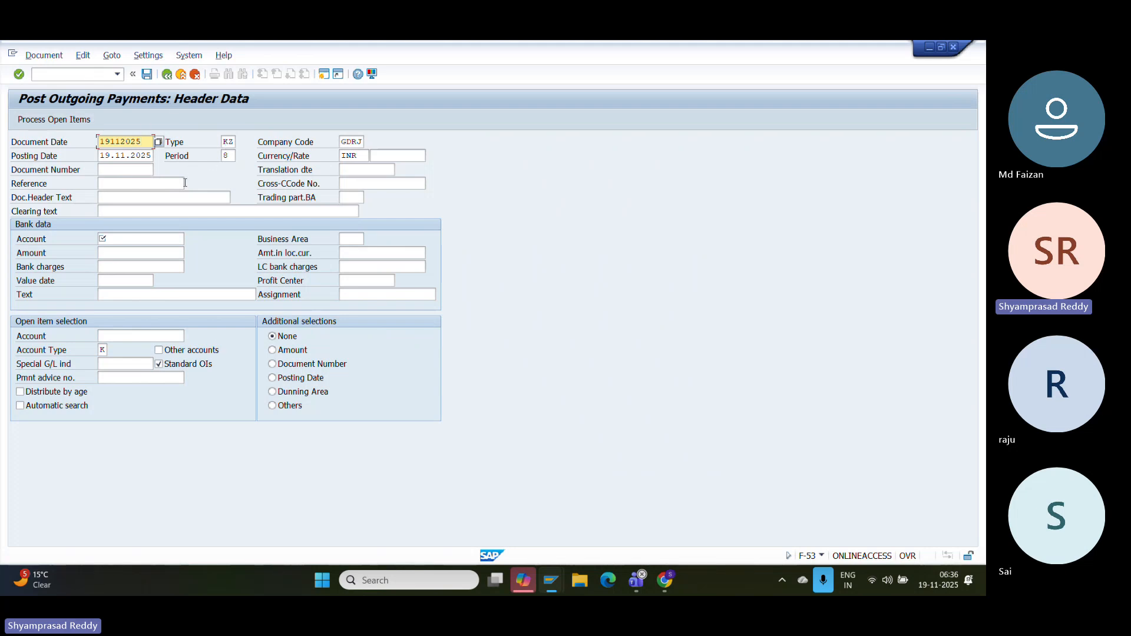
- Enter bank G/L account 4 (BANK CLEARING OUT) and vendor 7000030 in the payment header
click(135, 235)
key(Down)
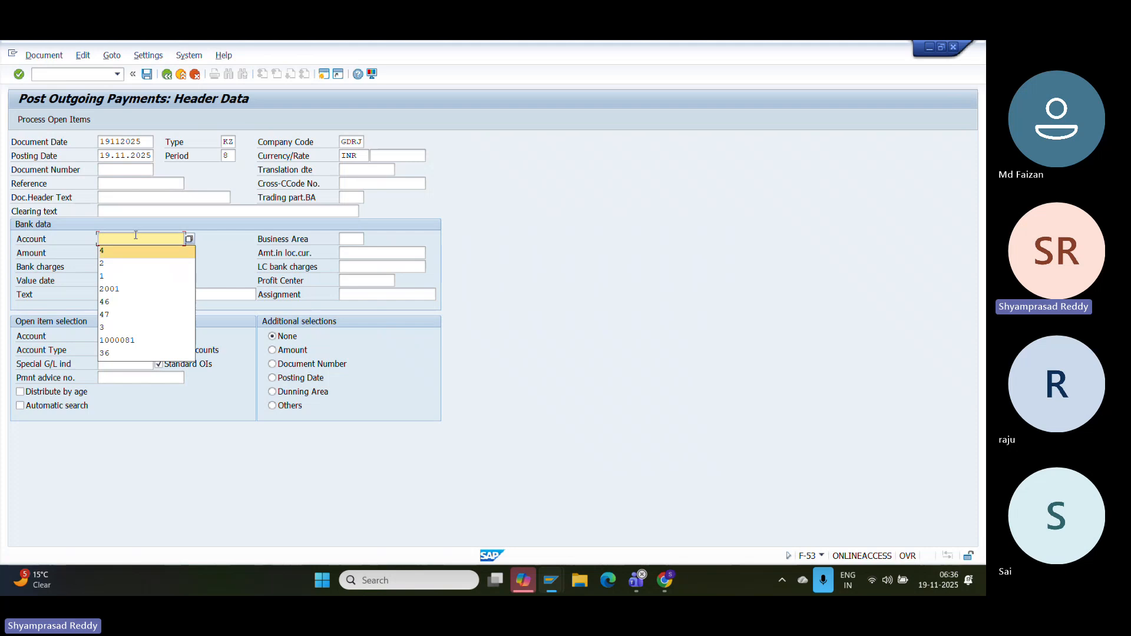
key(F4)
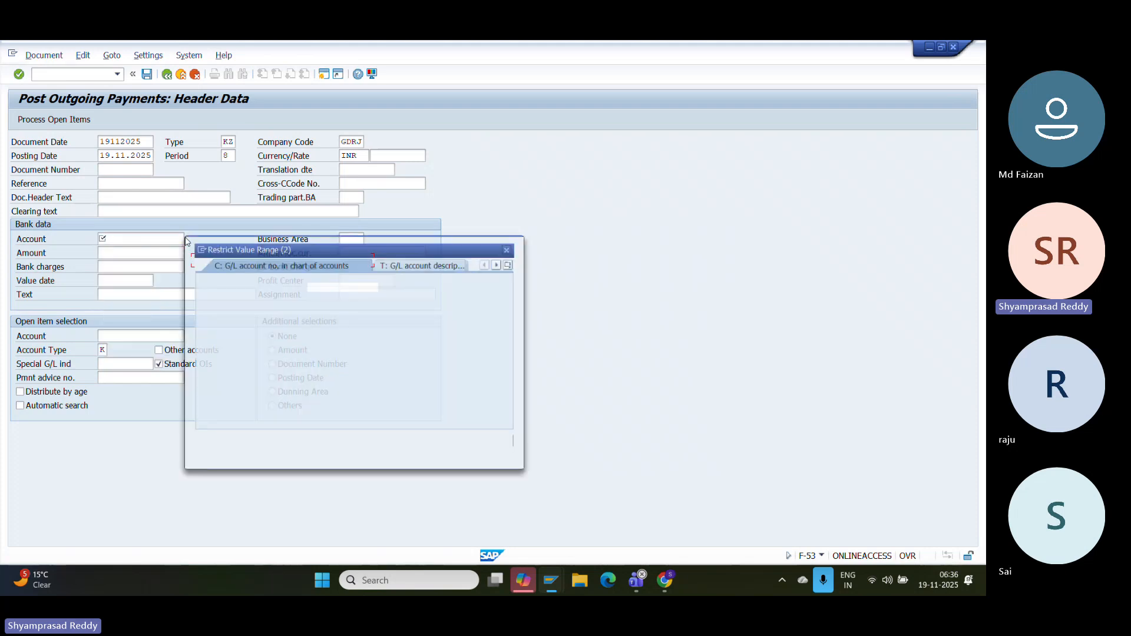
key(Return)
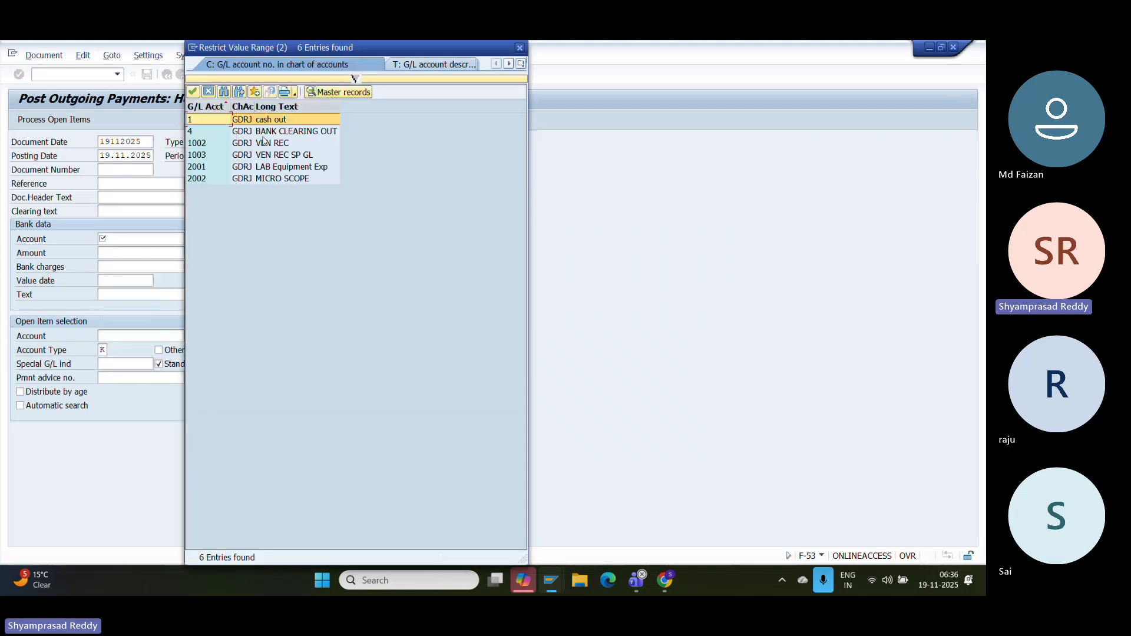
click(264, 132)
double_click(265, 137)
click(176, 334)
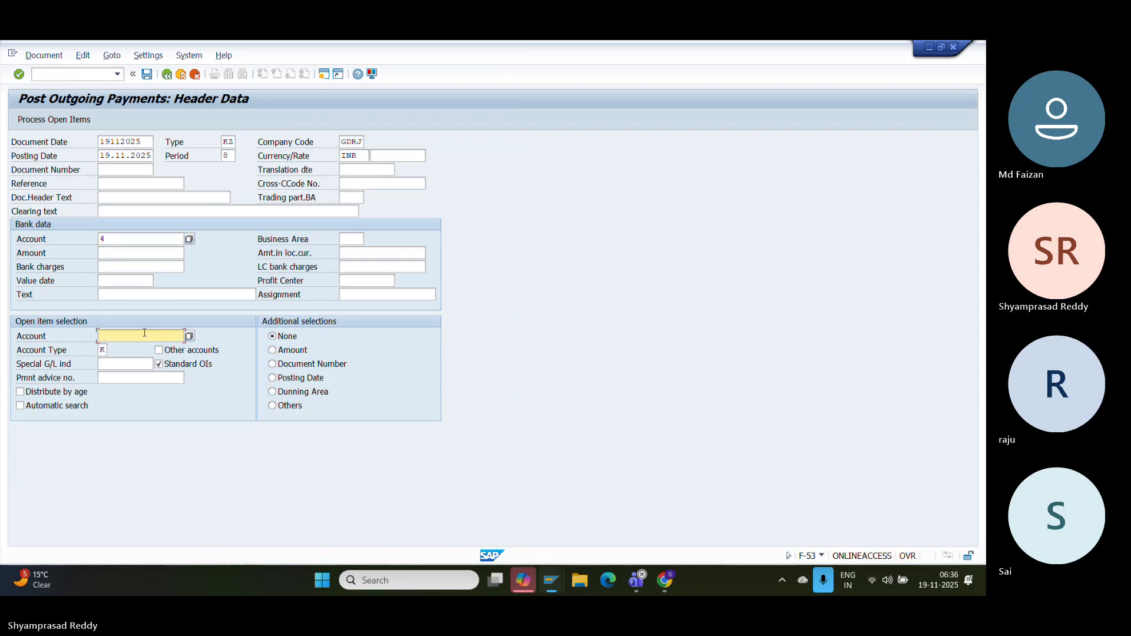
click(188, 336)
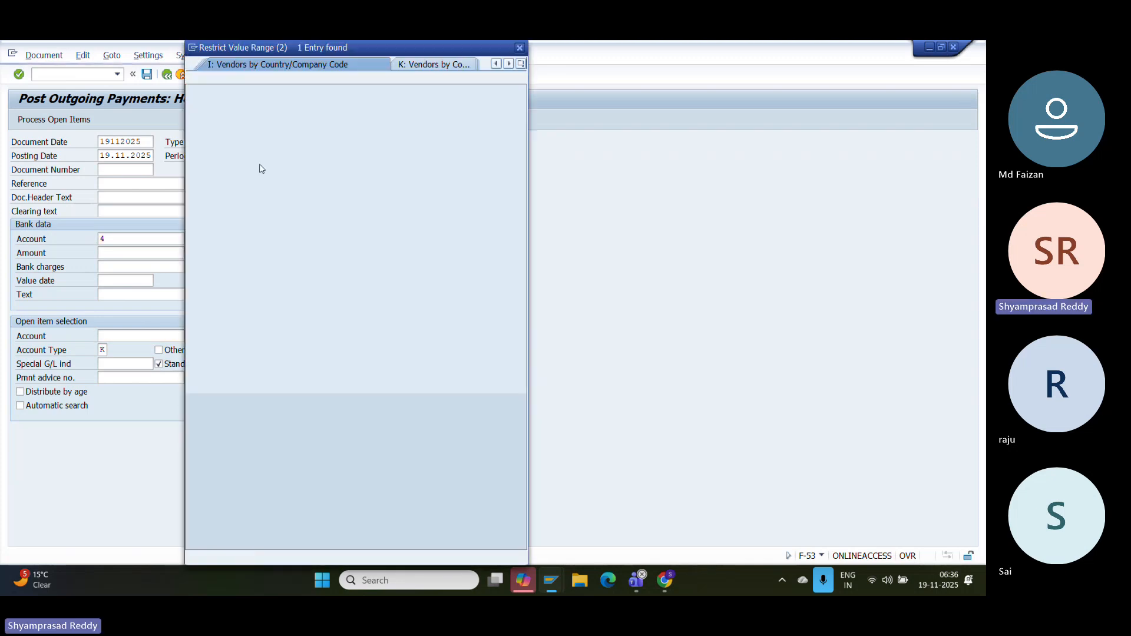
double_click(242, 122)
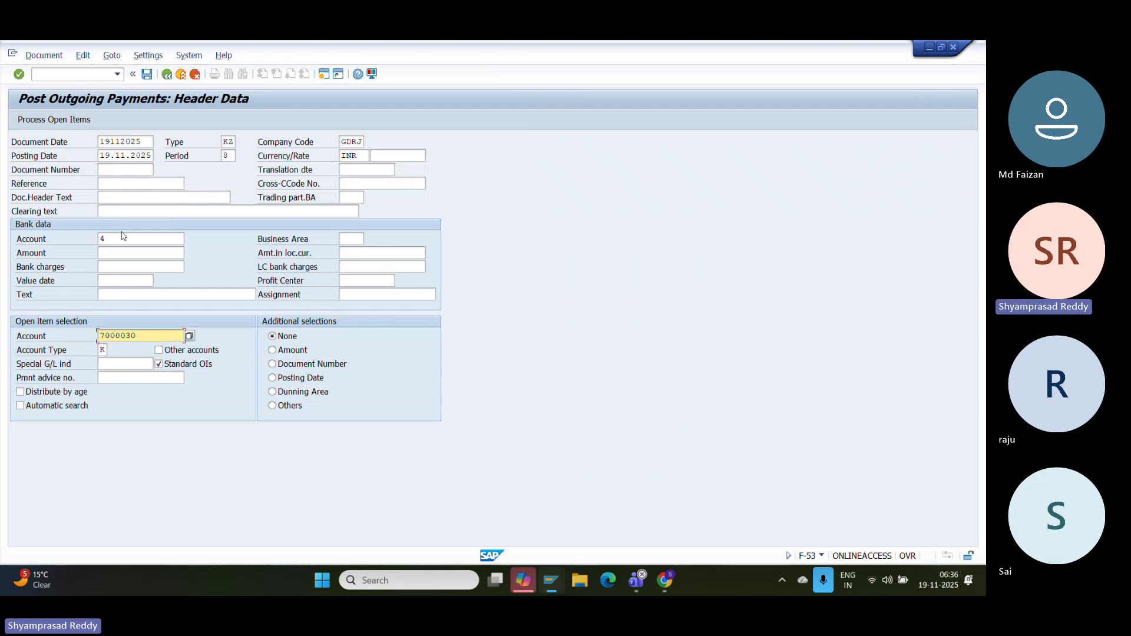
click(56, 121)
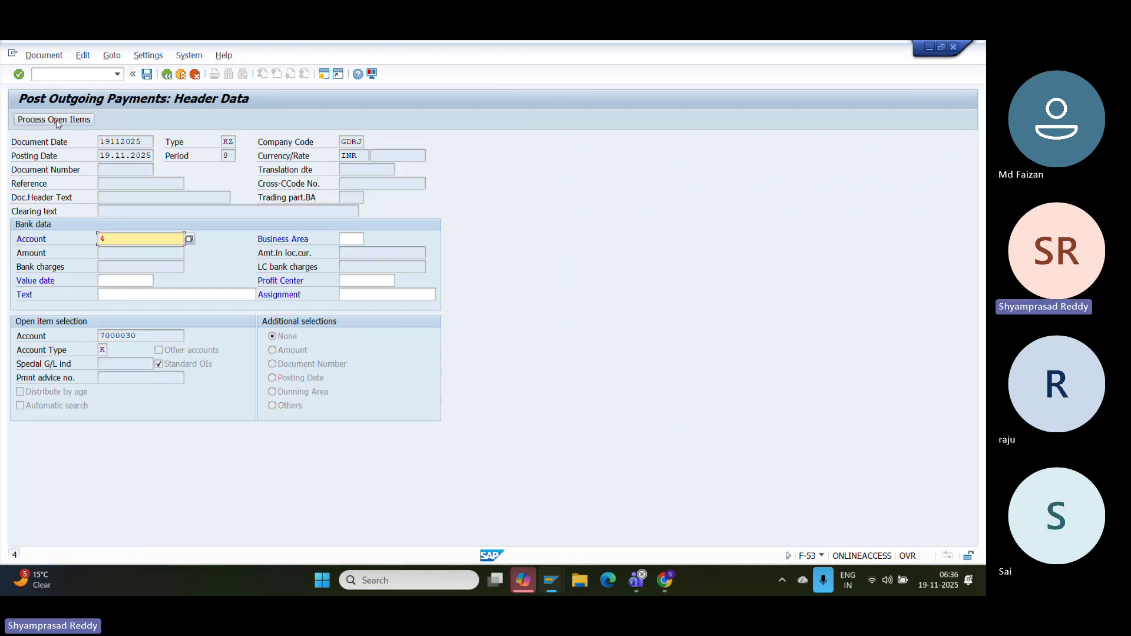
- Set value date 19112025, process open items, and read the missing T043G GDRJ error
click(135, 288)
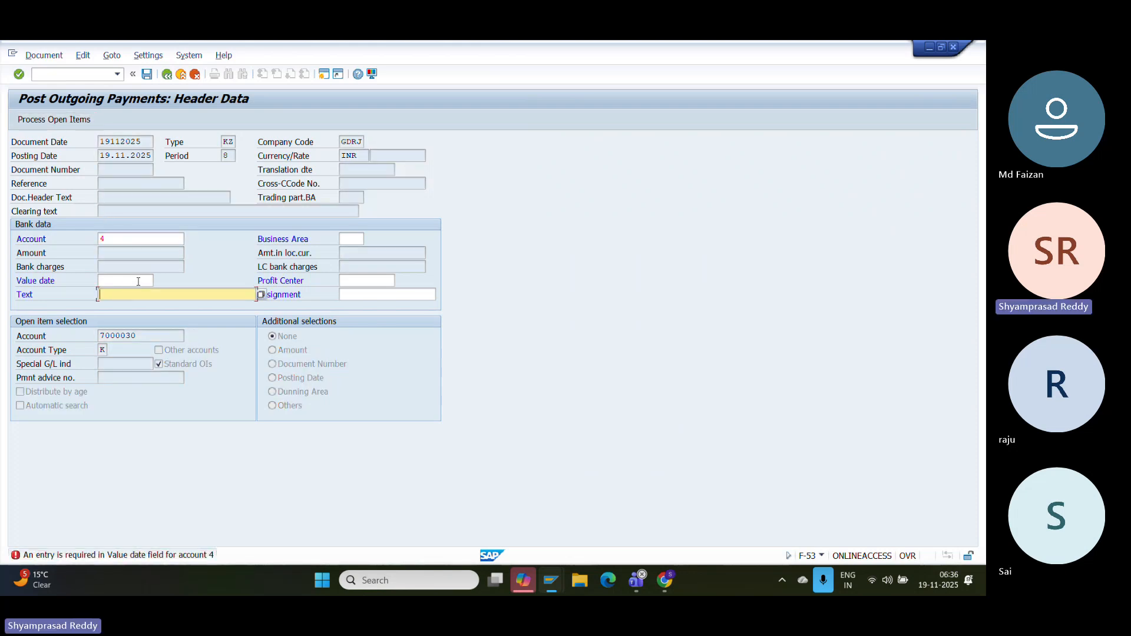
click(138, 281)
key(space)
key(Down)
key(Return)
key(Return)
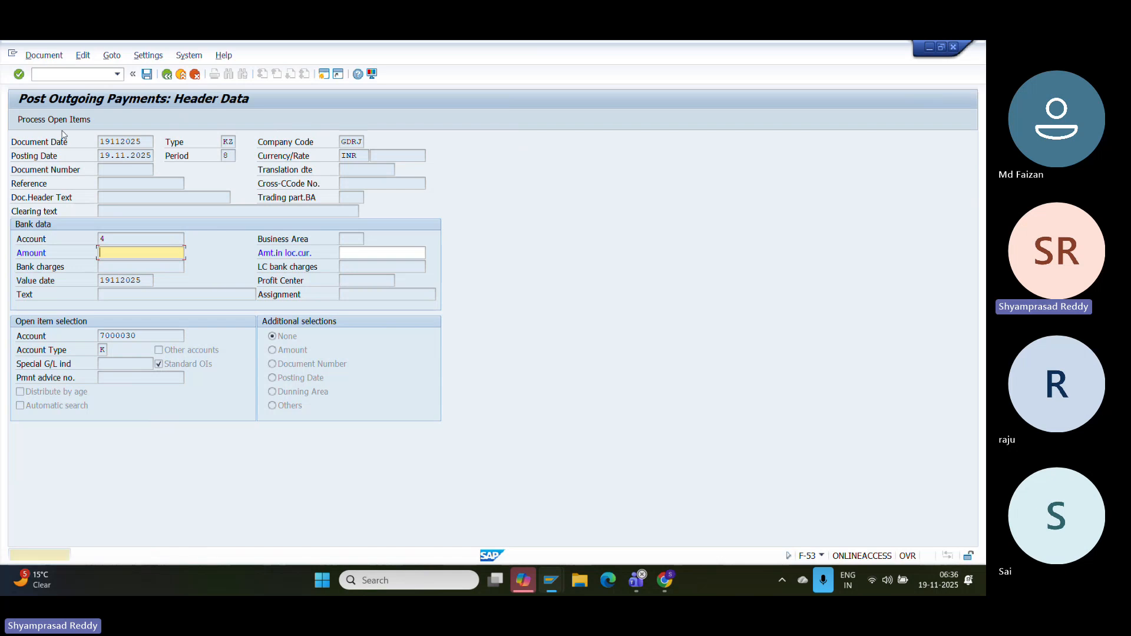
click(51, 120)
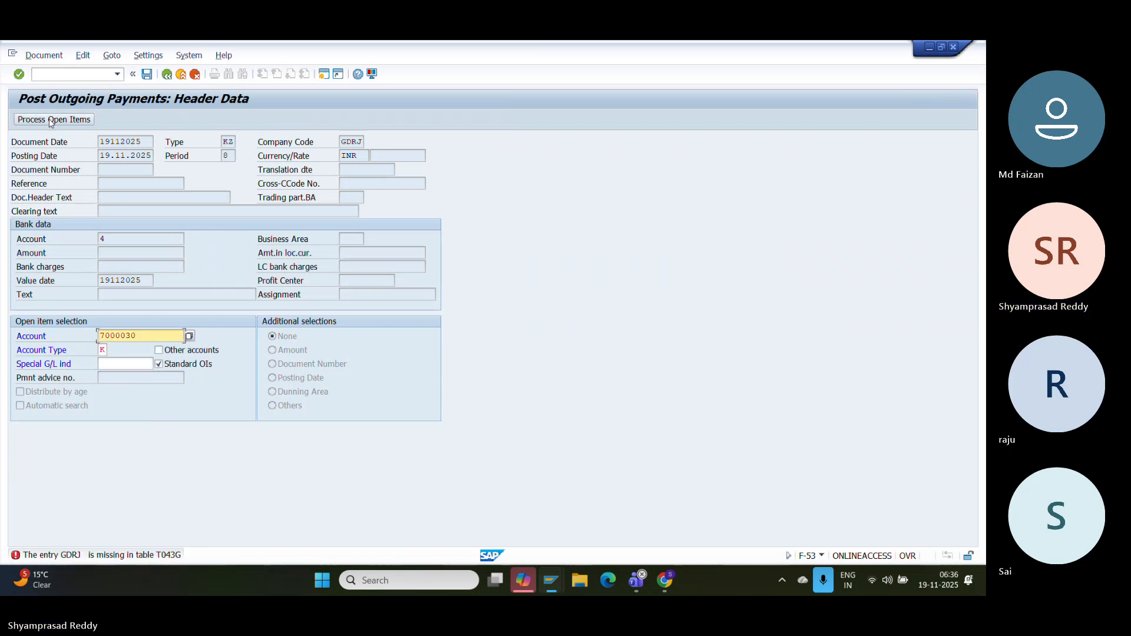
double_click(127, 558)
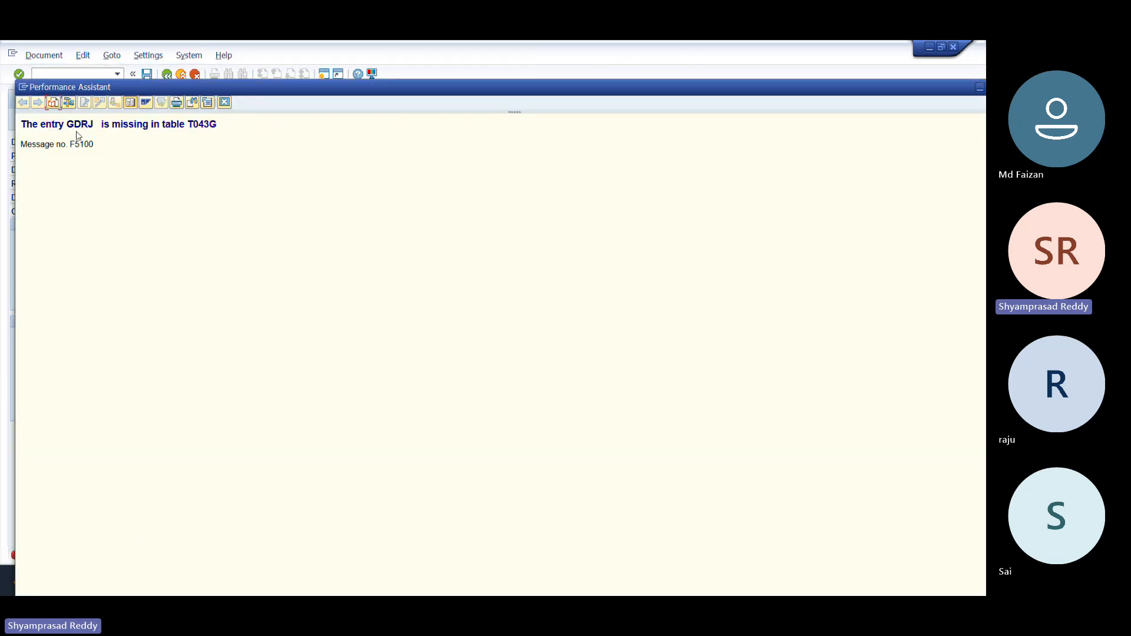
click(225, 102)
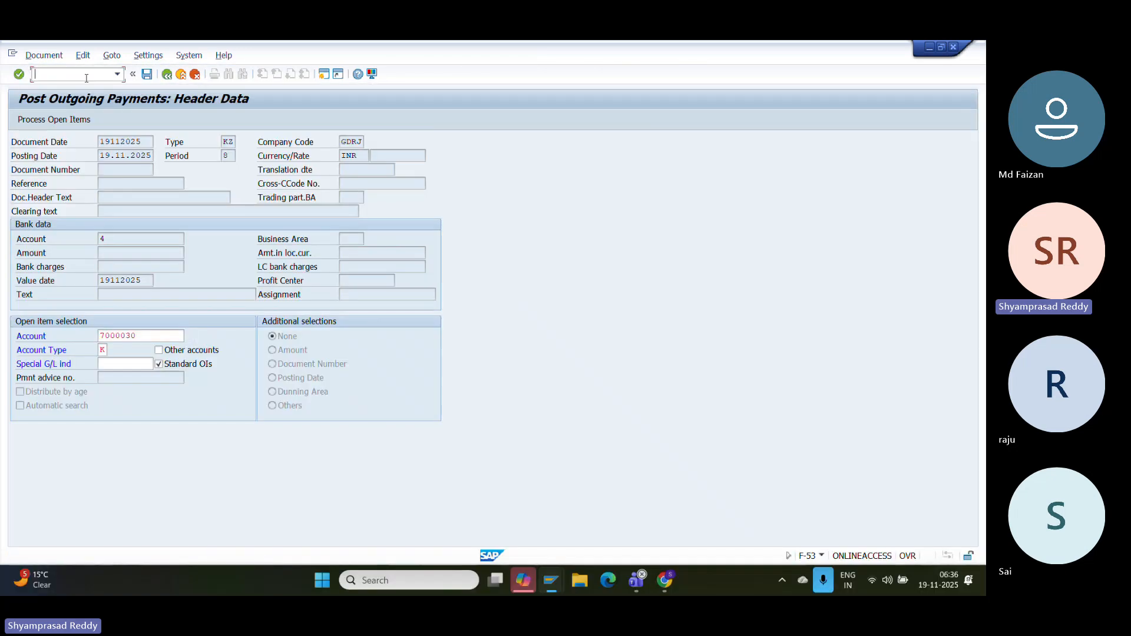
- Open customer/vendor tolerances setup with /OOBA3
click(86, 78)
text(/OOBA3)
key(Return)
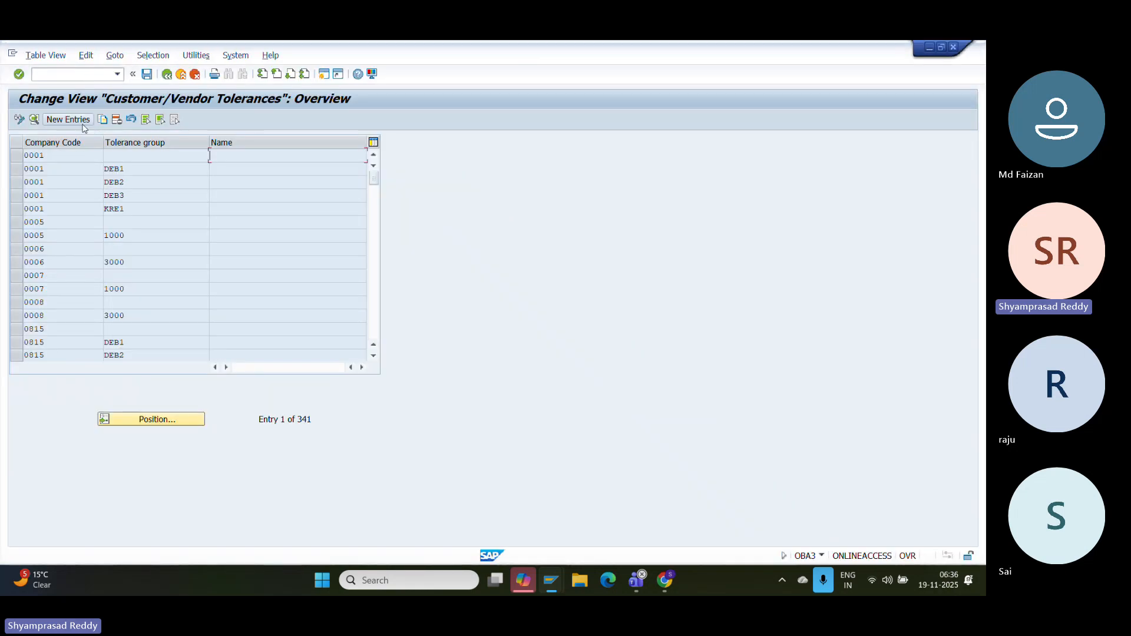
- Add a GDRJ tolerance entry described 'GDRJ TL', save it to a customizing request, and exit
click(69, 119)
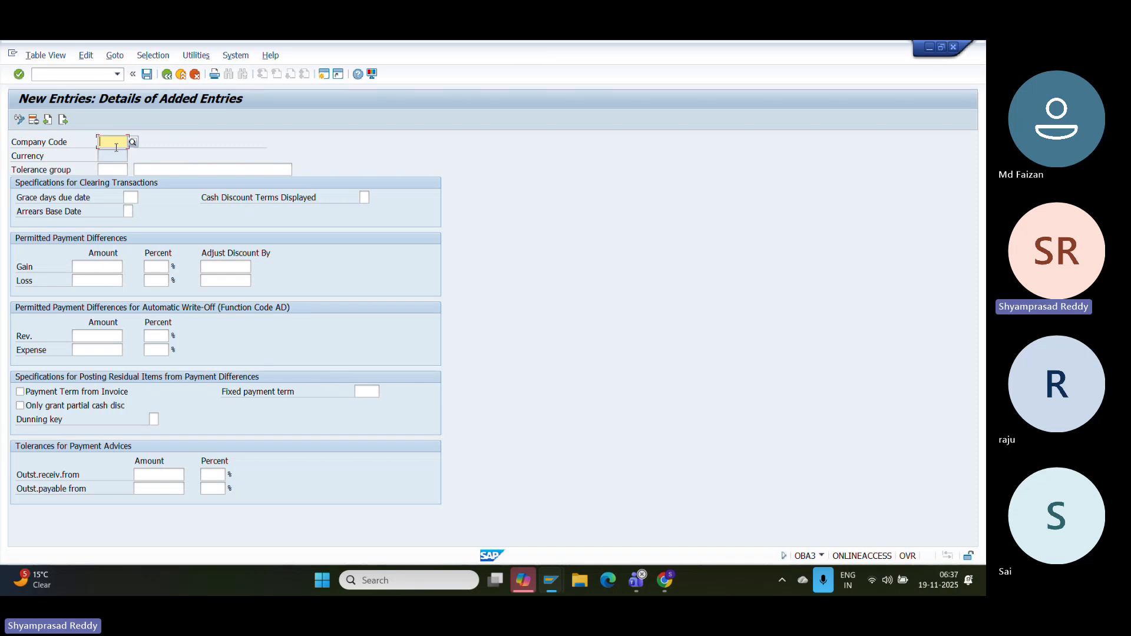
text(GDRJ)
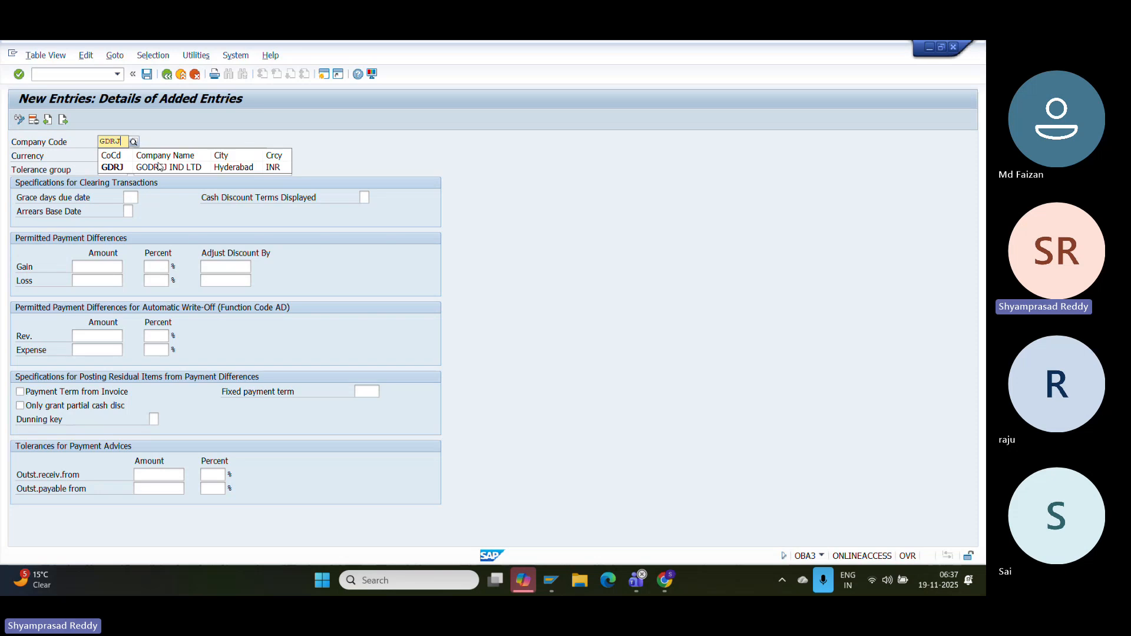
click(183, 169)
text(GDRJ )
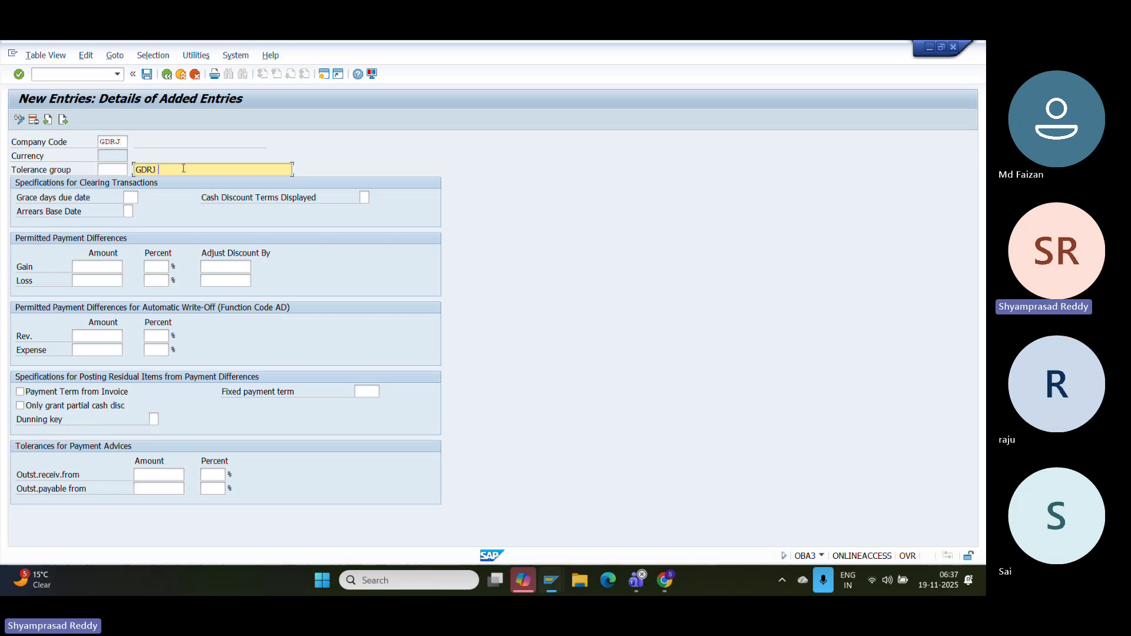
text(TL)
key(Return)
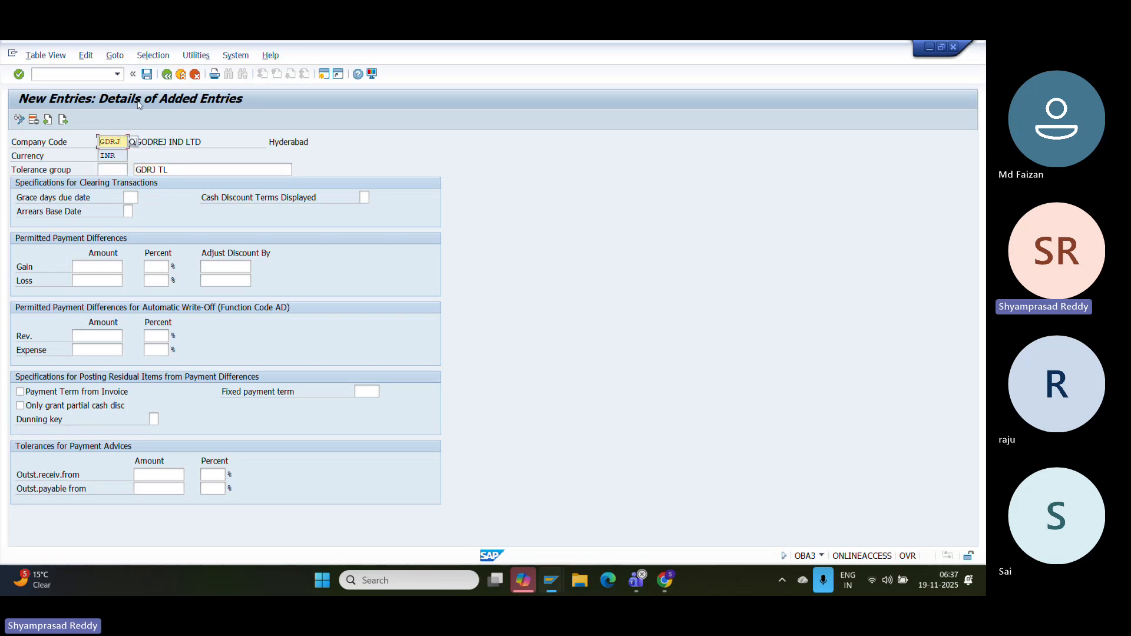
click(147, 74)
key(Return)
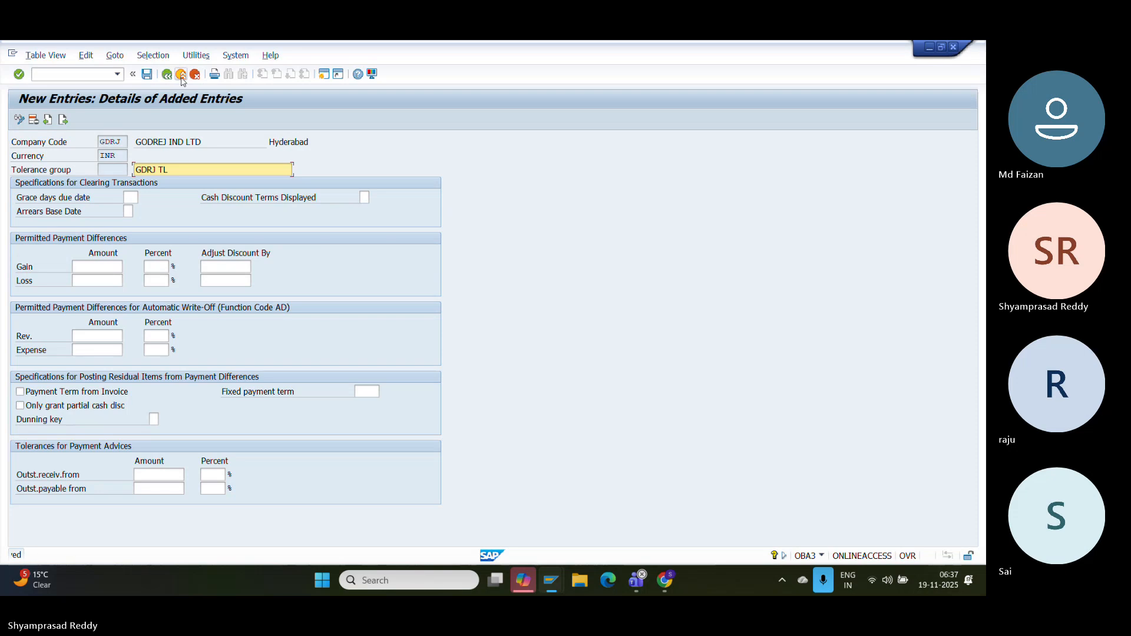
click(181, 75)
click(181, 75)
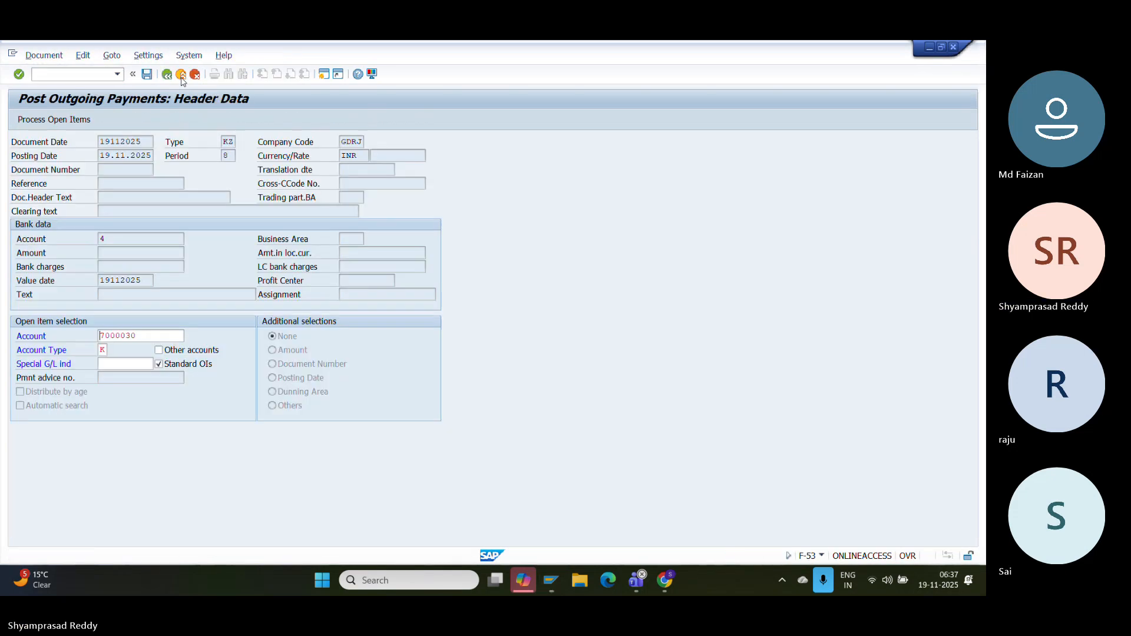
- Process vendor 7000030's open items and review the 1.000.000,00 and 15.000.000,00- amounts
key(Return)
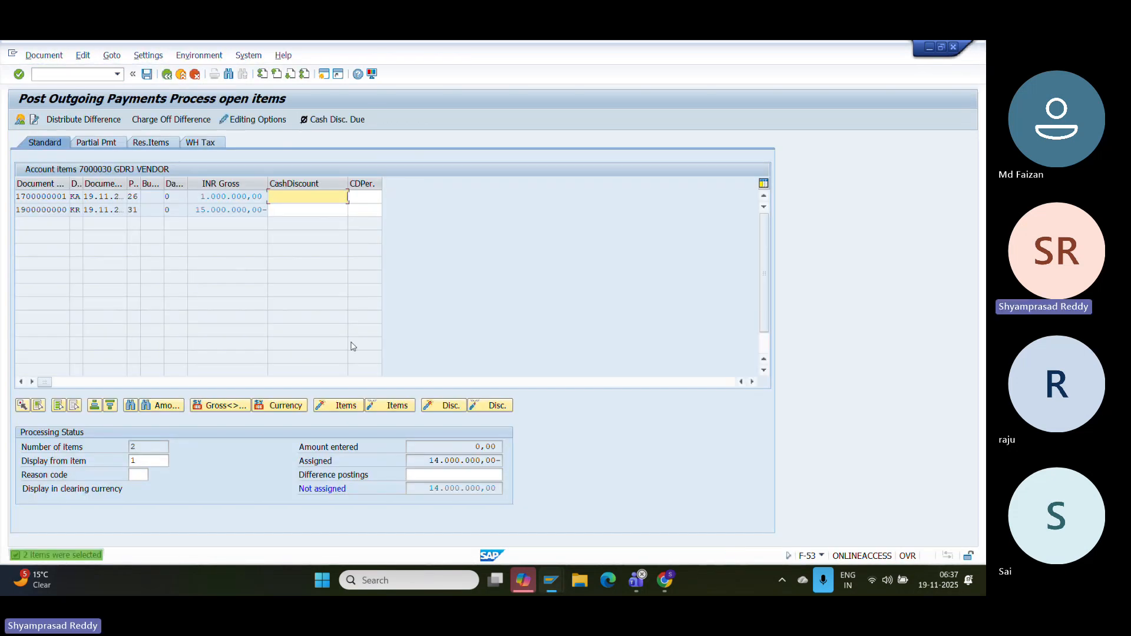
drag(201, 196, 270, 197)
click(204, 199)
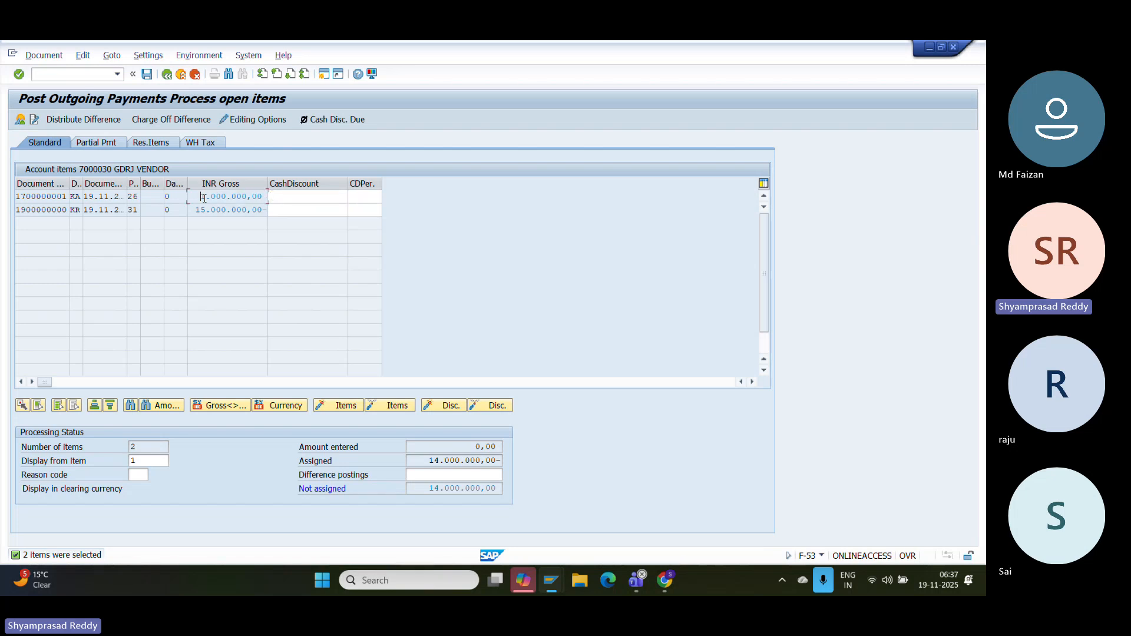
drag(196, 196, 272, 197)
click(213, 195)
drag(193, 196, 268, 198)
click(195, 209)
drag(194, 206, 268, 216)
click(250, 212)
key(Up)
click(209, 196)
- Deactivate and reactivate both items, leaving 14.000.000,00 not assigned
double_click(208, 196)
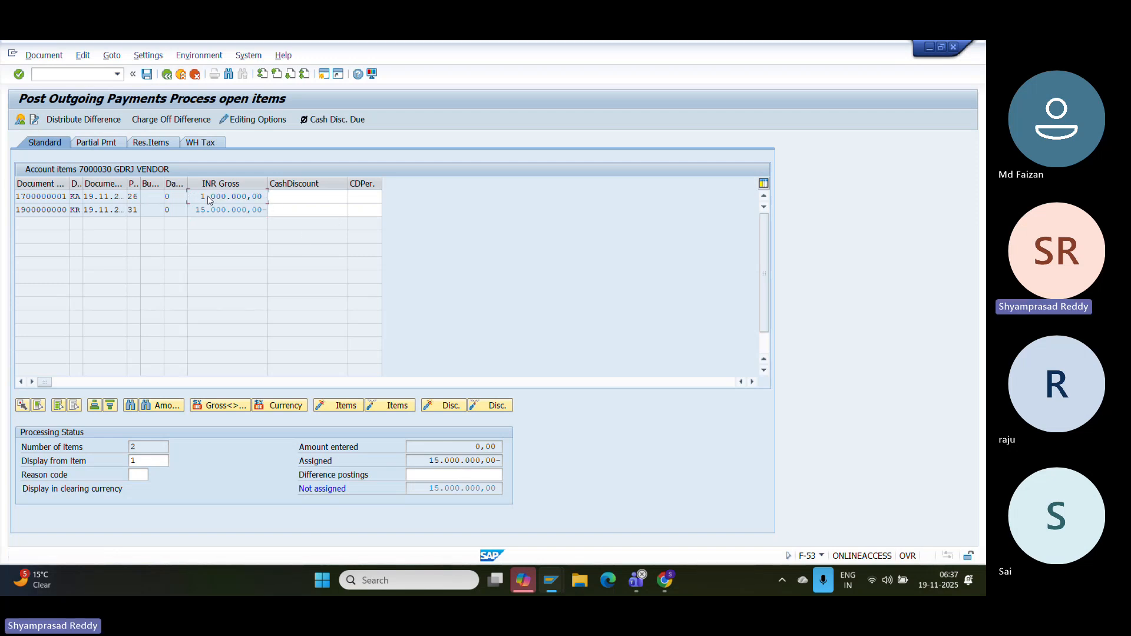
double_click(210, 209)
double_click(221, 197)
double_click(222, 213)
drag(426, 488, 487, 492)
click(486, 490)
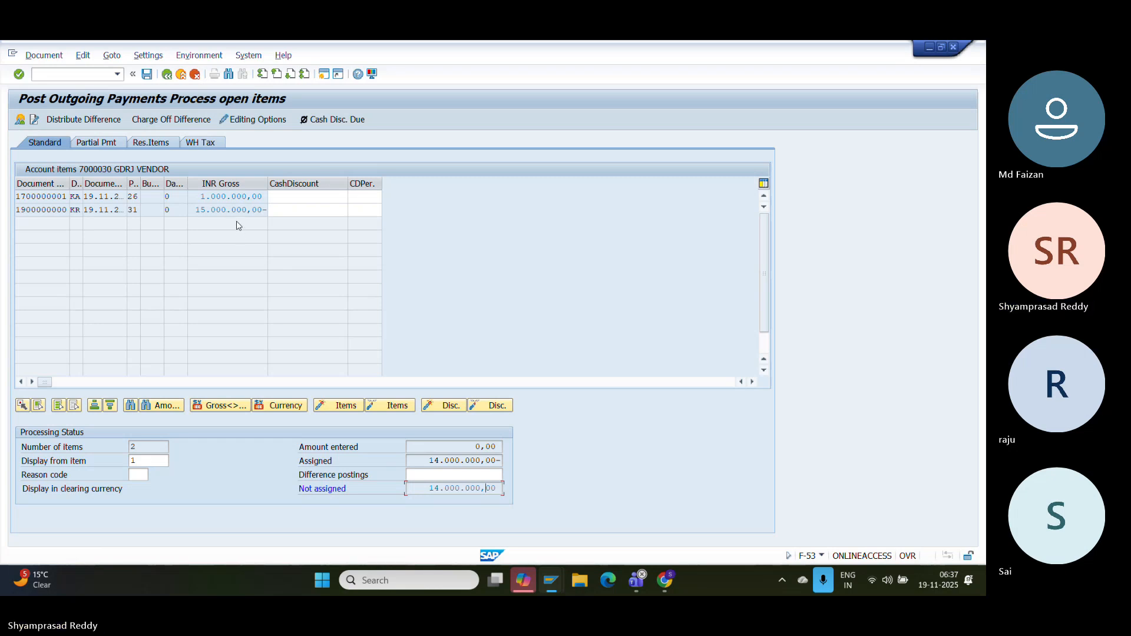
drag(195, 210, 266, 210)
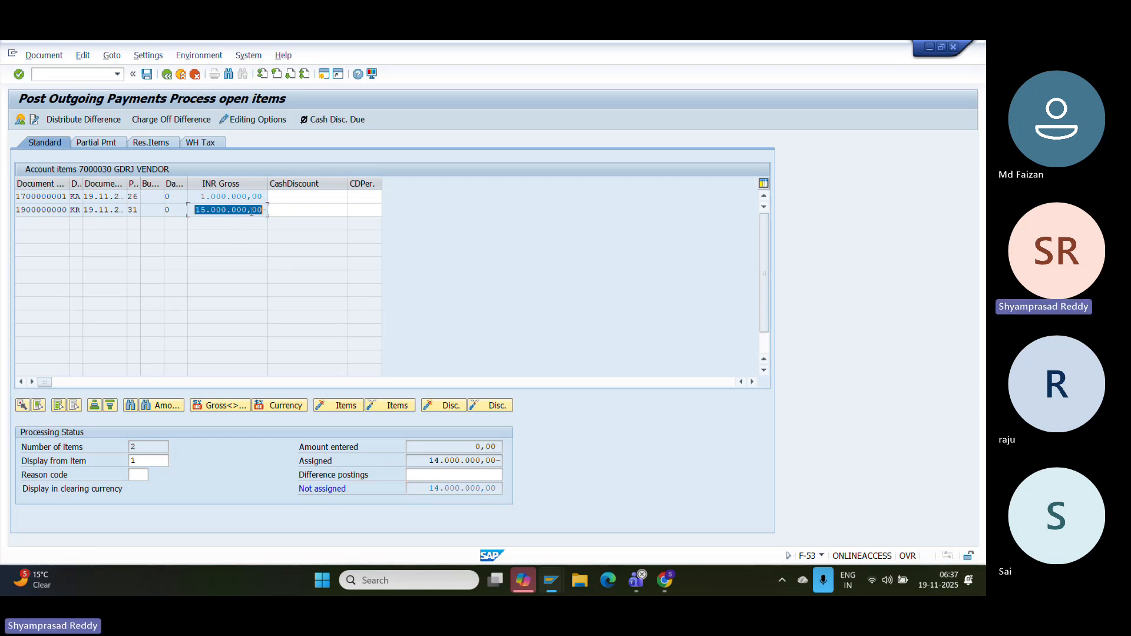
click(250, 211)
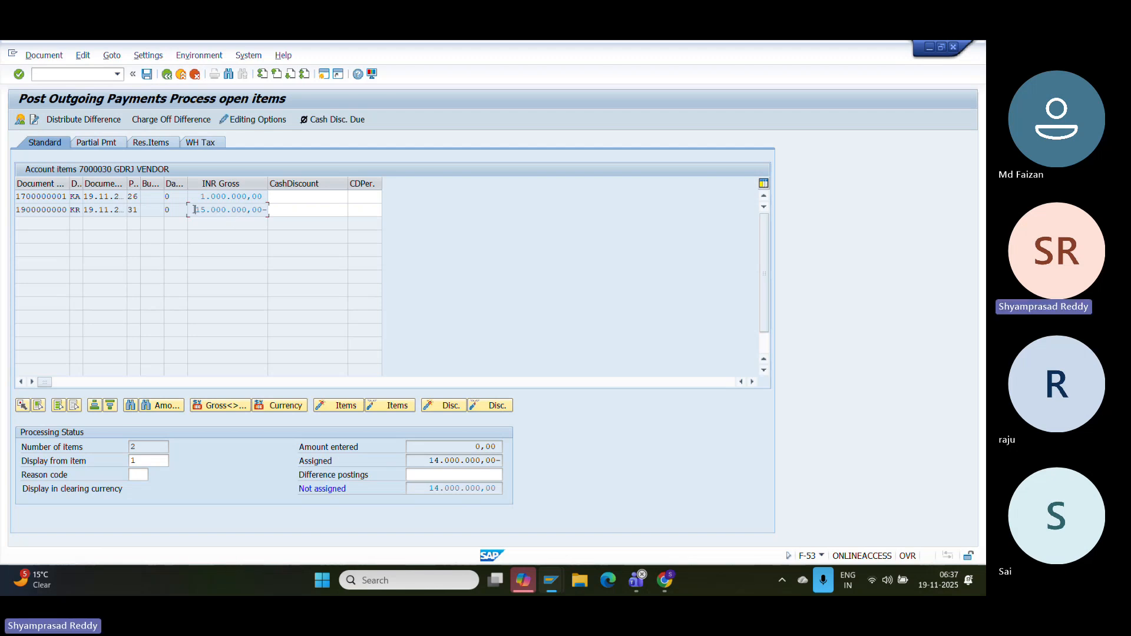
double_click(195, 209)
key(Up)
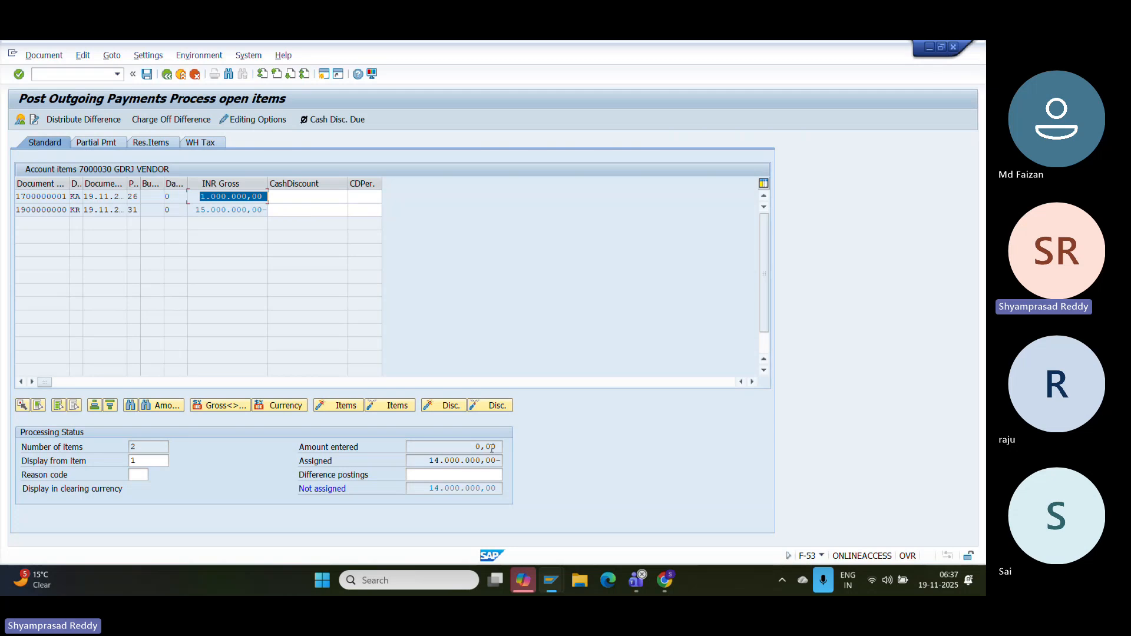
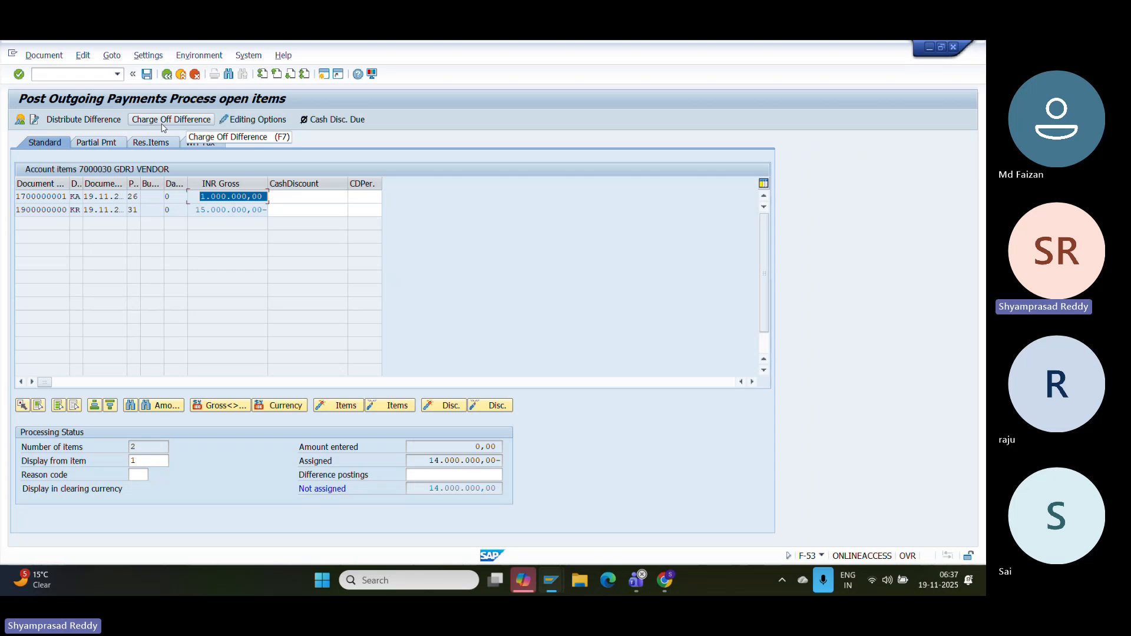
- Charge off the remaining difference as a new posting key 50 line item
click(164, 123)
key(BackSpace)
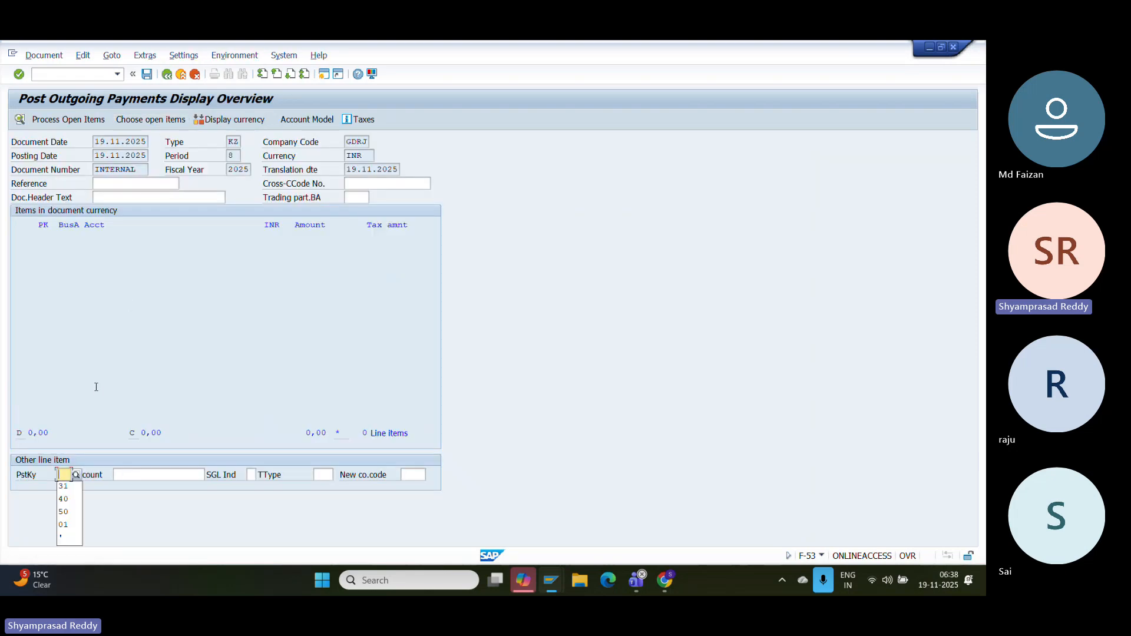
key(Down)
key(Down)
key(Return)
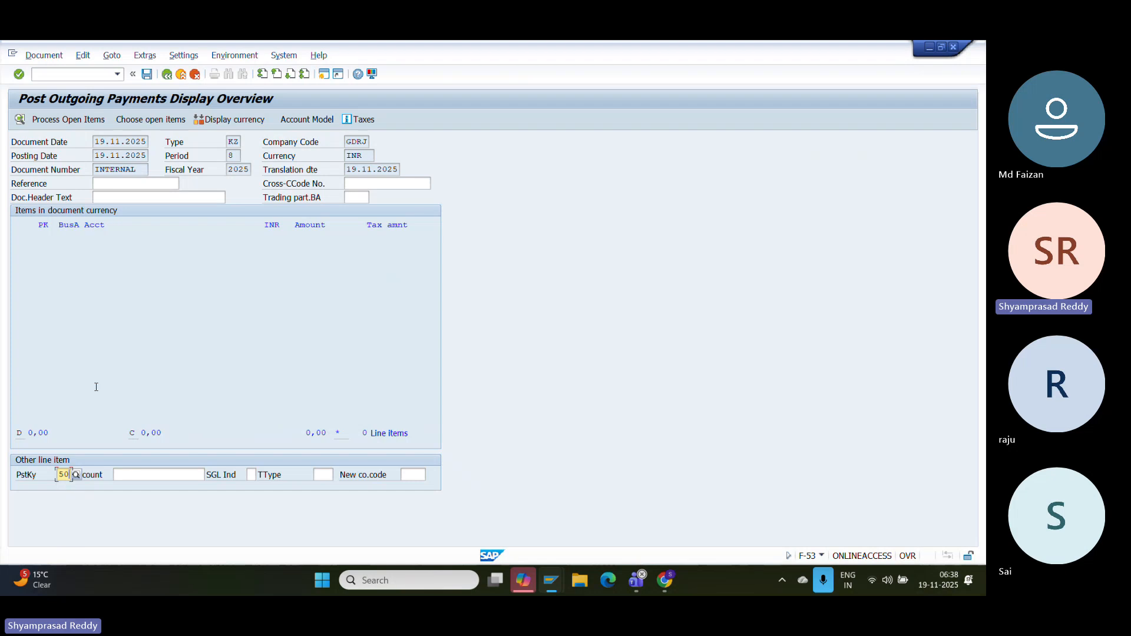
click(175, 472)
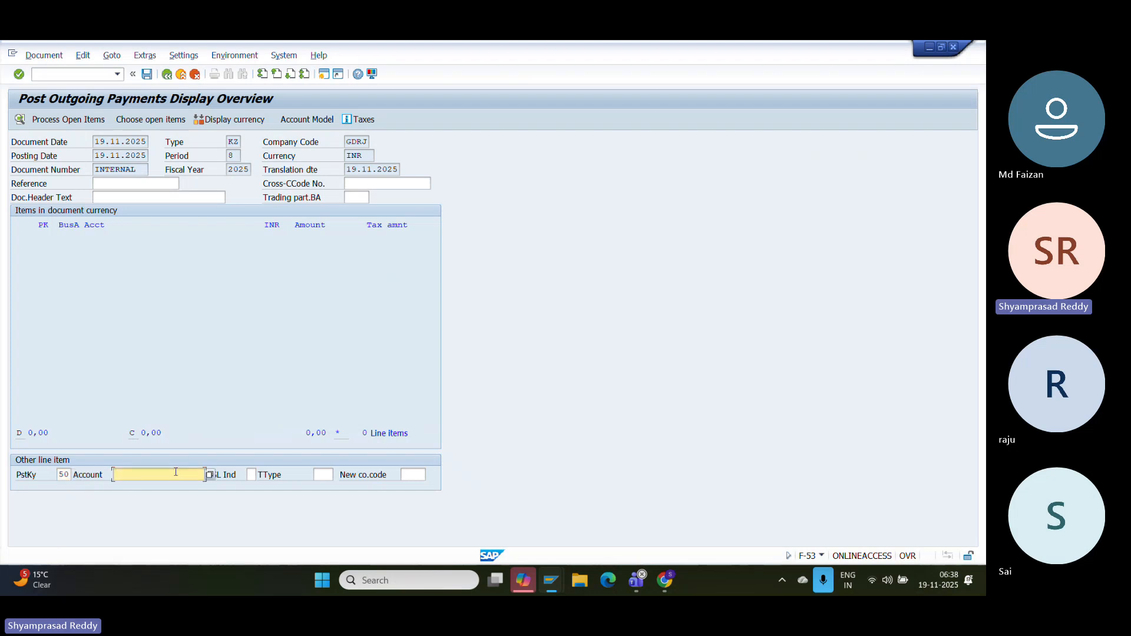
- Fill the Bank Clearing Out line (account 4) with 14.000.000,00 and value date 19.11.2025
text(4)
key(Return)
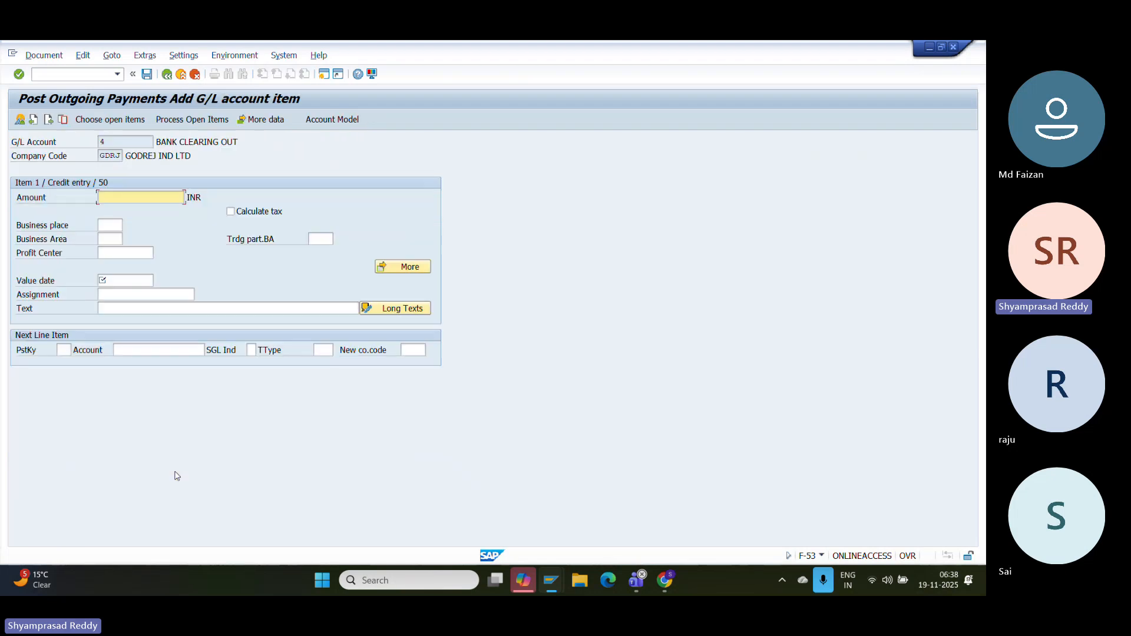
text(14000000)
click(134, 294)
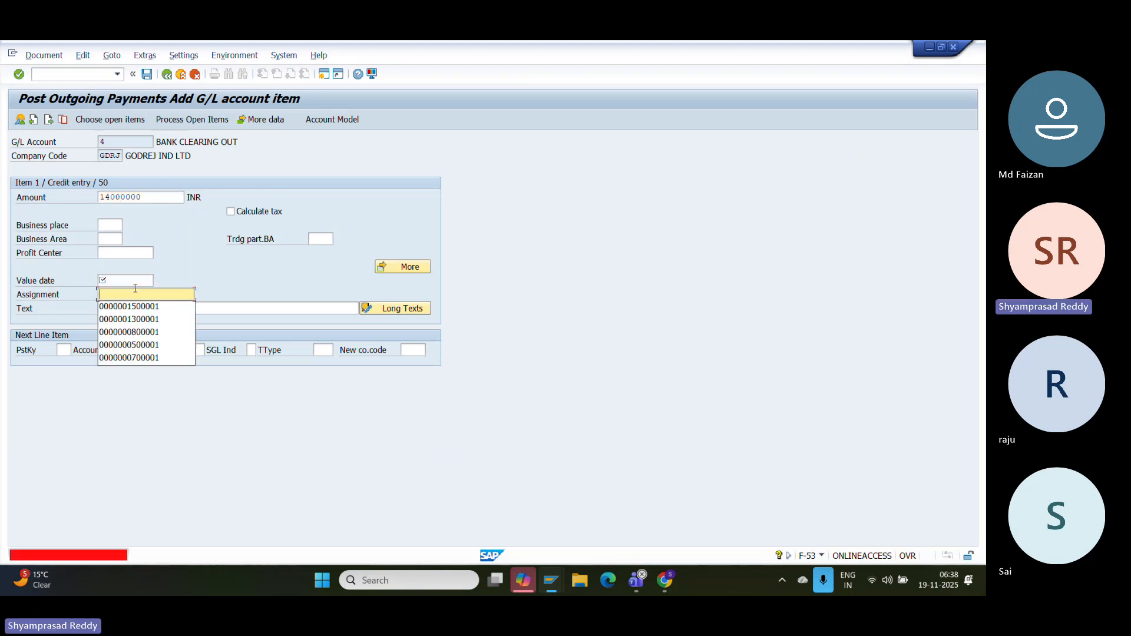
click(127, 278)
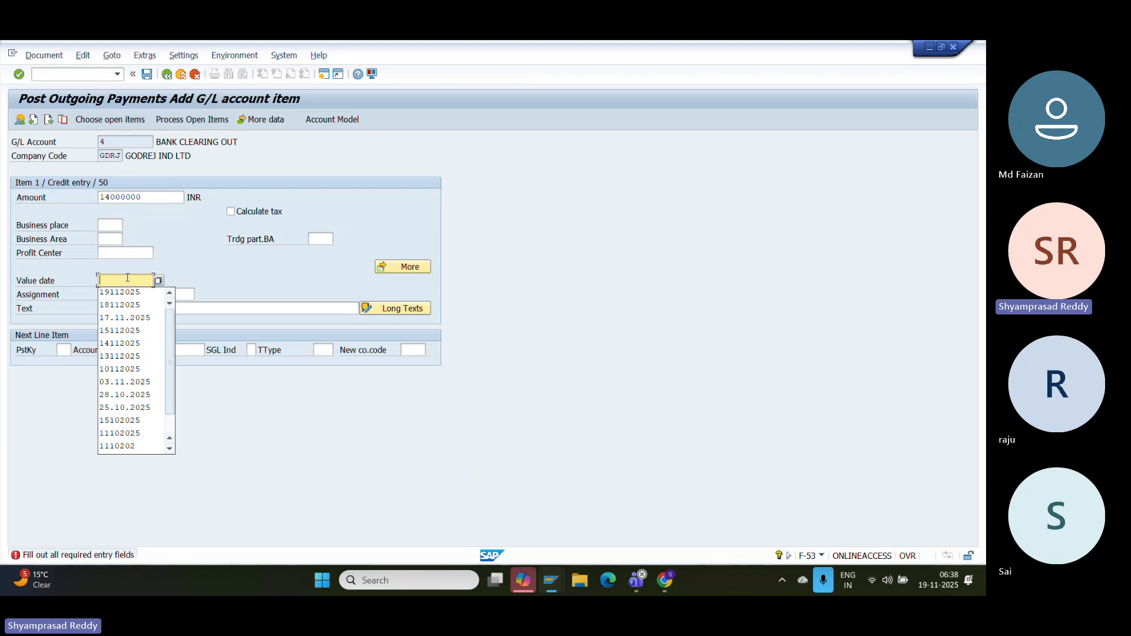
key(Down)
key(Return)
key(Return)
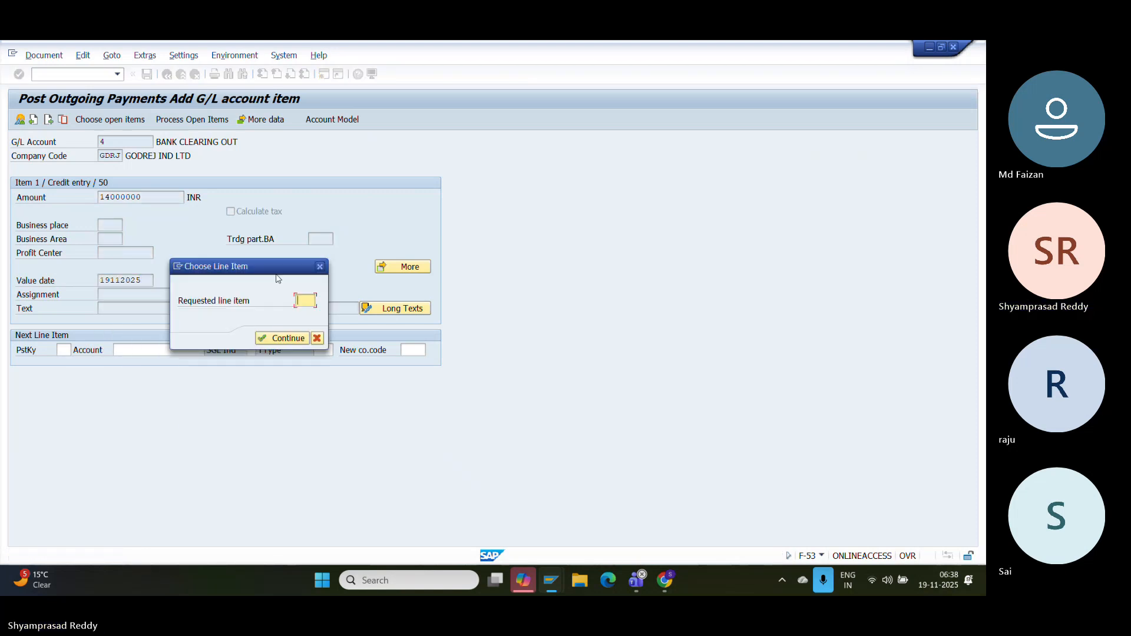
click(320, 267)
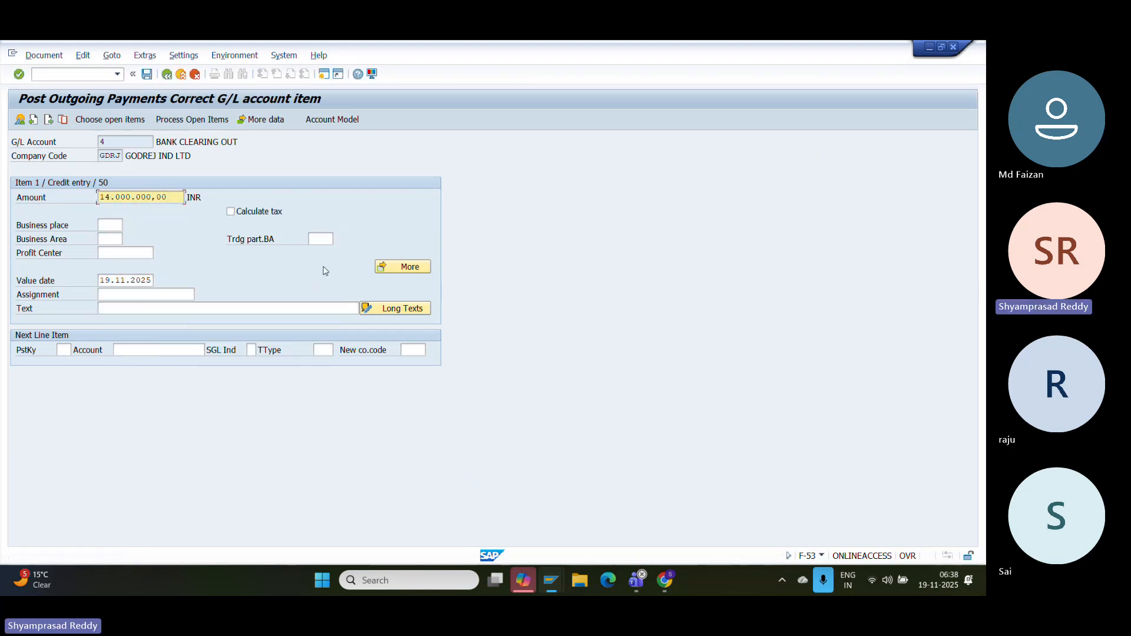
click(44, 55)
click(59, 111)
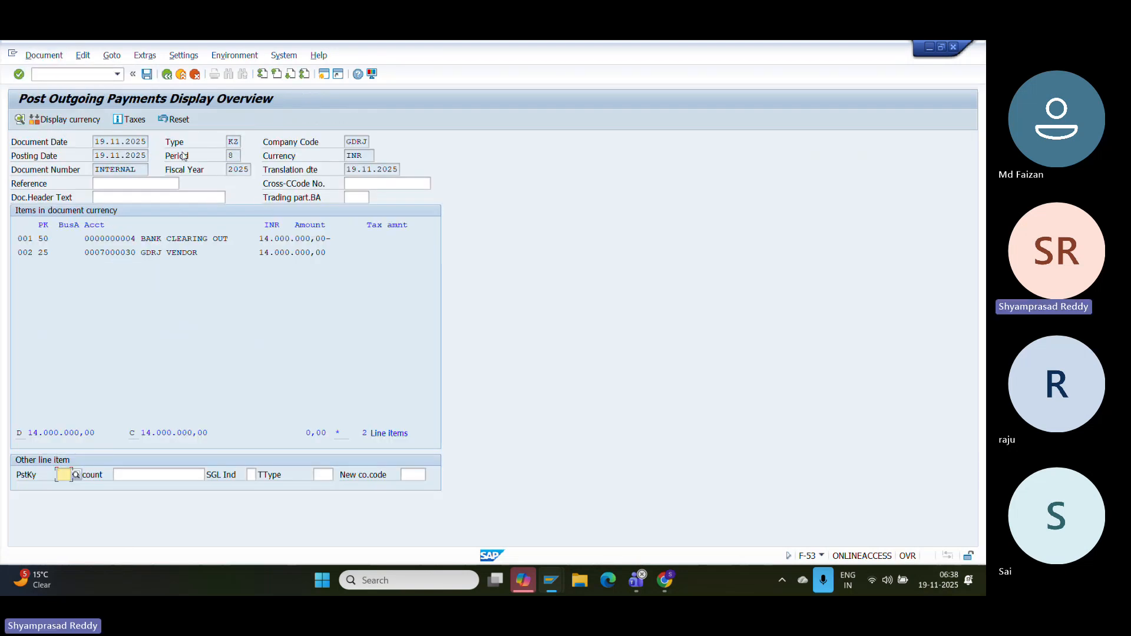
click(151, 76)
click(44, 56)
click(50, 98)
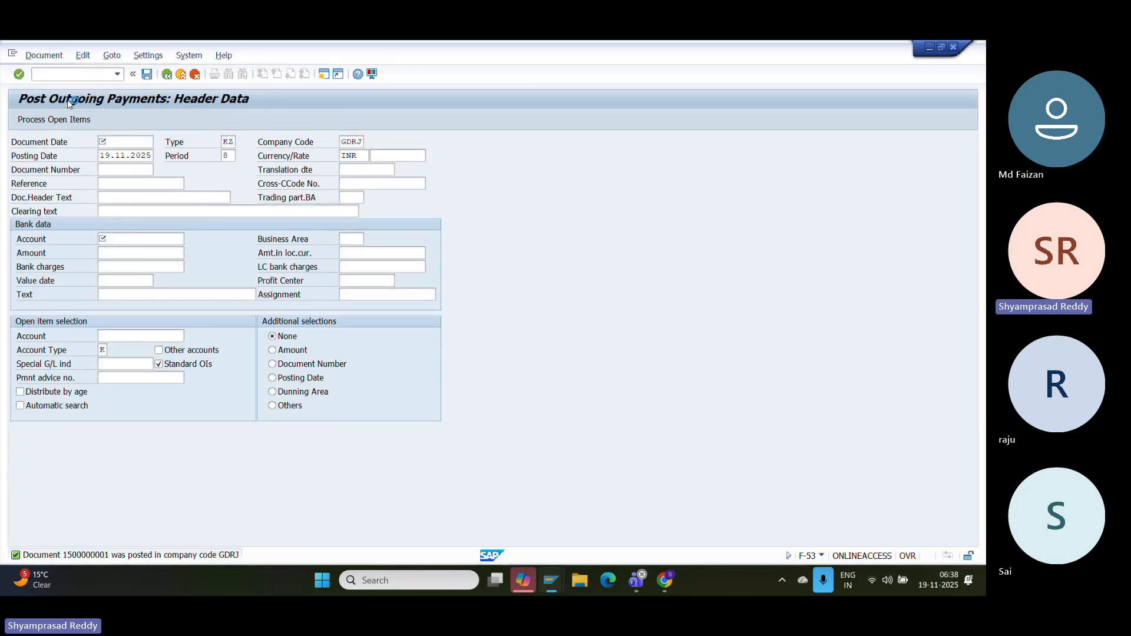
click(234, 55)
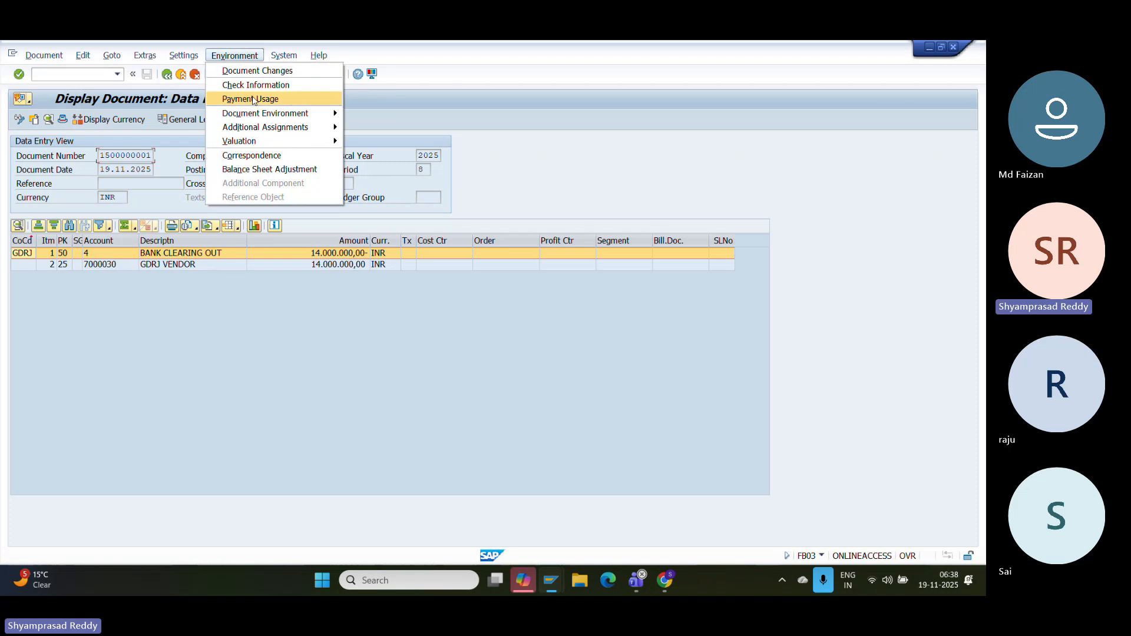
mouse_move(294, 113)
click(433, 127)
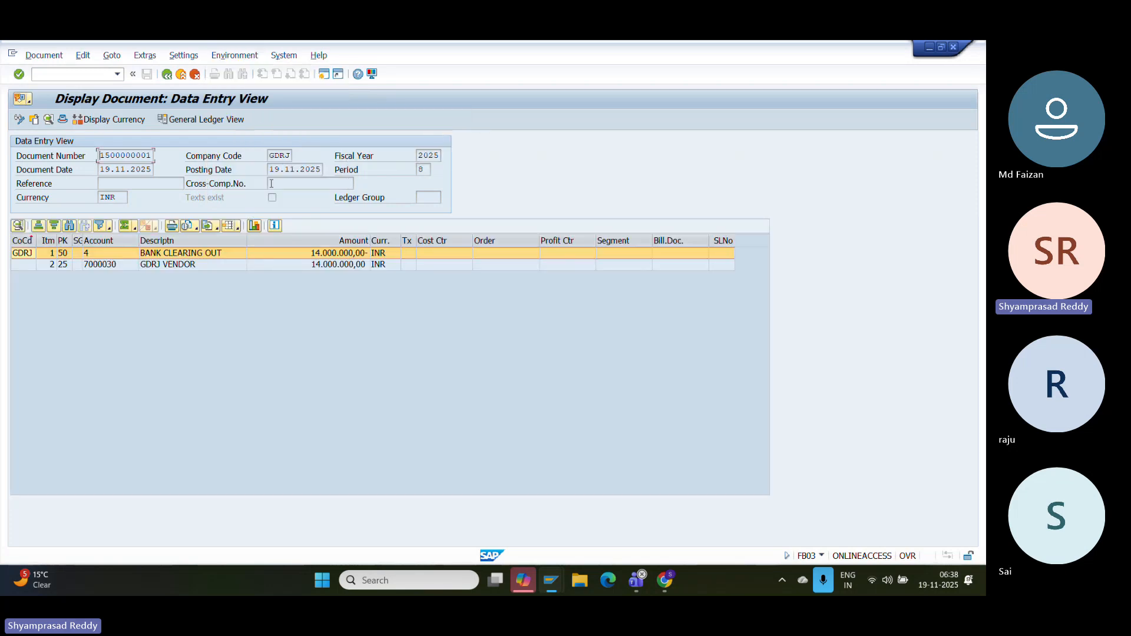
key(super+shift+s)
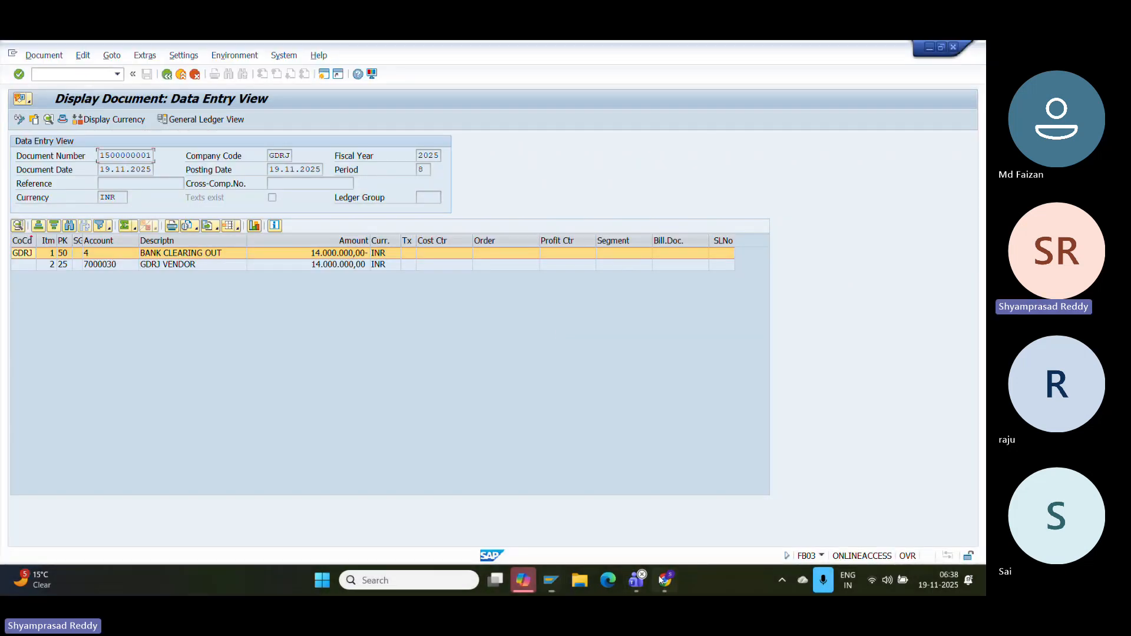
- Paste the payment screenshot into the Doc and launch transaction F-43 in SAP
click(661, 577)
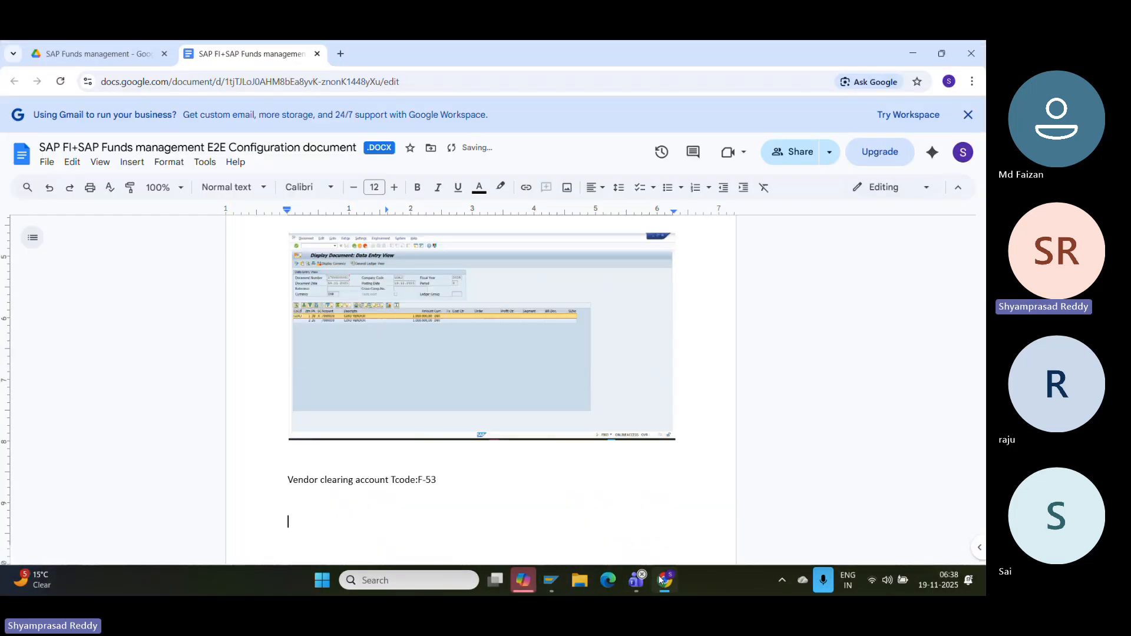
key(ctrl+v)
mouse_move(552, 582)
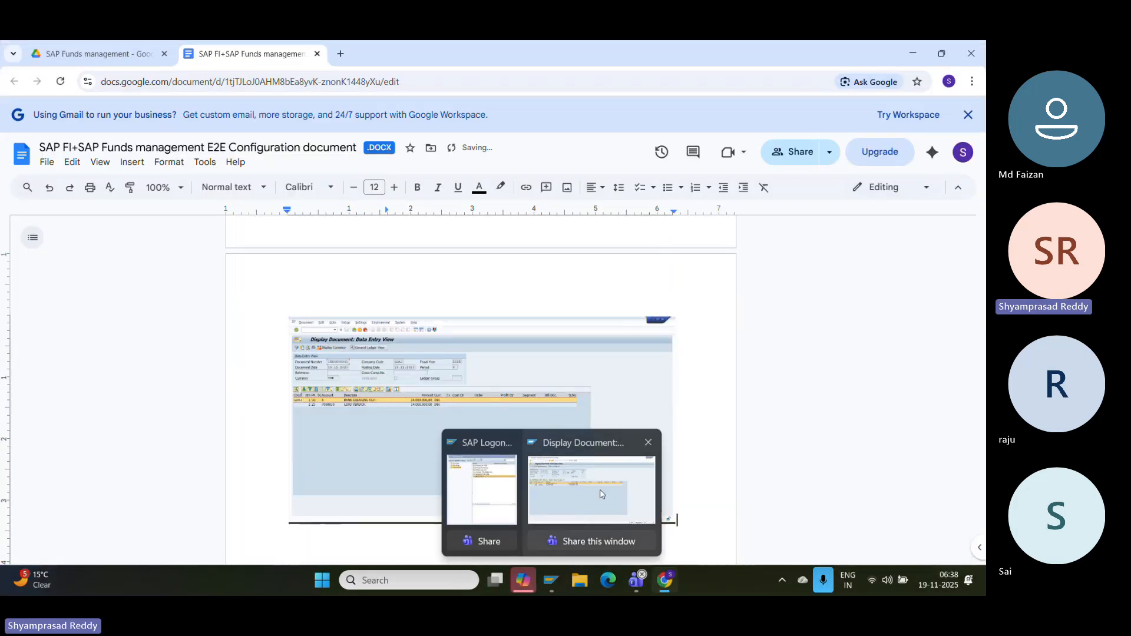
click(602, 493)
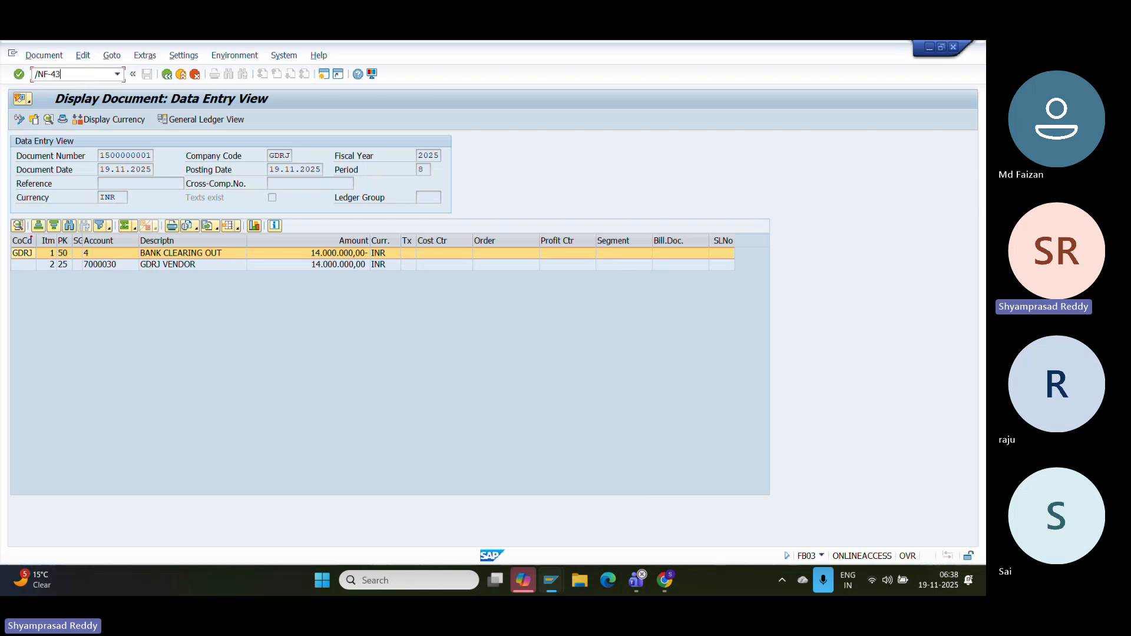
key(Return)
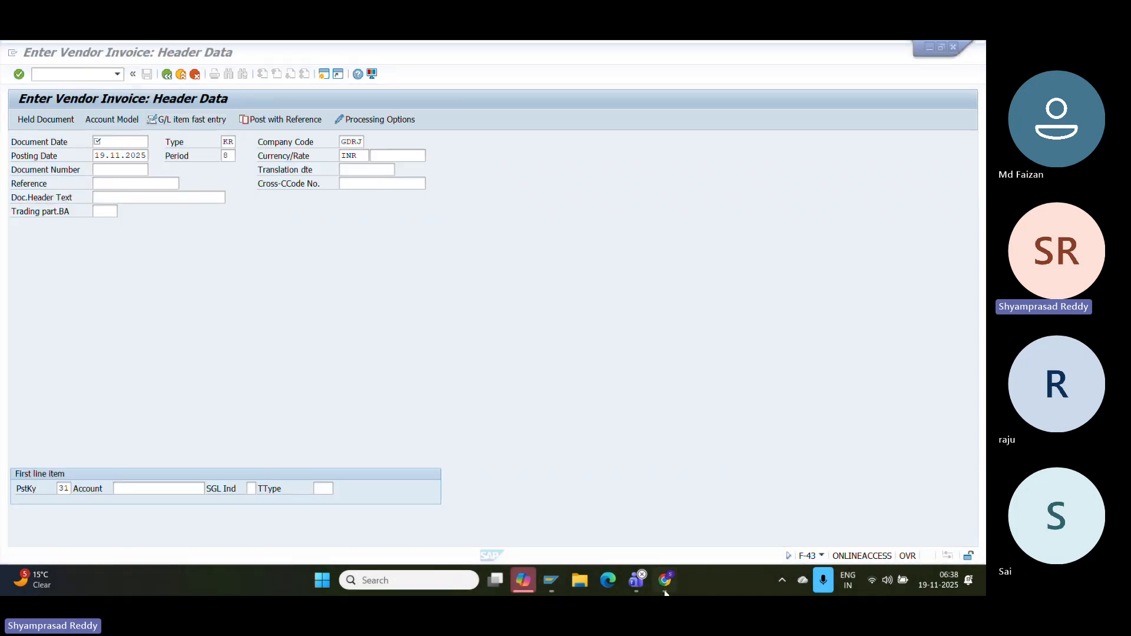
- Add the note 'Create normal vendor invoice Tcode:F-43' to the Doc
click(665, 589)
text(Cre)
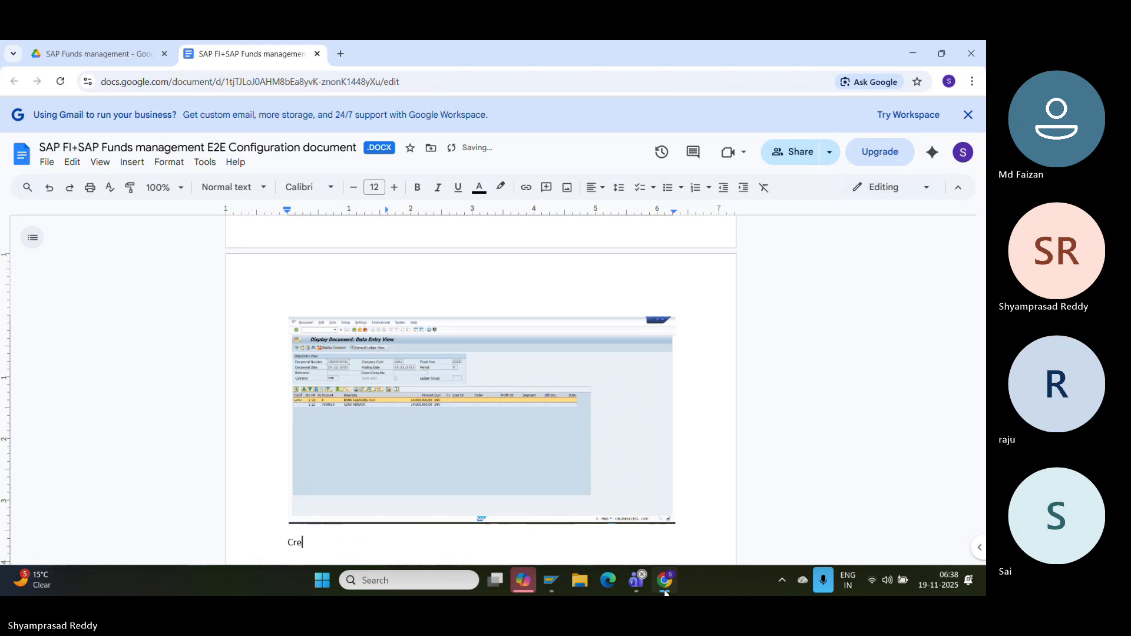
text(ate normal ve)
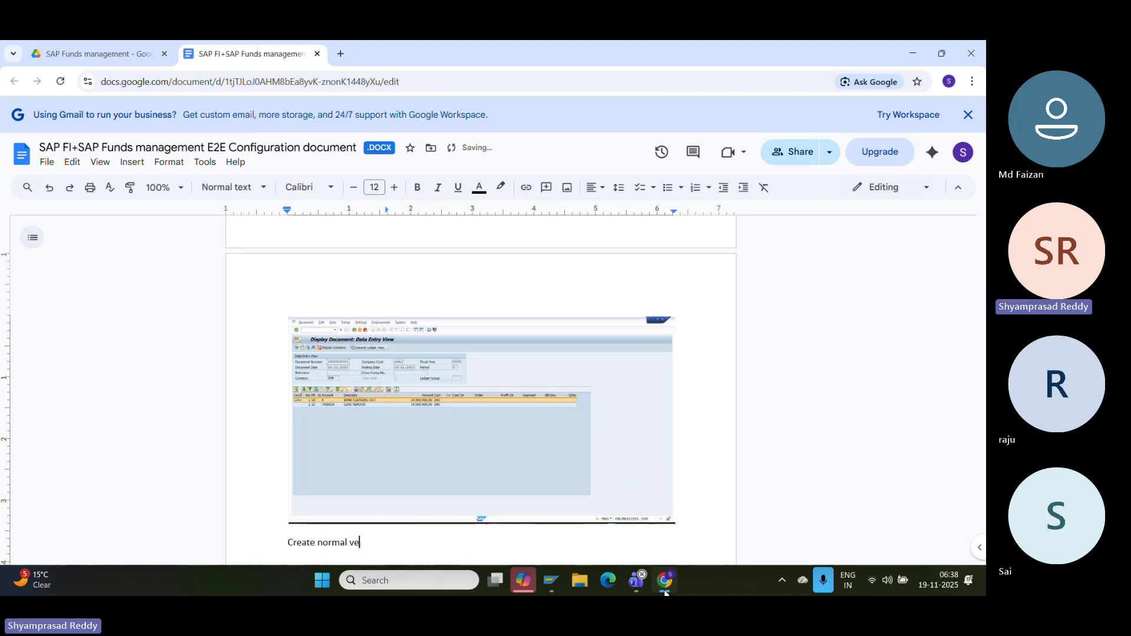
text(ndor invoice Tcode:F-44)
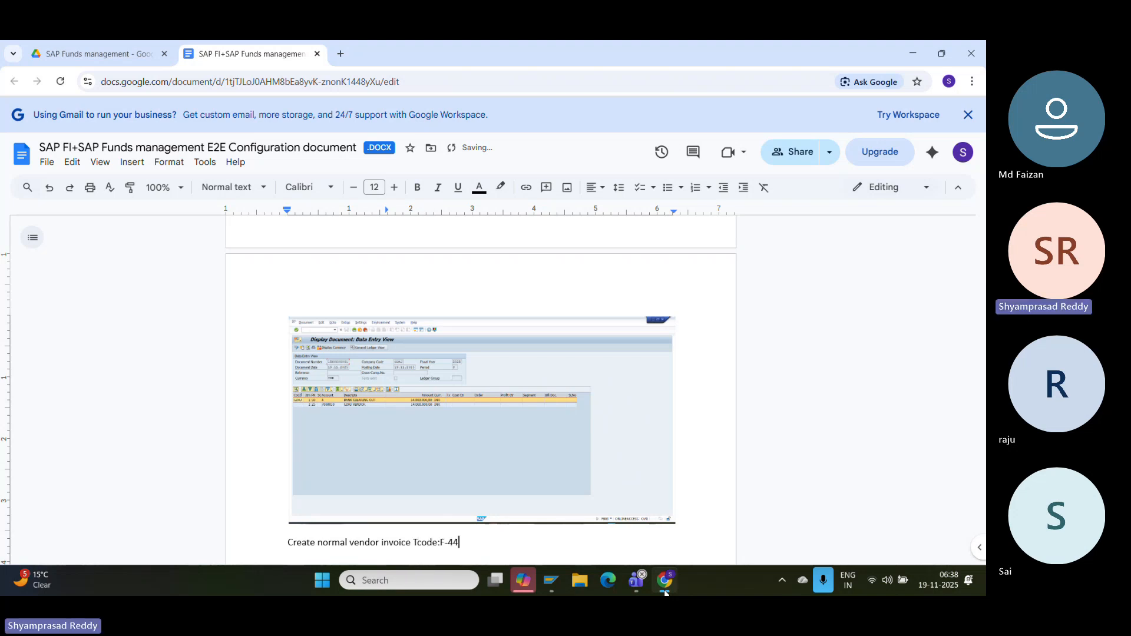
key(BackSpace)
text(3)
key(Return)
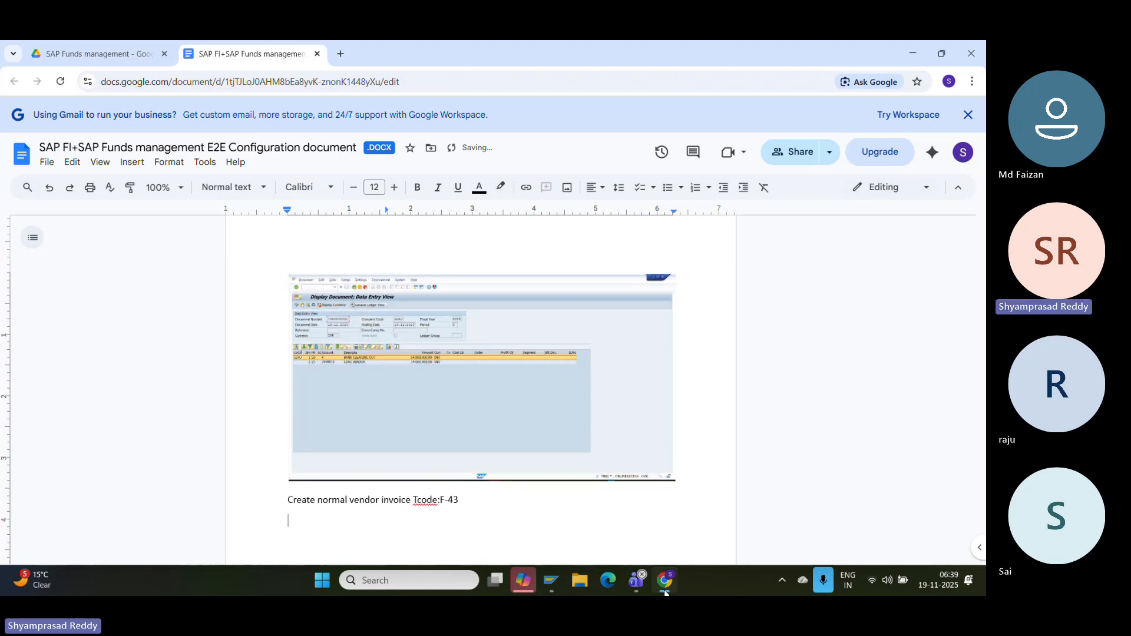
- Enter an invoice dated 19.11.2025, reference 'NORMAL VENDIN', vendor 7000030, amount 1.000.000,00 INR
mouse_move(560, 579)
click(589, 489)
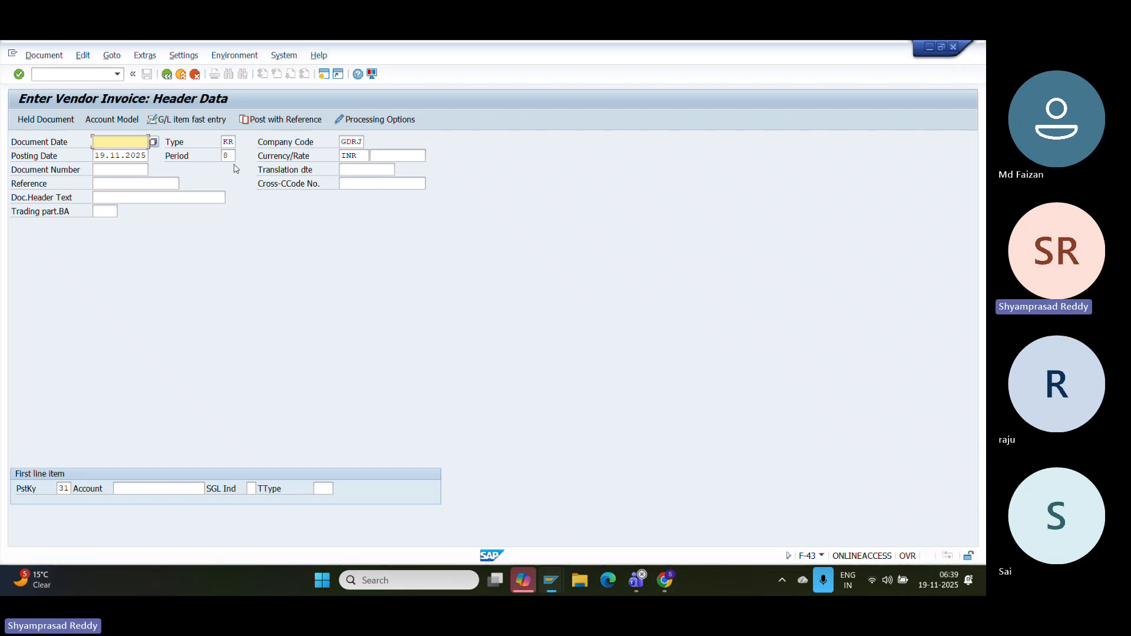
text(19112025)
click(132, 171)
click(131, 180)
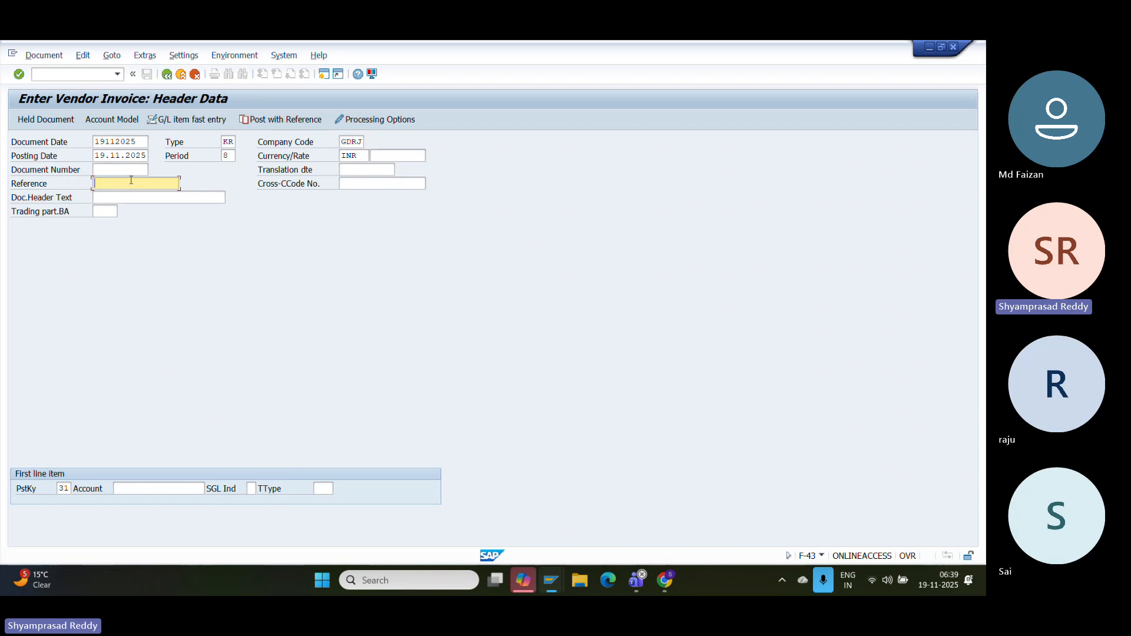
text(NORMAL VENDIN)
click(176, 490)
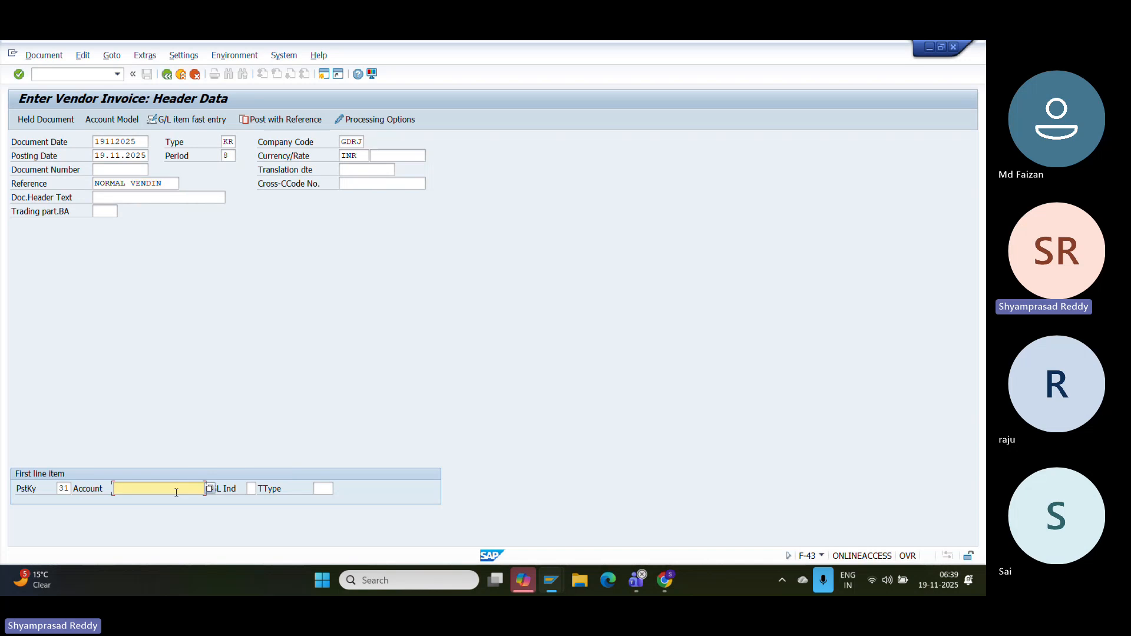
text(7000030)
key(Return)
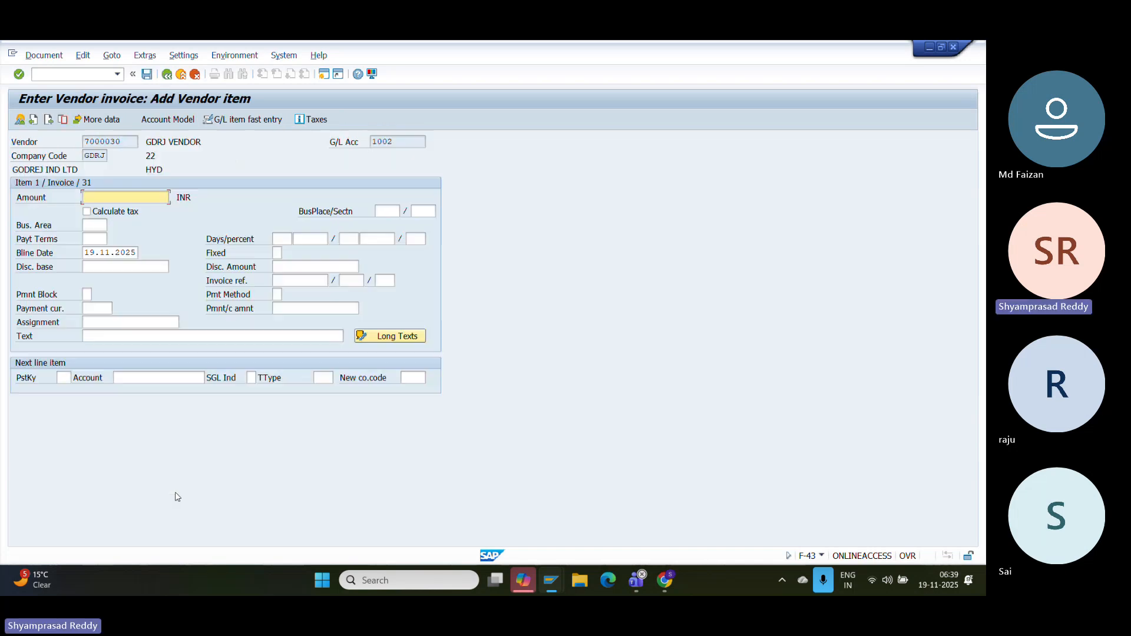
key(Down)
key(Down)
key(Down)
key(Return)
key(Return)
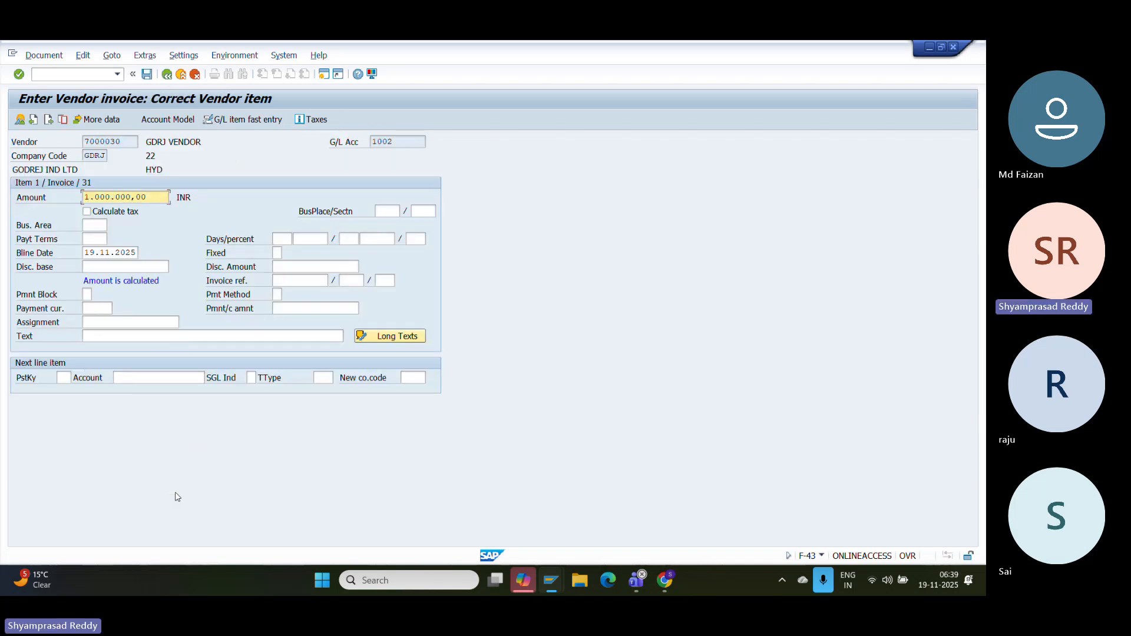
- Add a key 40 debit to G/L 2002 for 1.000.000,00, cost center HEALTH+, and simulate
click(60, 382)
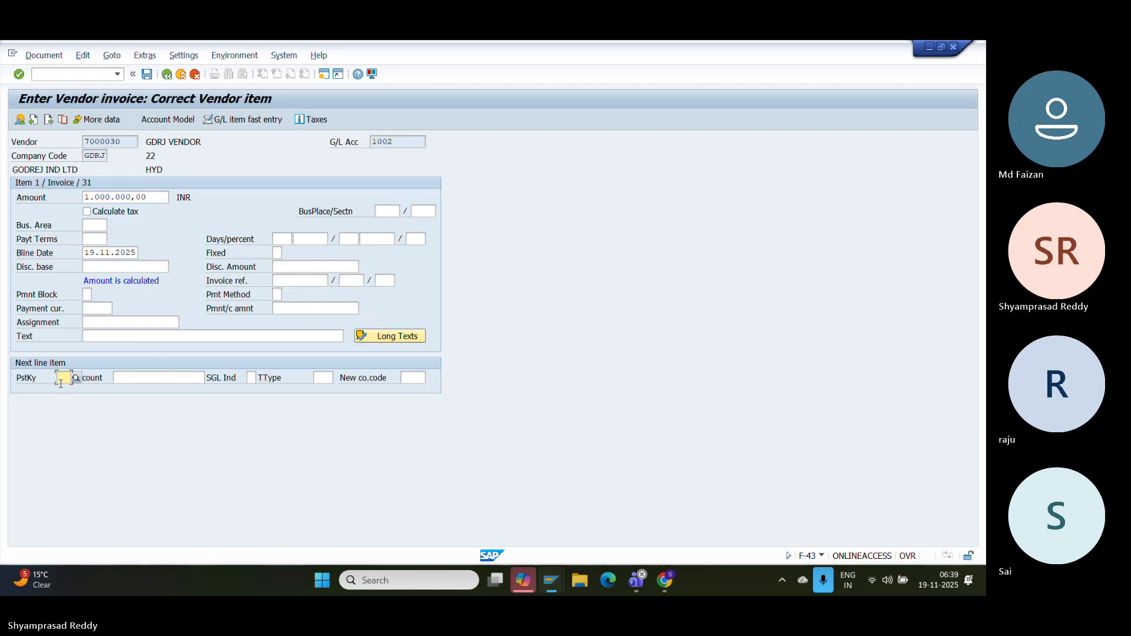
text(40)
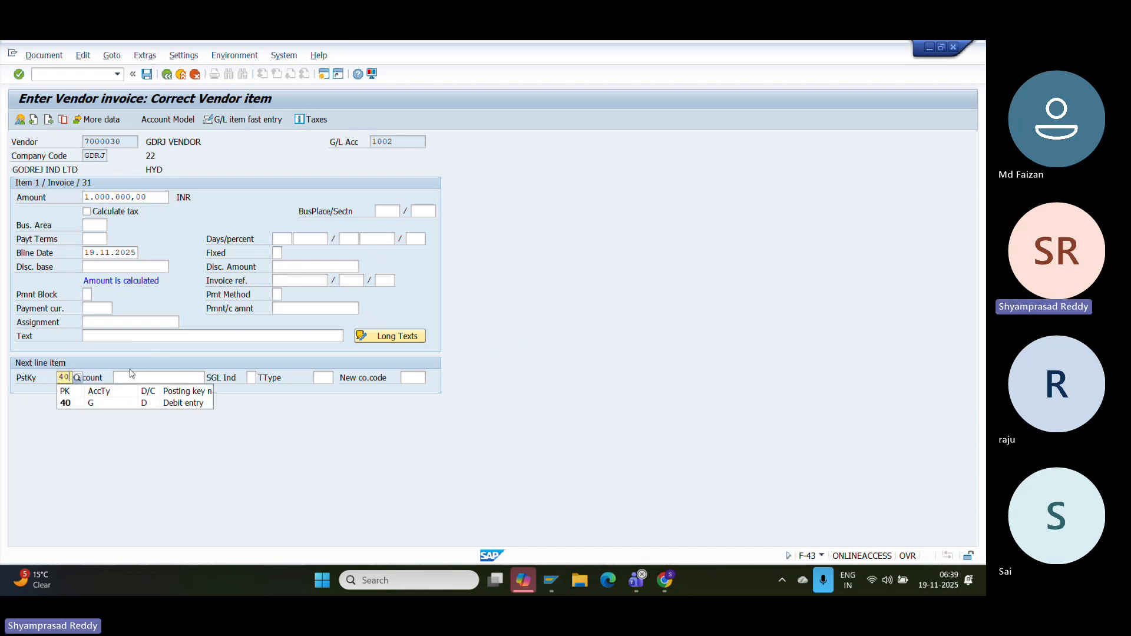
click(153, 380)
key(Down)
key(Down)
key(Down)
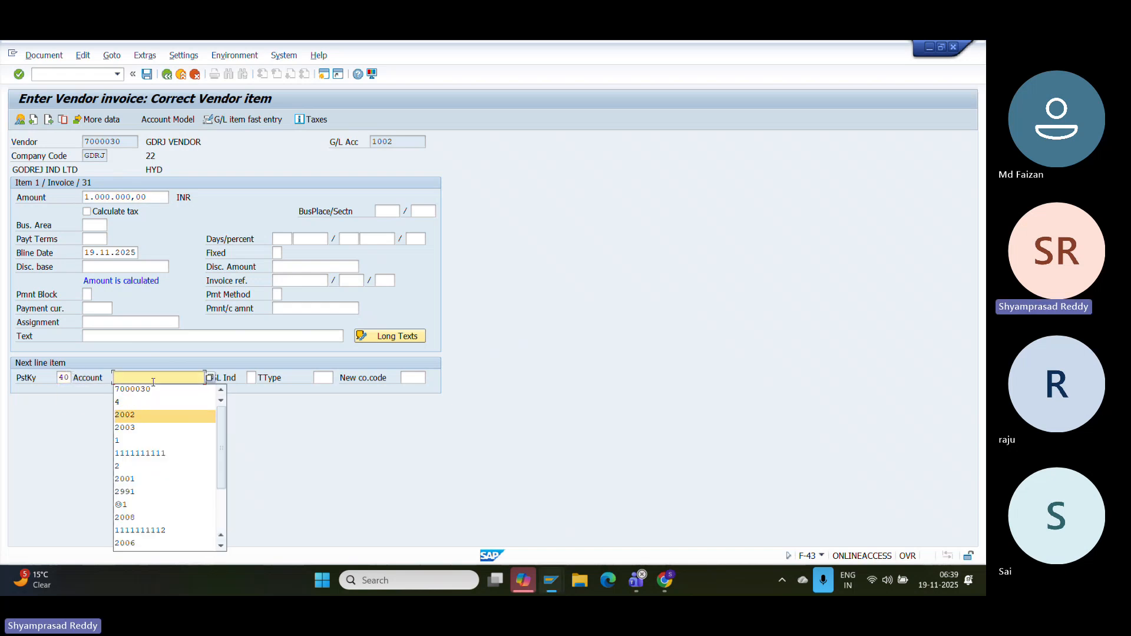
key(Escape)
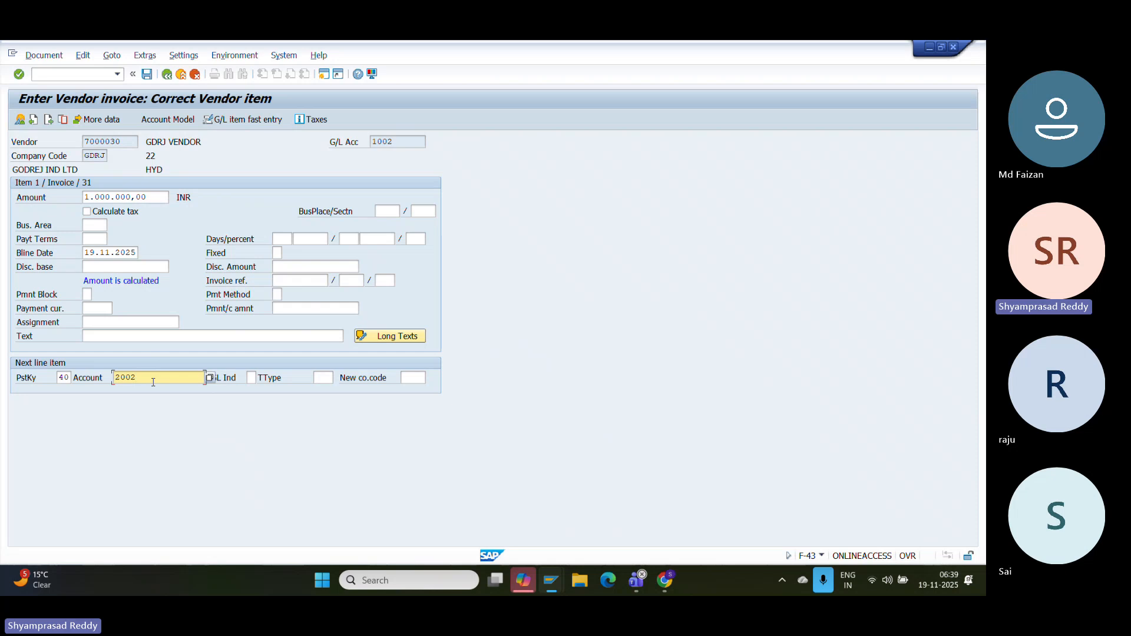
key(Return)
key(Down)
key(Return)
key(Return)
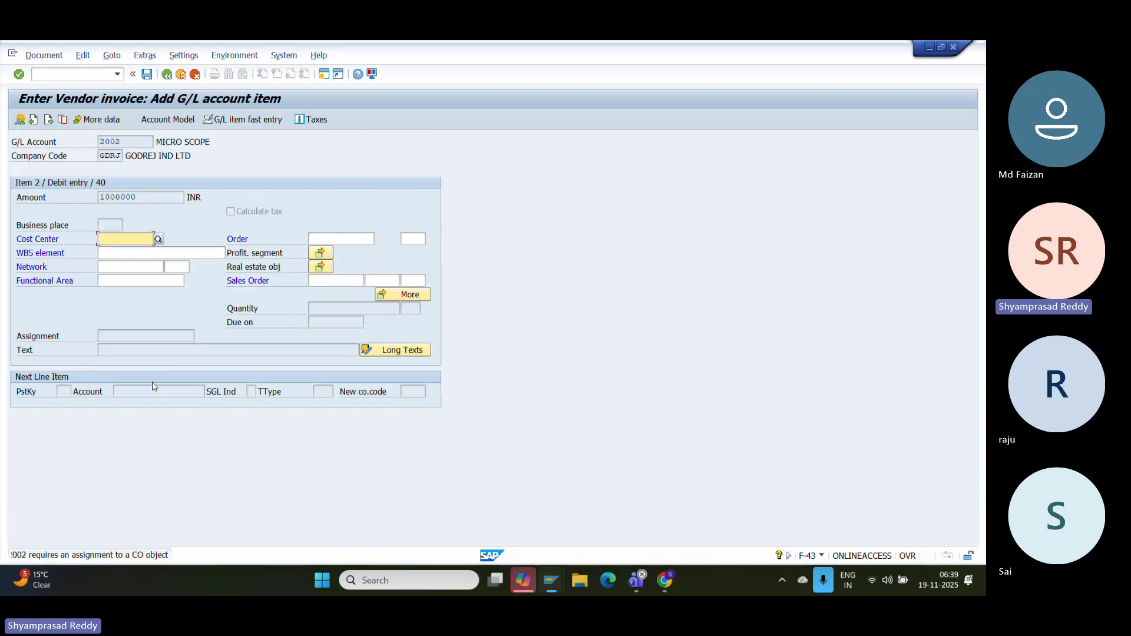
key(Return)
key(Return)
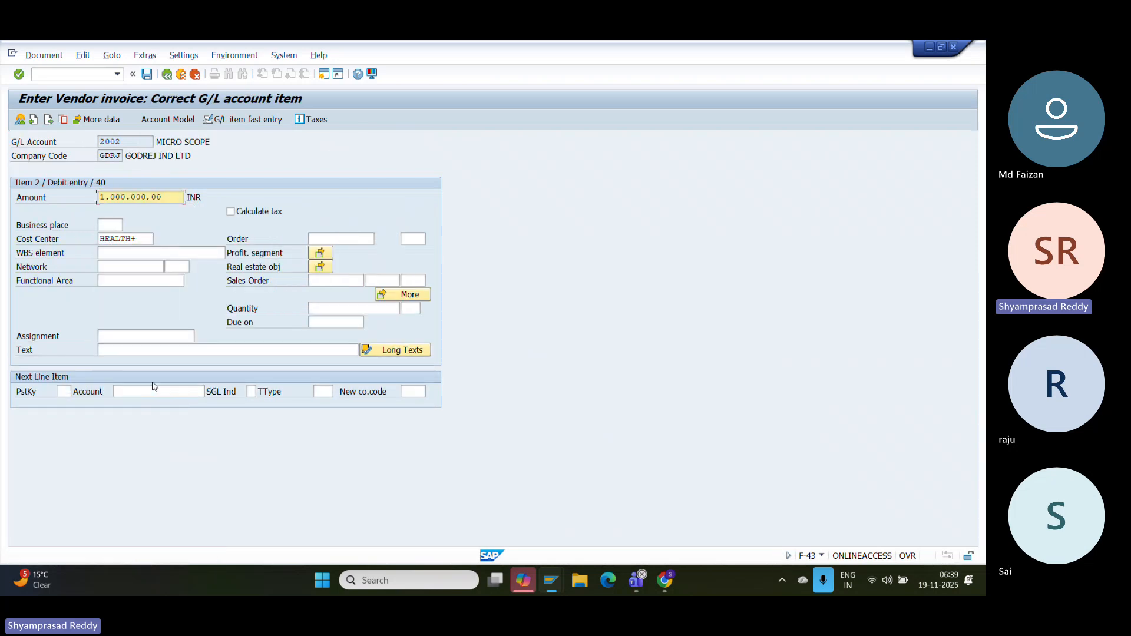
click(44, 56)
click(53, 112)
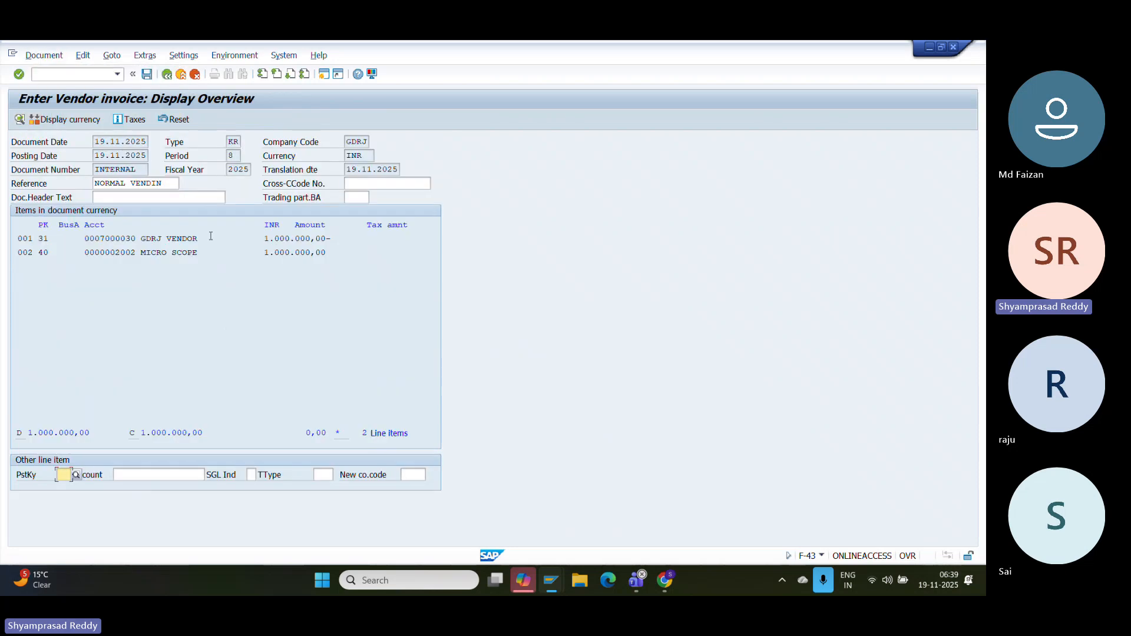
- Try posting the invoice and read the error: budget exceeded by 16.000.000,00 INR
click(147, 74)
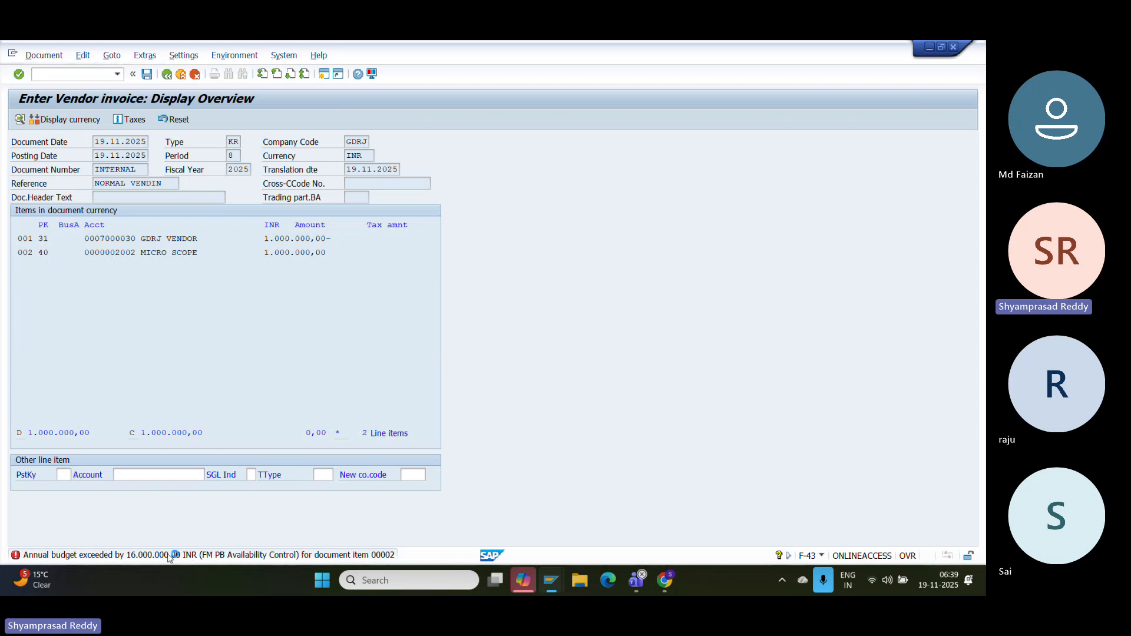
double_click(170, 555)
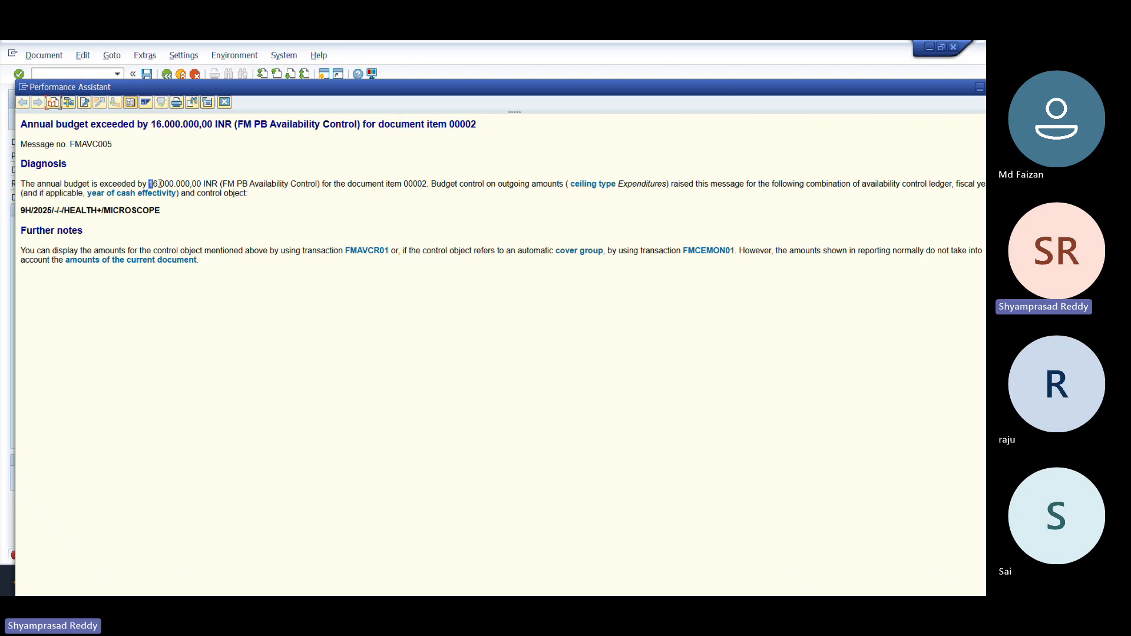
drag(160, 184, 216, 185)
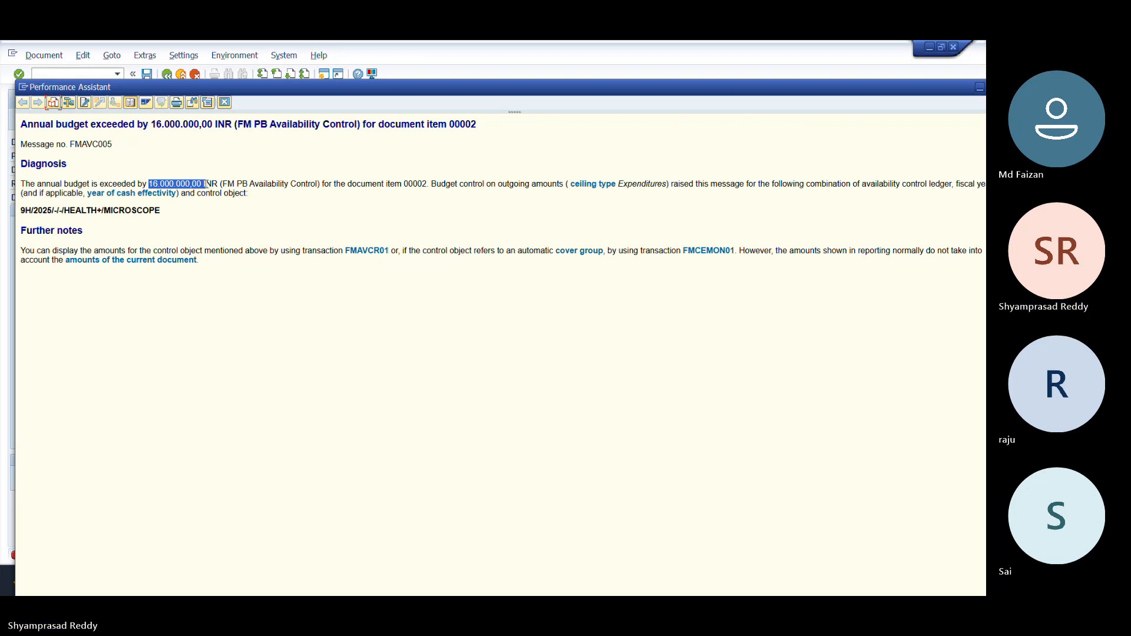
click(206, 184)
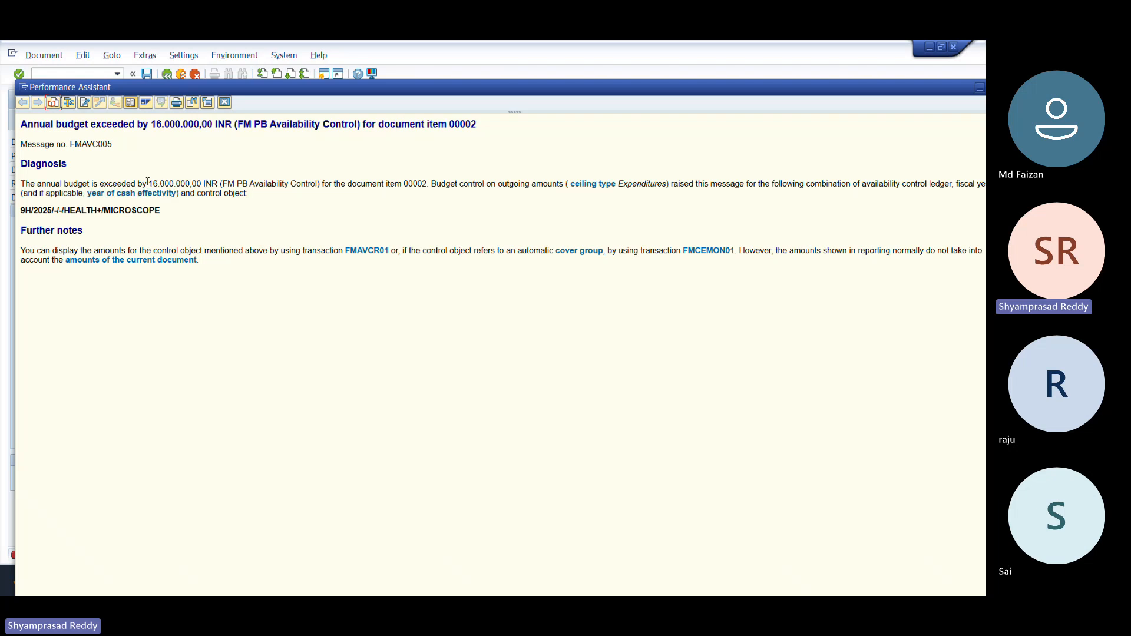
drag(146, 184, 202, 184)
click(201, 184)
- Point out message PB, HEALTH+ and MICROSCOPE in the explanation, then close it
drag(148, 124, 214, 125)
click(214, 136)
drag(178, 210, 104, 210)
click(105, 211)
drag(63, 210, 93, 210)
click(249, 125)
drag(254, 124, 272, 124)
click(229, 107)
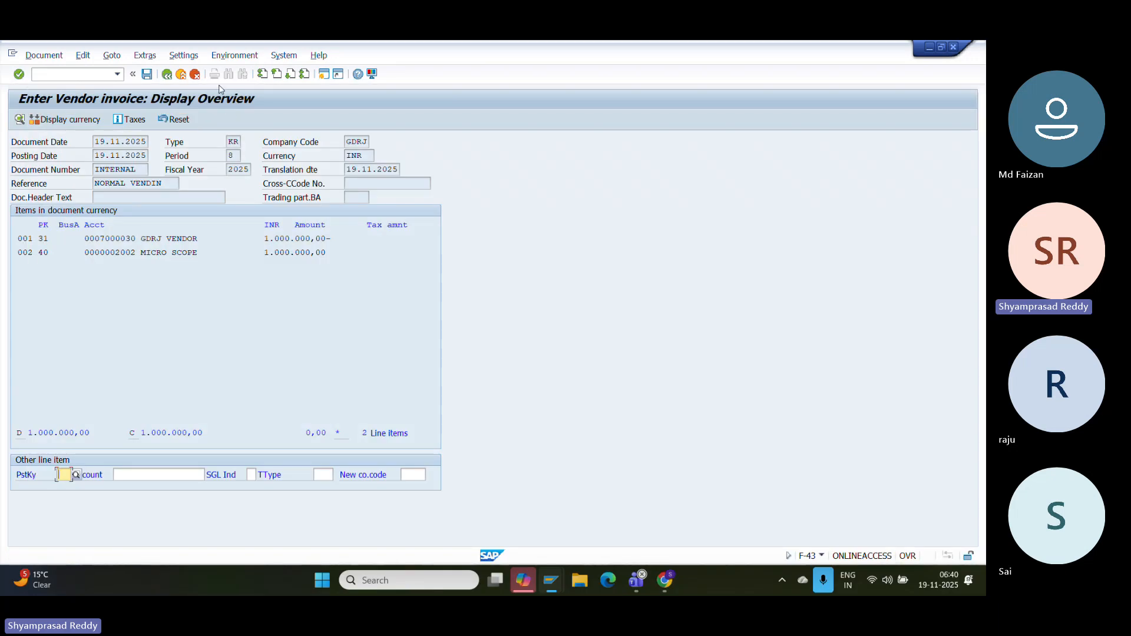
- Start a /OFMBB budget entry: value type Budget, category Commitment, document type UPLD, budget type B1
click(93, 76)
text(/OFMBB)
key(Return)
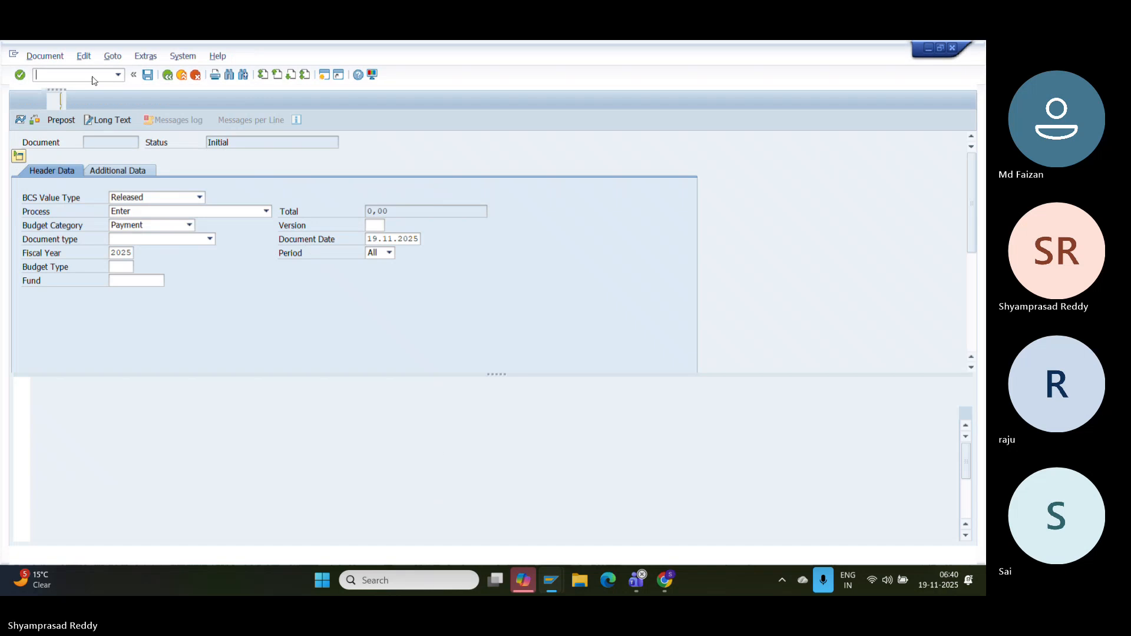
click(135, 196)
click(135, 211)
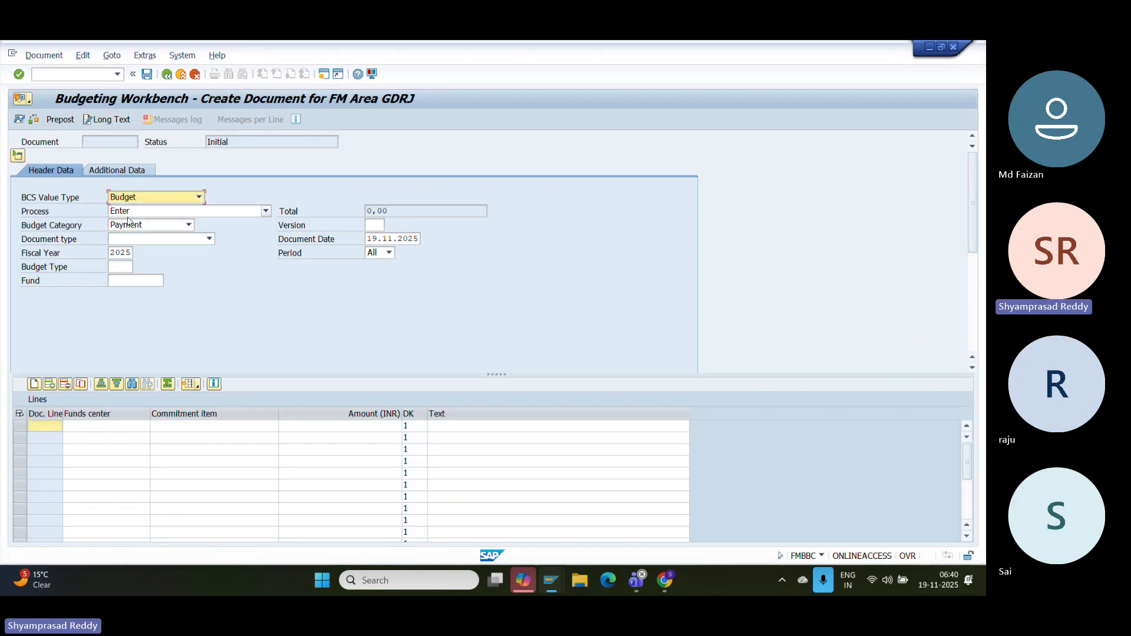
click(130, 225)
click(130, 226)
click(135, 227)
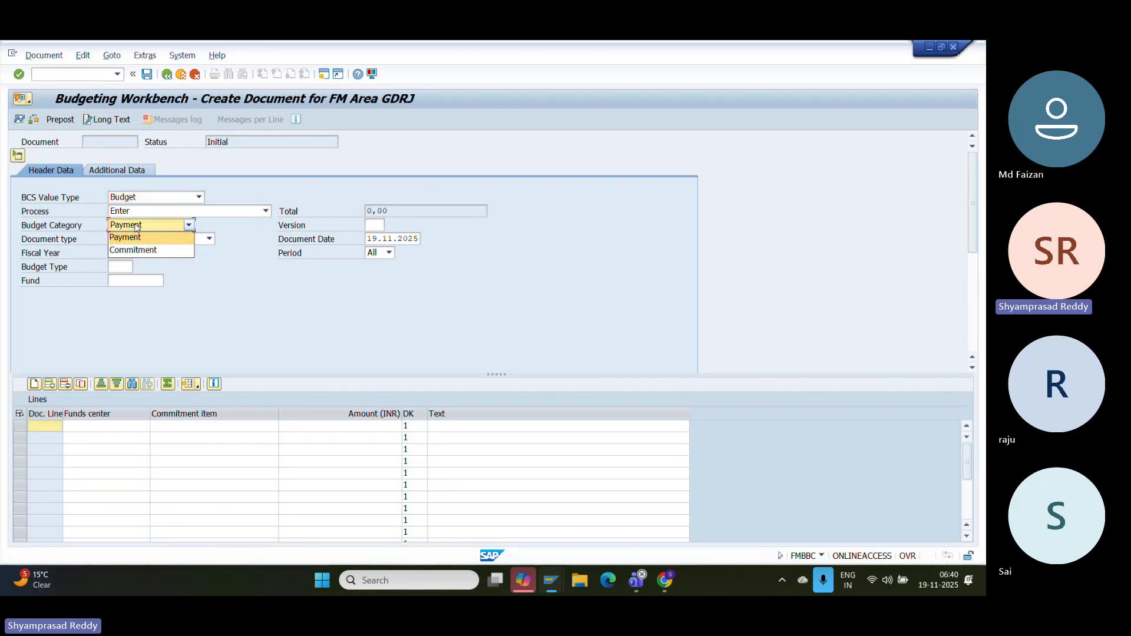
click(129, 252)
click(154, 241)
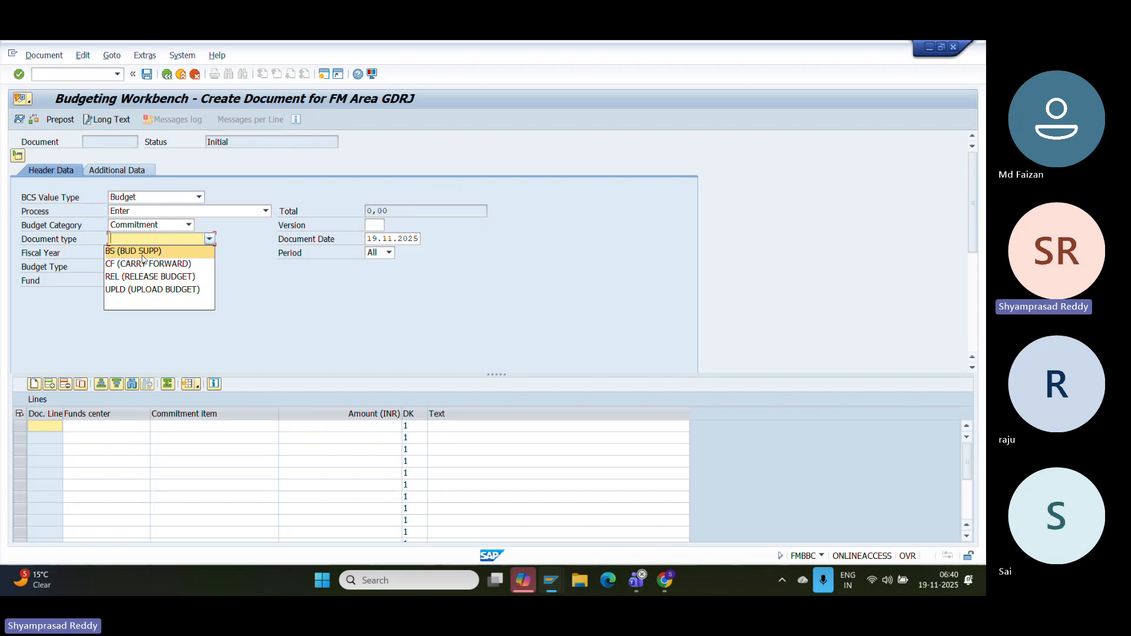
click(145, 289)
click(119, 268)
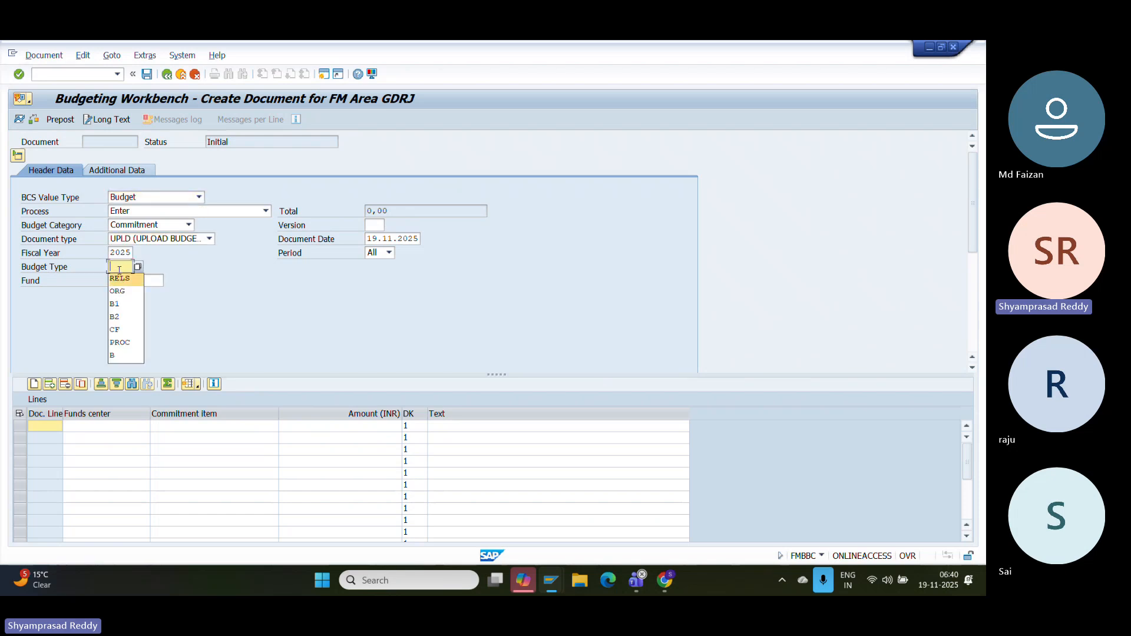
key(Down)
key(Down)
key(Return)
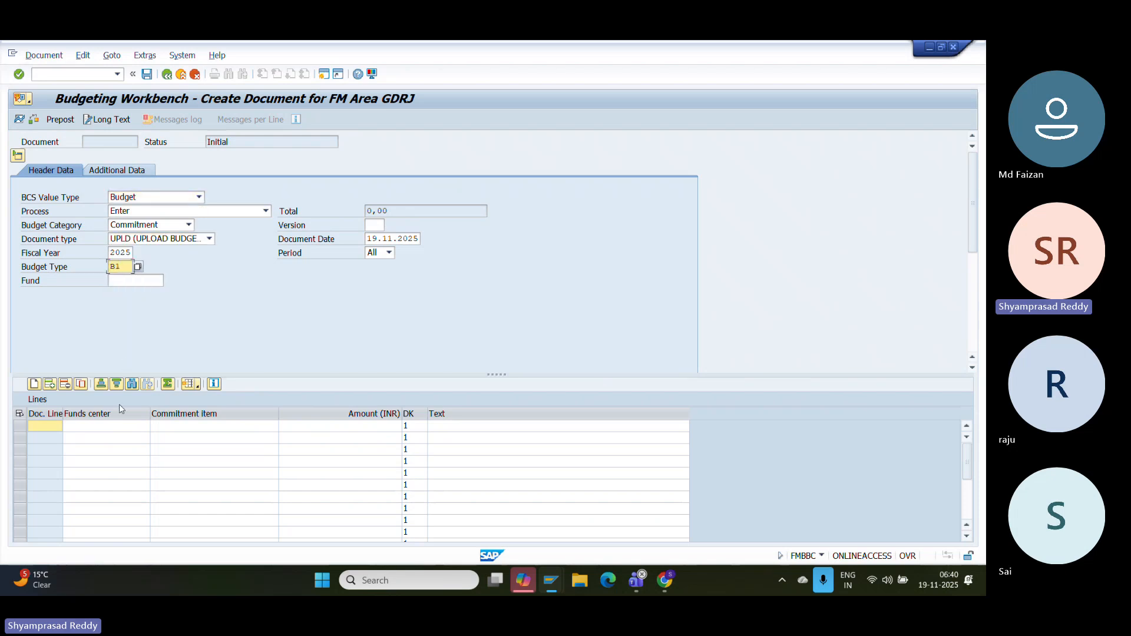
- Set version 0 and choose funds center HEALTH+ for budget line 000001
click(116, 428)
click(144, 427)
click(145, 427)
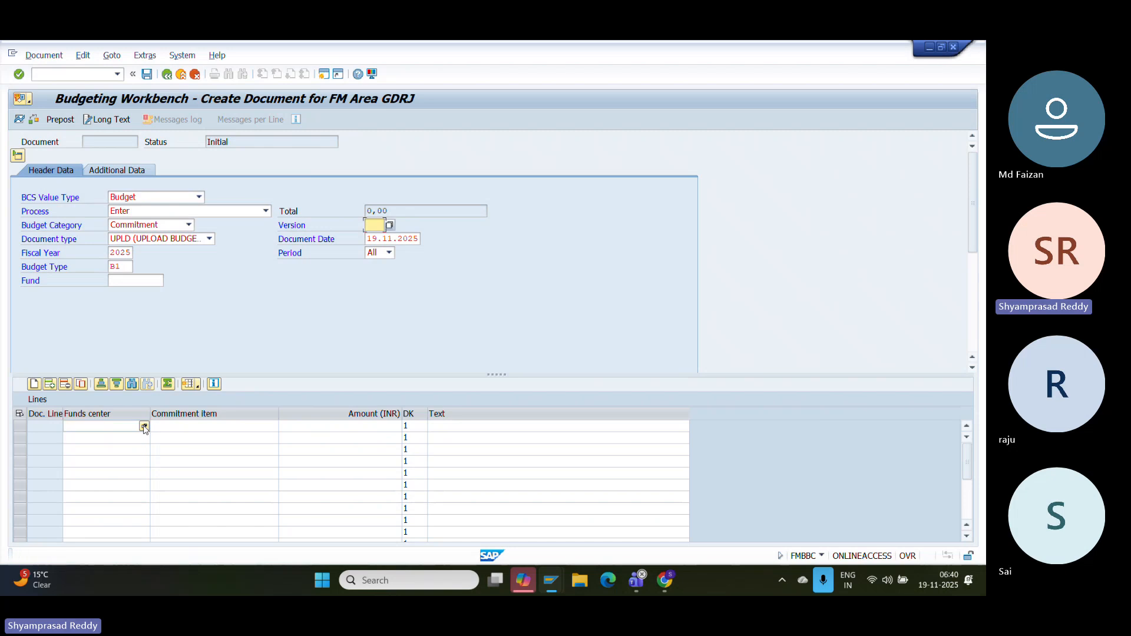
text(0)
key(Return)
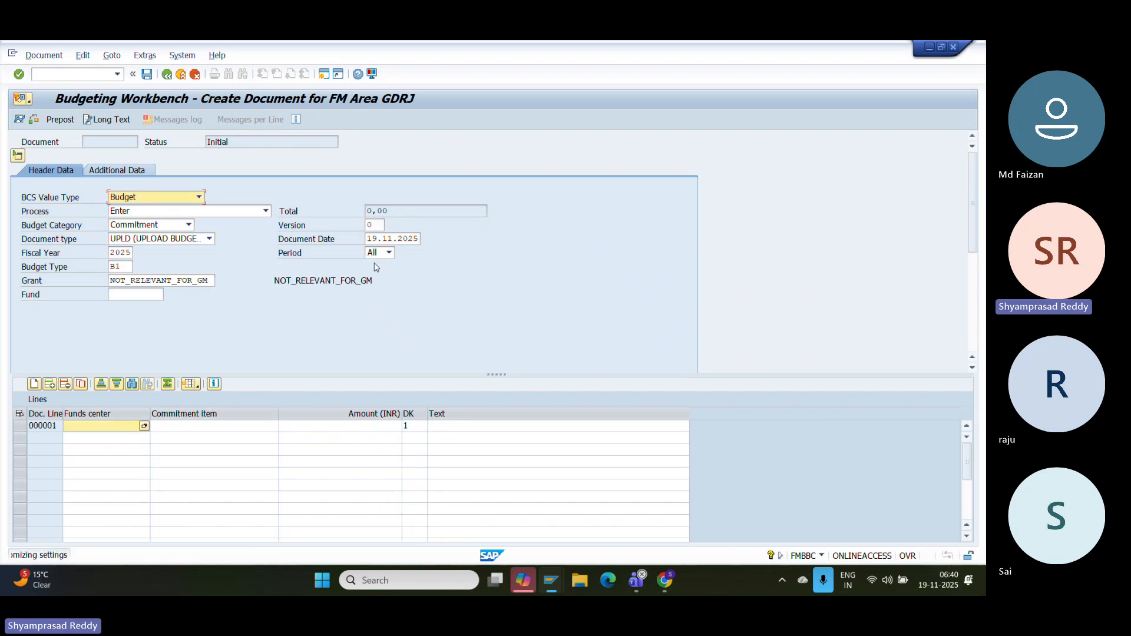
click(152, 425)
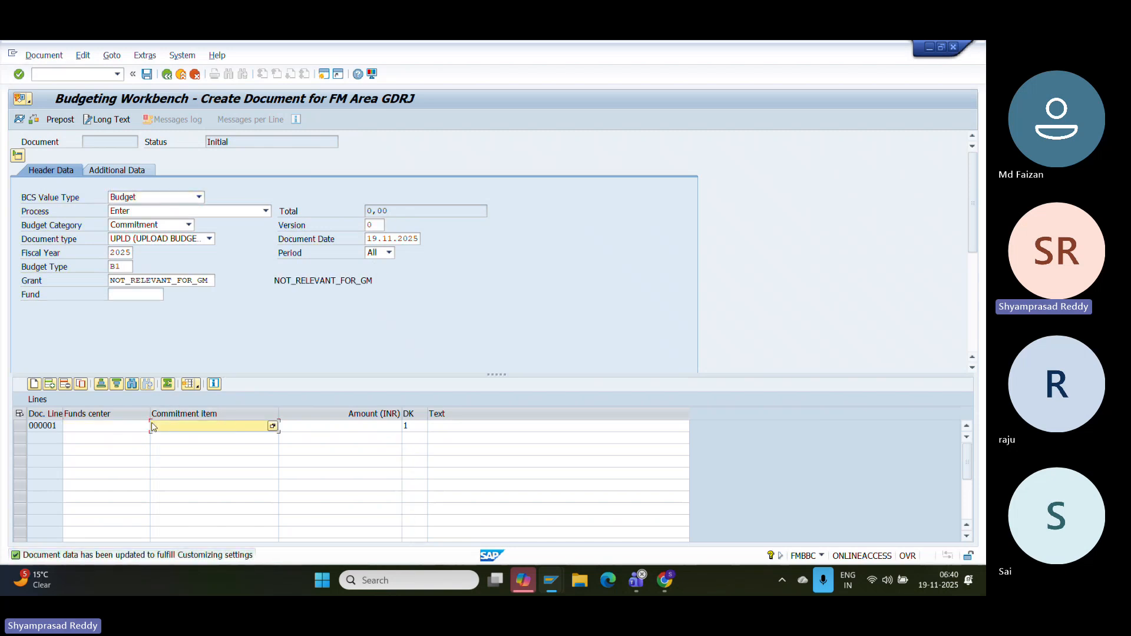
click(139, 430)
click(152, 430)
click(140, 431)
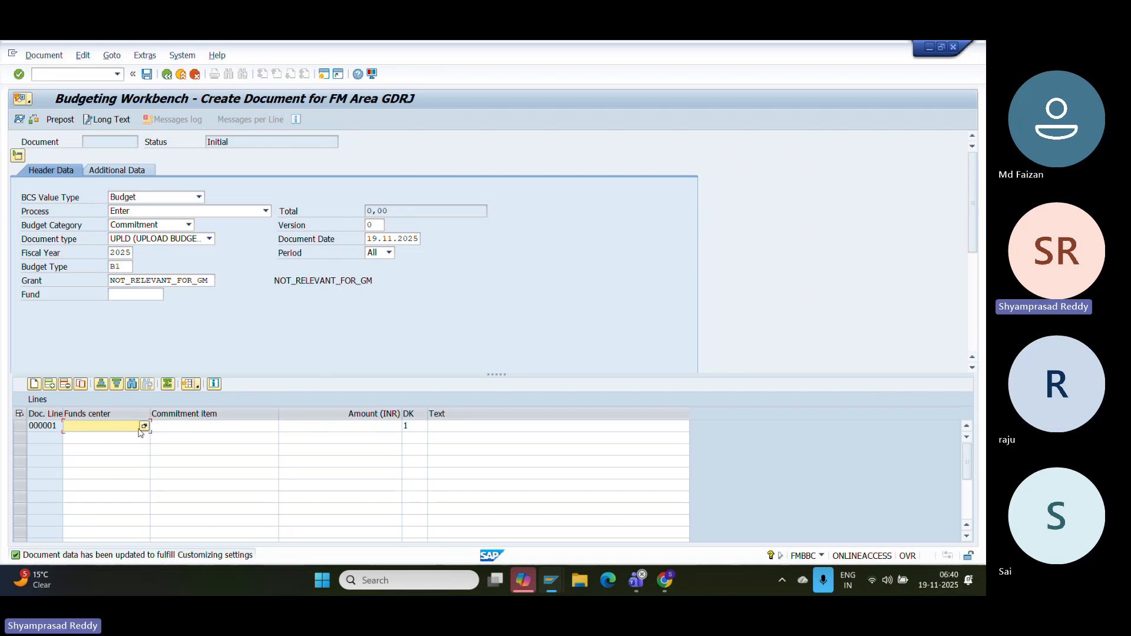
click(144, 426)
key(Return)
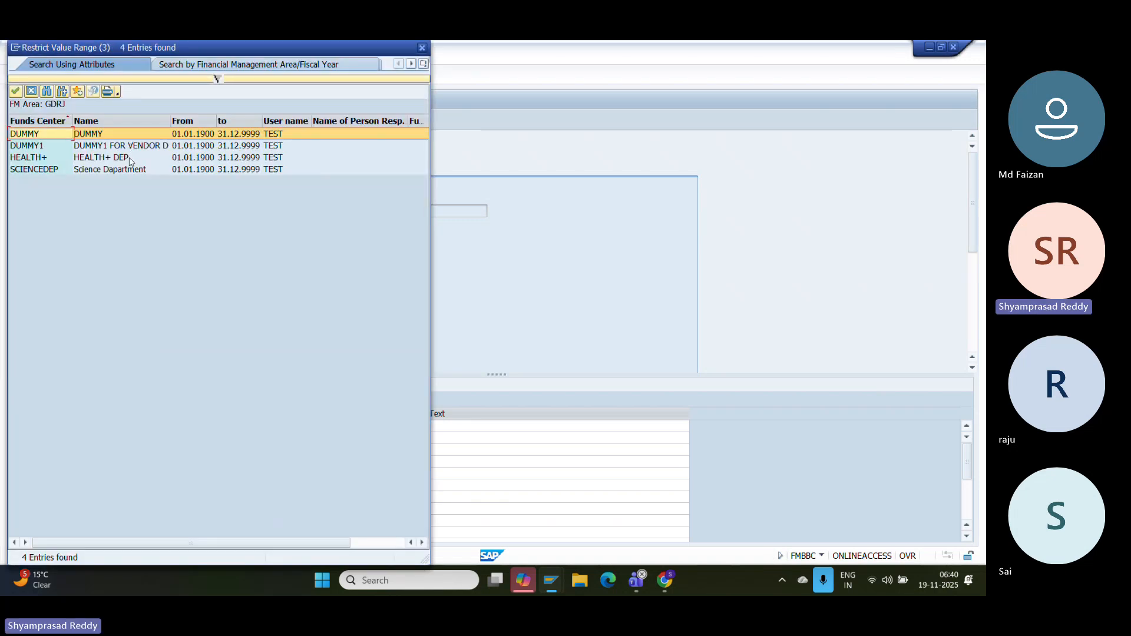
double_click(130, 159)
- Assign commitment item MICROSCOPE with 17.000.000,00 and post budget document 9
click(217, 427)
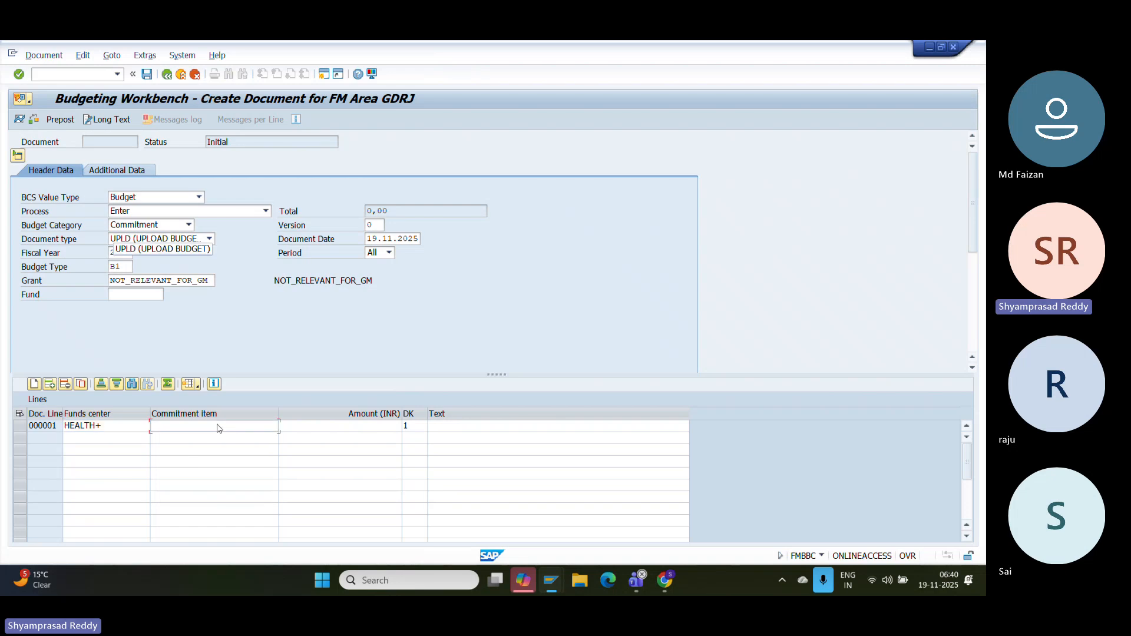
click(272, 426)
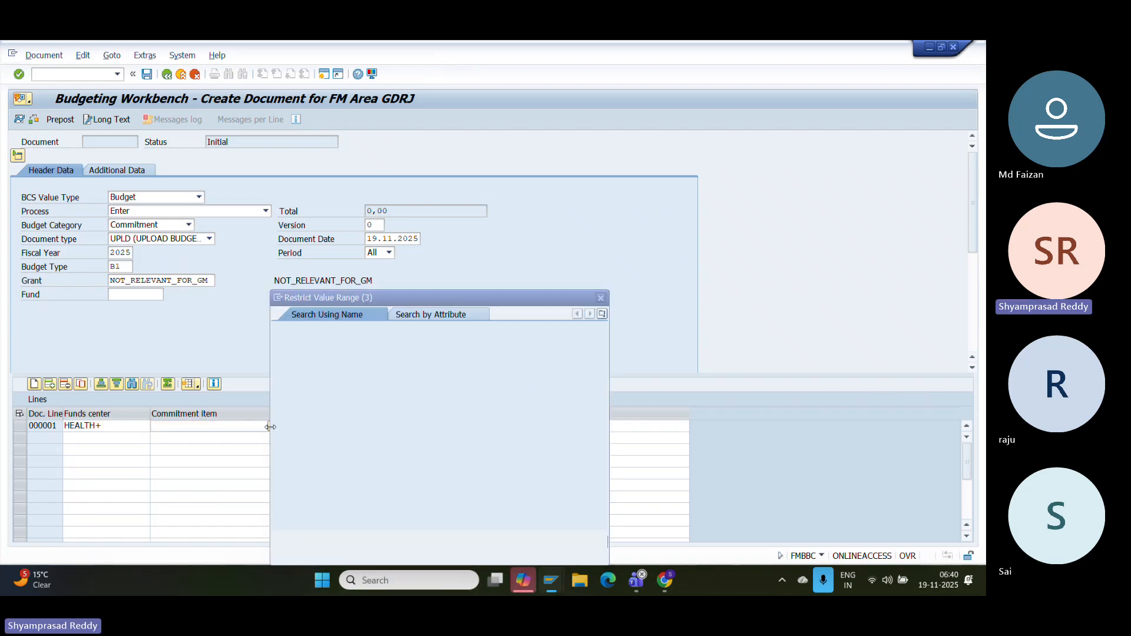
key(Return)
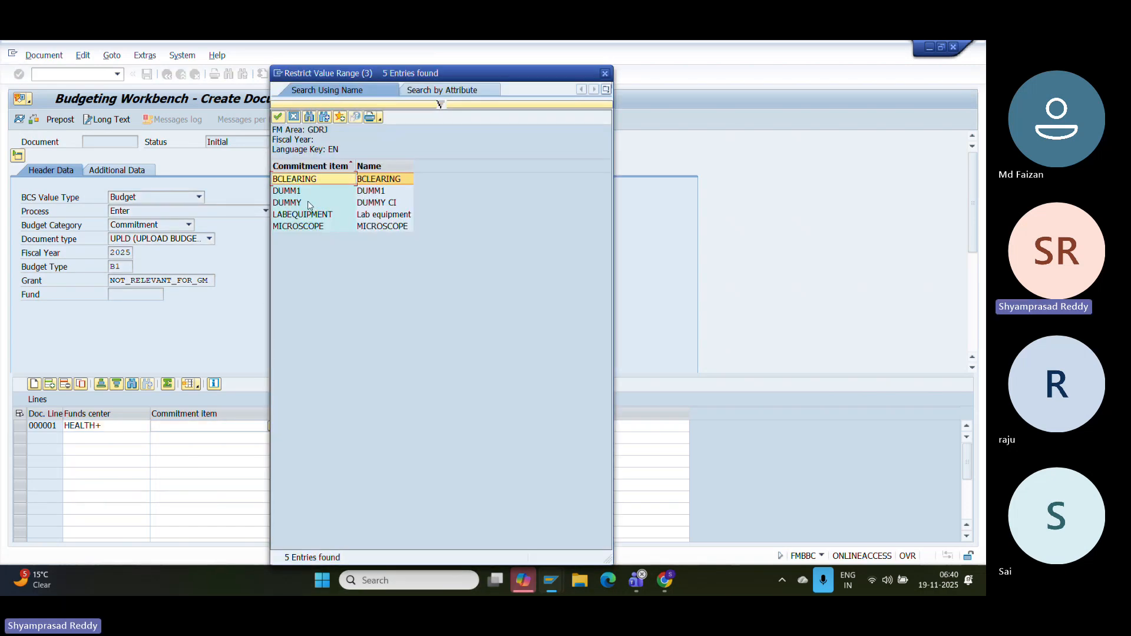
double_click(300, 227)
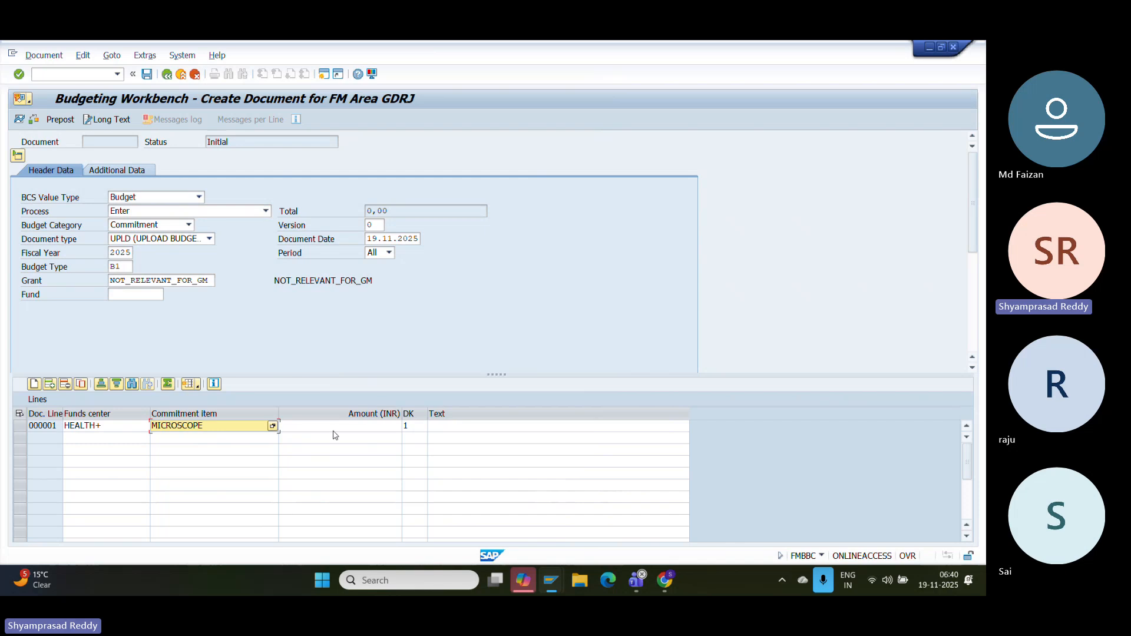
click(333, 431)
text(17000000)
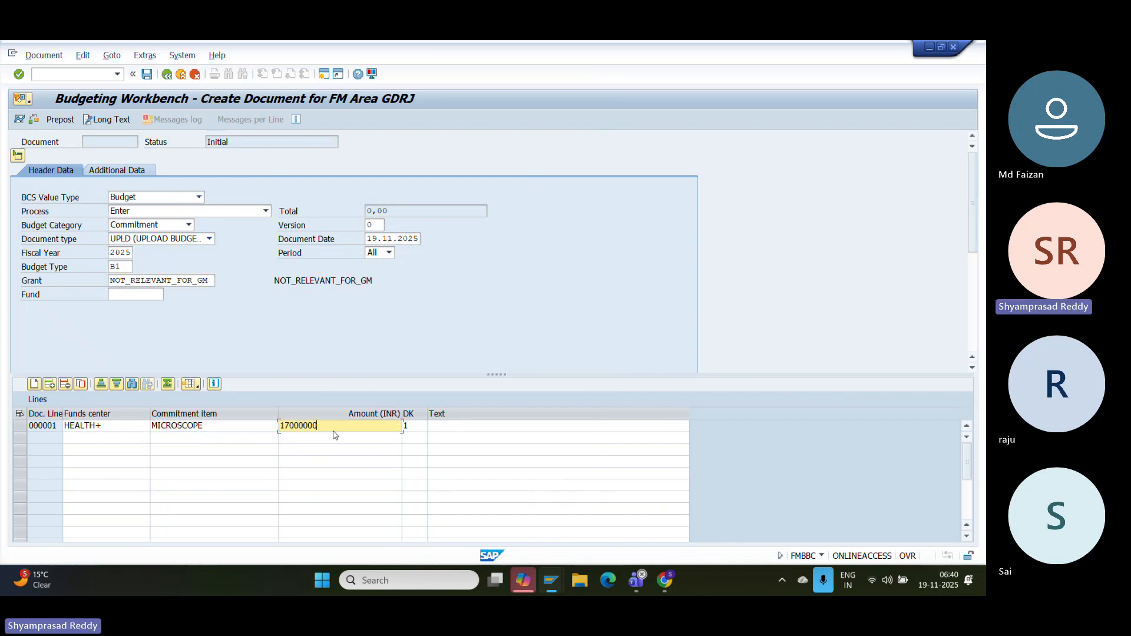
drag(302, 426, 318, 427)
click(328, 426)
key(Return)
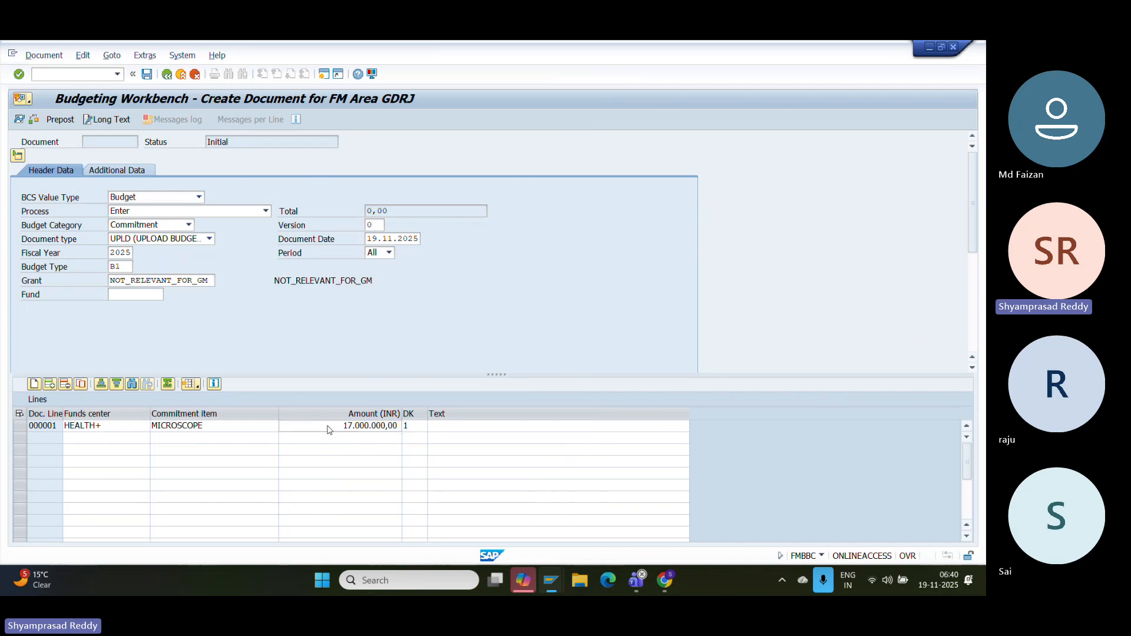
click(147, 76)
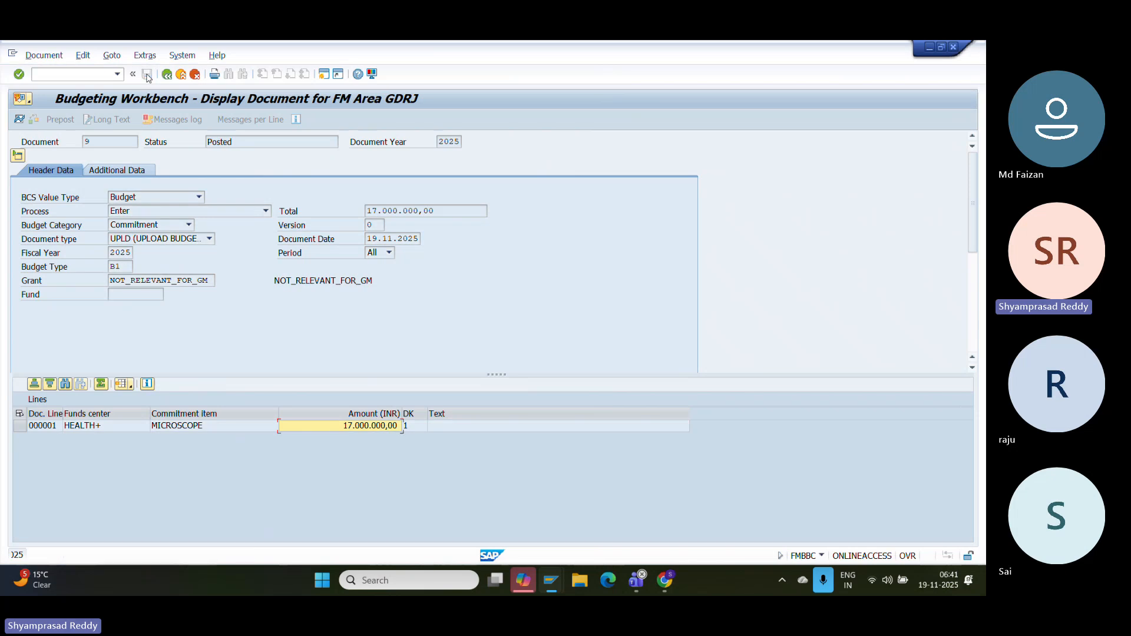
- Copy budget document 9 by reference as Released, Commitment, document type REL
click(58, 56)
click(63, 85)
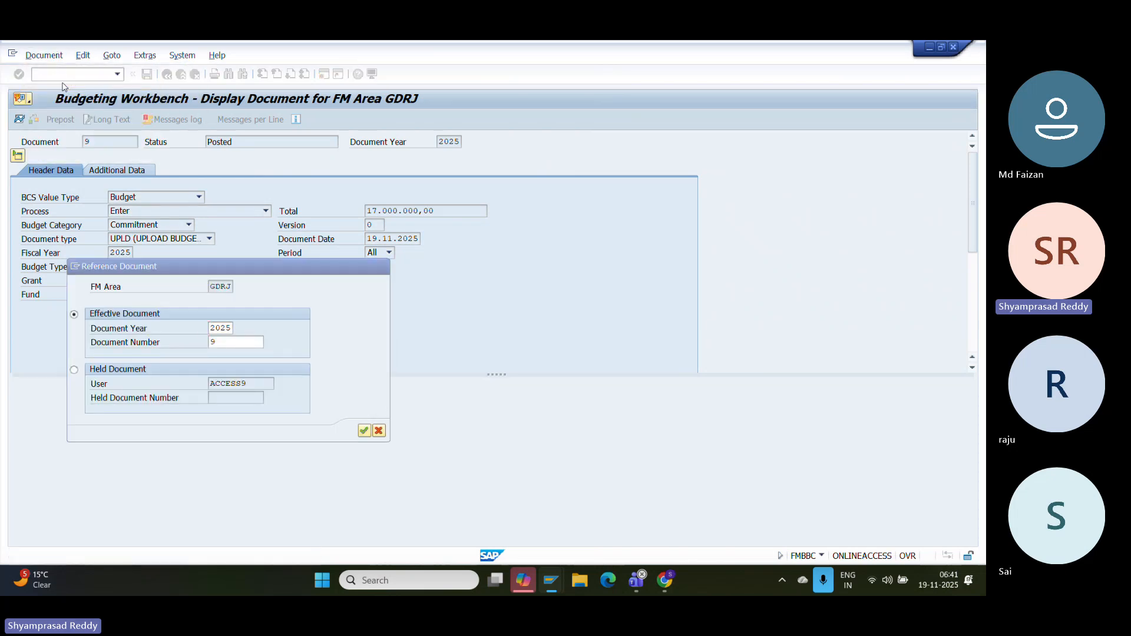
key(Return)
click(135, 200)
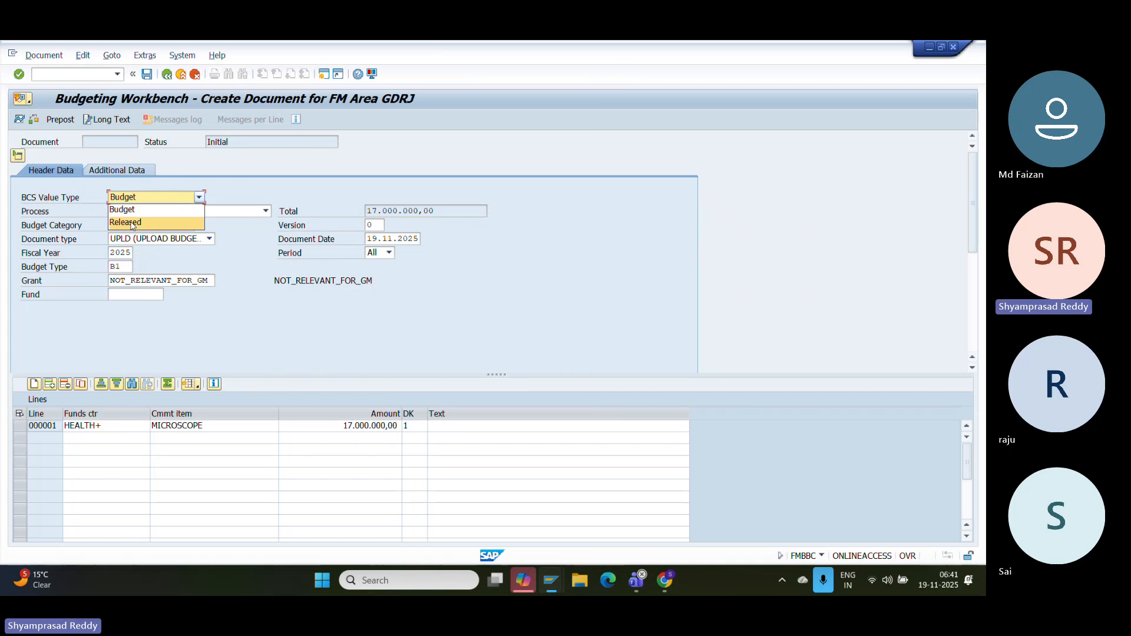
click(132, 224)
click(135, 226)
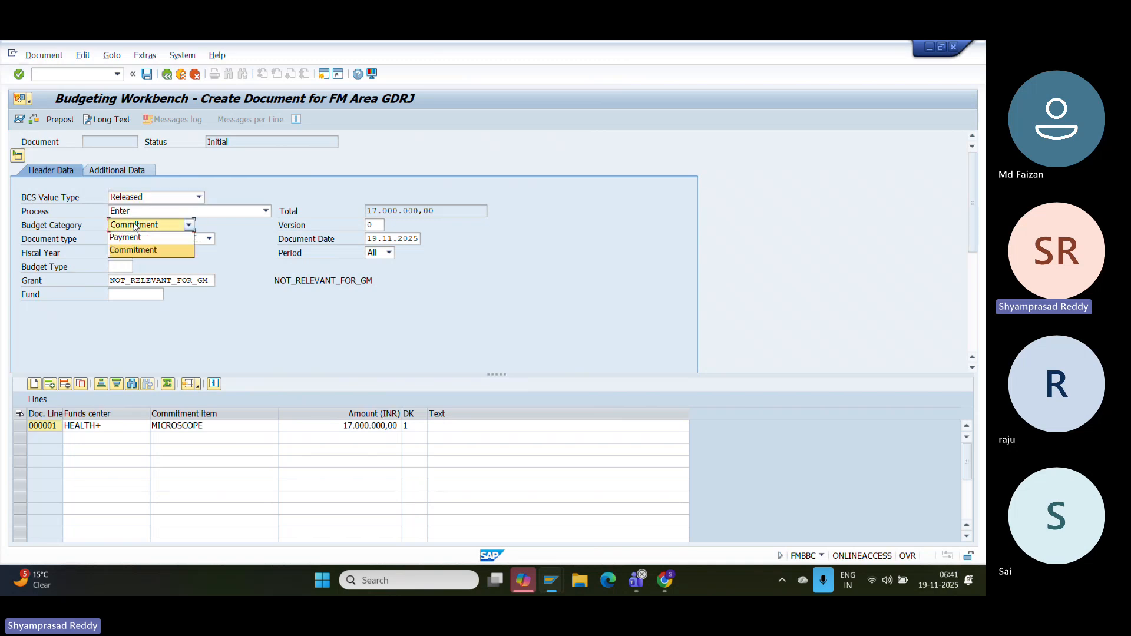
click(133, 249)
click(160, 238)
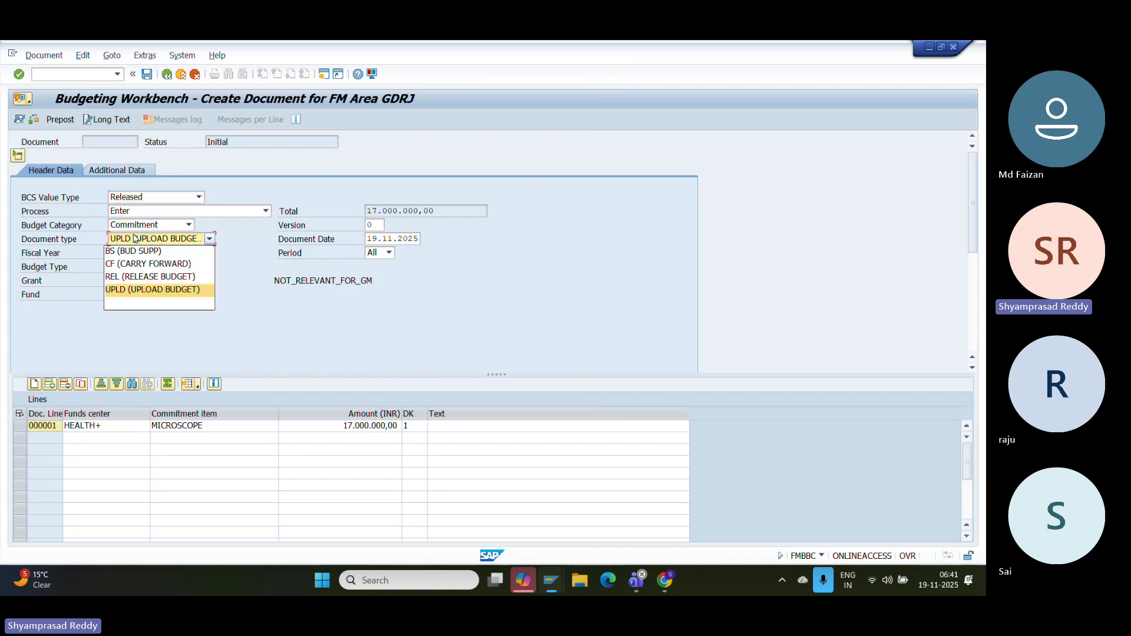
click(113, 274)
- Set budget type RELS and post release document 10
click(120, 265)
click(120, 266)
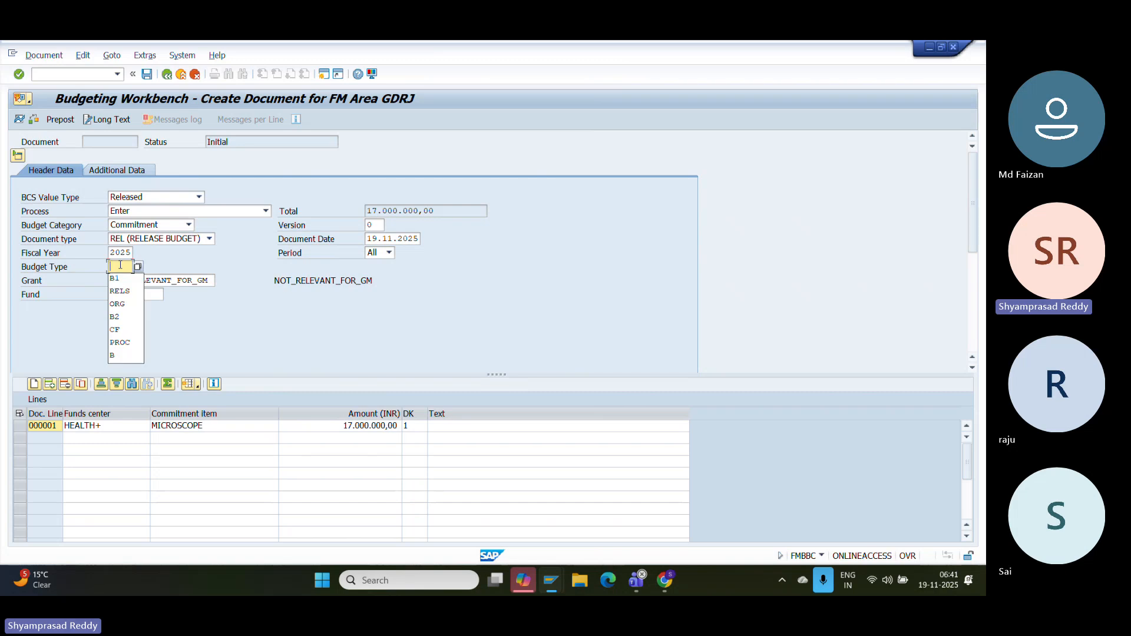
click(120, 291)
key(Return)
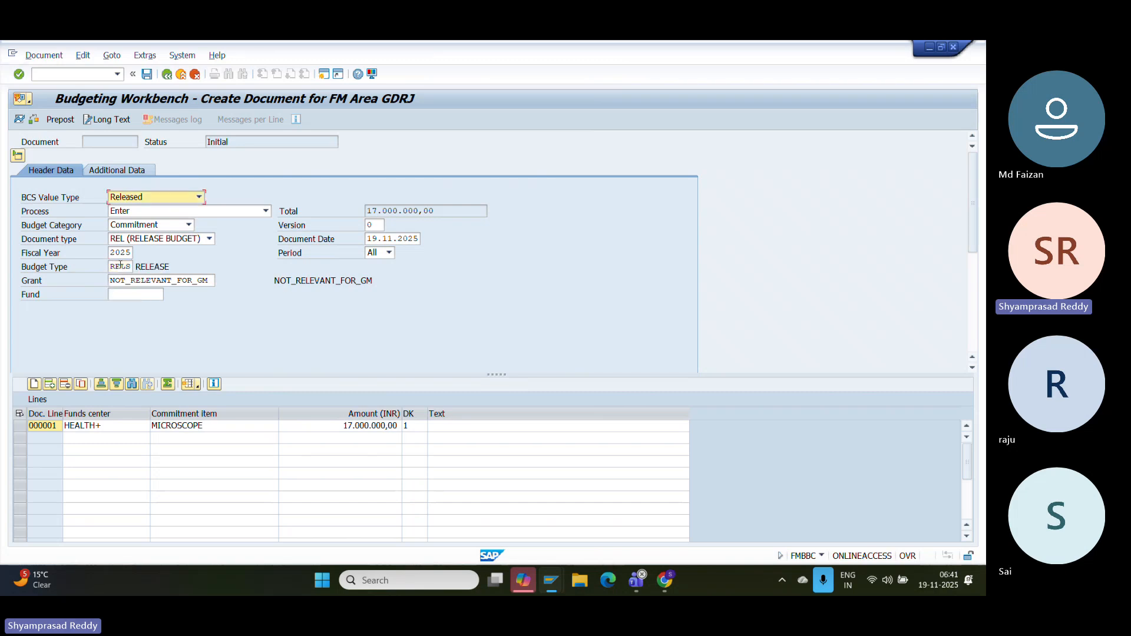
click(146, 75)
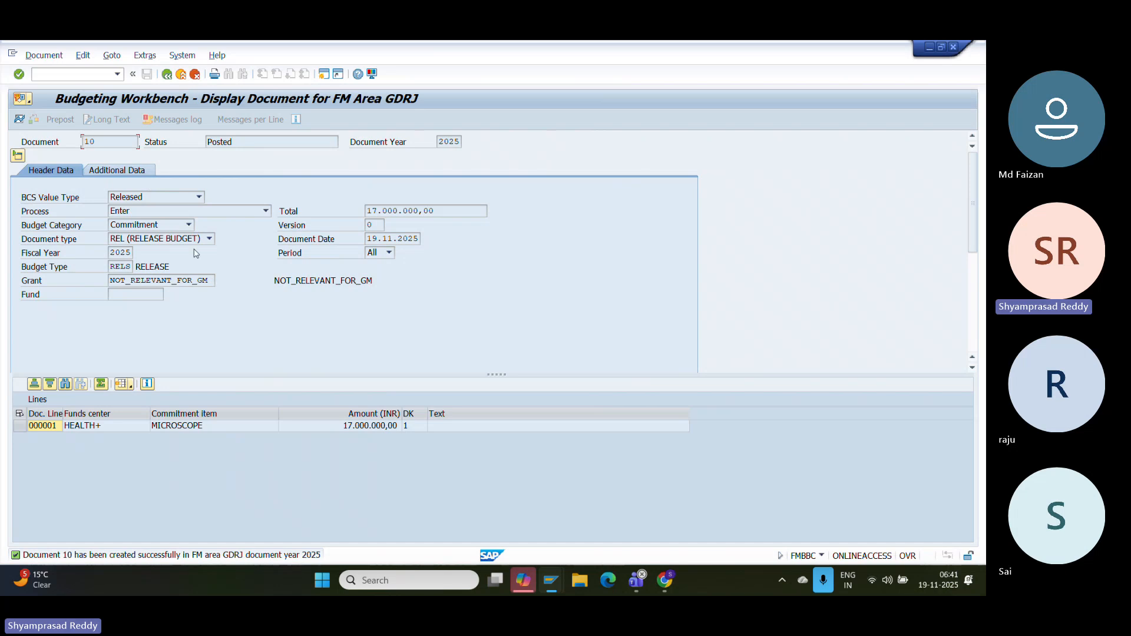
click(44, 56)
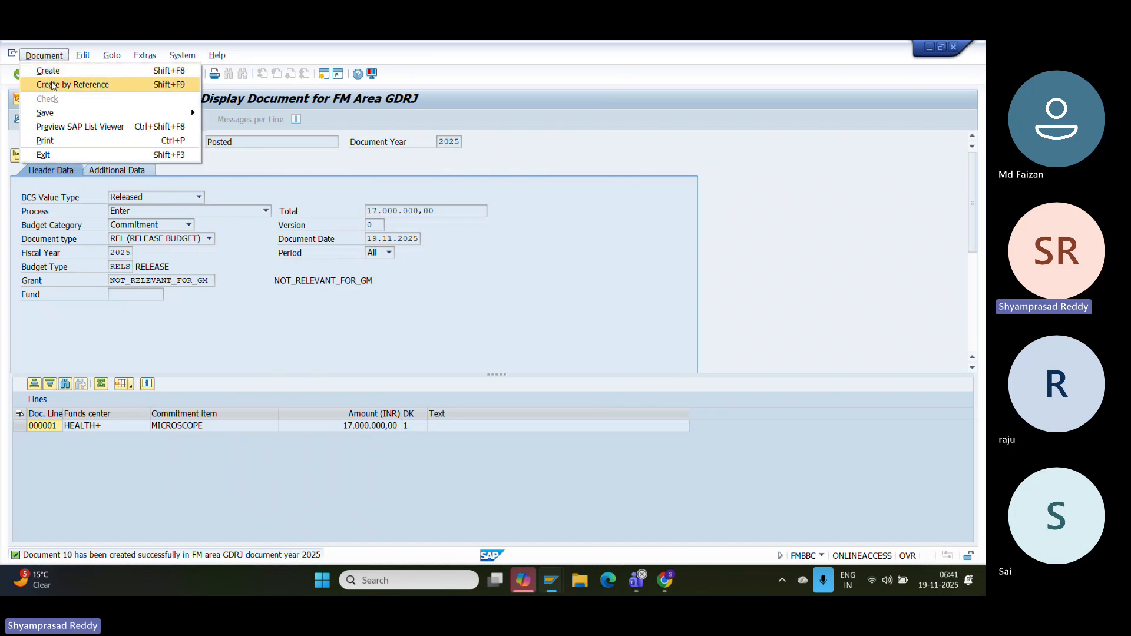
- Post payment budget document 11 by reference with value type Budget, category Payment, type UPLD, budget type B1
click(52, 84)
key(Return)
click(145, 198)
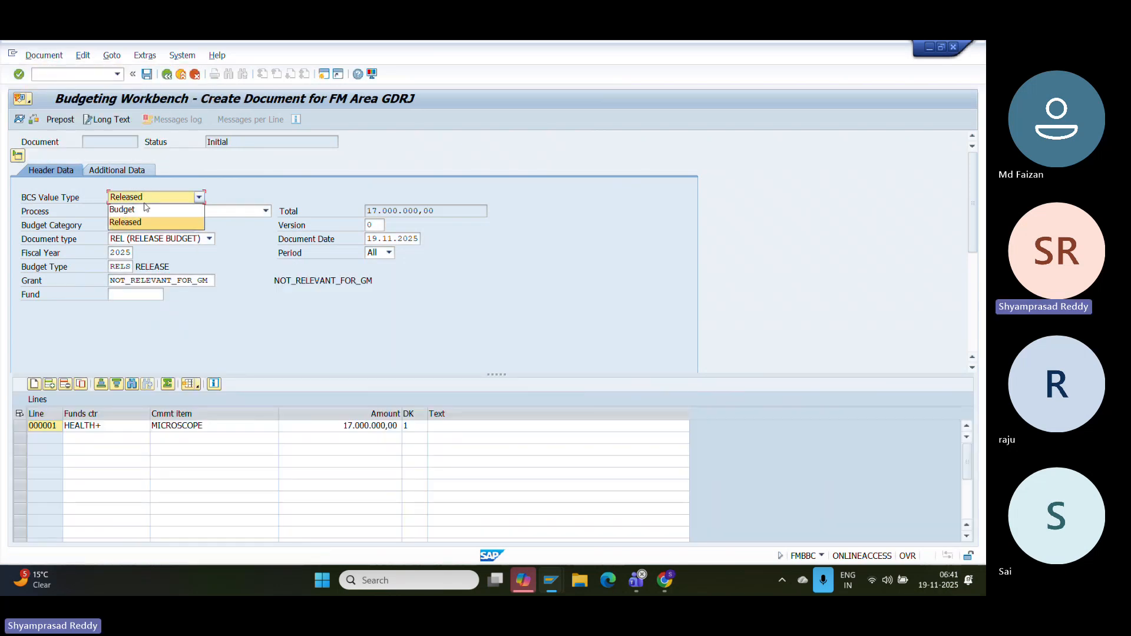
click(145, 209)
click(141, 225)
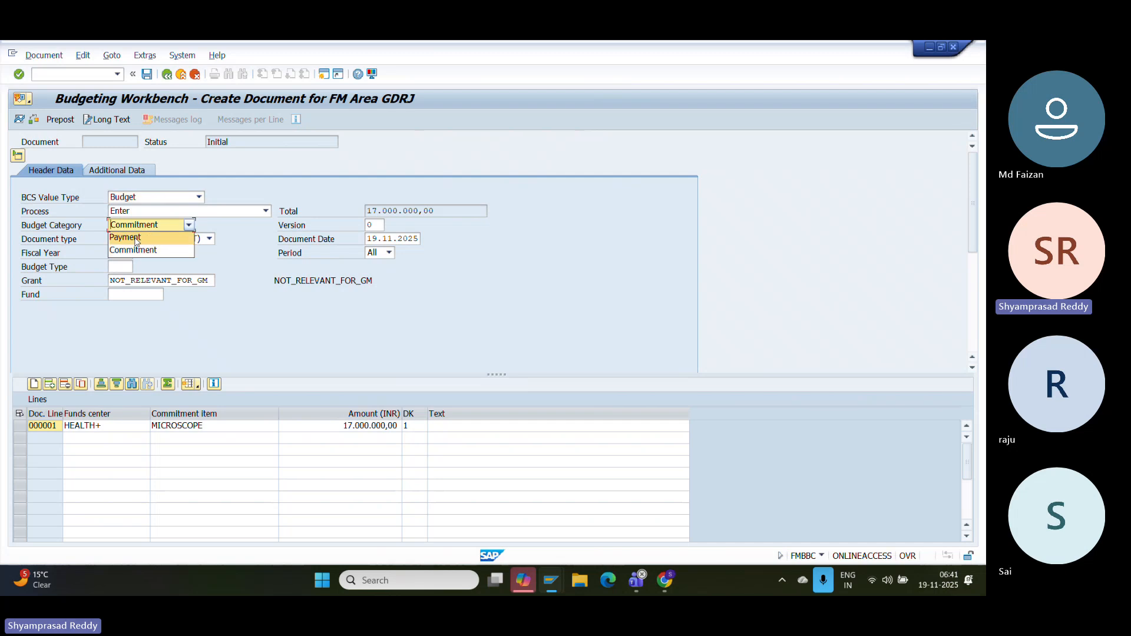
click(135, 238)
click(141, 240)
click(130, 287)
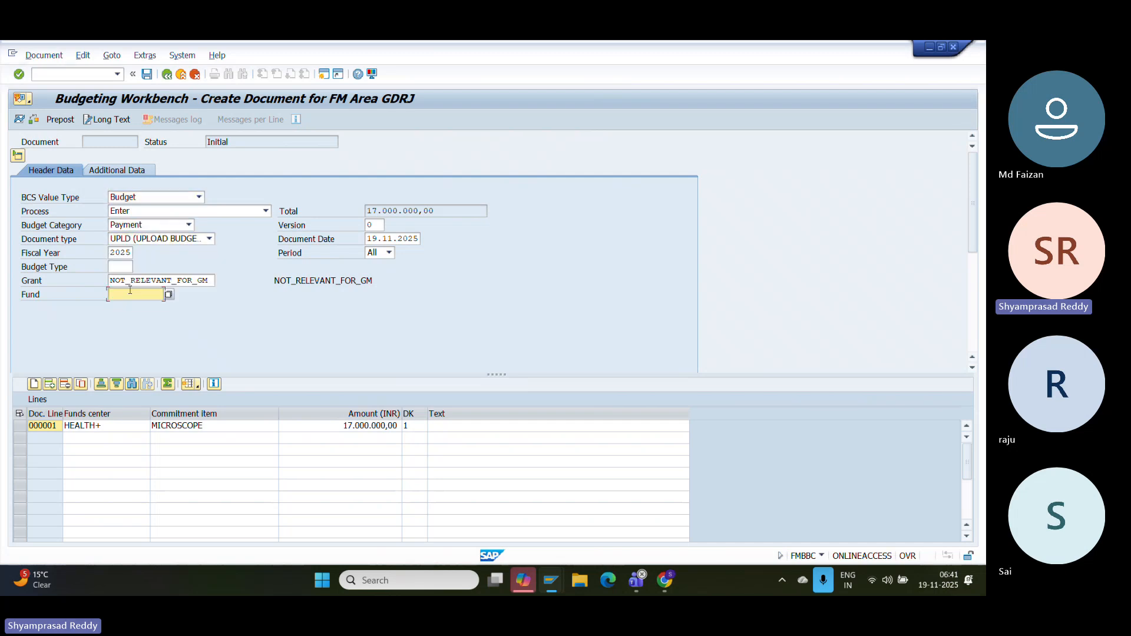
click(122, 268)
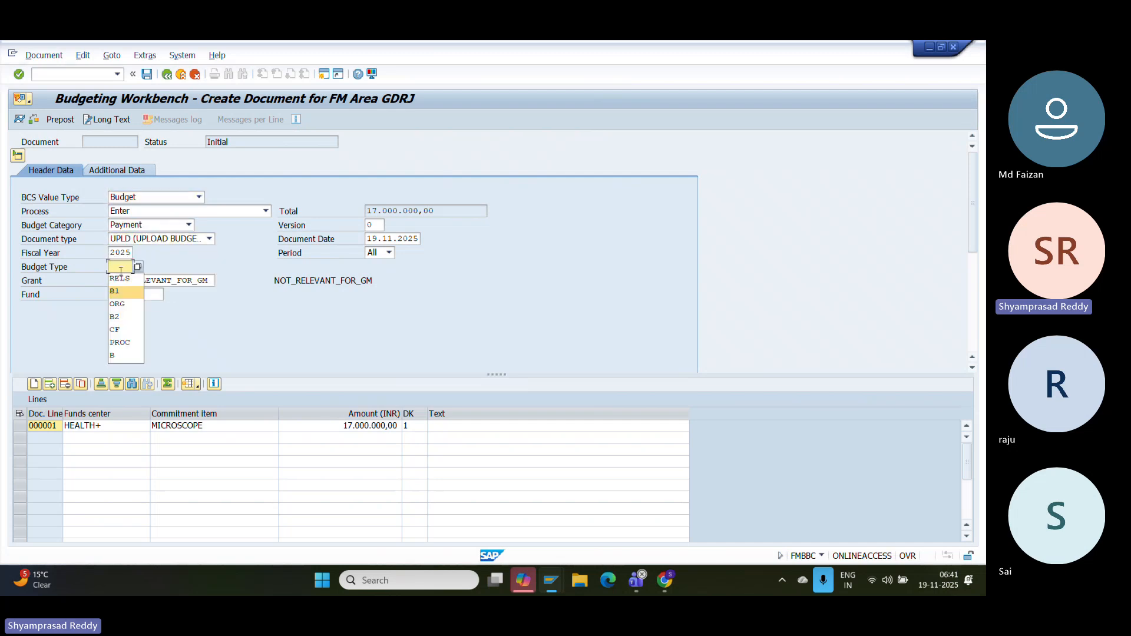
key(Return)
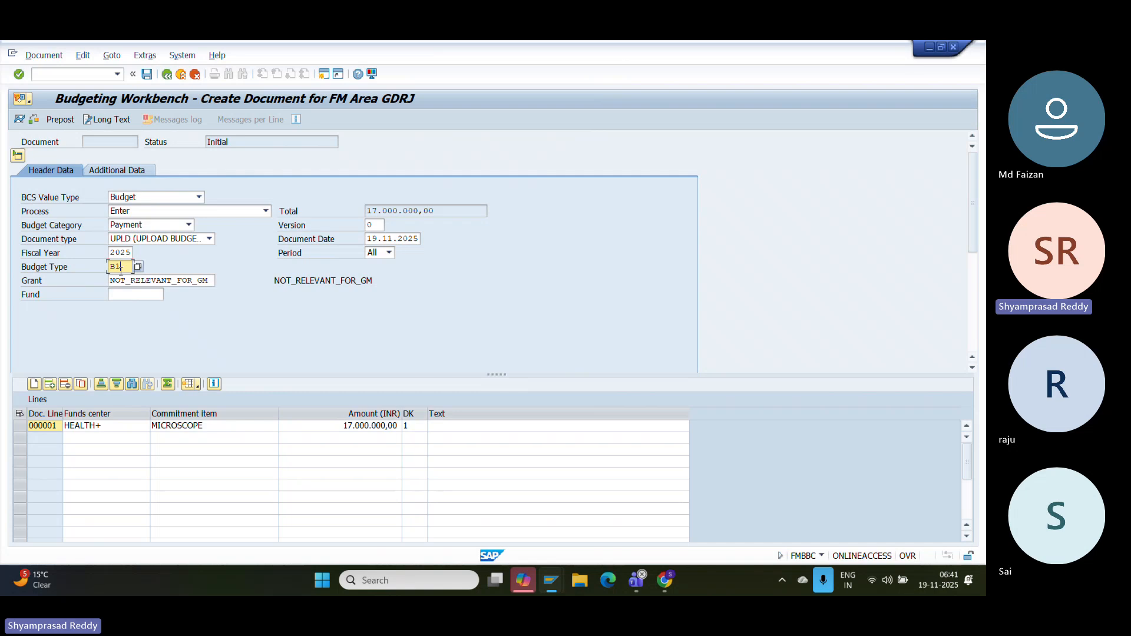
key(Return)
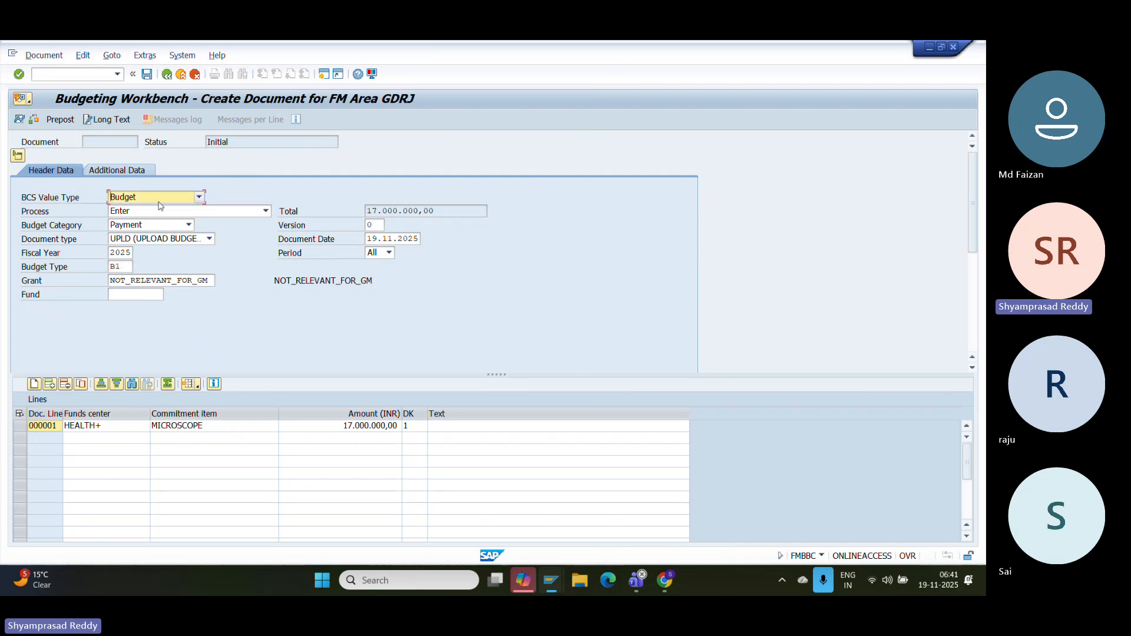
click(146, 73)
- Start a new document referencing document 11 with value type Released and category Payment
click(44, 54)
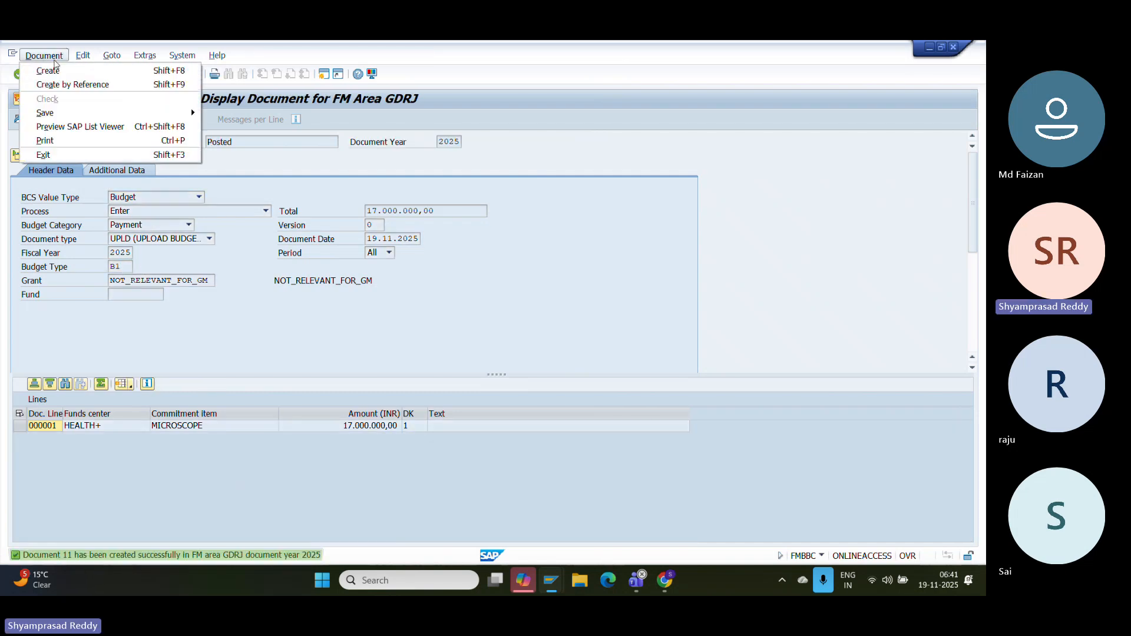
click(84, 86)
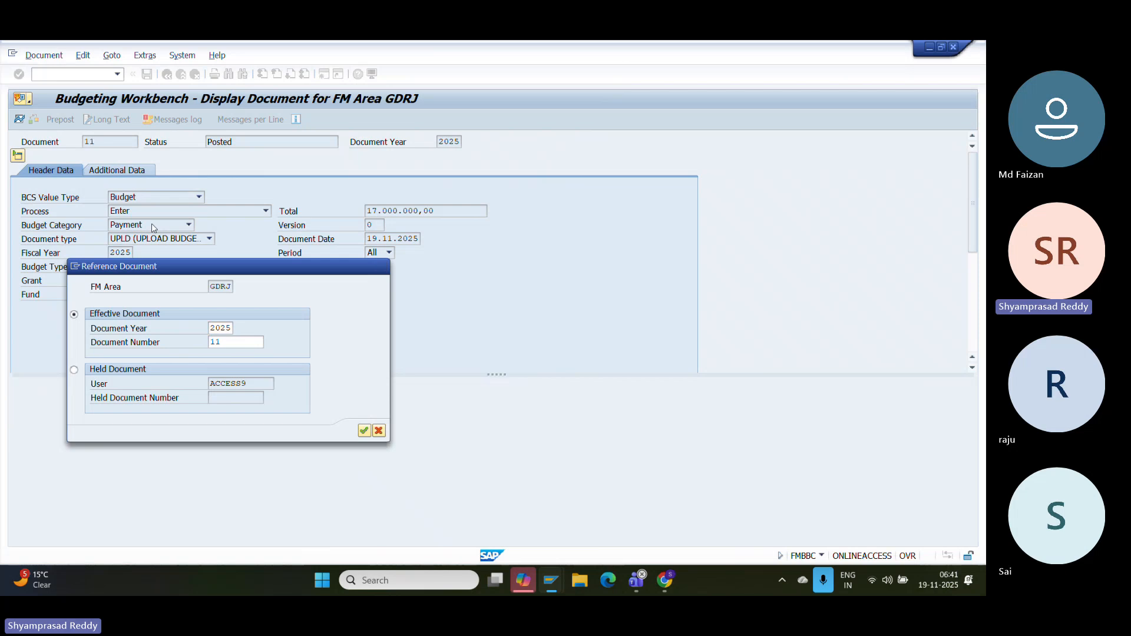
key(Return)
click(138, 199)
click(134, 209)
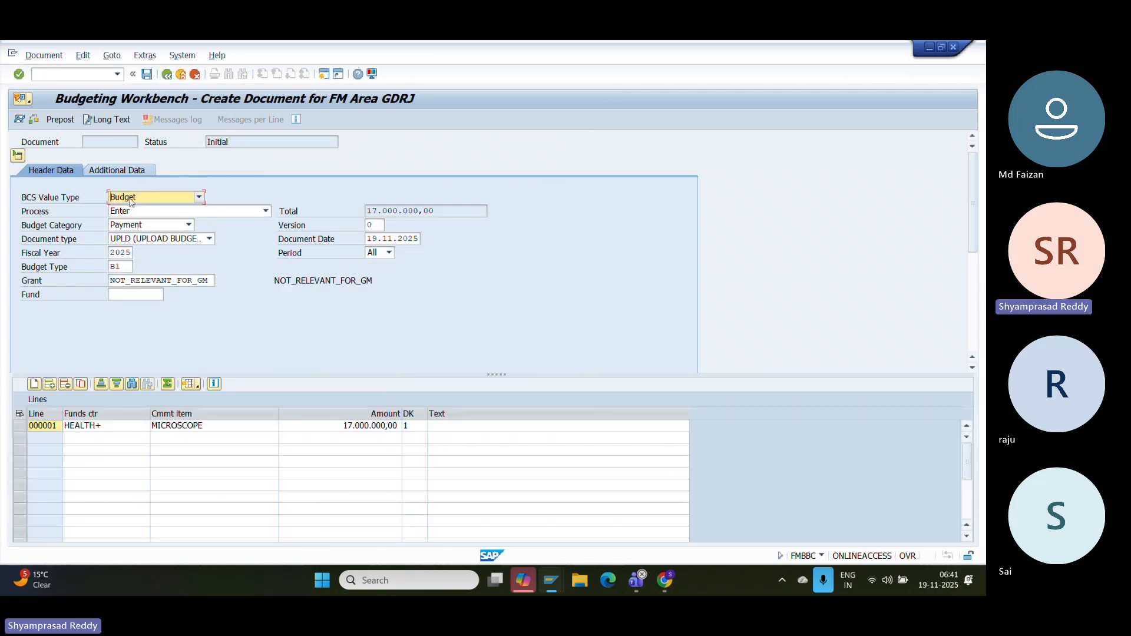
click(132, 203)
click(132, 223)
click(132, 222)
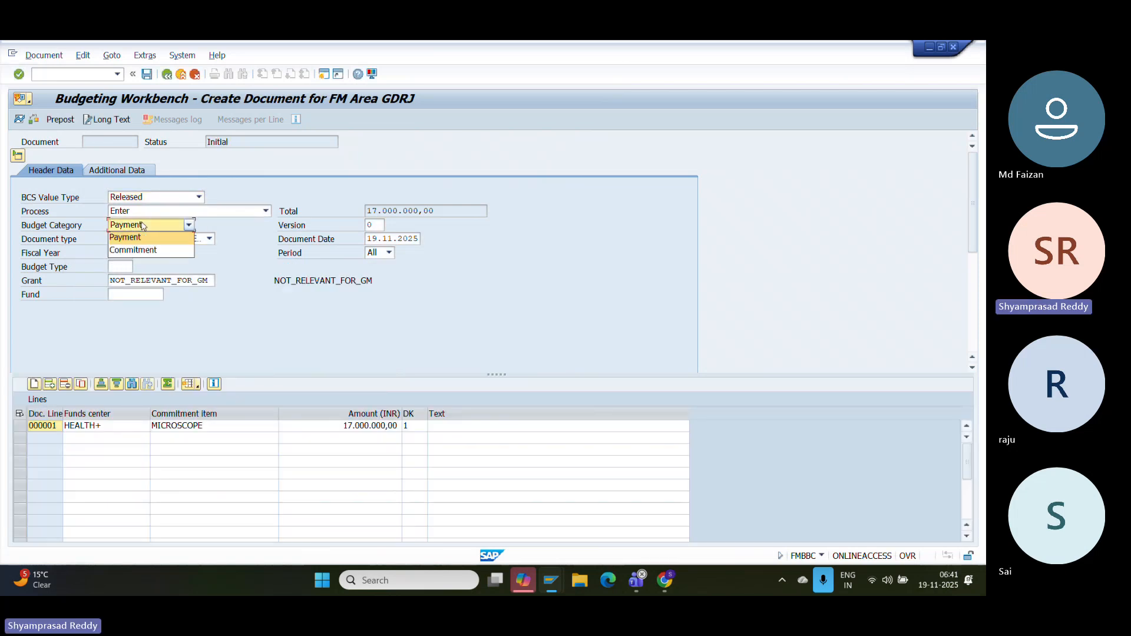
click(126, 237)
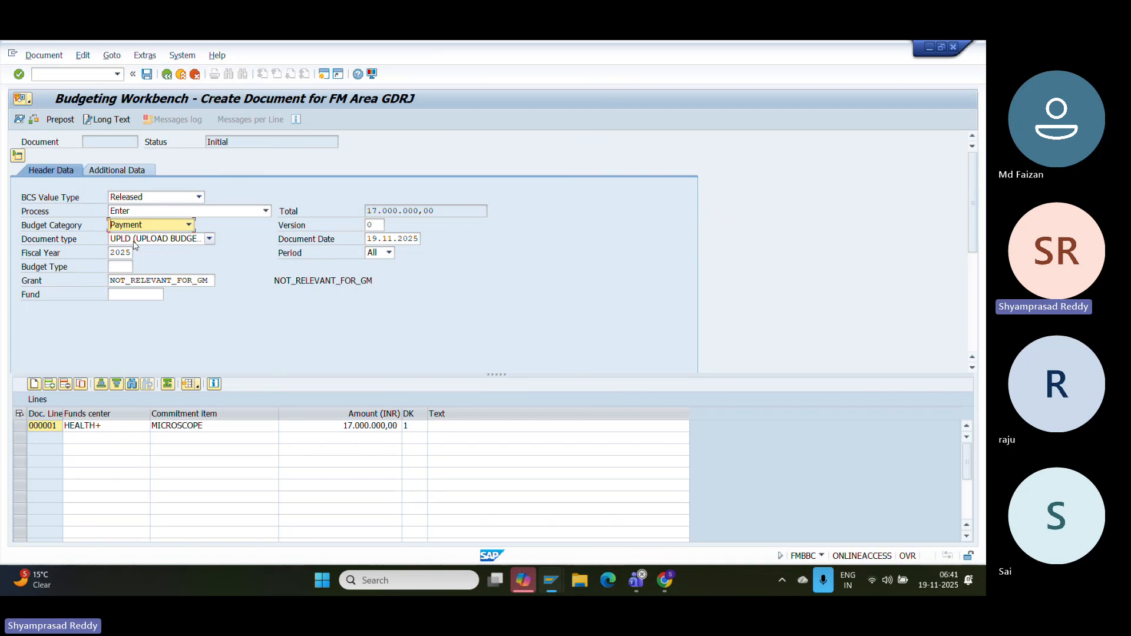
- Set document type REL and budget type RELS, then post released payment document 12
click(133, 239)
click(129, 264)
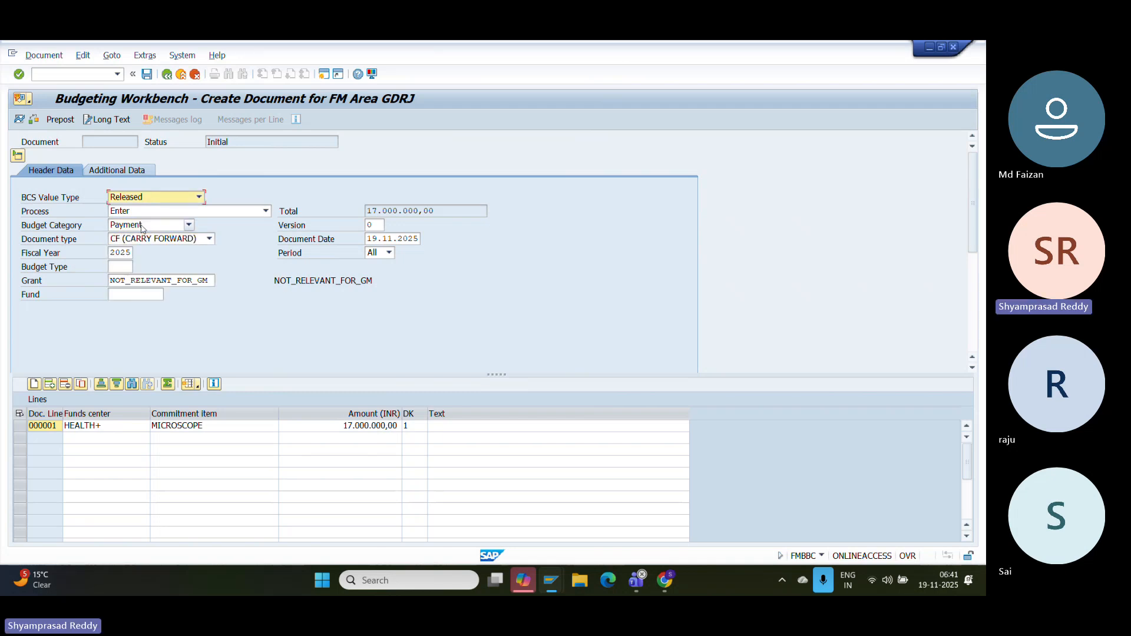
click(209, 238)
click(134, 275)
click(128, 267)
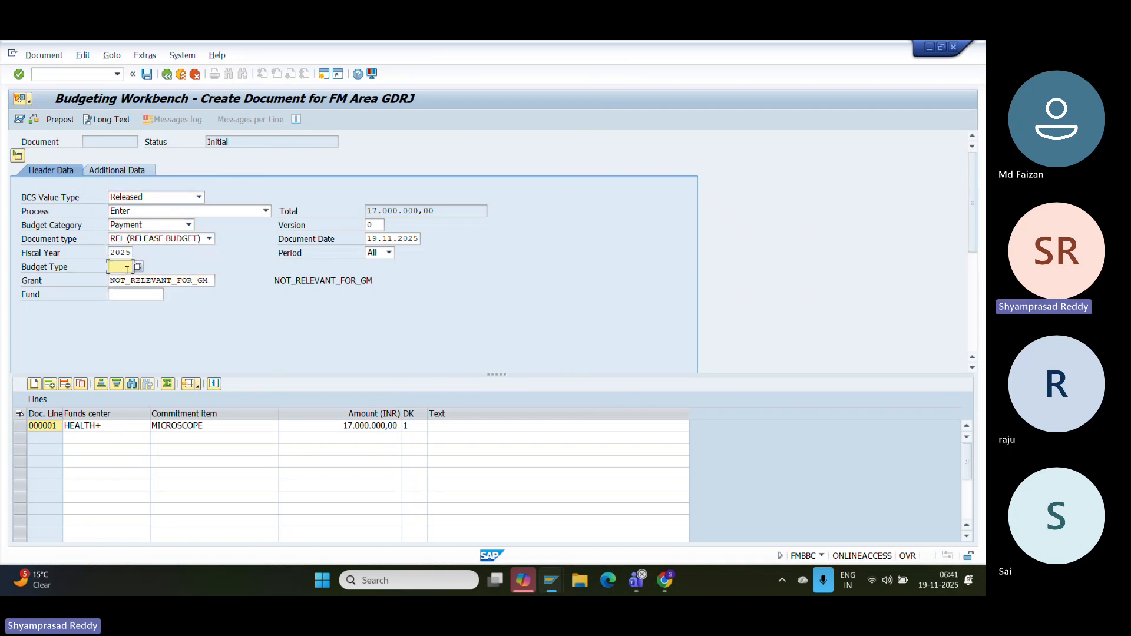
click(137, 267)
click(126, 290)
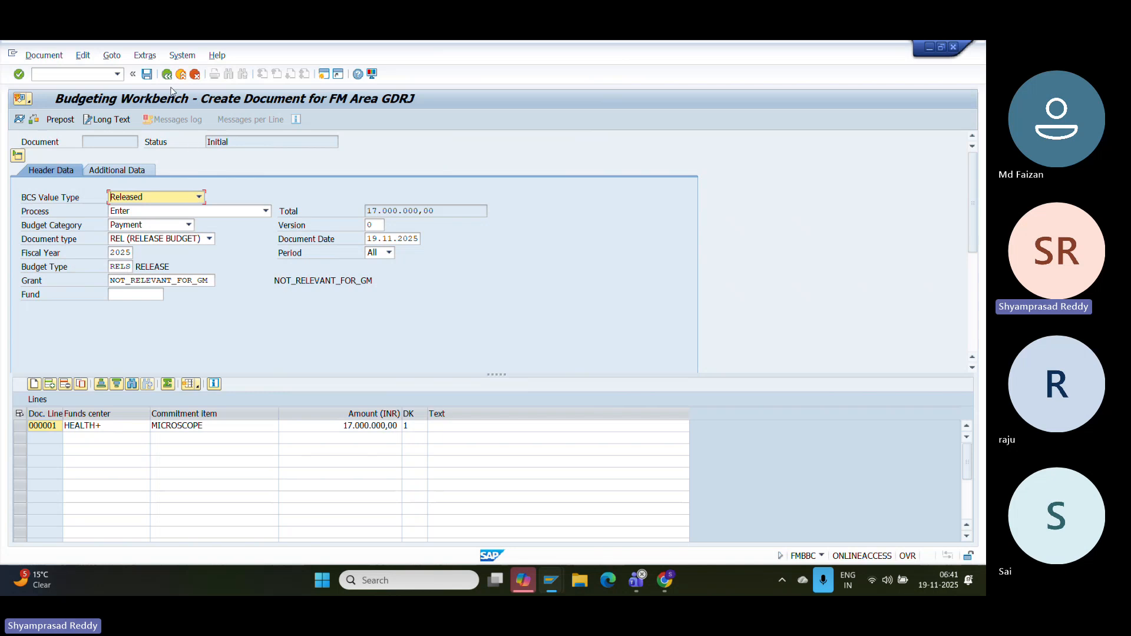
click(146, 74)
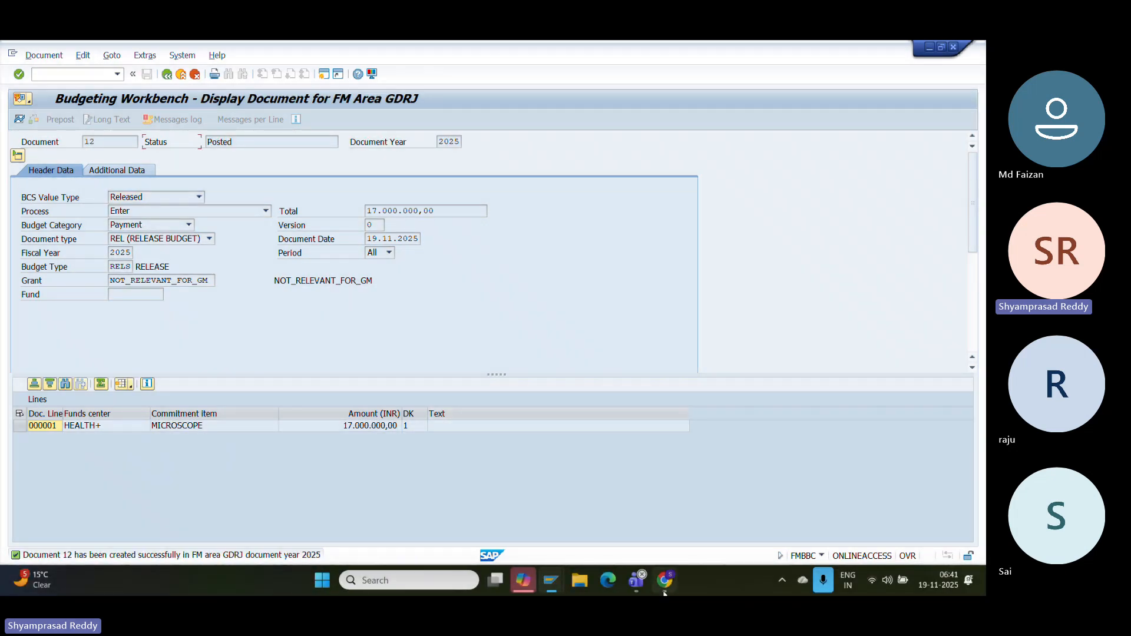
- Add the line 'Upload Fund center and commitment budget in FMBBC' below the SAP screenshot in the notes
click(664, 593)
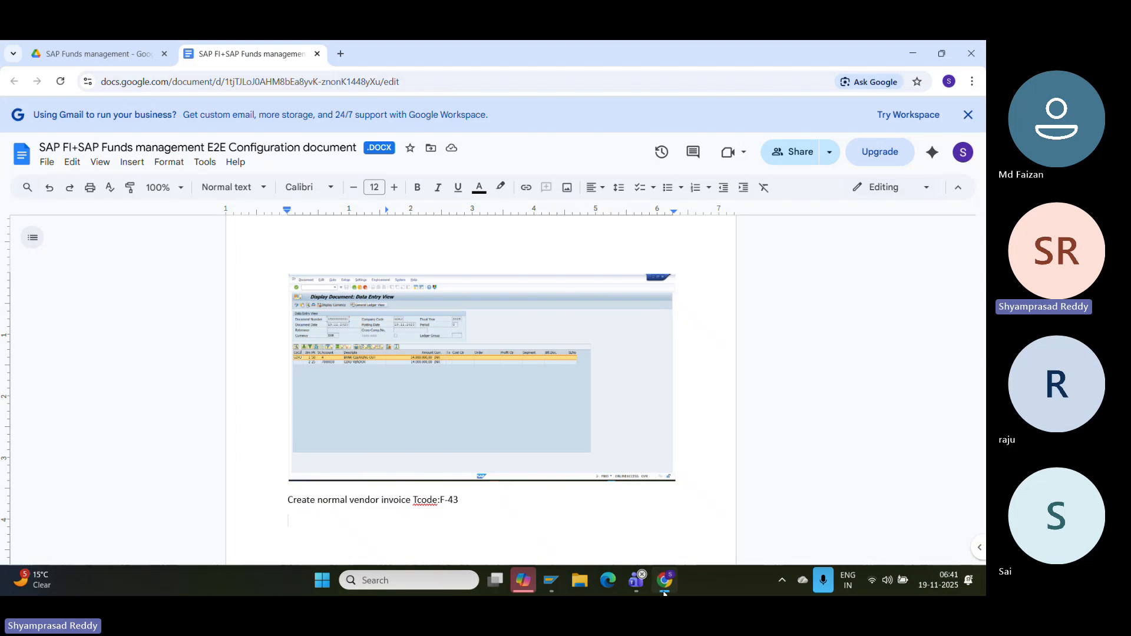
click(715, 459)
key(Return)
key(Return)
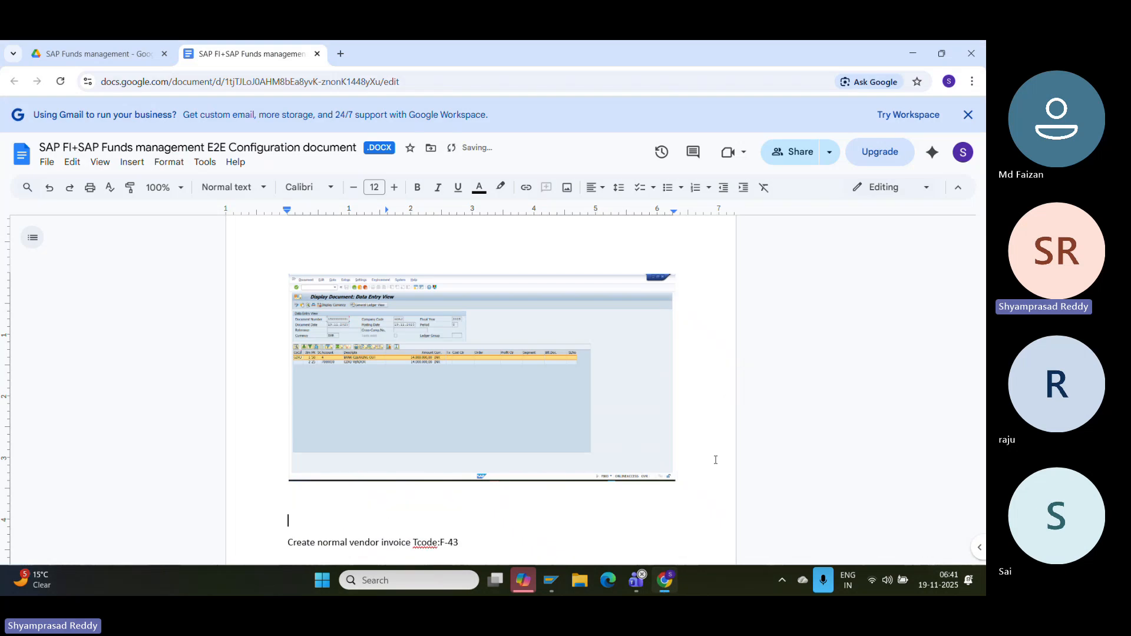
text(Using)
key(BackSpace)
key(BackSpace)
key(BackSpace)
key(BackSpace)
text(u)
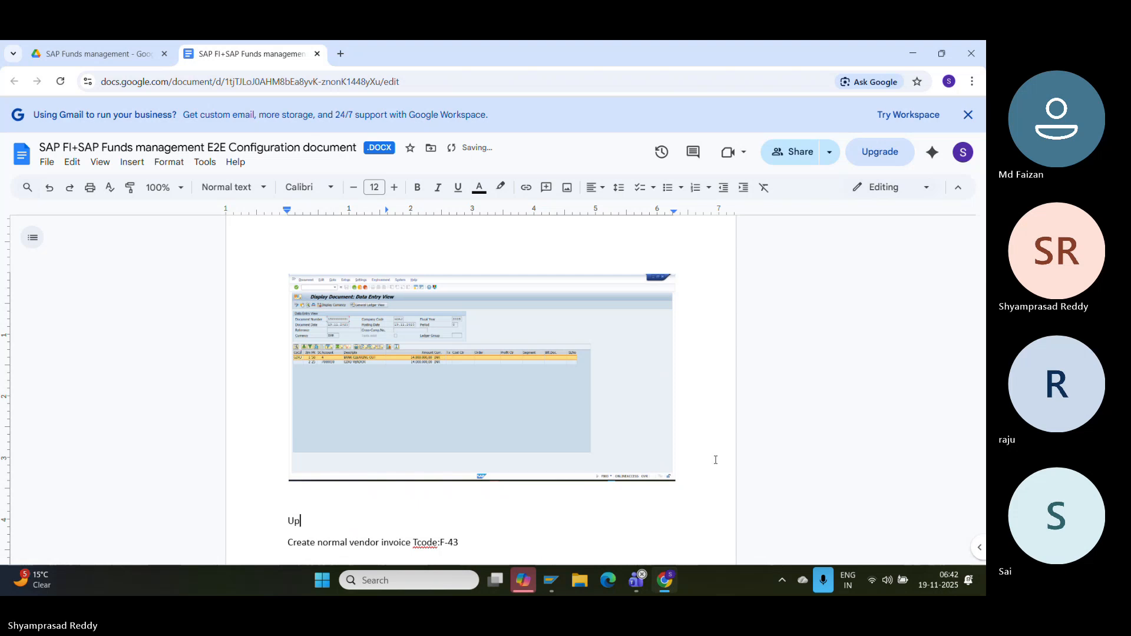
text(load vendor)
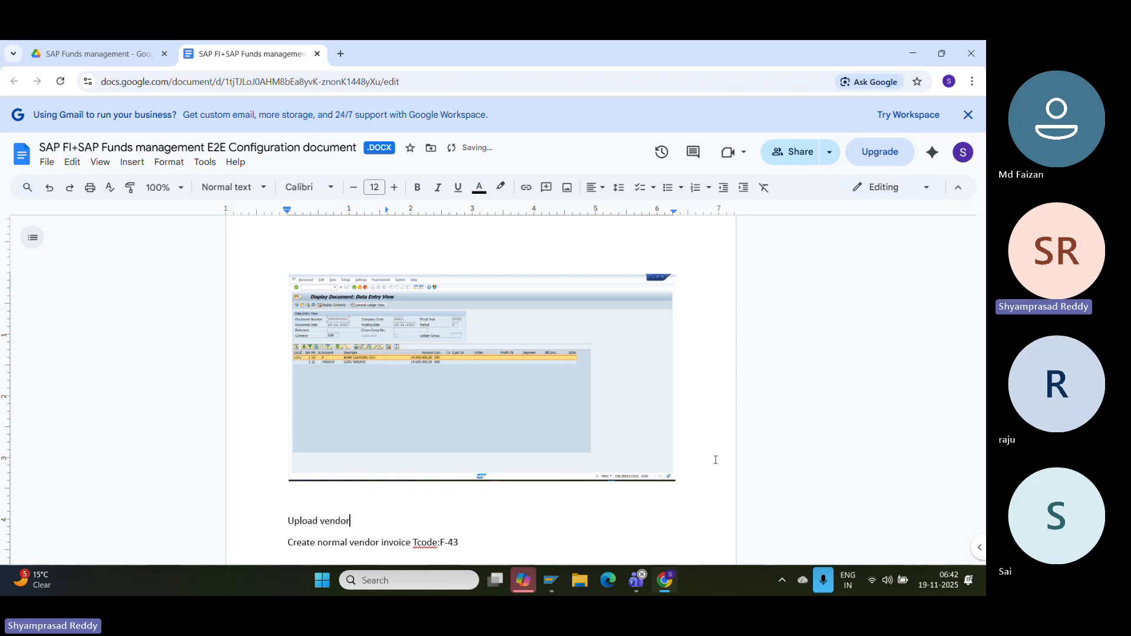
key(BackSpace)
key(BackSpace)
key(BackSpace)
key(BackSpace)
key(BackSpace)
key(BackSpace)
text(F)
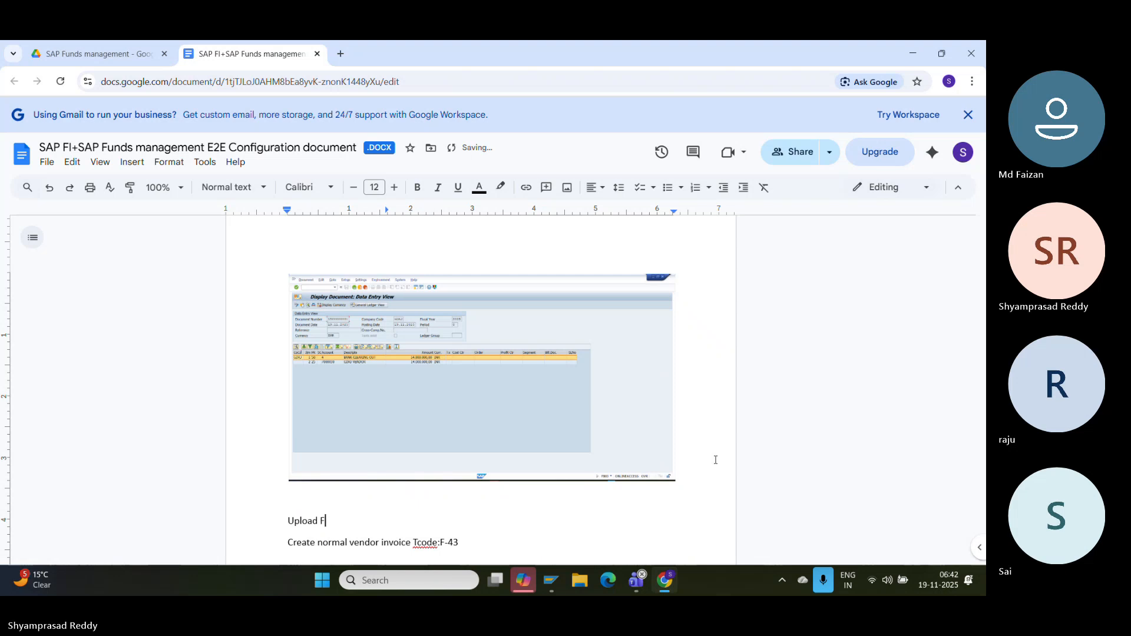
text(und center)
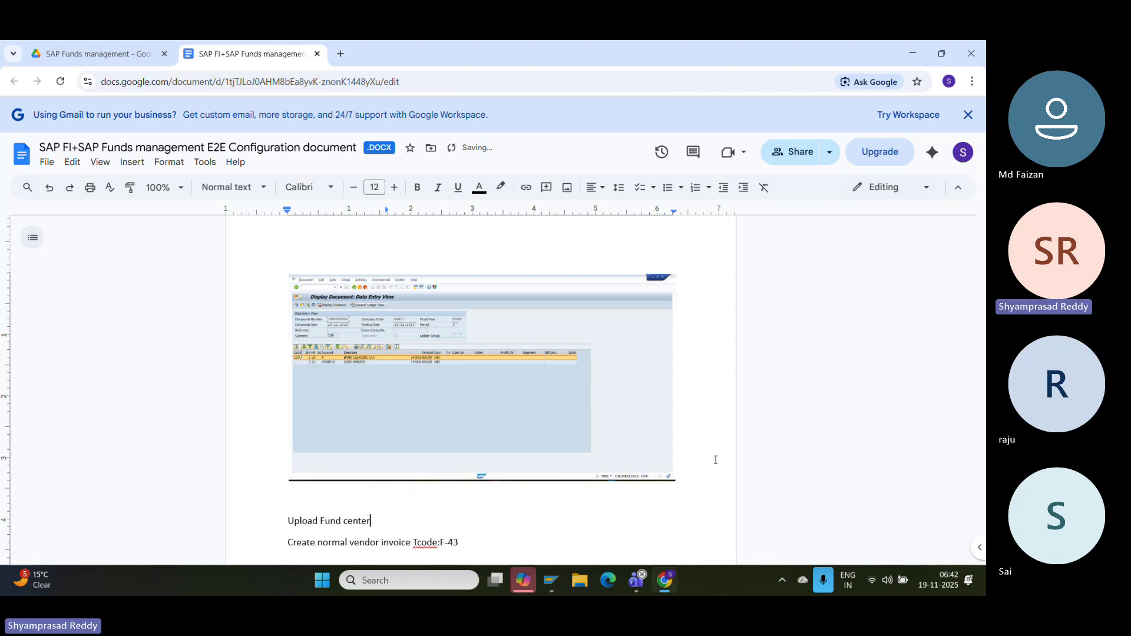
text( and commitem)
text(nt bu)
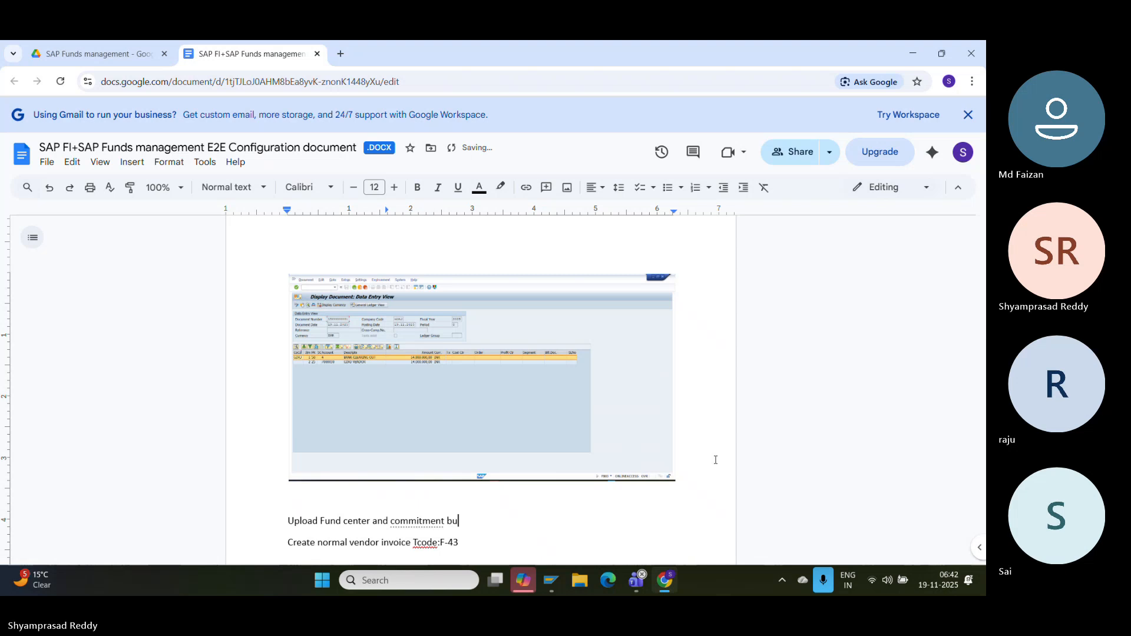
text(dget in FM)
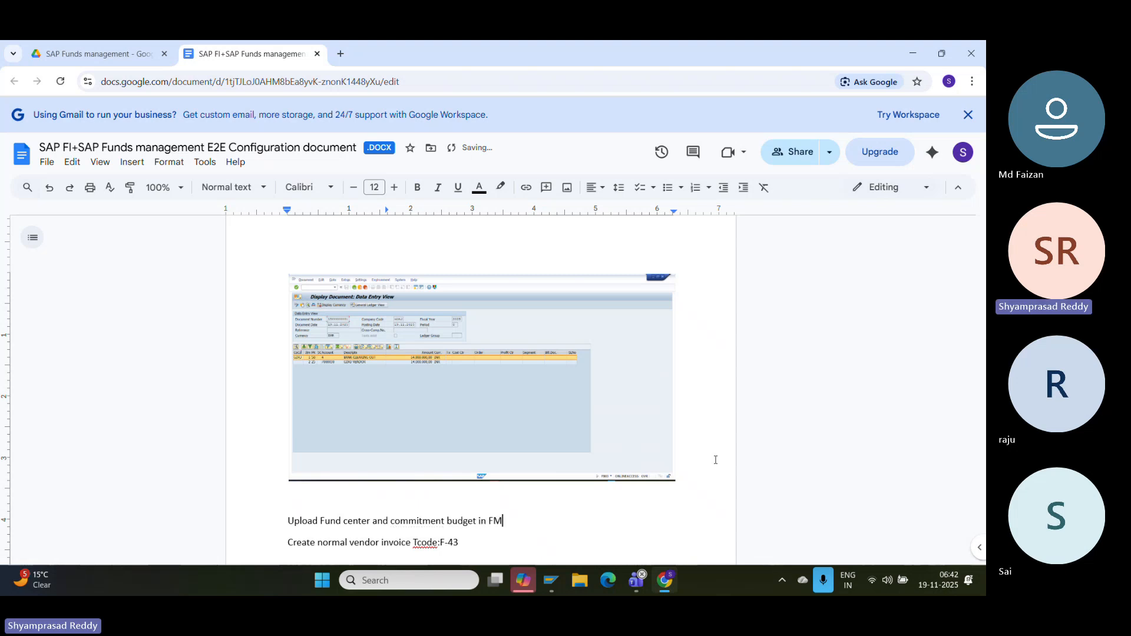
text(BBC)
- Paste the Budgeting Workbench screenshot for document 12 beneath the FMBBC line
key(Return)
key(ctrl+v)
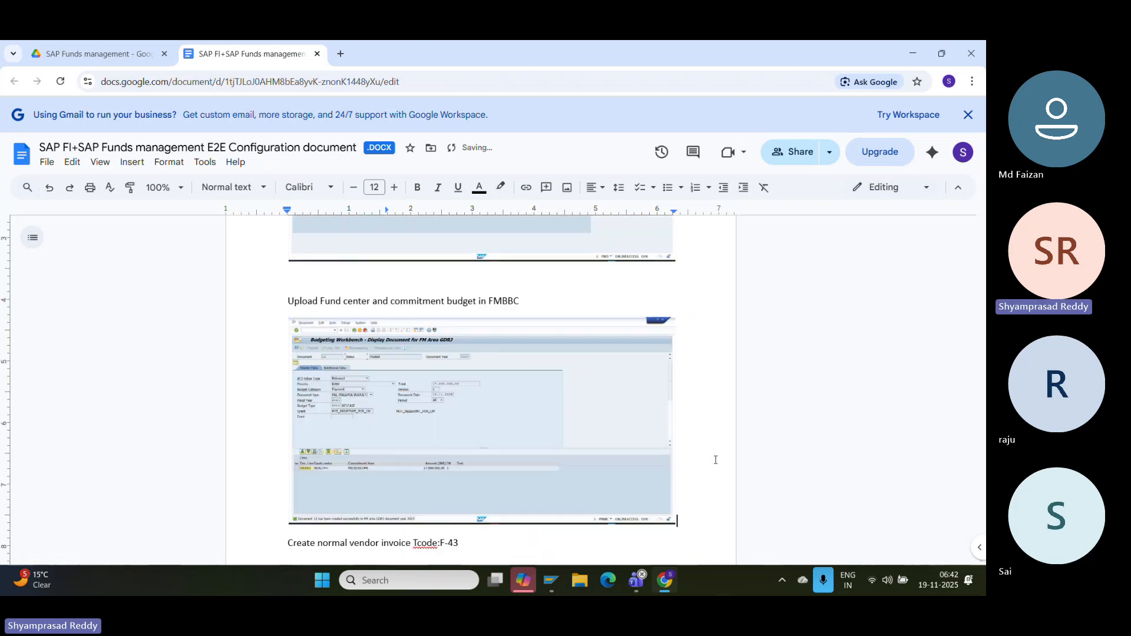
key(Down)
key(Down)
key(Down)
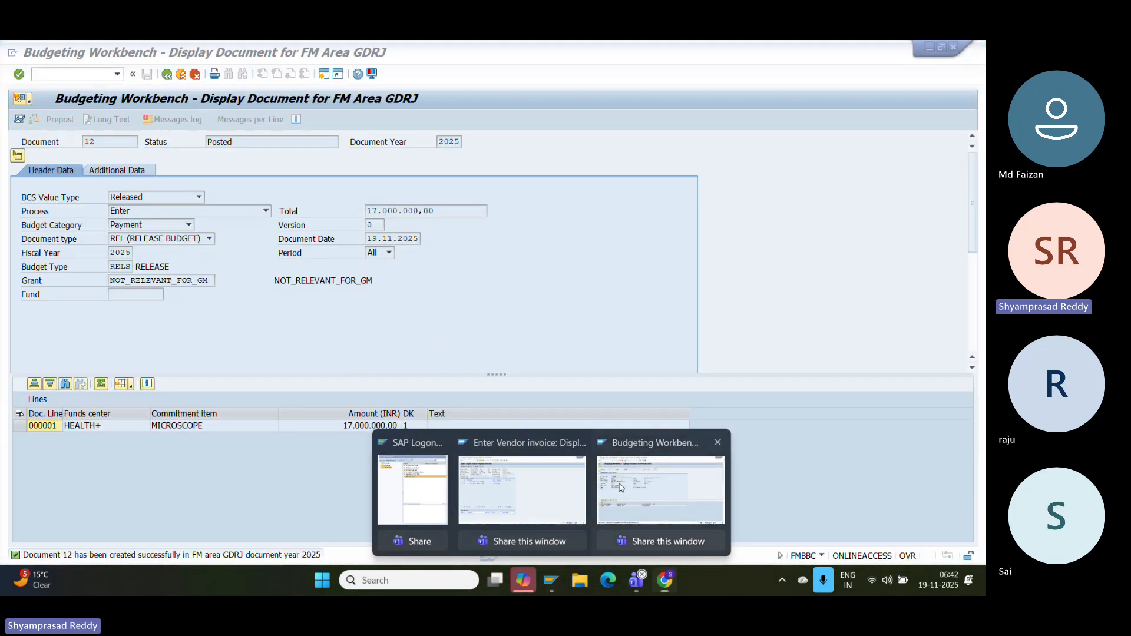
click(661, 492)
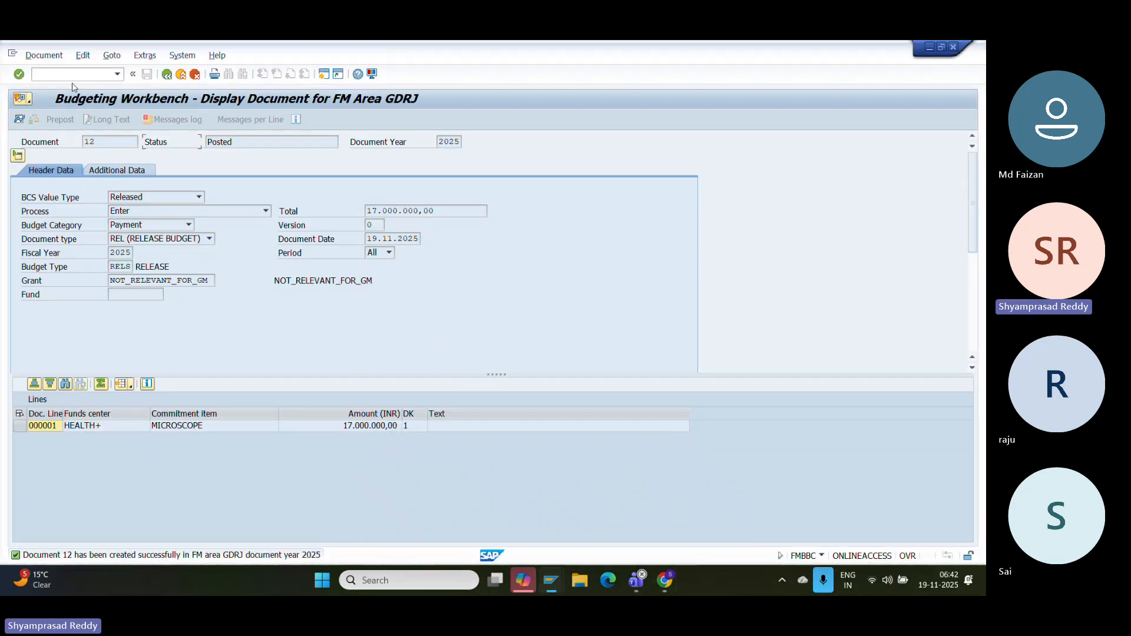
- Close the budgeting document with /N to return to the Easy Access menu
click(43, 73)
text(/N)
key(Return)
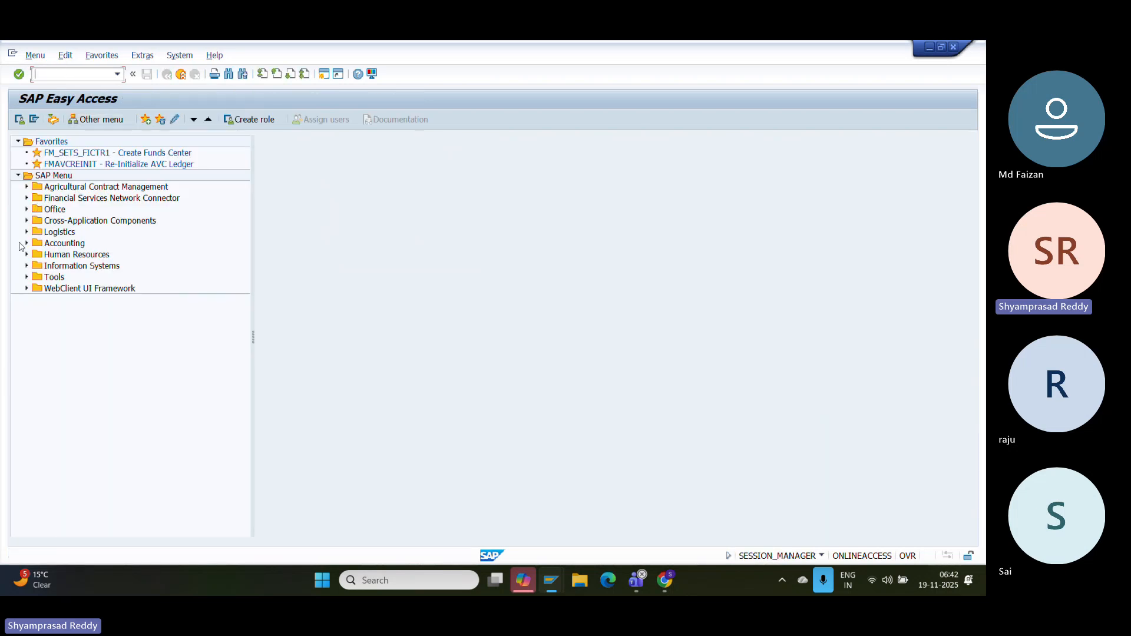
- Expand Accounting > Public Sector Management > Funds Management > Information System > Totals Records > BCS
click(26, 243)
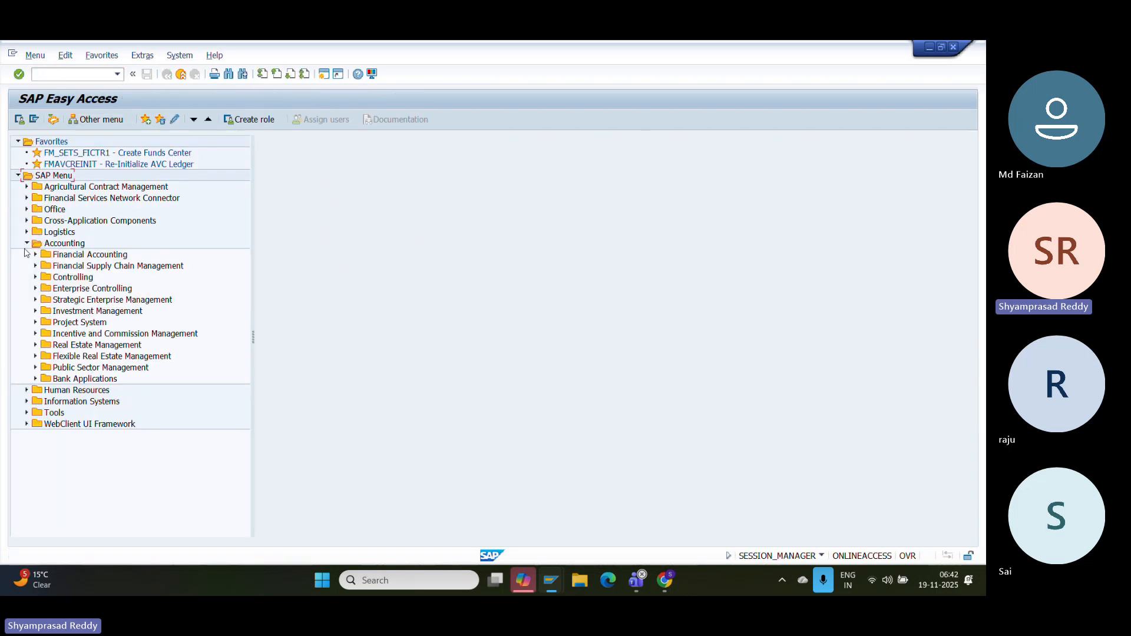
click(35, 367)
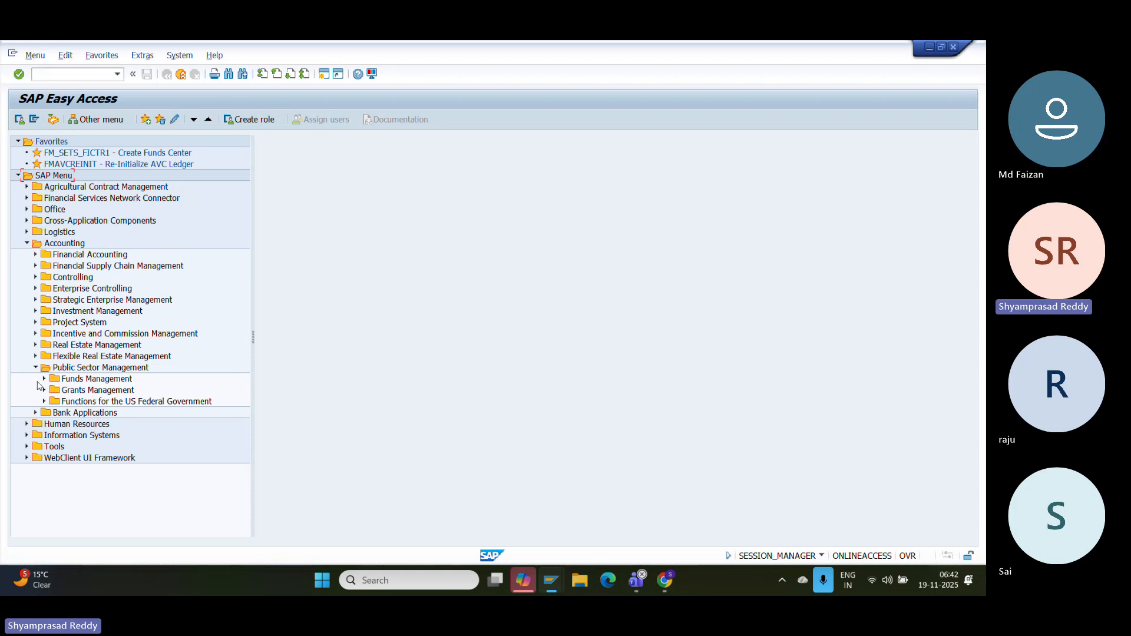
click(44, 379)
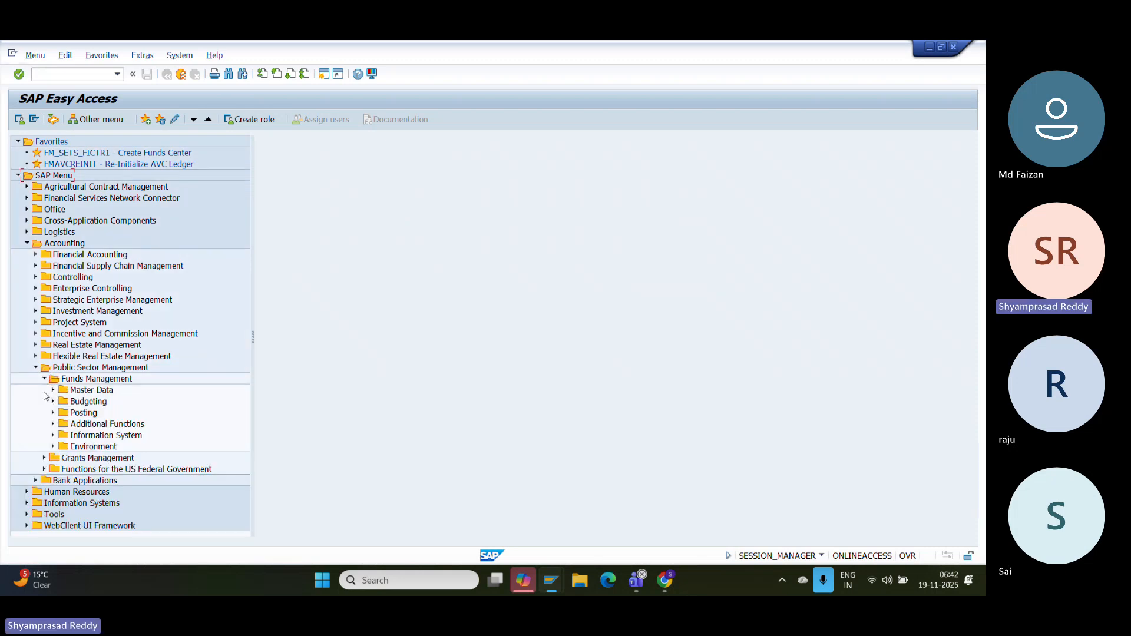
click(53, 401)
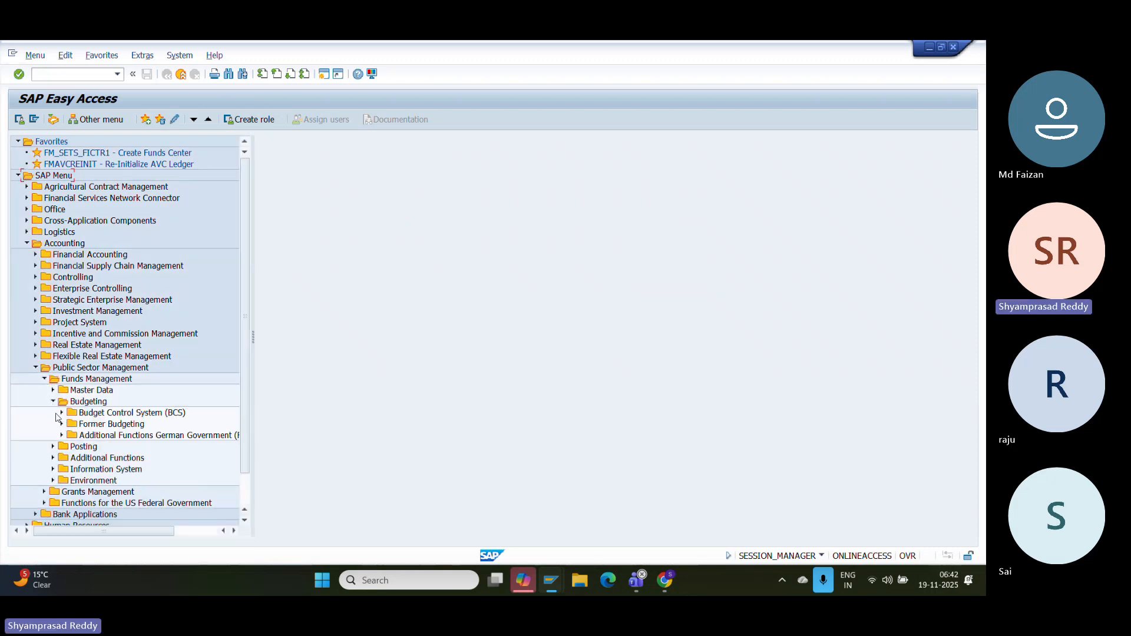
click(61, 413)
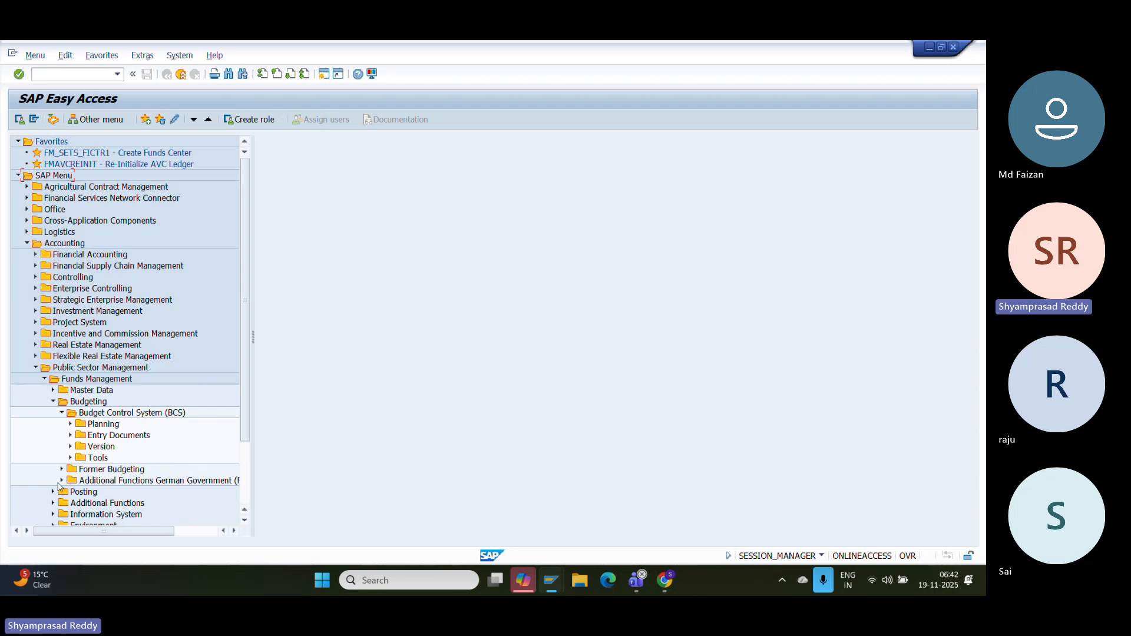
scroll(118, 400, down, 3)
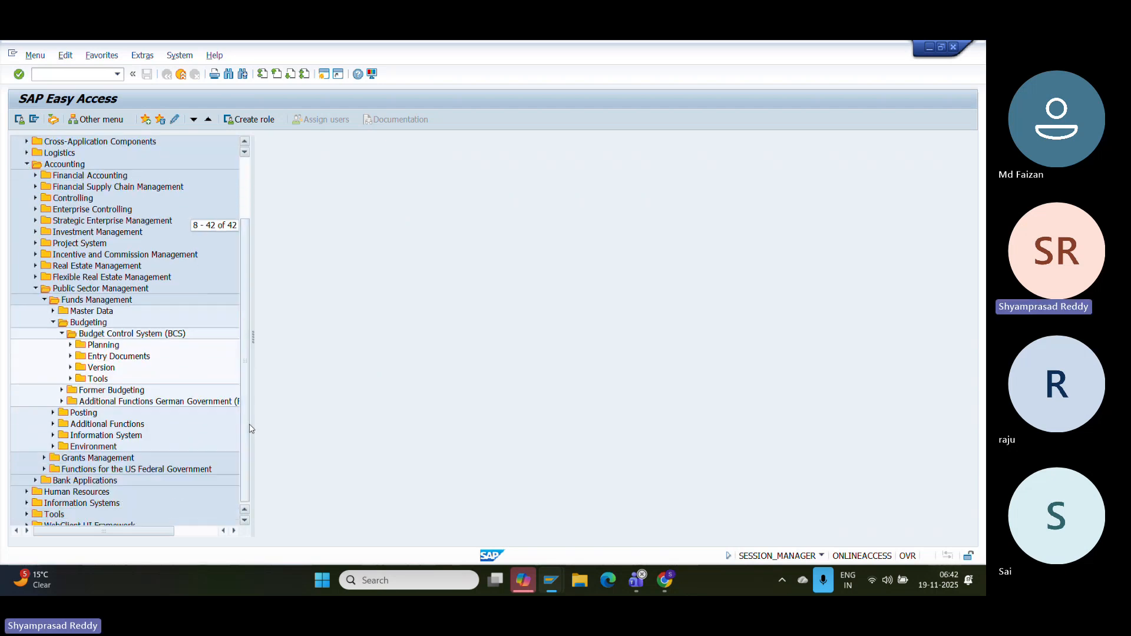
click(51, 435)
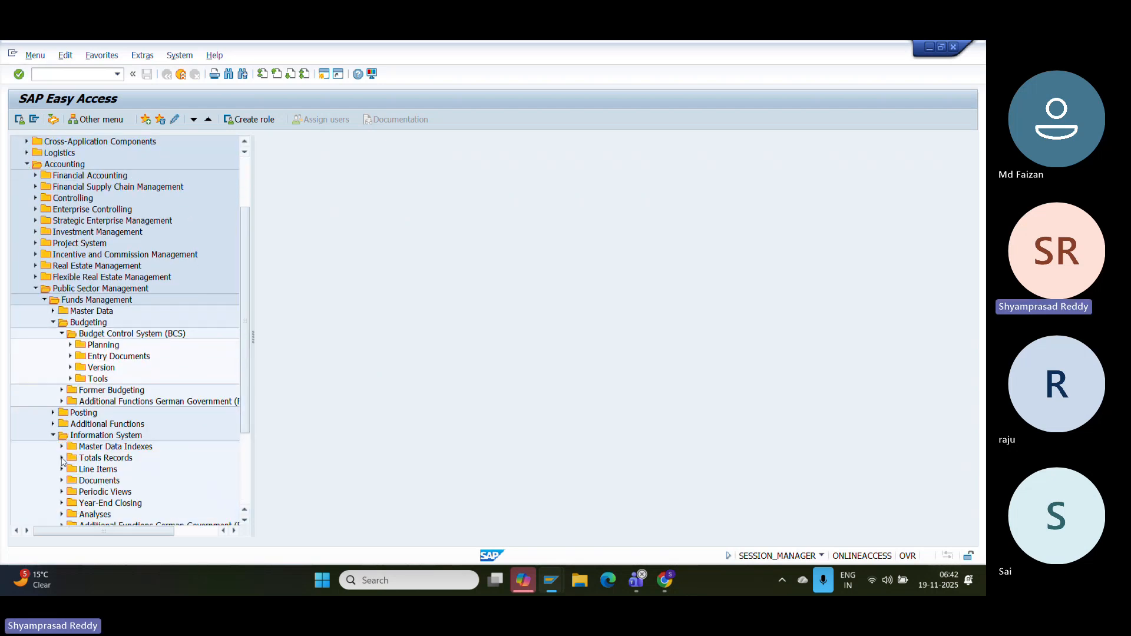
click(61, 458)
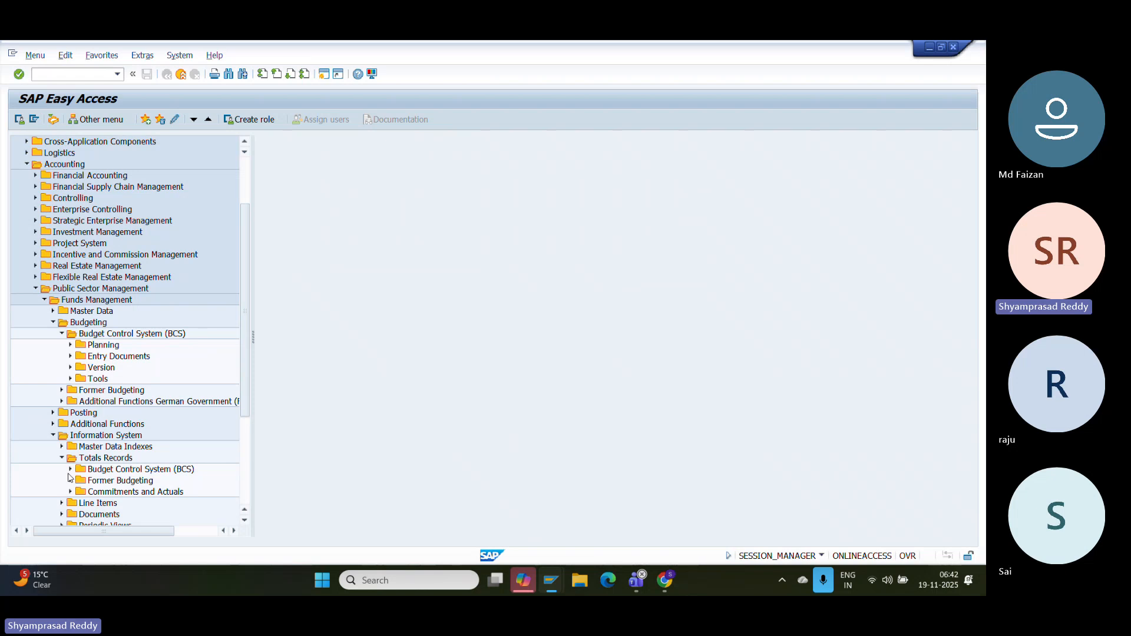
click(69, 470)
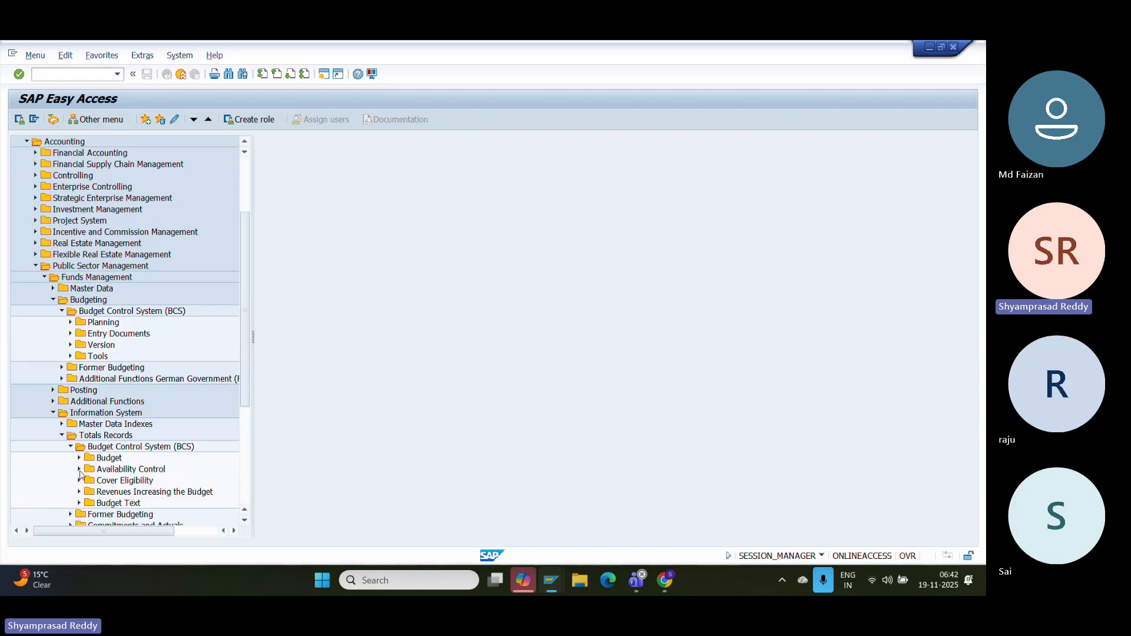
click(79, 469)
- Run the Overview of AVC Data report (FMAVCH01) for funds center HEALTH+
double_click(145, 460)
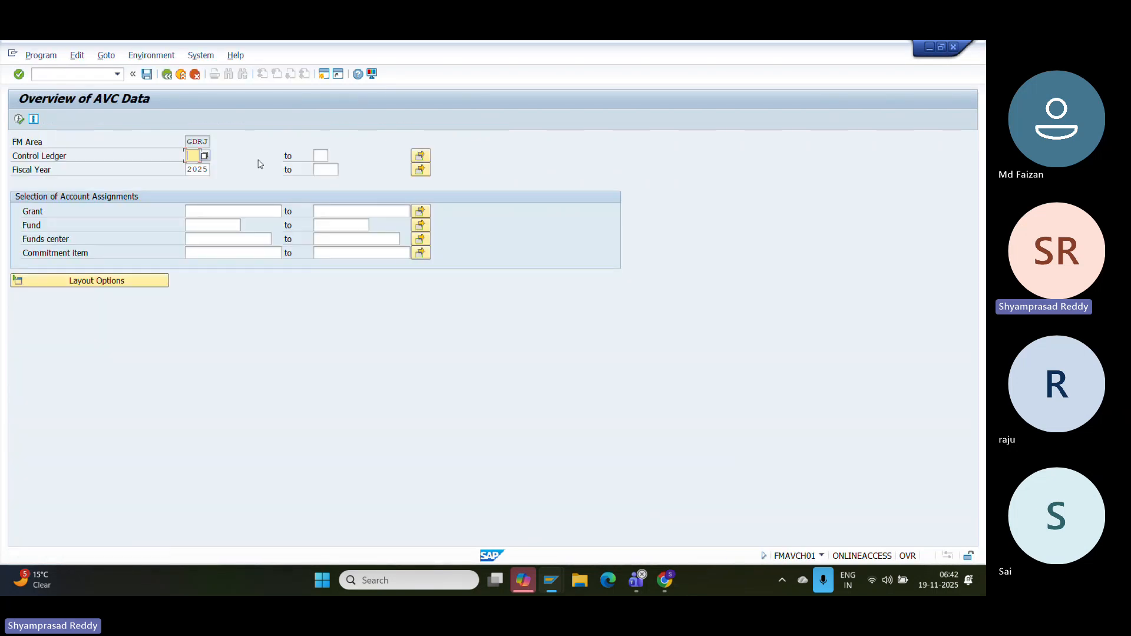
click(247, 211)
click(231, 238)
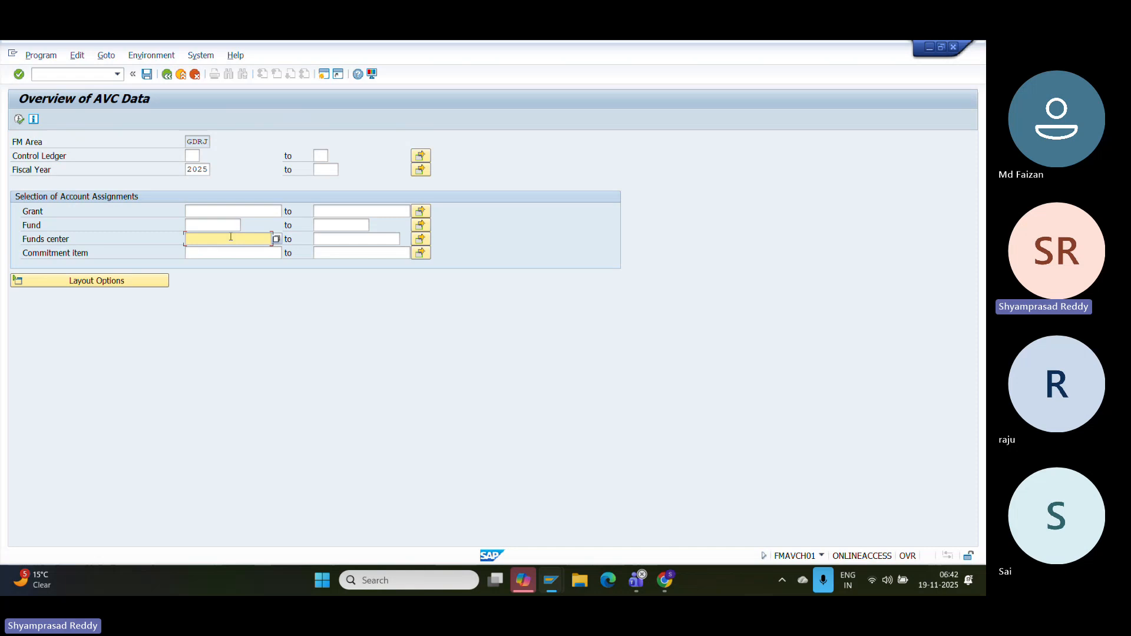
click(277, 239)
key(Return)
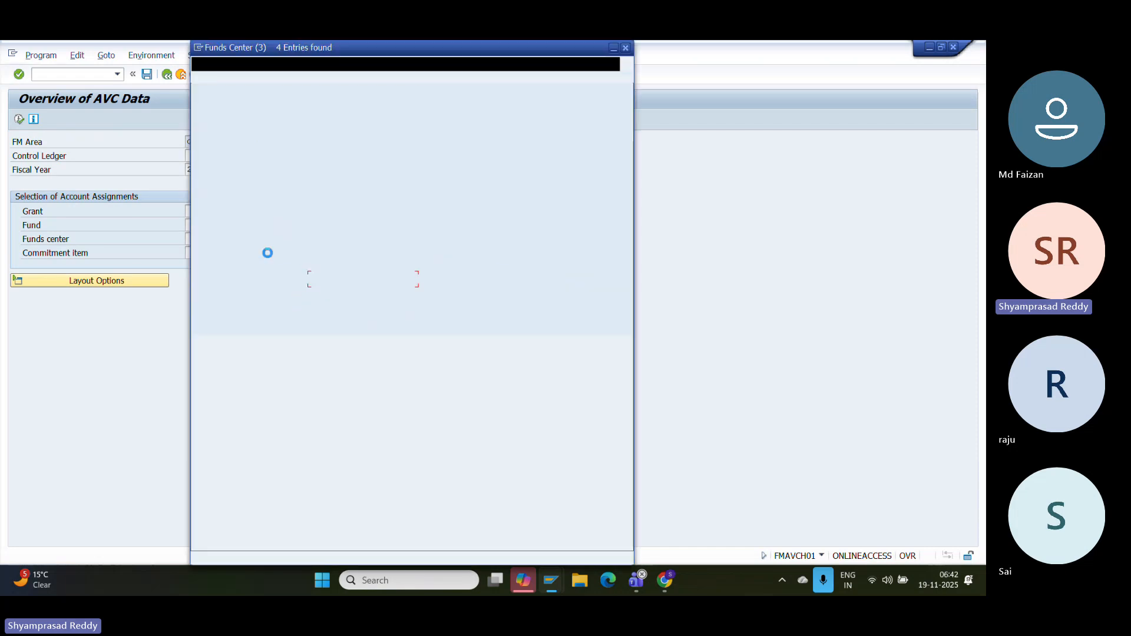
double_click(250, 158)
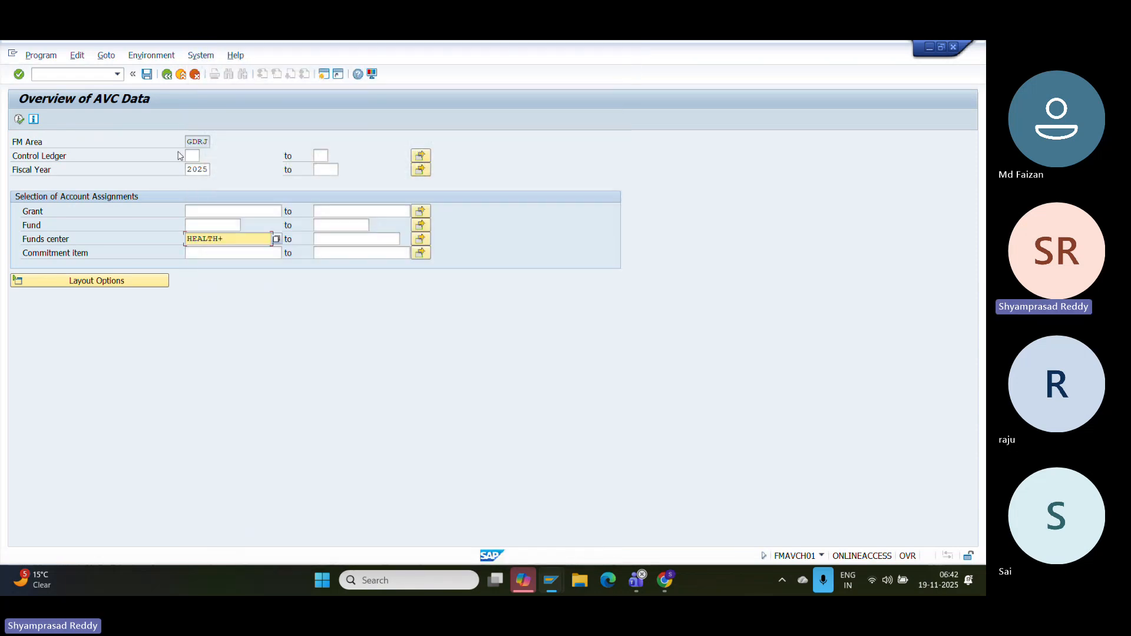
click(19, 119)
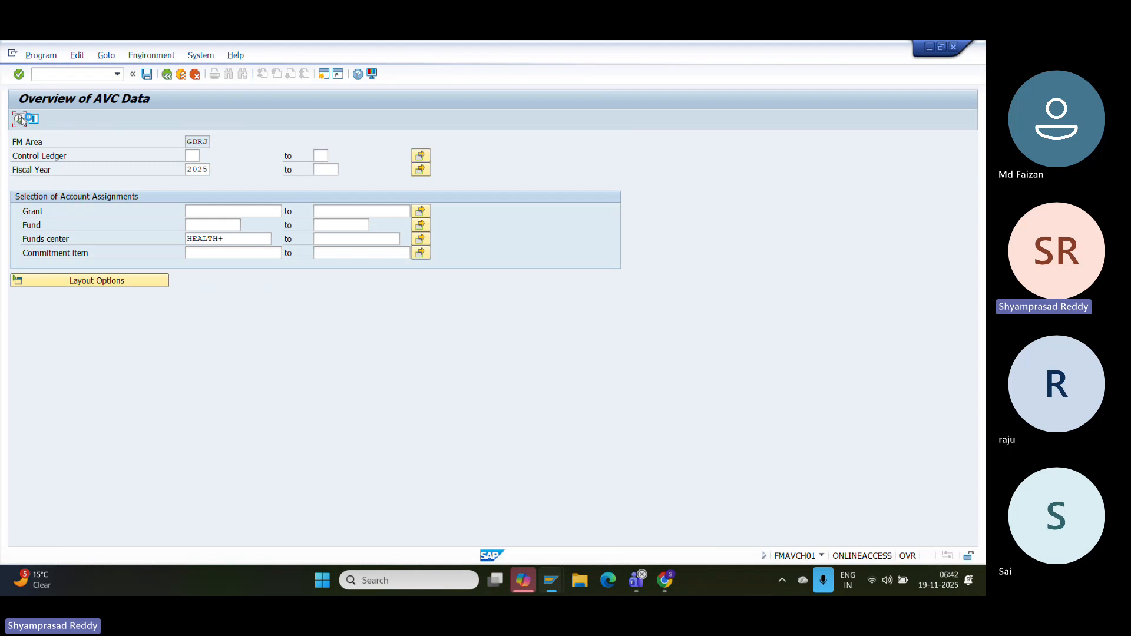
- Review ledgers 9H/9I: 17.000.000,00 consumable, 15.000.000,00 consumed, 2.000.000,00 available
click(595, 265)
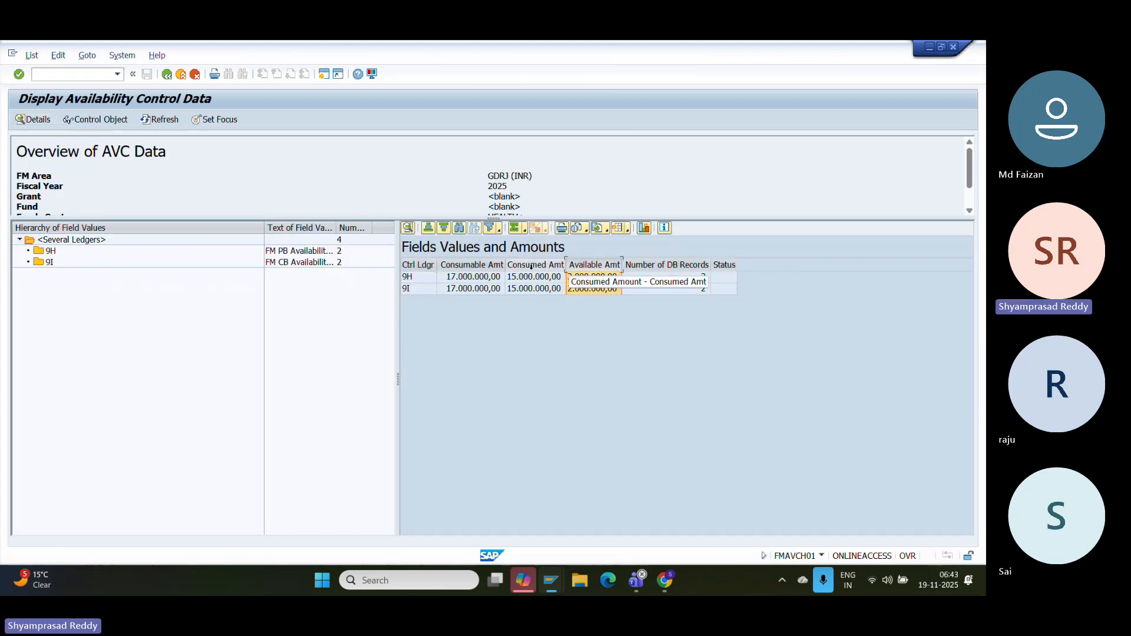
drag(564, 265, 660, 255)
click(606, 277)
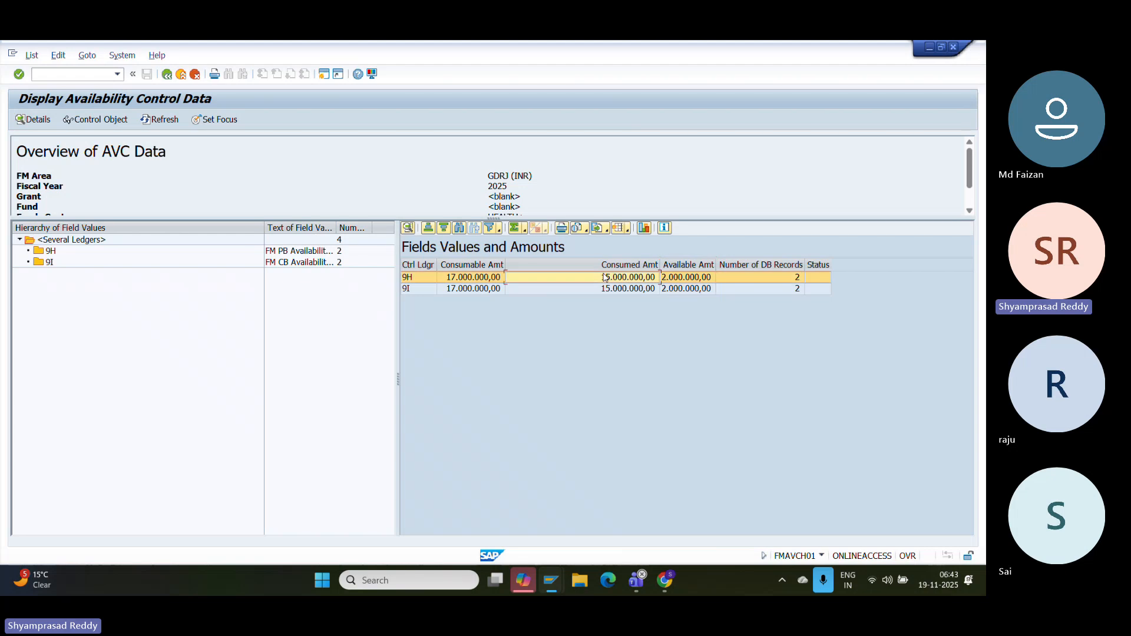
click(631, 264)
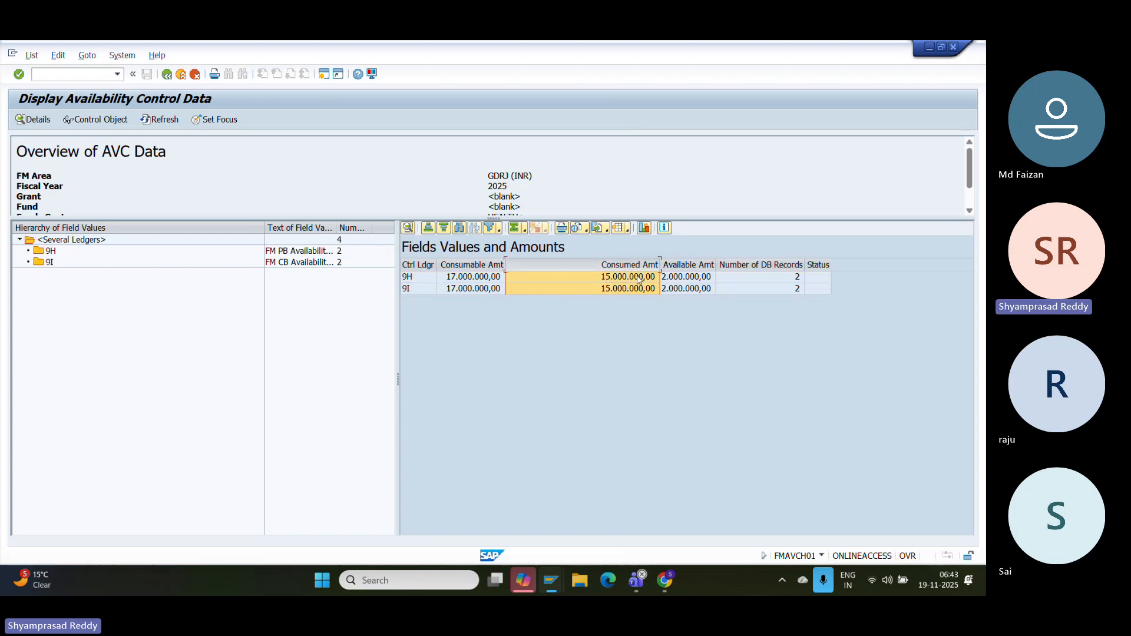
click(634, 278)
click(634, 265)
click(482, 278)
click(495, 265)
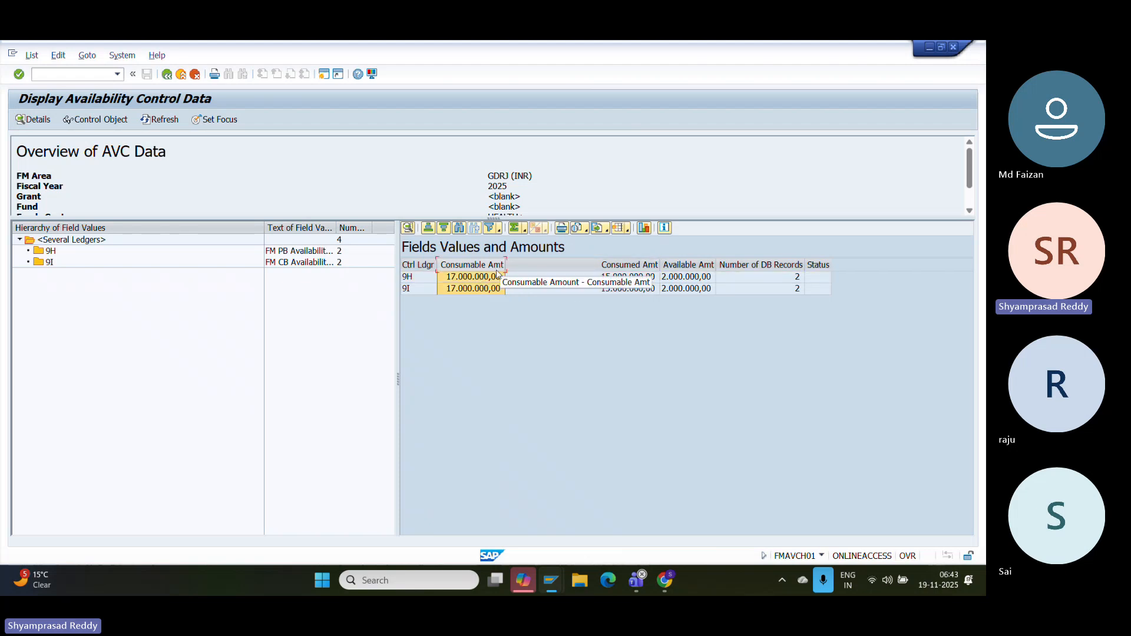
click(633, 265)
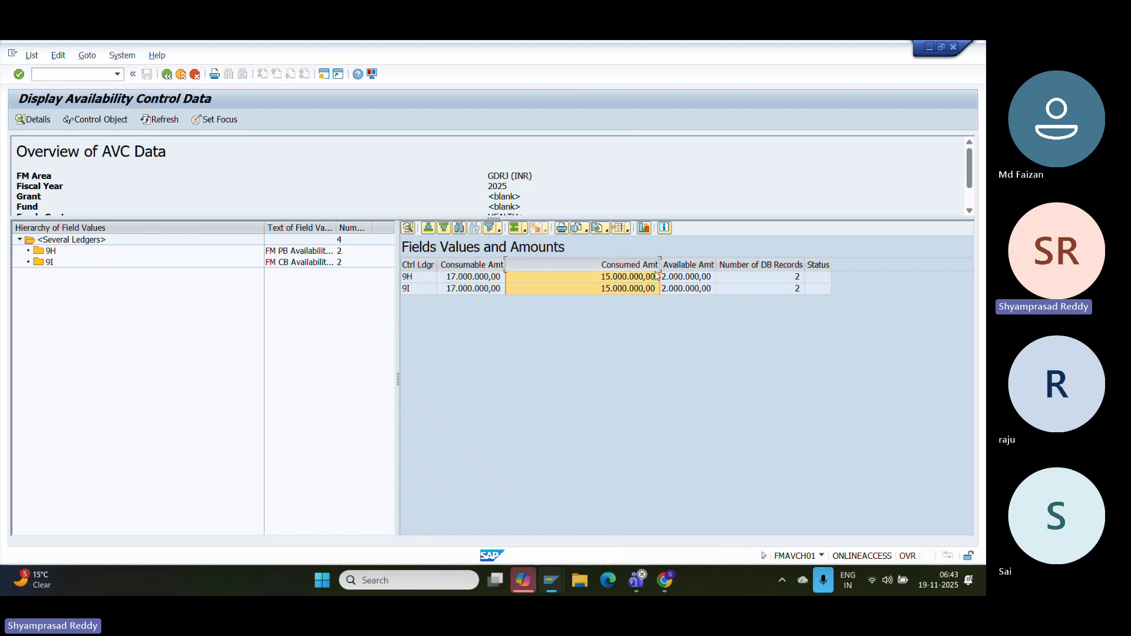
click(689, 264)
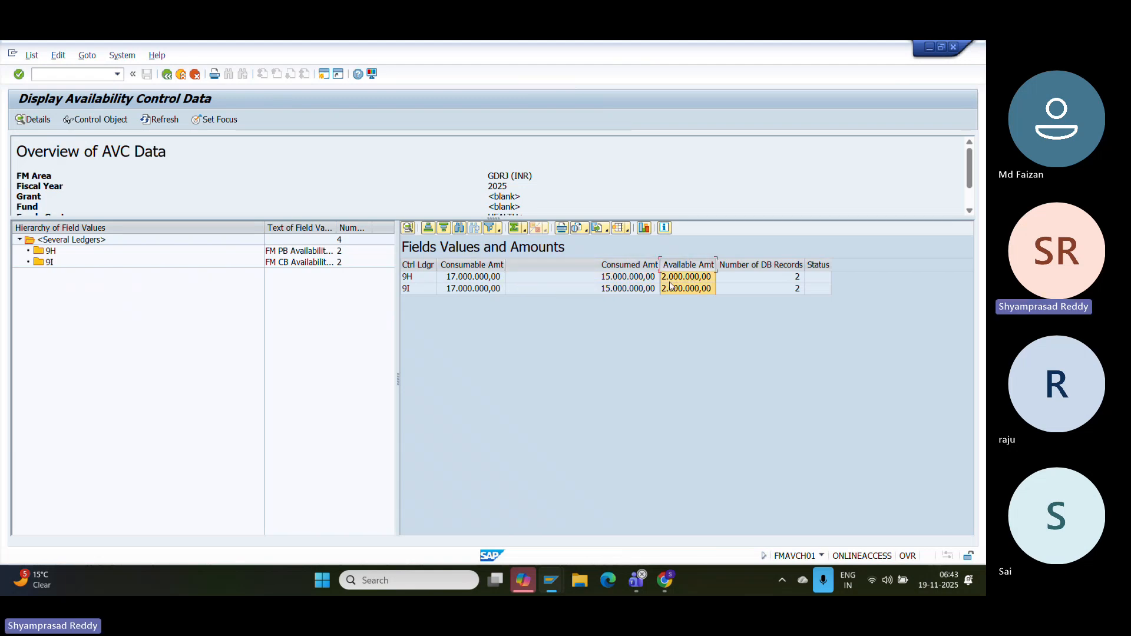
click(167, 75)
- Open and run the Annual Values of Control Objects report (FMAVCR01)
click(167, 75)
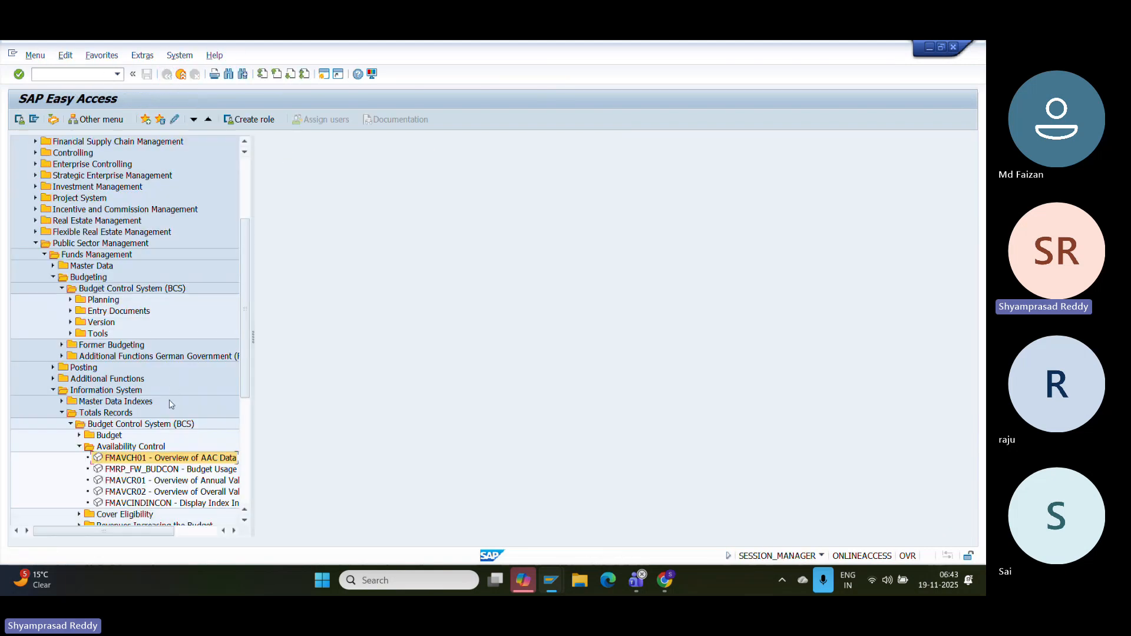
click(163, 470)
click(163, 481)
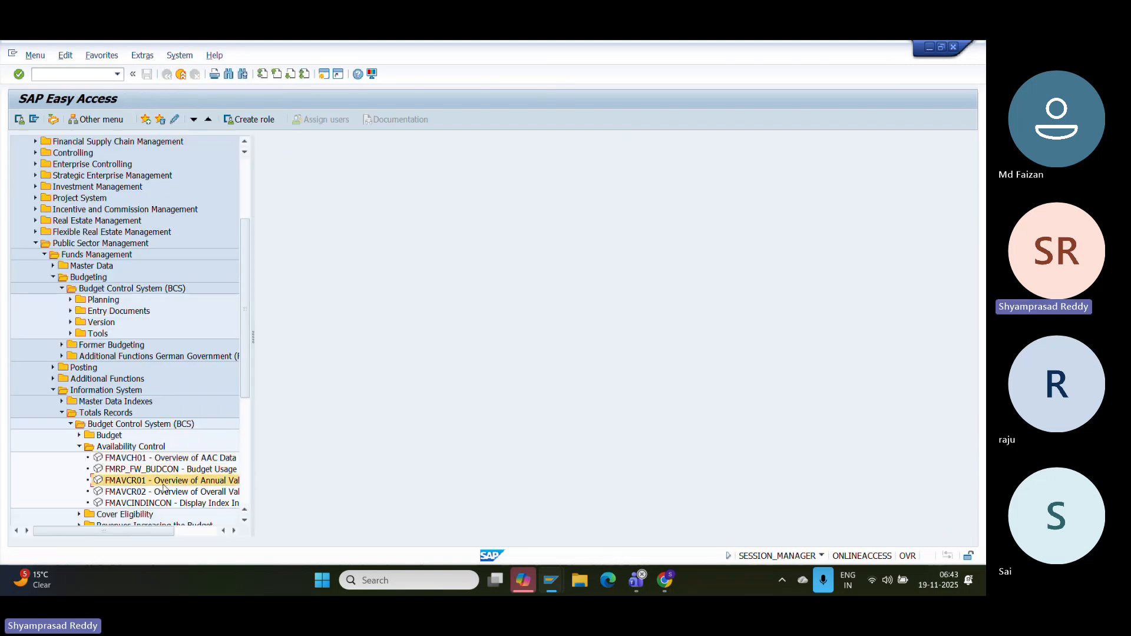
double_click(163, 483)
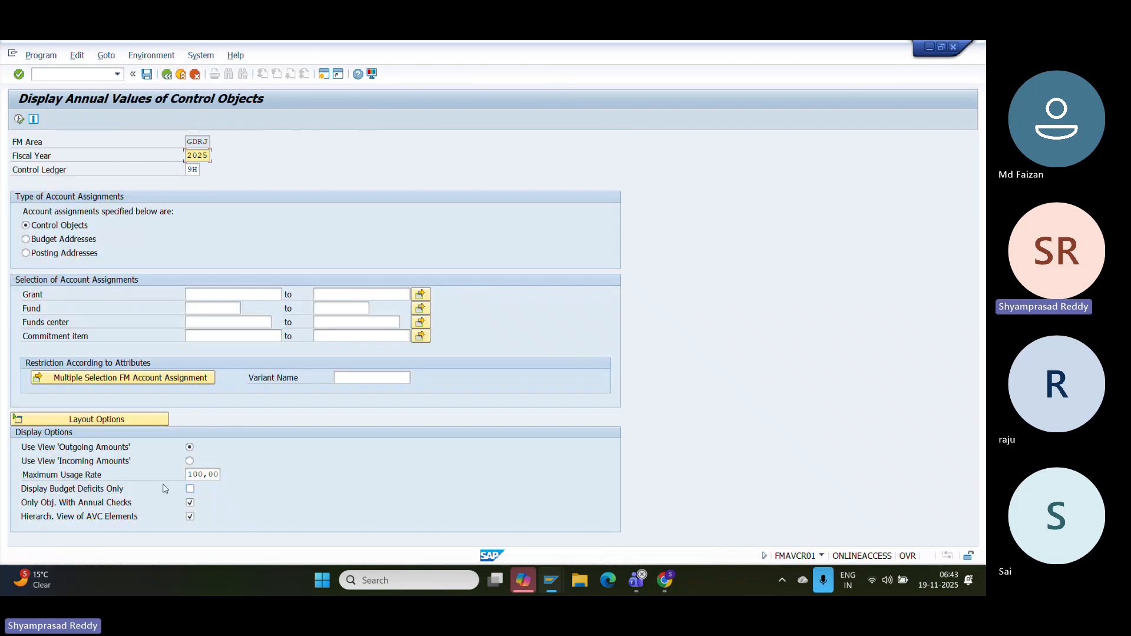
click(20, 119)
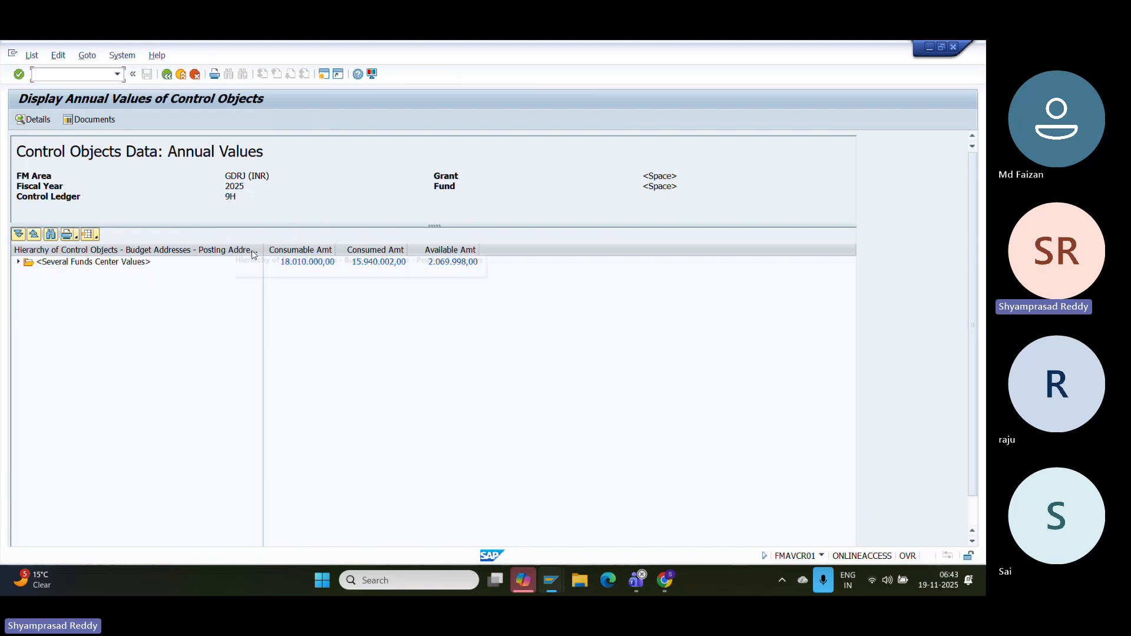
- Rerun the annual values report restricted to funds center HEALTH+
click(167, 75)
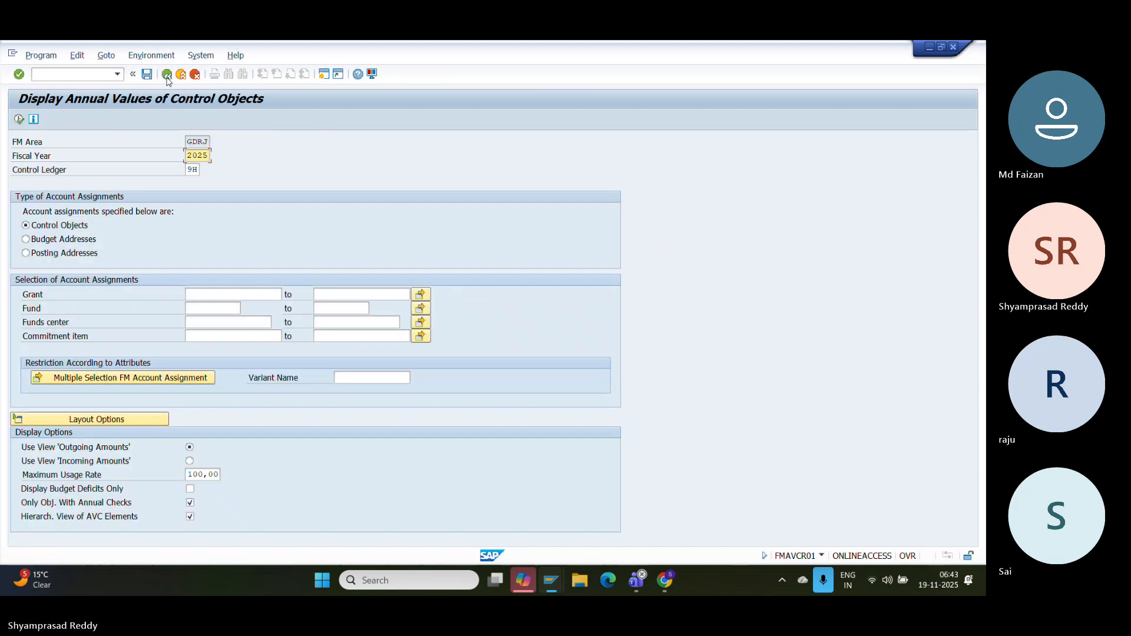
click(206, 306)
click(260, 318)
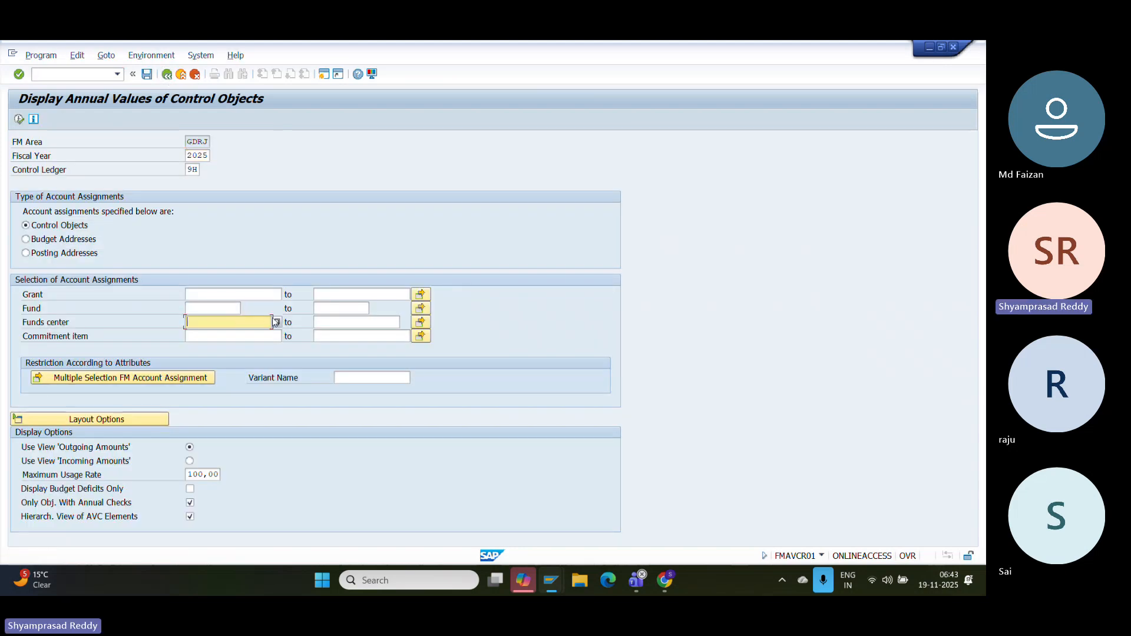
click(275, 321)
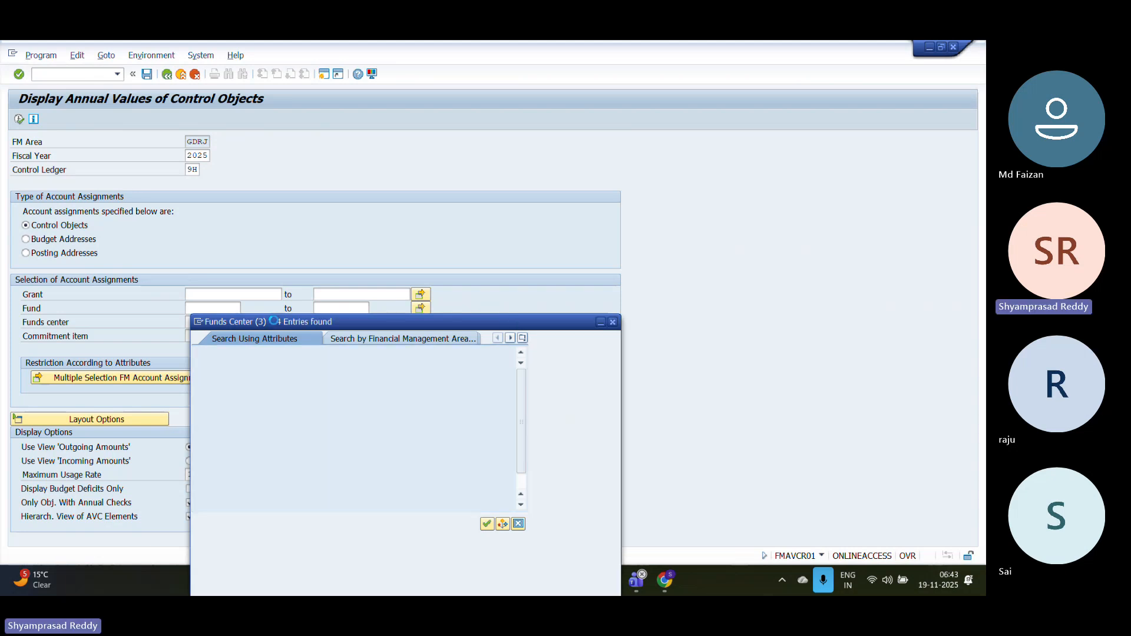
double_click(308, 157)
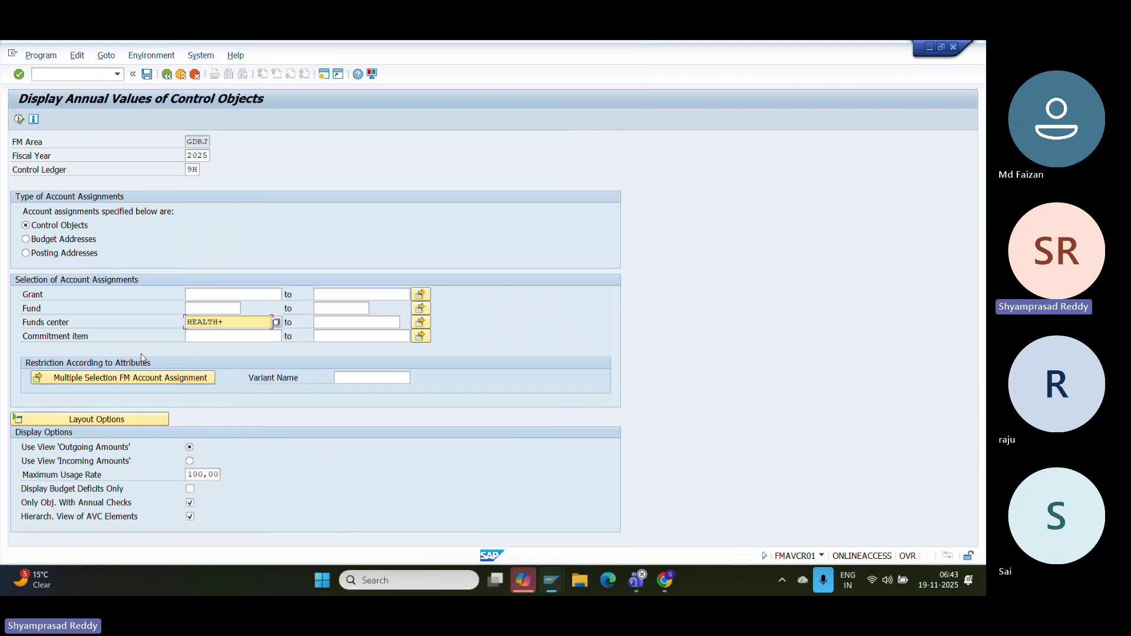
click(19, 119)
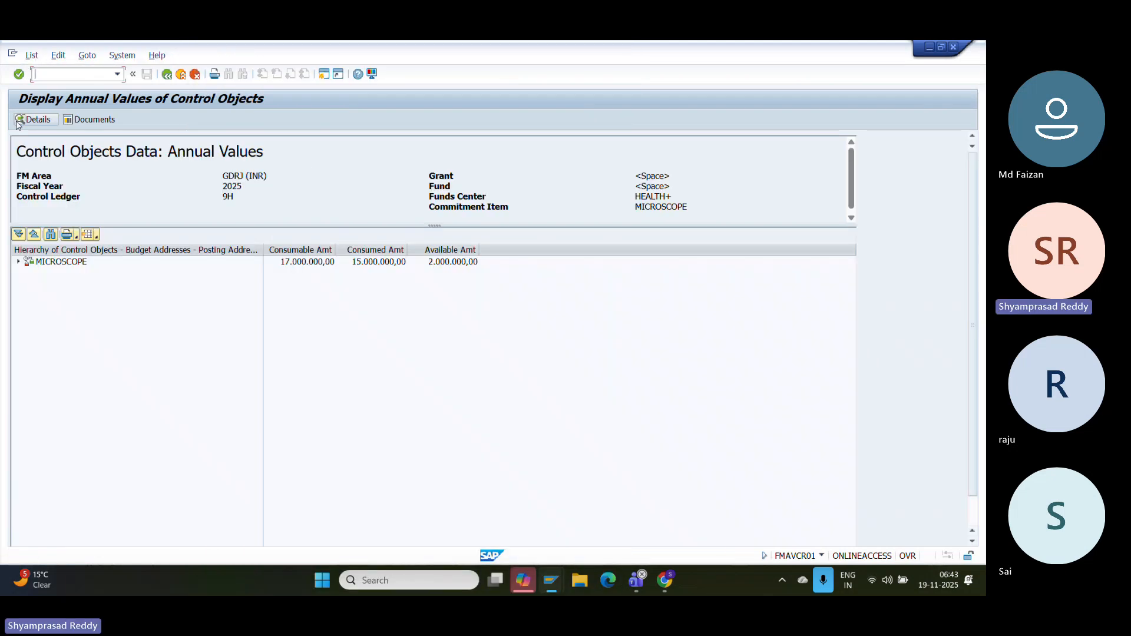
- Widen Consumed and Available columns and expand the HEALTH+/MICROSCOPE budget address showing 2.000.000,00 available
drag(406, 255, 452, 255)
drag(526, 251, 566, 251)
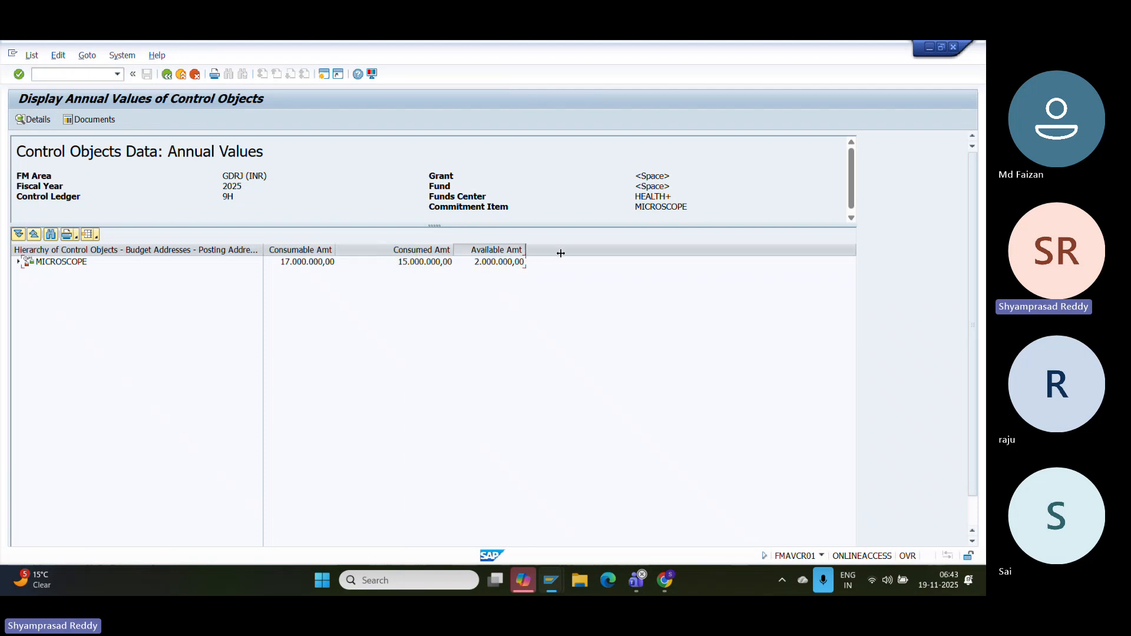
click(542, 265)
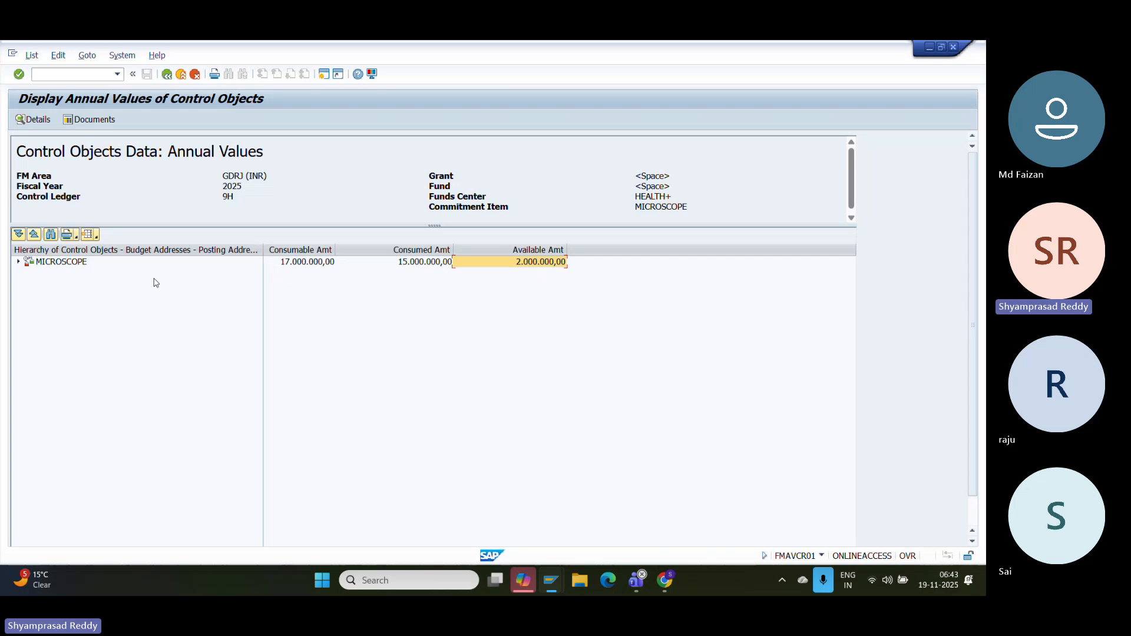
click(15, 260)
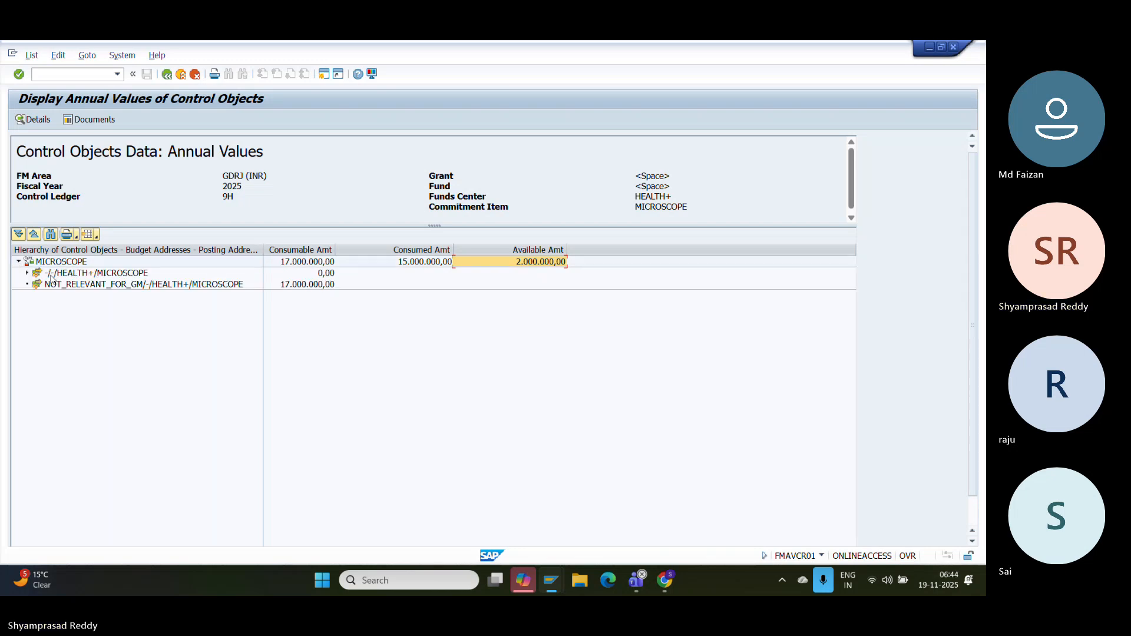
click(36, 273)
click(27, 273)
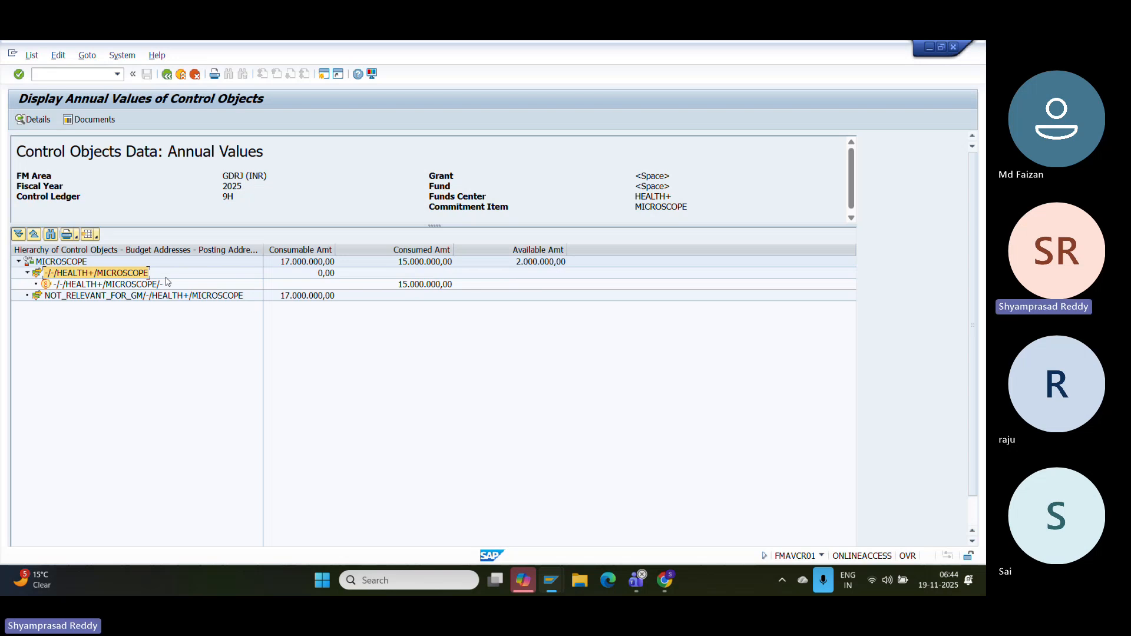
double_click(434, 284)
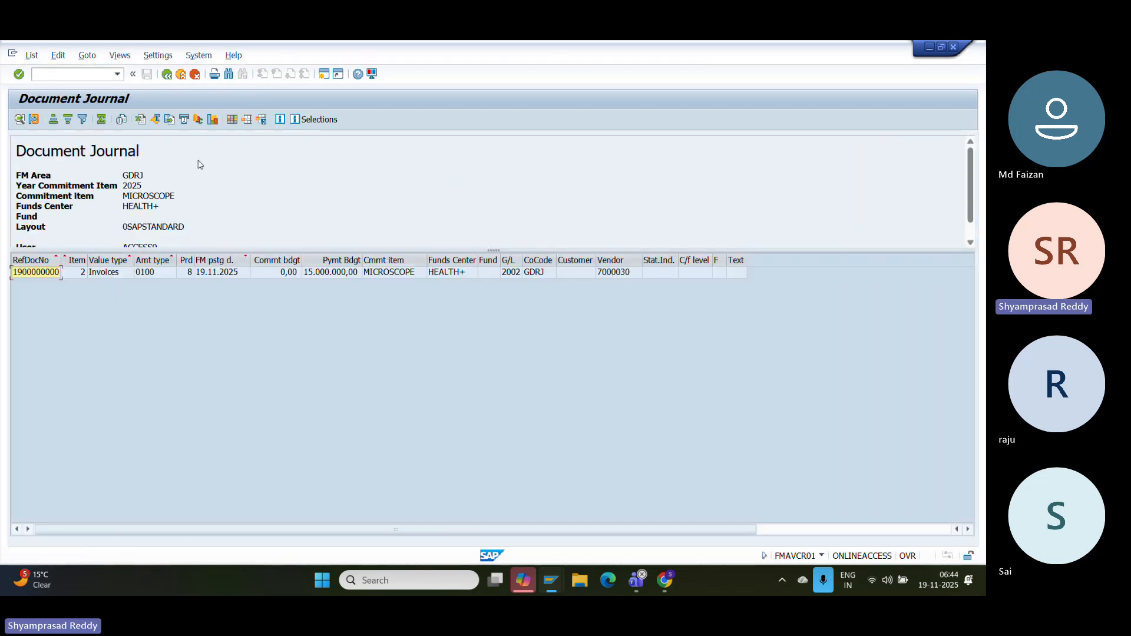
click(123, 277)
double_click(124, 276)
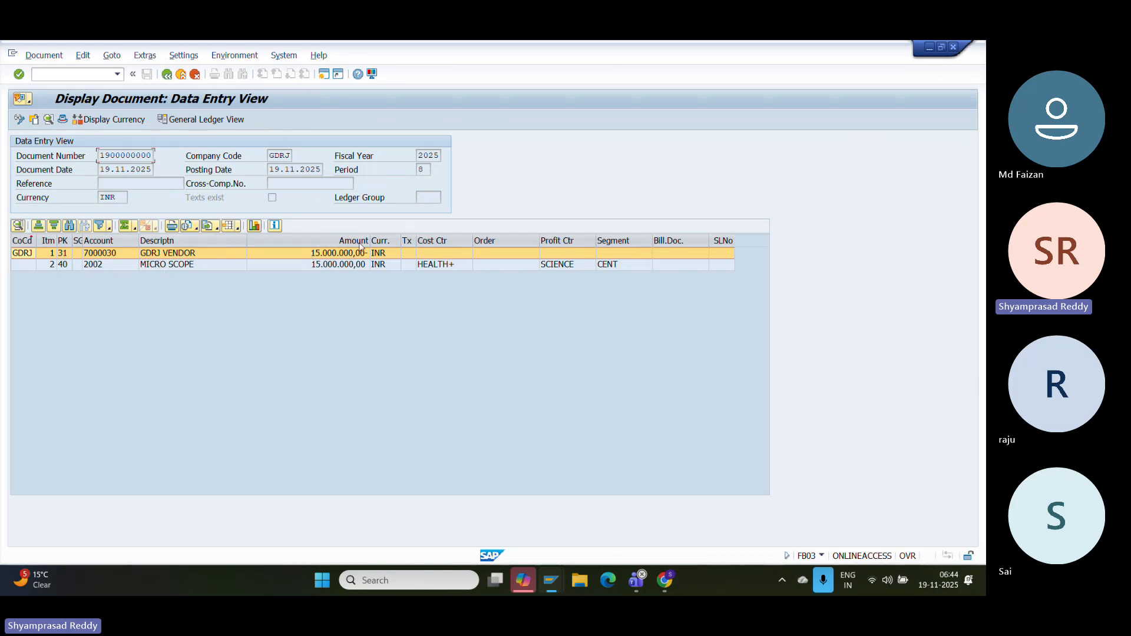
click(63, 120)
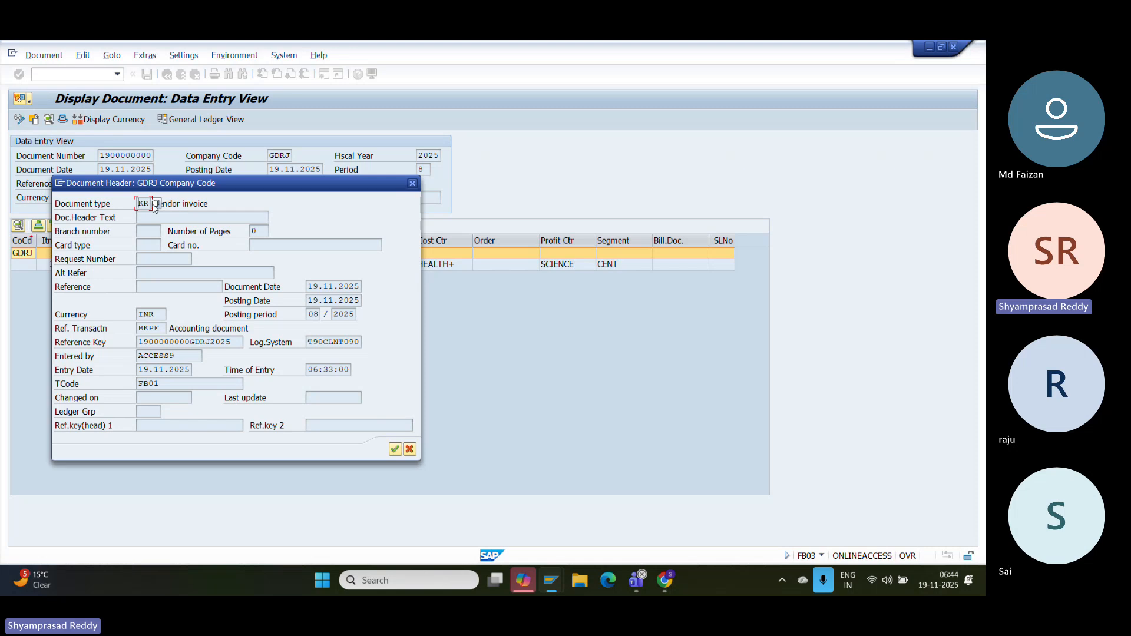
drag(150, 204, 98, 197)
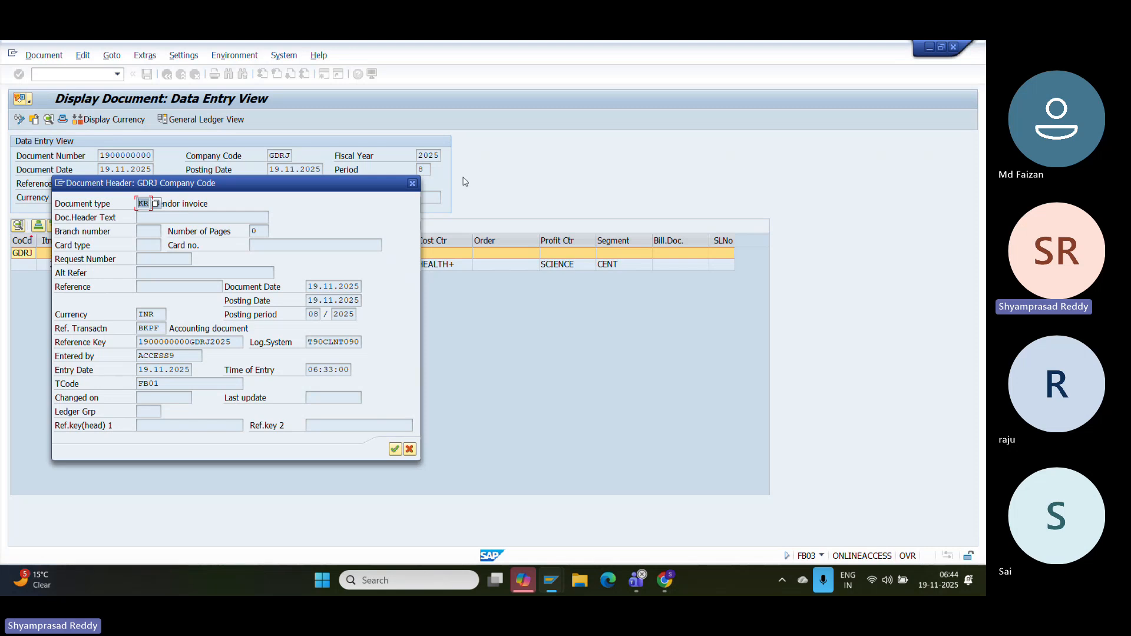
click(414, 184)
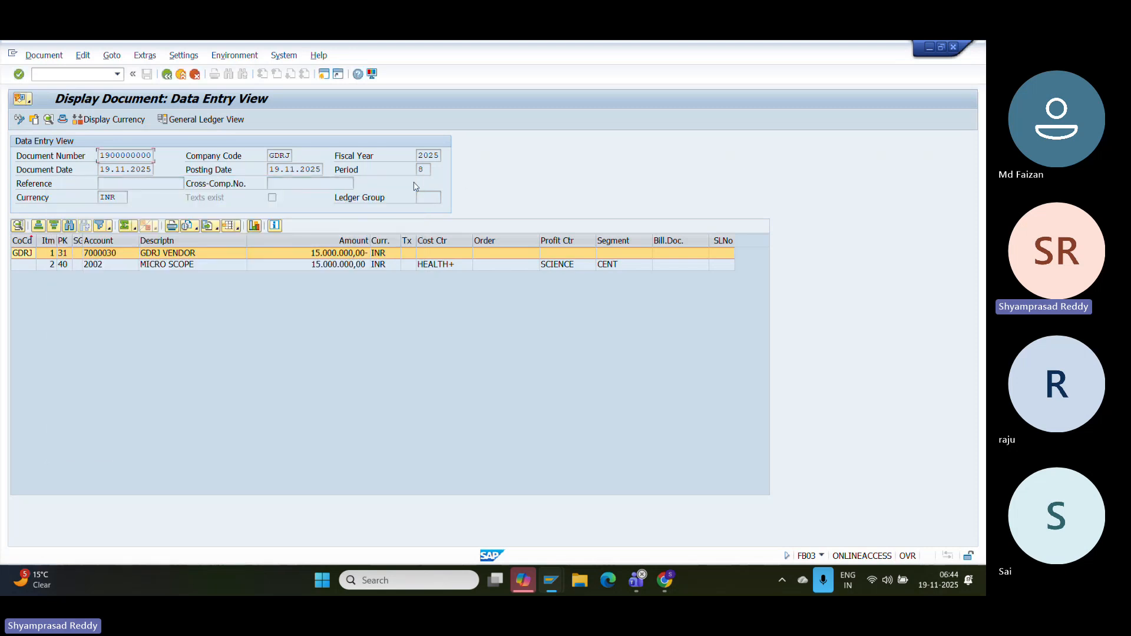
click(182, 76)
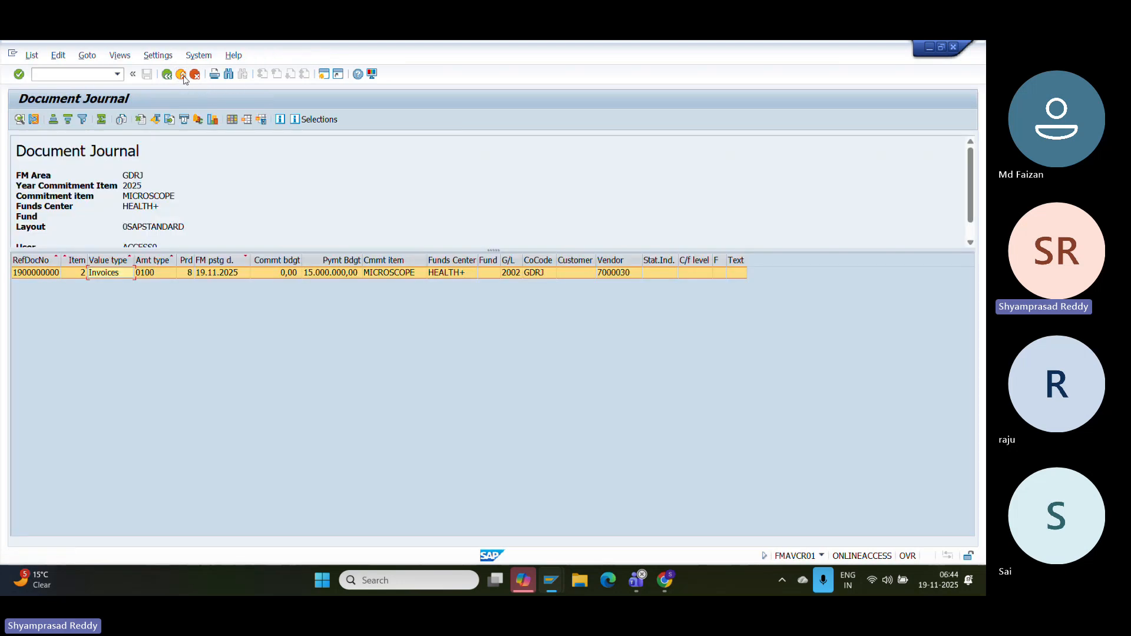
click(183, 75)
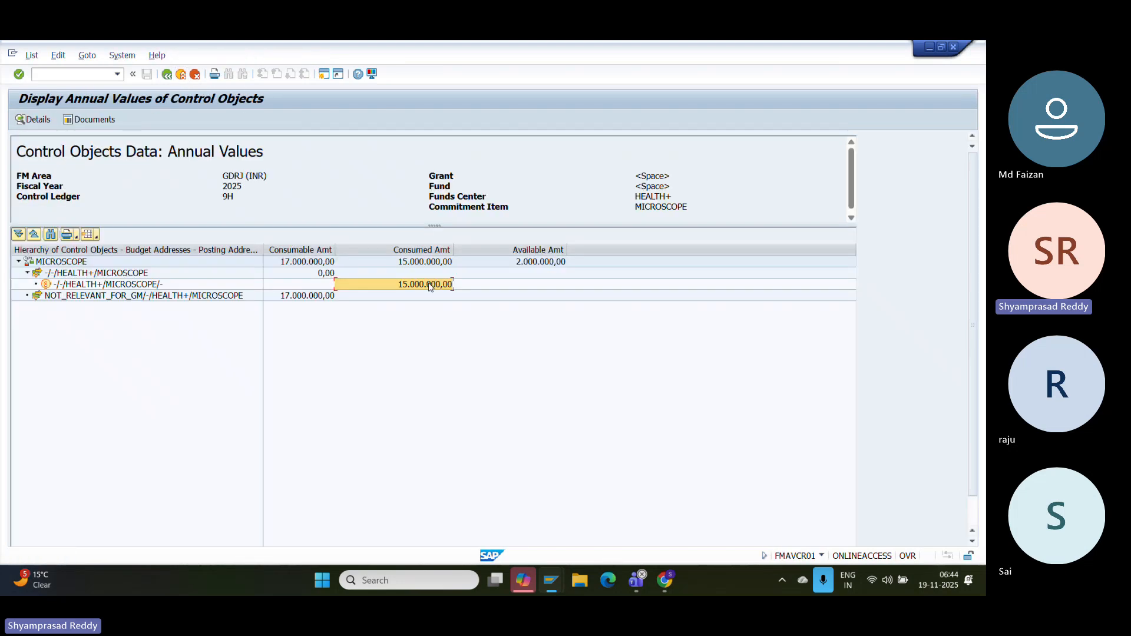
- Bring the 1.000.000,00 vendor invoice window forward and simulate its posting
click(560, 583)
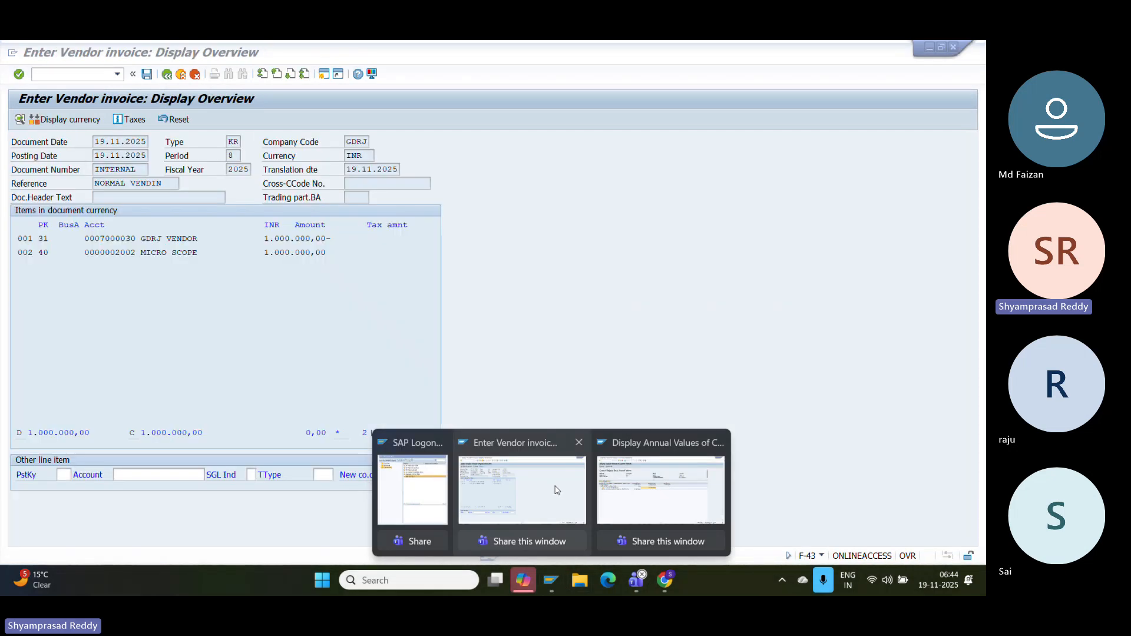
click(556, 491)
drag(319, 240, 199, 238)
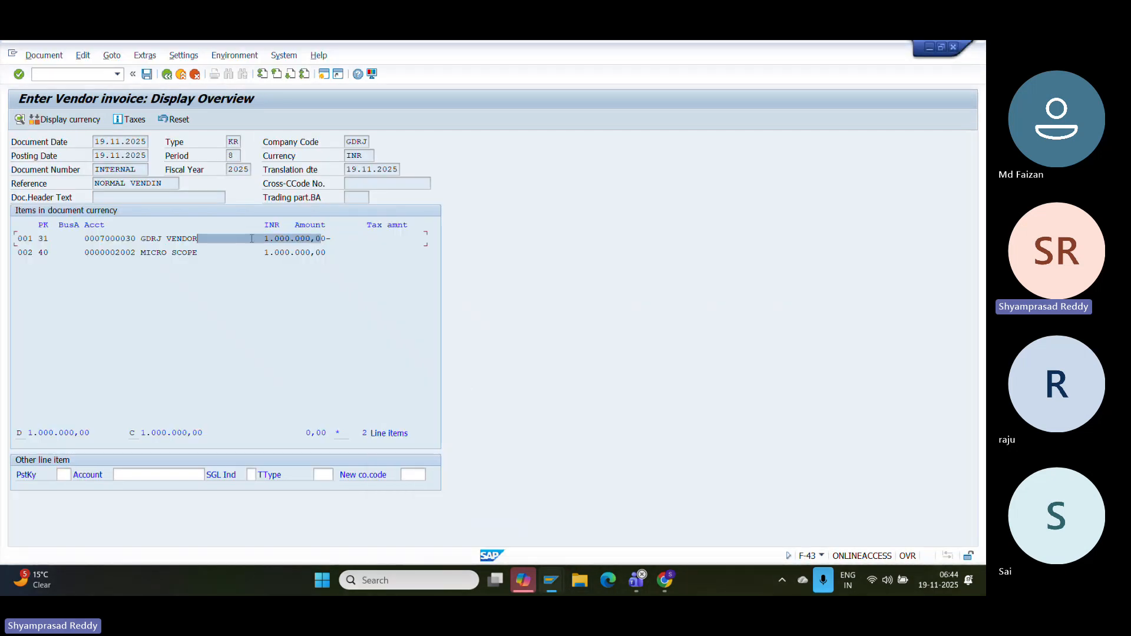
click(249, 238)
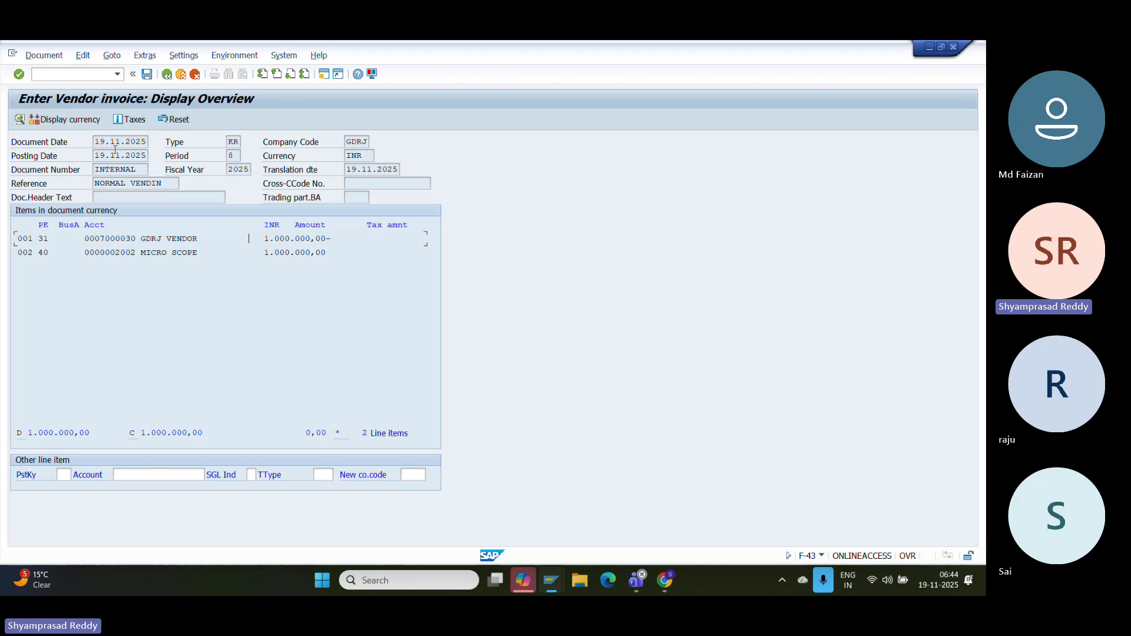
click(44, 55)
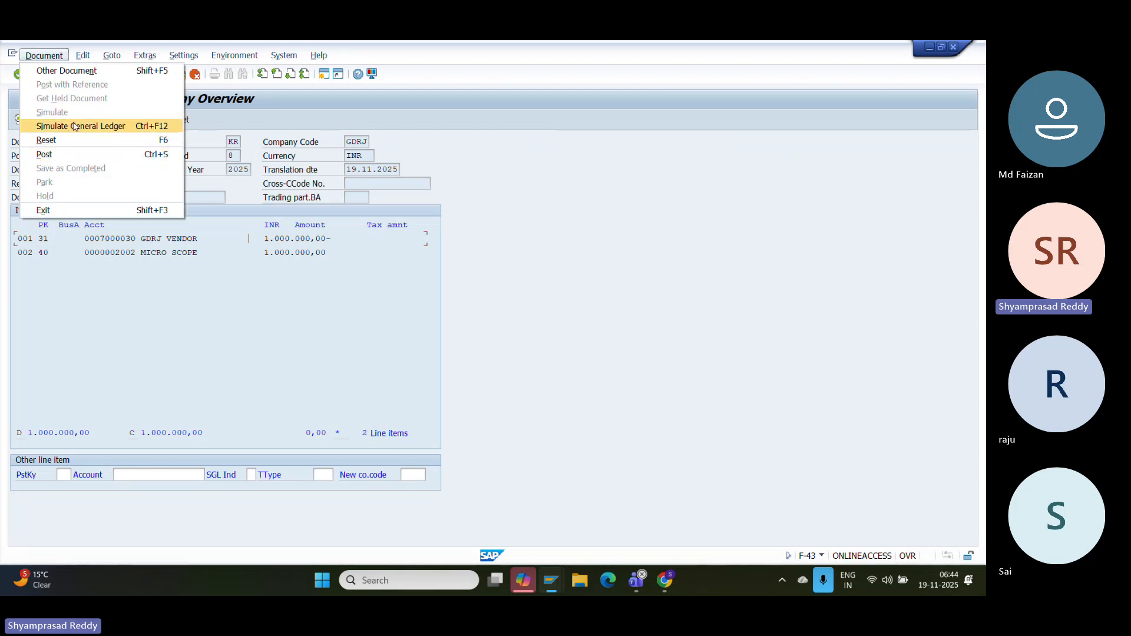
click(59, 57)
click(59, 57)
click(75, 127)
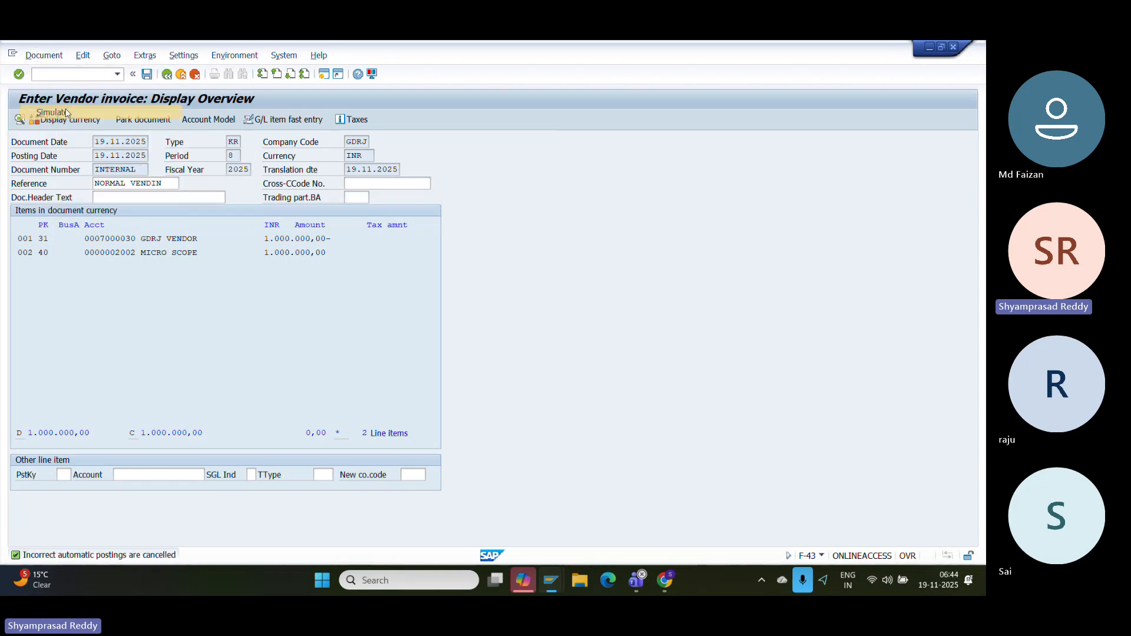
click(282, 239)
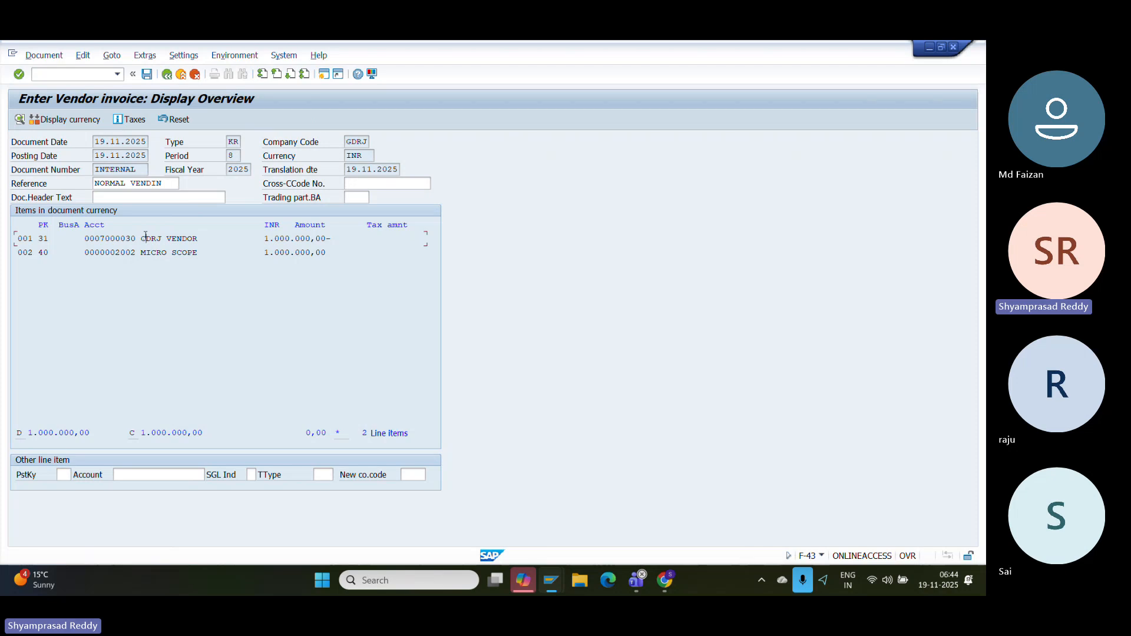
drag(243, 253, 388, 257)
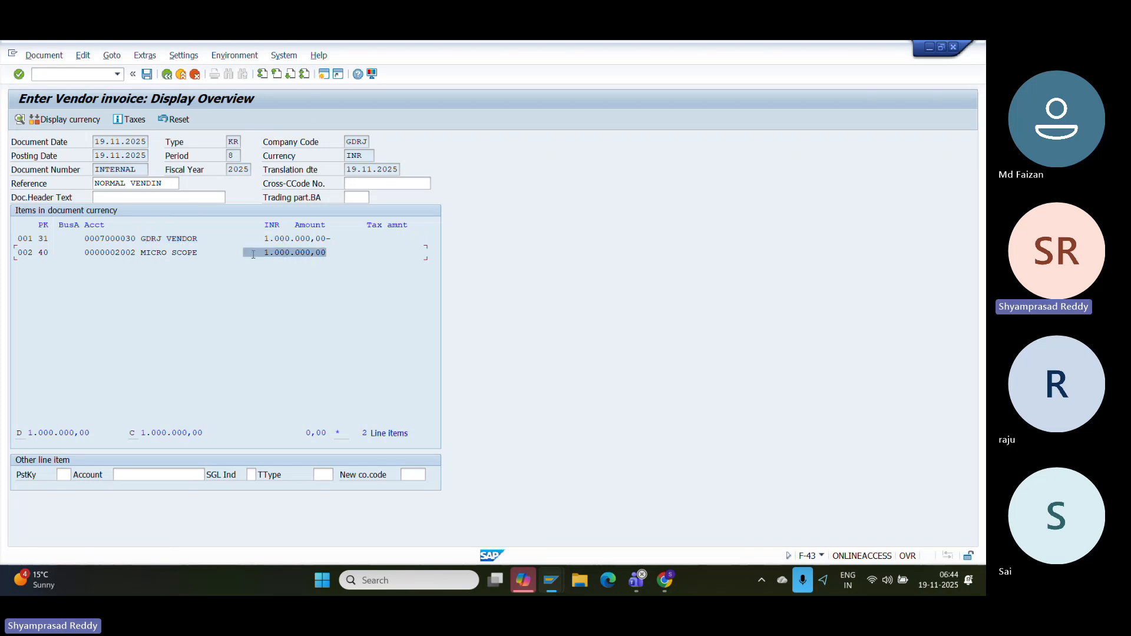
click(147, 75)
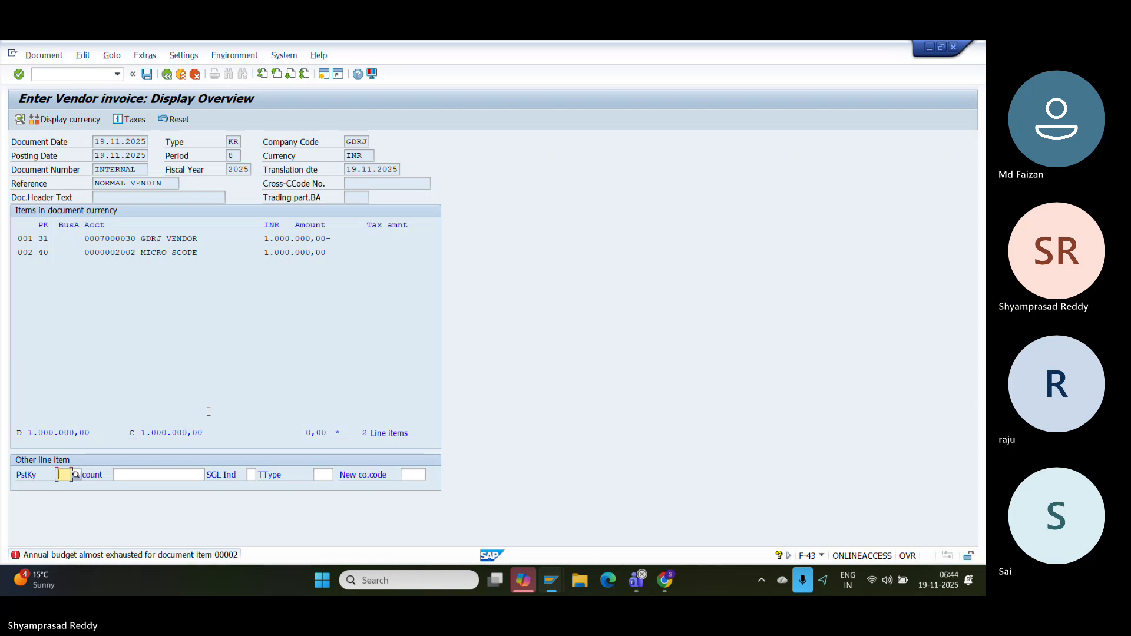
- Read the long text of the annual-budget-almost-exhausted warning, then close it
double_click(121, 555)
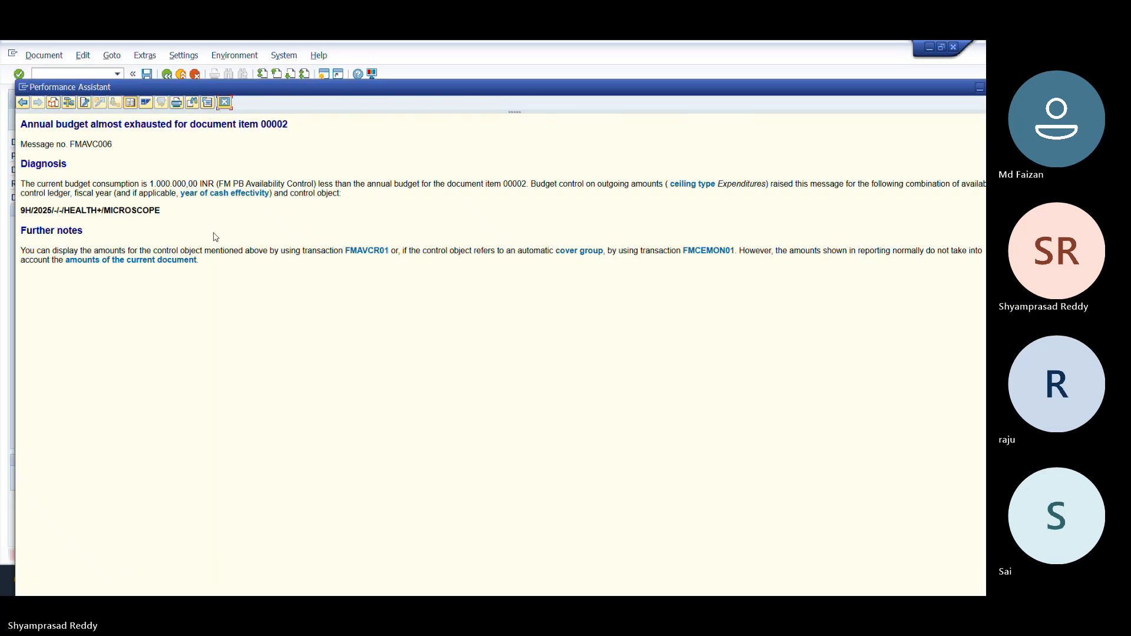
mouse_move(166, 210)
mouse_down()
mouse_move(64, 210)
mouse_move(116, 217)
mouse_move(210, 163)
mouse_move(223, 99)
mouse_up()
click(223, 103)
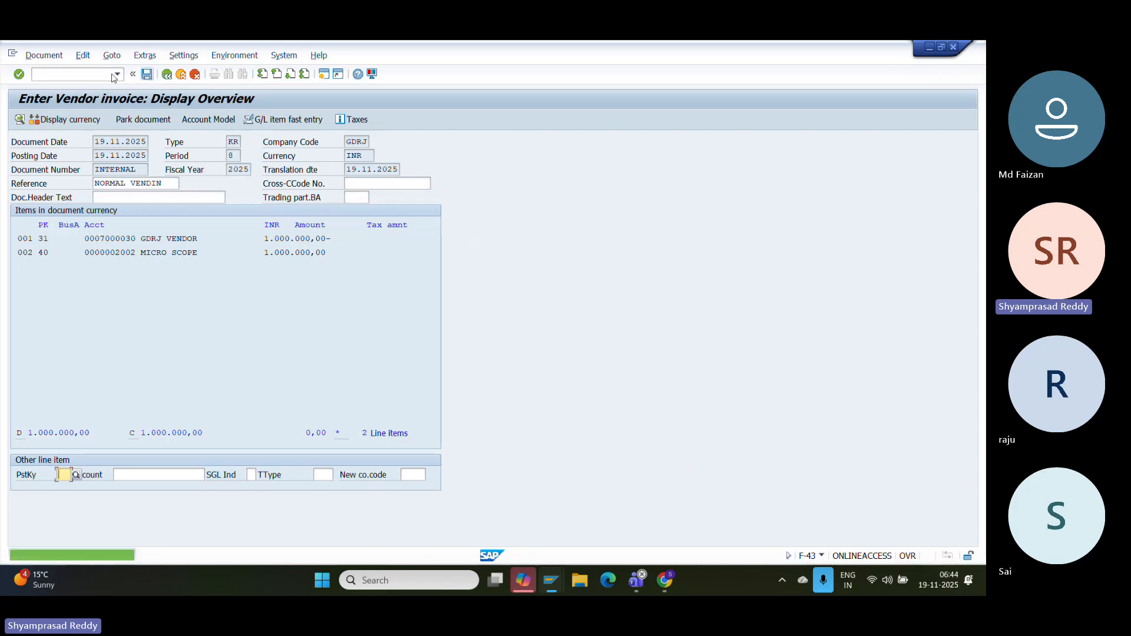
click(93, 74)
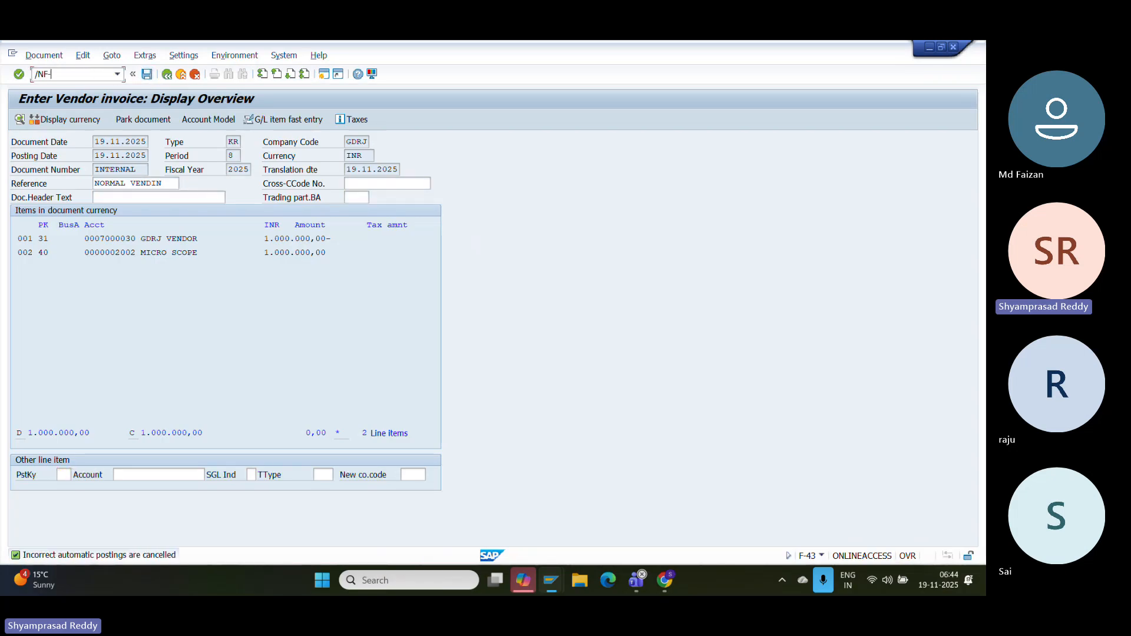
- Start F-43 with date 19112025, reference 'NORMAL VENDIN' and a 1000000 vendor line
text(/NF-43)
key(Return)
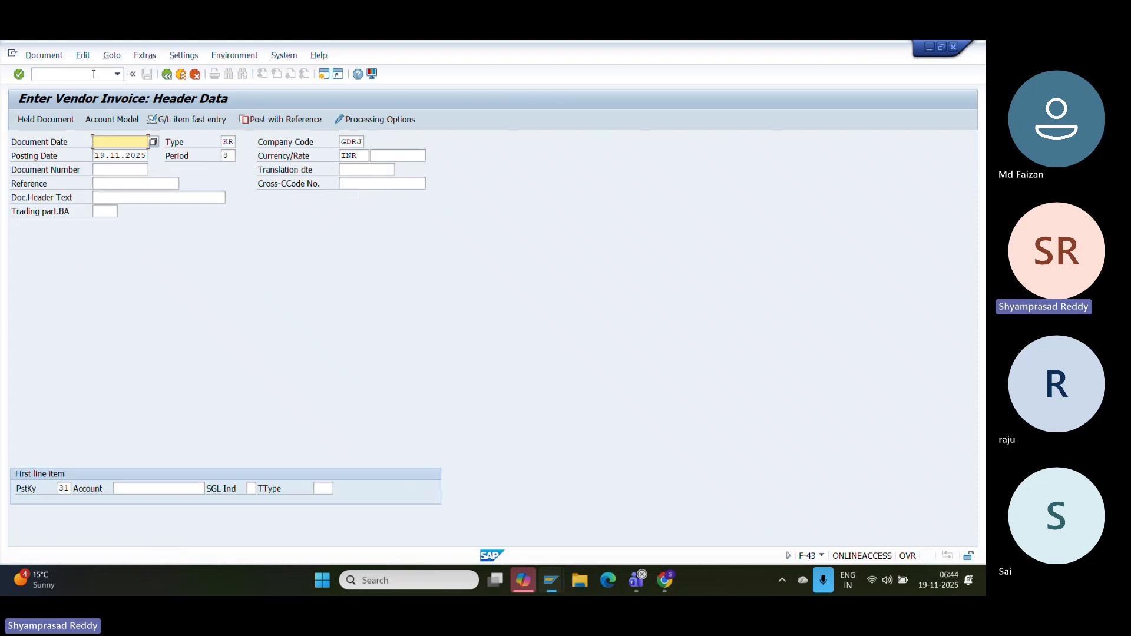
text(19112025)
key(Tab)
key(Tab)
key(Tab)
text(NORMAL VENDIN)
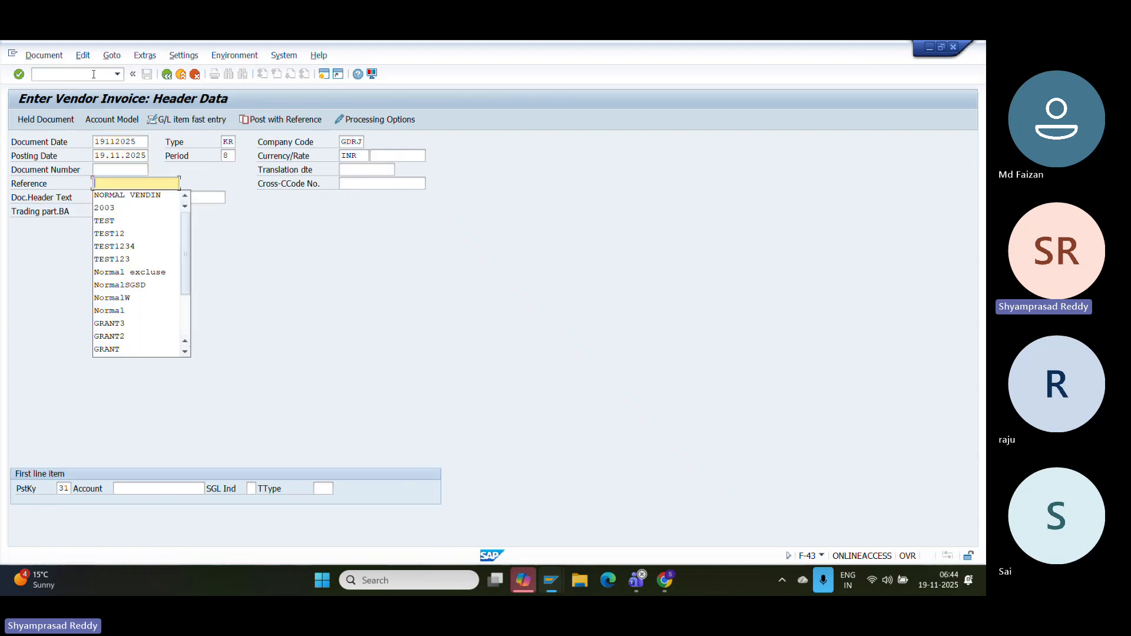
click(143, 487)
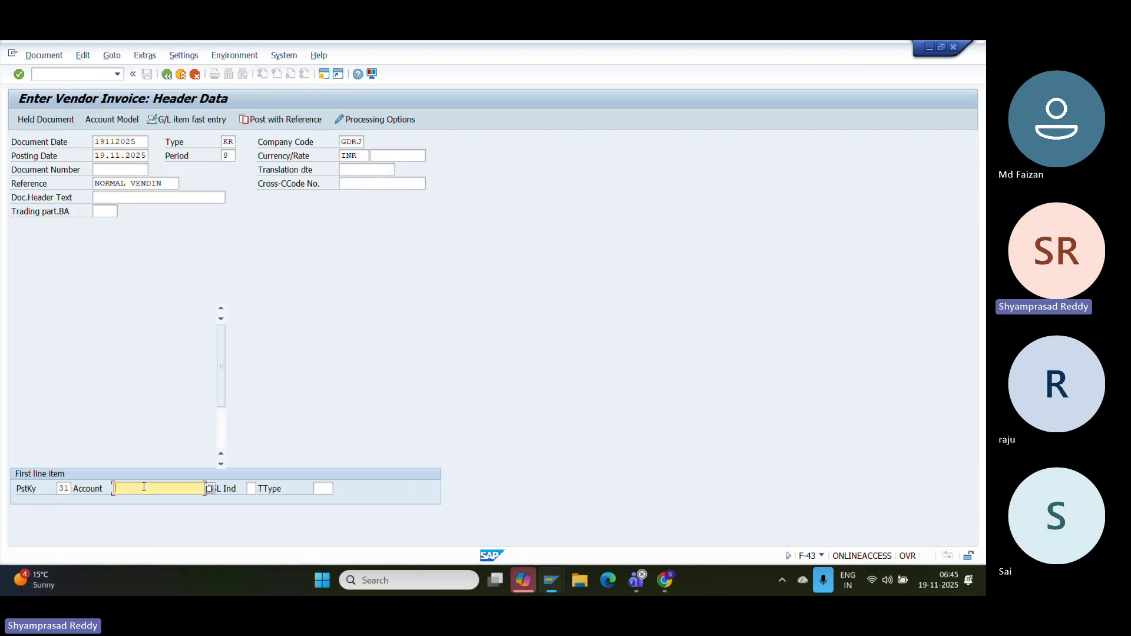
key(Return)
key(Down)
key(Return)
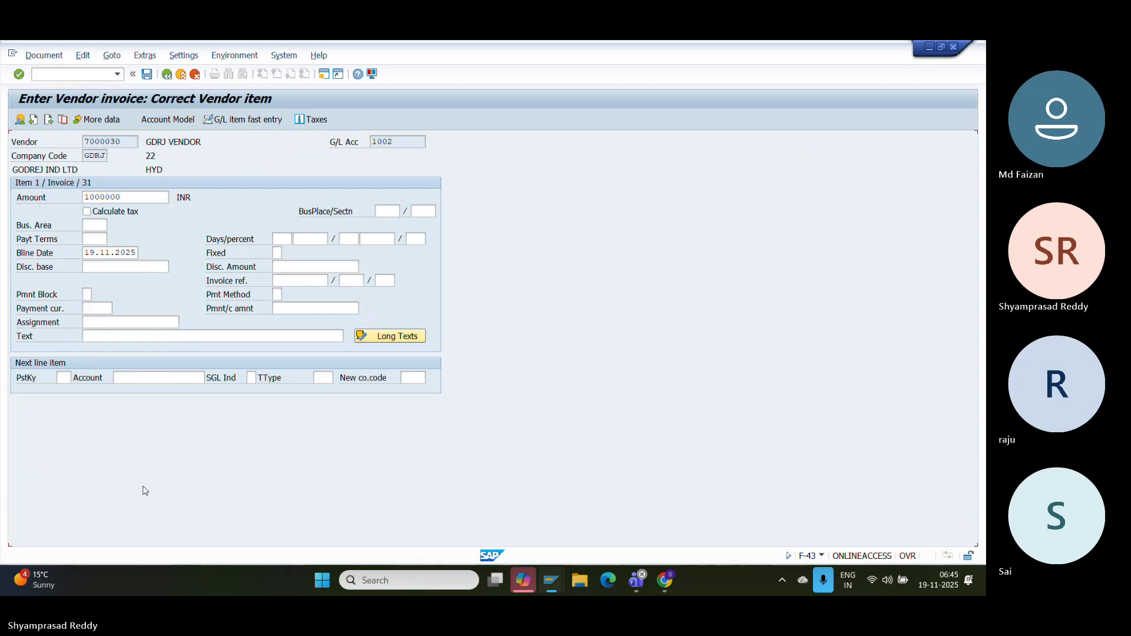
- Add a posting key 40 line to G/L 2002 for the same amount with cost center HEALTH+
click(63, 378)
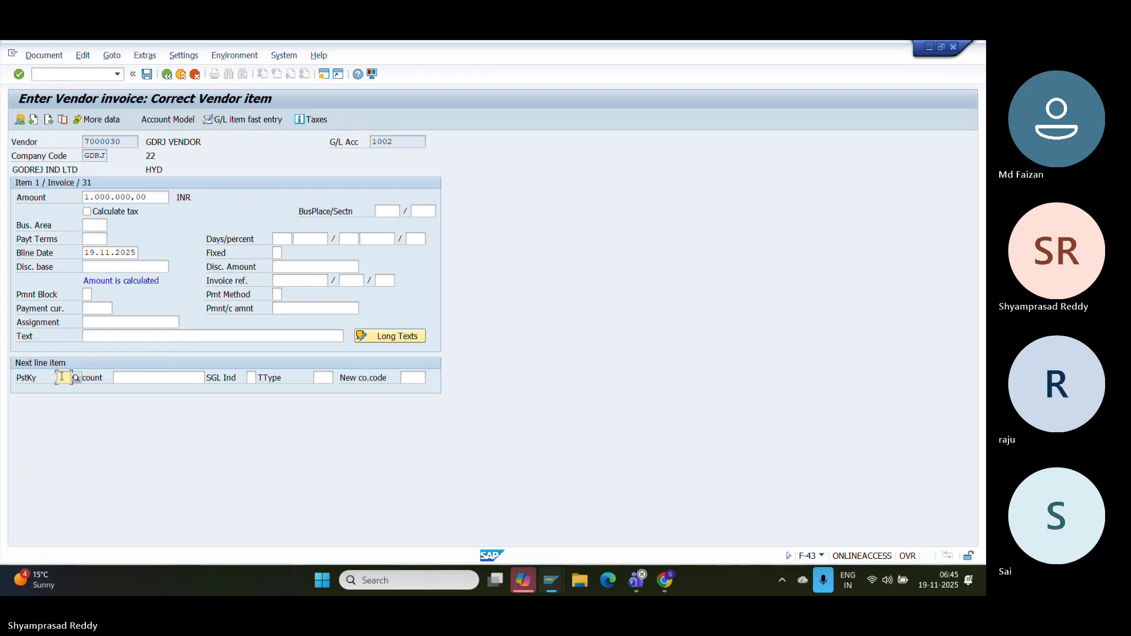
text(40)
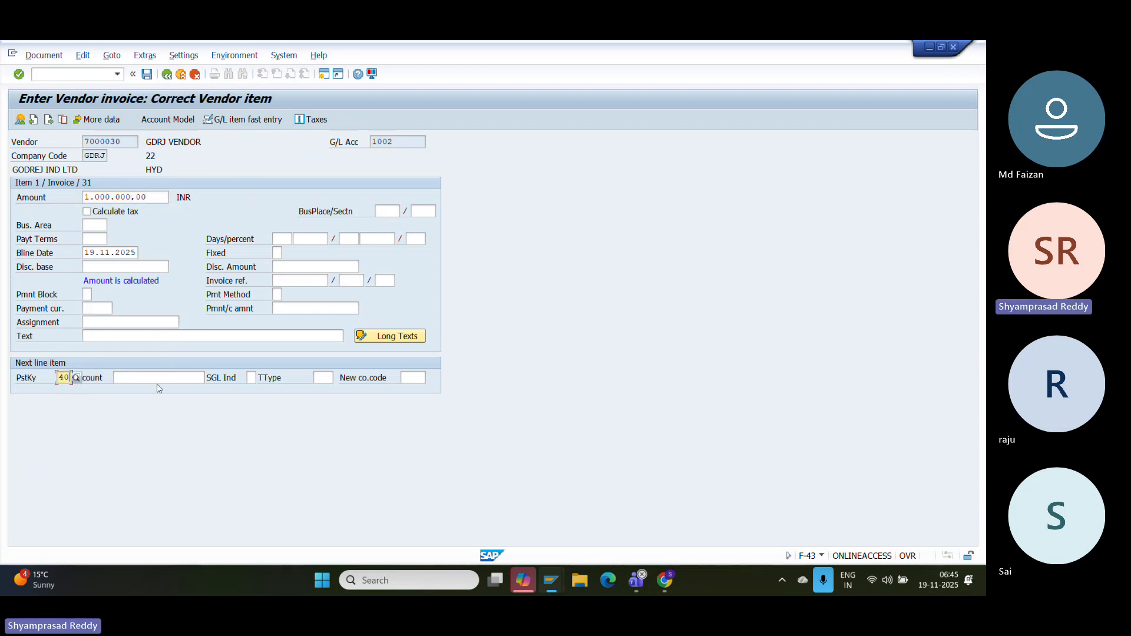
click(170, 377)
text(2002)
key(Return)
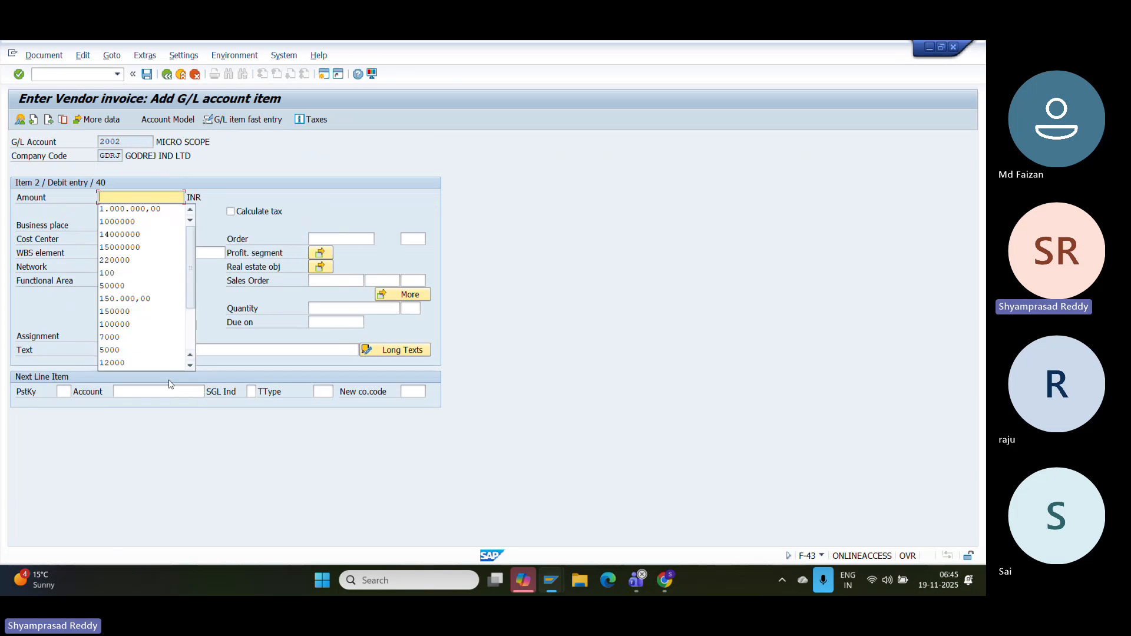
text(*)
key(Return)
key(Return)
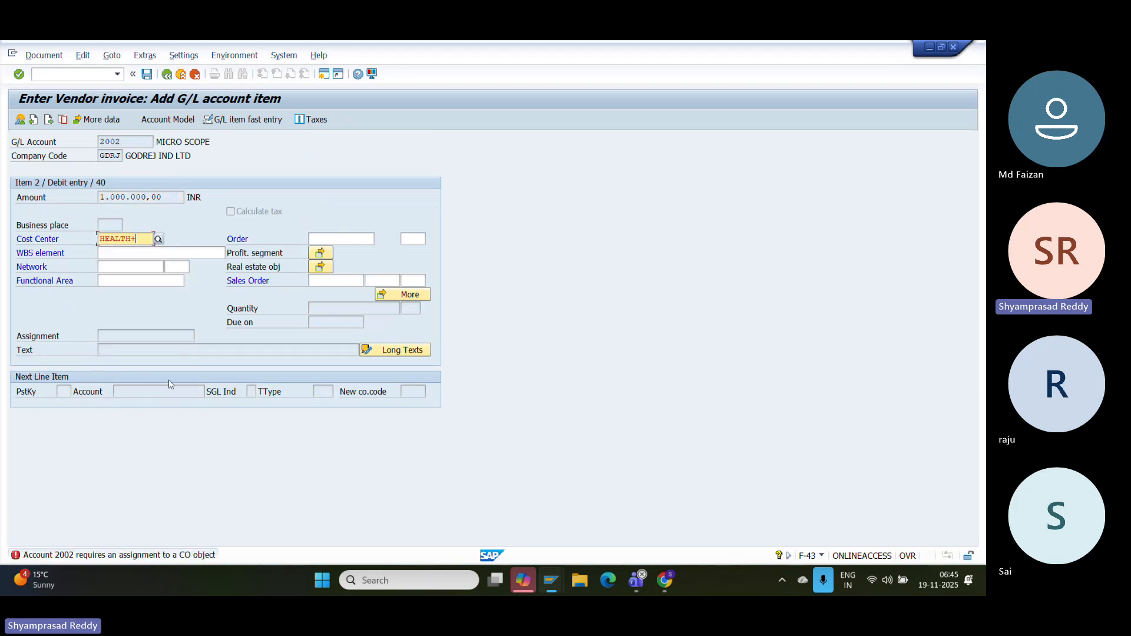
key(Tab)
key(Escape)
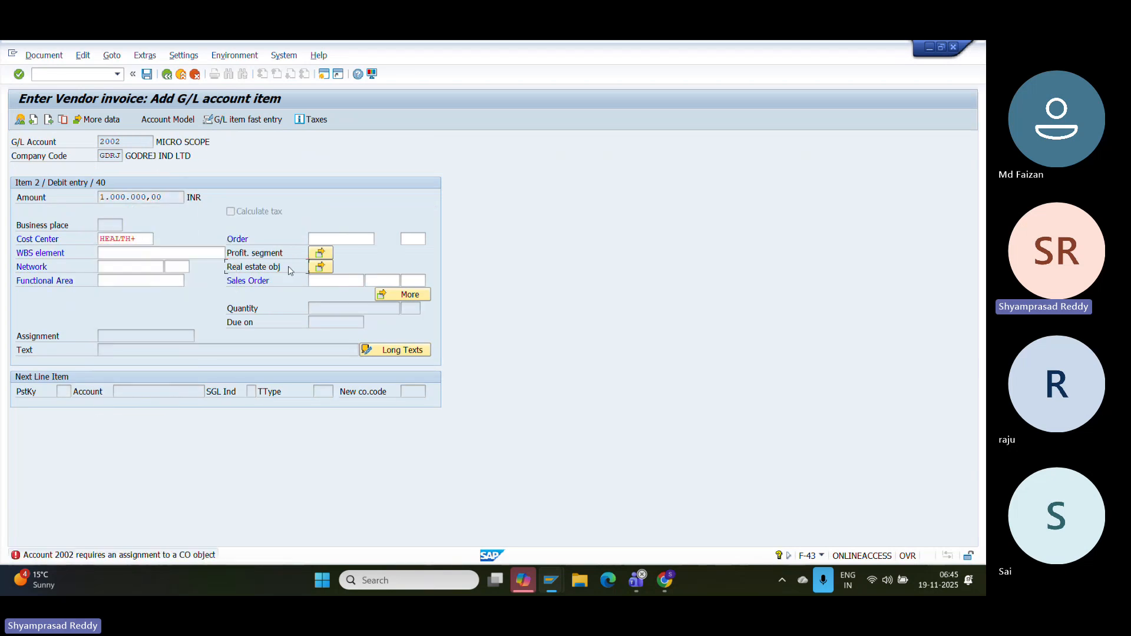
key(Return)
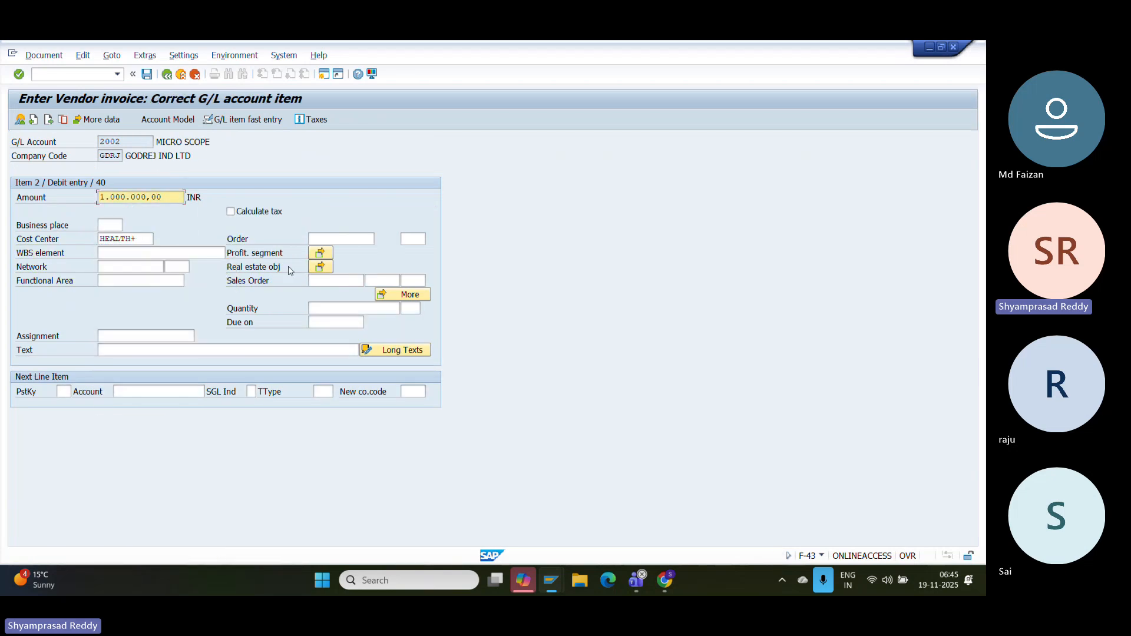
- Simulate and post the balanced invoice, leaving only the annual-budget-almost-exhausted warning
click(53, 56)
click(71, 111)
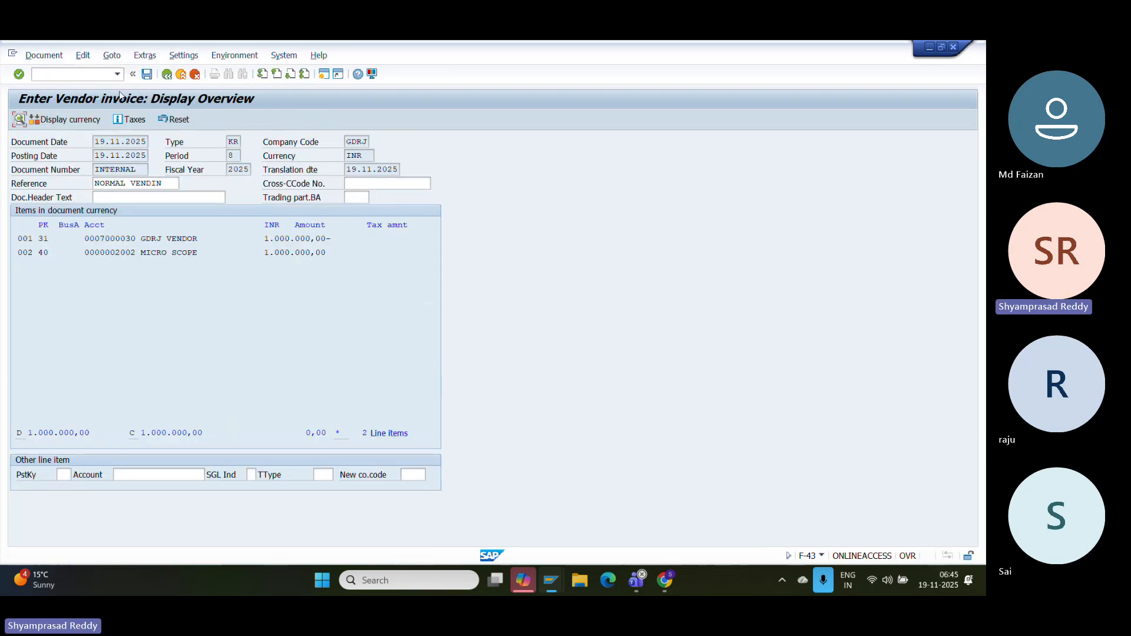
click(147, 74)
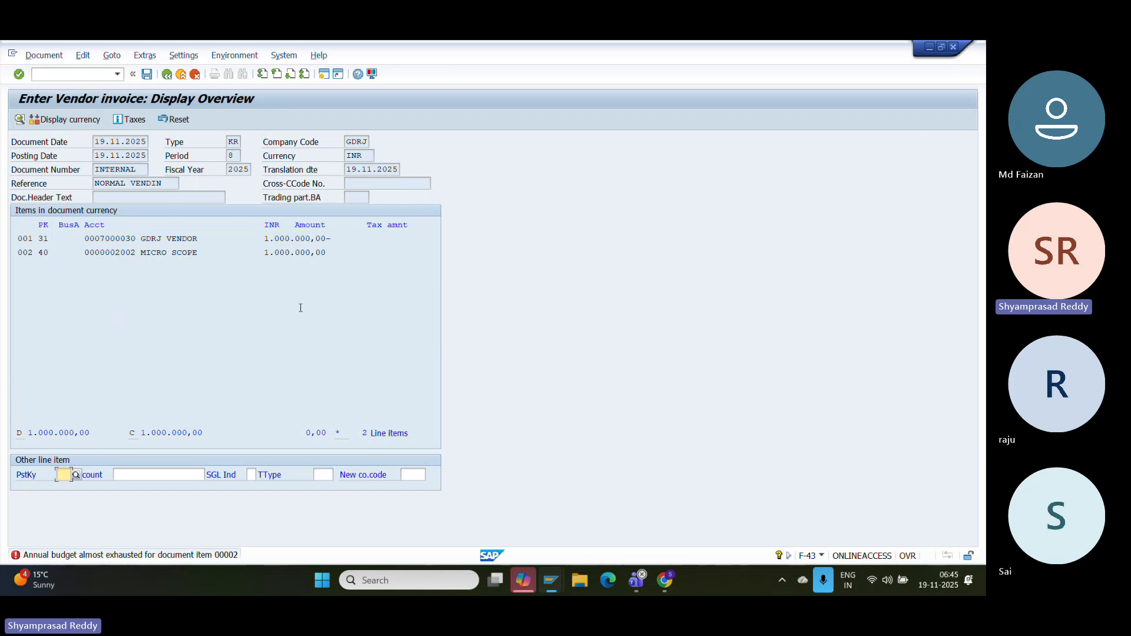
mouse_move(549, 582)
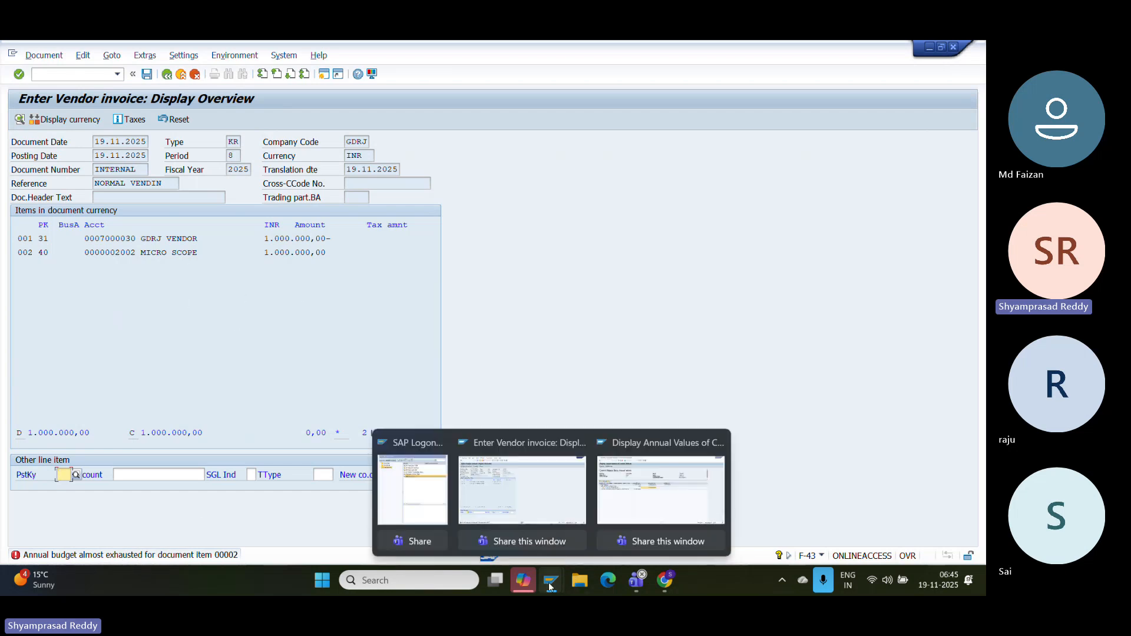
- Close the FMAVCR01 annual values report and start transaction SPRO
click(545, 509)
mouse_move(560, 584)
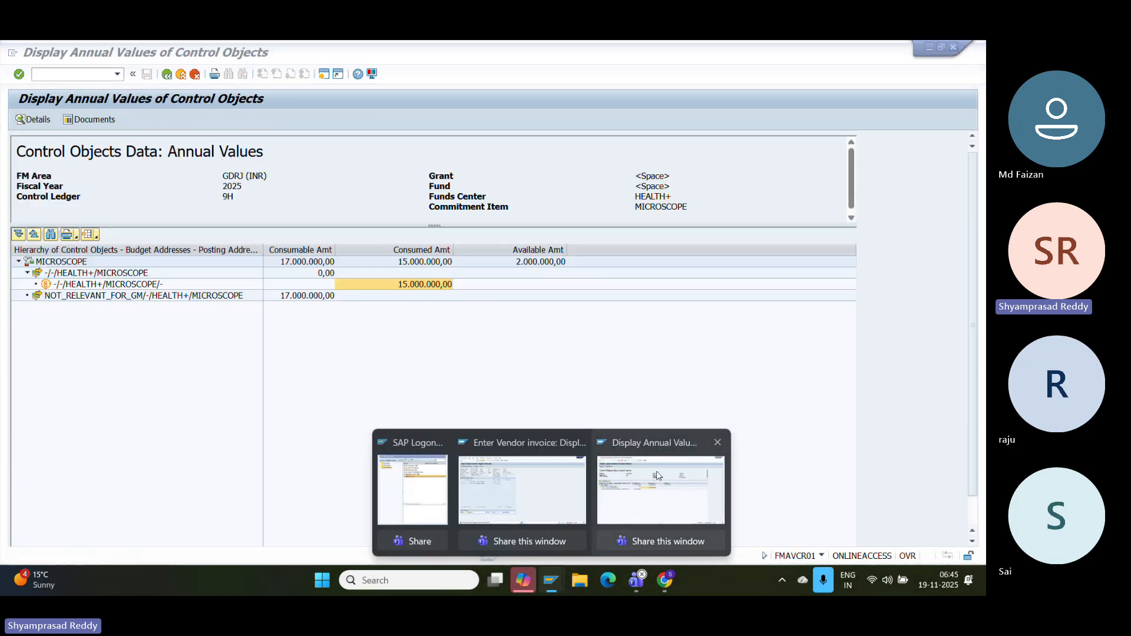
click(657, 482)
click(182, 74)
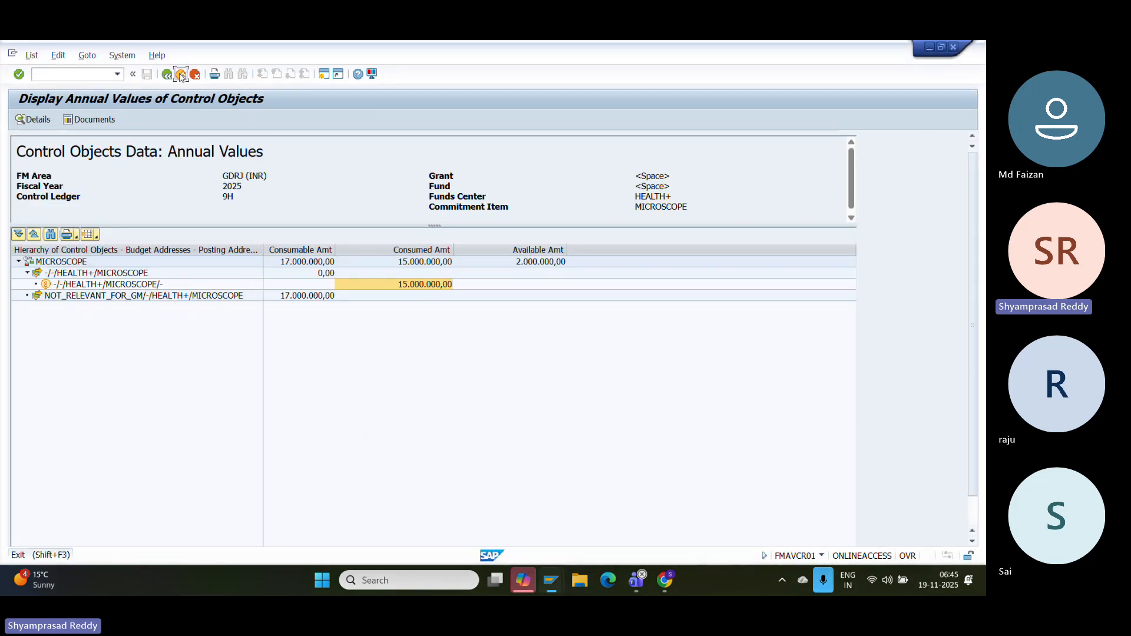
text(/nspro)
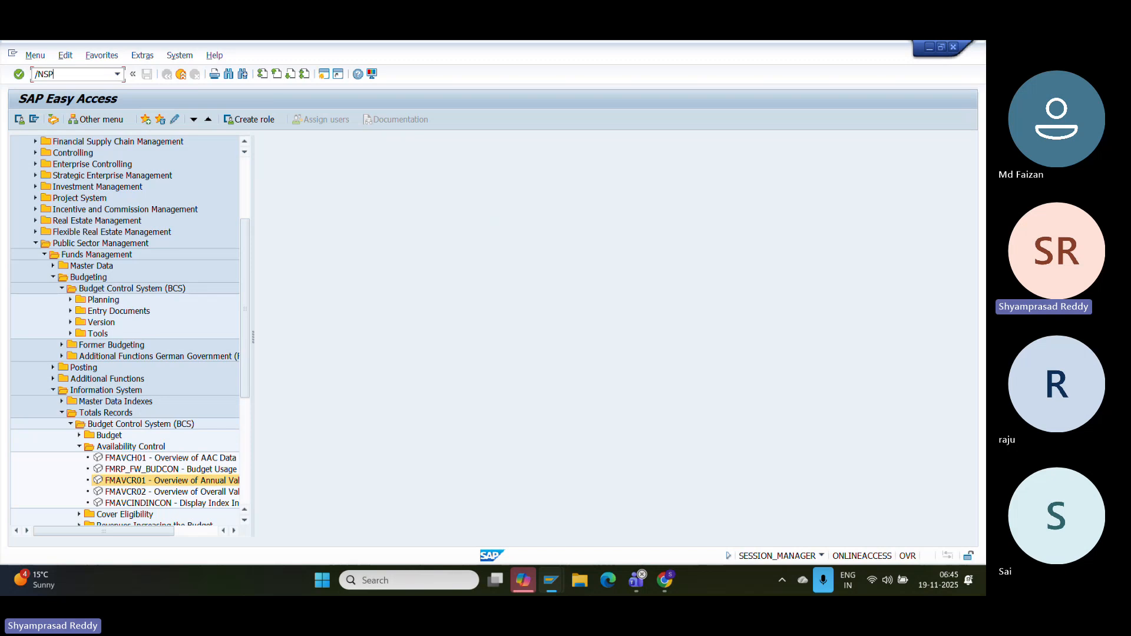
key(Return)
- Navigate the Reference IMG through Public Sector Management, BCS and Availability Control to Edit Tolerance Profiles
click(61, 121)
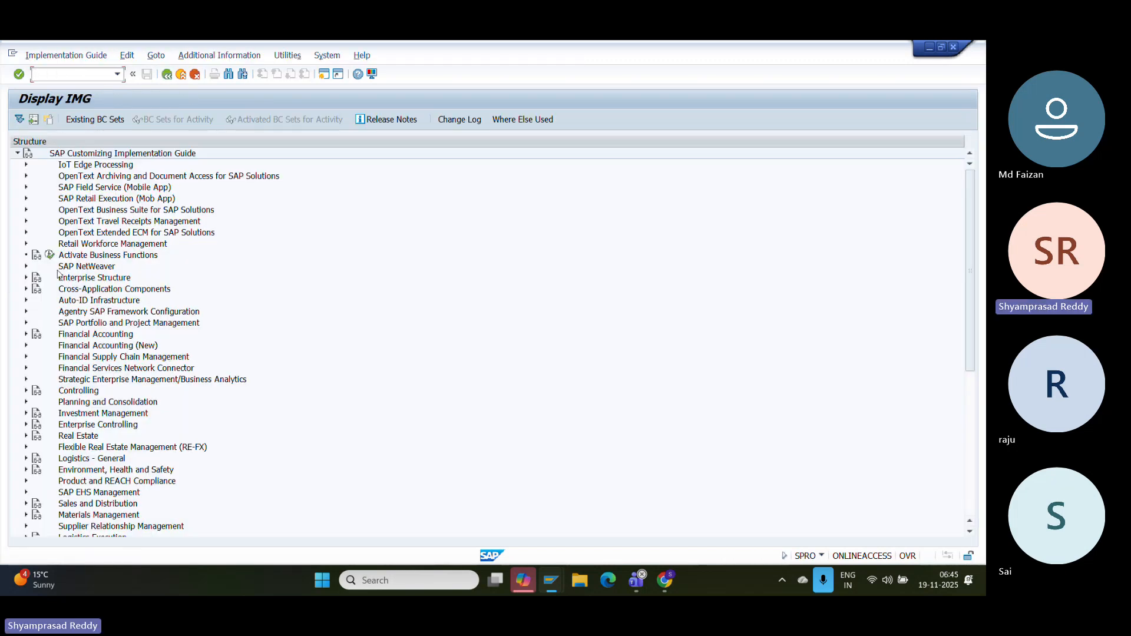
click(969, 460)
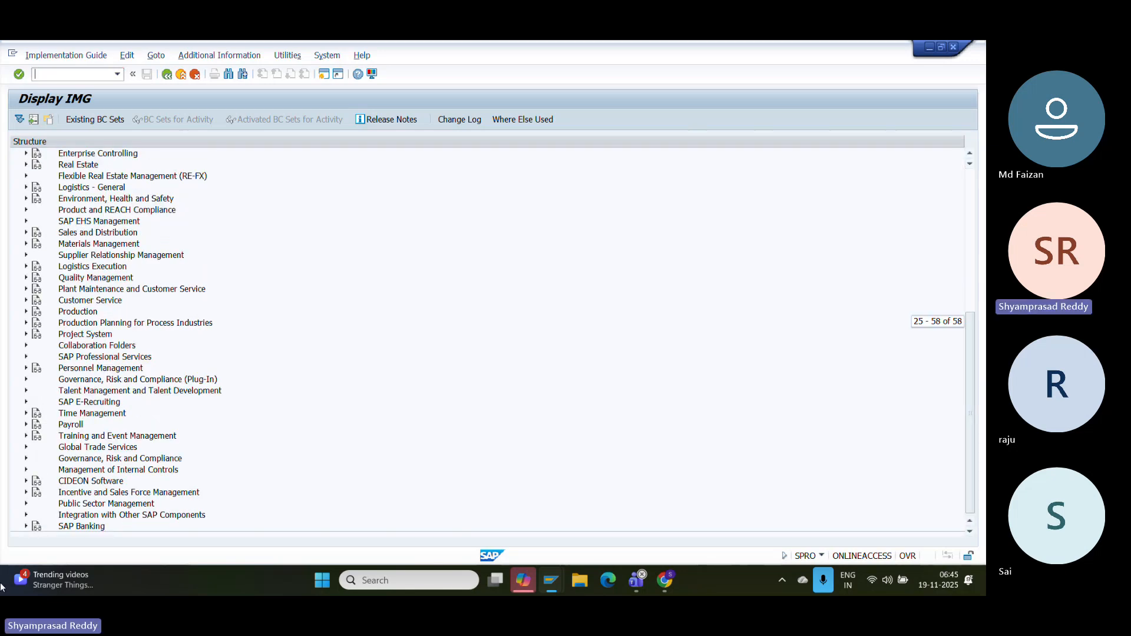
double_click(36, 506)
click(34, 492)
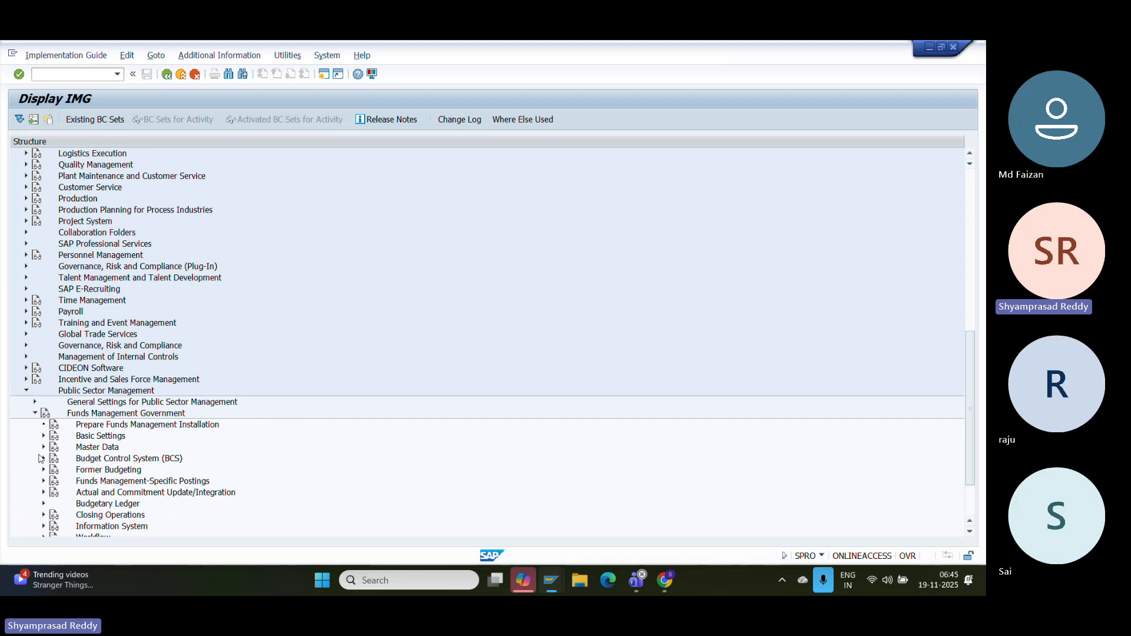
click(42, 458)
click(52, 481)
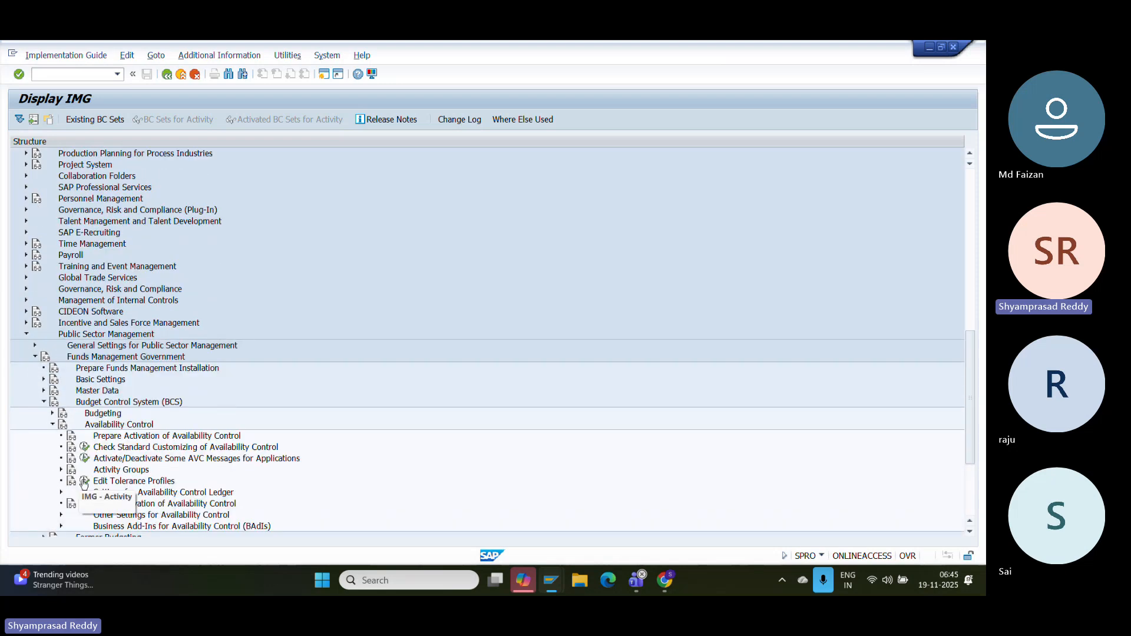
click(85, 480)
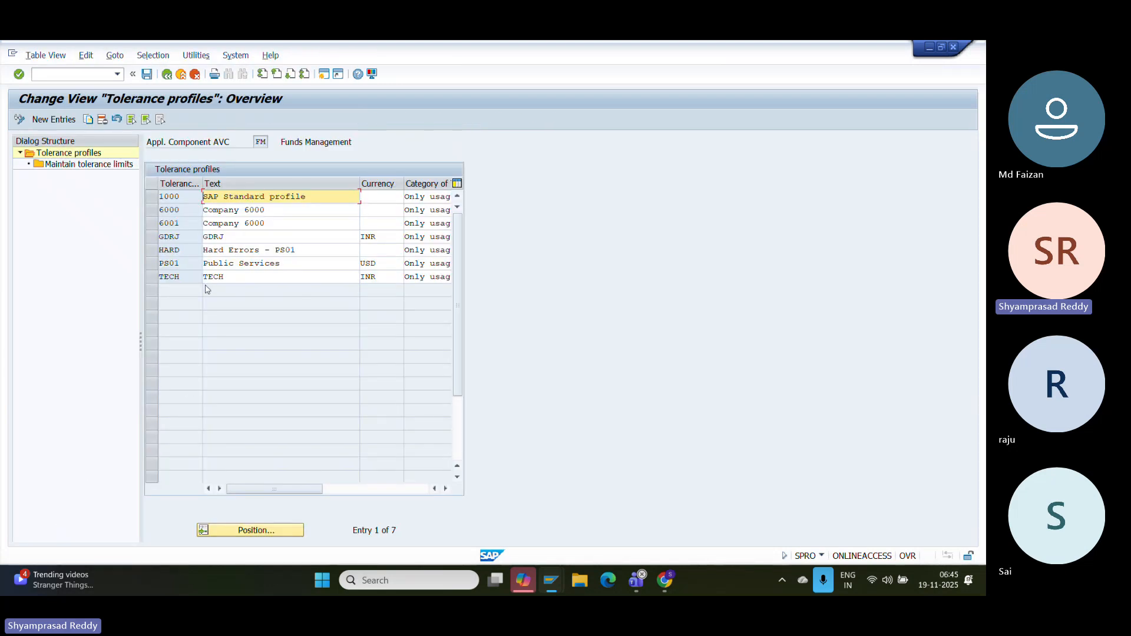
- Open tolerance profile GDRJ's limits, showing an error message at 90,00 usage
click(152, 236)
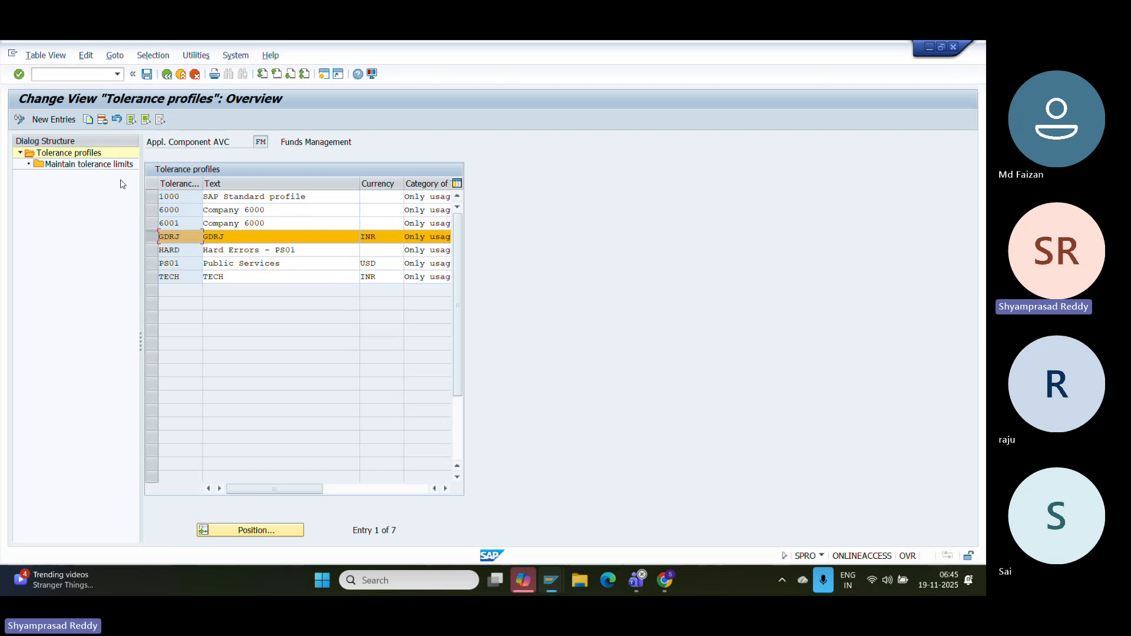
double_click(89, 165)
double_click(619, 197)
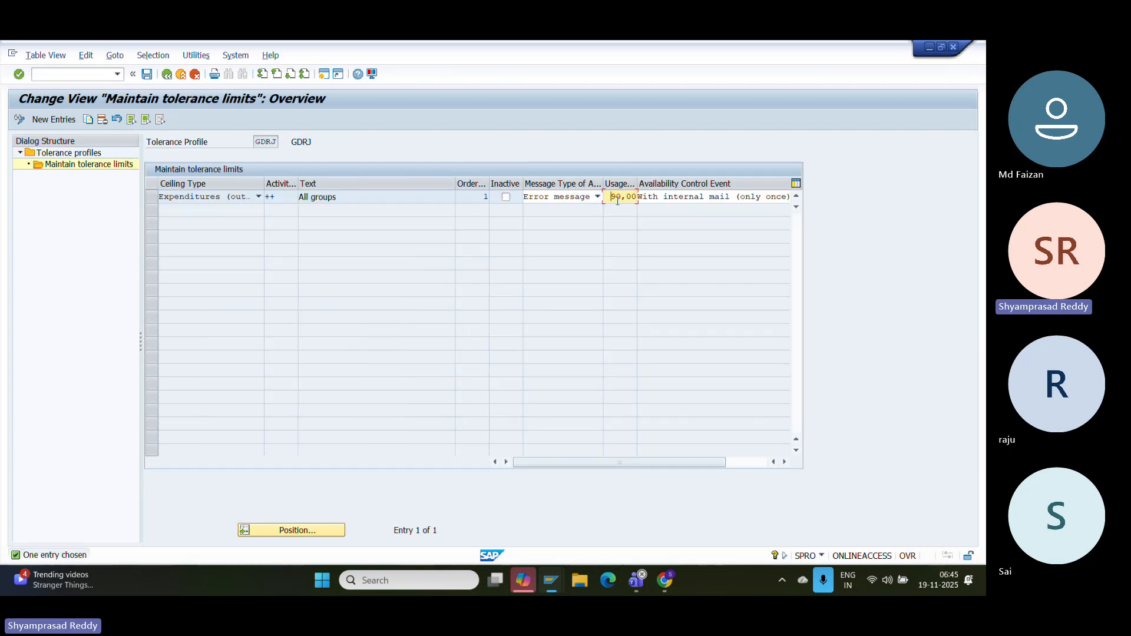
click(403, 580)
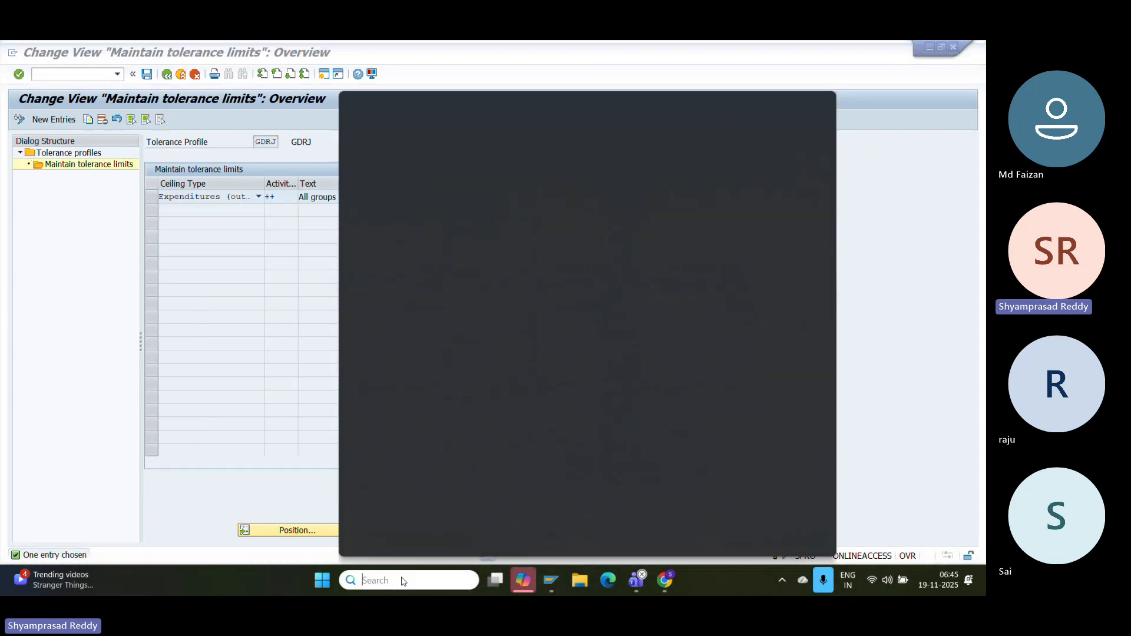
- Launch Calculator, move it to the left, and enter 2000000
text(CAL)
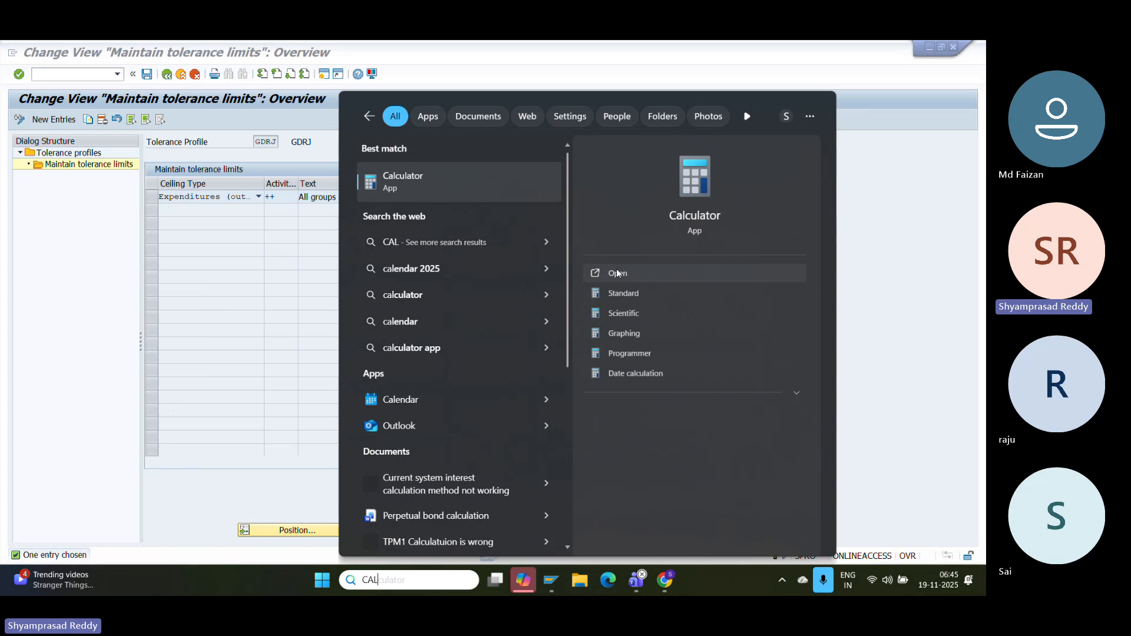
click(619, 277)
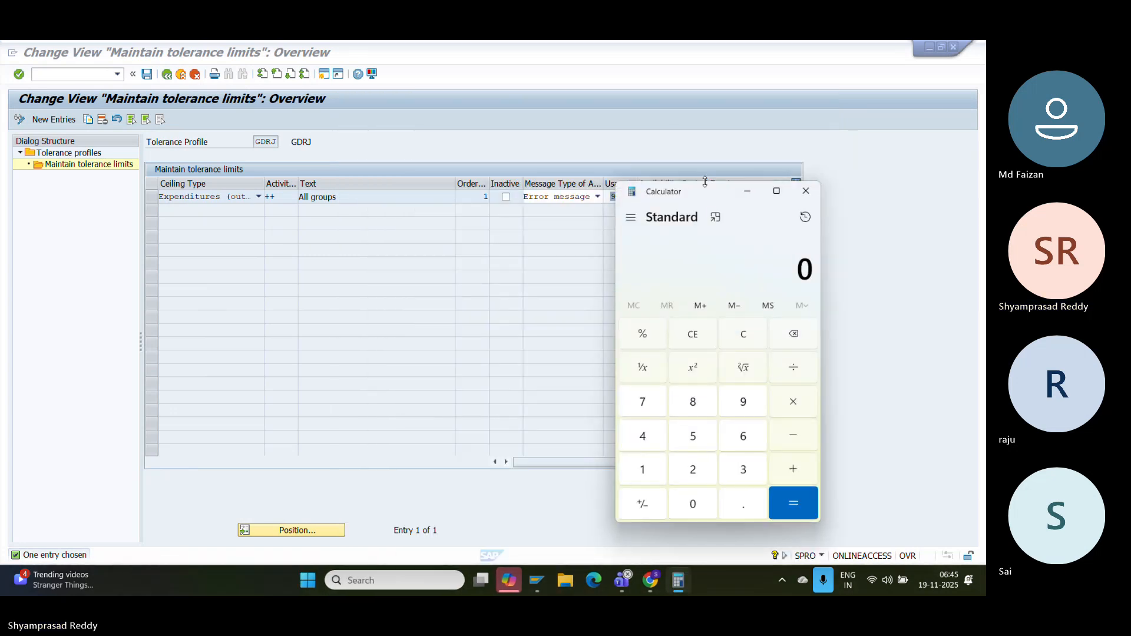
drag(687, 192, 194, 87)
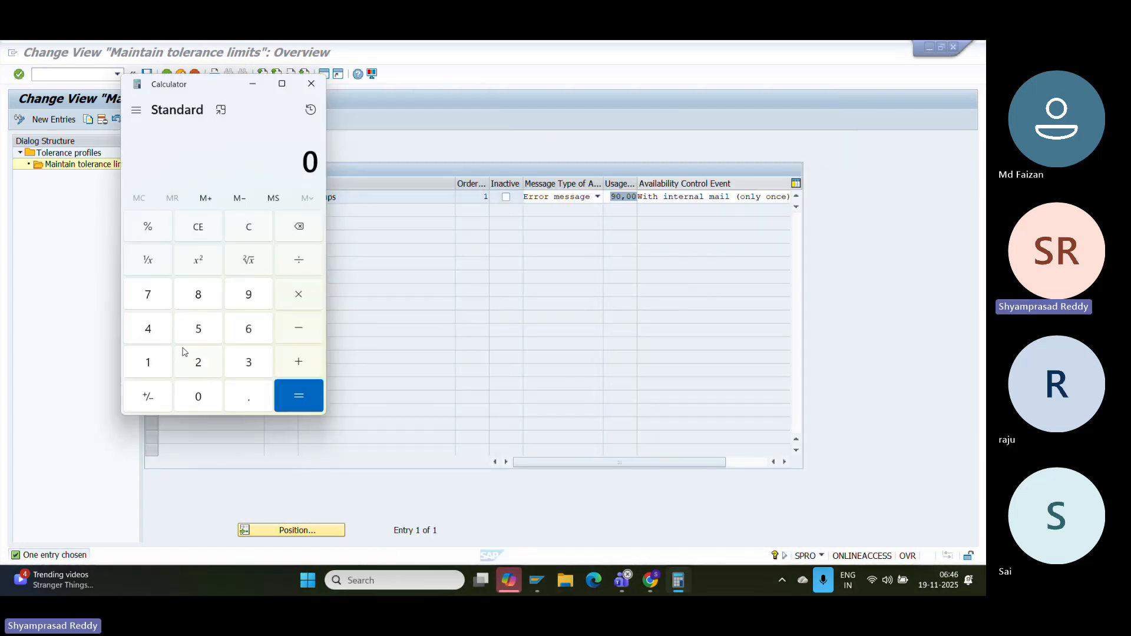
click(198, 360)
click(198, 394)
click(198, 394)
click(199, 393)
click(198, 393)
click(199, 393)
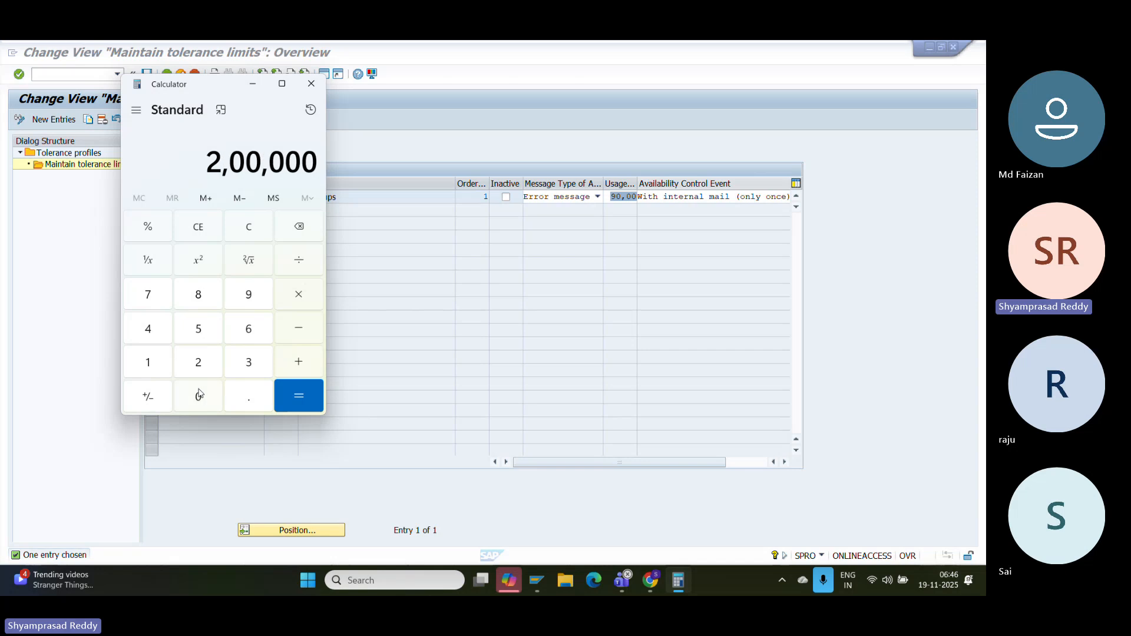
click(198, 393)
- Compute 2000000 × 90 ÷ 100, giving 18,00,000
click(298, 301)
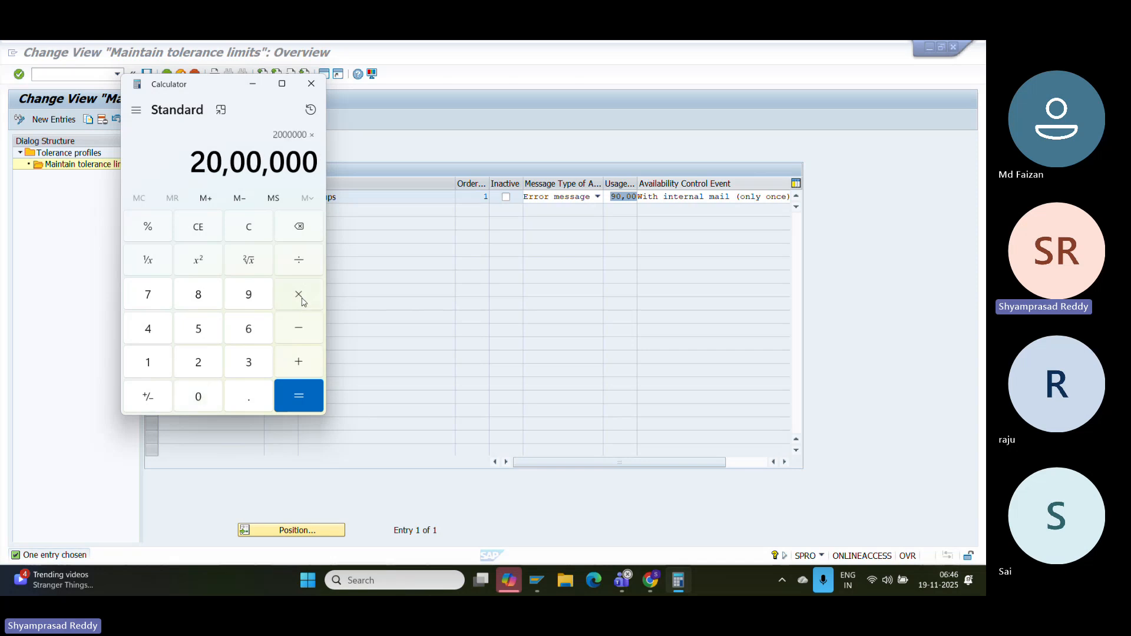
click(253, 299)
click(207, 394)
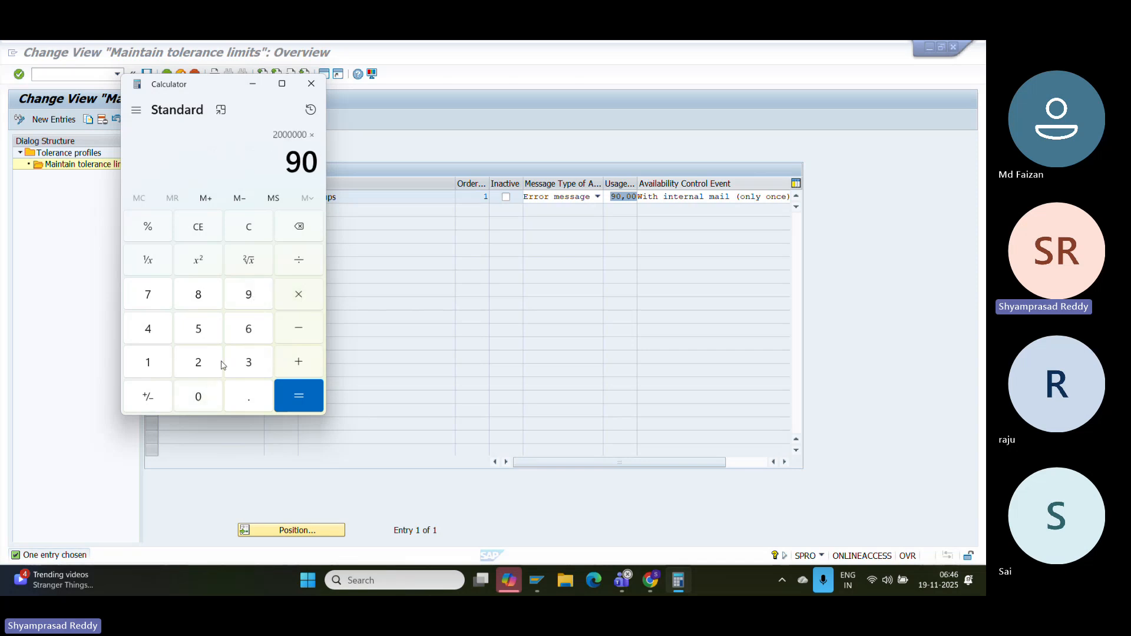
click(298, 261)
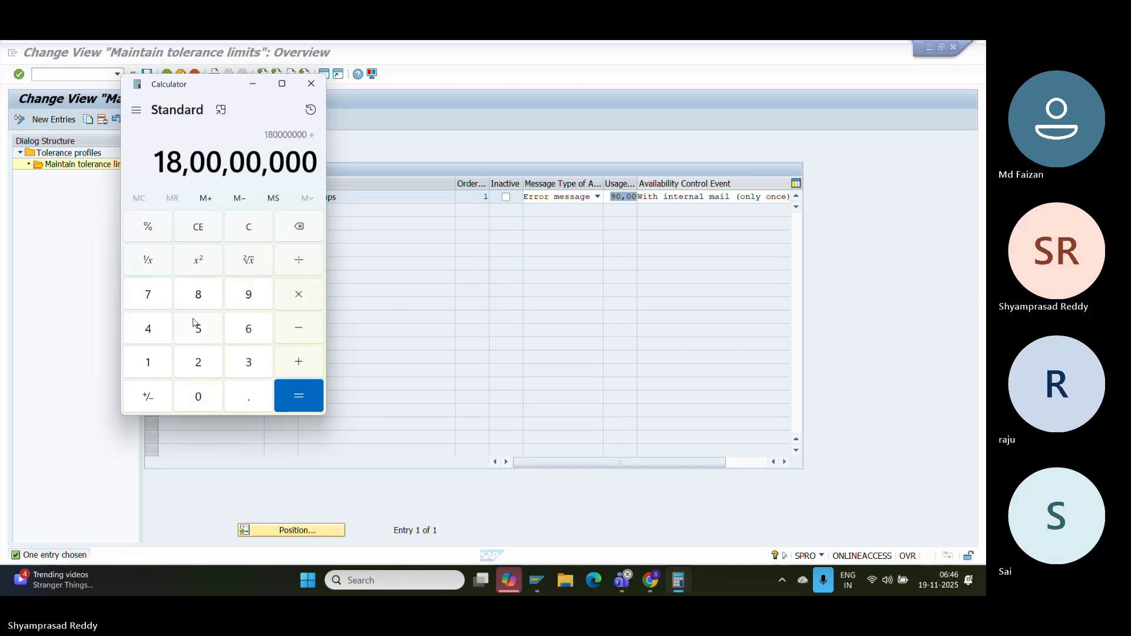
click(157, 361)
click(197, 395)
click(196, 394)
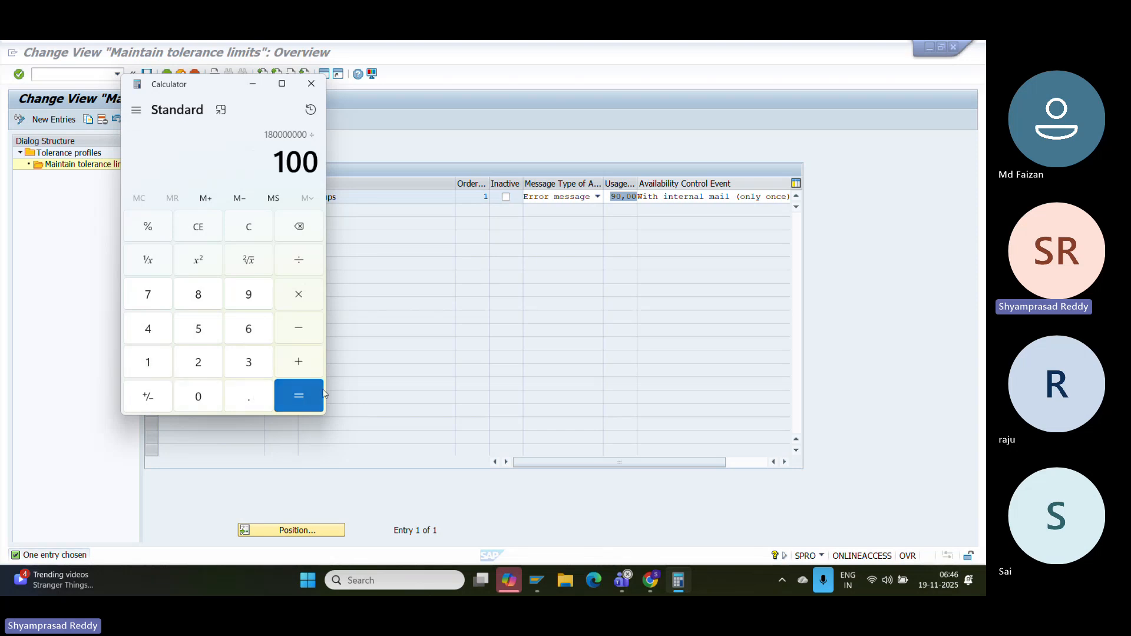
click(299, 396)
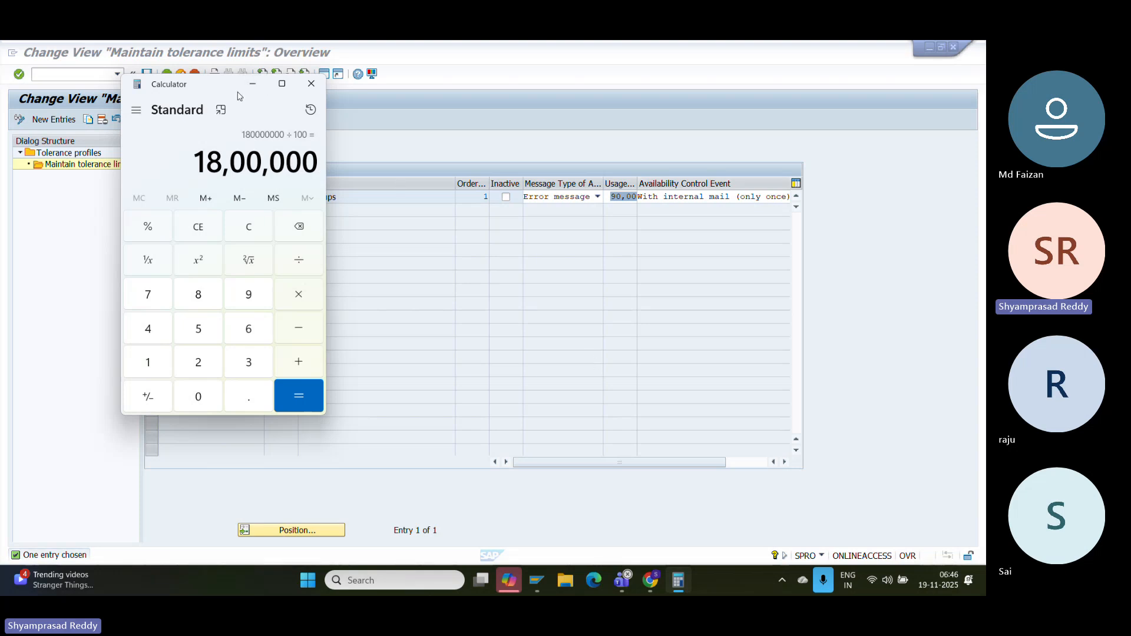
drag(206, 163, 319, 170)
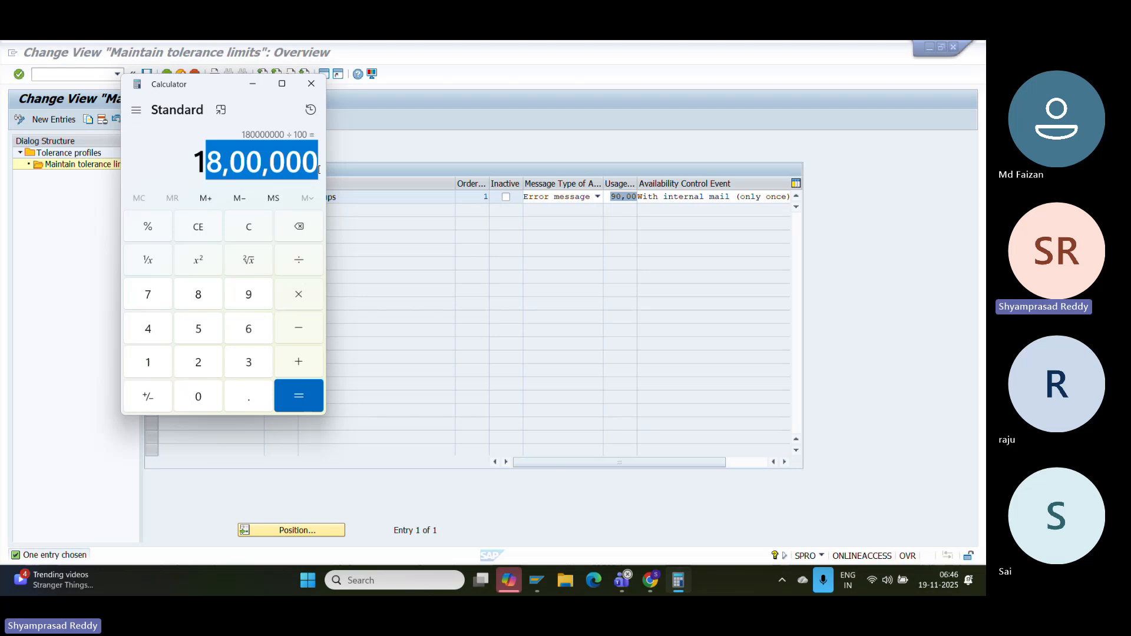
click(264, 163)
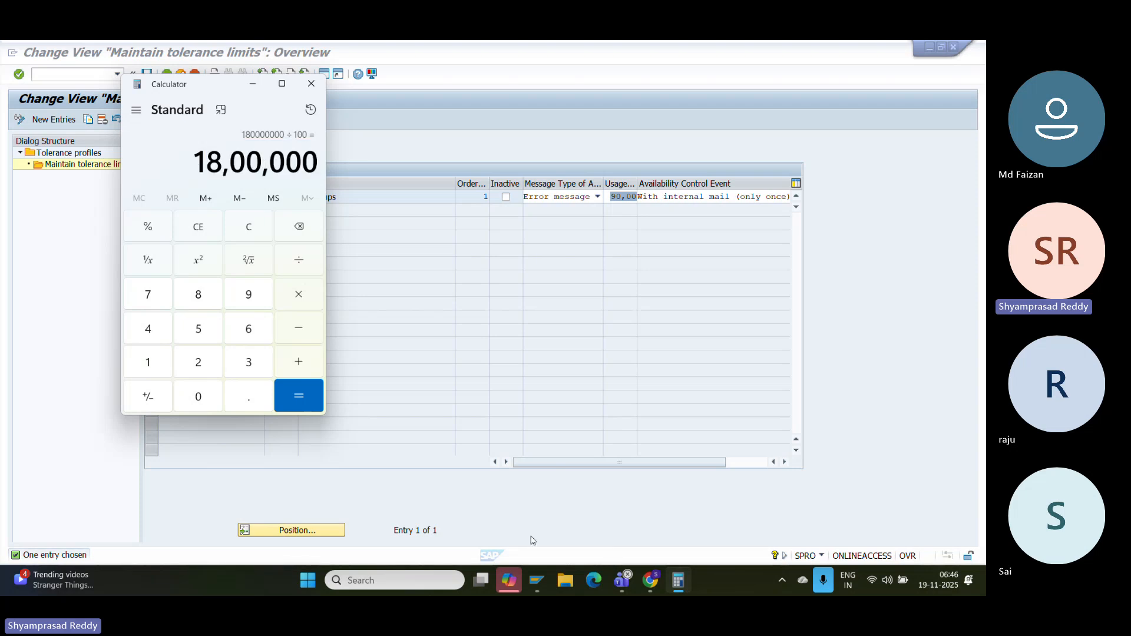
mouse_move(547, 587)
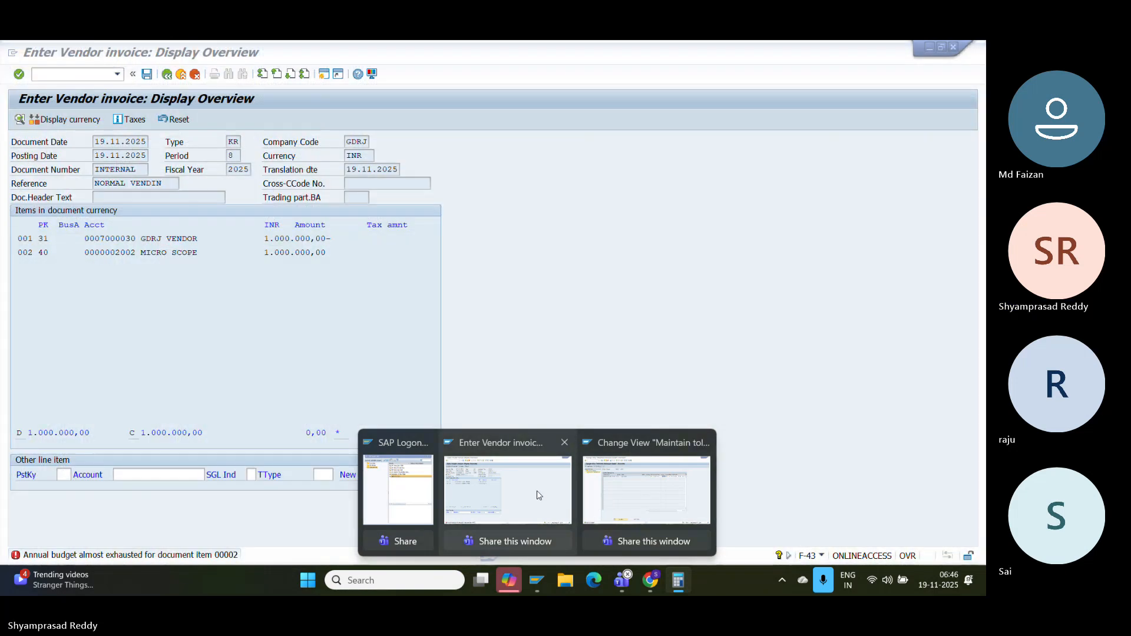
- Run FMAVCR01 for funds center HEALTH+, showing MICROSCOPE with 2.000.000,00 available
click(508, 489)
click(82, 72)
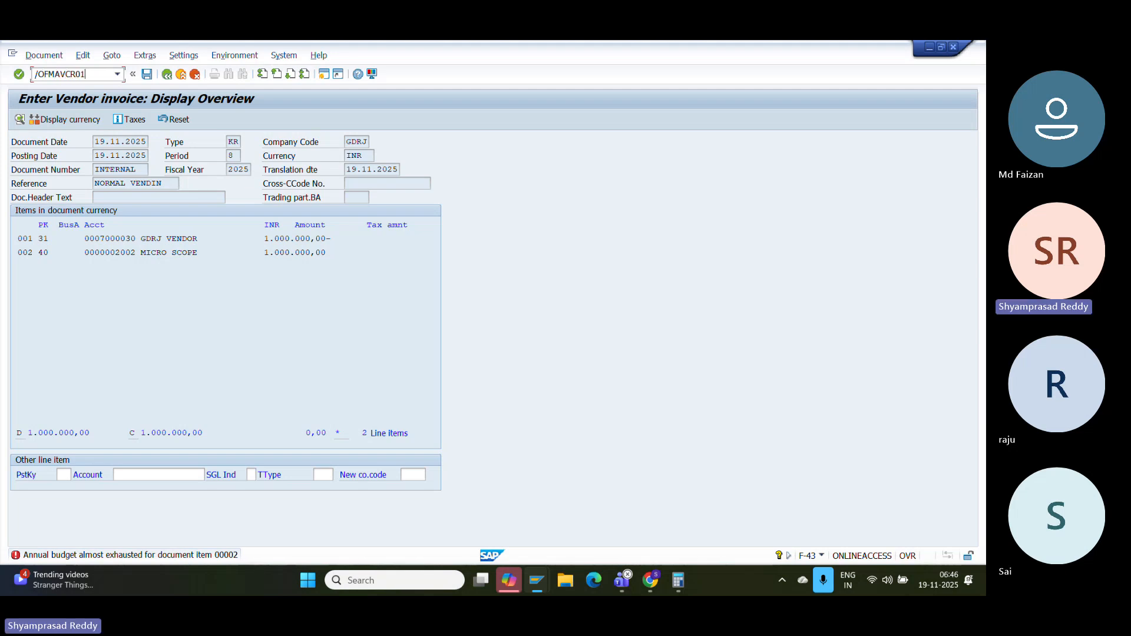
key(Return)
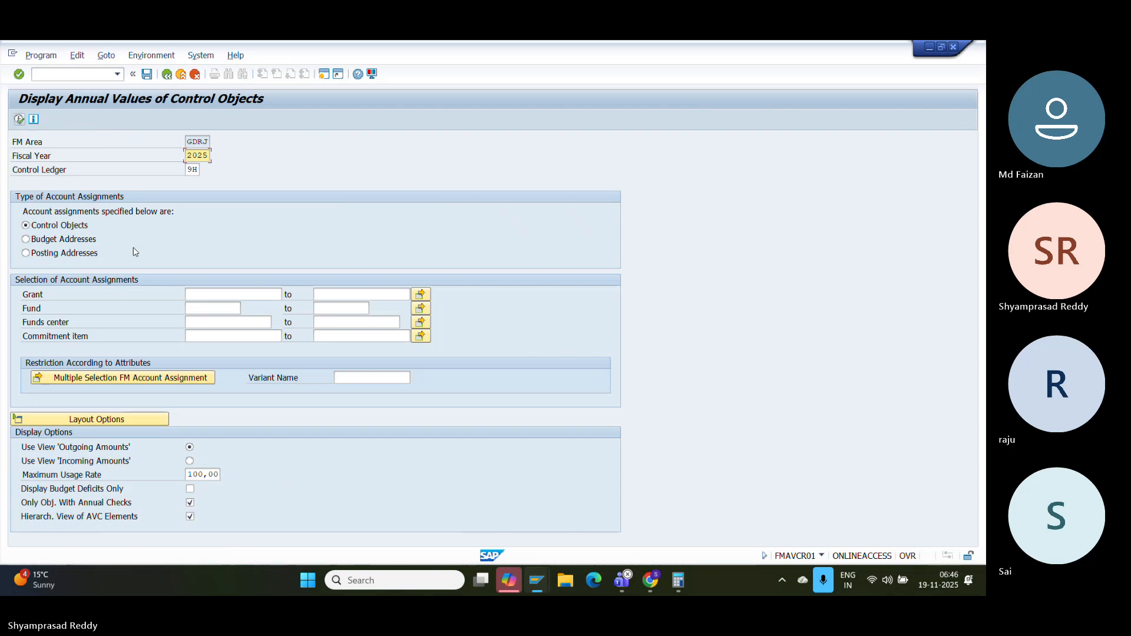
click(223, 336)
click(221, 323)
text(HEALTH+)
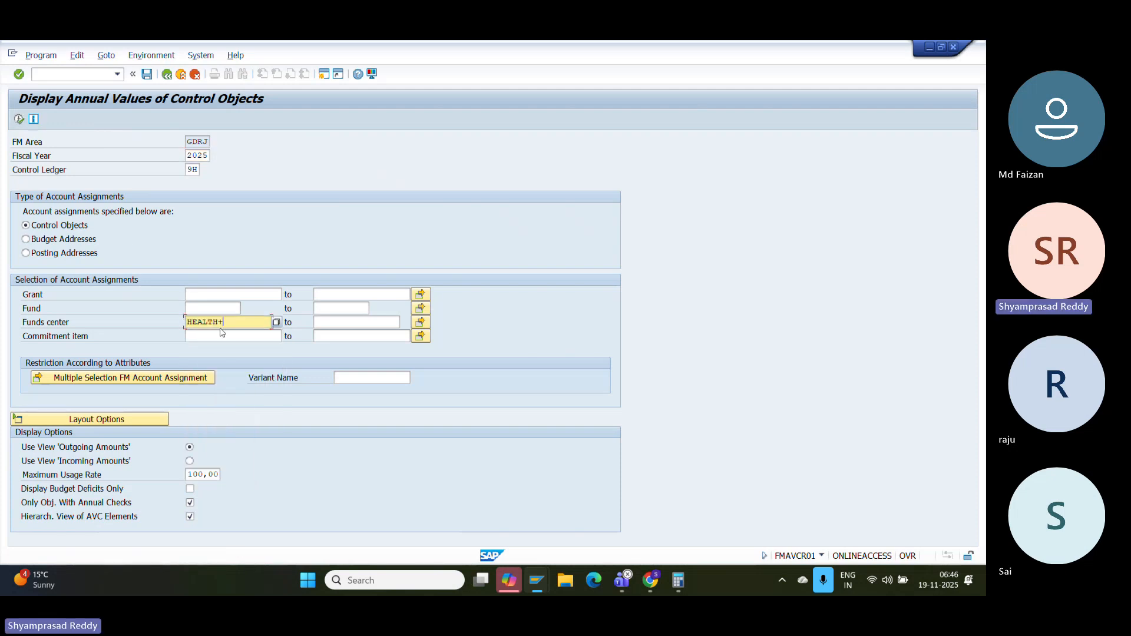
key(Return)
click(19, 119)
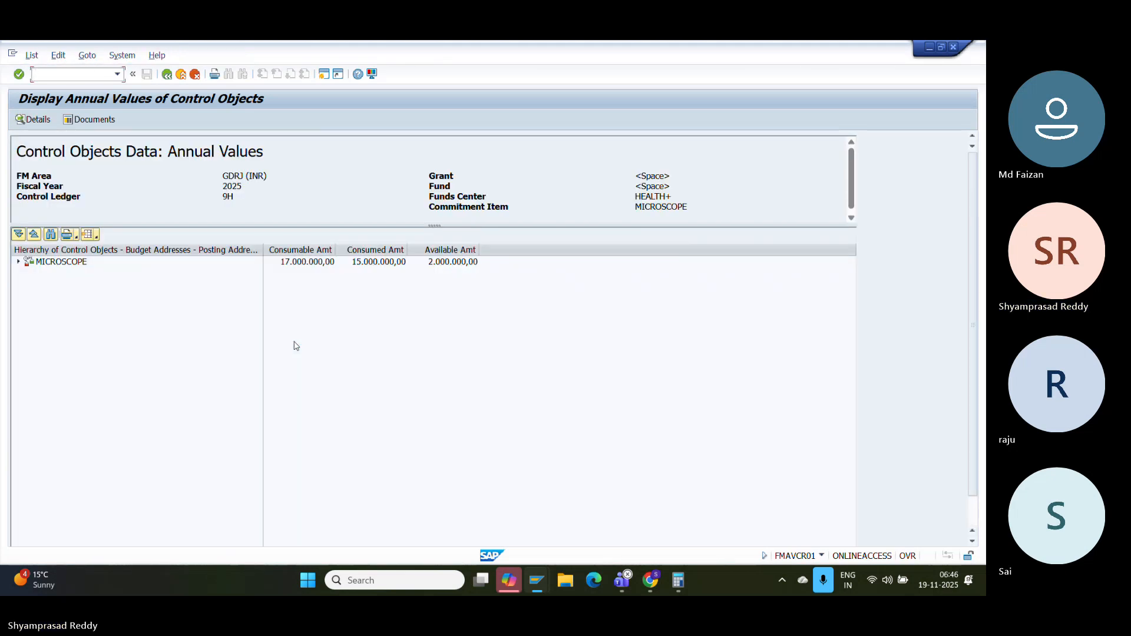
click(471, 266)
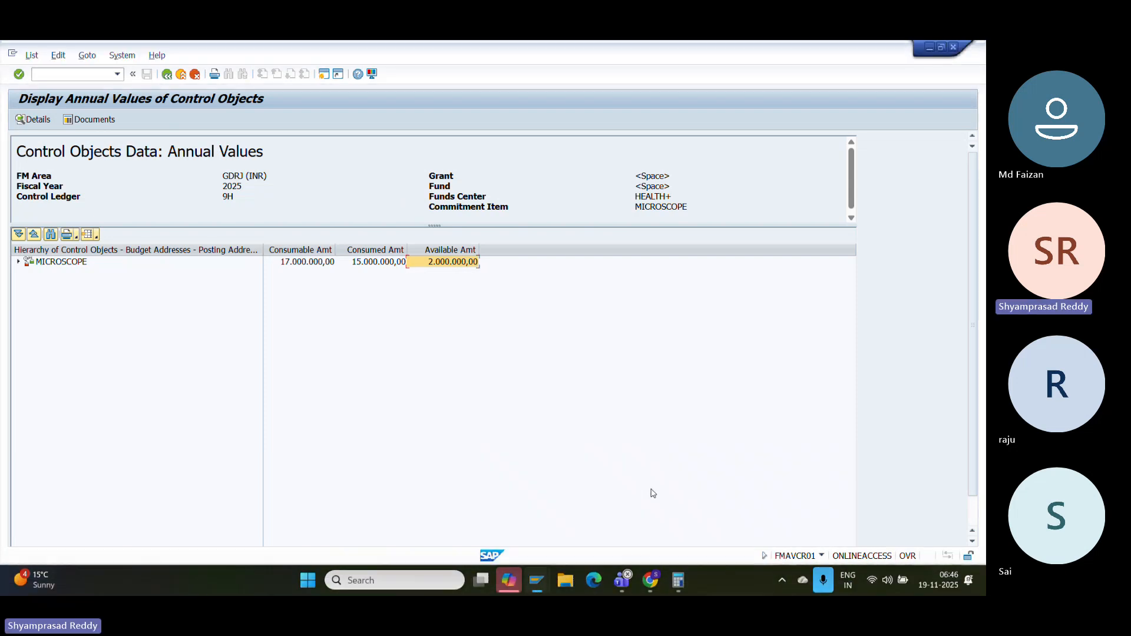
- Divide the Calculator result by 100, then close Calculator
click(679, 581)
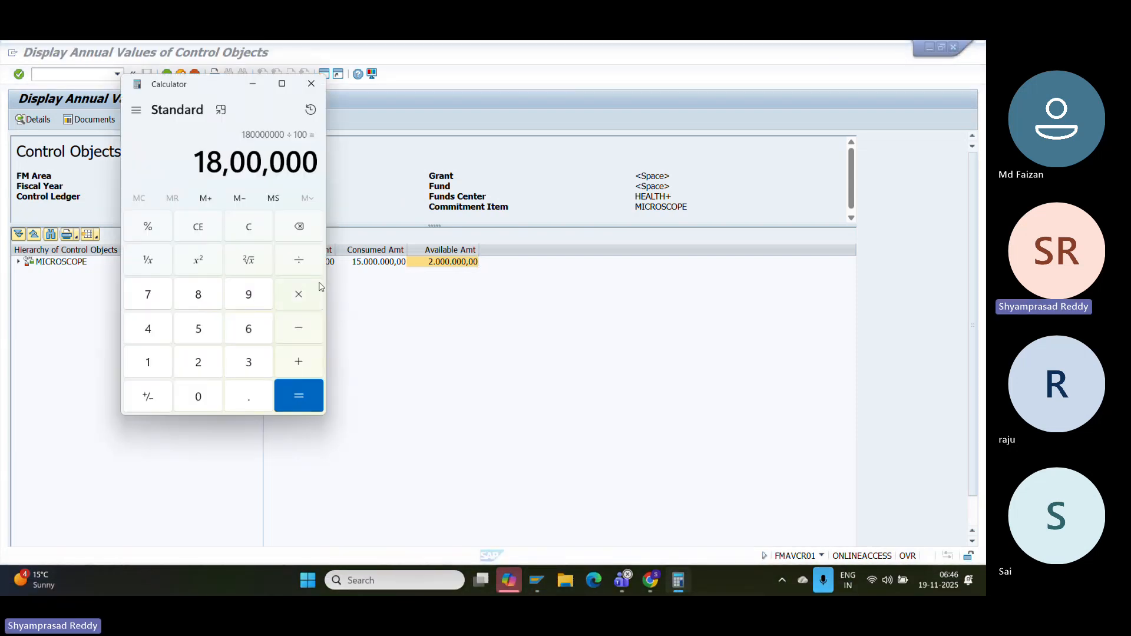
click(301, 263)
click(151, 364)
click(196, 400)
click(196, 403)
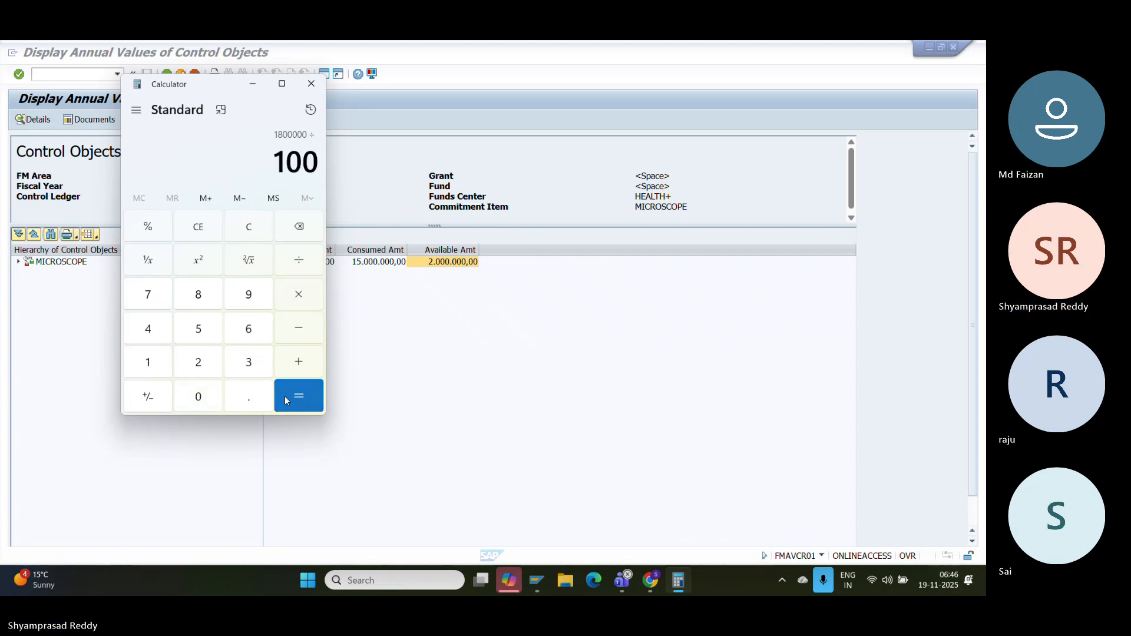
click(284, 396)
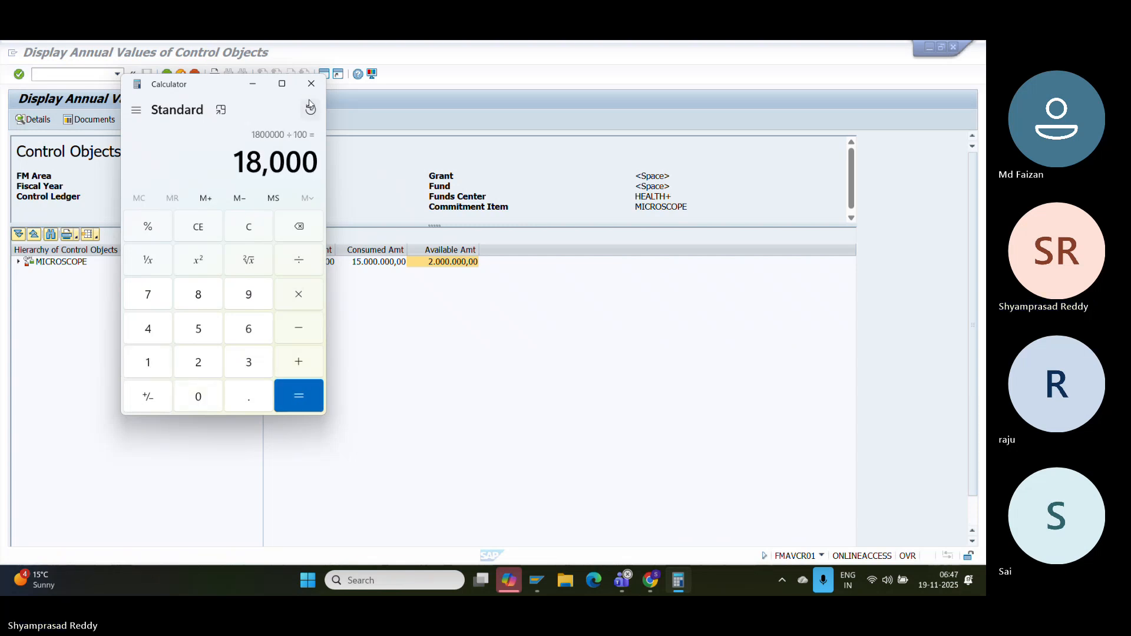
click(311, 83)
- Reopen Calculator via Windows search and enter 2000000 for multiplication
click(429, 580)
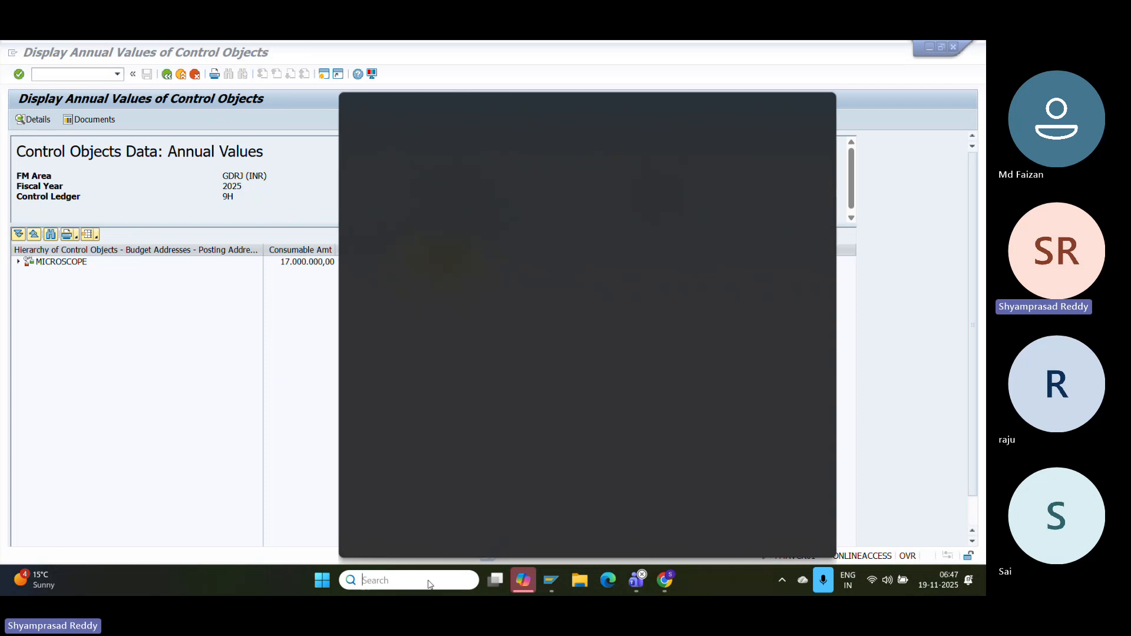
text(CAL)
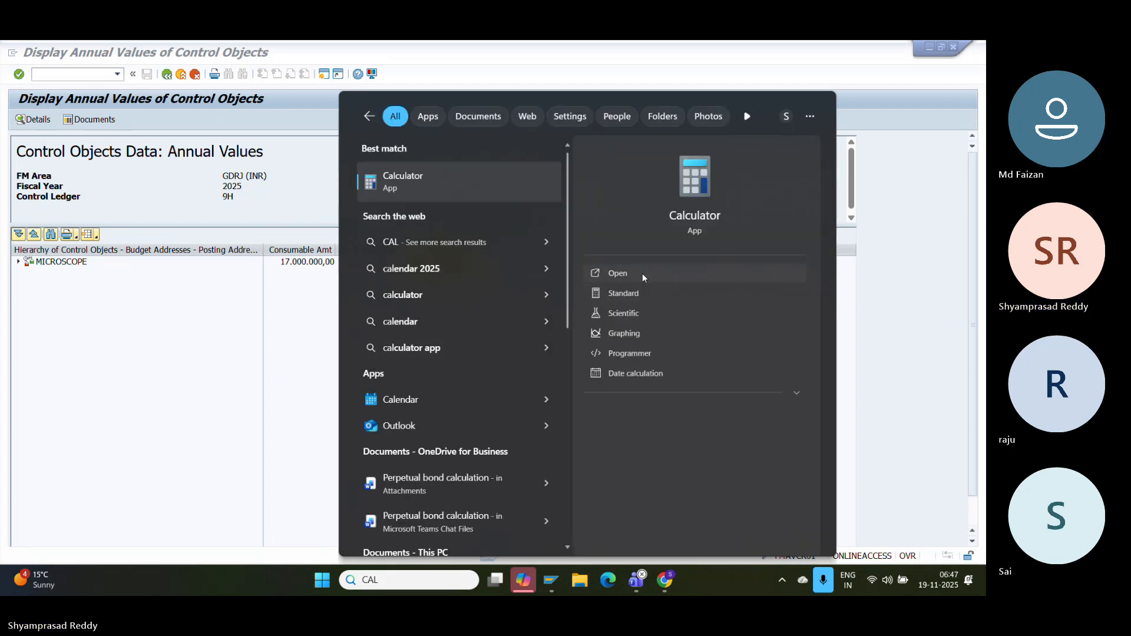
click(642, 274)
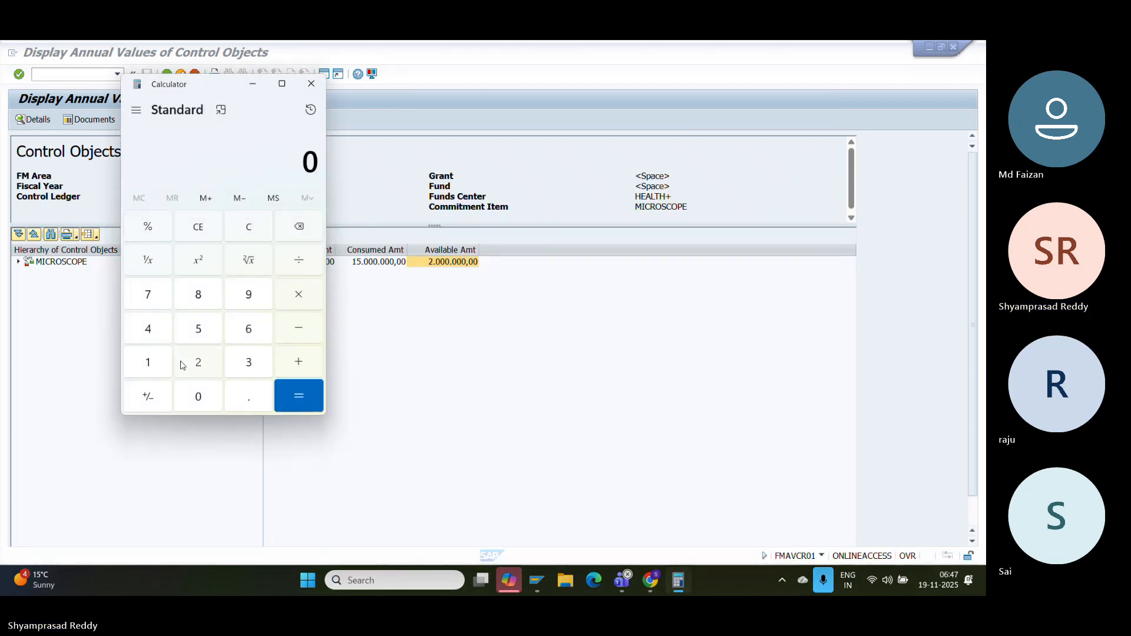
click(194, 362)
click(197, 400)
click(196, 399)
click(197, 399)
click(196, 400)
click(196, 399)
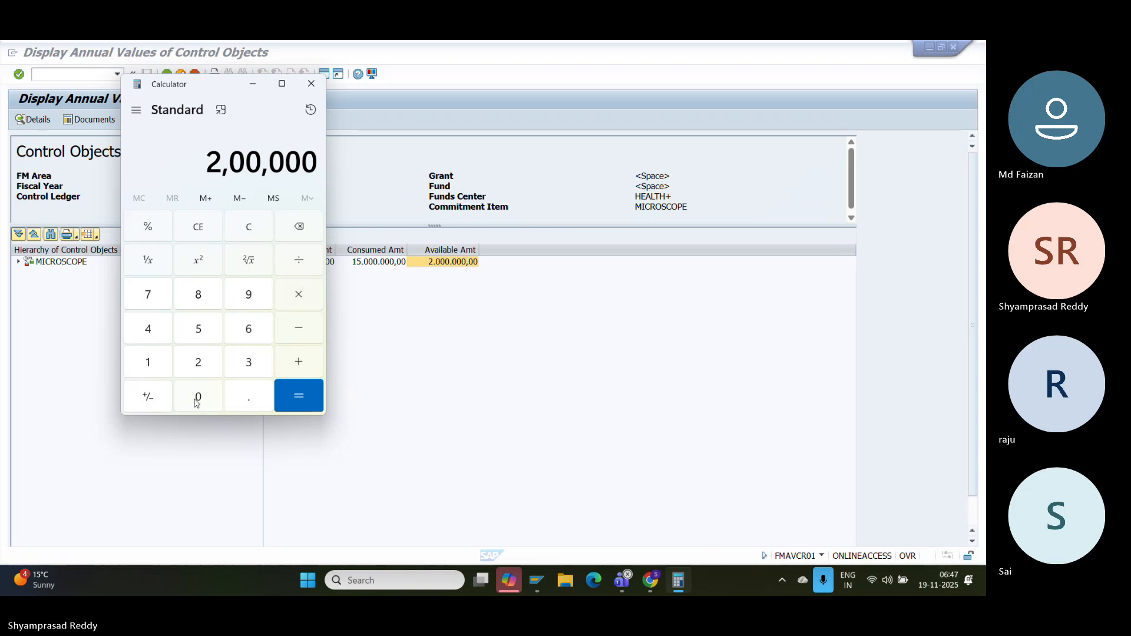
click(196, 400)
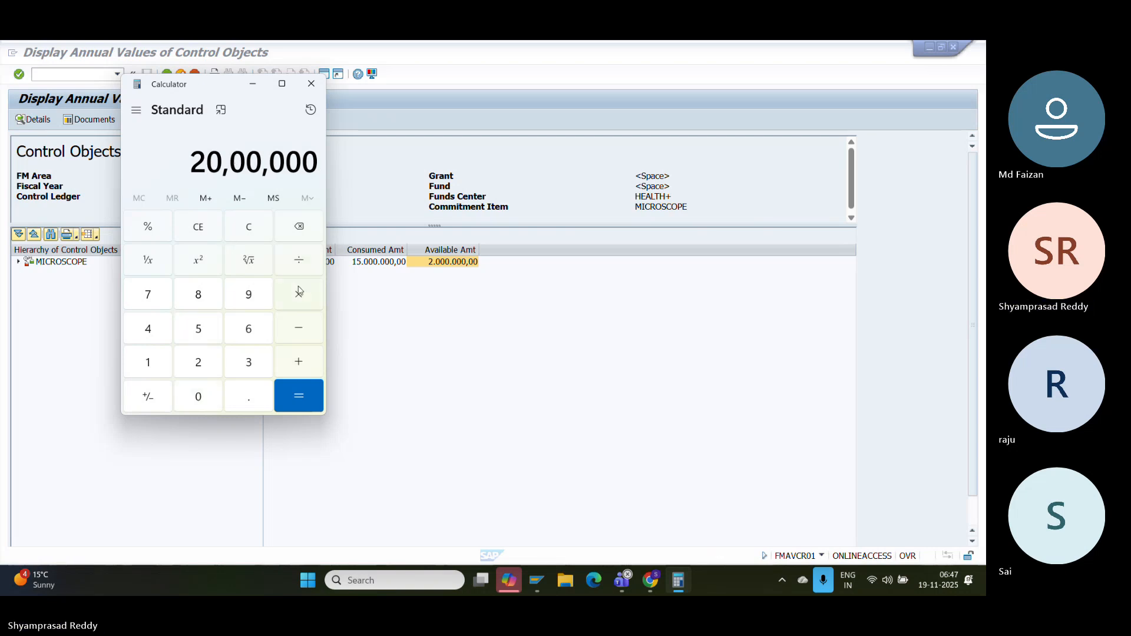
click(299, 268)
click(298, 301)
- Multiply by 90 and divide by 100 to reconfirm 18,00,000, then close Calculator
click(250, 297)
click(198, 397)
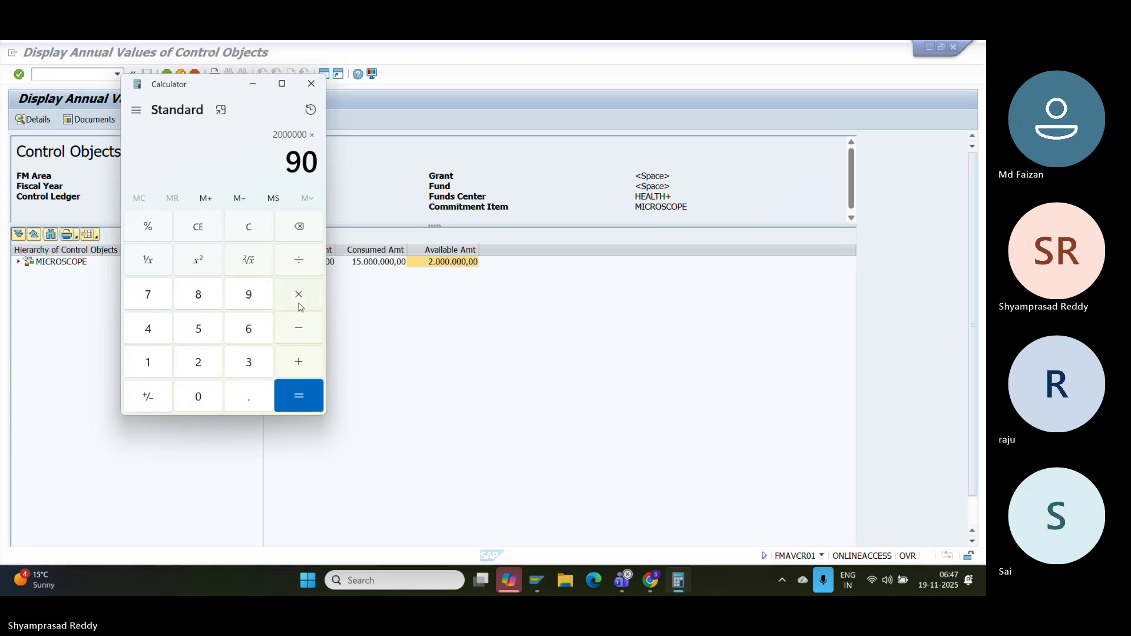
click(298, 266)
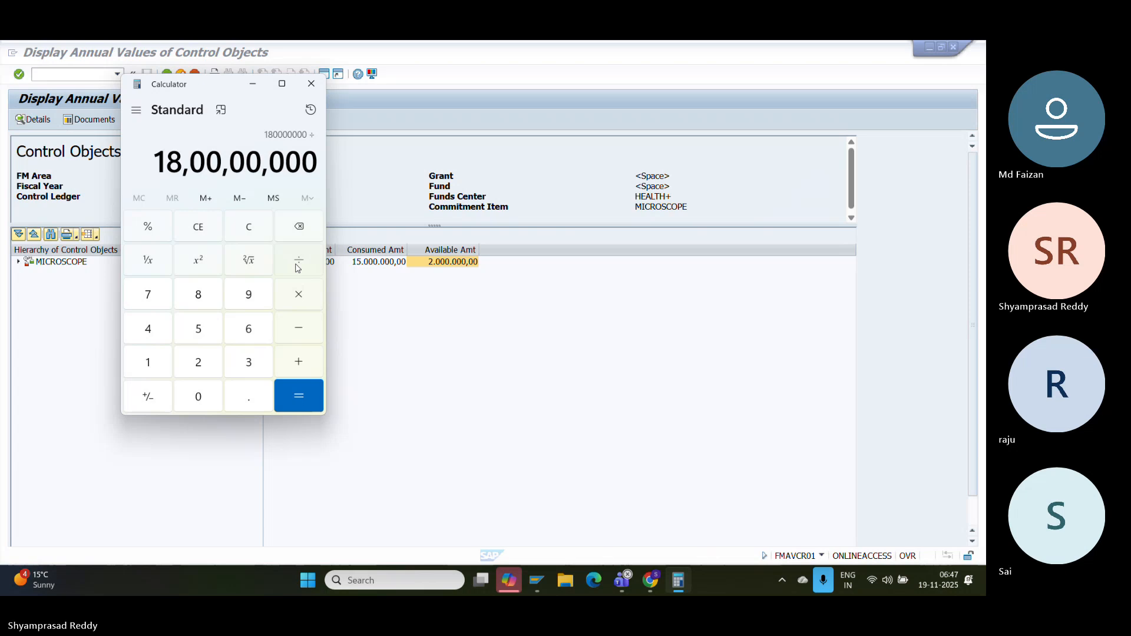
click(157, 362)
double_click(199, 397)
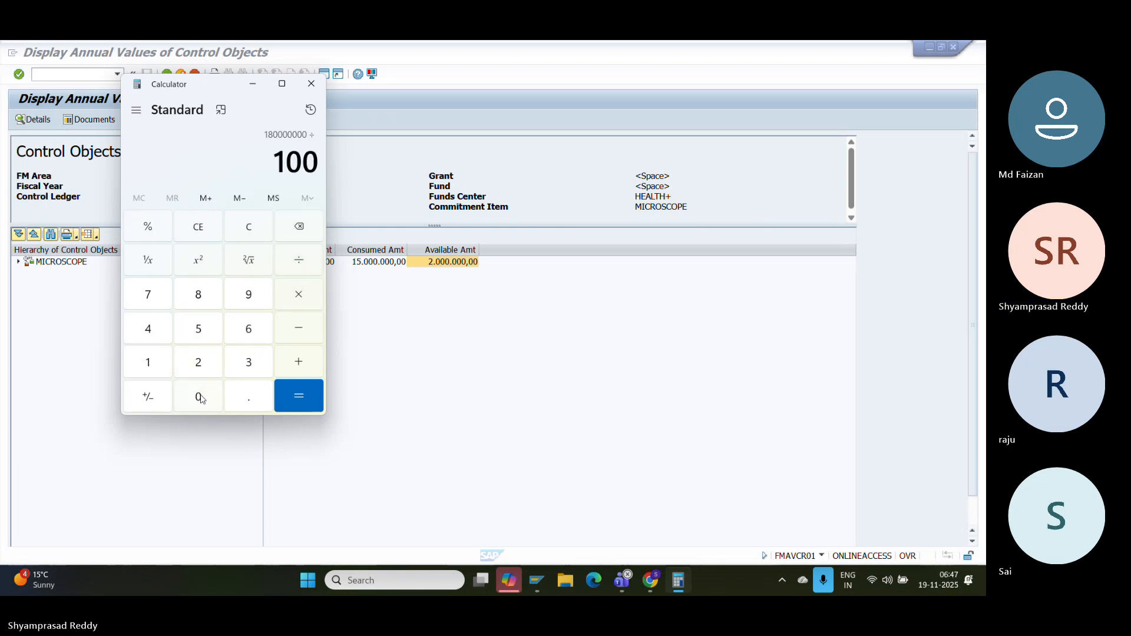
click(284, 395)
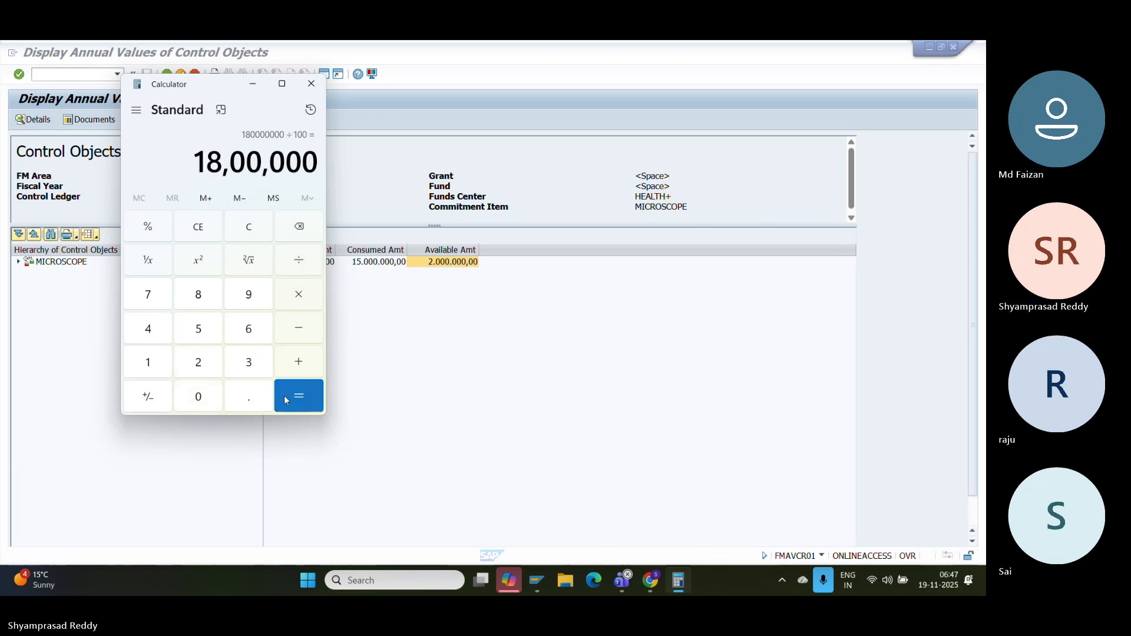
drag(314, 161, 167, 147)
click(195, 155)
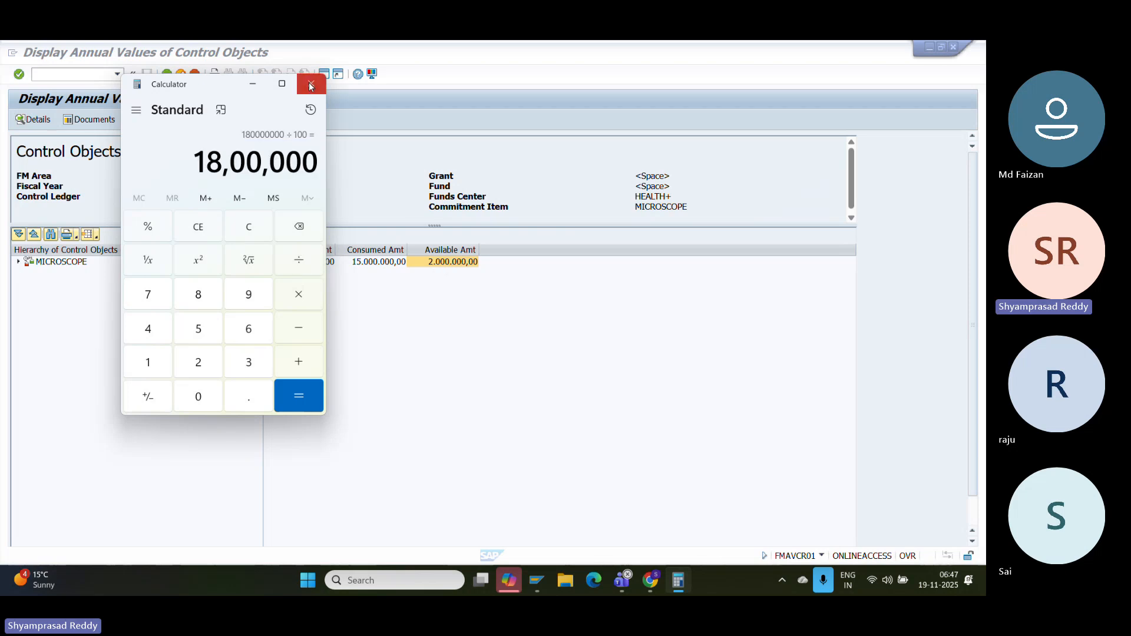
click(311, 83)
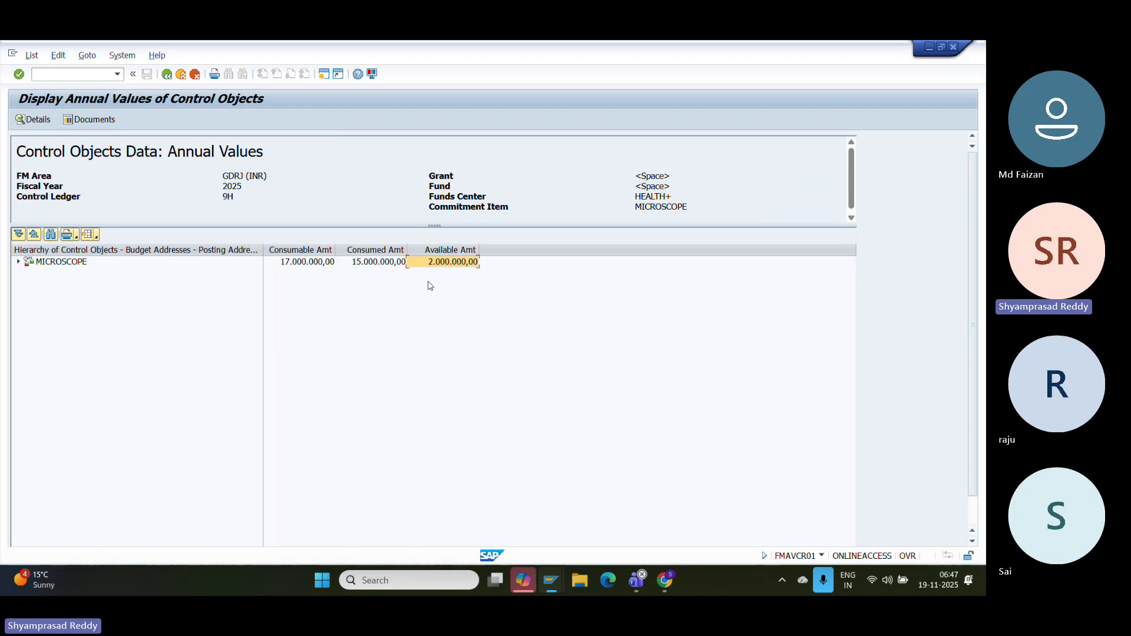
- Reduce the vendor and G/L line amounts from 1.000.000,00 to 200.000,00
click(19, 262)
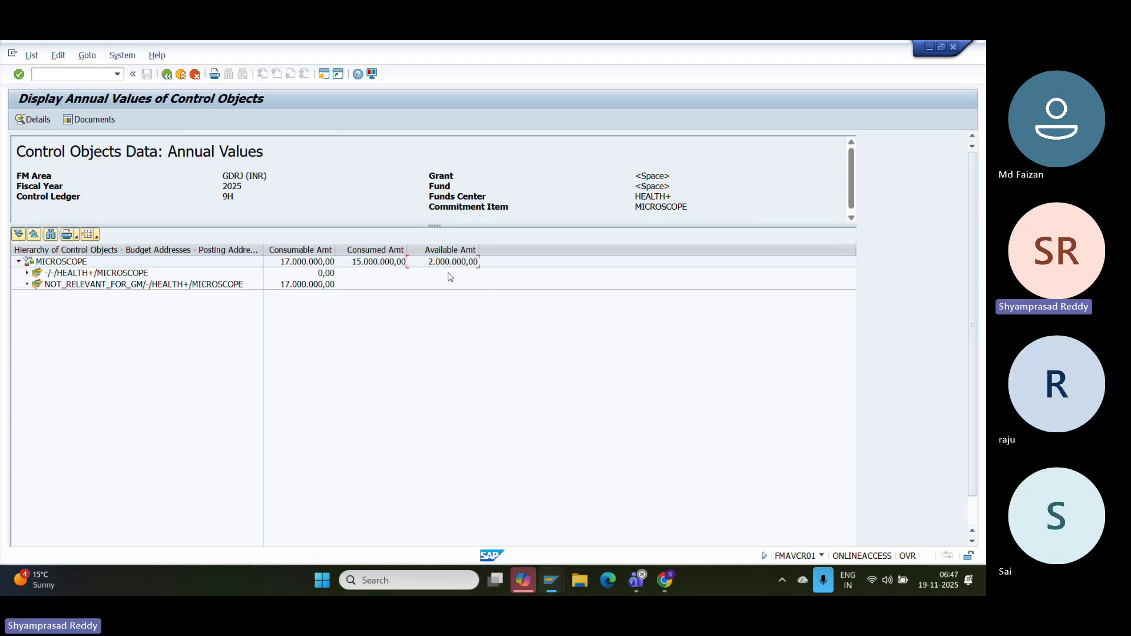
mouse_move(545, 582)
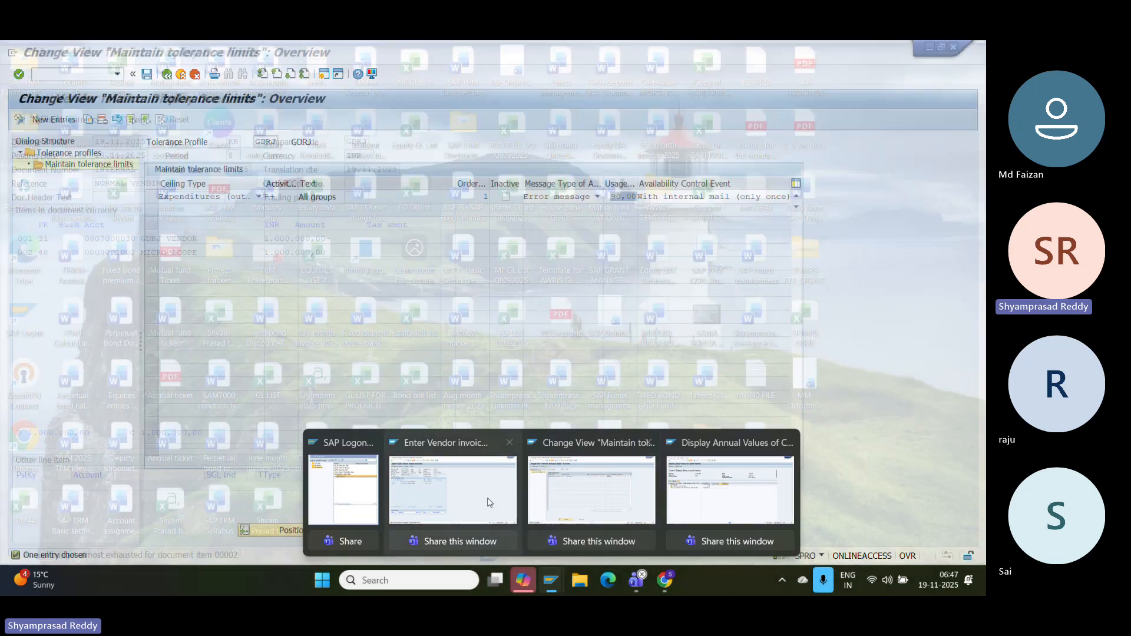
click(471, 474)
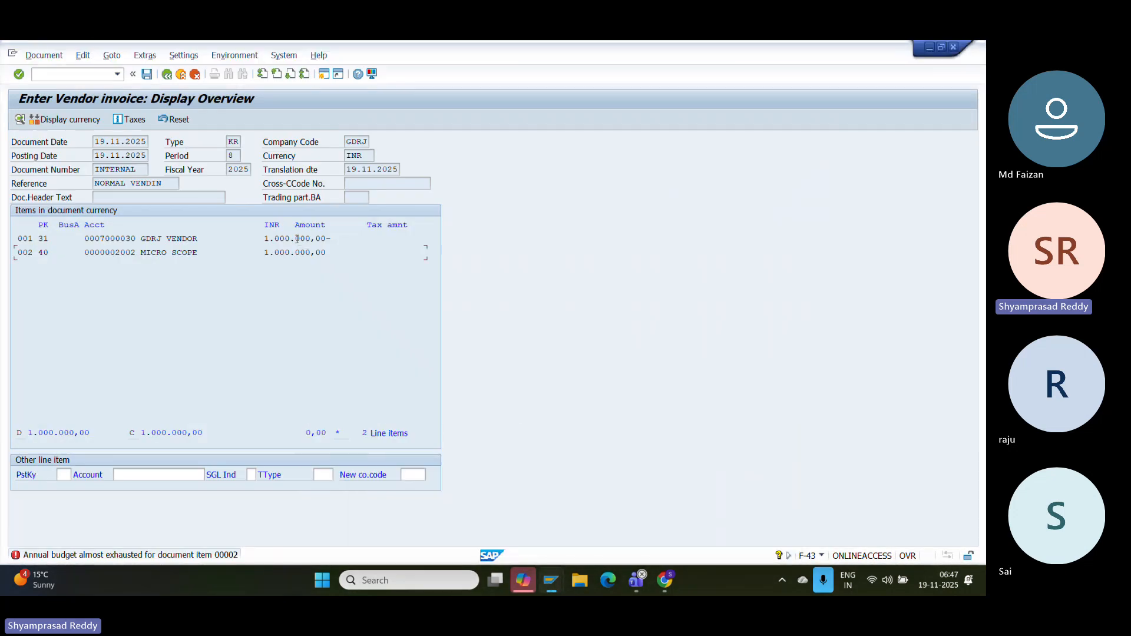
double_click(179, 239)
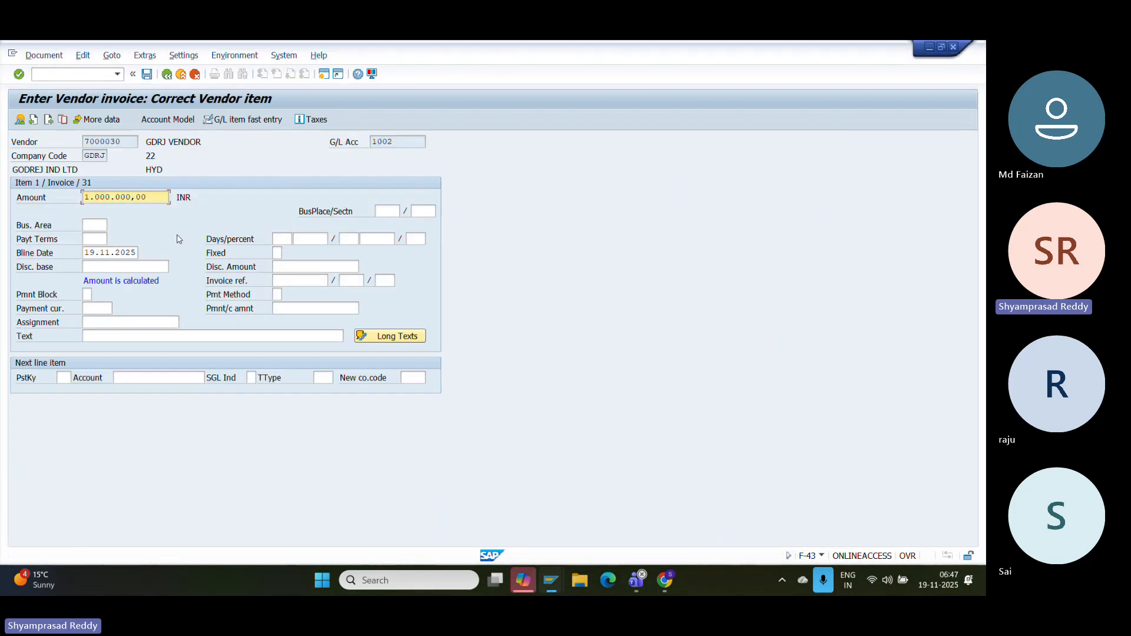
drag(148, 197, 53, 197)
text(200000)
key(Return)
click(49, 119)
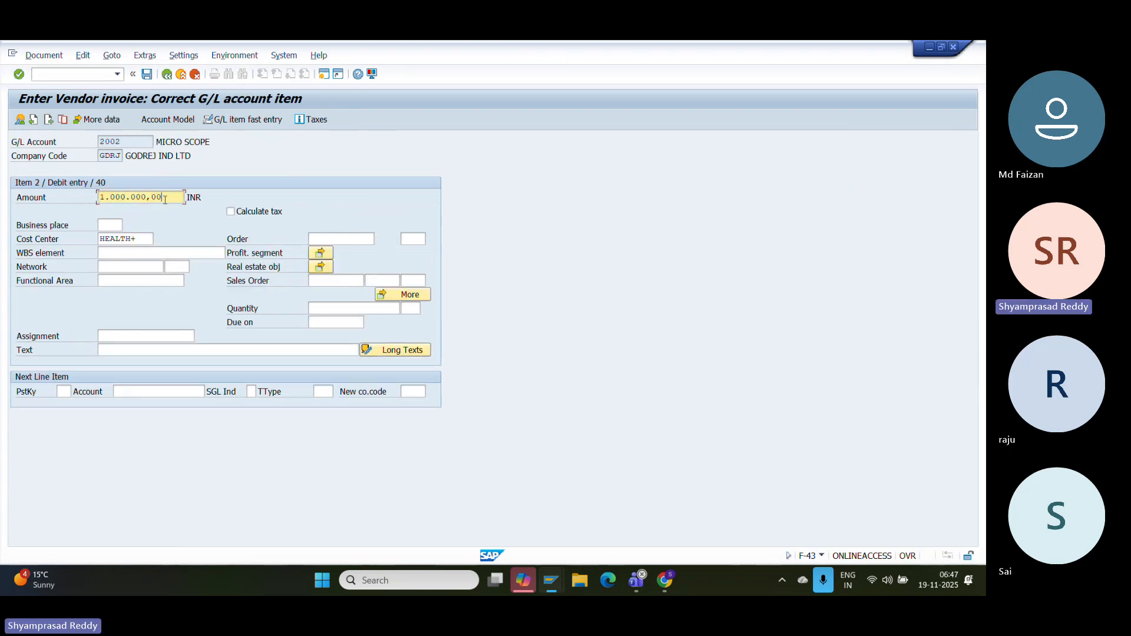
drag(165, 199, 12, 218)
text(200000)
key(Return)
click(44, 55)
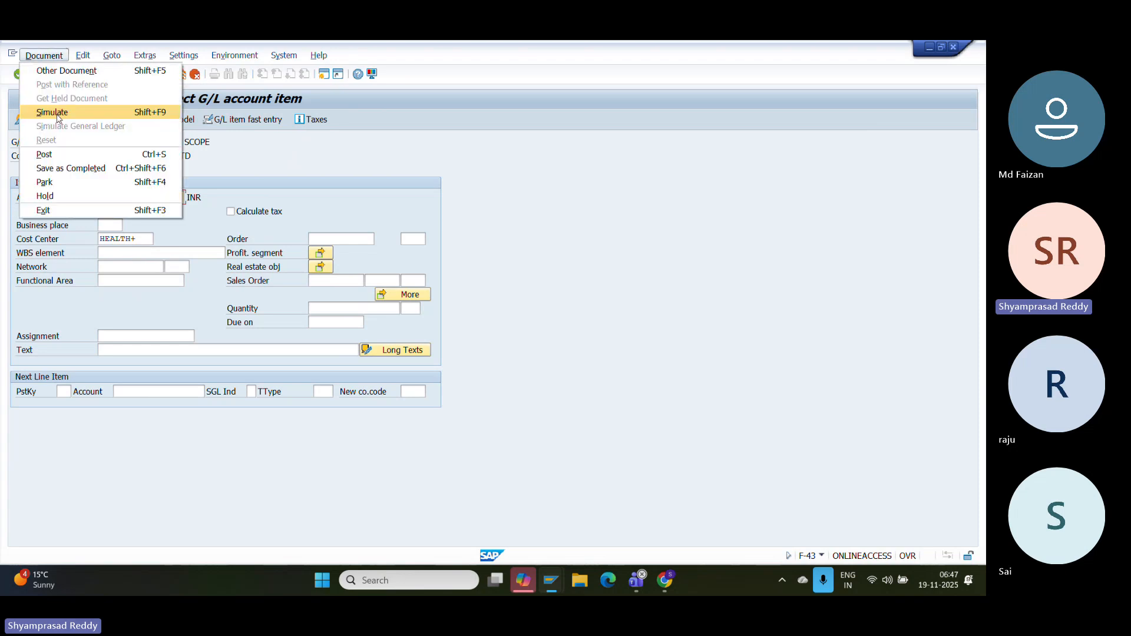
click(52, 113)
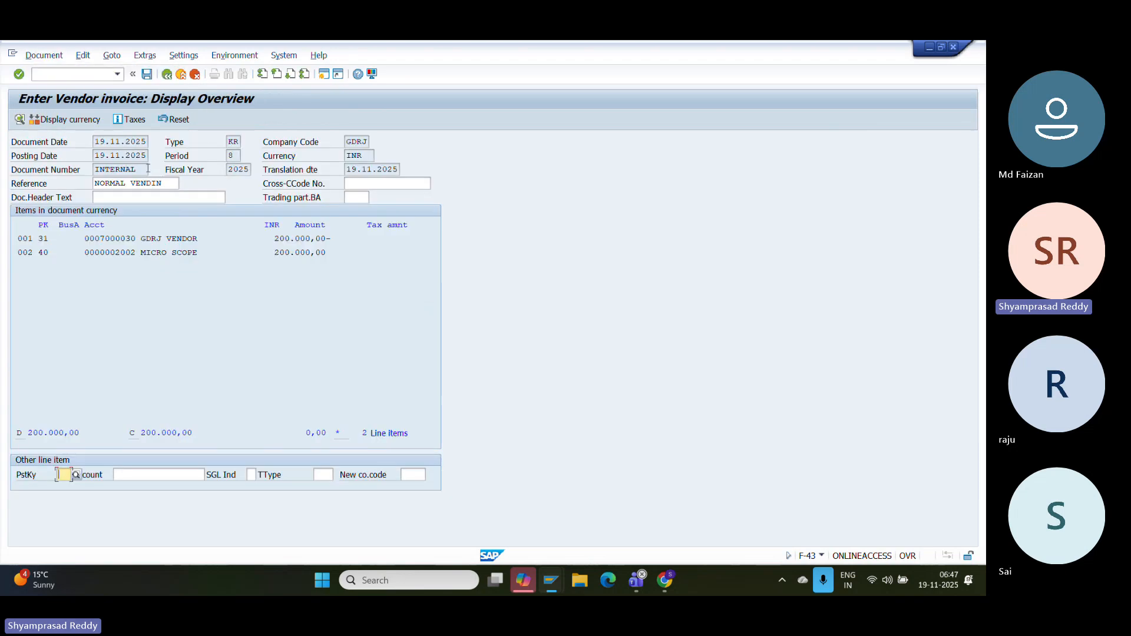
click(147, 73)
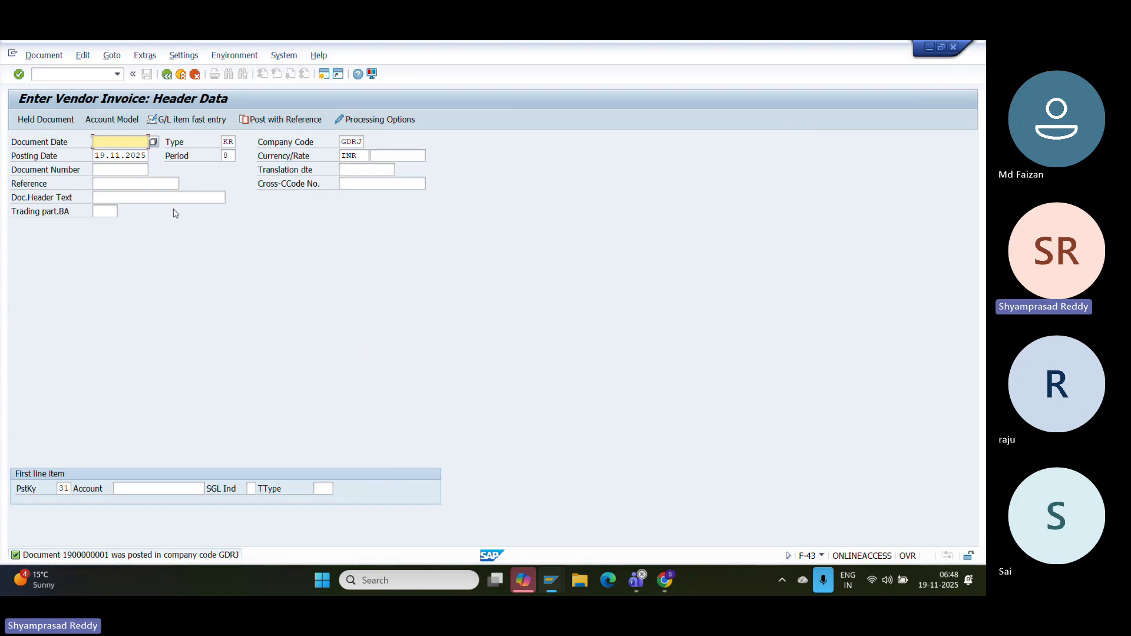
click(45, 55)
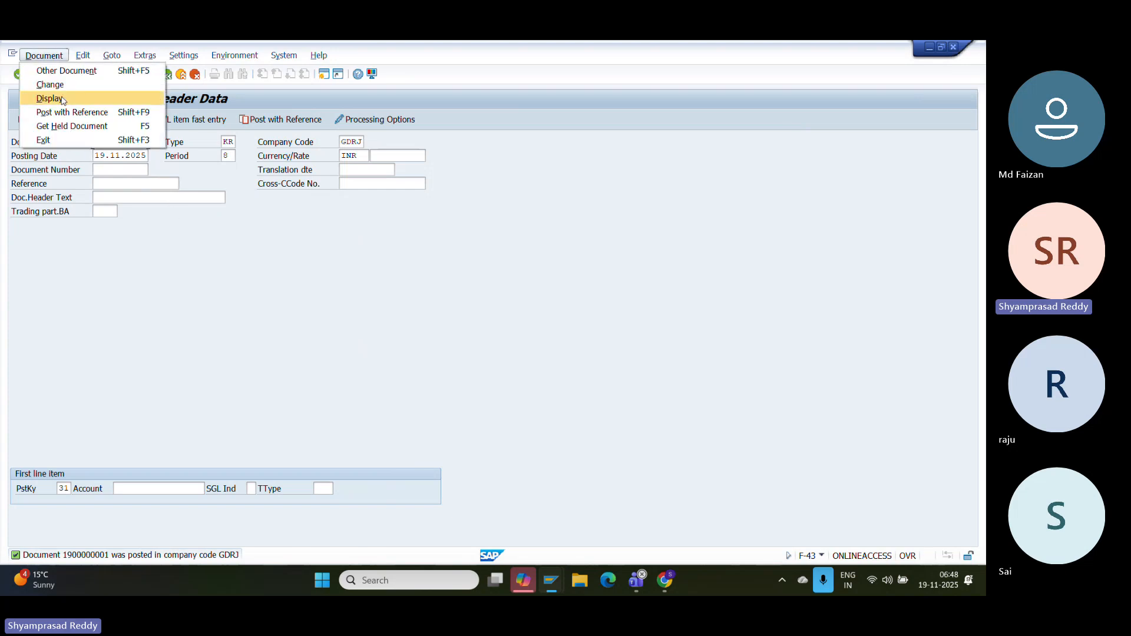
click(63, 100)
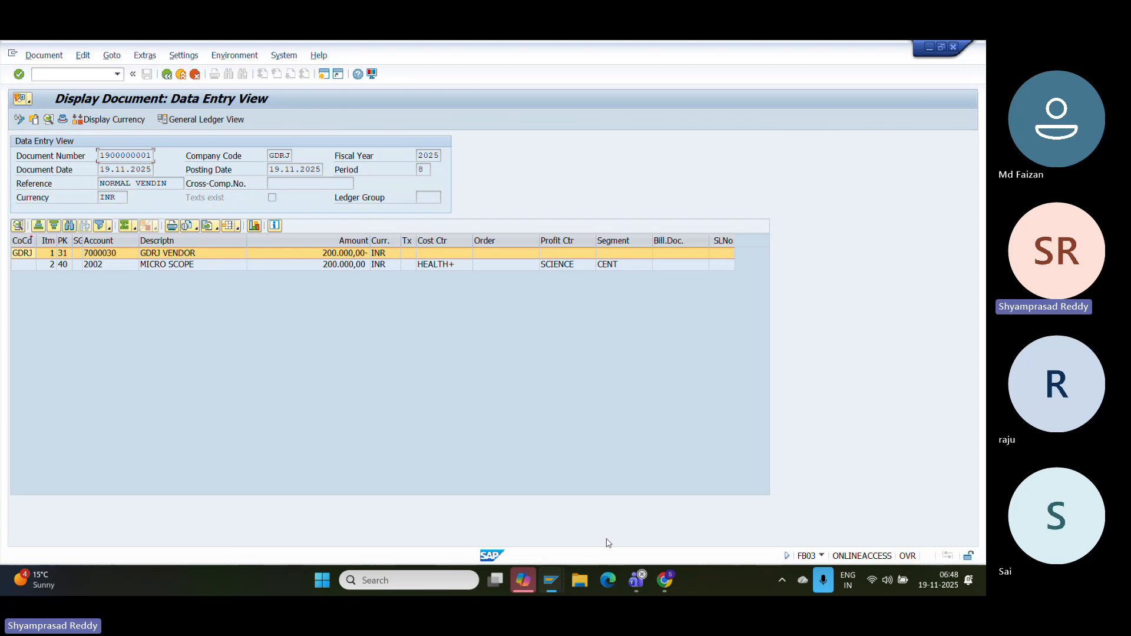
mouse_move(549, 576)
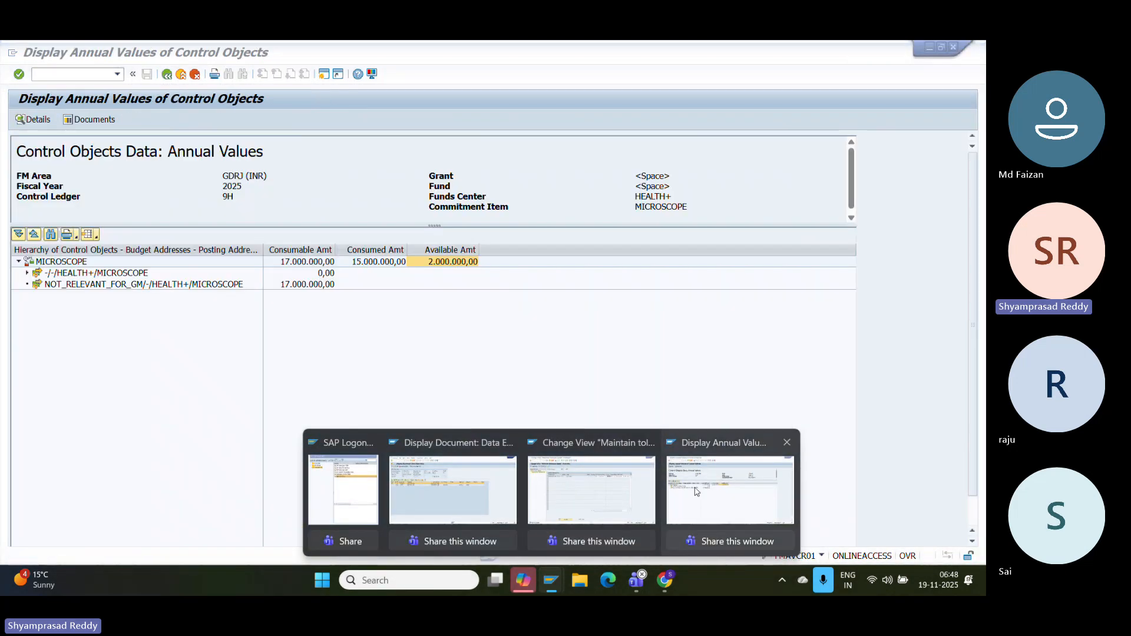
- Rerun the annual values report, now showing 1.800.000,00 available for MICROSCOPE
click(696, 491)
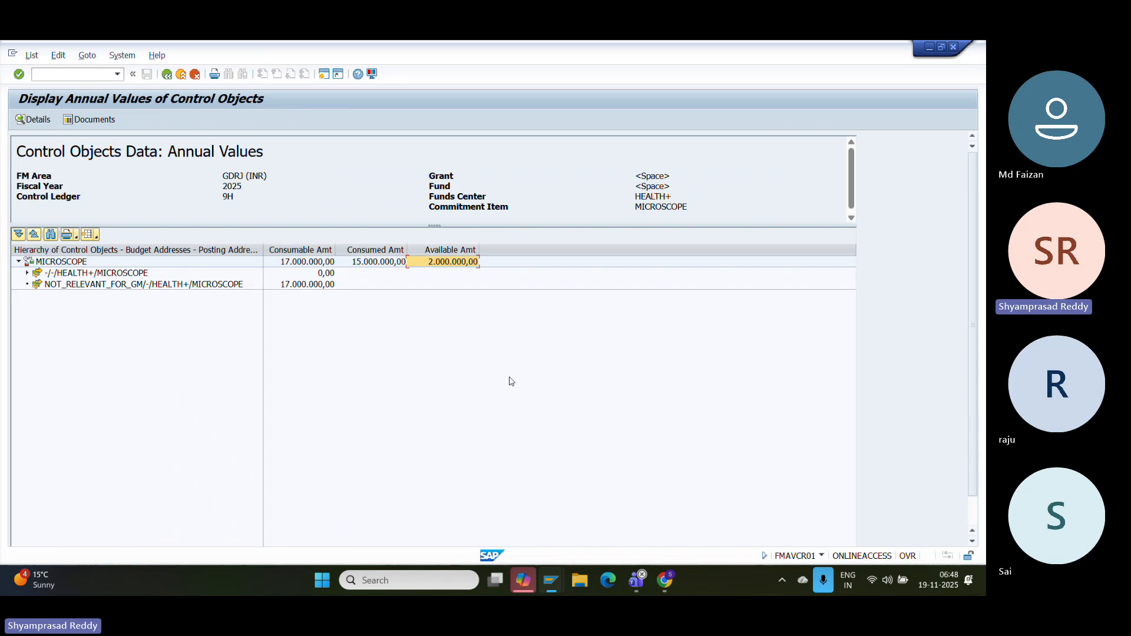
click(167, 74)
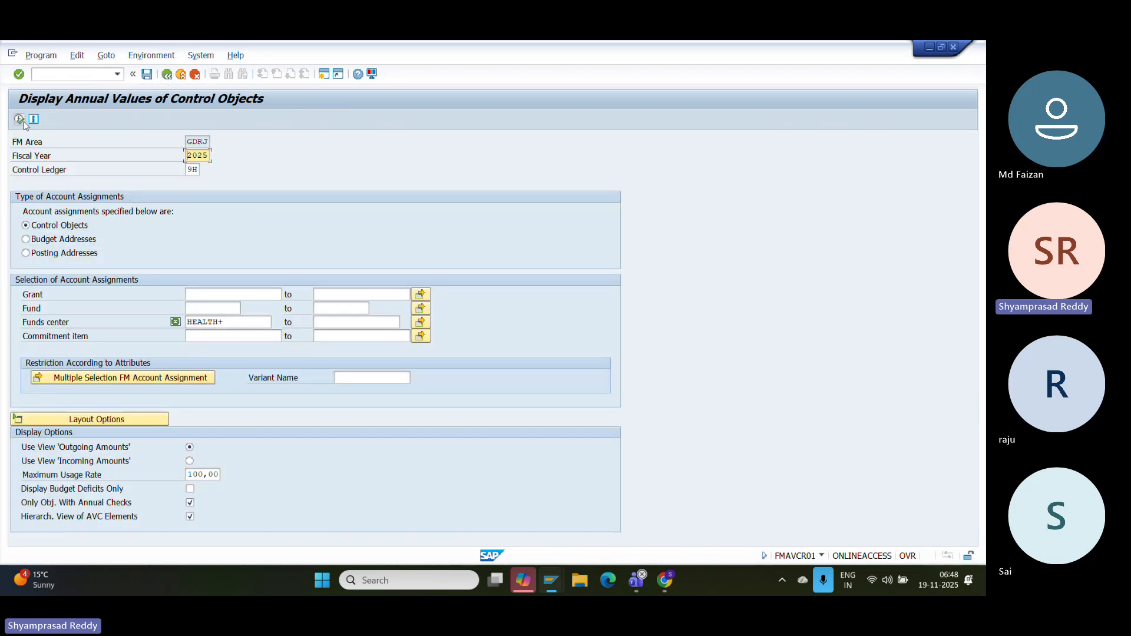
click(23, 120)
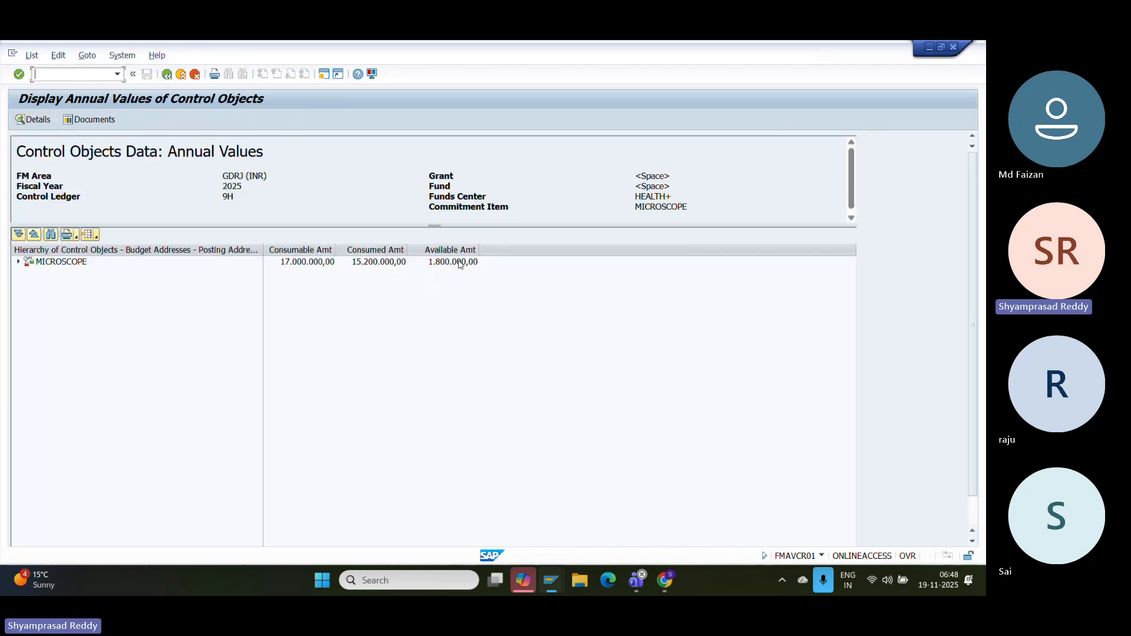
click(459, 261)
click(18, 261)
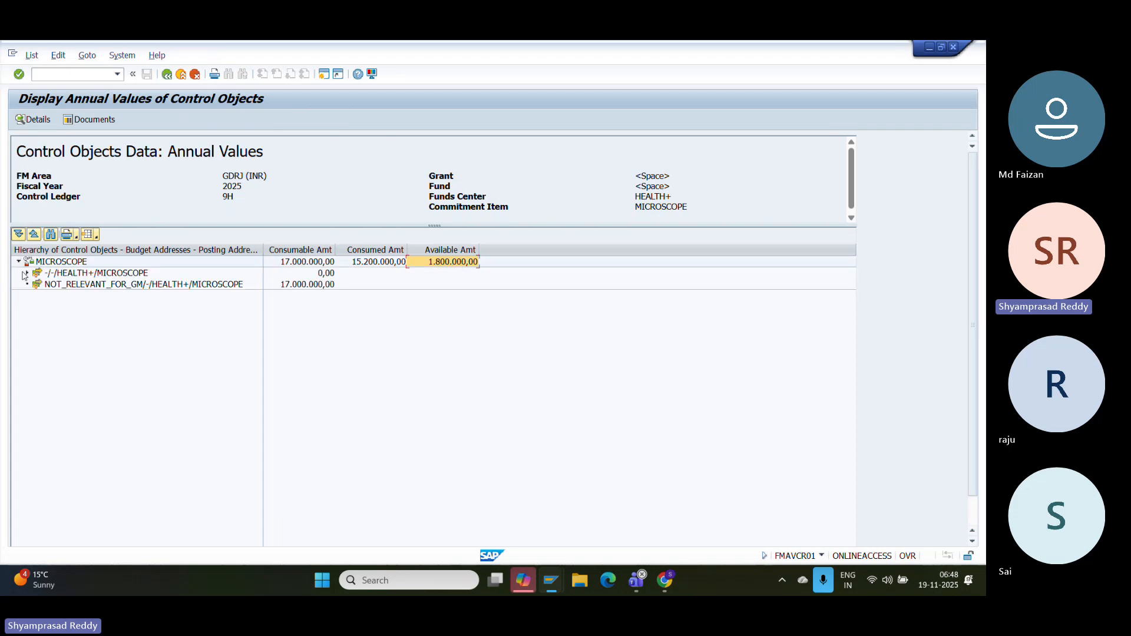
click(25, 274)
click(376, 285)
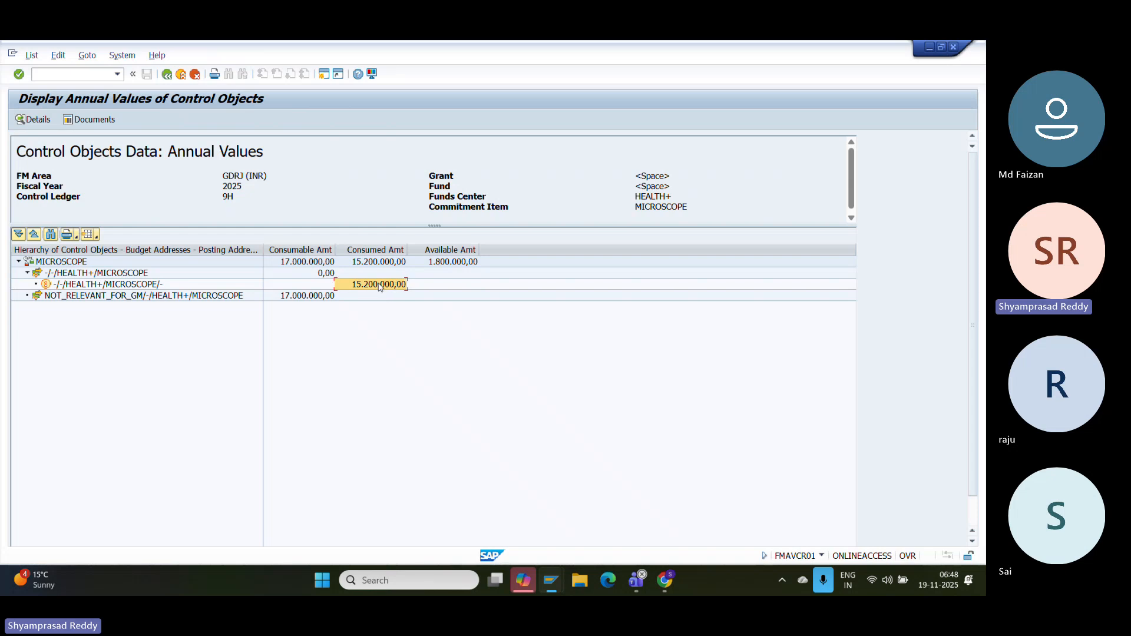
double_click(379, 285)
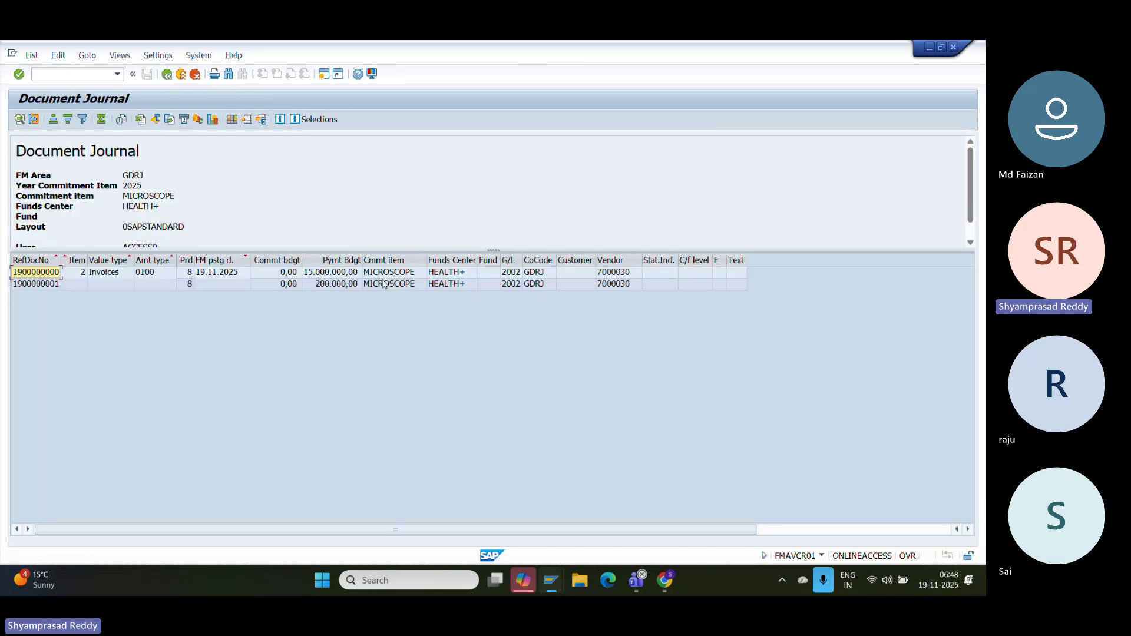
click(383, 286)
click(538, 286)
click(275, 285)
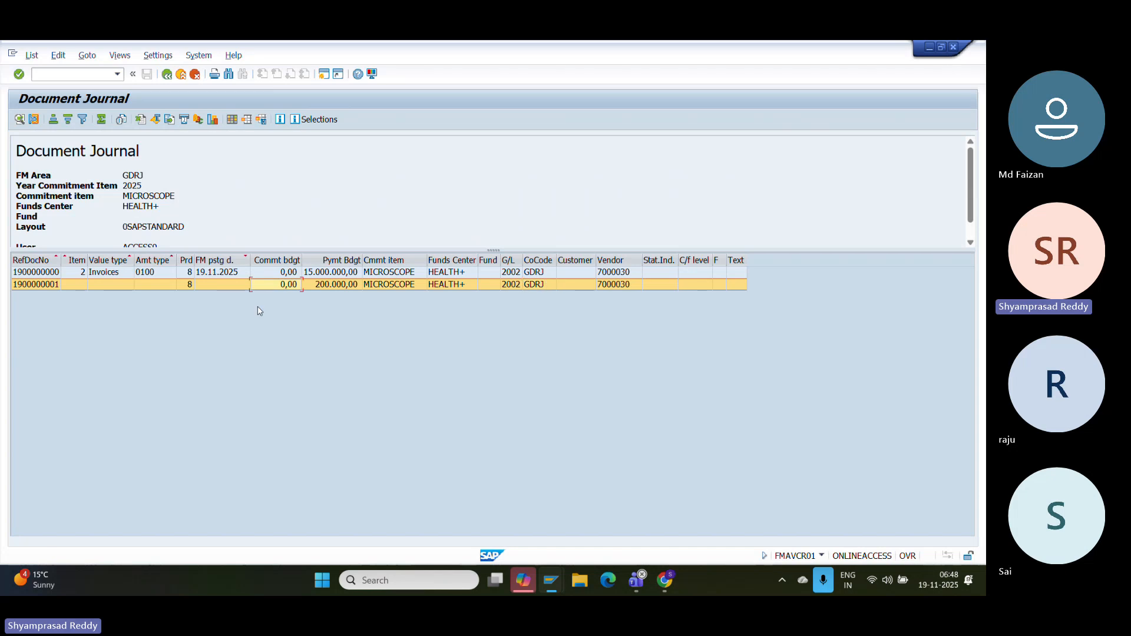
click(336, 286)
double_click(336, 285)
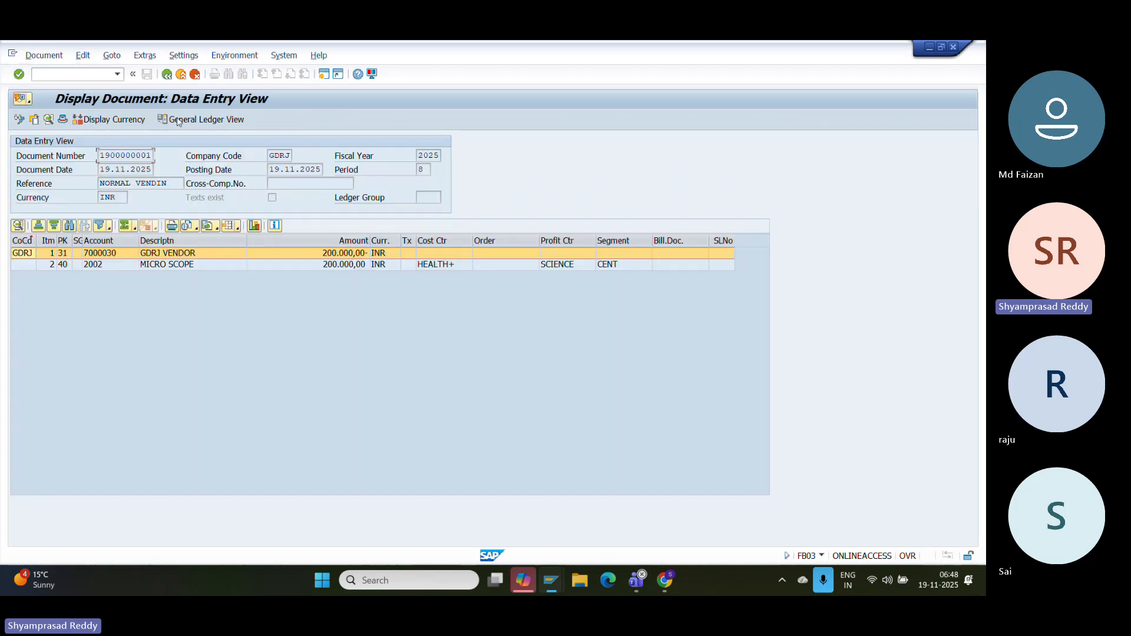
click(166, 74)
click(167, 74)
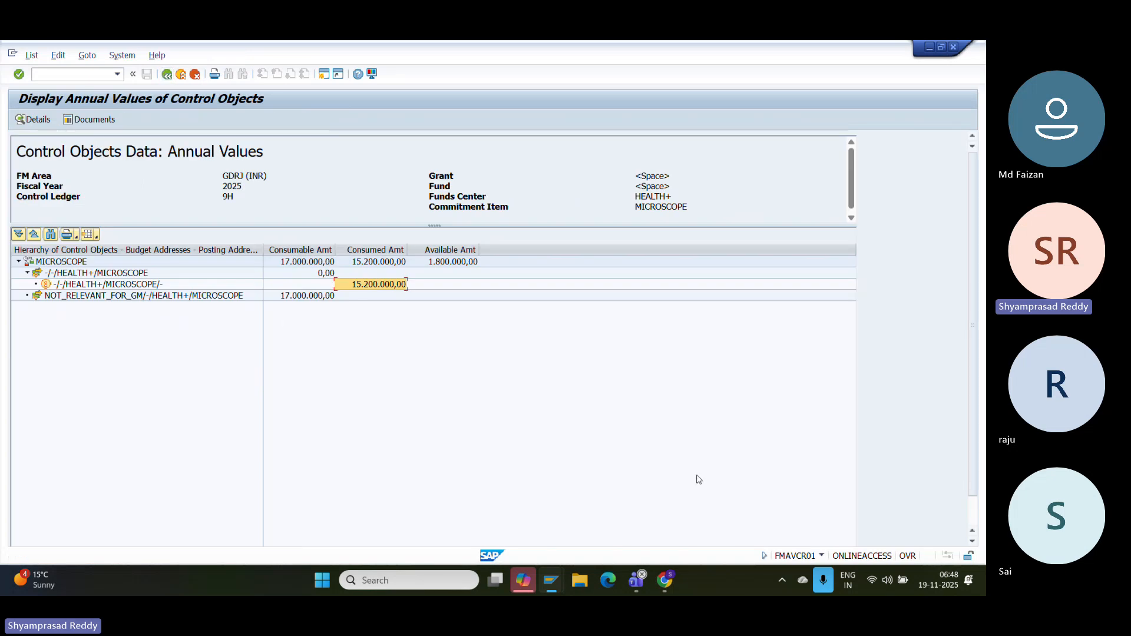
click(675, 578)
click(675, 578)
click(675, 577)
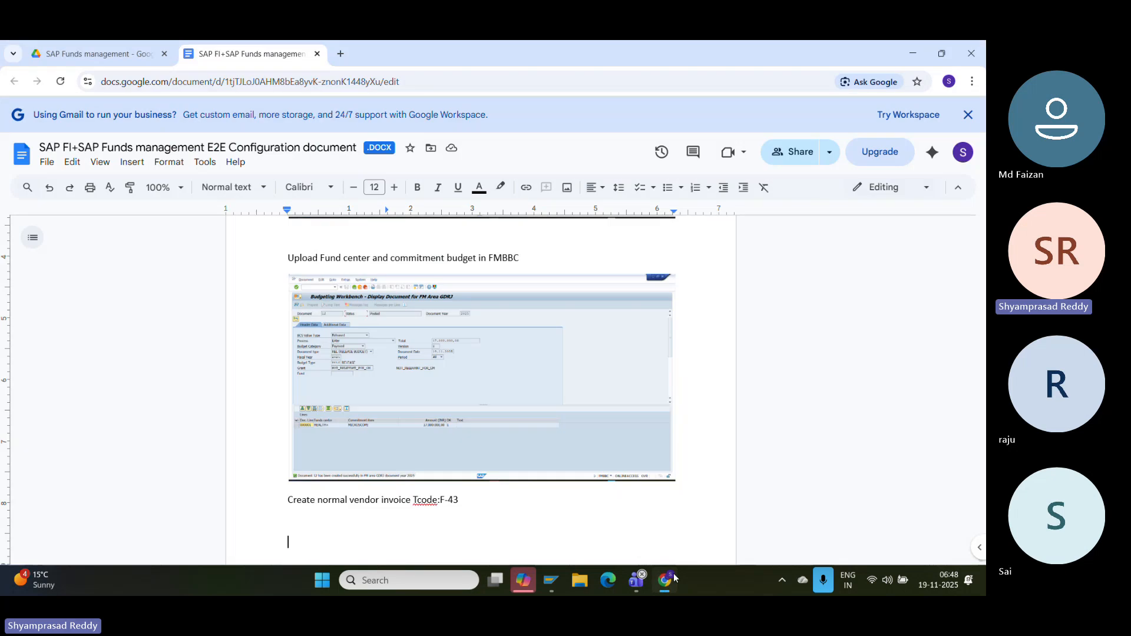
click(675, 578)
mouse_move(556, 586)
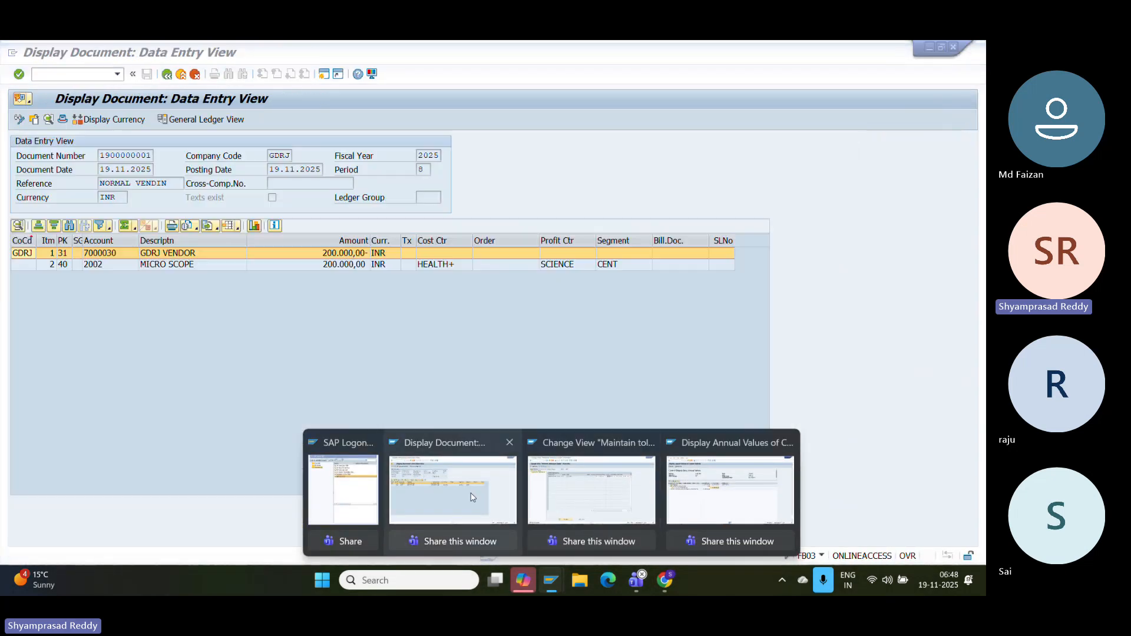
click(472, 496)
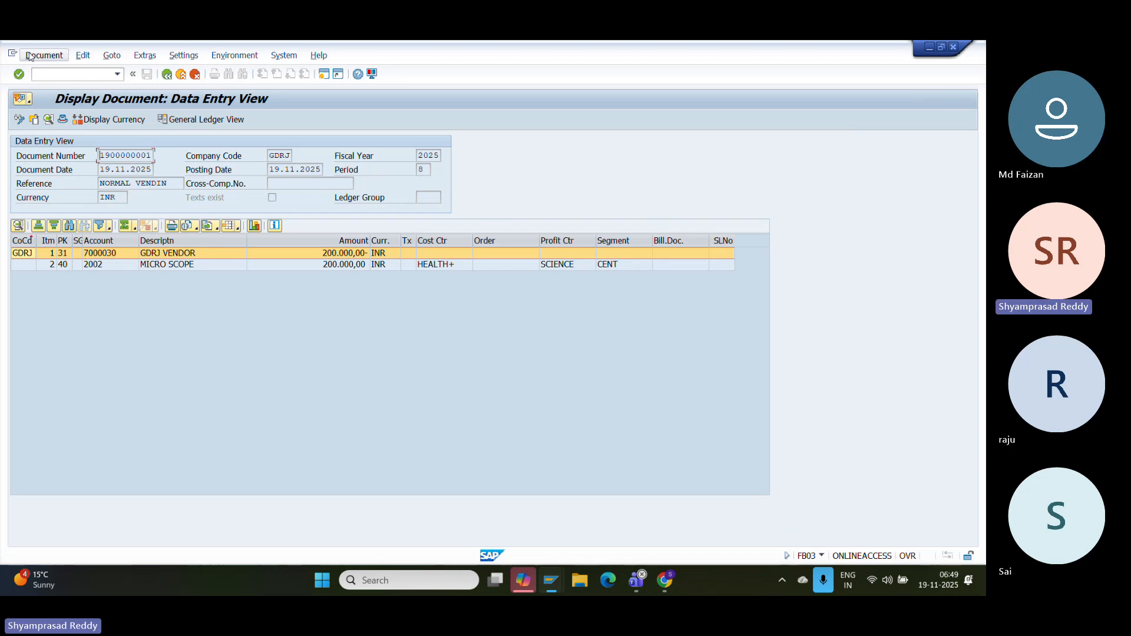
key(super+shift+s)
key(Escape)
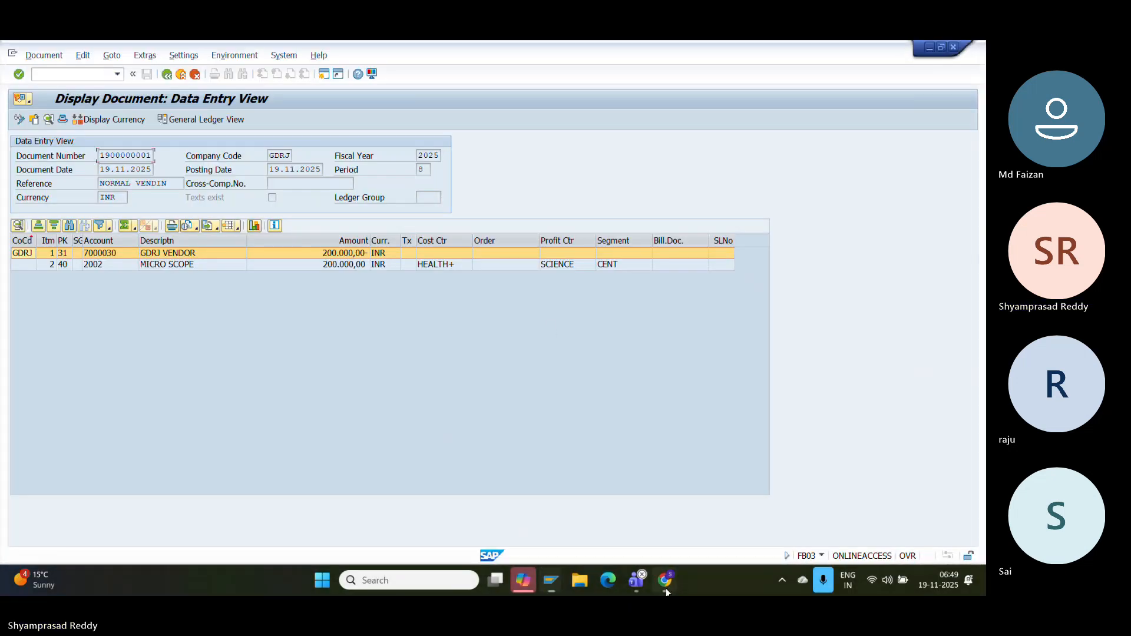
click(666, 588)
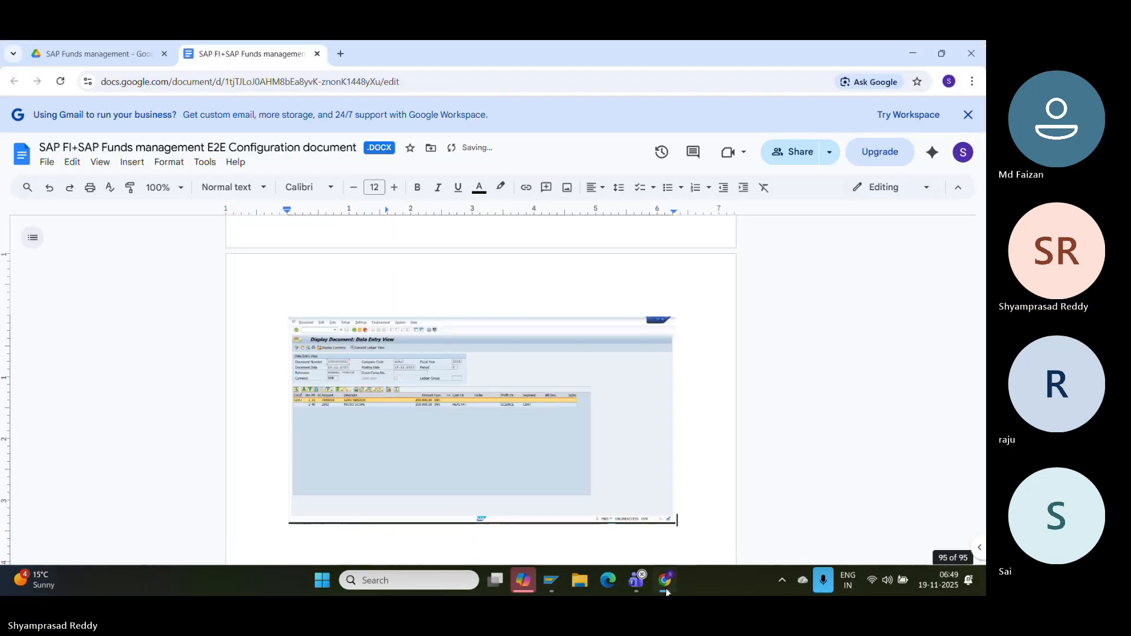
click(551, 580)
click(552, 580)
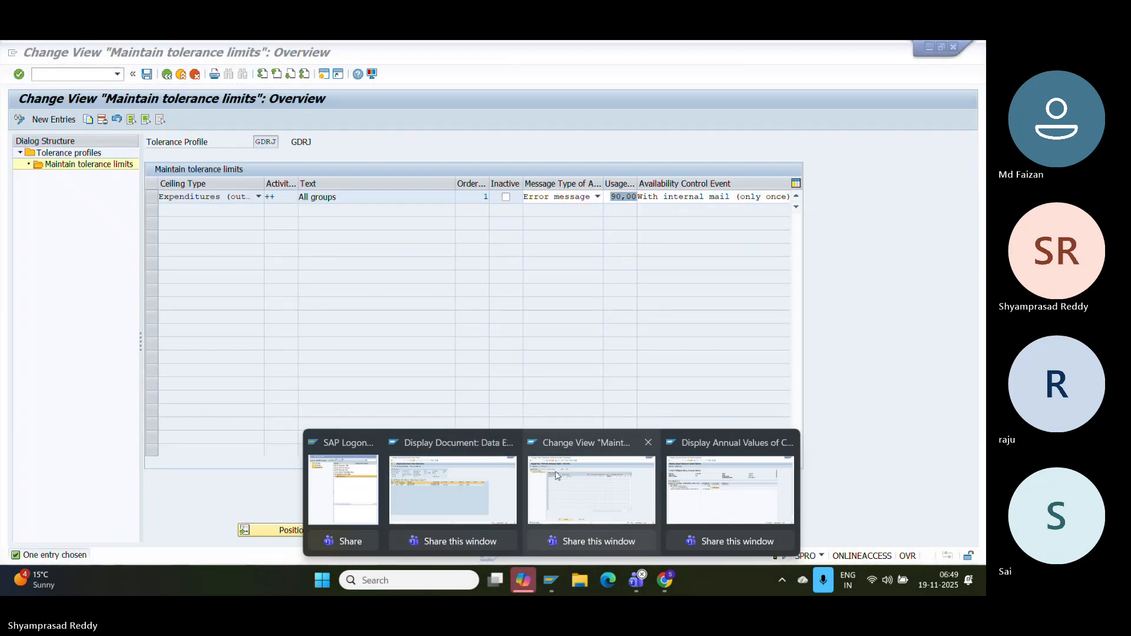
- Show the GDRJ tolerance limits, then open the Teams meeting's More options menu
click(563, 487)
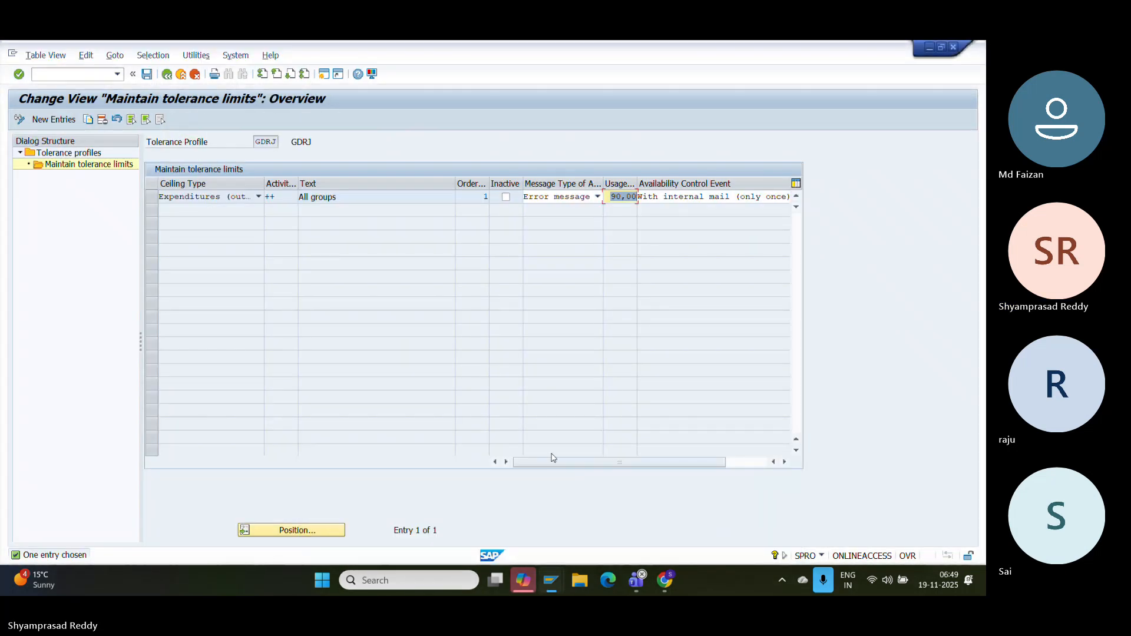
mouse_move(637, 579)
click(564, 482)
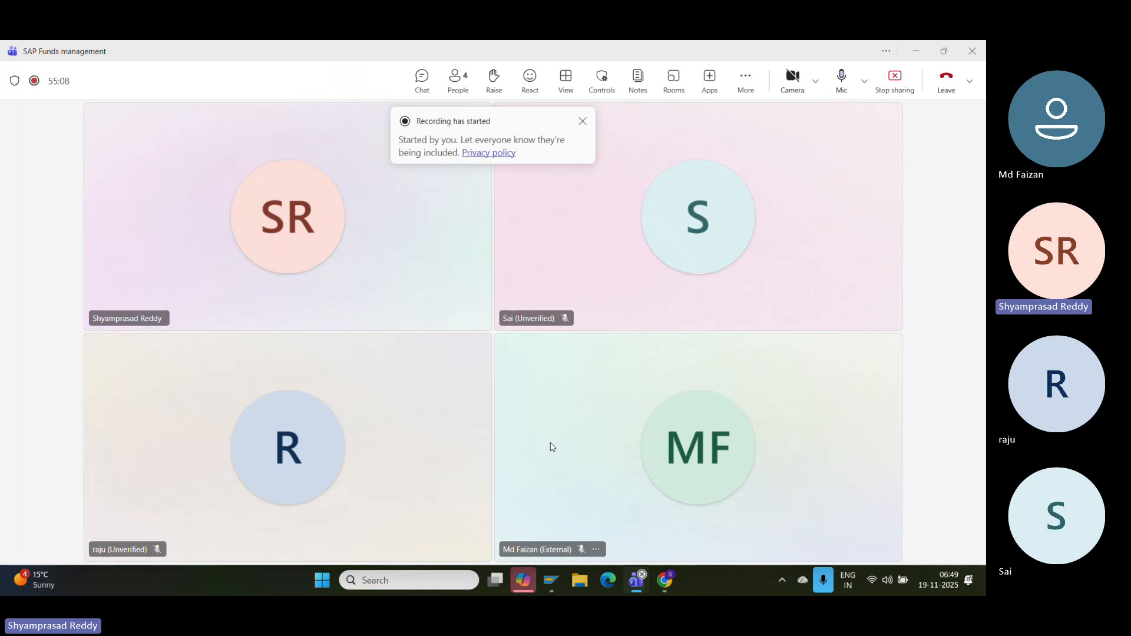
click(746, 82)
mouse_move(777, 121)
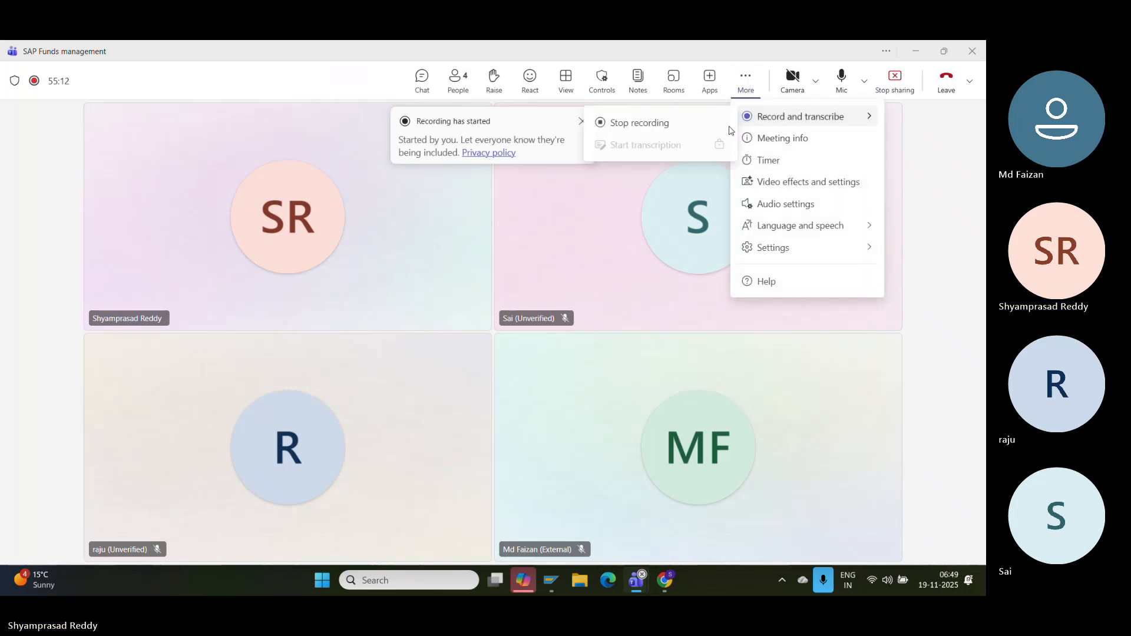